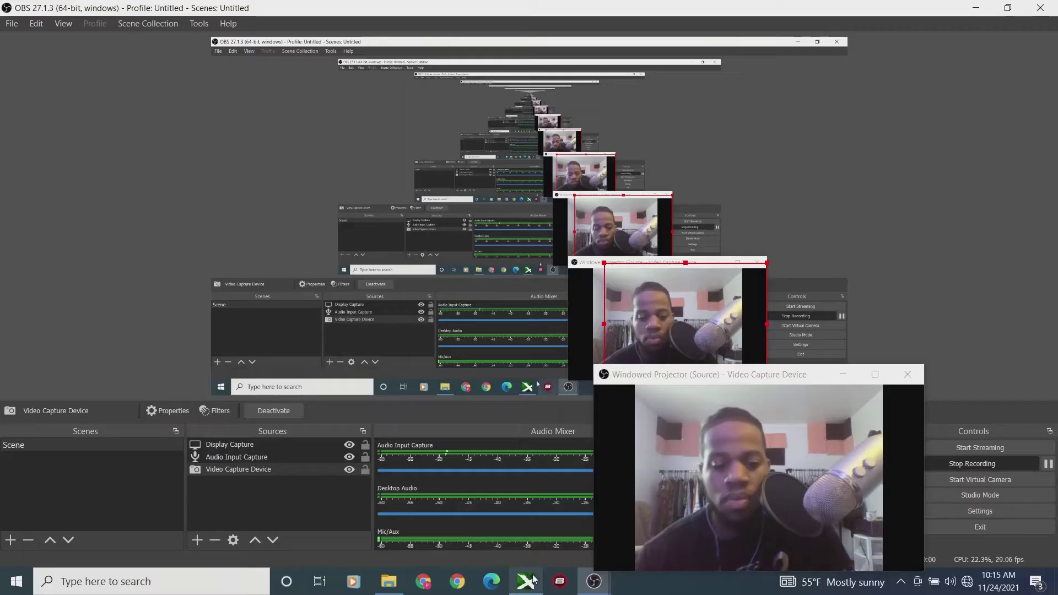
- Switch to Mixcraft and move the webcam projector window and the track 39 effect list clear of the mixer's right-hand channels
left_click(526, 581)
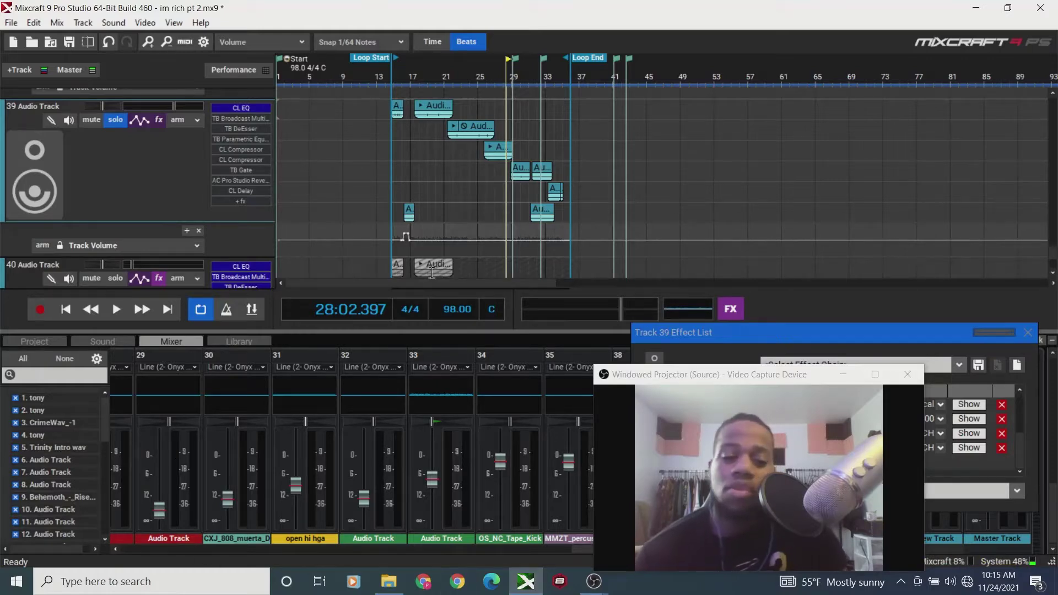
left_click_drag(422, 280, 422, 282)
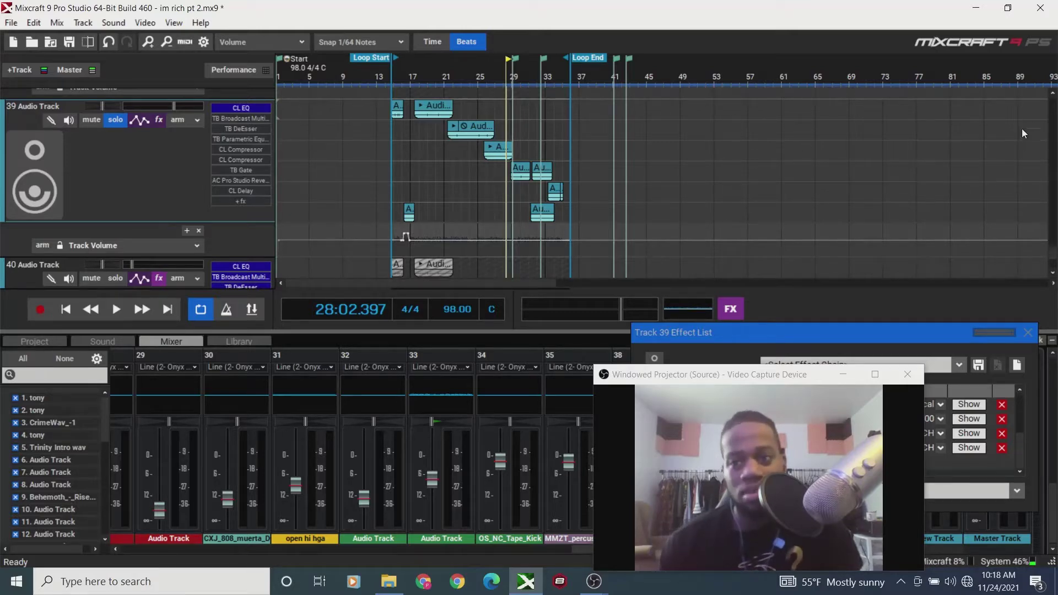
scroll(1053, 264, "down", 3)
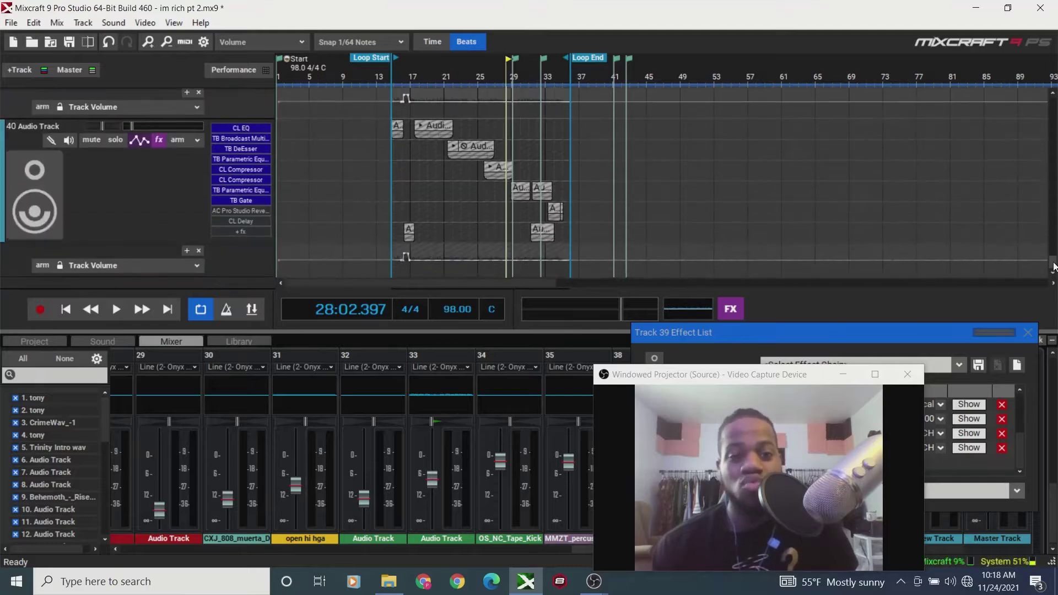
scroll(1053, 259, "up", 5)
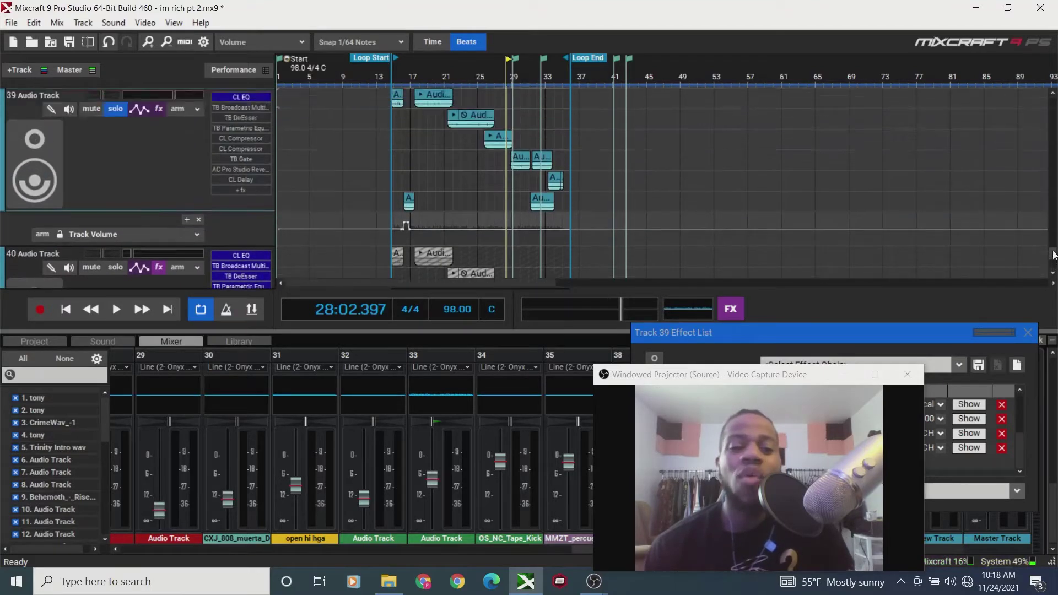
scroll(1052, 232, "up", 10)
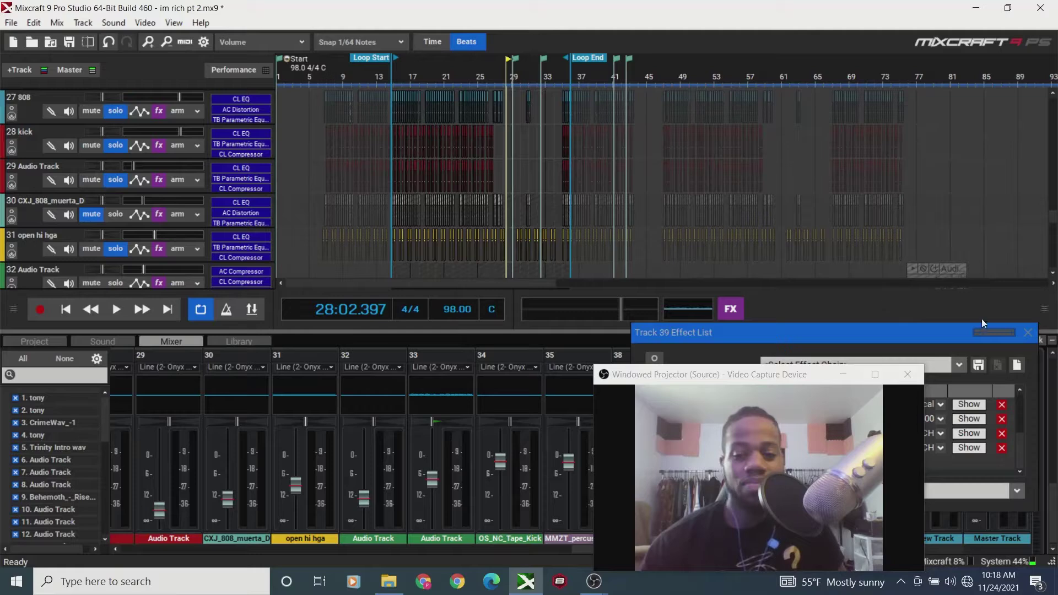
left_click_drag(721, 379, 814, 593)
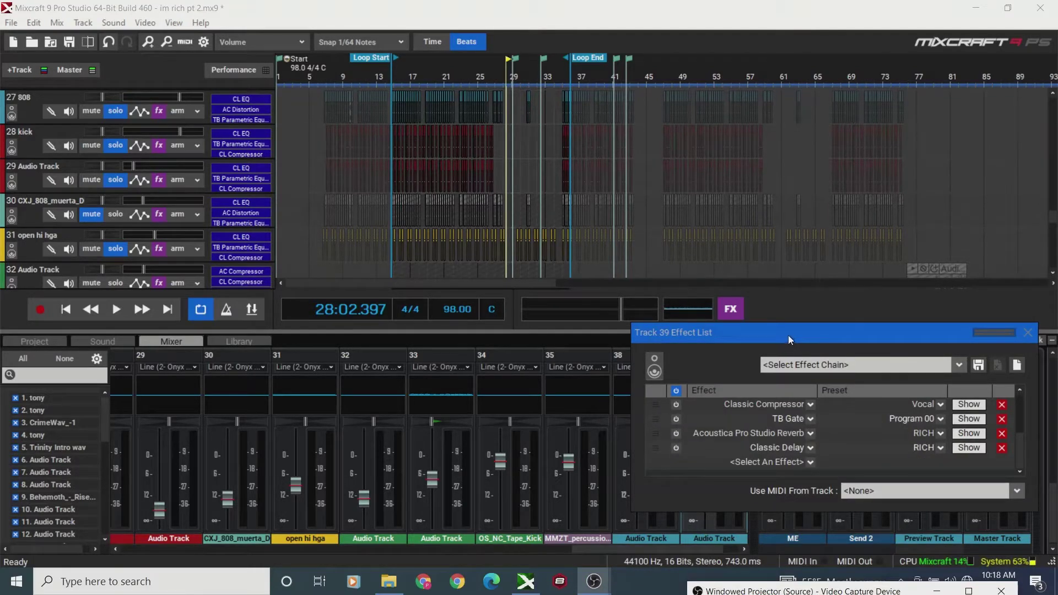
left_click_drag(787, 332, 328, 328)
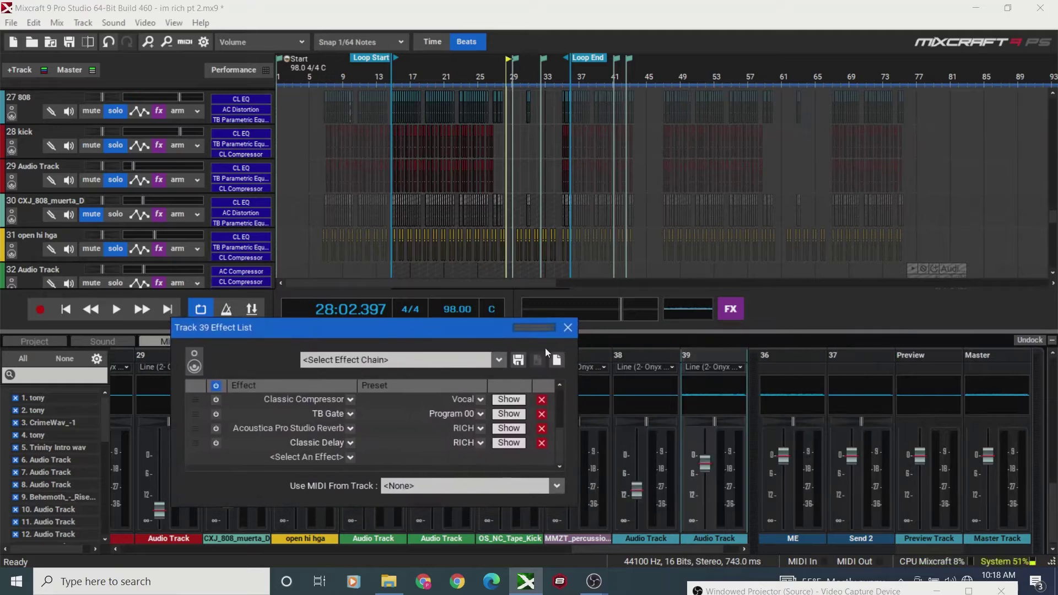
left_click(1049, 513)
left_click_drag(402, 328, 428, 330)
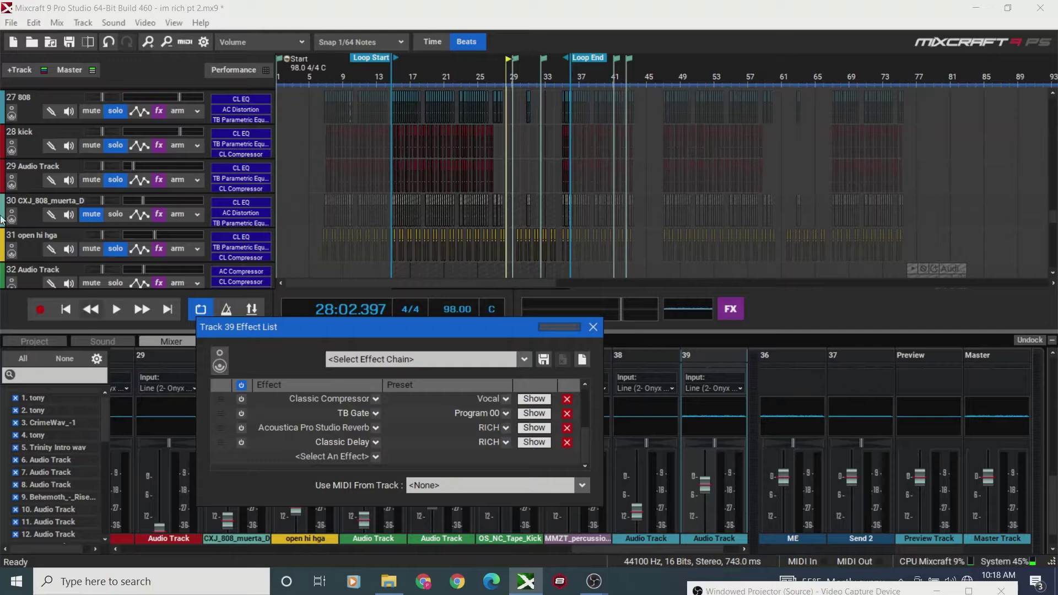
- Return the playhead to the project start and zoom the timeline in on the bars from the loop start onward
left_click(144, 46)
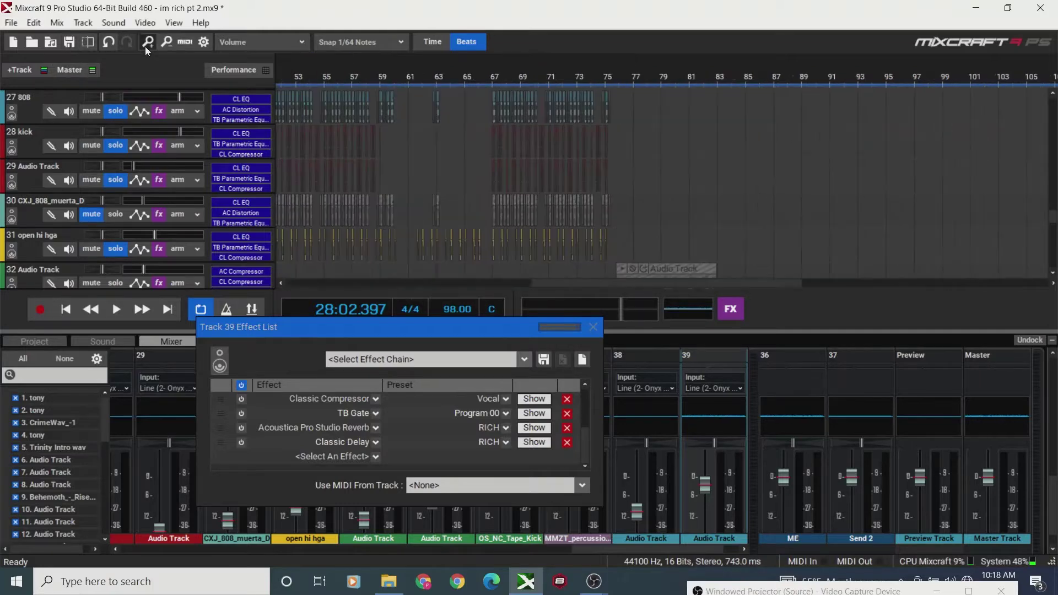
left_click(67, 310)
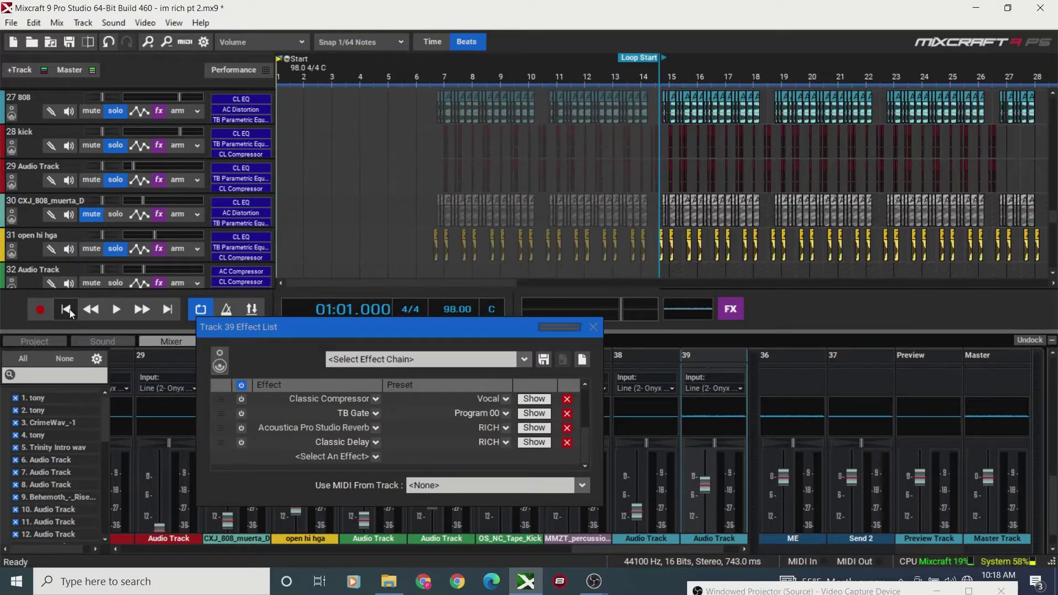
left_click_drag(302, 283, 316, 282)
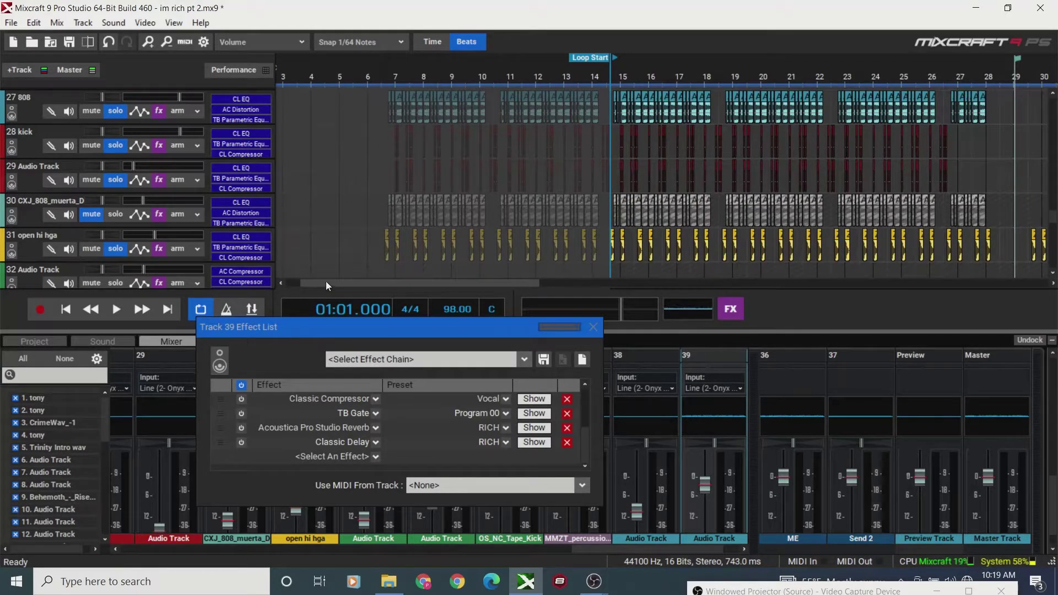
left_click(142, 44)
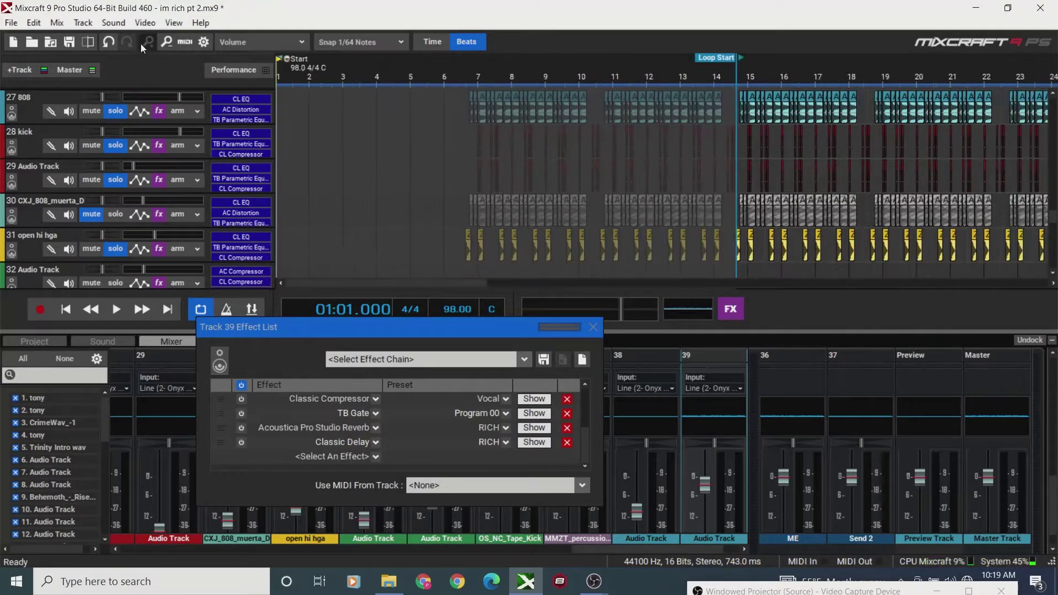
left_click(141, 44)
left_click(141, 44)
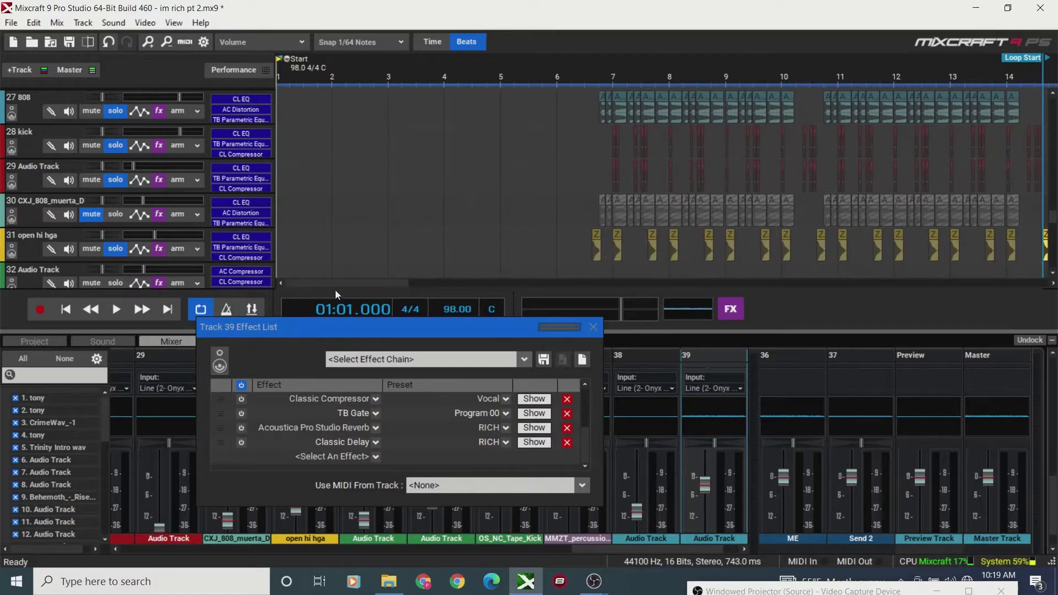
left_click_drag(331, 287, 428, 294)
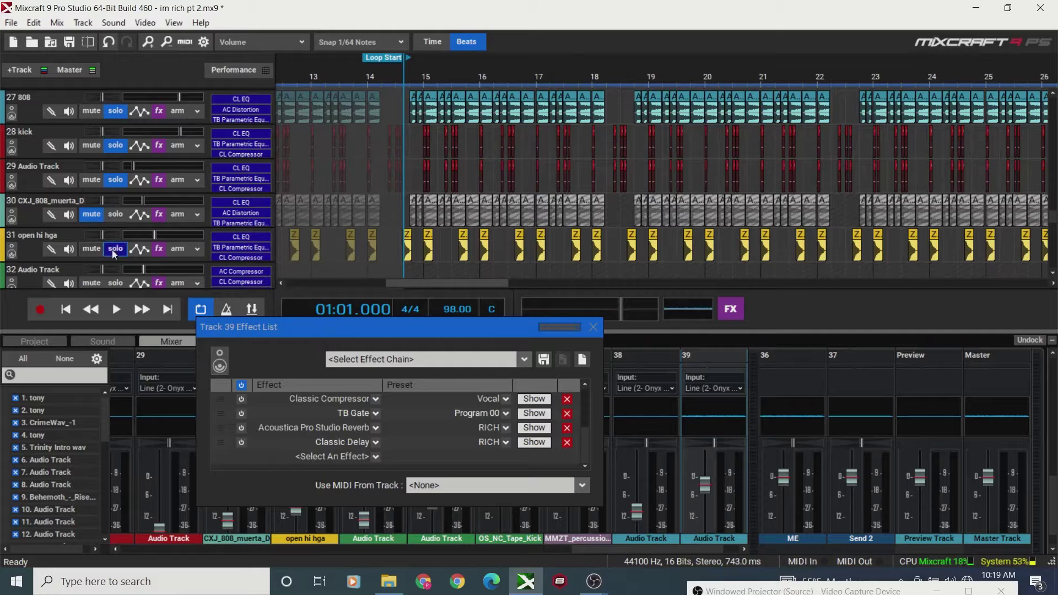
- Turn off solo on open hi hga, audio track 29, kick, 808, hi hat and audio track 26
left_click(114, 249)
left_click(116, 180)
left_click(116, 145)
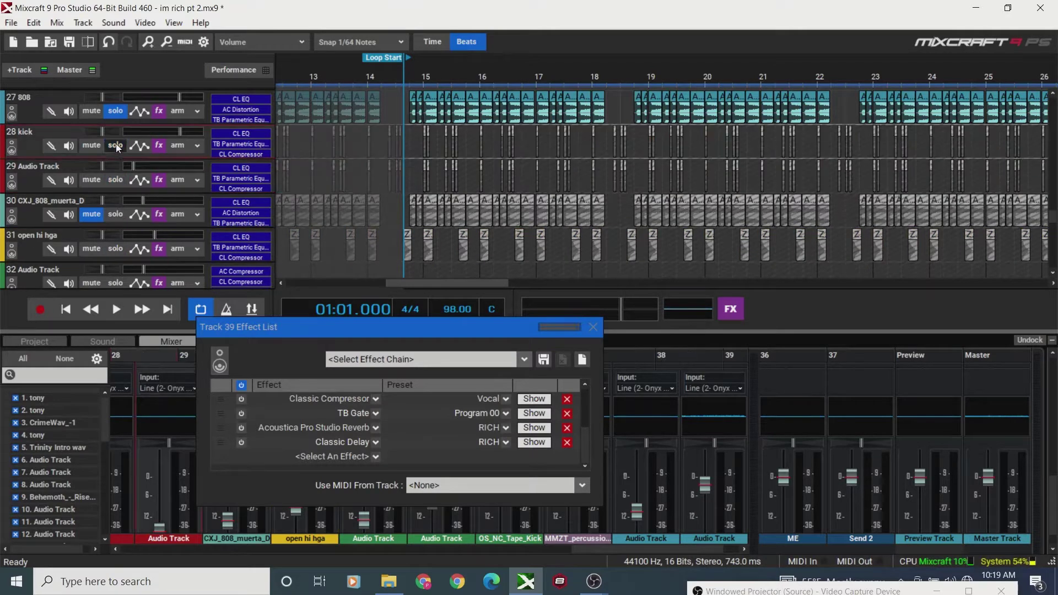
left_click(115, 111)
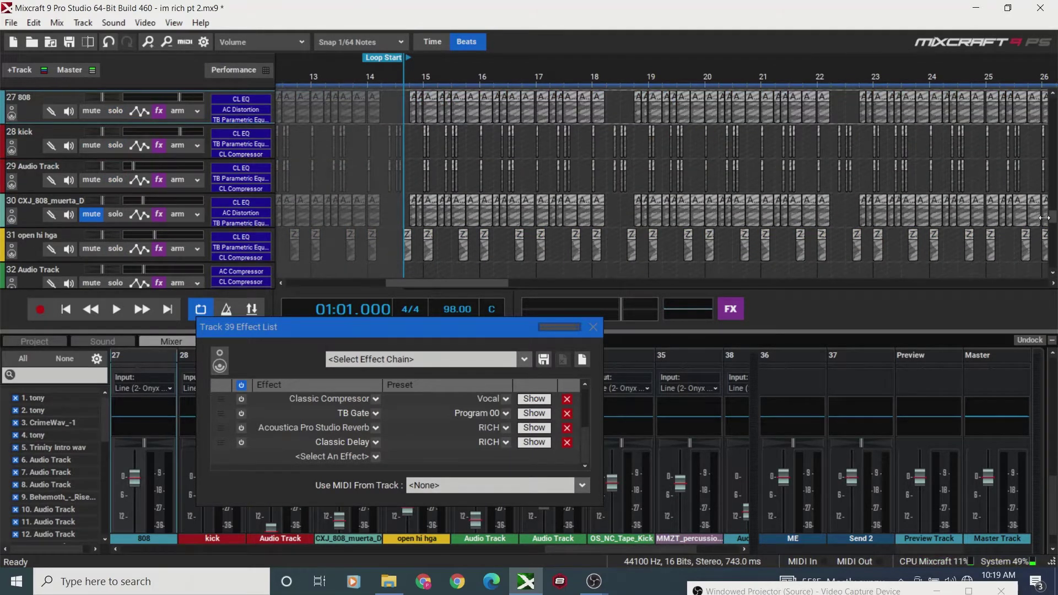
scroll(350, 216, "up", 3)
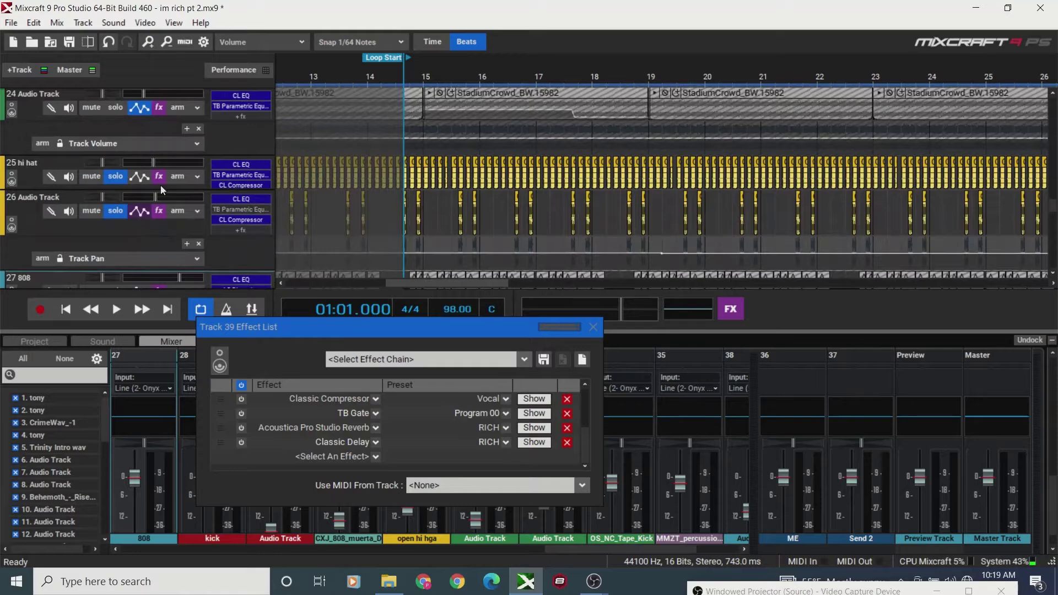
left_click(115, 176)
left_click(115, 211)
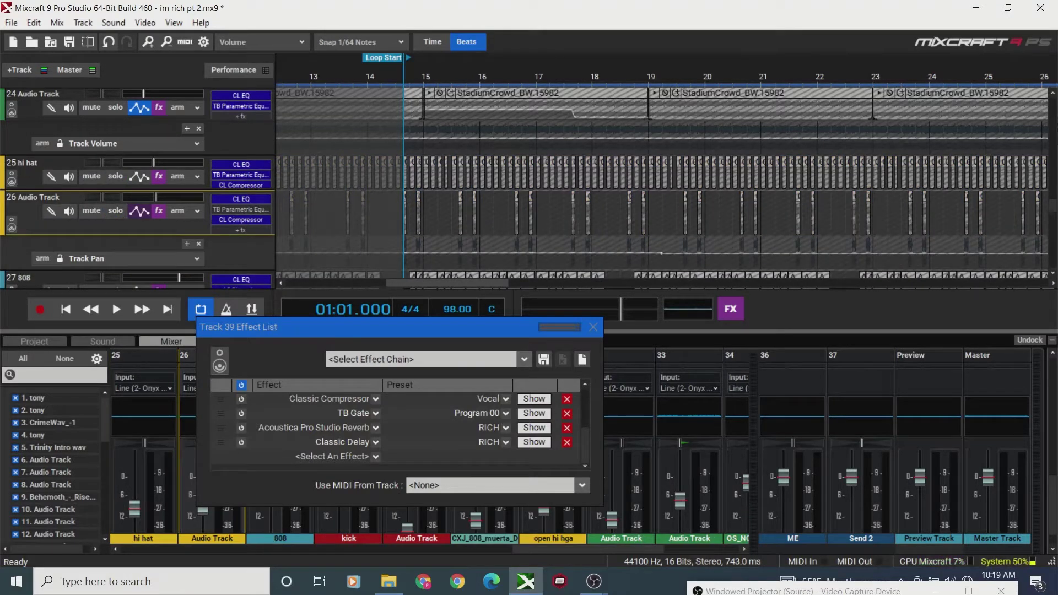
- Turn off solo on the ZAY_vocal_03, OAK_loop, clap and Hall Strings Fast tracks
scroll(133, 255, "up", 5)
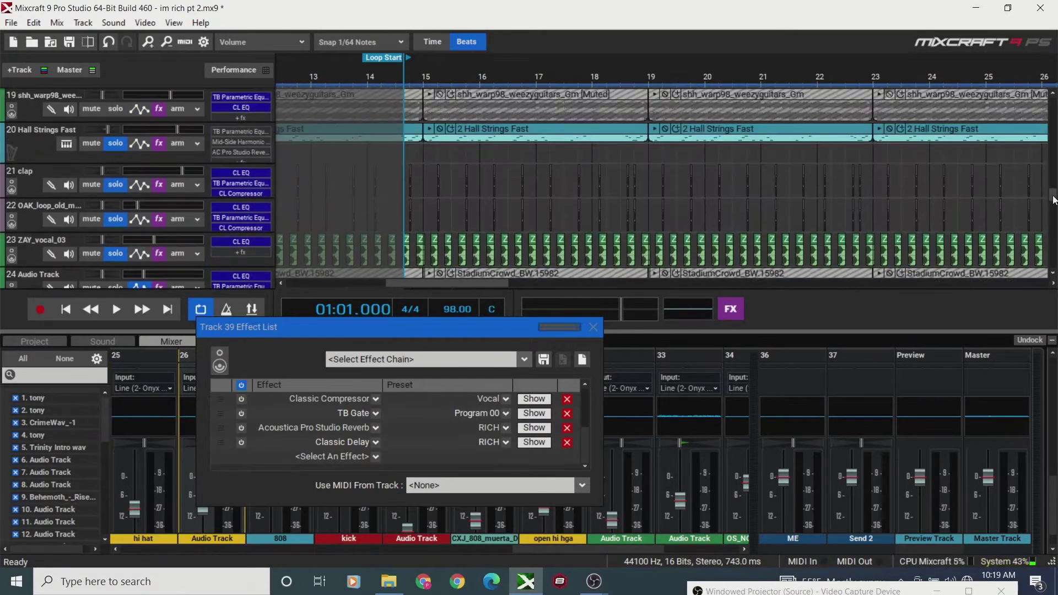
left_click(116, 243)
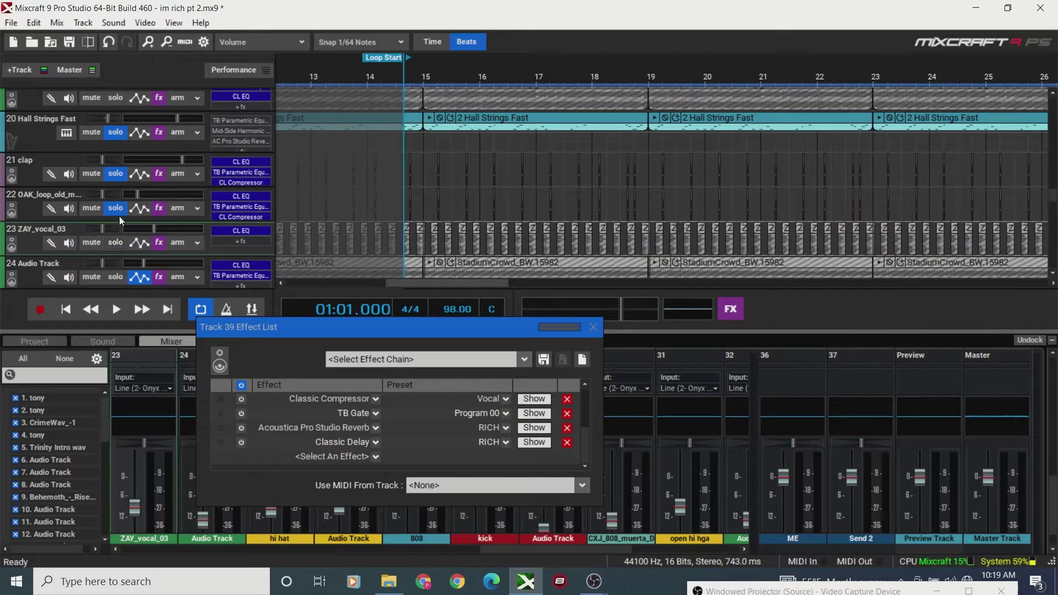
left_click(116, 208)
left_click(114, 175)
left_click(115, 132)
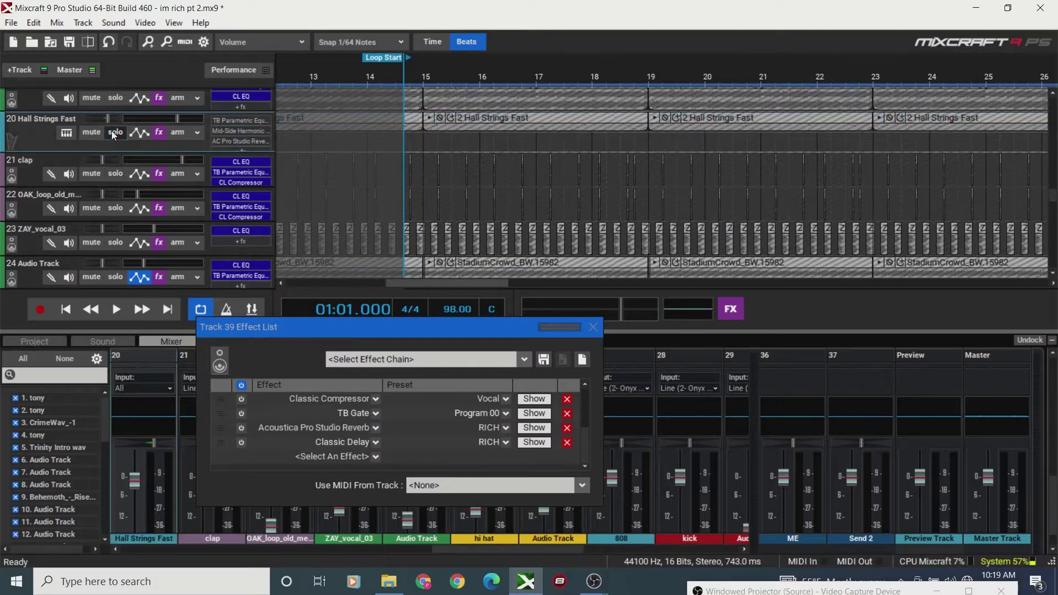
- Turn off solo on audio track 33, OS_NC_Tape_Kick and audio track 39
left_click_drag(1052, 196, 1052, 227)
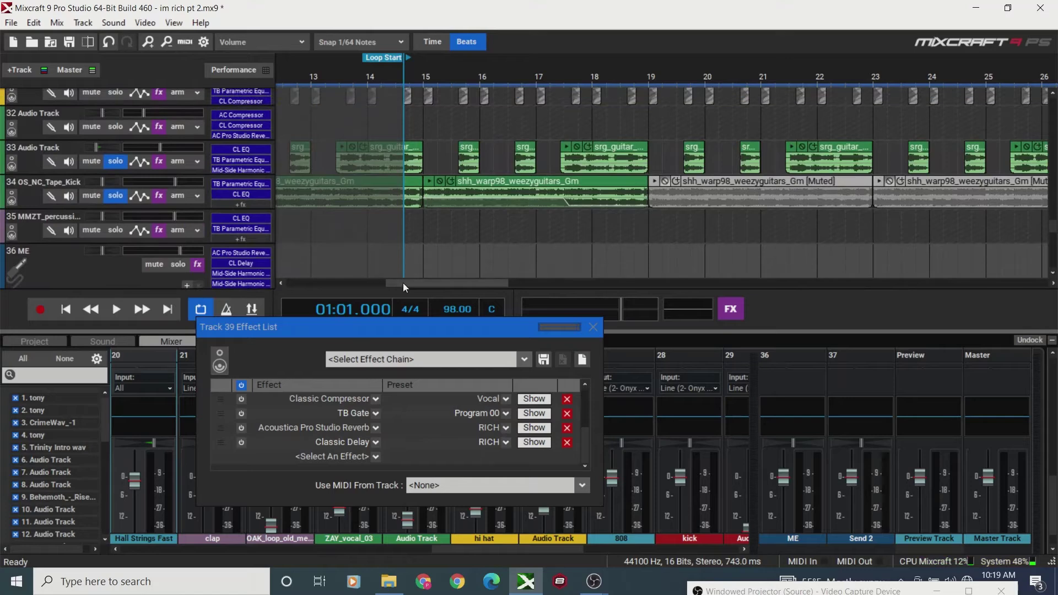
left_click(115, 160)
left_click(115, 197)
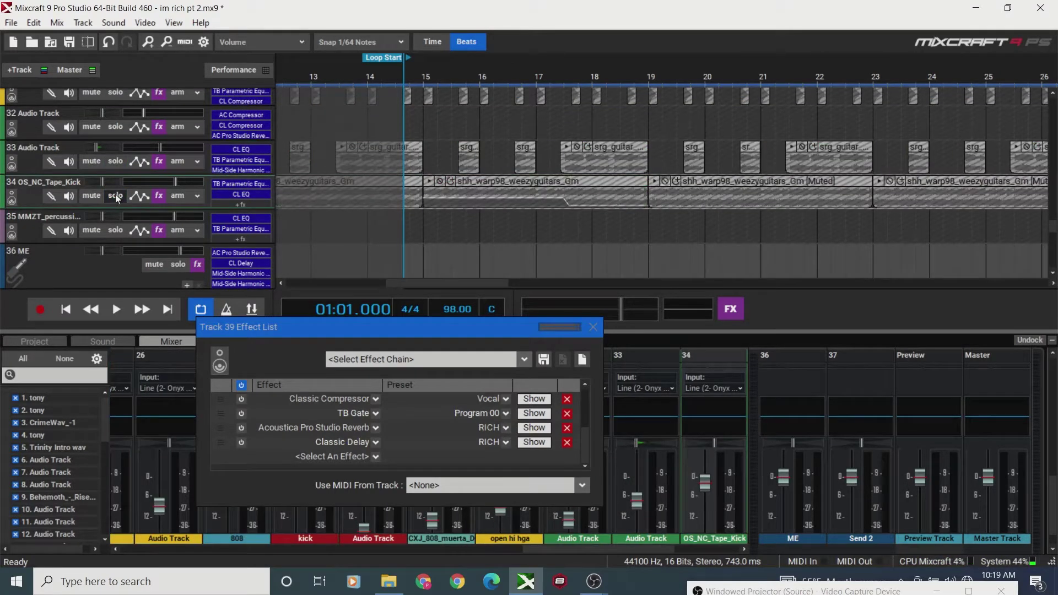
left_click_drag(1052, 232, 1054, 258)
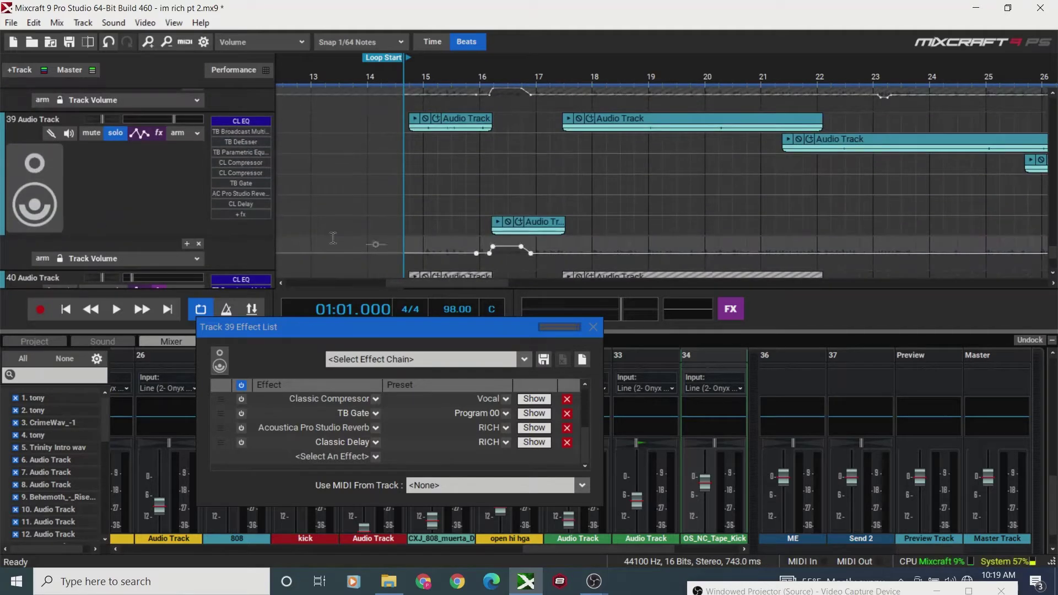
left_click(115, 133)
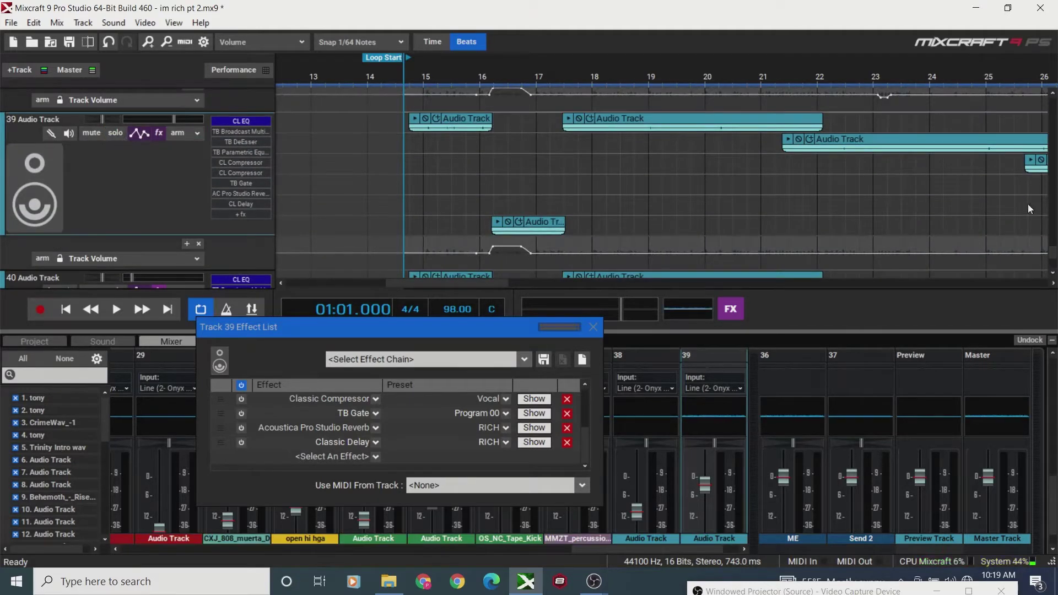
- Mute audio tracks 38, 39 and 40
left_click_drag(1053, 258, 1053, 271)
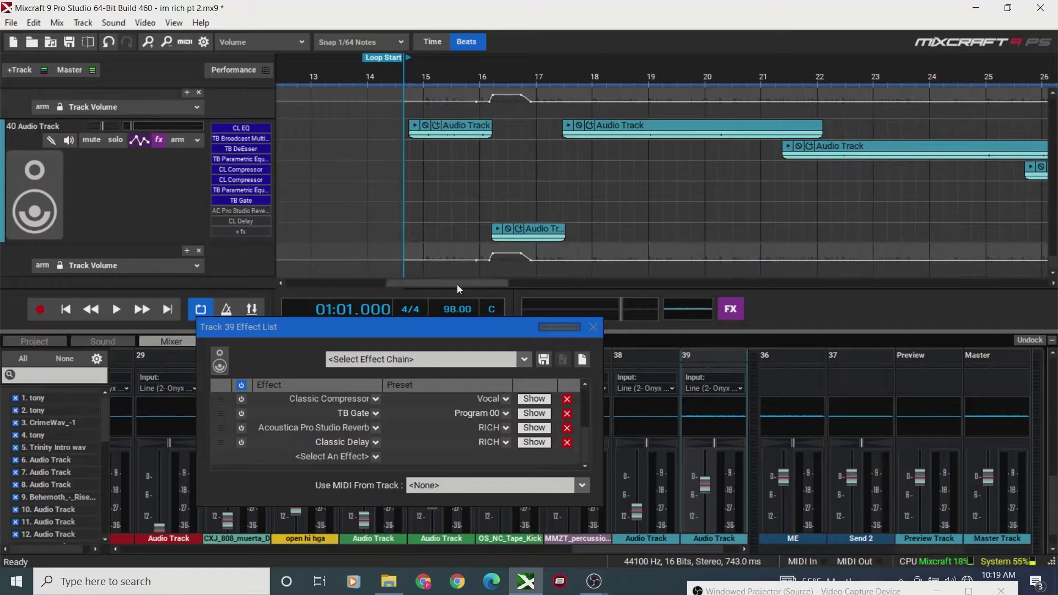
left_click_drag(408, 284, 394, 289)
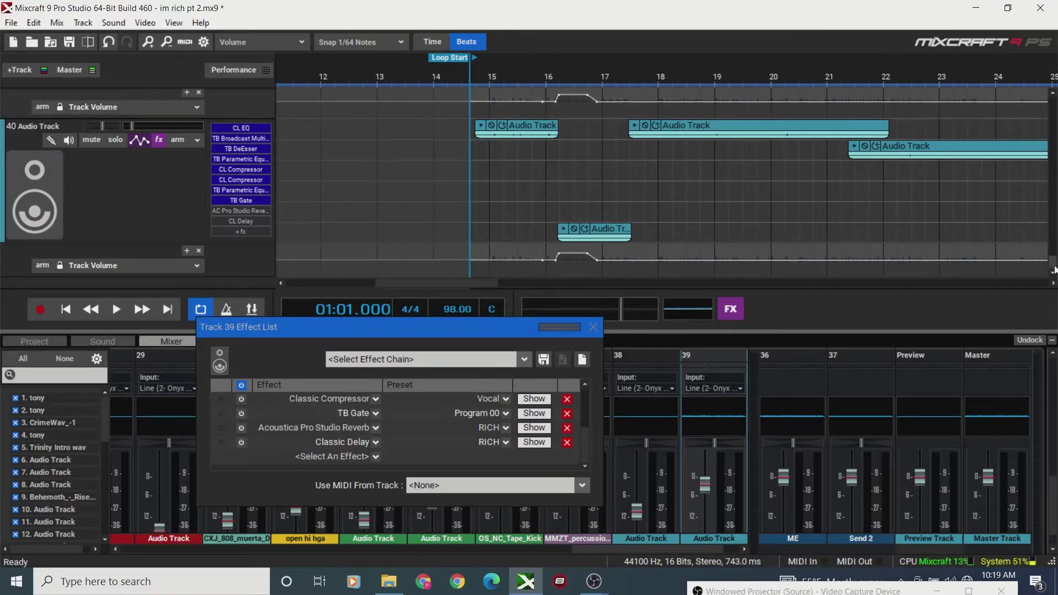
left_click_drag(1053, 270, 1055, 253)
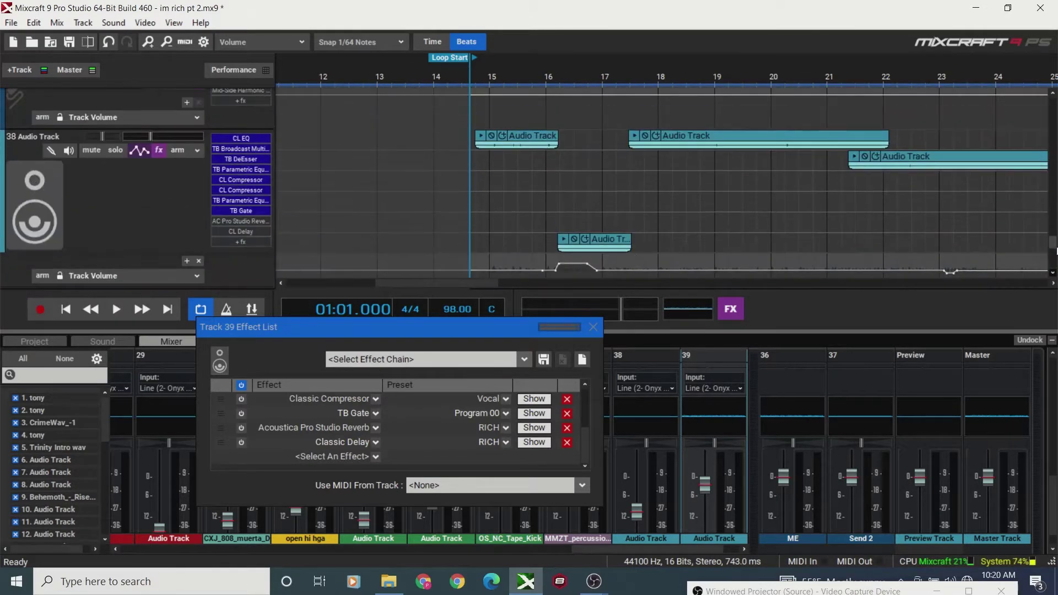
left_click(92, 150)
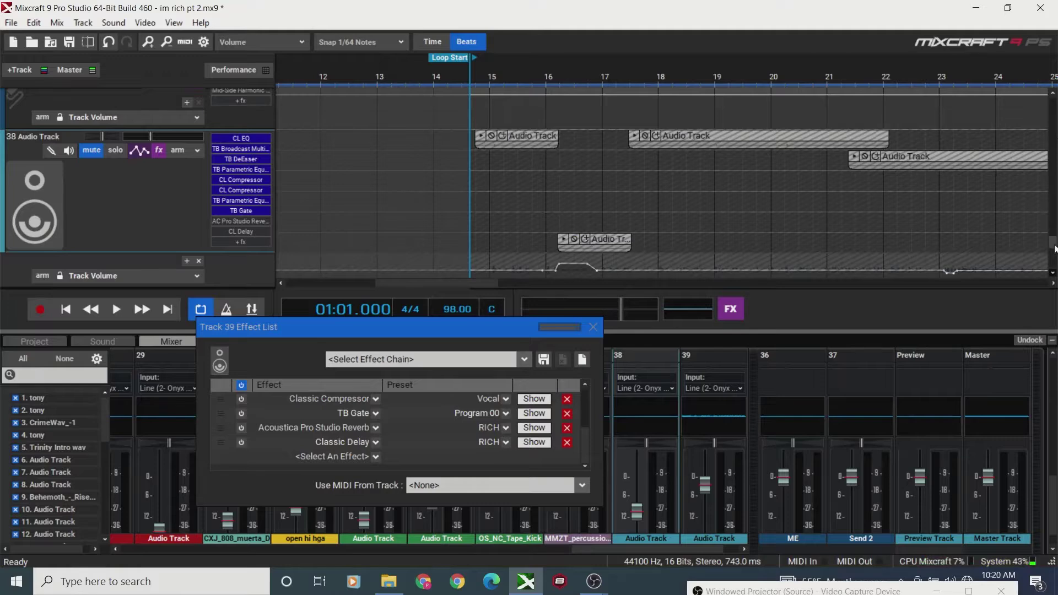
scroll(231, 181, "down", 3)
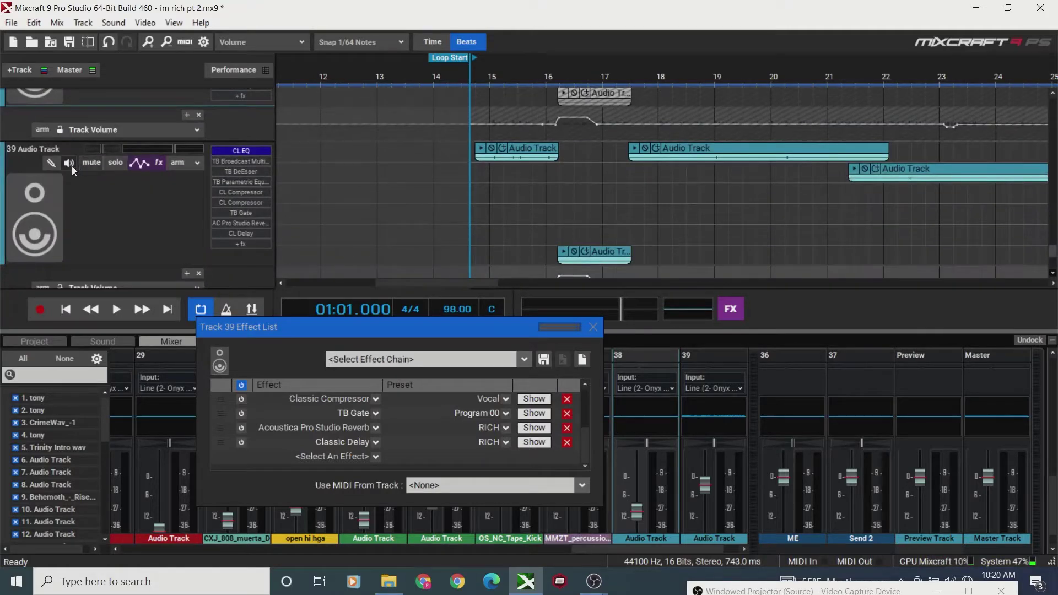
left_click(88, 164)
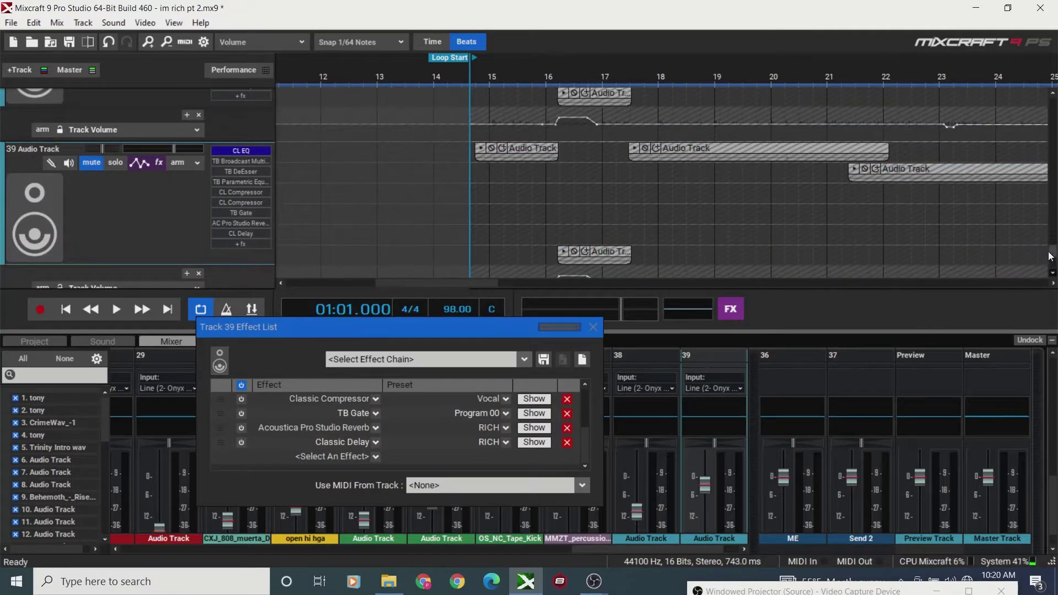
scroll(1049, 256, "down", 2)
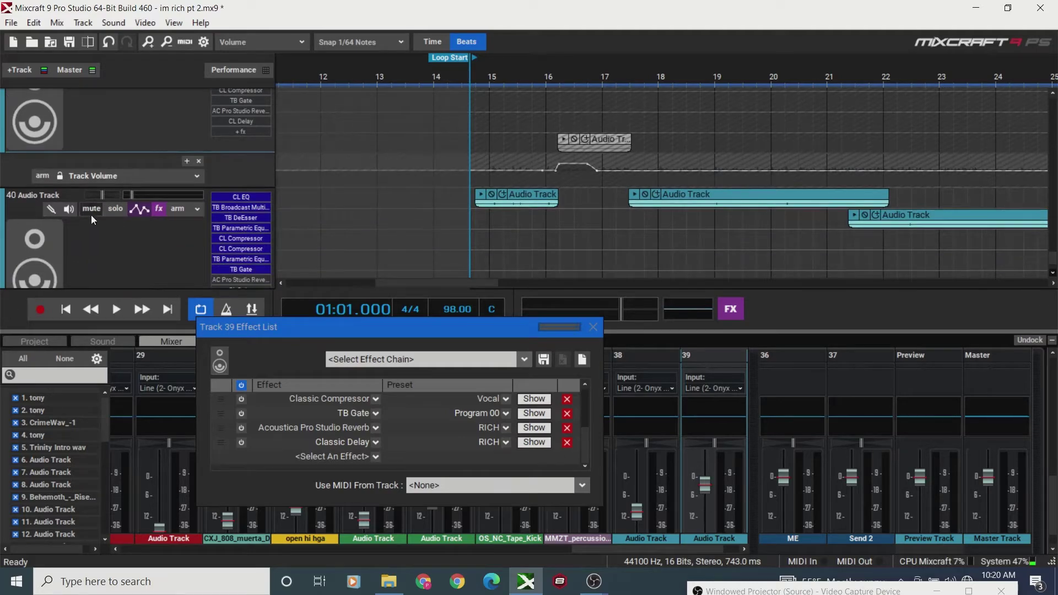
left_click(91, 214)
- Play the song from the loop start to hear the instrumental without audio tracks 38 to 40
left_click_drag(1052, 276, 1054, 230)
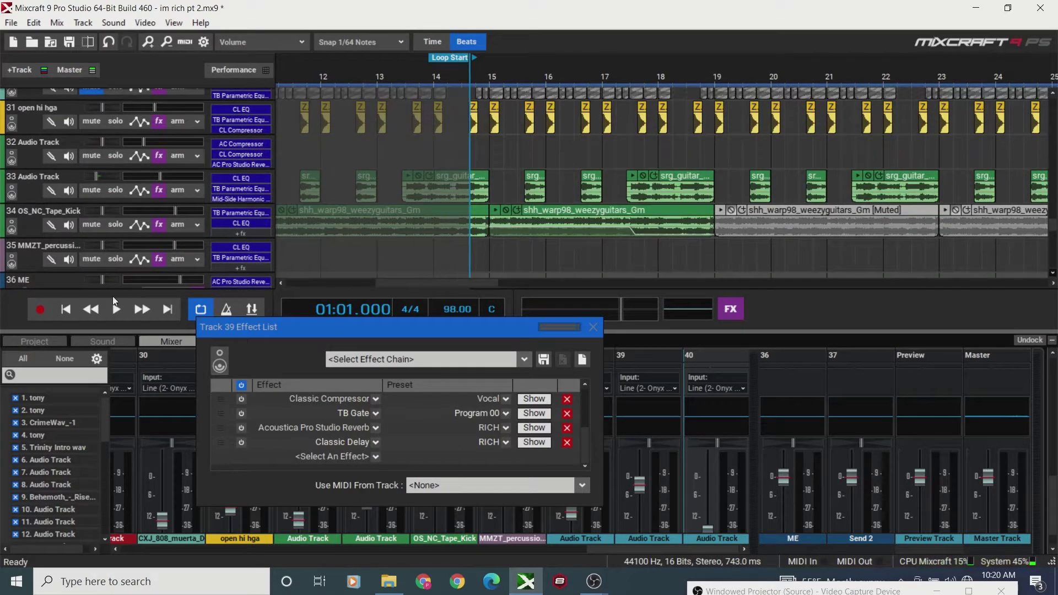
key("space")
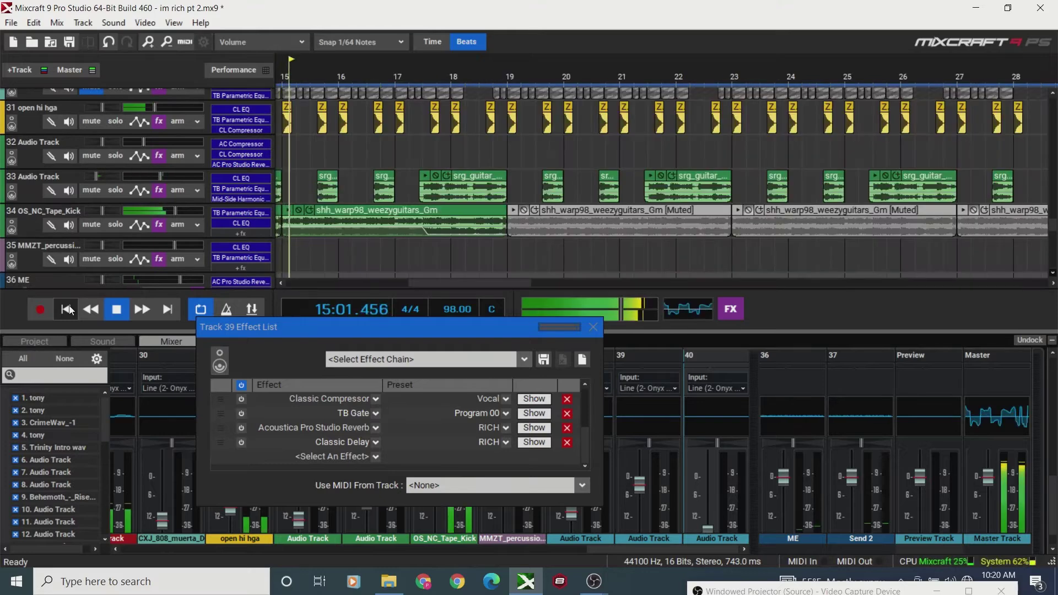
left_click_drag(471, 281, 466, 281)
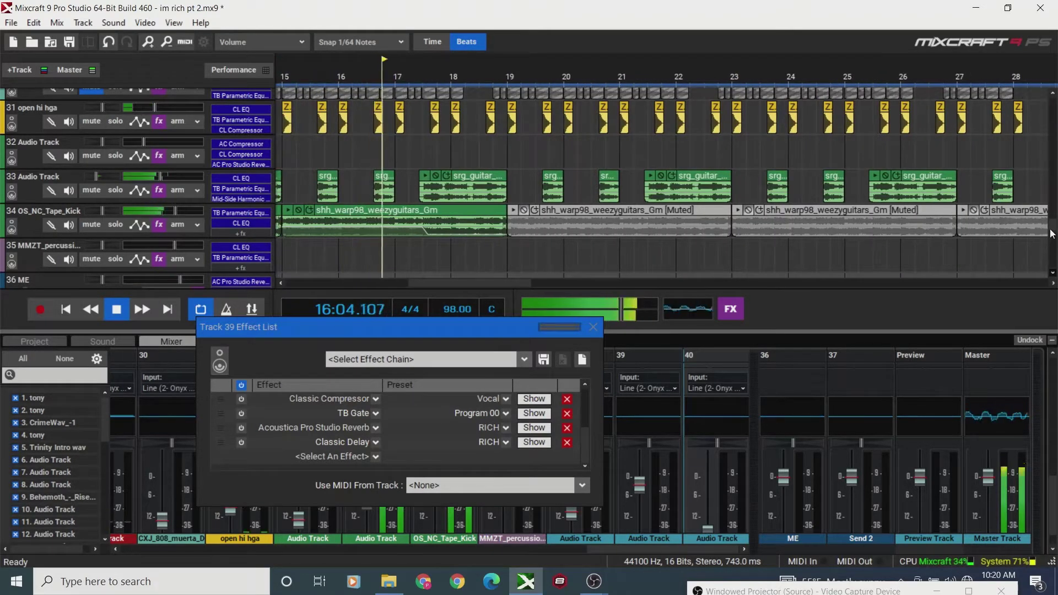
- Stop playback and solo the kick track
left_click_drag(1049, 244, 1051, 221)
key("space")
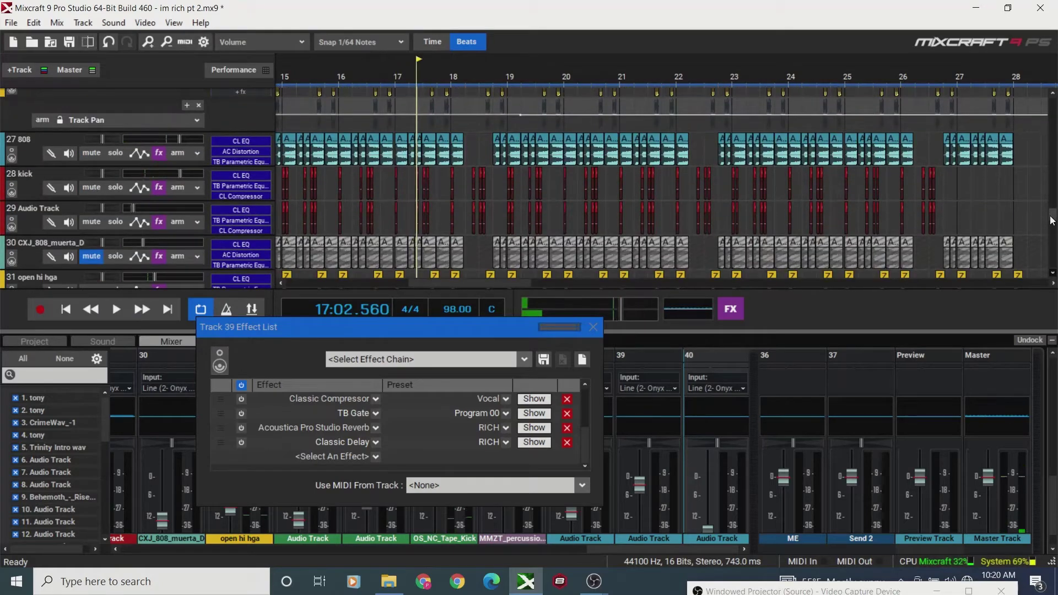
left_click(120, 188)
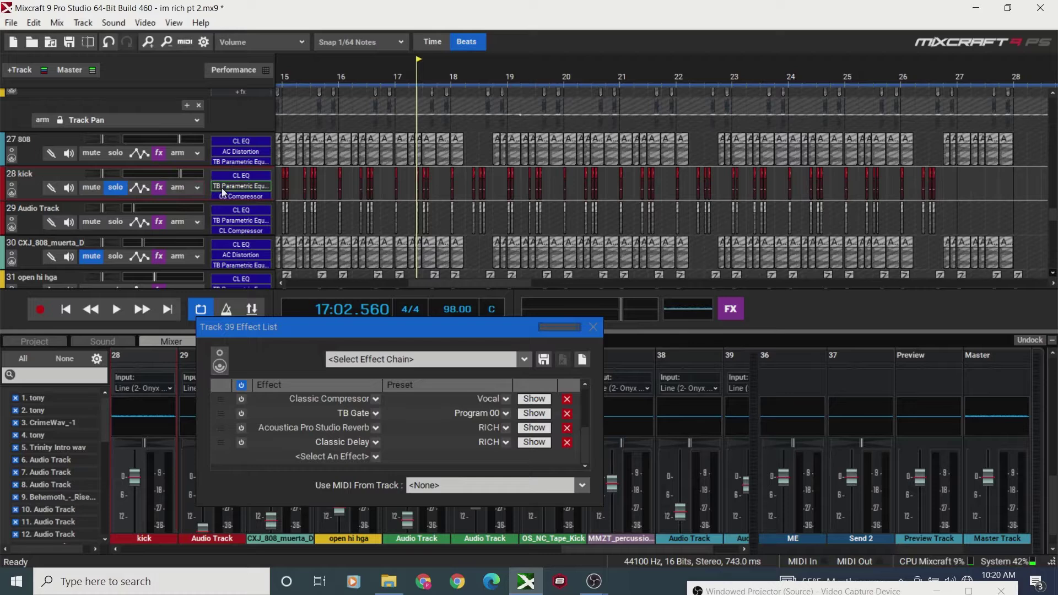
- Open the kick track's effect list and show its Classic EQ settings
left_click(160, 188)
left_click(613, 213)
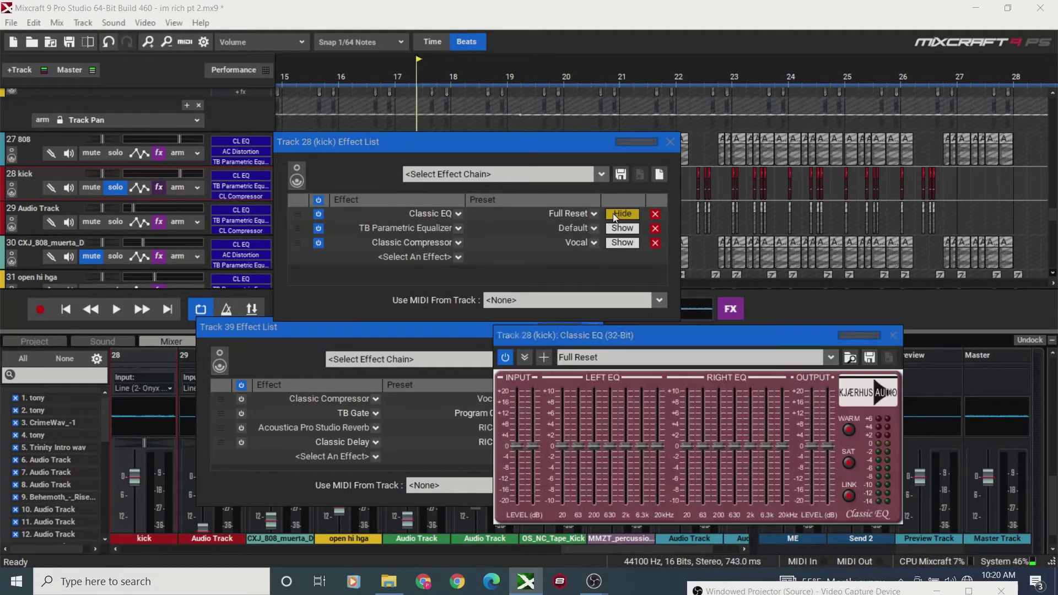
left_click(670, 142)
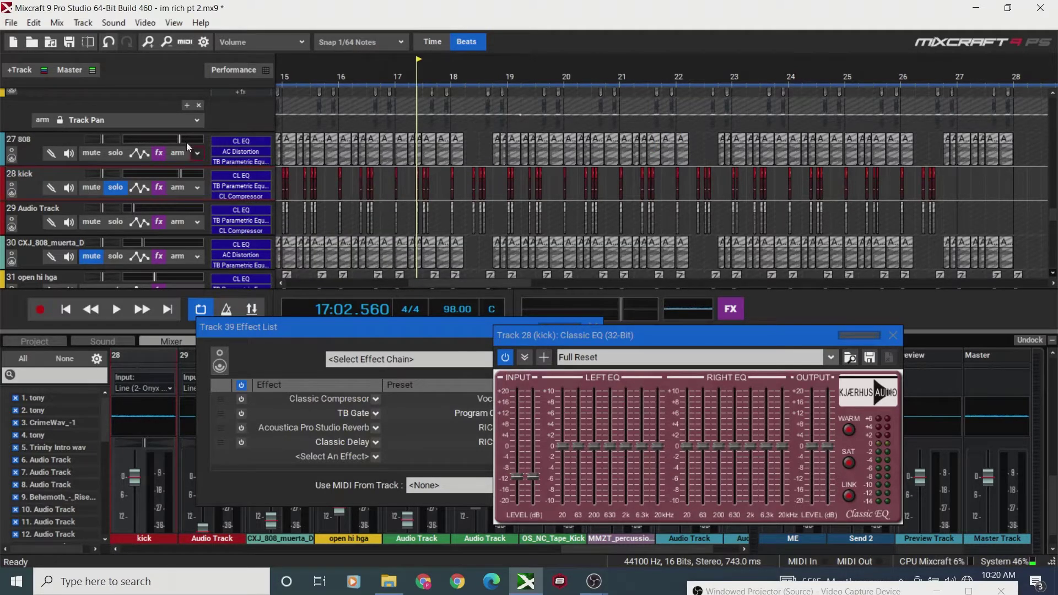
left_click(158, 188)
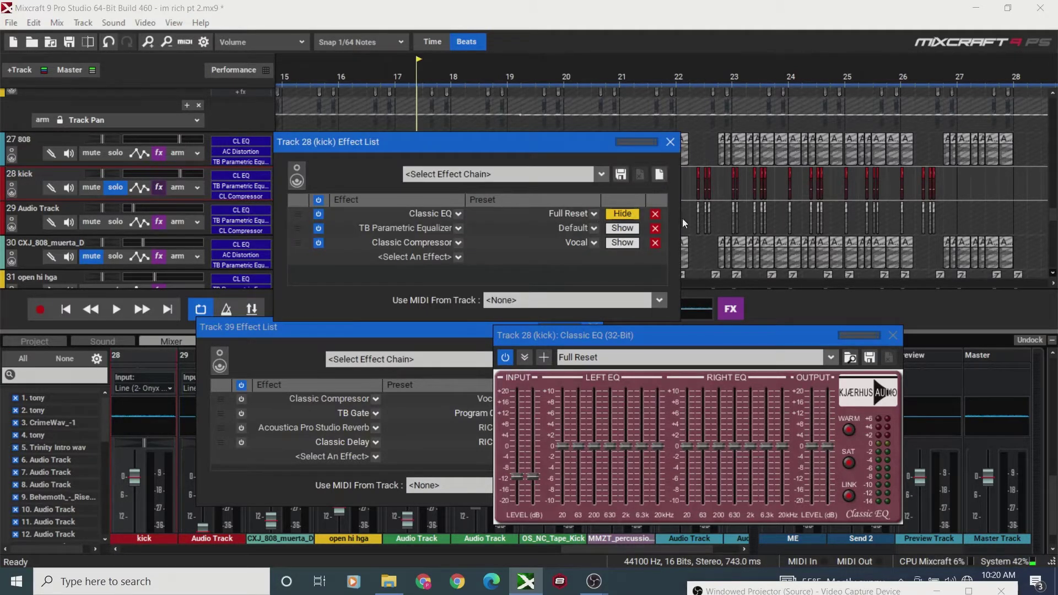
left_click(622, 214)
left_click(622, 213)
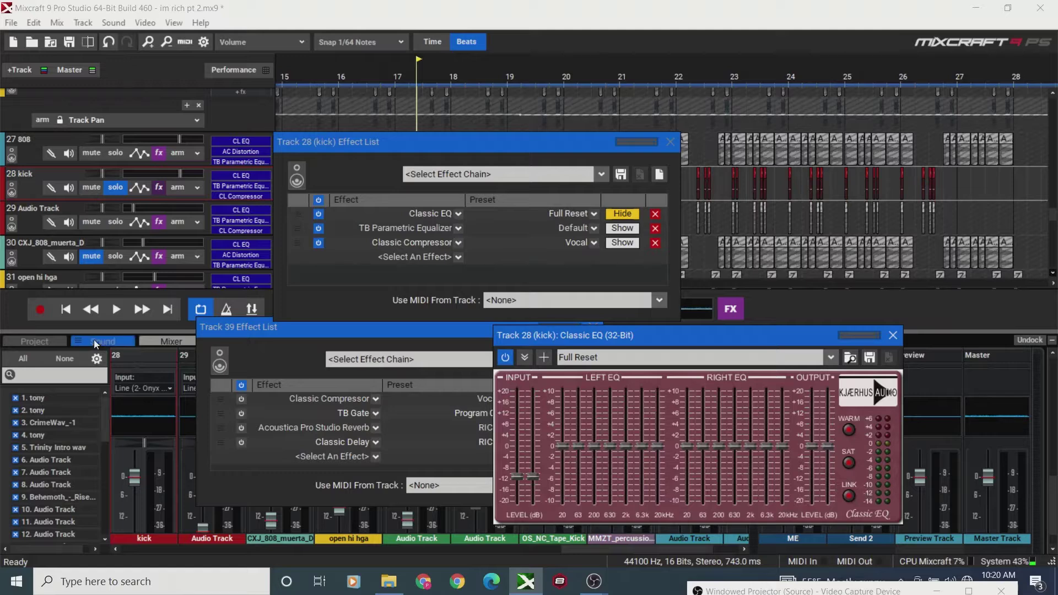
- Play the soloed kick from the loop start, and close its effect list while keeping the Classic EQ window open
left_click(65, 309)
key("space")
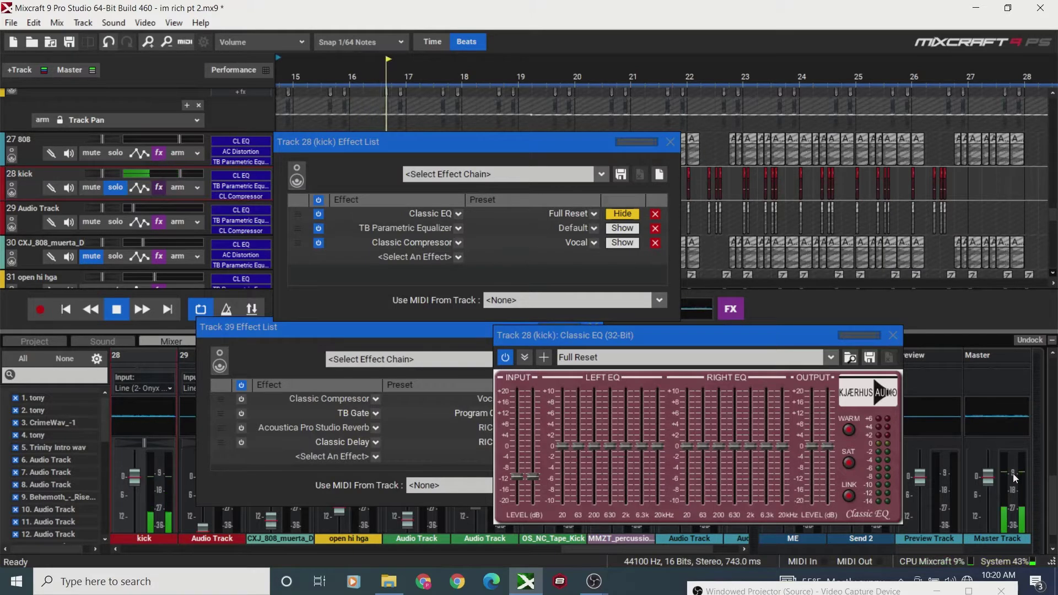
key("space")
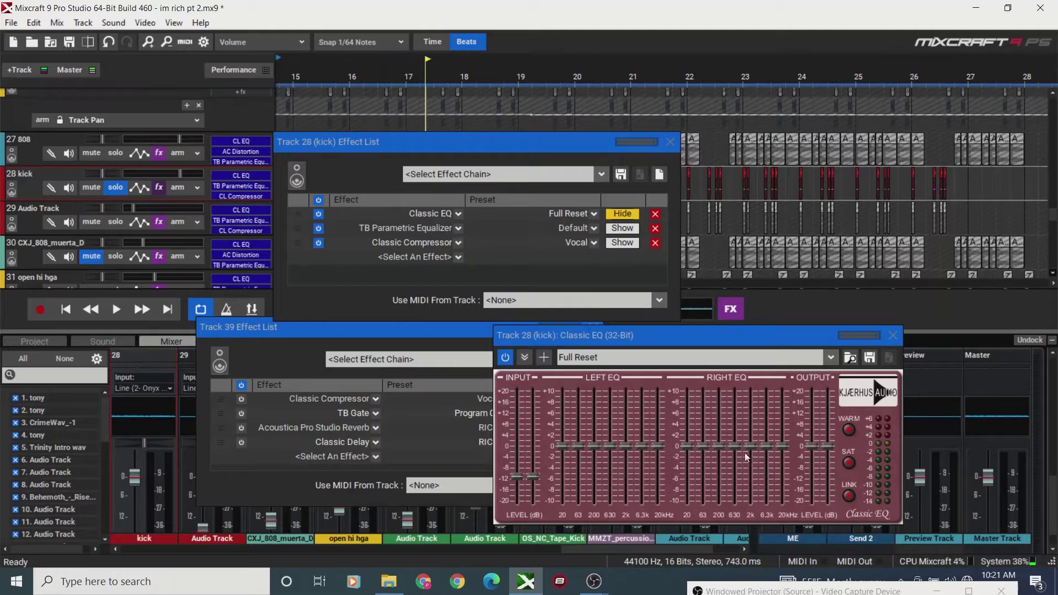
left_click(669, 142)
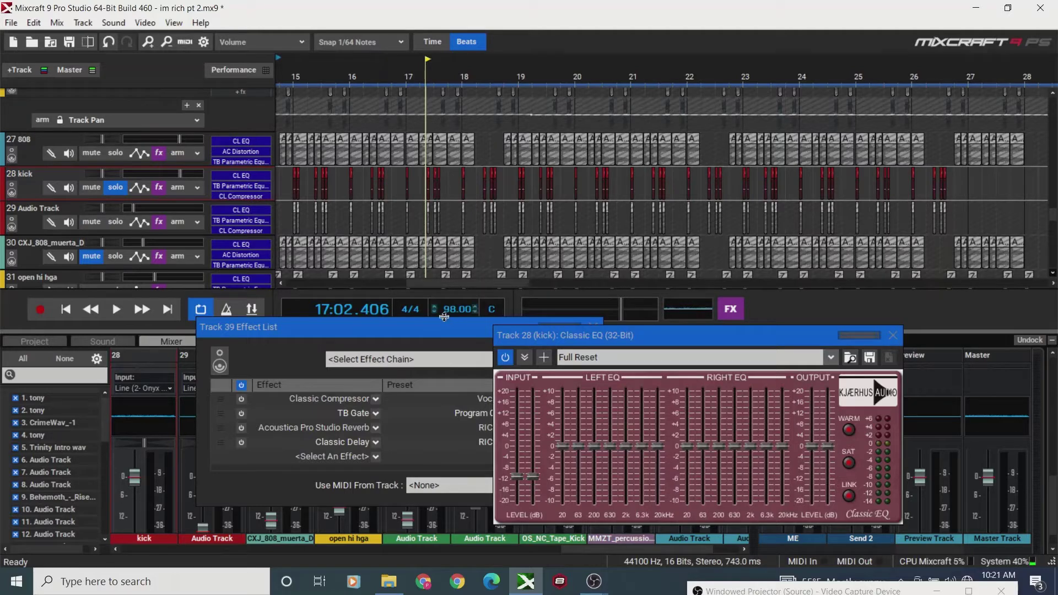
- Replay the soloed kick from the loop start to check its level on the Classic EQ
left_click(66, 309)
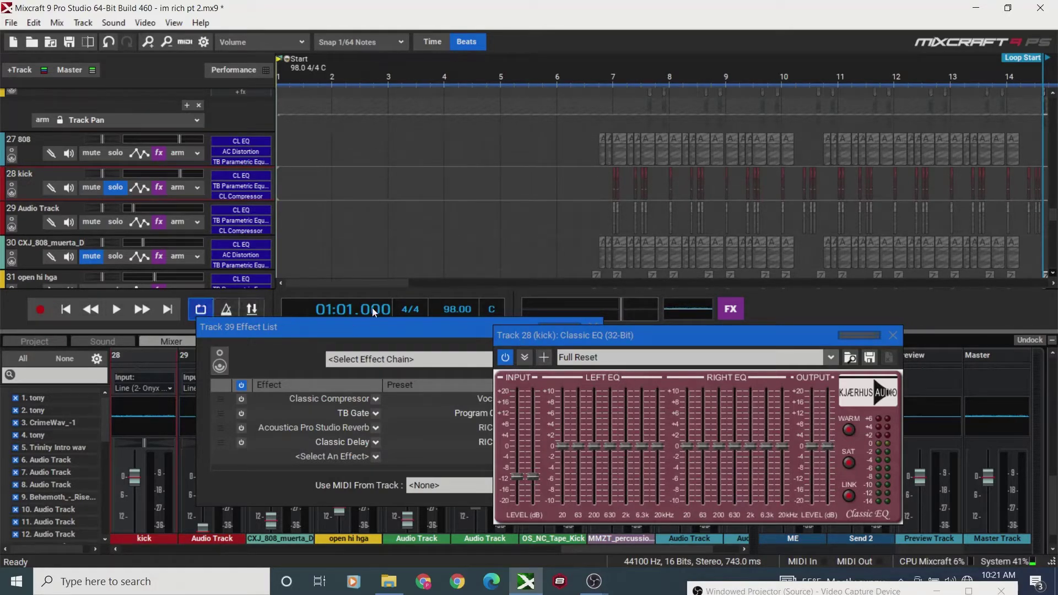
left_click_drag(323, 283, 412, 286)
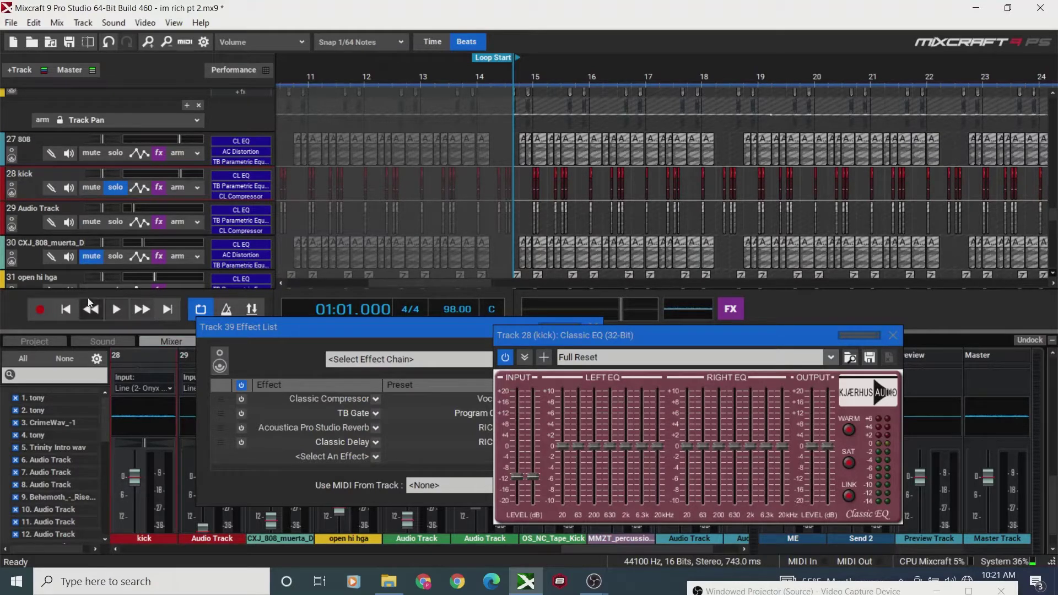
left_click(67, 310)
key("space")
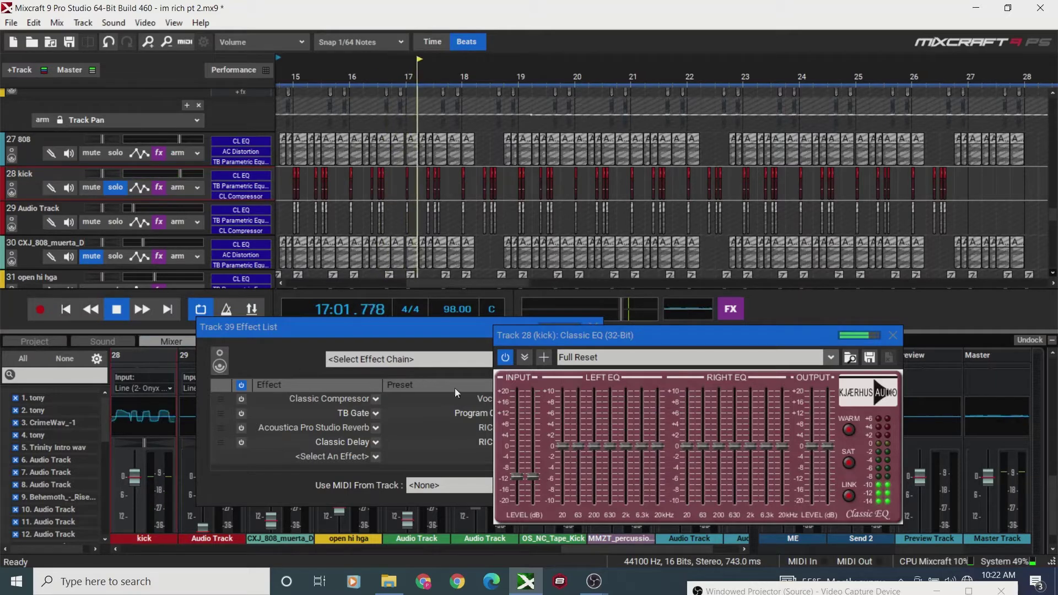
key("space")
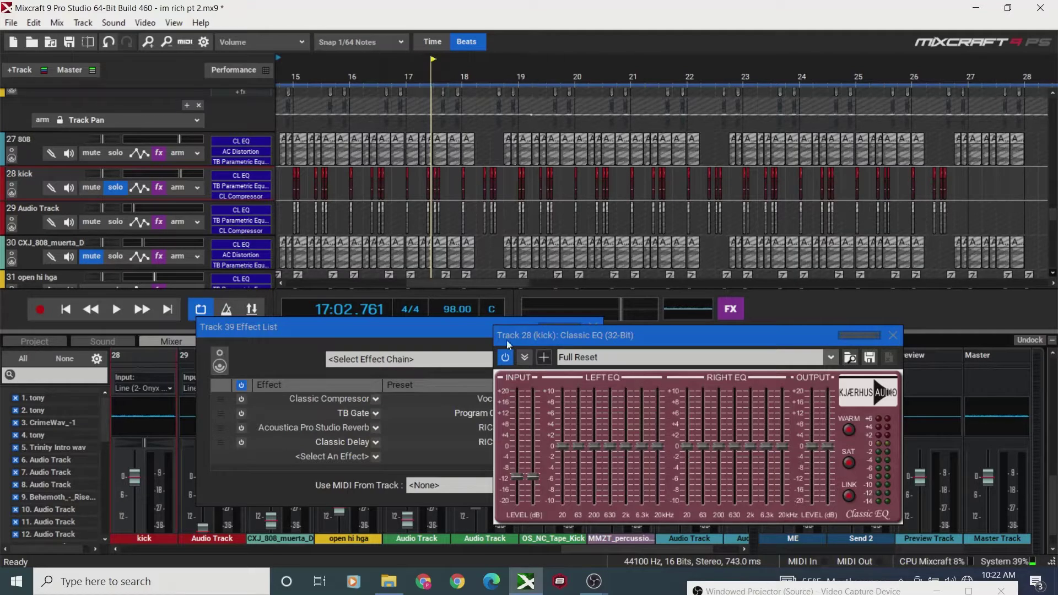
- Turn off solo on the kick track and solo the 808 track instead
left_click(114, 188)
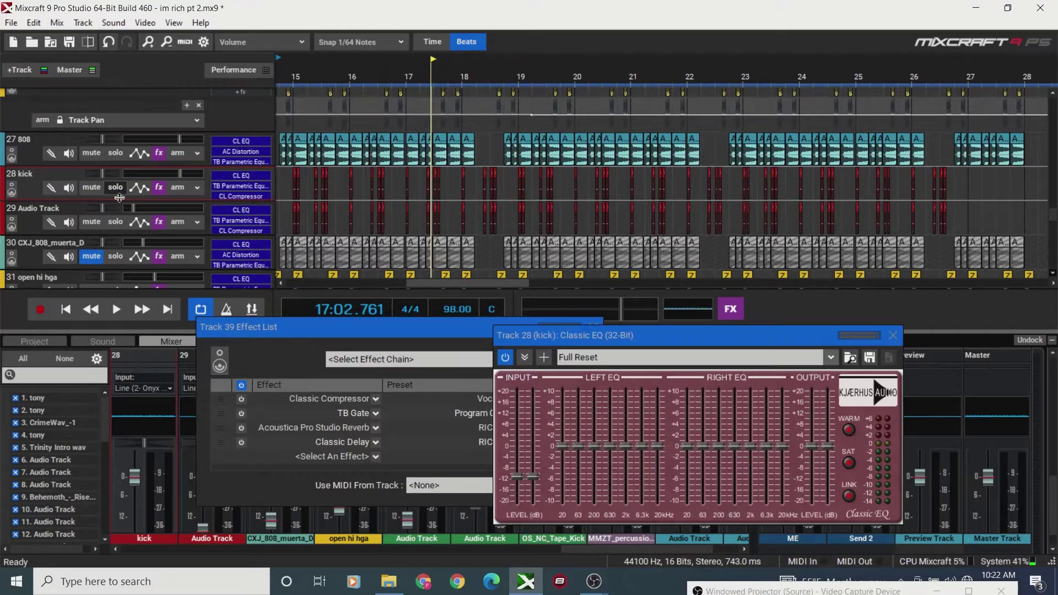
left_click(117, 154)
left_click(116, 155)
- Listen to the soloed 808, jumping ahead to bar 19
key("space")
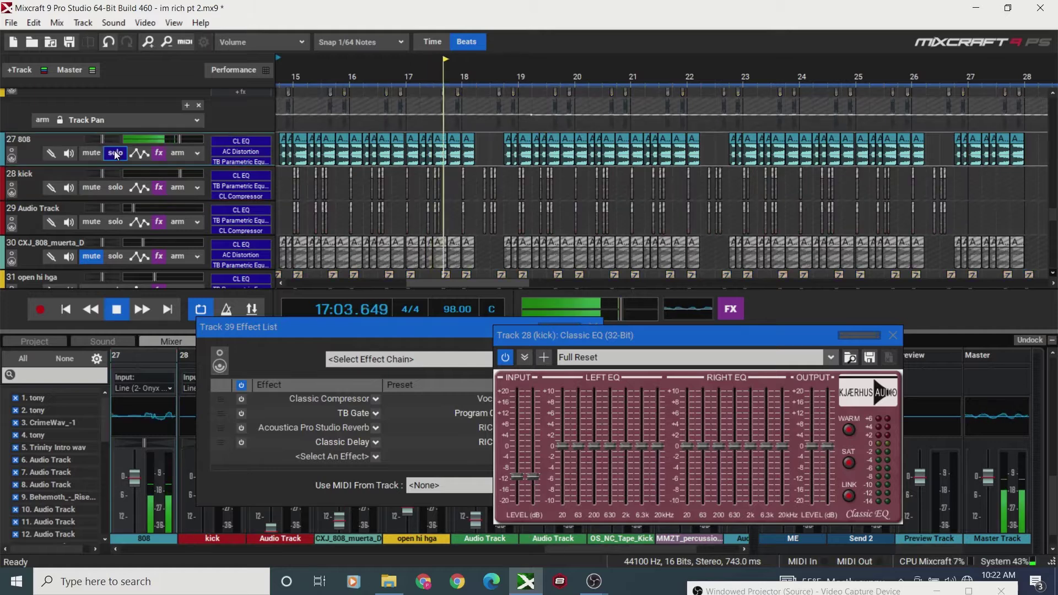
left_click(521, 64)
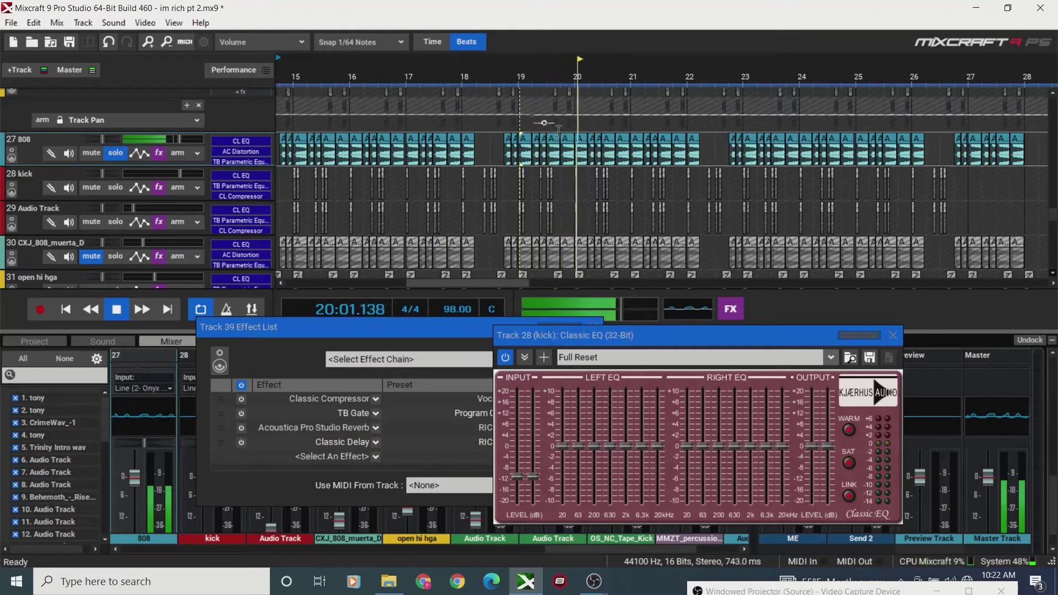
key("space")
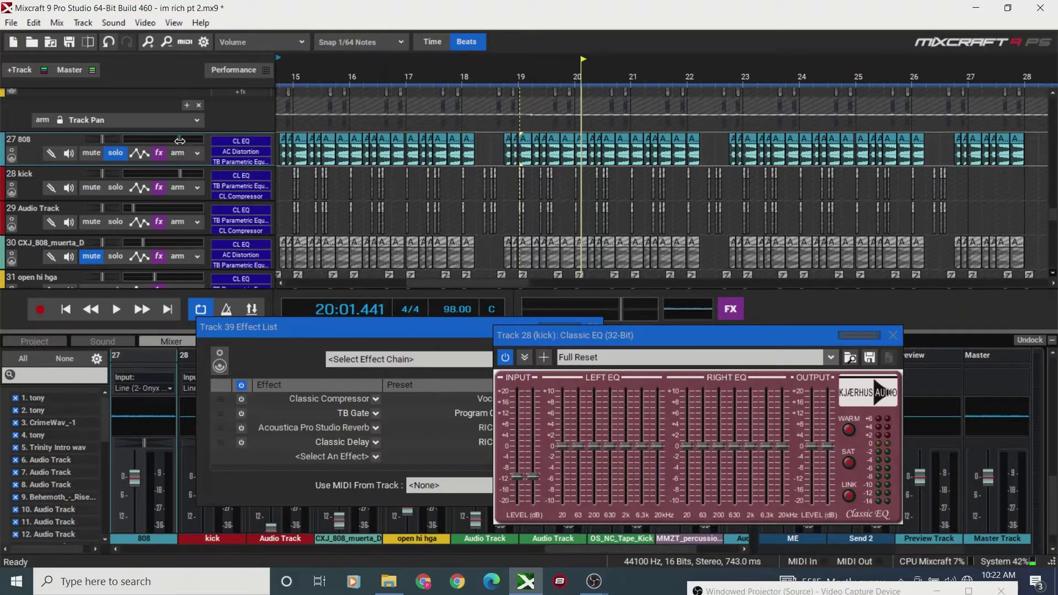
- Play the soloed 808 from the loop start and lower its track volume to about -1.9 dB
mouse_move(179, 141)
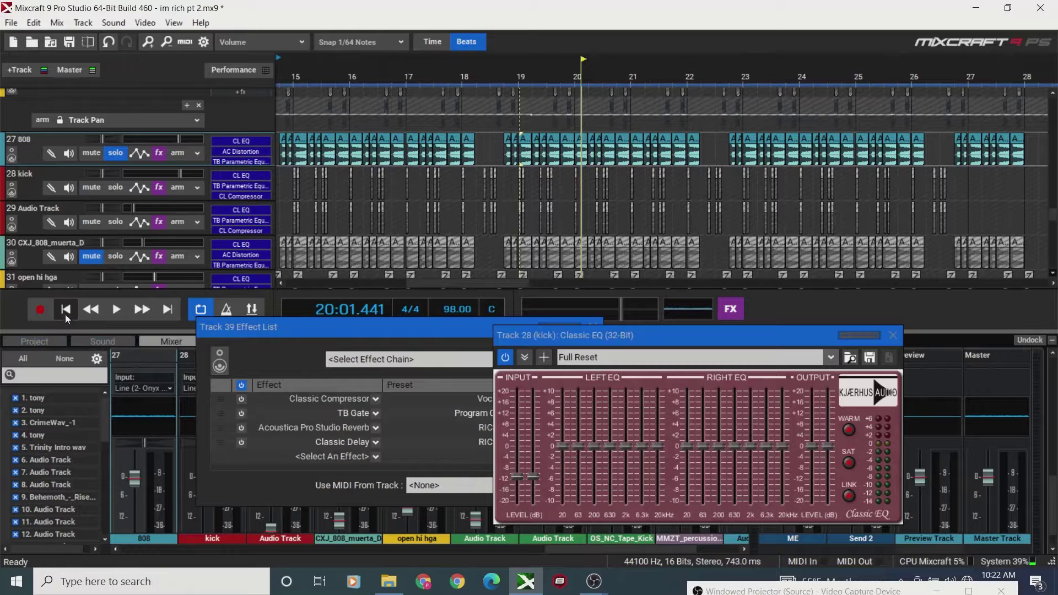
left_click(65, 310)
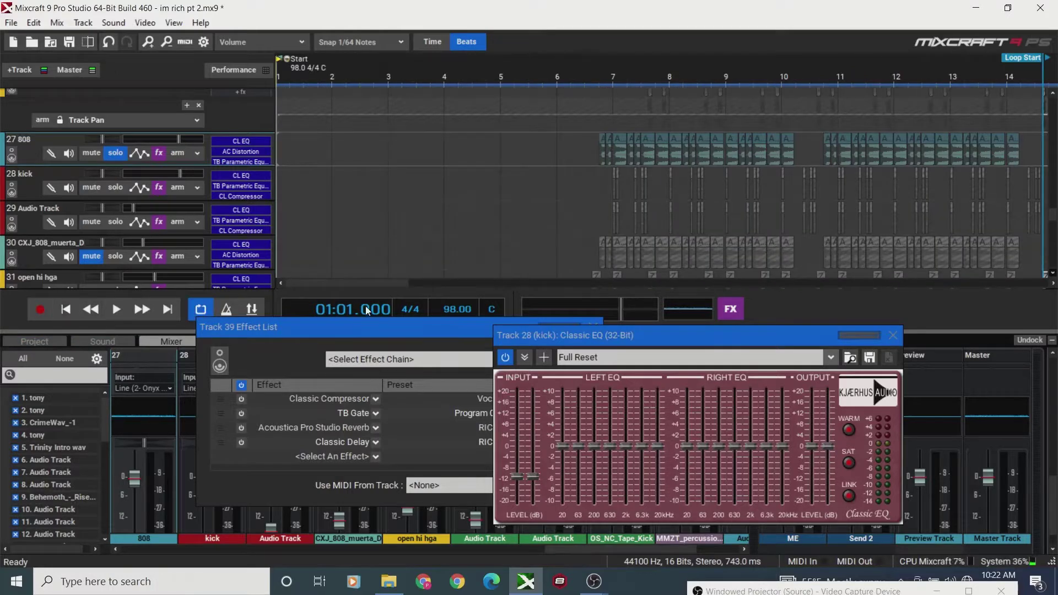
left_click_drag(358, 283, 370, 283)
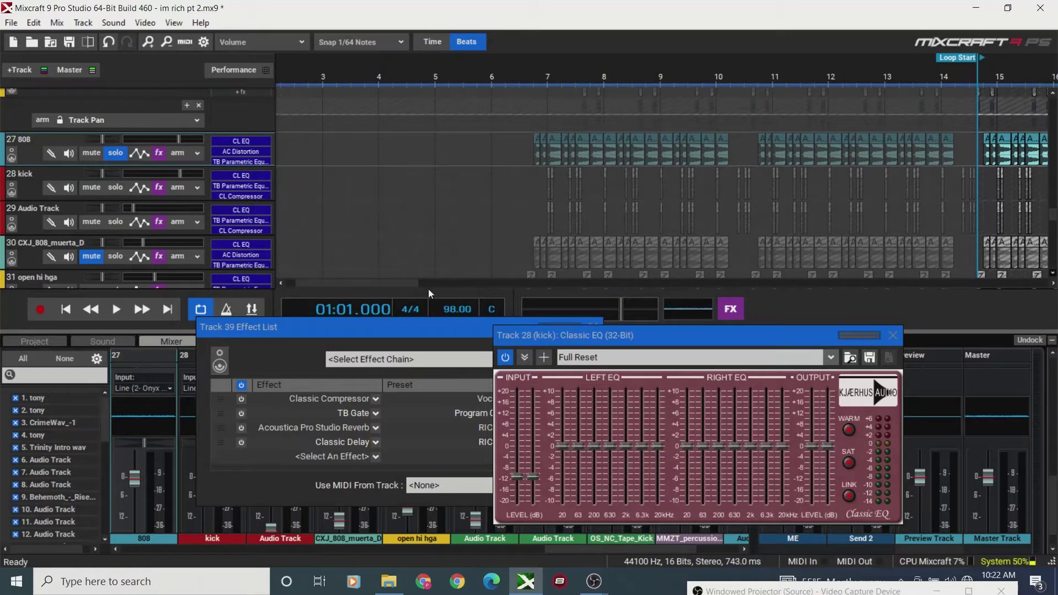
left_click_drag(395, 283, 467, 283)
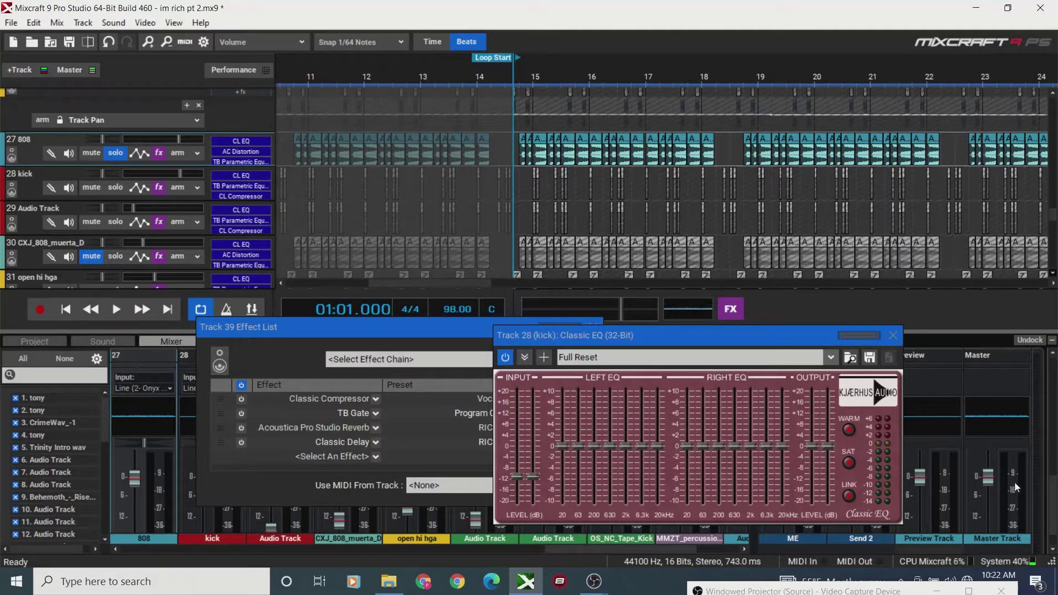
key("space")
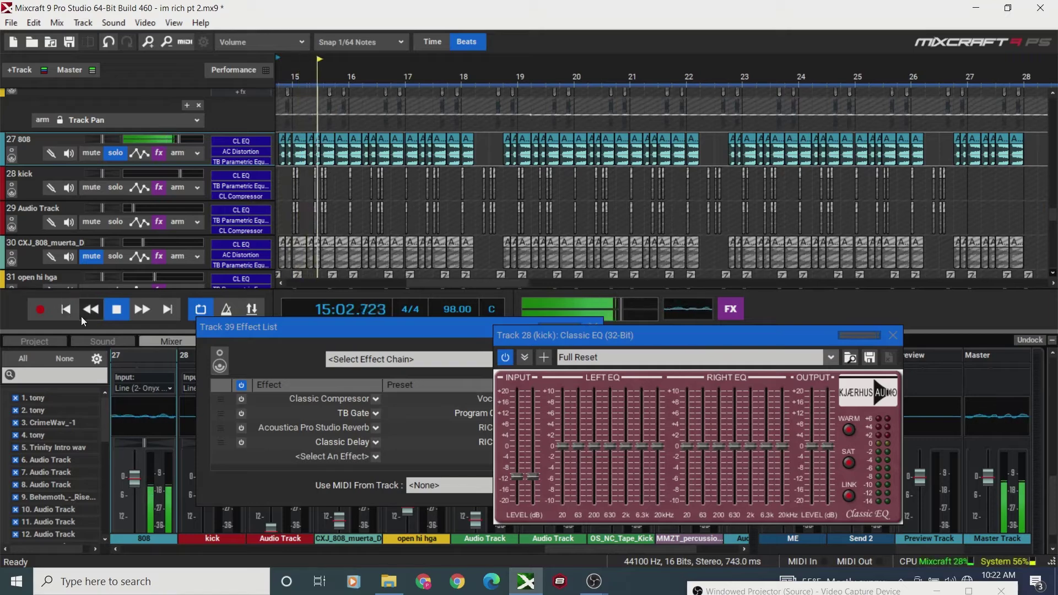
mouse_move(176, 138)
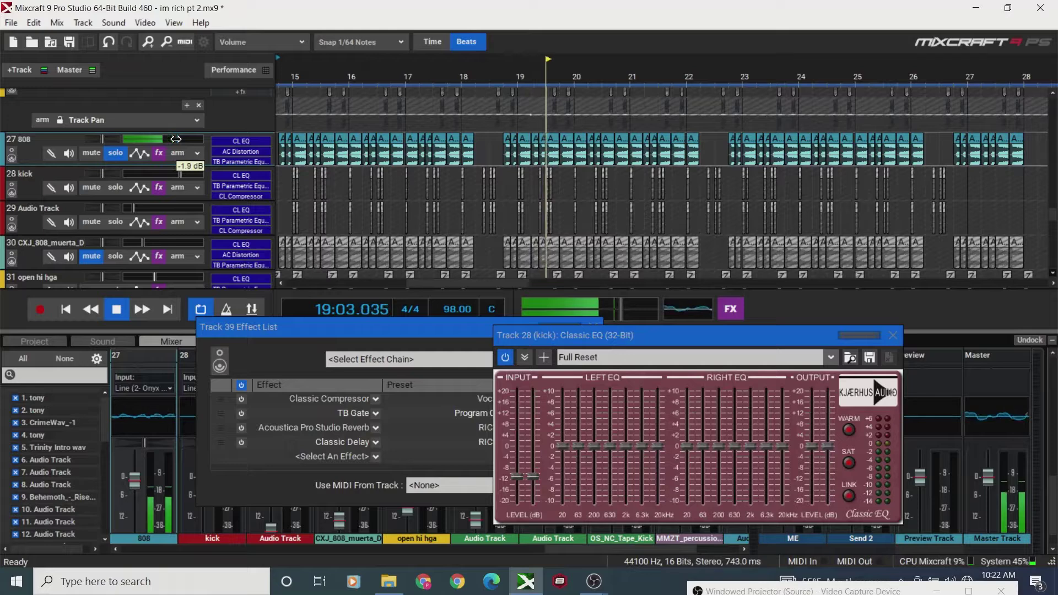
key("space")
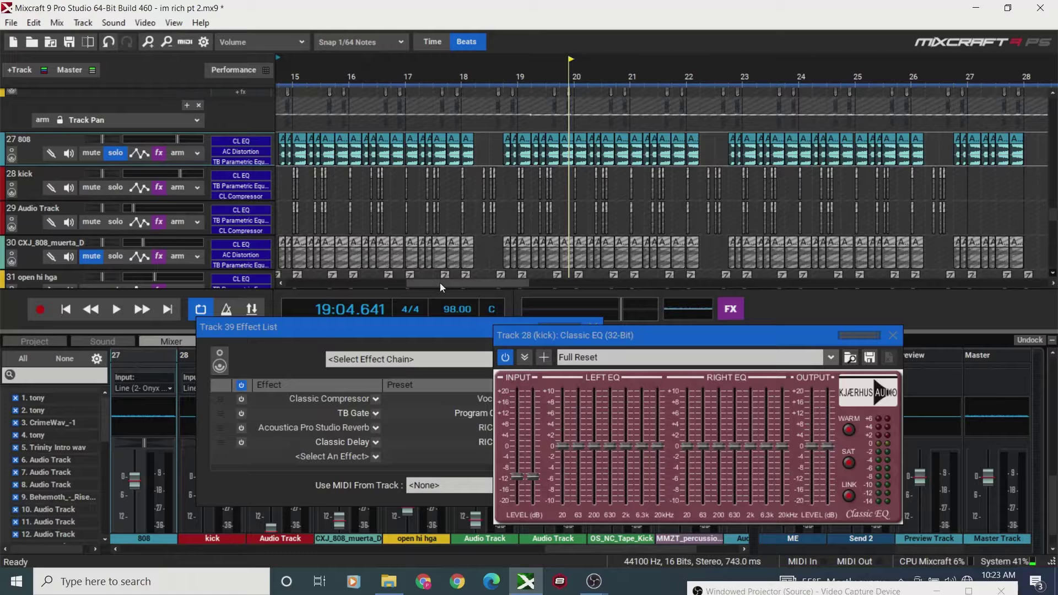
- Turn off solo on the 808 track and show its Acoustica Distortion settings from the effect list
left_click_drag(440, 283, 437, 282)
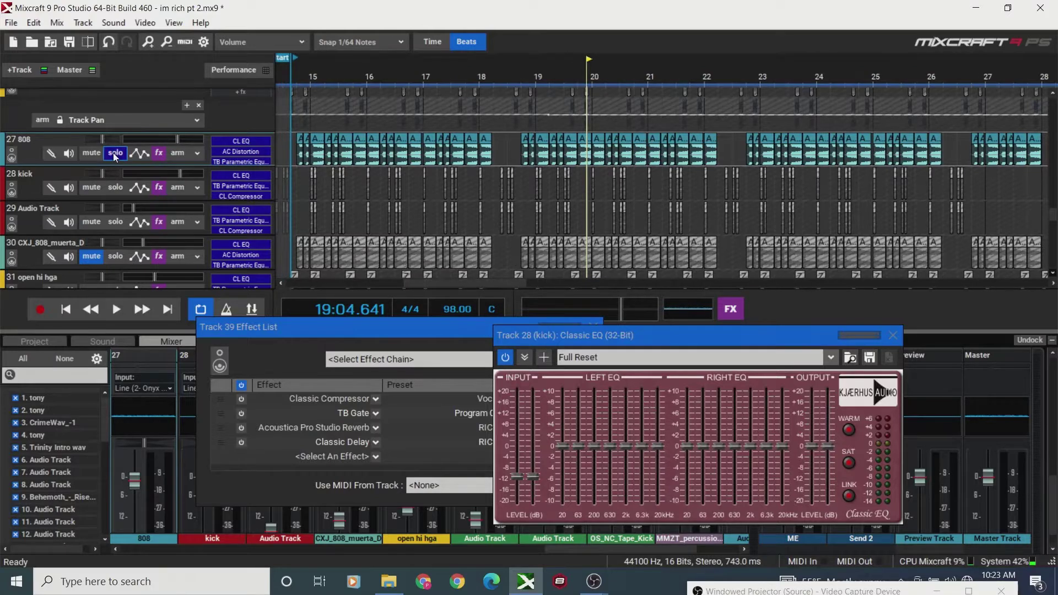
left_click(113, 153)
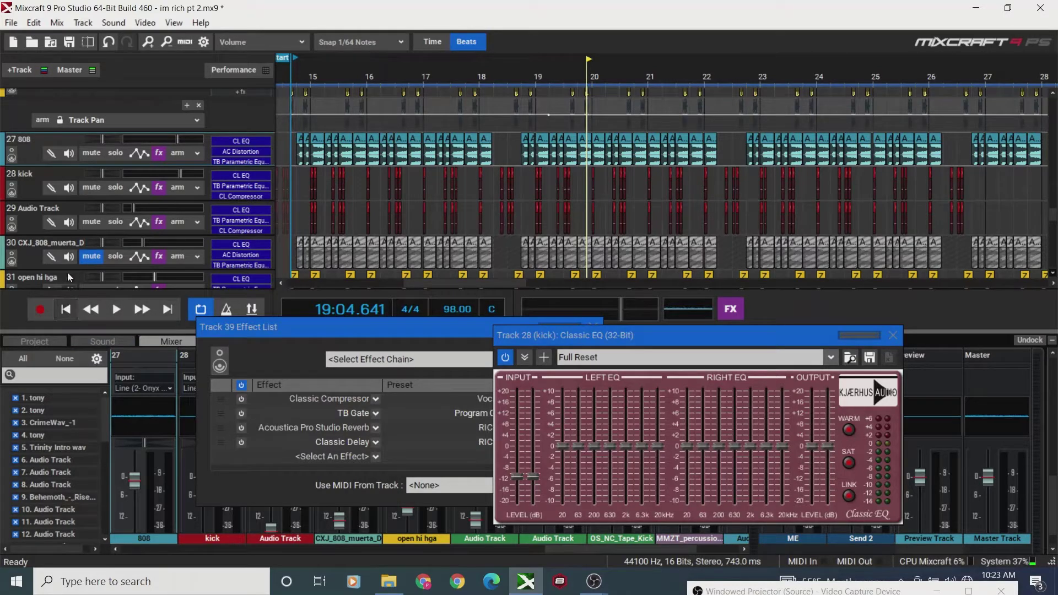
left_click(158, 153)
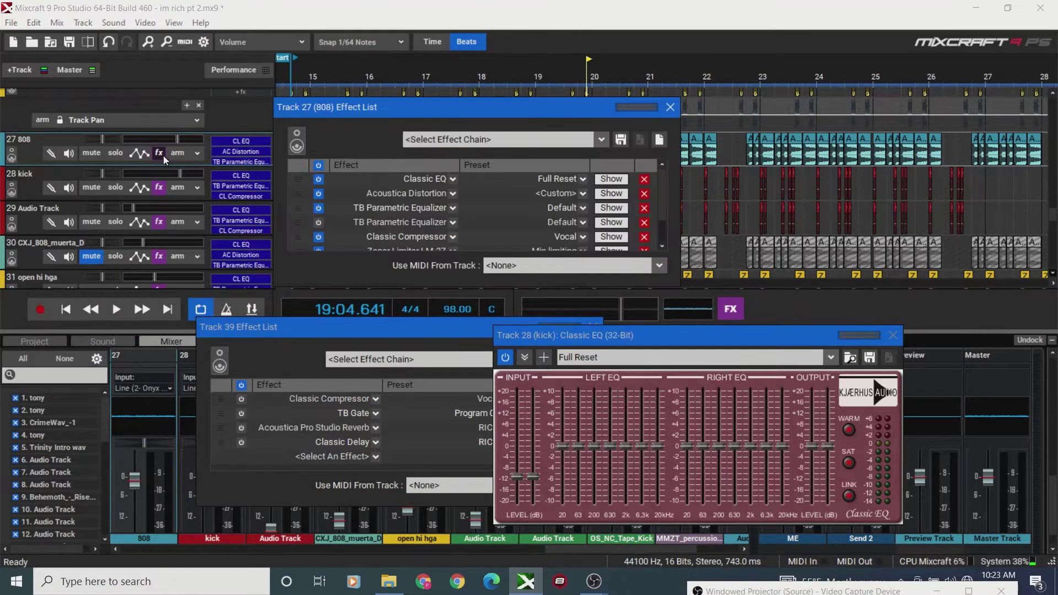
left_click(611, 193)
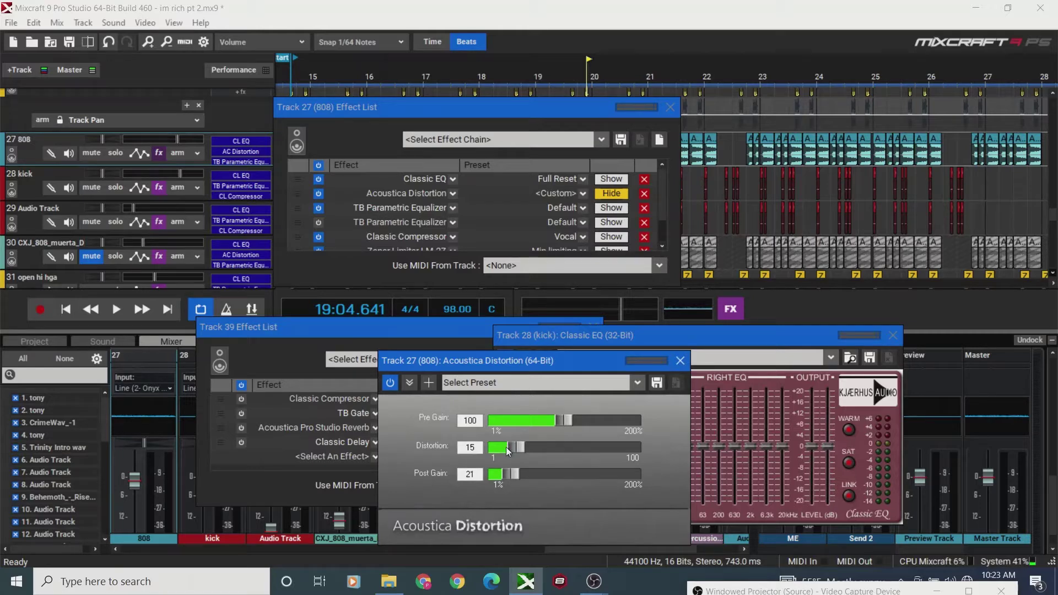
left_click(672, 109)
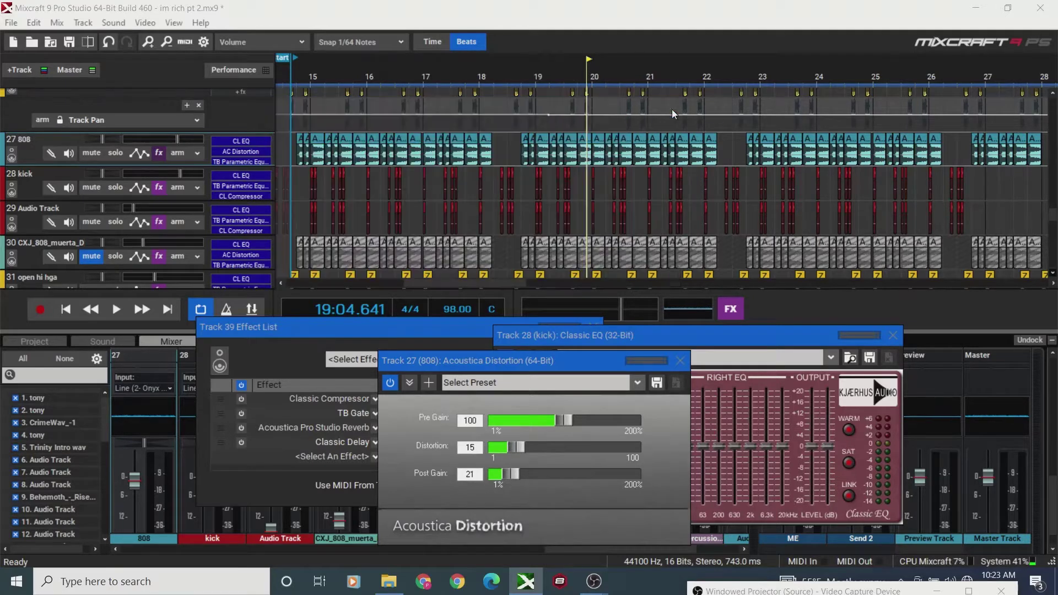
- Play the instrumental from the loop start to hear the 808 with the other tracks
left_click(66, 310)
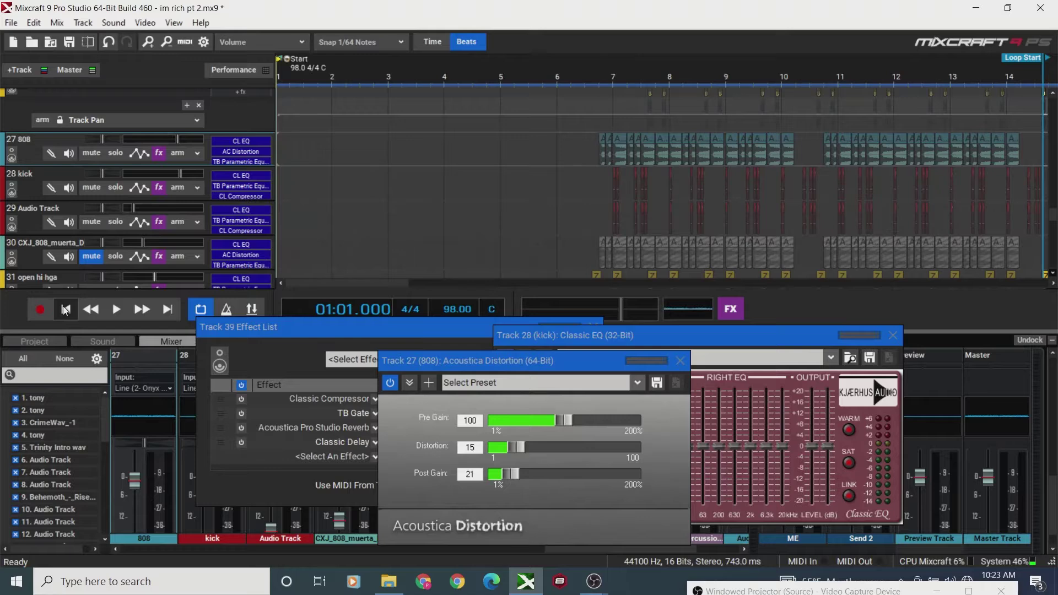
key("space")
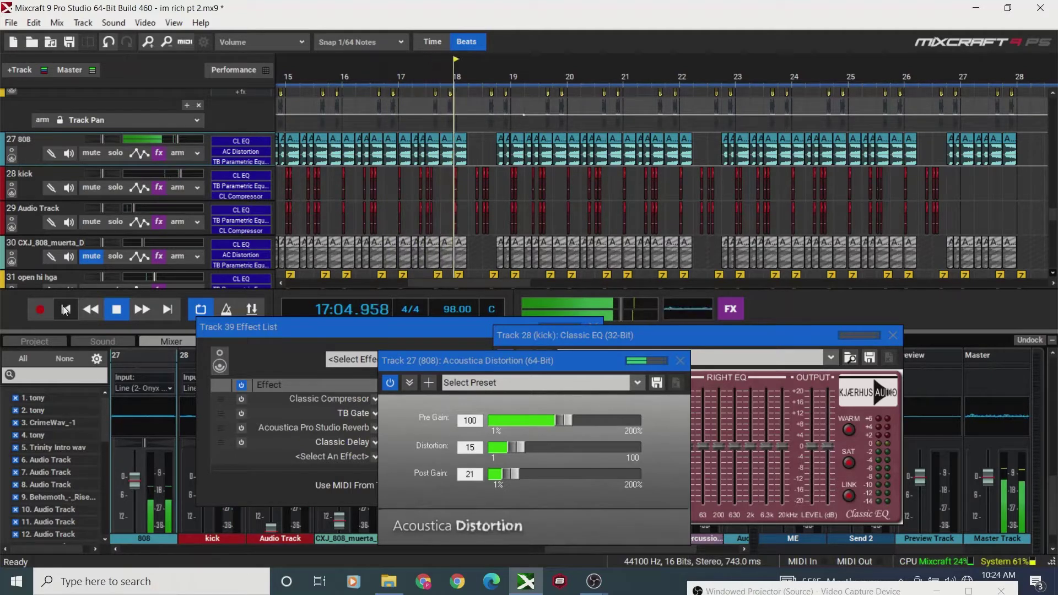
key("space")
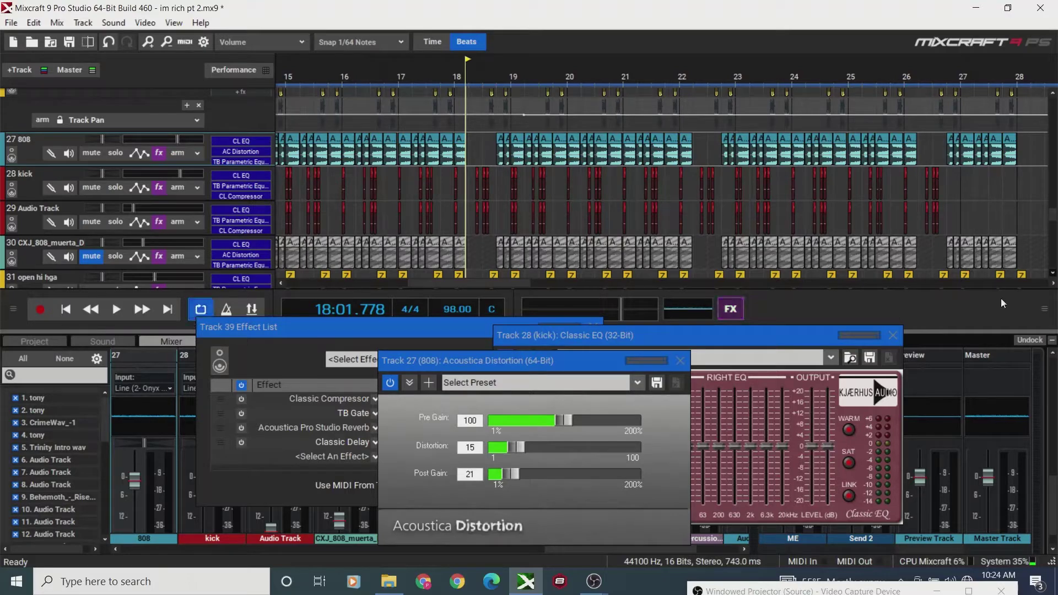
- Play the song from about the middle of bar 16 and solo the clap track
mouse_move(1049, 219)
left_mouse_down()
mouse_move(1049, 234)
mouse_move(1049, 202)
left_mouse_up()
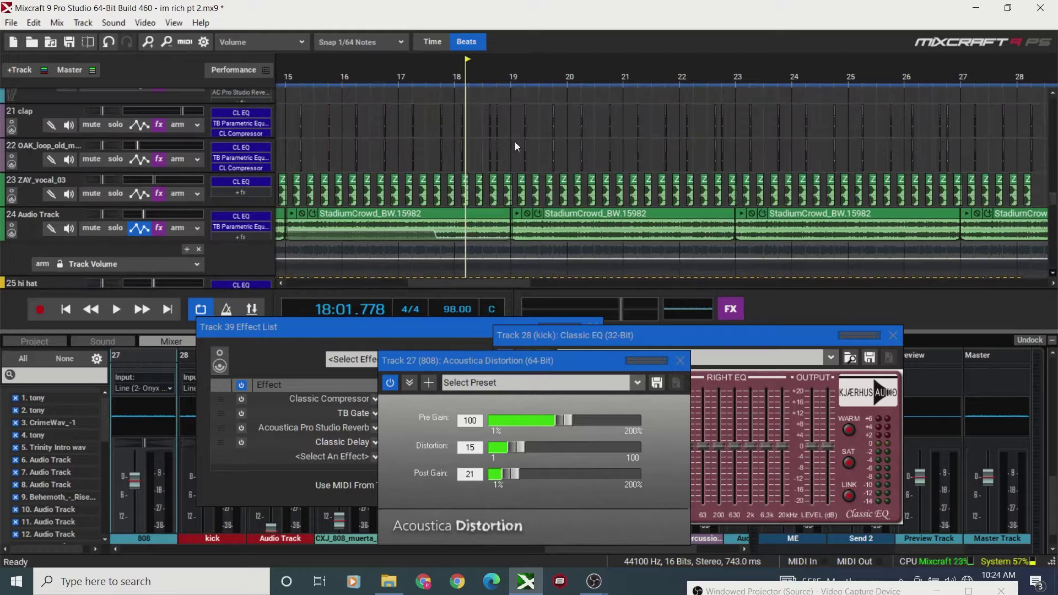
left_click(374, 111)
key("space")
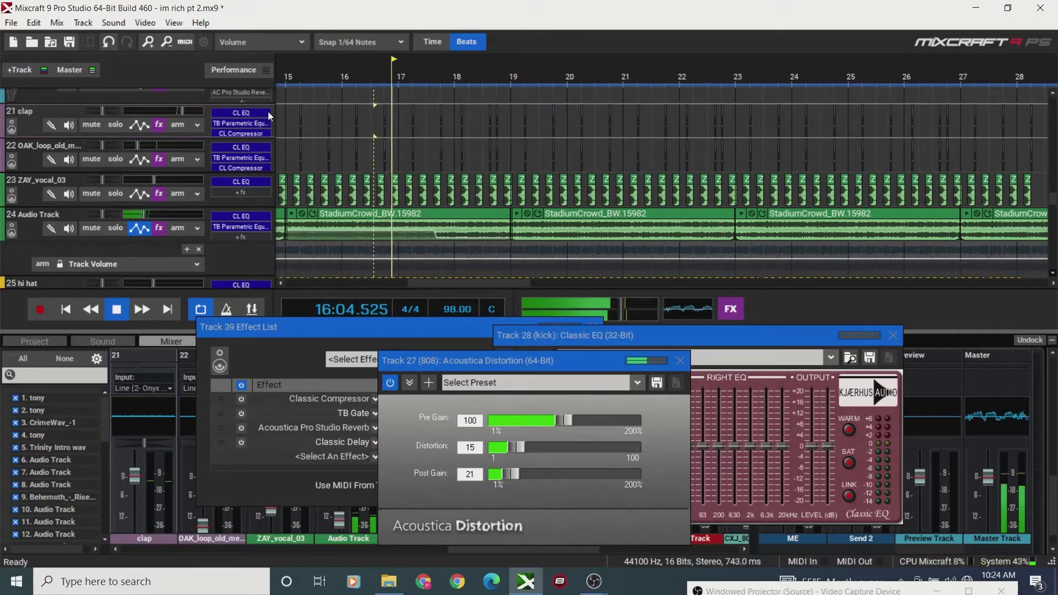
left_click(113, 127)
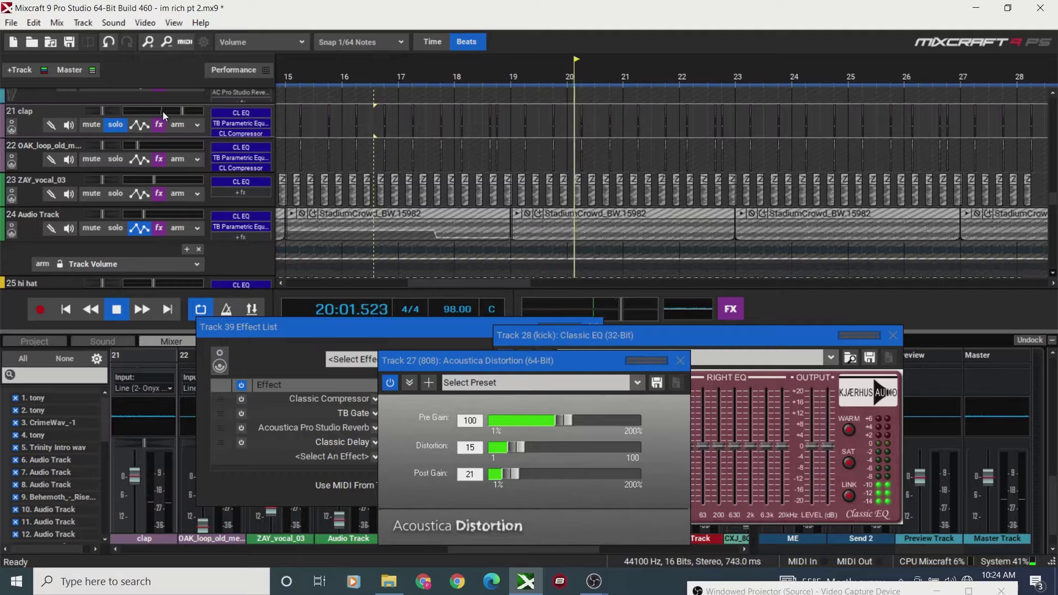
- Stop playback and lower the clap track's volume slightly
key("space")
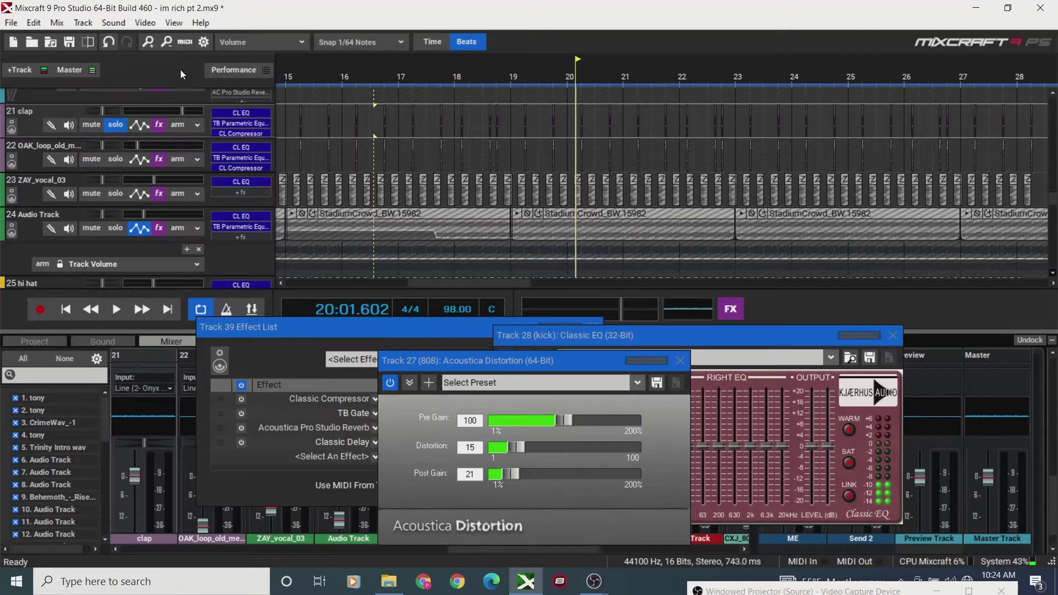
mouse_move(181, 112)
left_click_drag(182, 112, 180, 112)
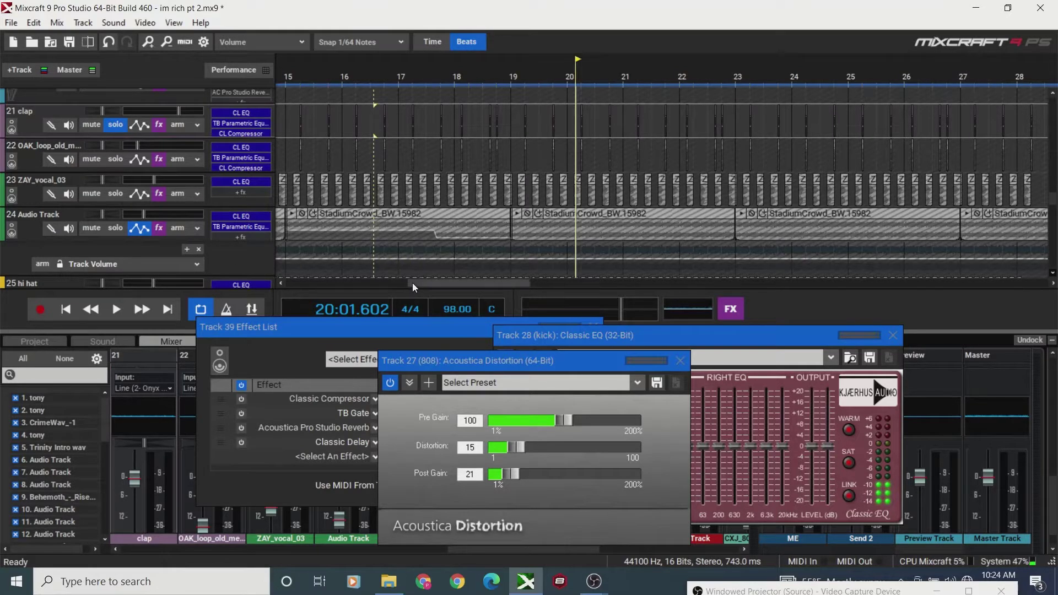
- Play the soloed clap from the loop start for about a bar to hear its level
scroll(411, 283, "left", 1)
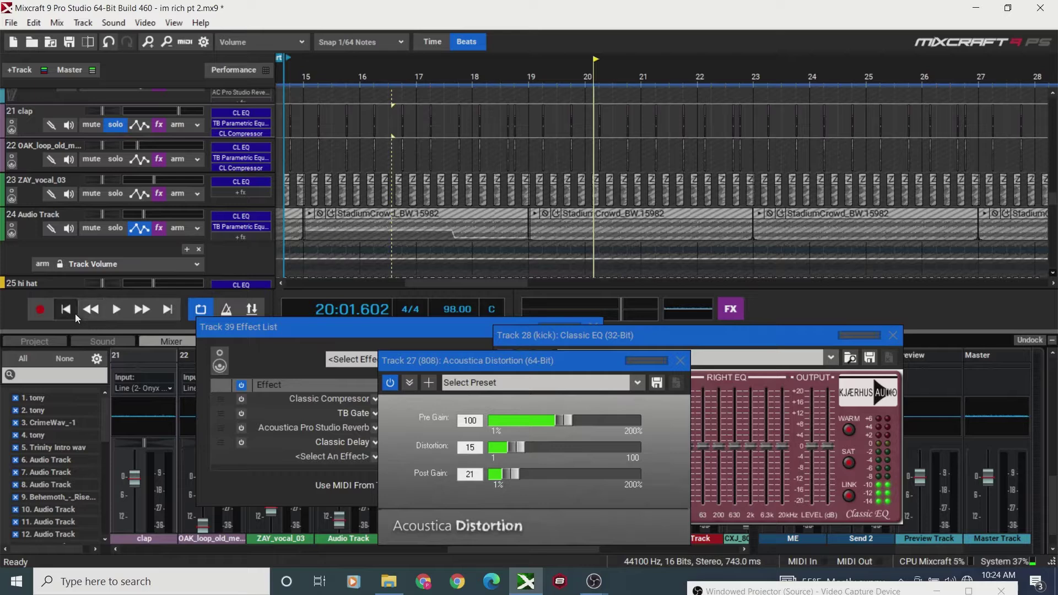
left_click_drag(451, 282, 446, 283)
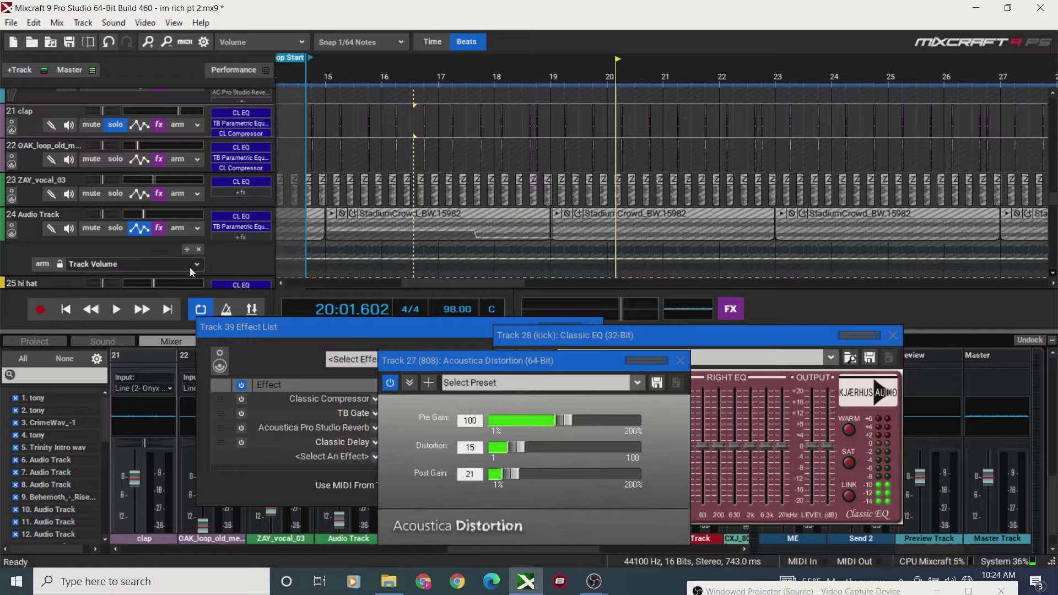
left_click(64, 309)
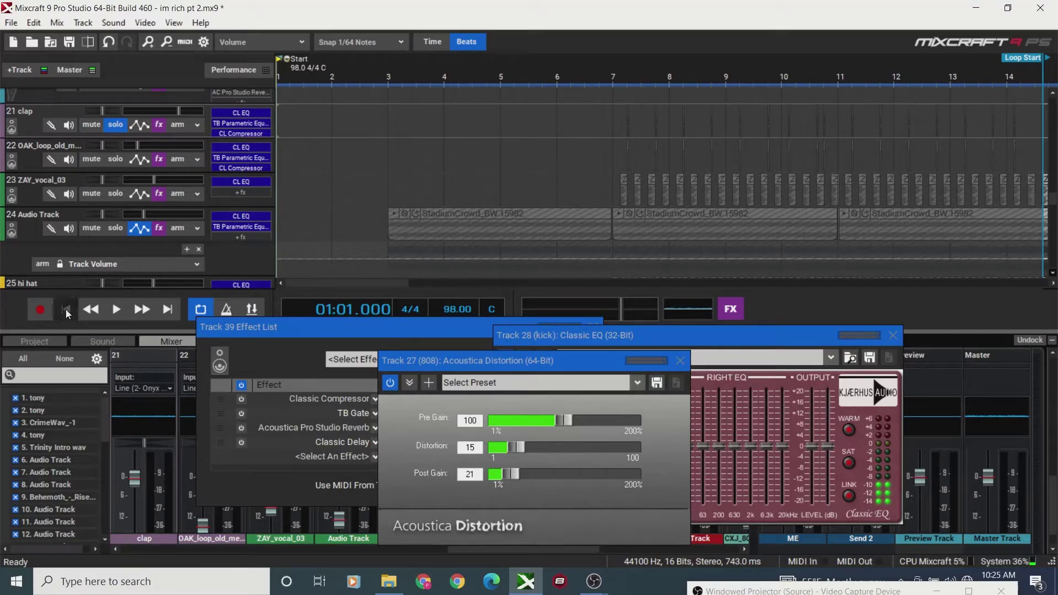
key("space")
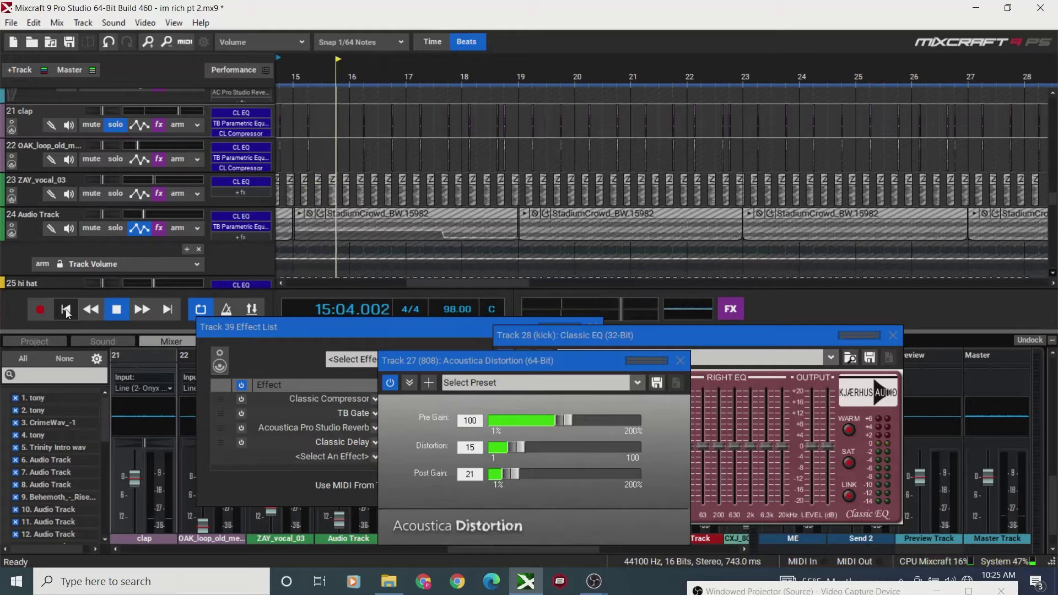
key("space")
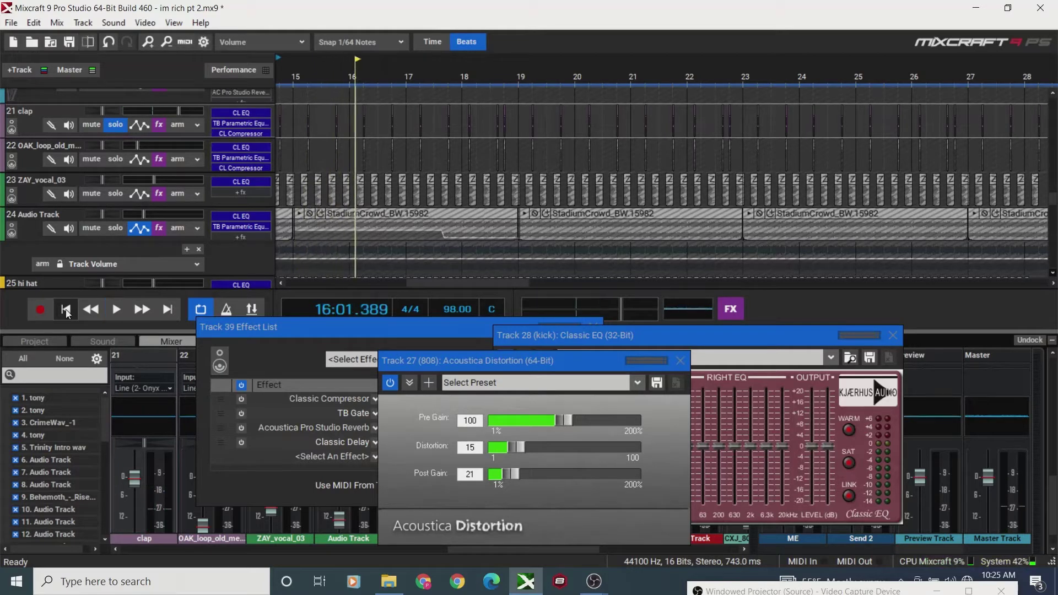
- Open the clap track's effect list and show its Classic Compressor and TB Parametric Equalizer settings
left_click(161, 124)
left_click(624, 185)
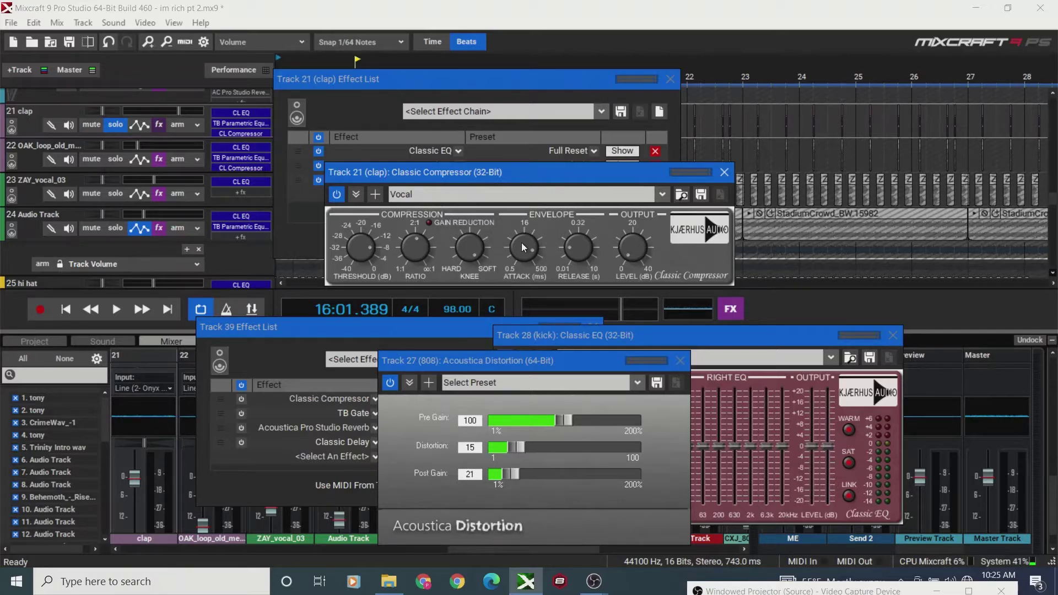
left_click(669, 79)
left_click(159, 125)
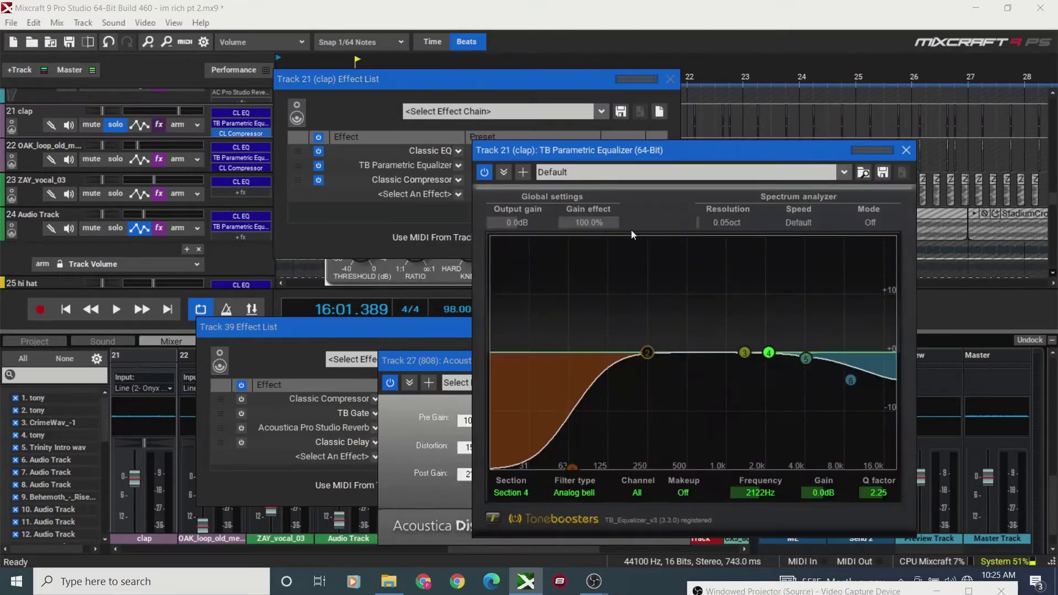
- Boost section 3 of the clap's TB Parametric Equalizer to 20 dB at about 332 Hz, close the effect list and play the clap
left_click_drag(742, 354, 664, 228)
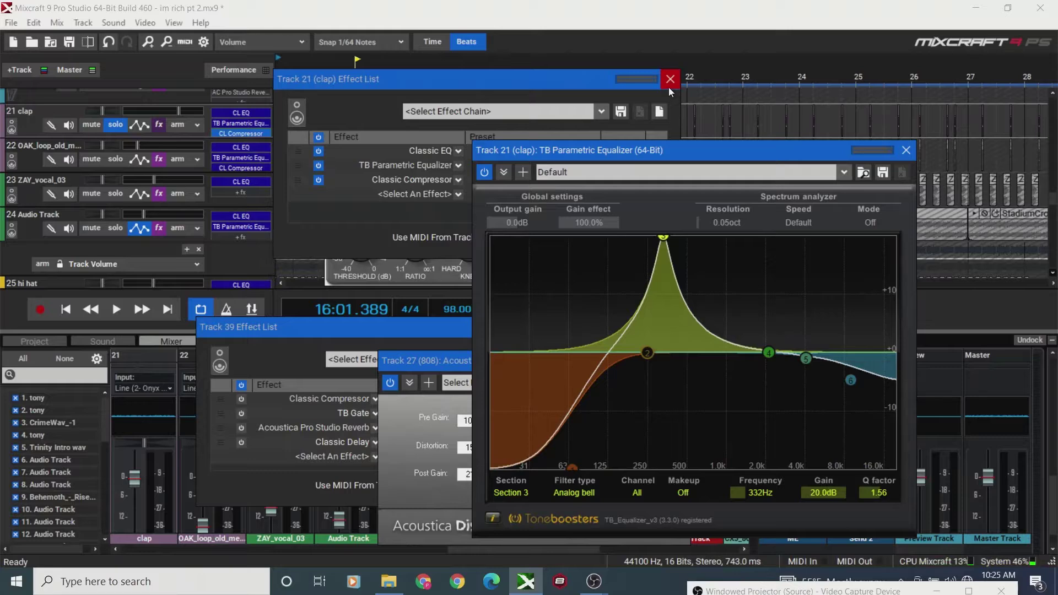
left_click(669, 87)
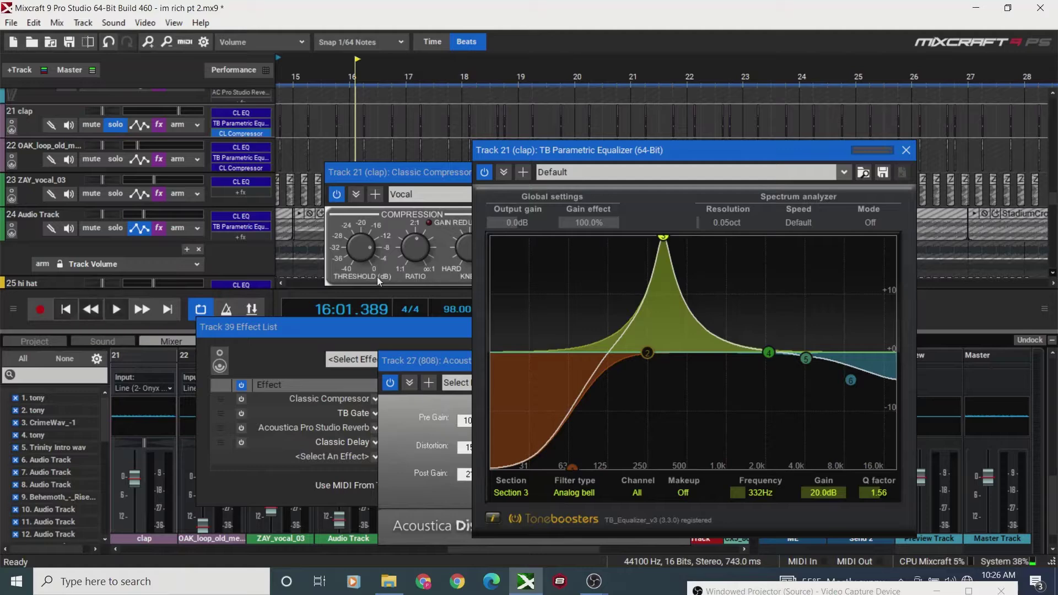
key("space")
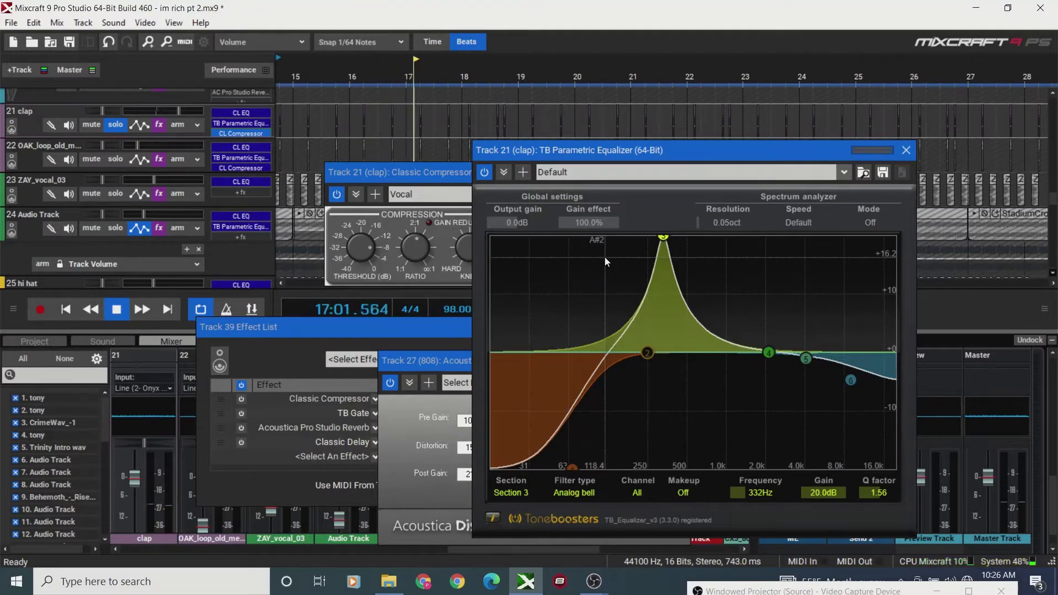
- Lower section 3 of the clap's equalizer to about 1.5 dB at 324 Hz and restart playback
left_click_drag(668, 240, 663, 345)
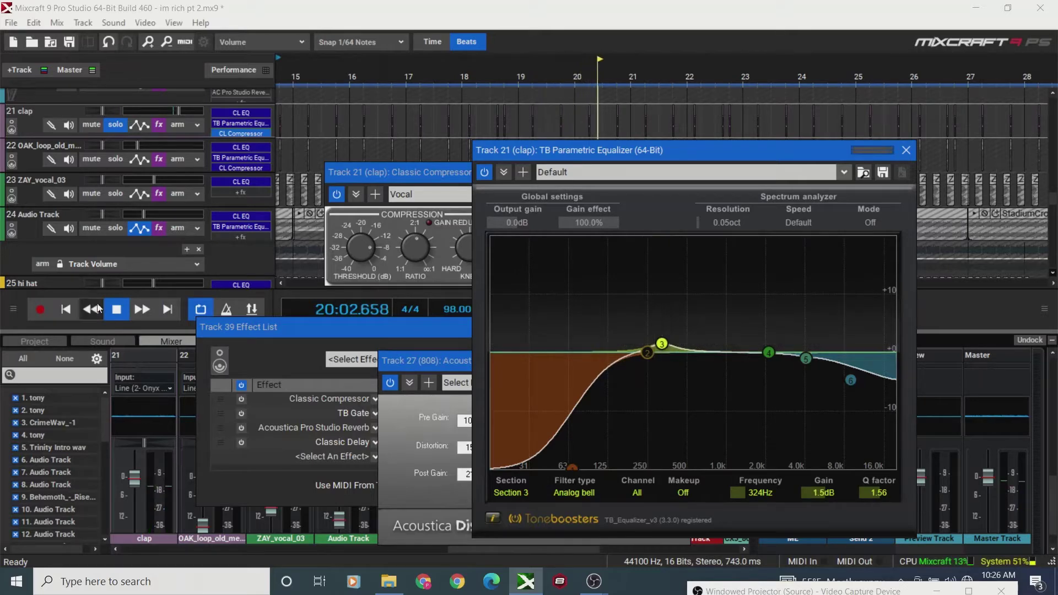
left_click(67, 309)
key("space")
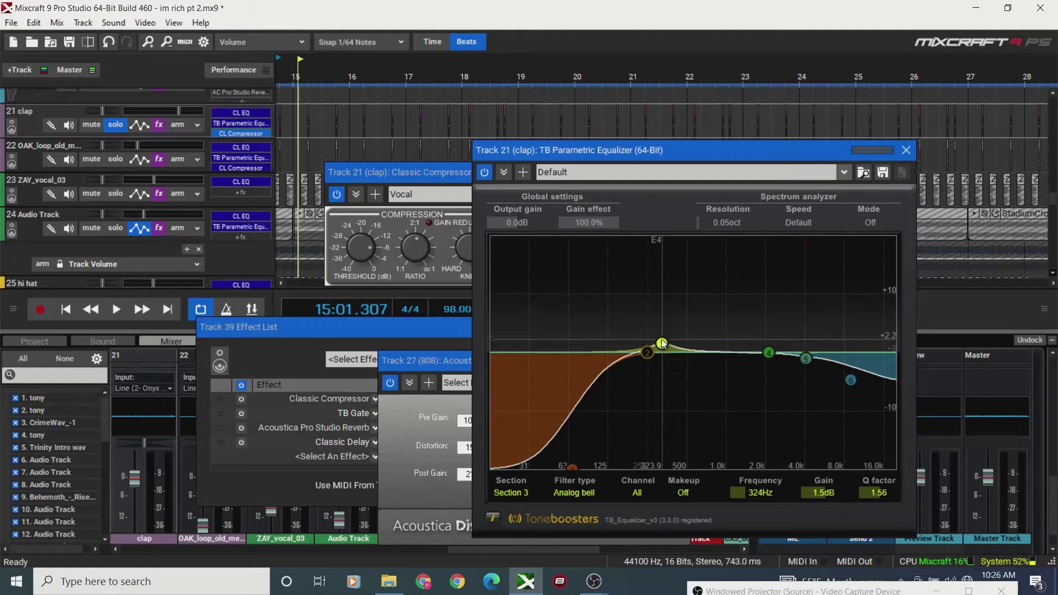
- Move section 3 of the clap's equalizer to about 1791 Hz with 18.5 dB gain and play the clap from early in bar 15
left_click_drag(661, 341, 759, 246)
left_click(300, 124)
key("space")
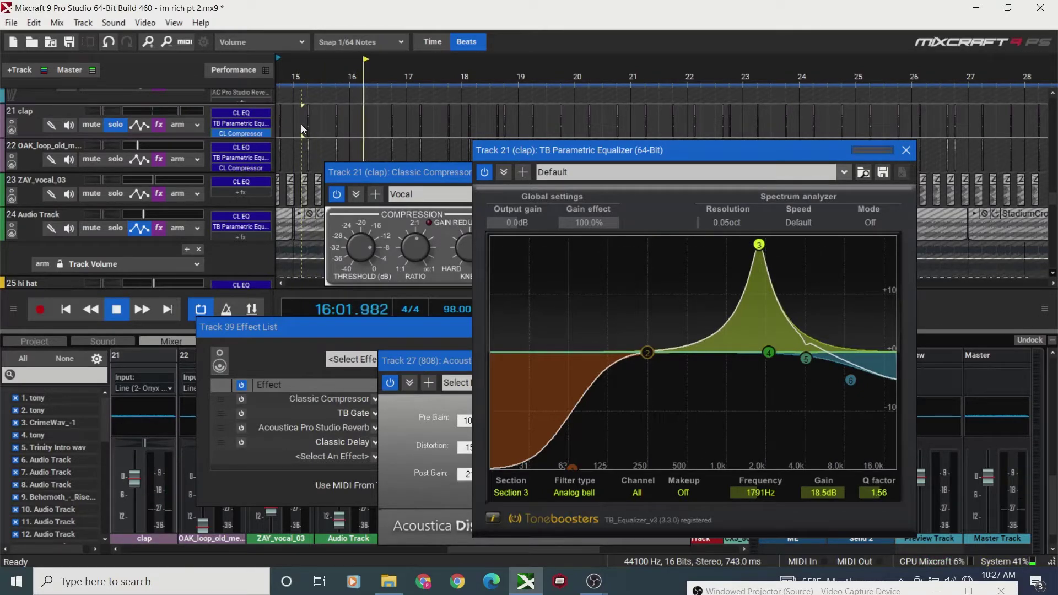
key("space")
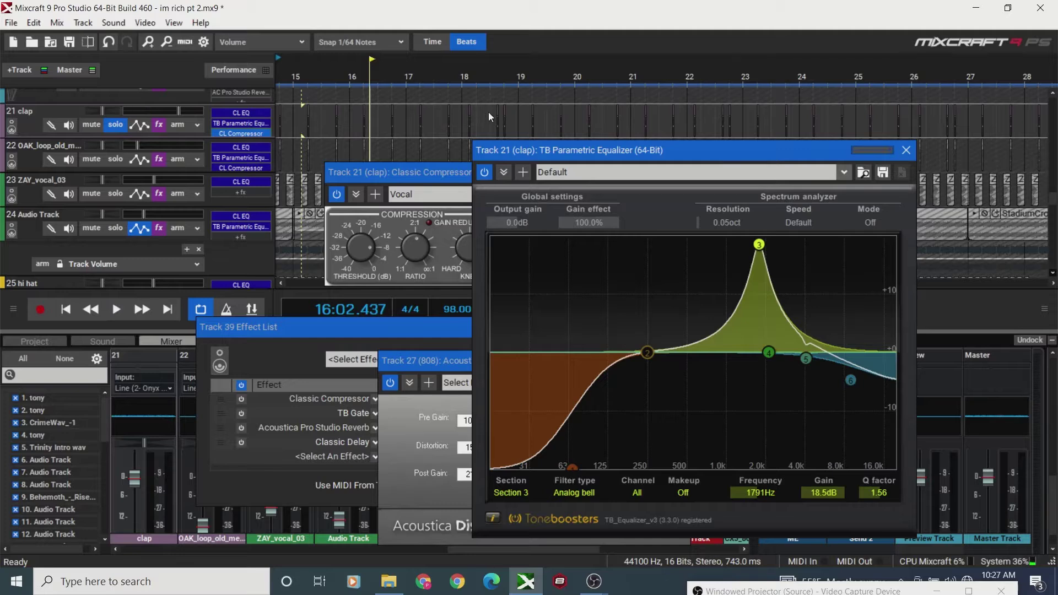
- Set section 3 of the clap's equalizer to about 280 Hz with 2.8 dB gain, replay the clap and return to the song start
left_click_drag(758, 245, 655, 337)
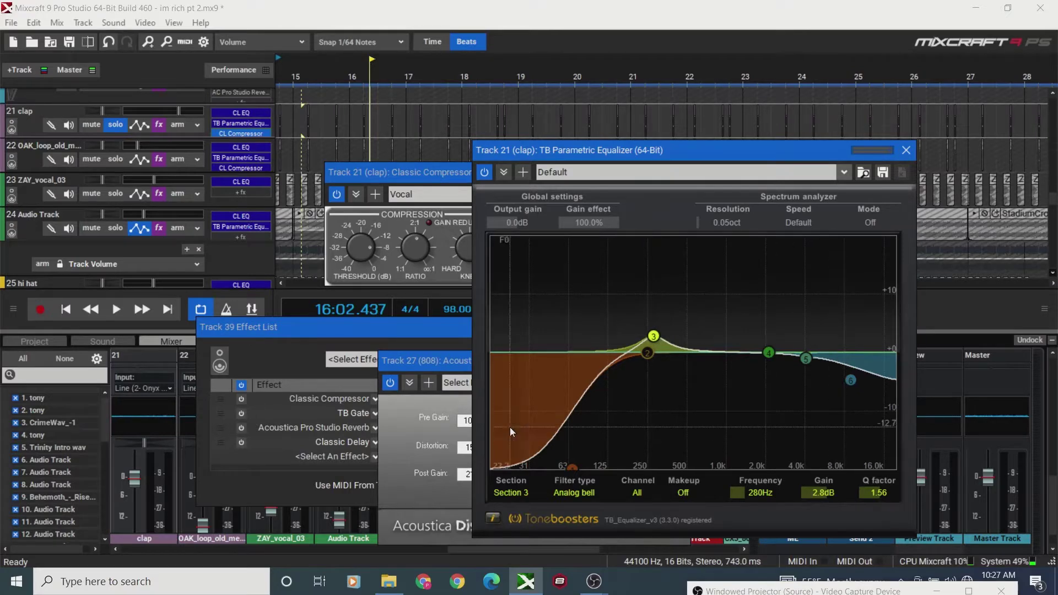
left_click(61, 312)
key("space")
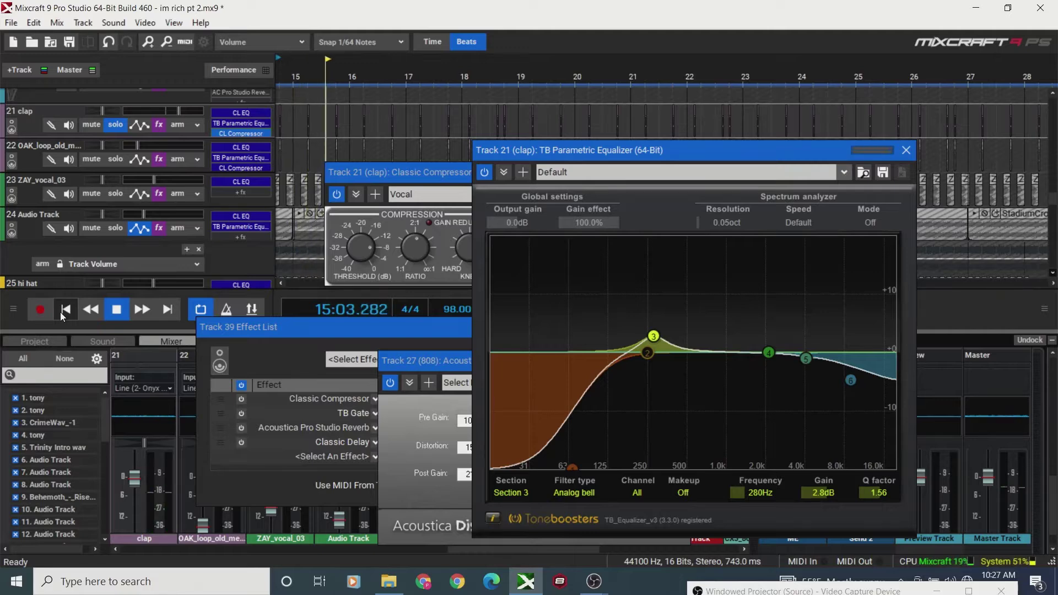
key("space")
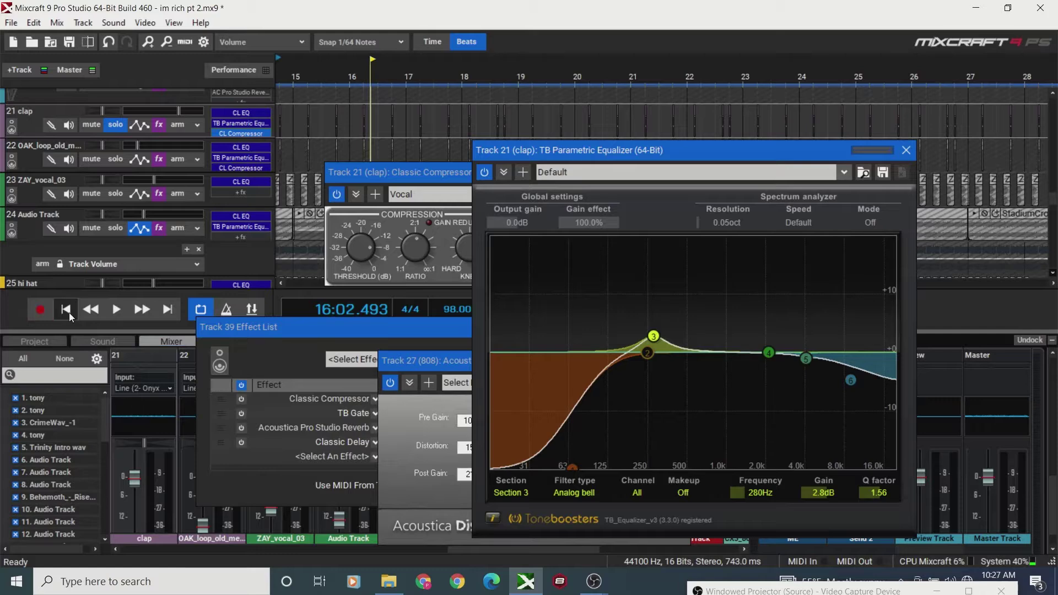
left_click(66, 311)
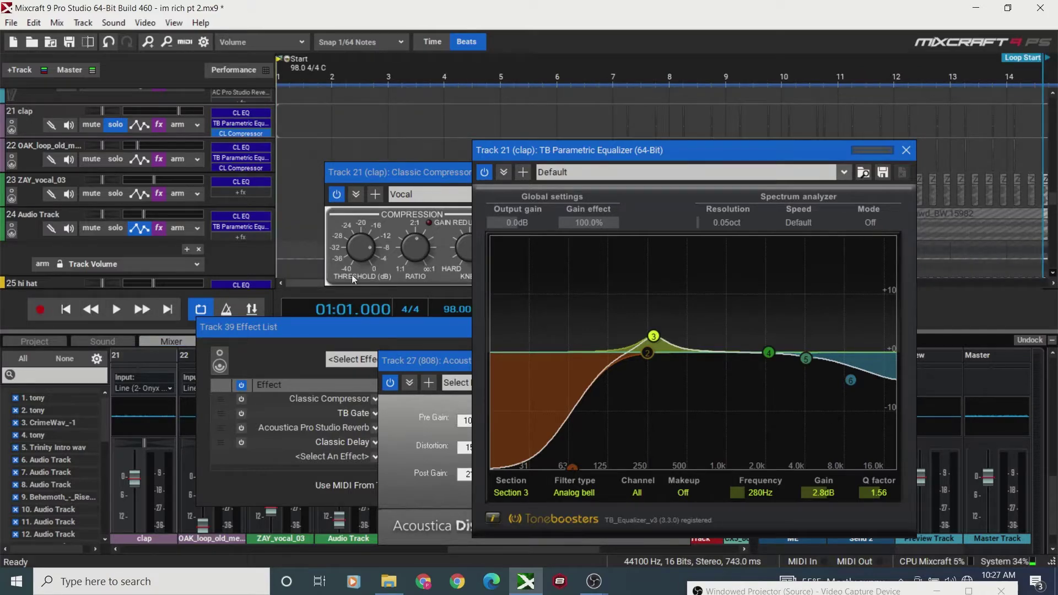
- Show the clap's full Classic Compressor settings, then bring the TB Parametric Equalizer back to the front
left_click_drag(386, 171, 406, 210)
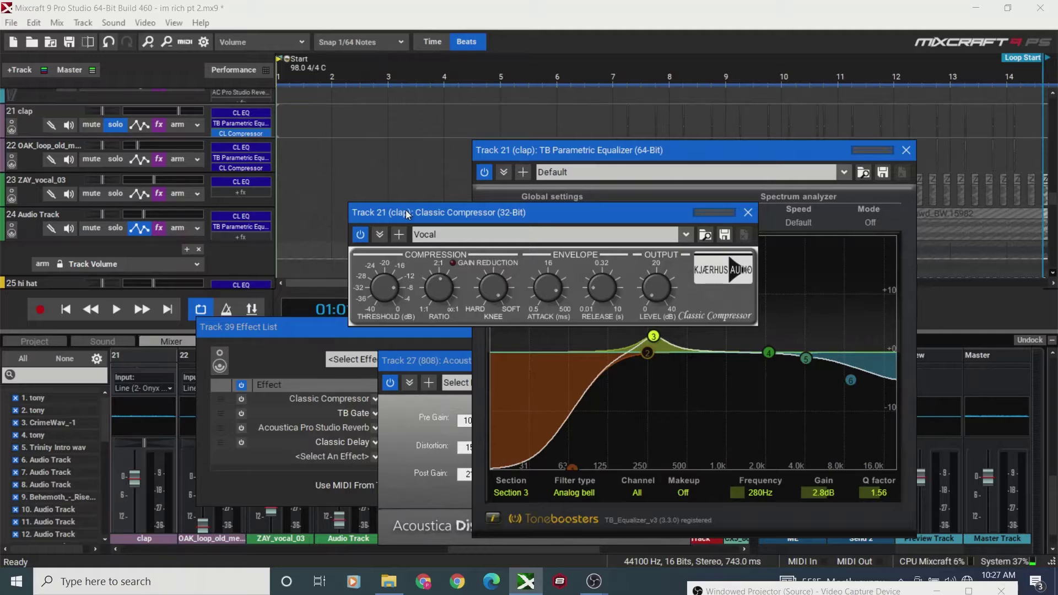
left_click_drag(562, 160, 550, 158)
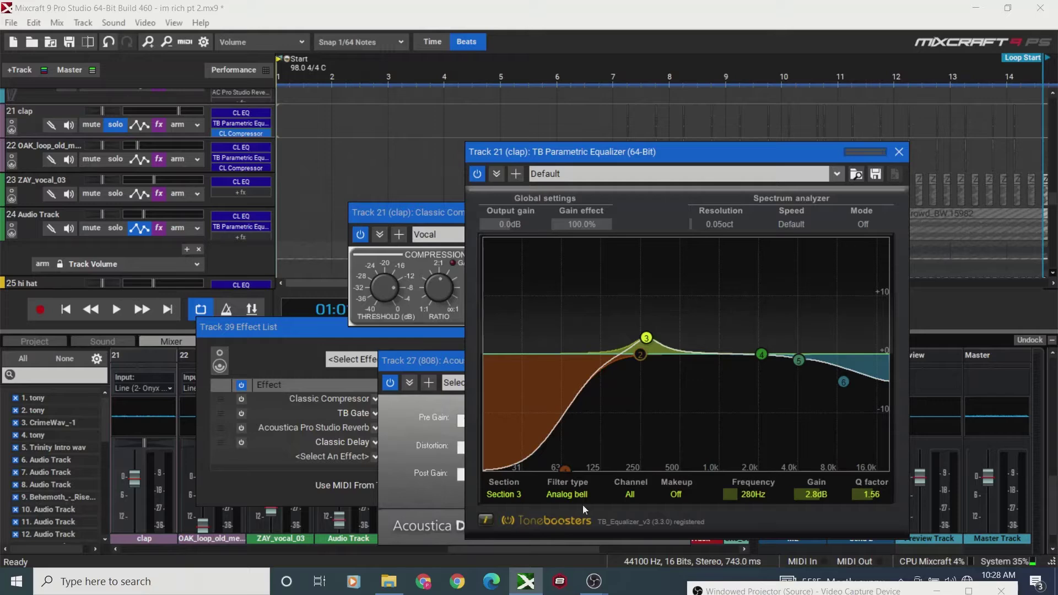
- Switch to OBS to check the recording, then return to Mixcraft
mouse_move(593, 581)
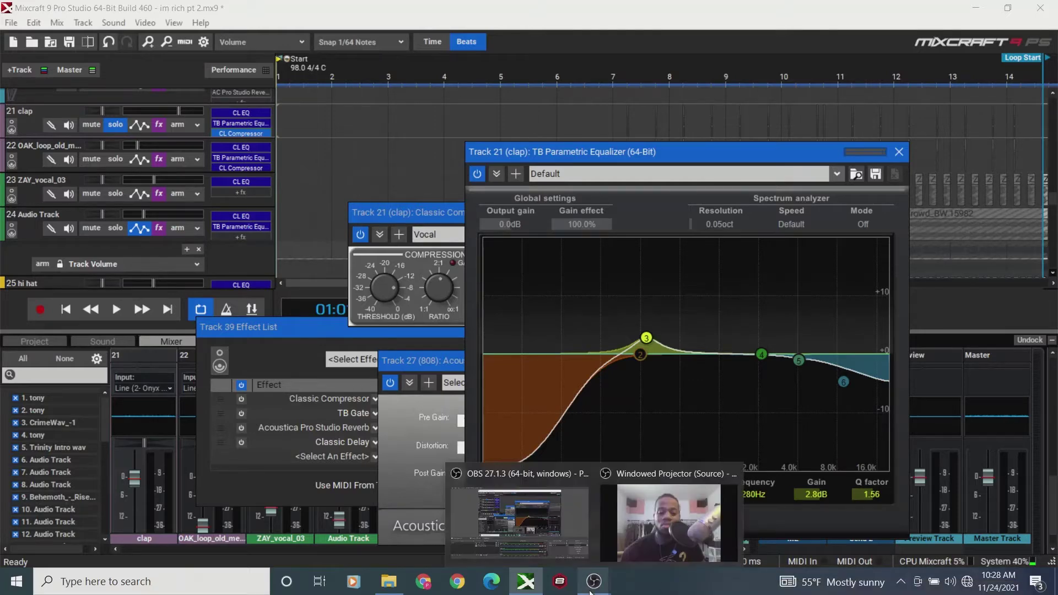
left_click(557, 541)
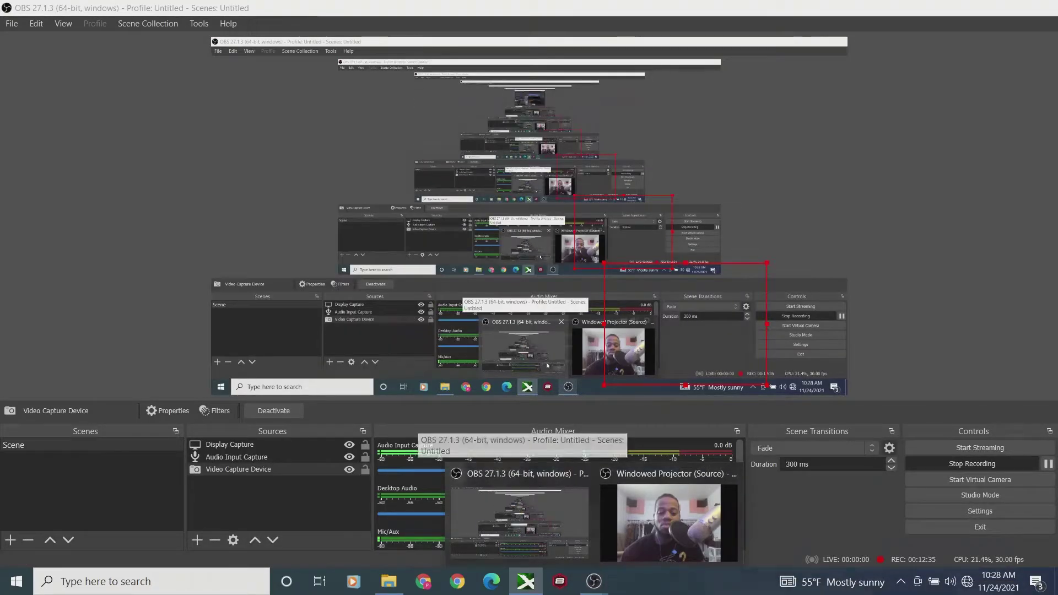
left_click(557, 541)
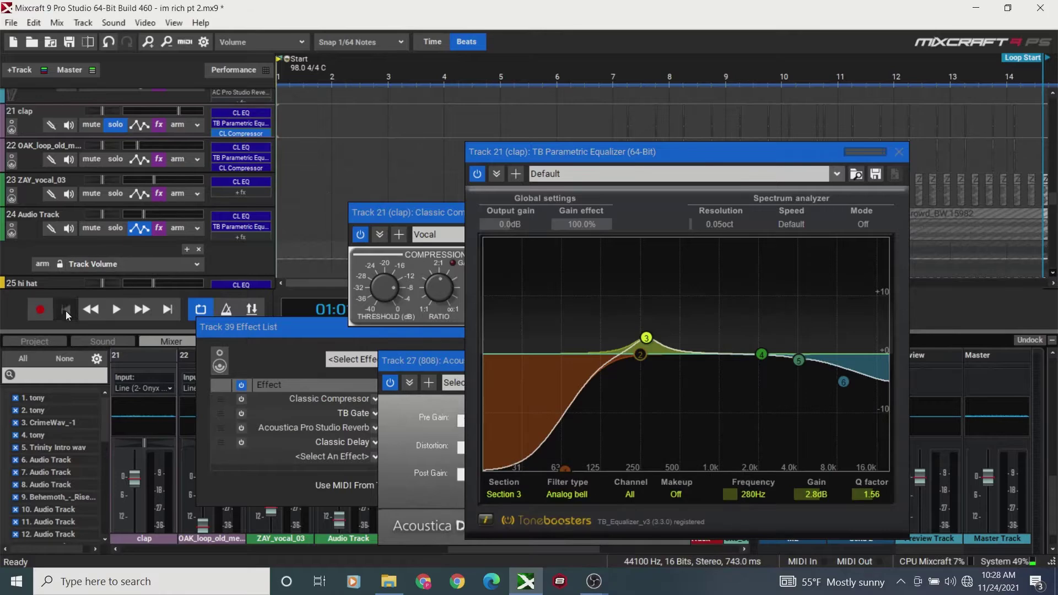
- Play the soloed clap, turn off its solo and resume playback with the other tracks
key("space")
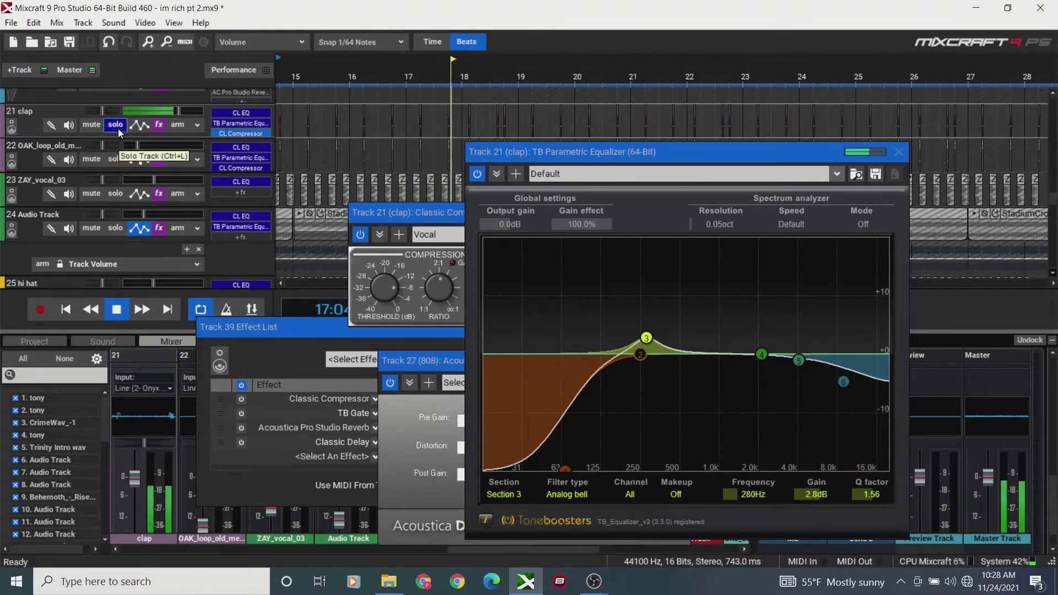
key("space")
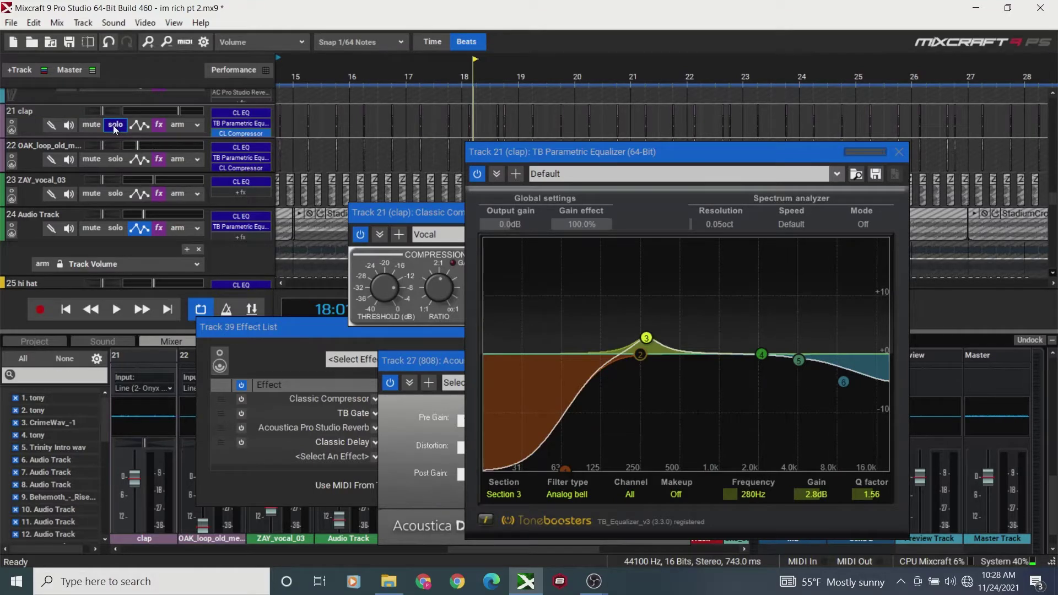
left_click(114, 125)
key("space")
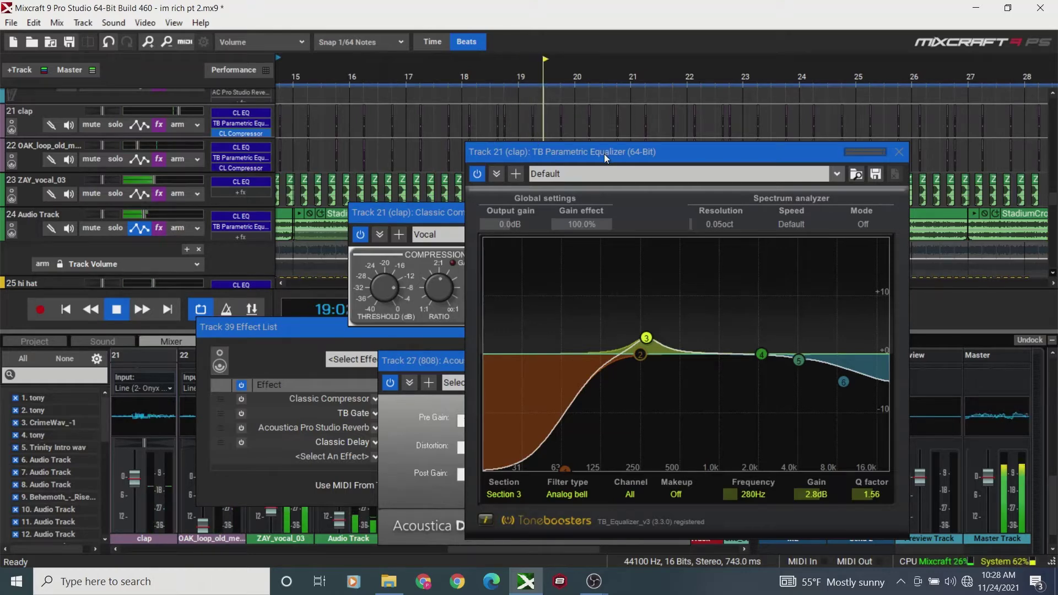
- Uncover the clap's compressor and compare the mix with the clap's TB Parametric Equalizer bypassed and re-enabled
left_click_drag(604, 154, 601, 333)
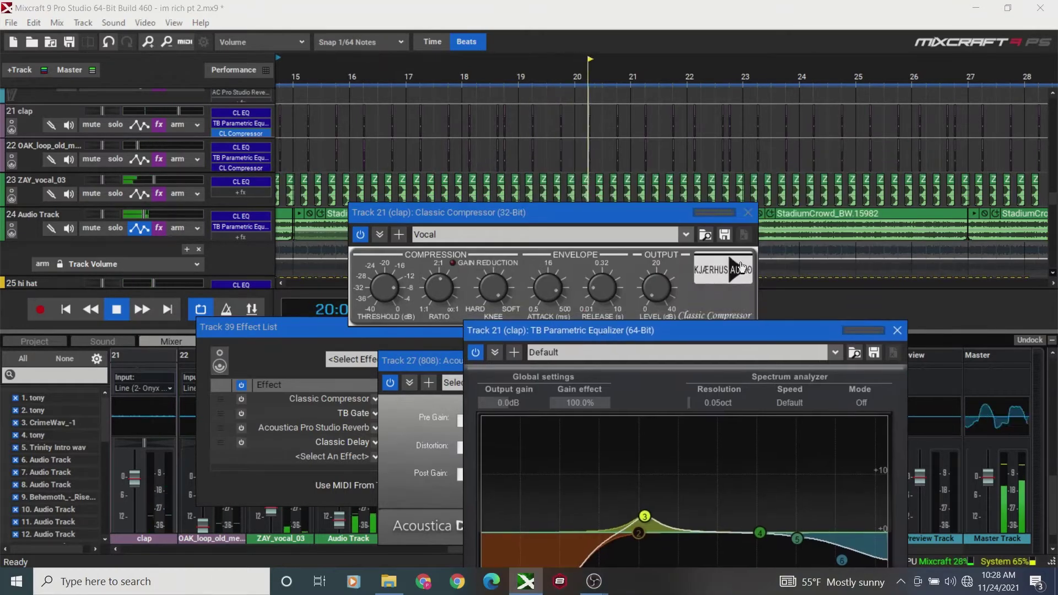
left_click(477, 354)
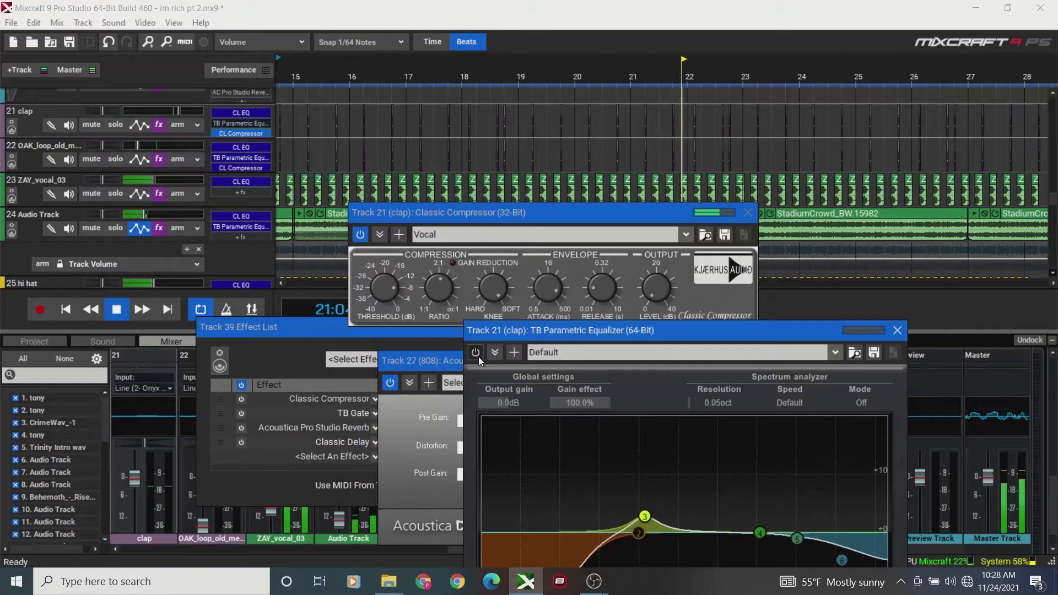
left_click(477, 355)
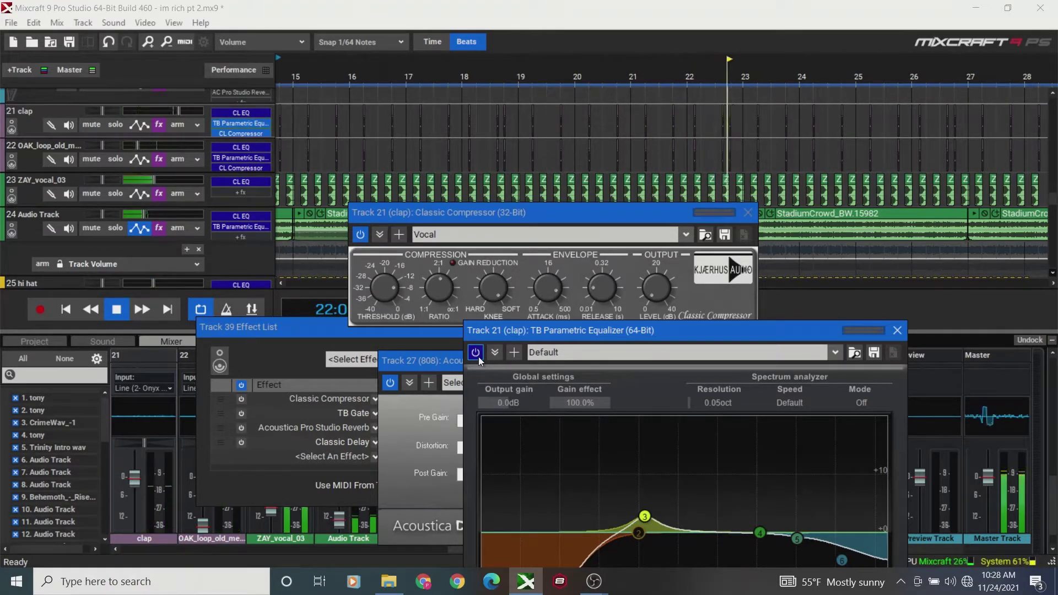
- Replay from about the middle of bar 15, then bypass the clap's TB Parametric Equalizer and resume playback
left_click(326, 142)
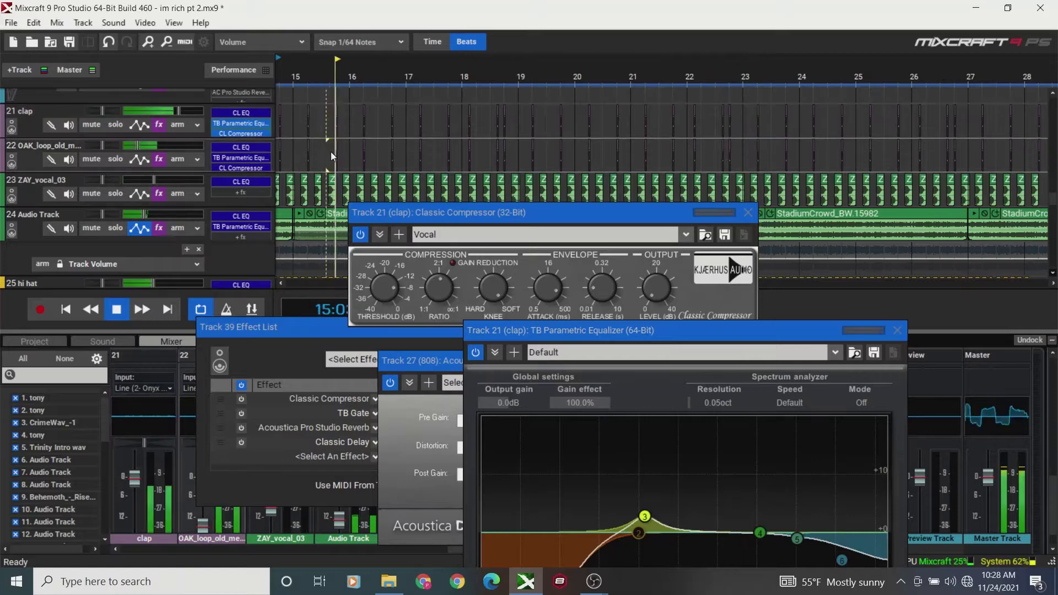
key("space")
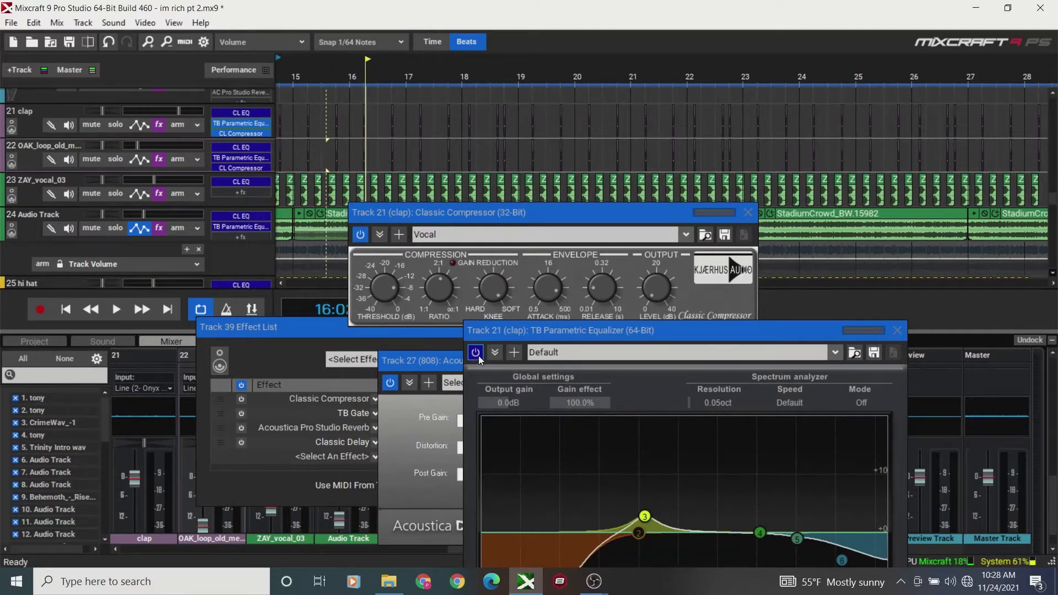
left_click(475, 353)
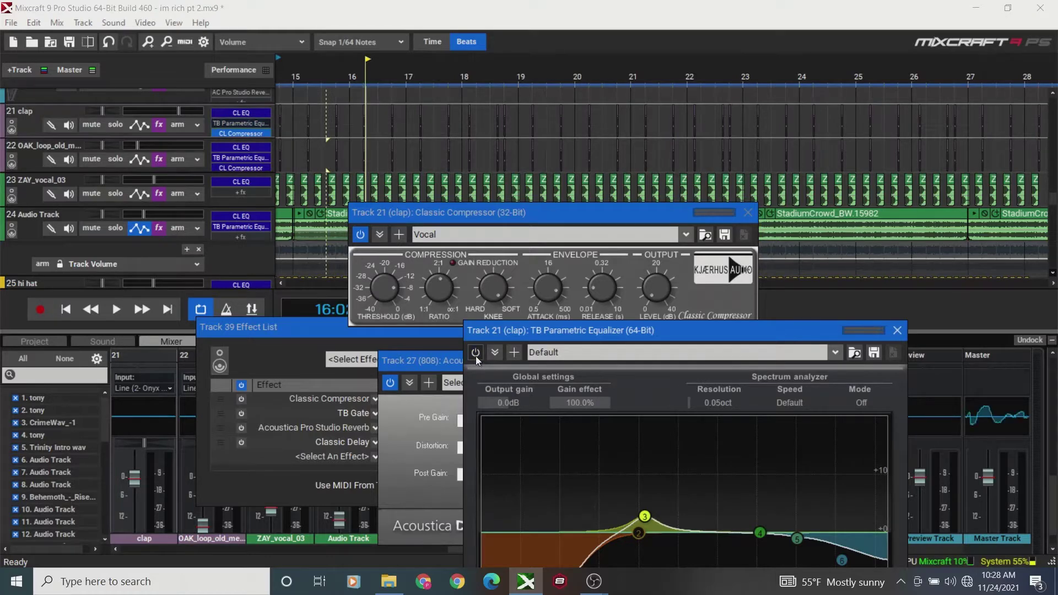
key("space")
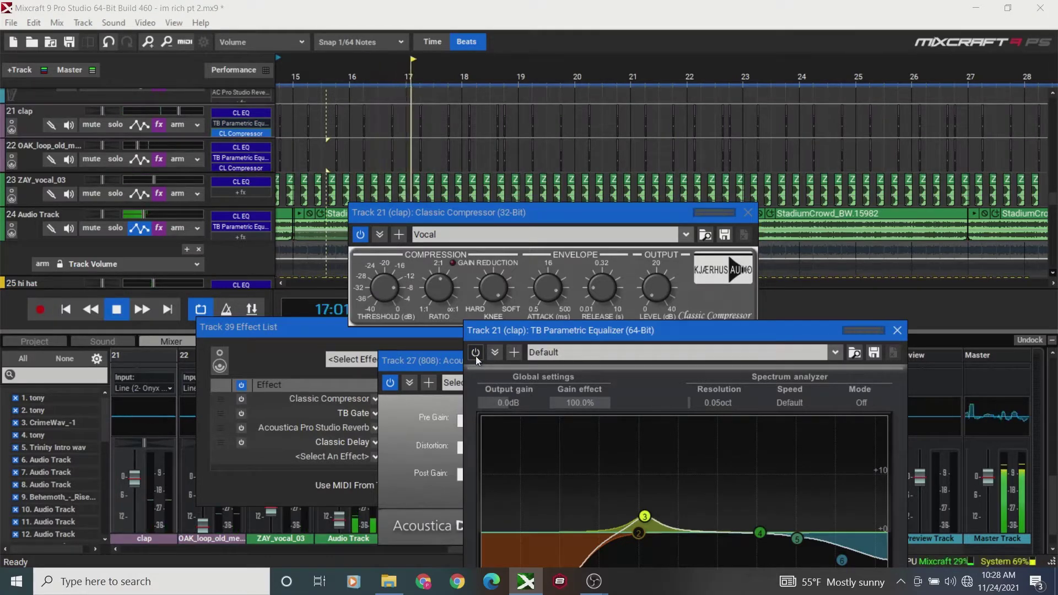
- Re-enable the clap's TB Parametric Equalizer with playback stopped and listen to the mix up to about bar 19
key("space")
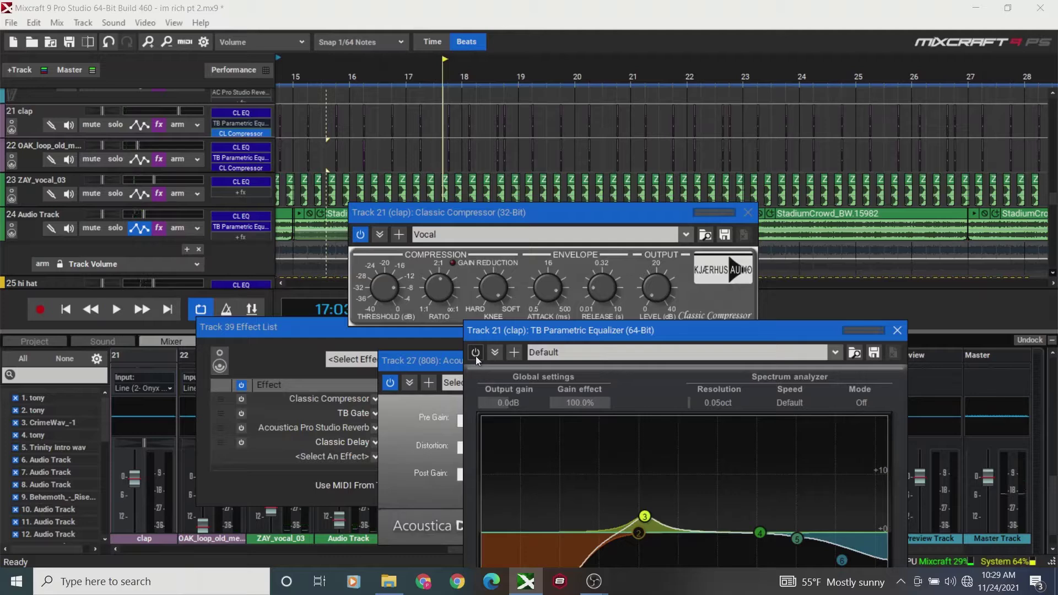
left_click(475, 352)
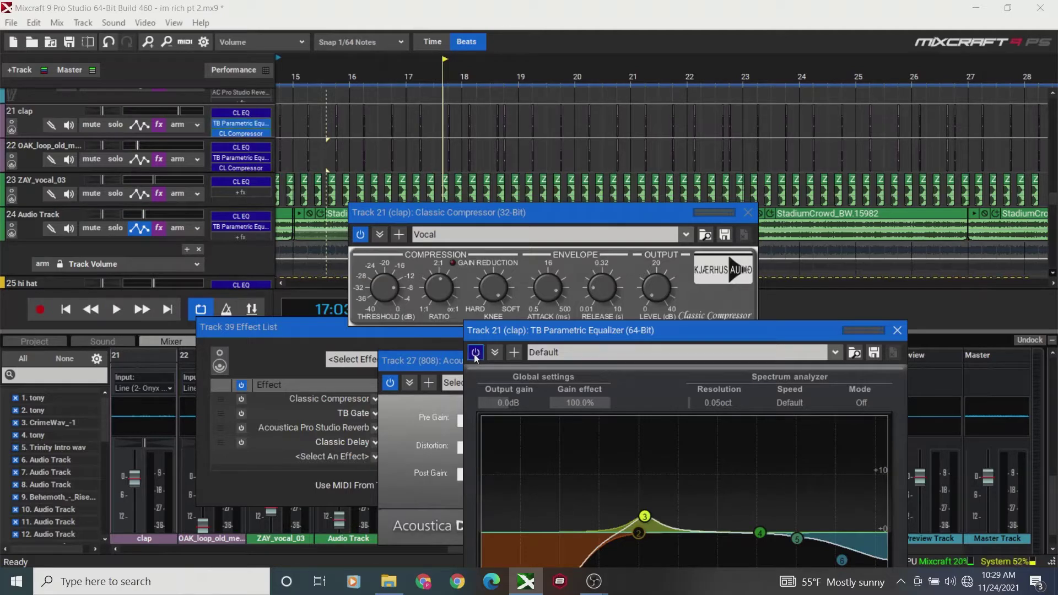
key("space")
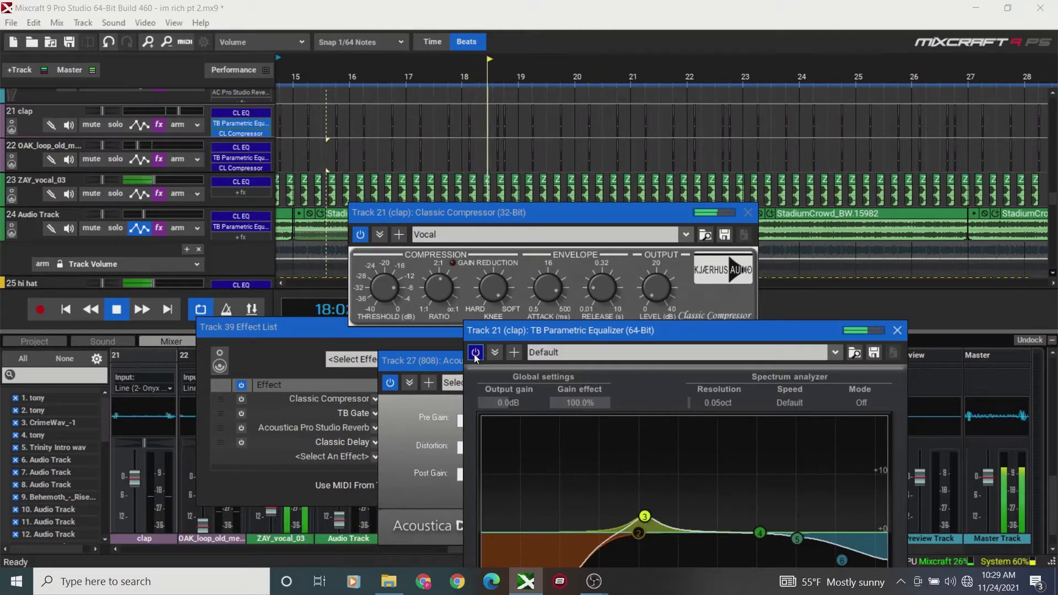
key("space")
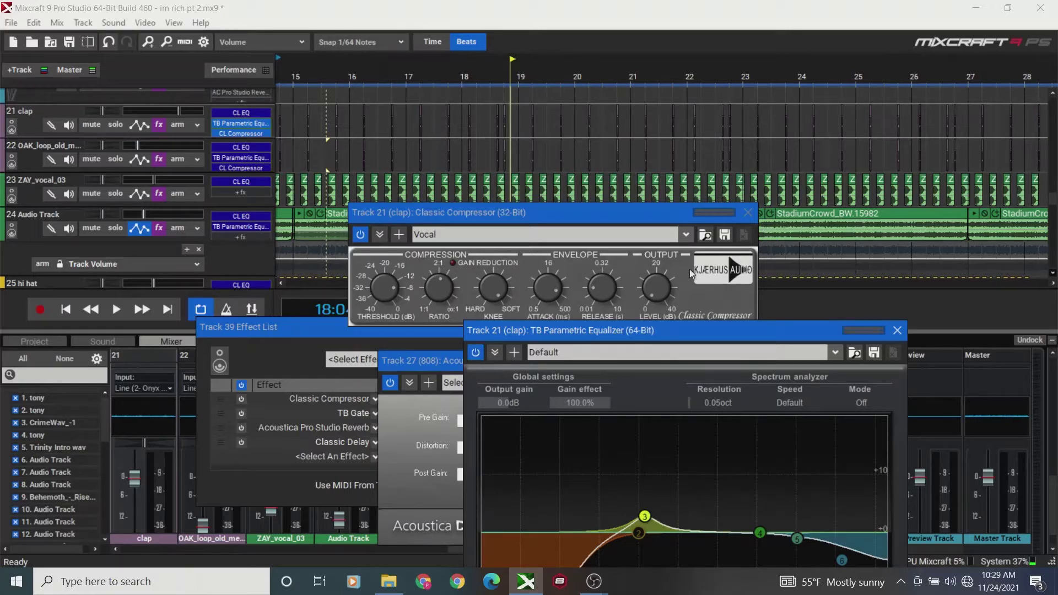
- Close the clap's Classic Compressor window and play the mix with the clap's TB Parametric Equalizer bypassed until about bar 20
left_click(747, 213)
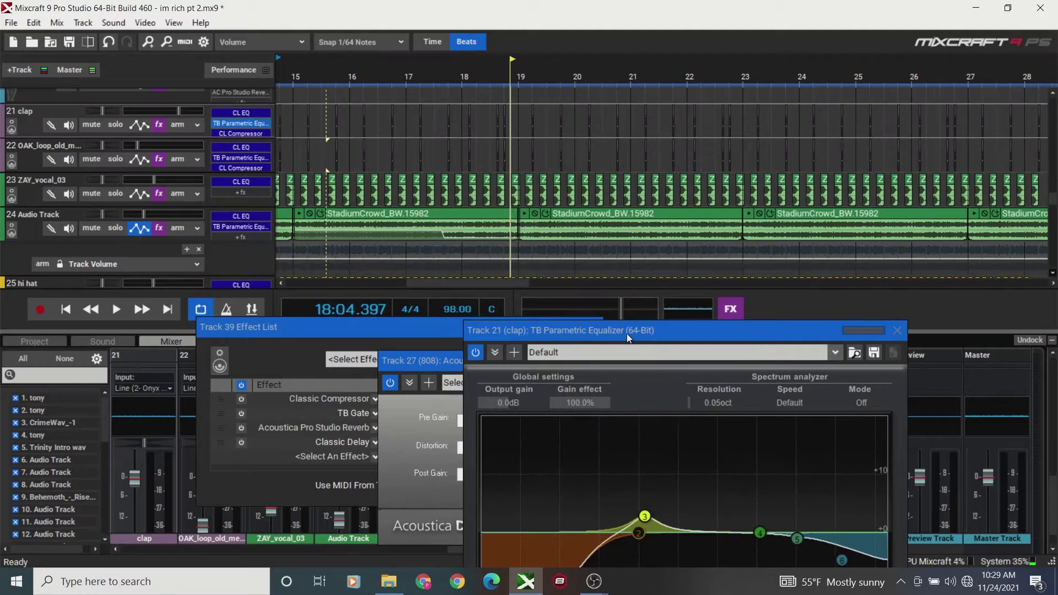
left_click(474, 352)
key("space")
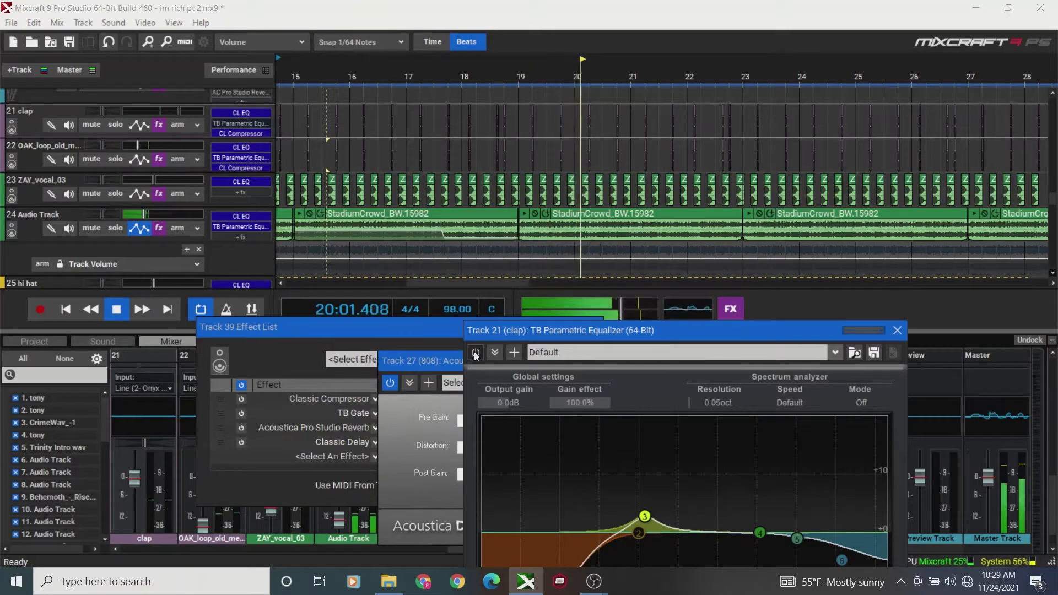
key("space")
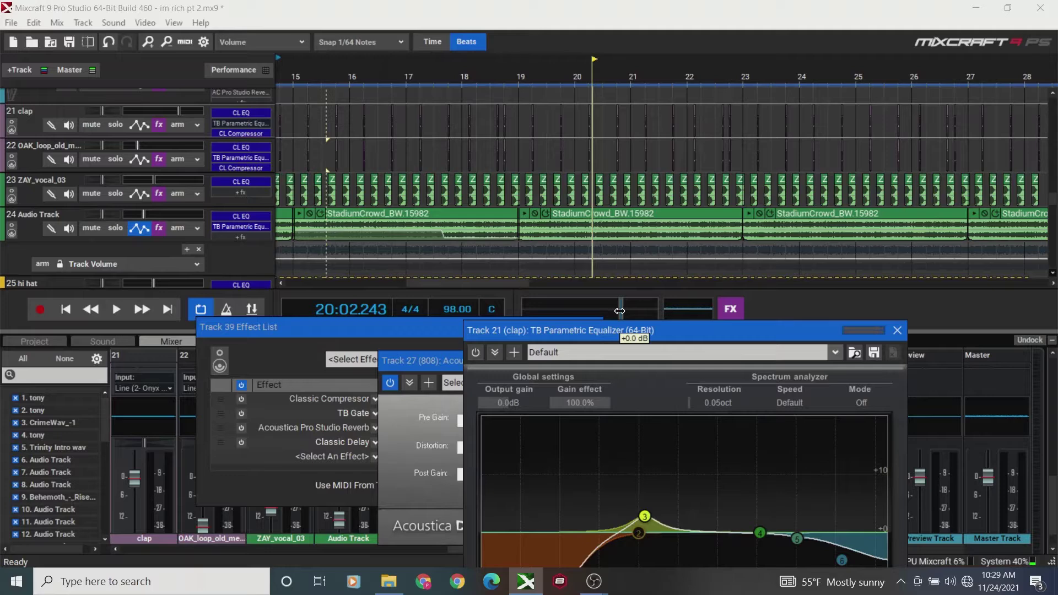
- Re-enable the clap's TB Parametric Equalizer and audition the mix with the master volume raised, returning it to 0 dB after stopping
mouse_move(621, 311)
left_click_drag(621, 311, 645, 311)
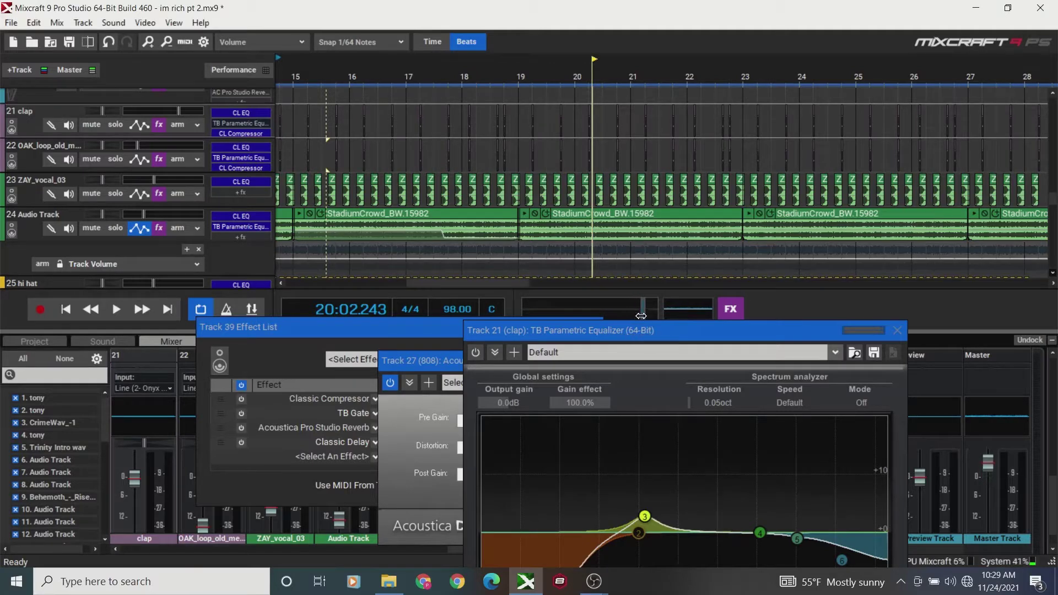
left_click(474, 356)
key("space")
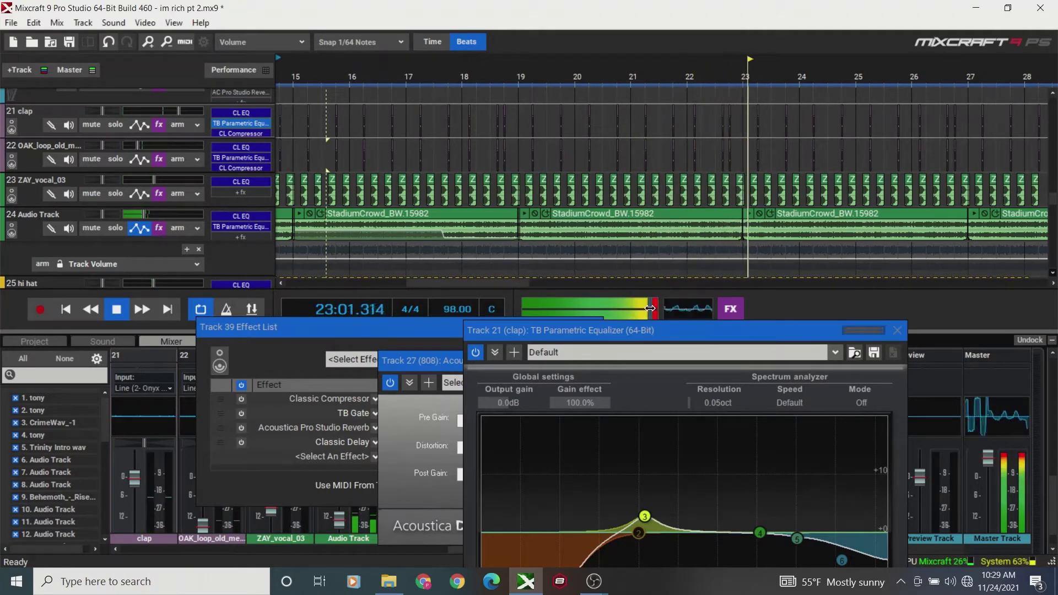
left_click_drag(643, 309, 650, 309)
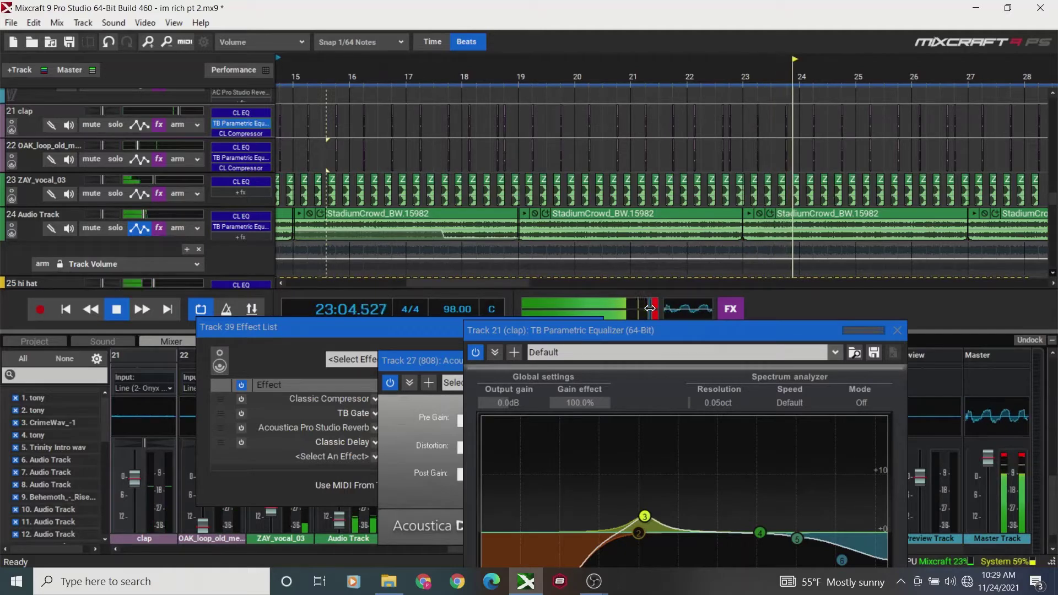
key("space")
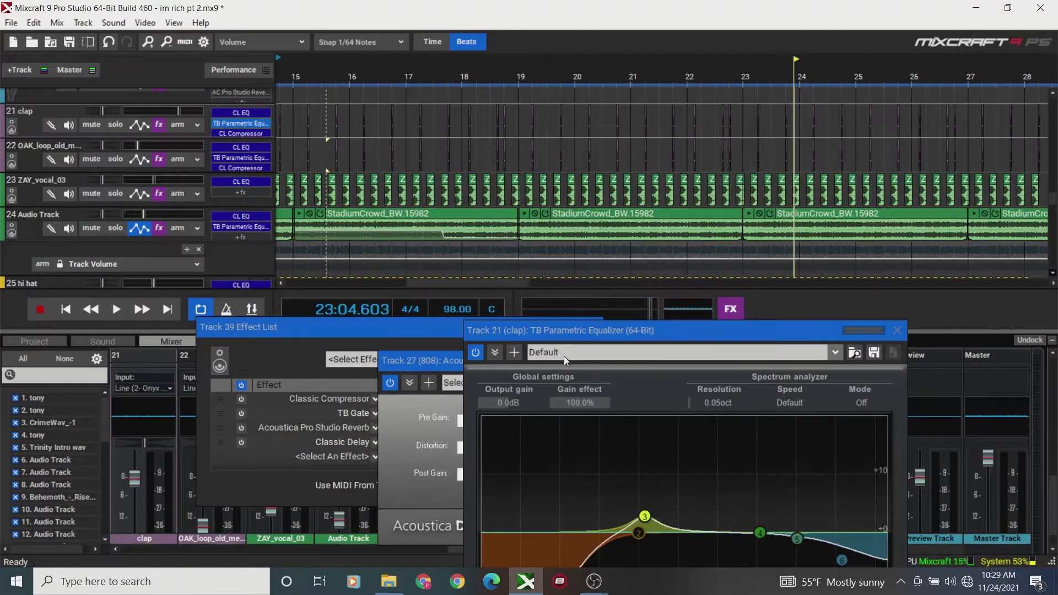
left_click_drag(646, 310, 620, 316)
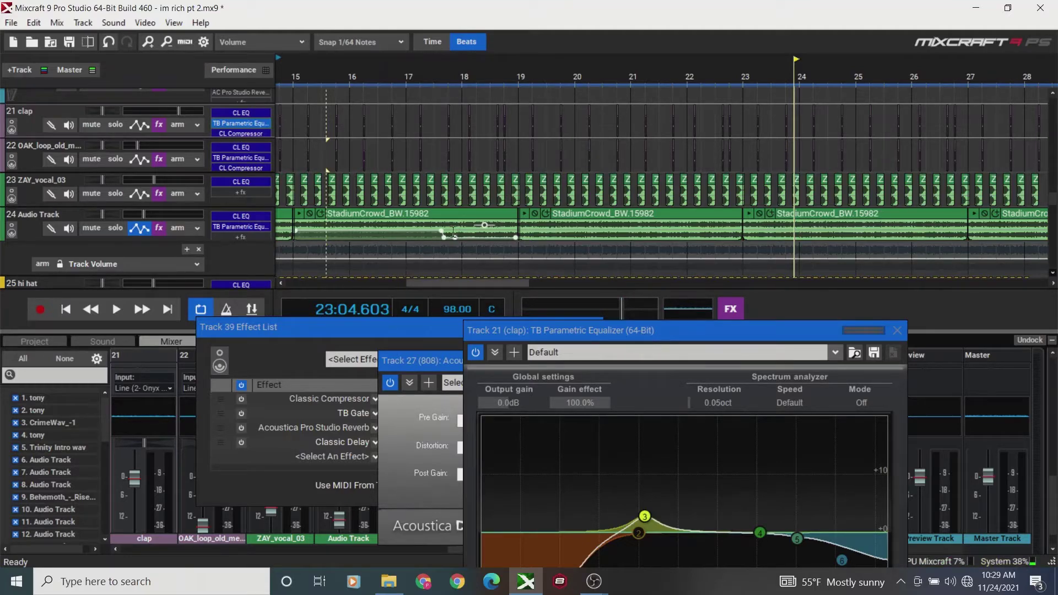
- Solo the StadiumCrowd audio track 24, play it briefly from about the middle of bar 15, and set the playhead just after bar 15
left_click(323, 81)
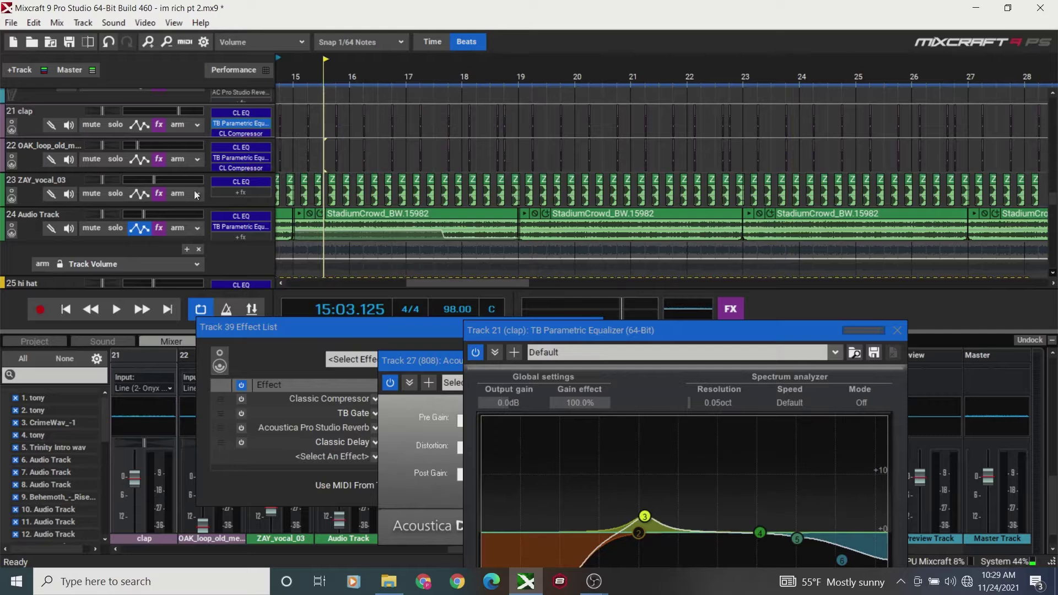
left_click(115, 228)
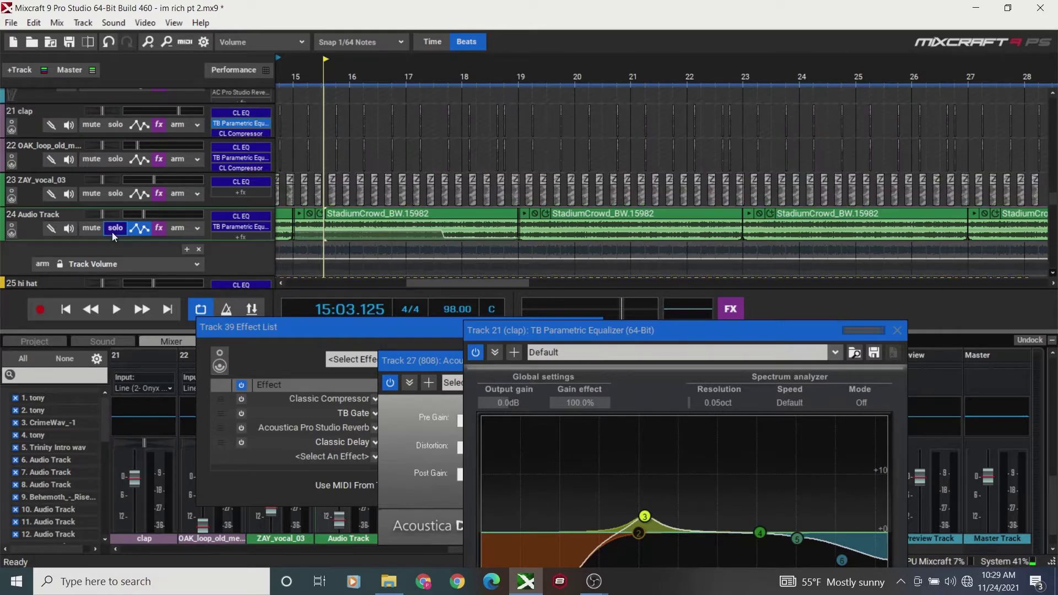
left_click(296, 216)
key("space")
key("space")
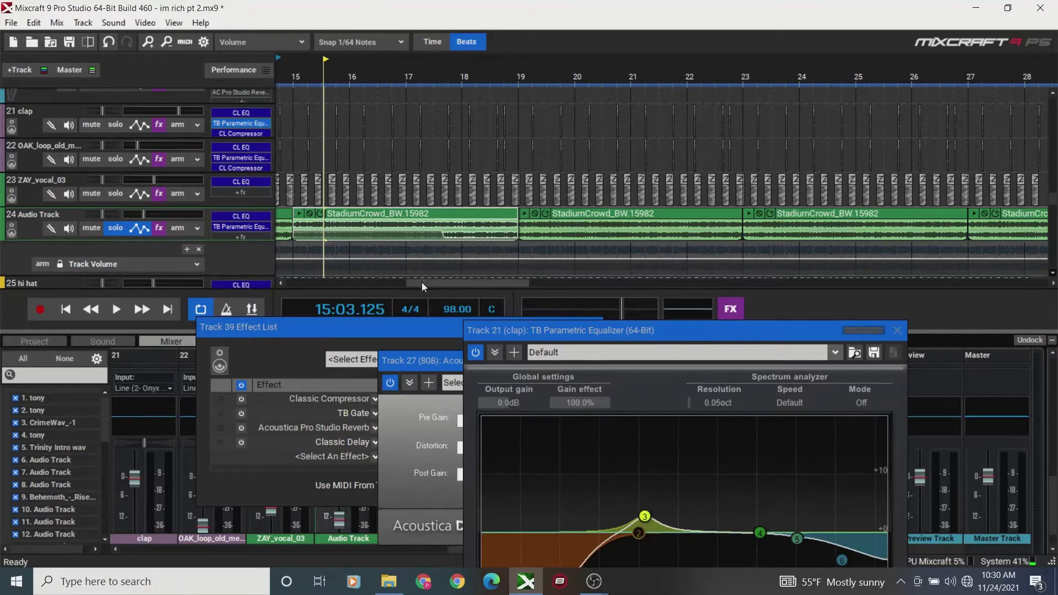
left_click_drag(421, 282, 415, 282)
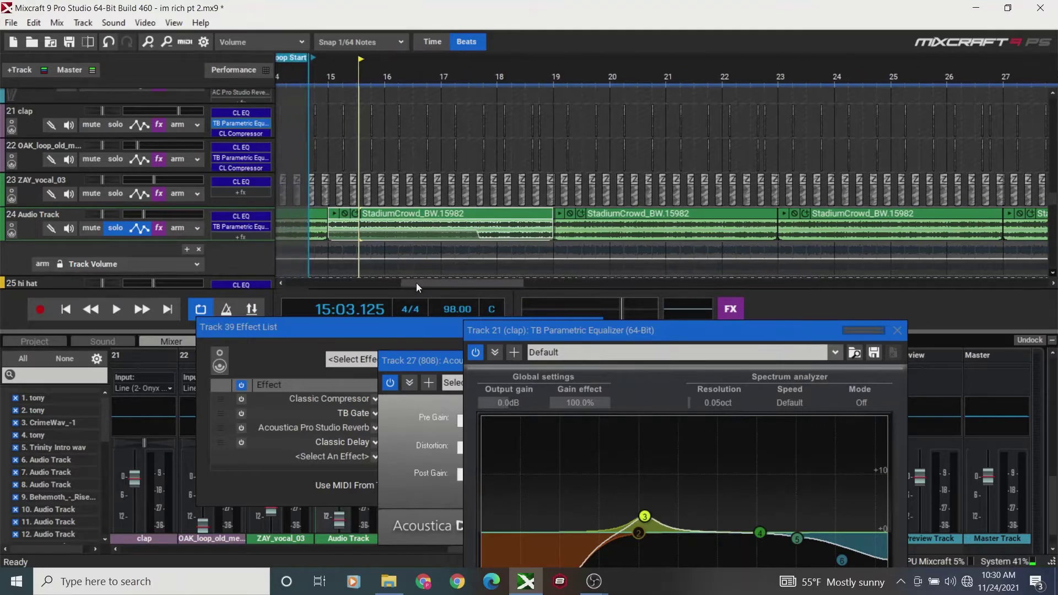
left_click(337, 88)
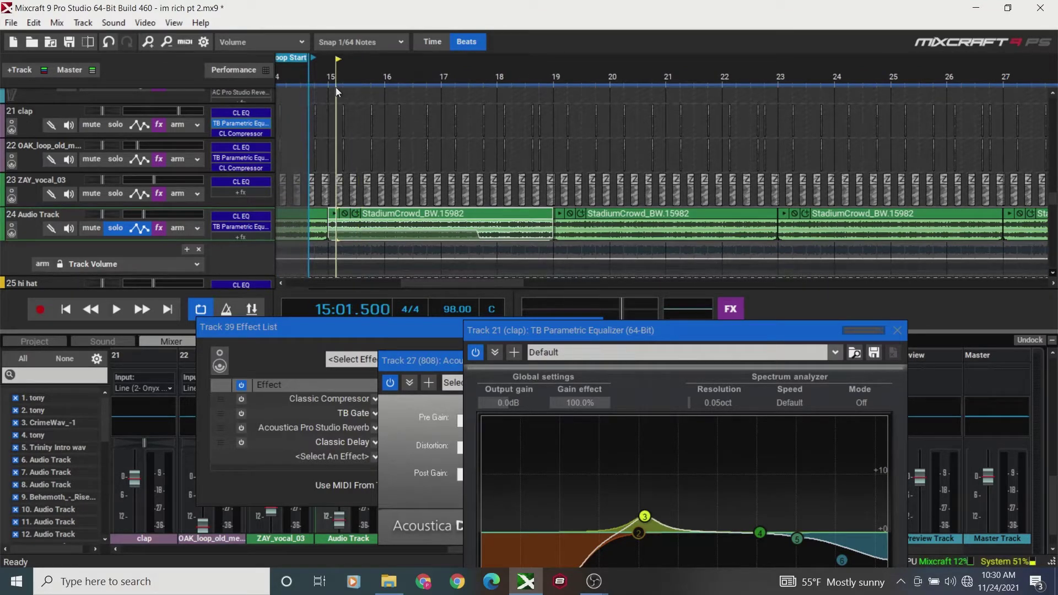
- Inspect the Classic EQ in track 24's effect list and close both windows
left_click(159, 228)
left_click(622, 252)
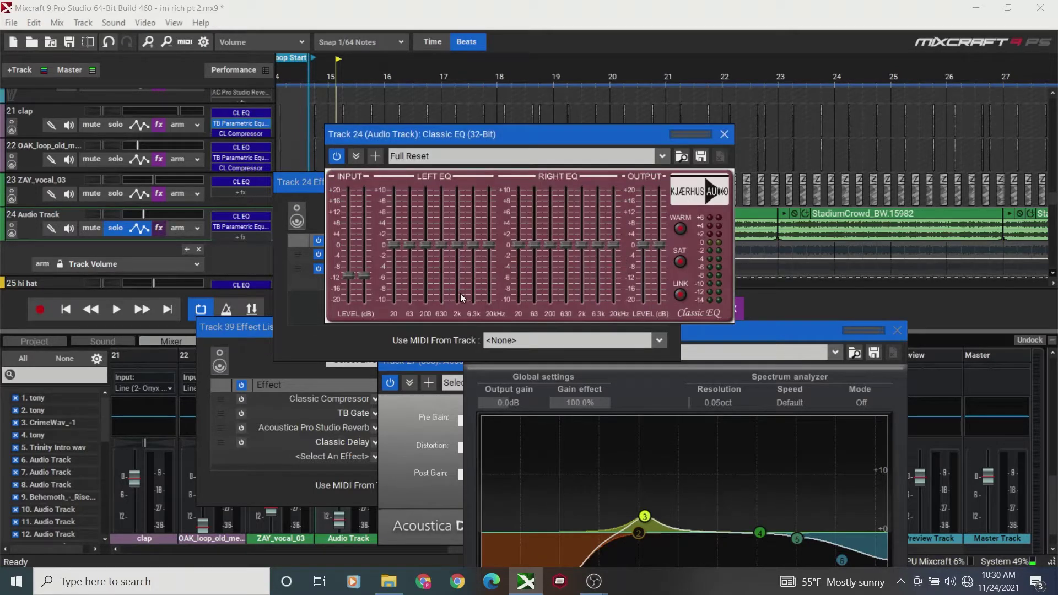
left_click(724, 134)
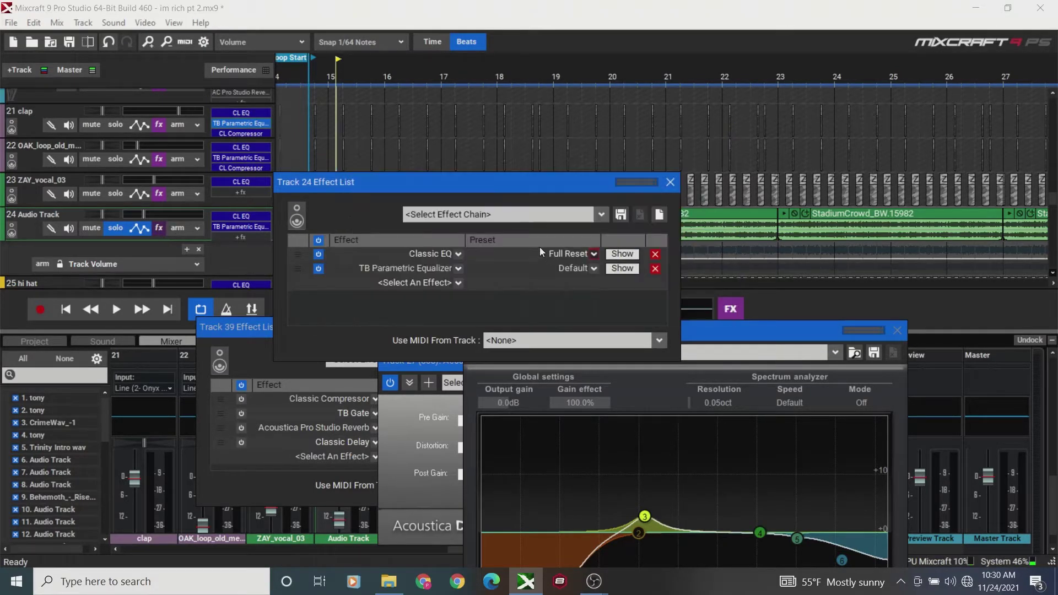
left_click(663, 186)
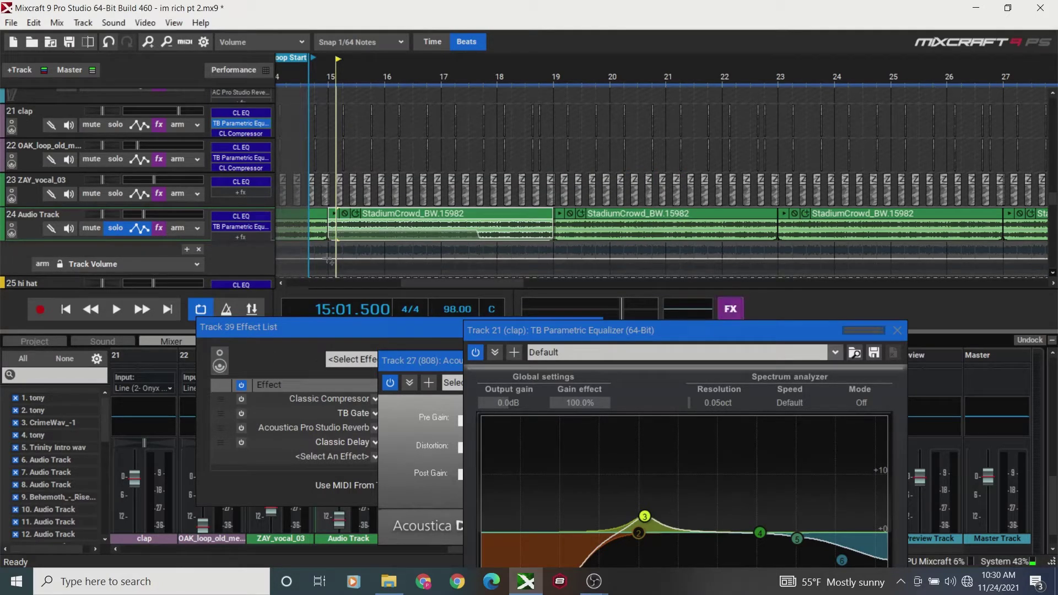
- Show track 24's Track Pan automation and draw a sweep from 60% right at bar 15 to the left, easing back at bar 19
left_click(190, 264)
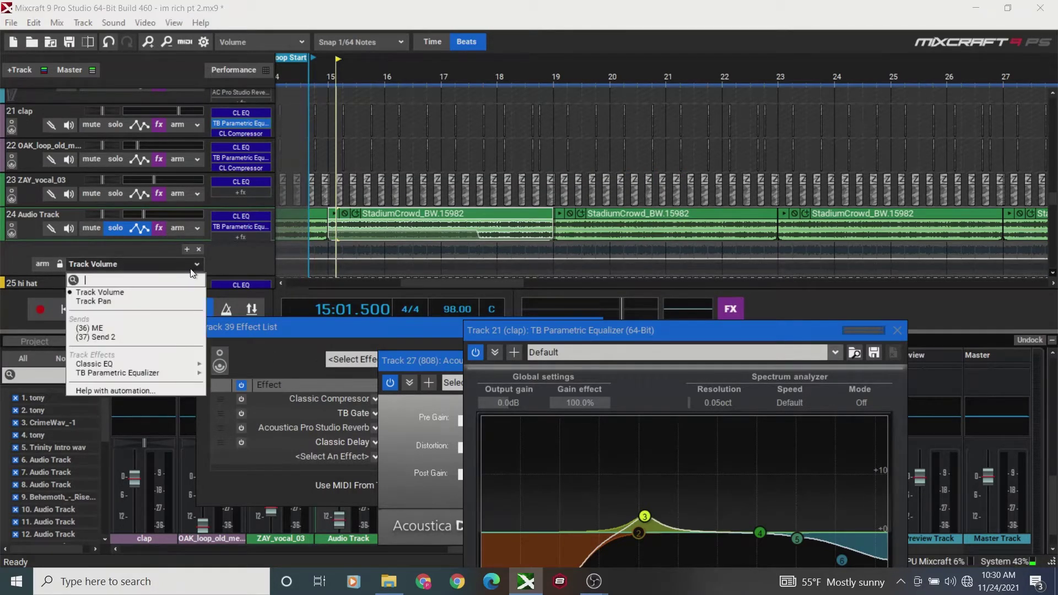
left_click(142, 301)
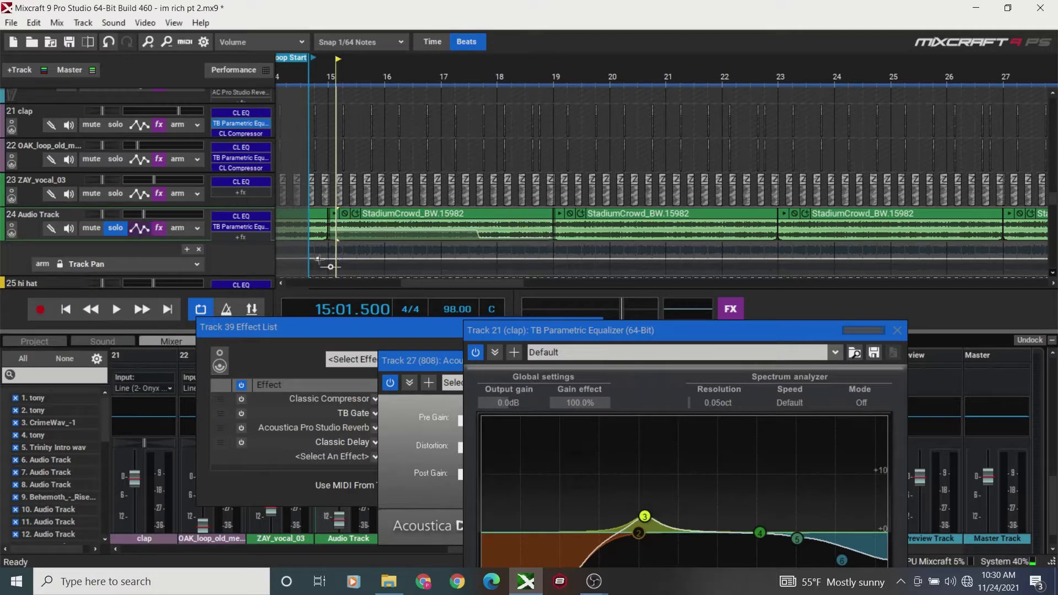
left_click_drag(331, 265, 381, 259)
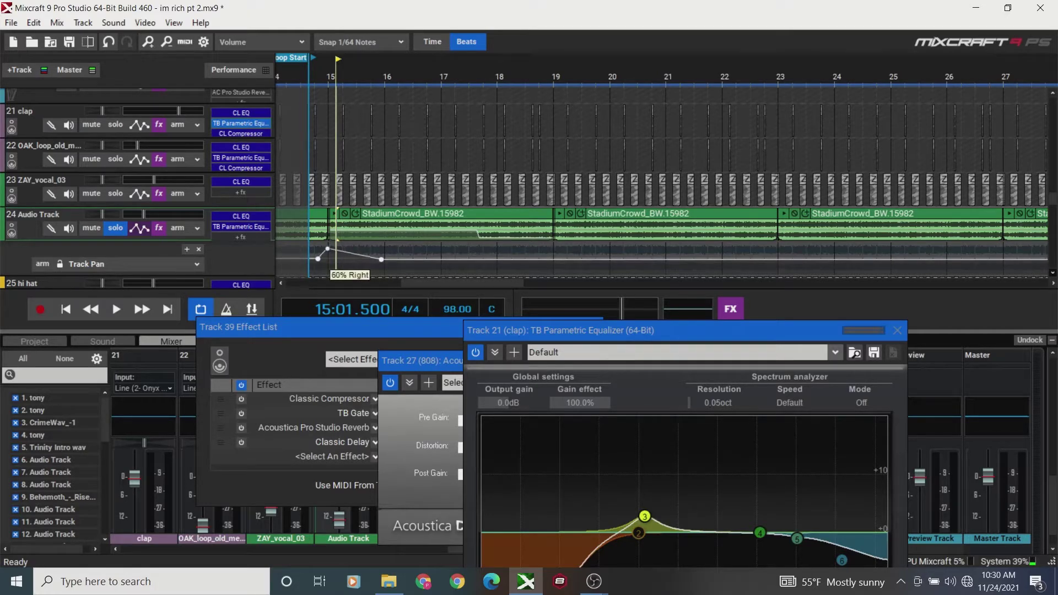
left_click(406, 266)
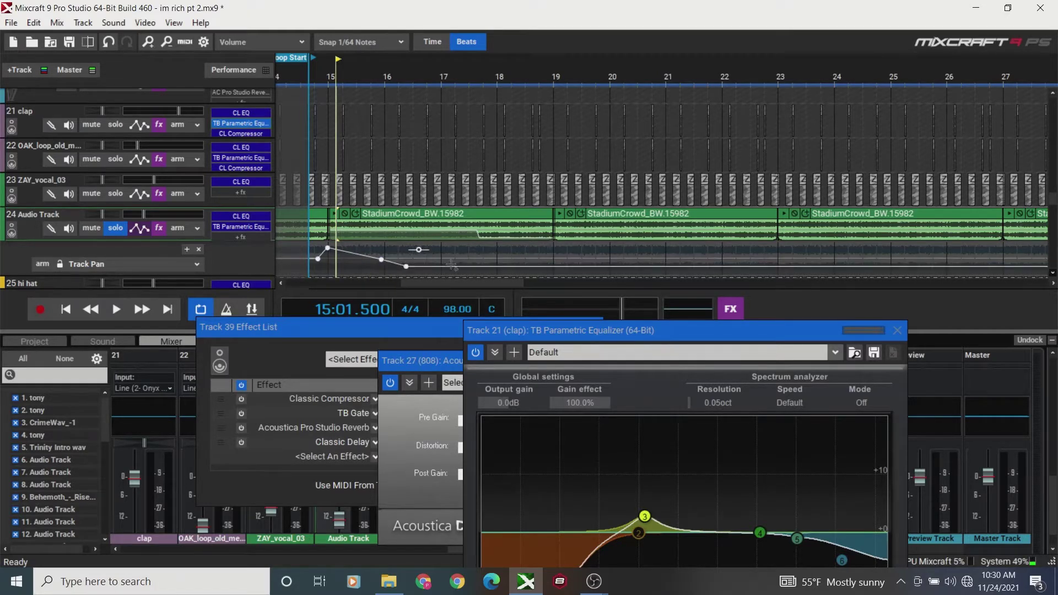
left_click(484, 272)
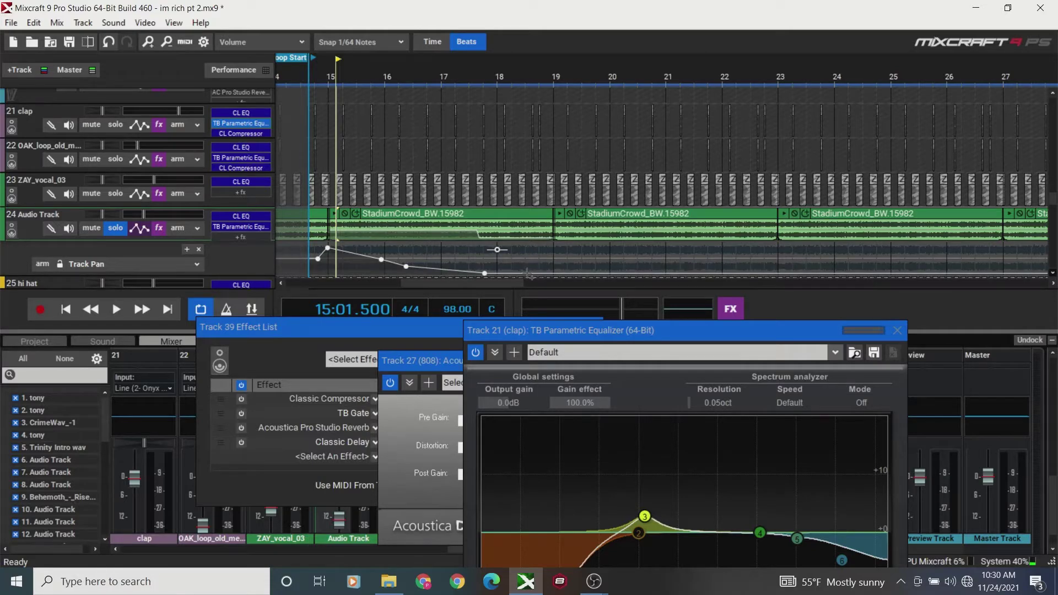
left_click_drag(527, 274, 550, 269)
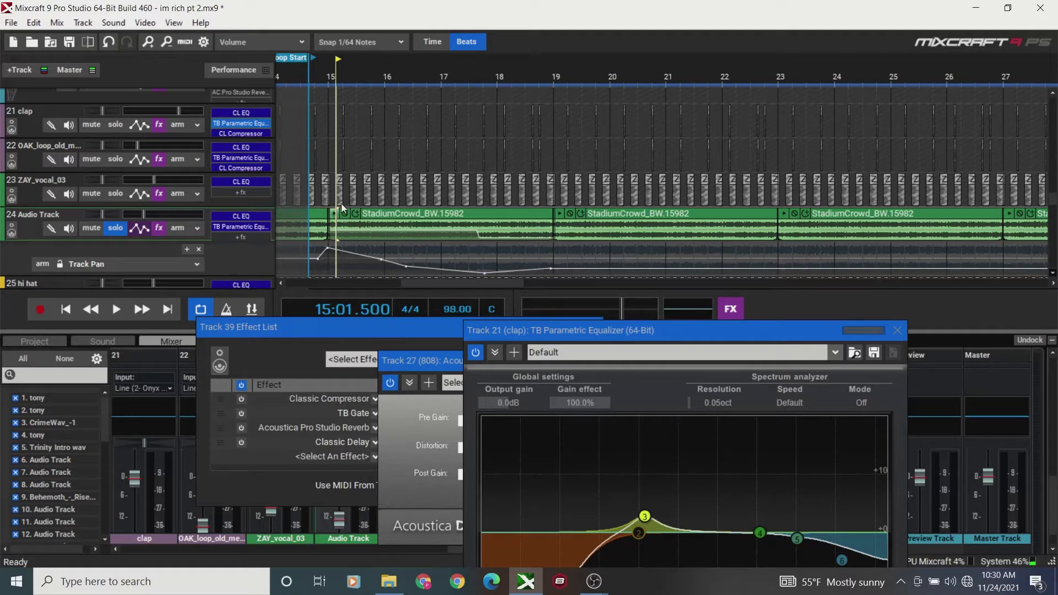
- Turn off track 24's solo and play the panned crowd with the full mix from bar 15 to about bar 18
left_click(121, 228)
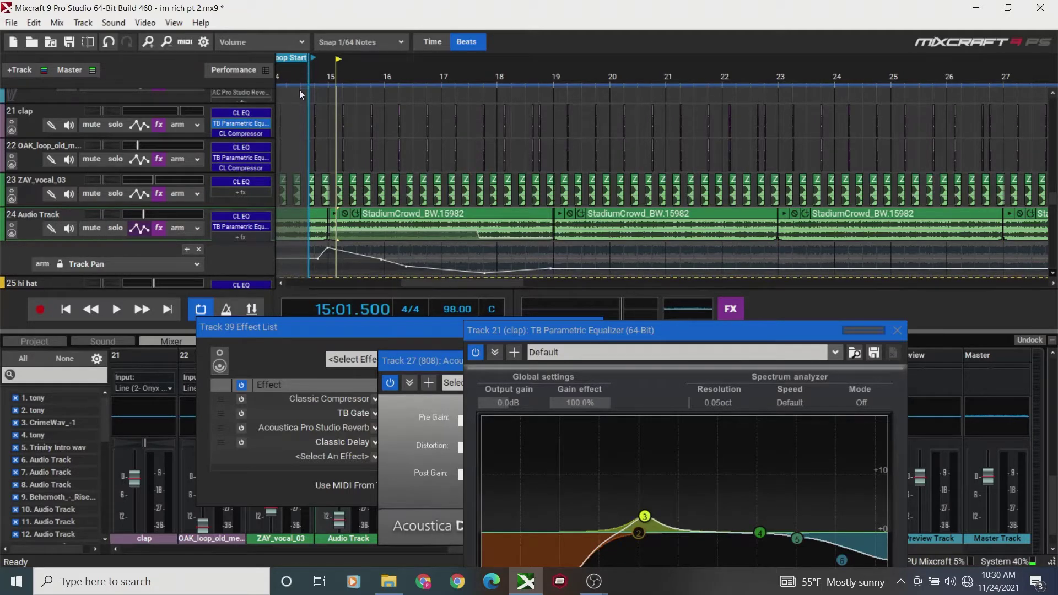
key("space")
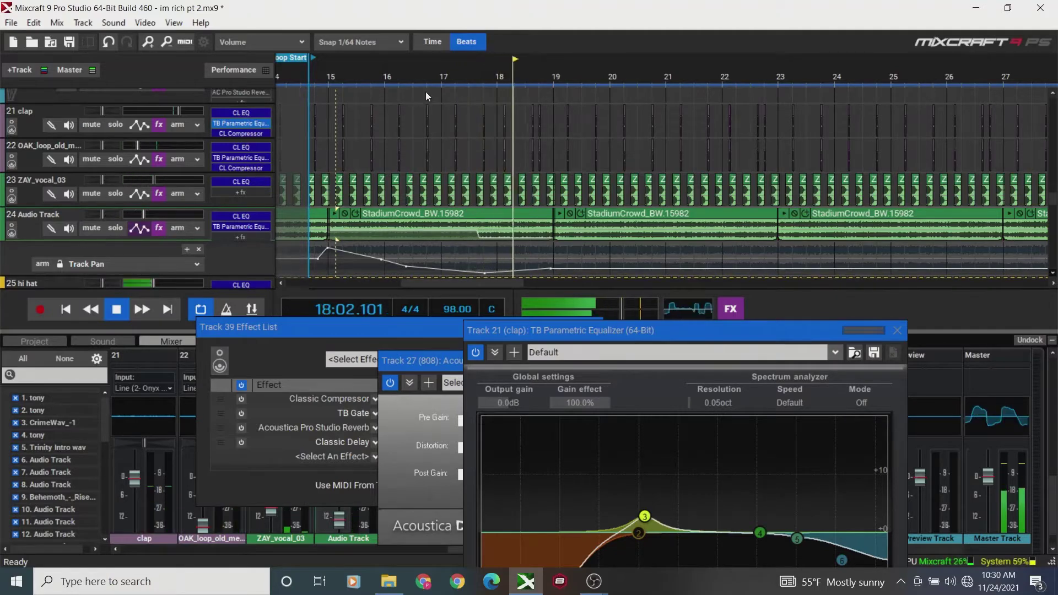
key("space")
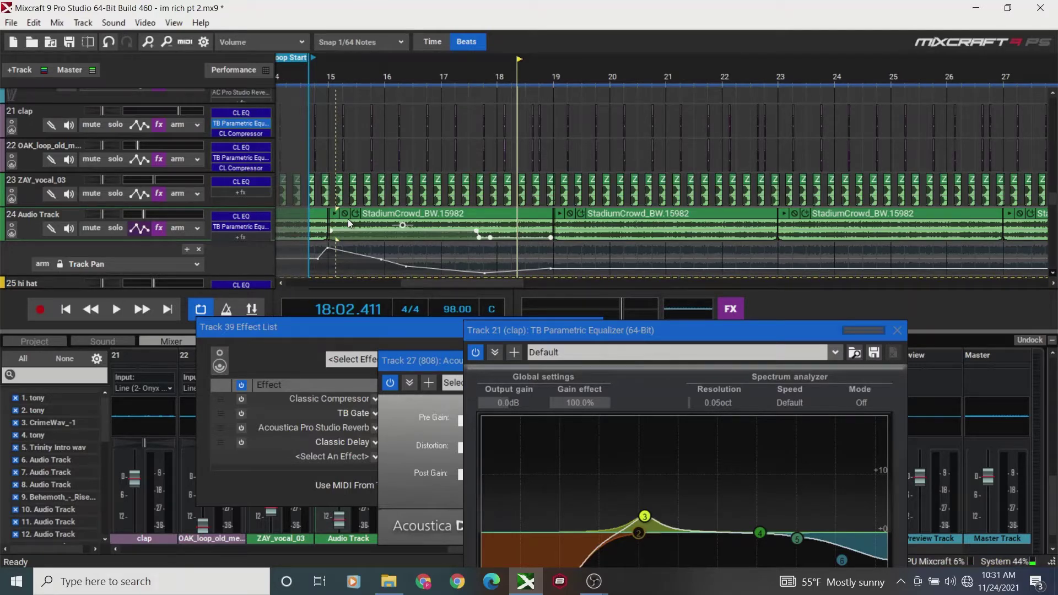
left_click(354, 253)
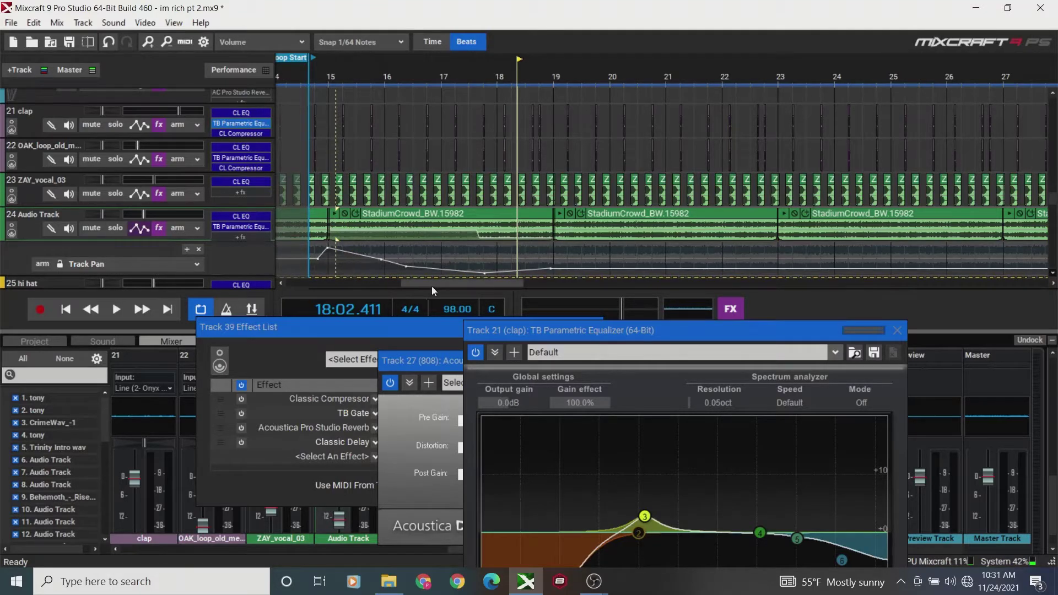
- Review the guitar clips on tracks 33 and 34 between bars 15 and 19, briefly starting playback, and return to the drum tracks
left_click_drag(431, 285, 425, 286)
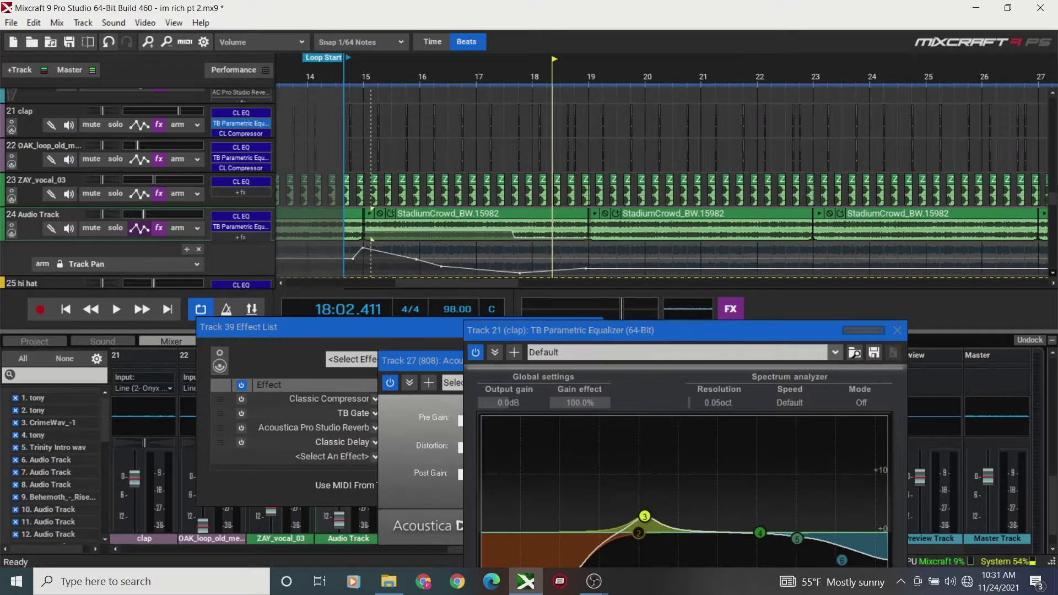
left_click_drag(1051, 196, 1054, 232)
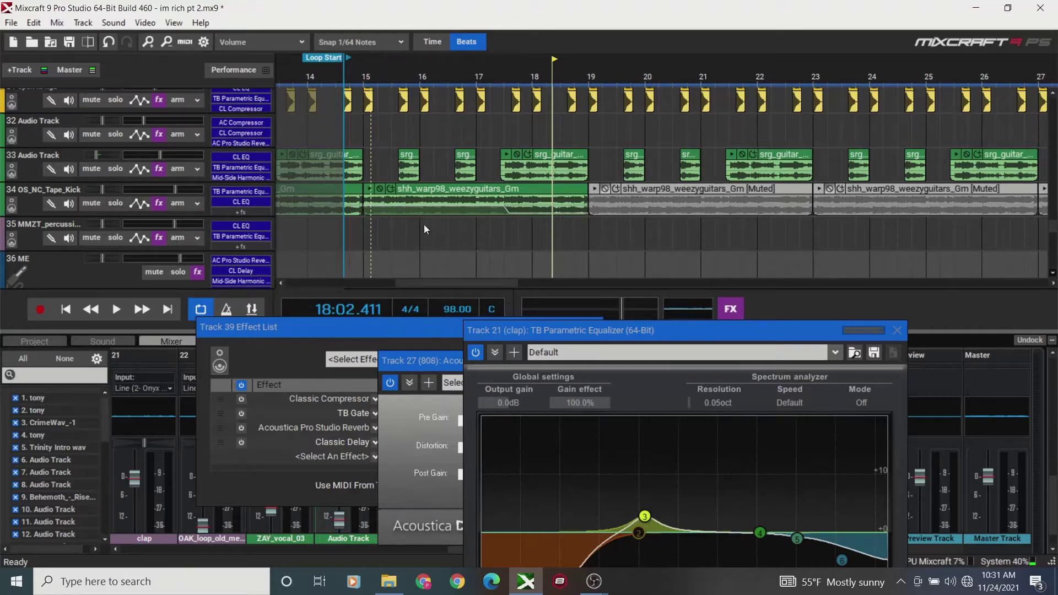
left_click(369, 195)
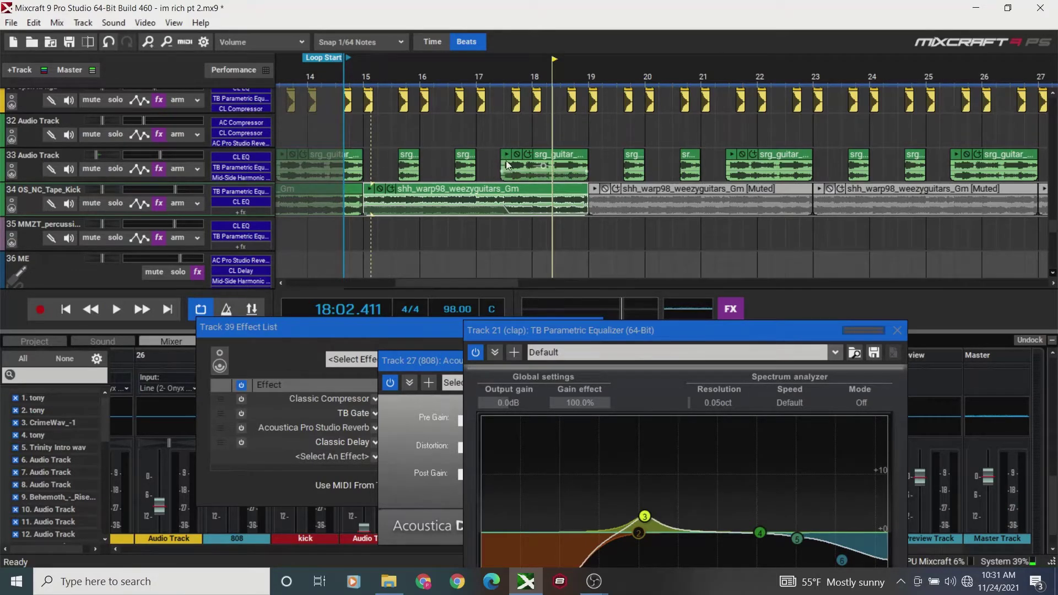
key("space")
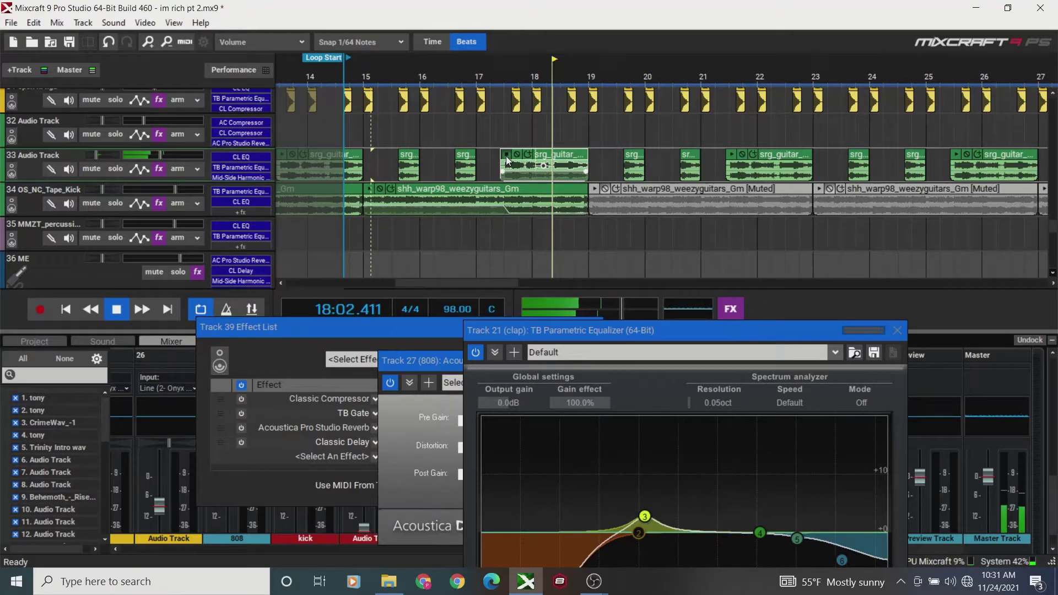
key("space")
left_click(507, 161)
scroll(1053, 232, "up", 5)
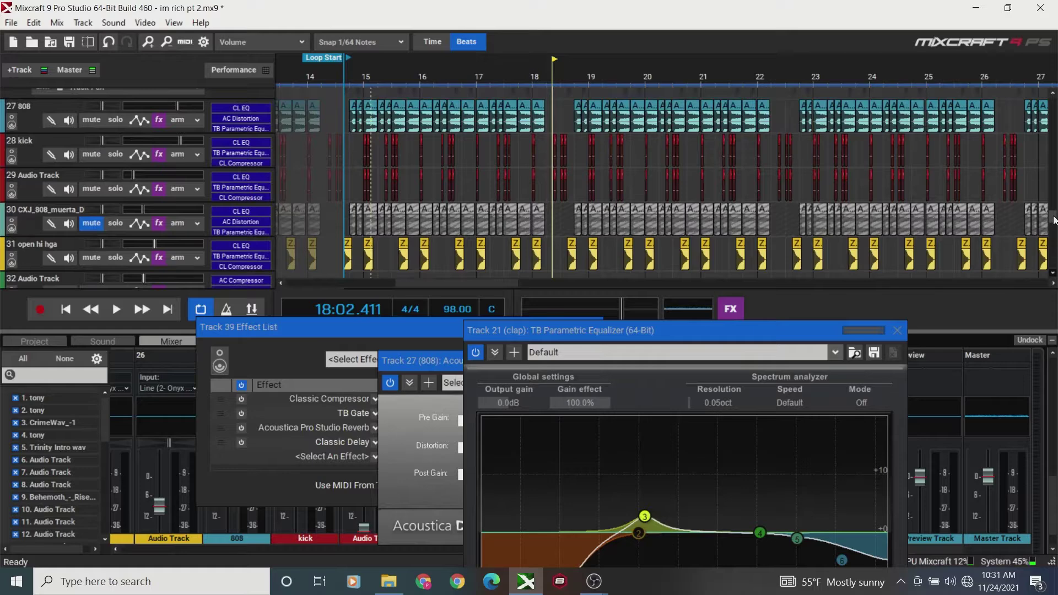
- Open the hi-hat track's effect list, inspect its Classic EQ and close the list
scroll(1053, 219, "up", 2)
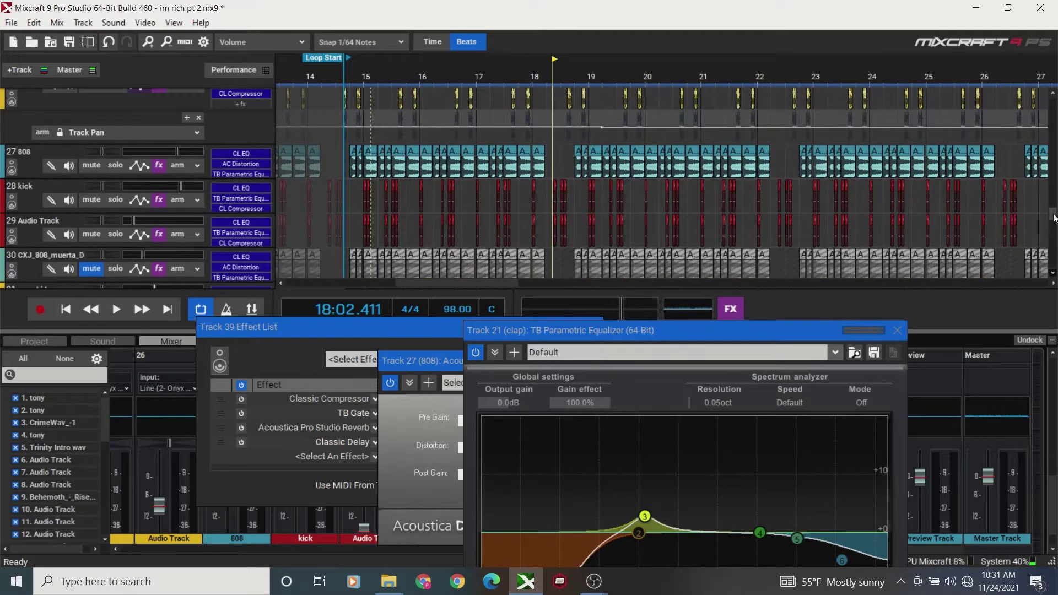
scroll(1053, 220, "down", 4)
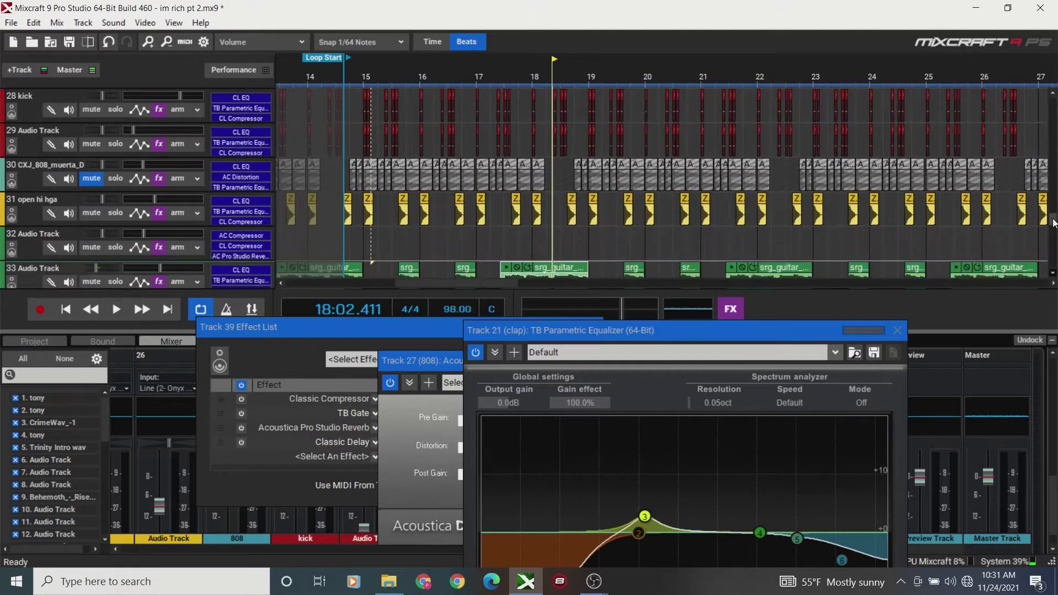
scroll(1054, 220, "up", 6)
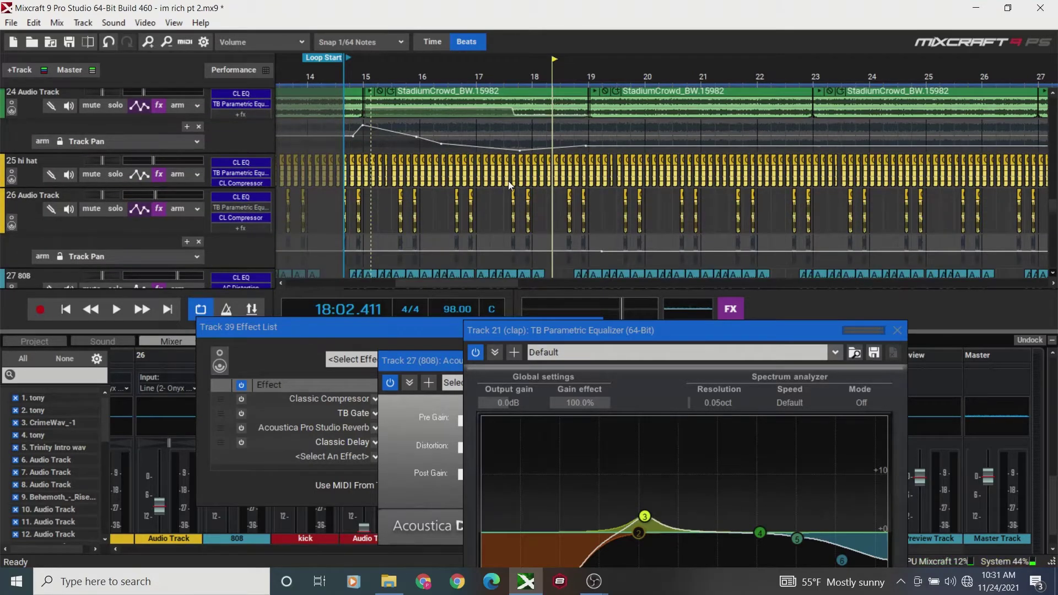
left_click(158, 175)
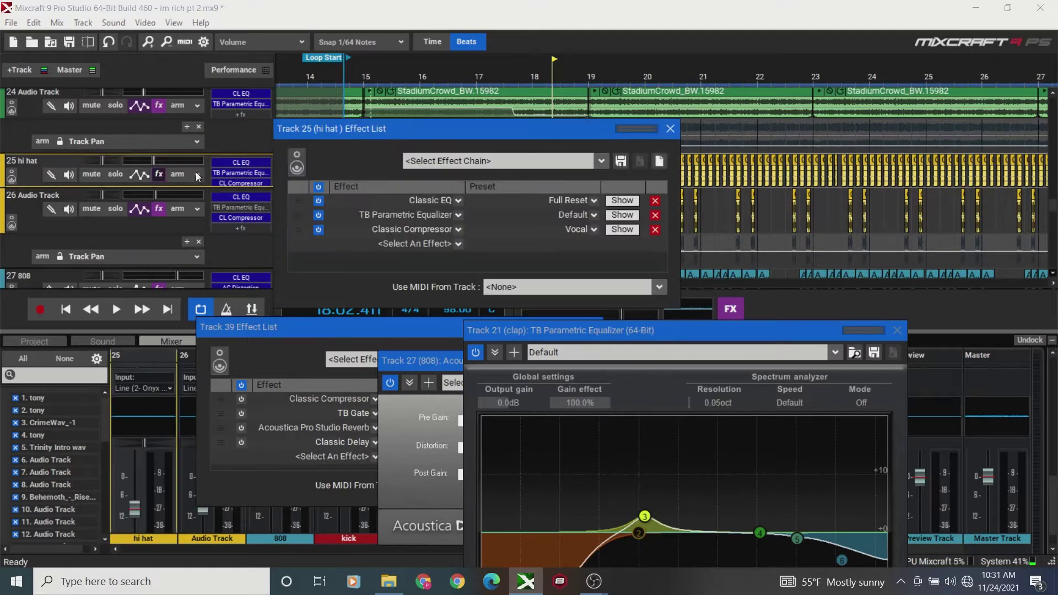
left_click(629, 203)
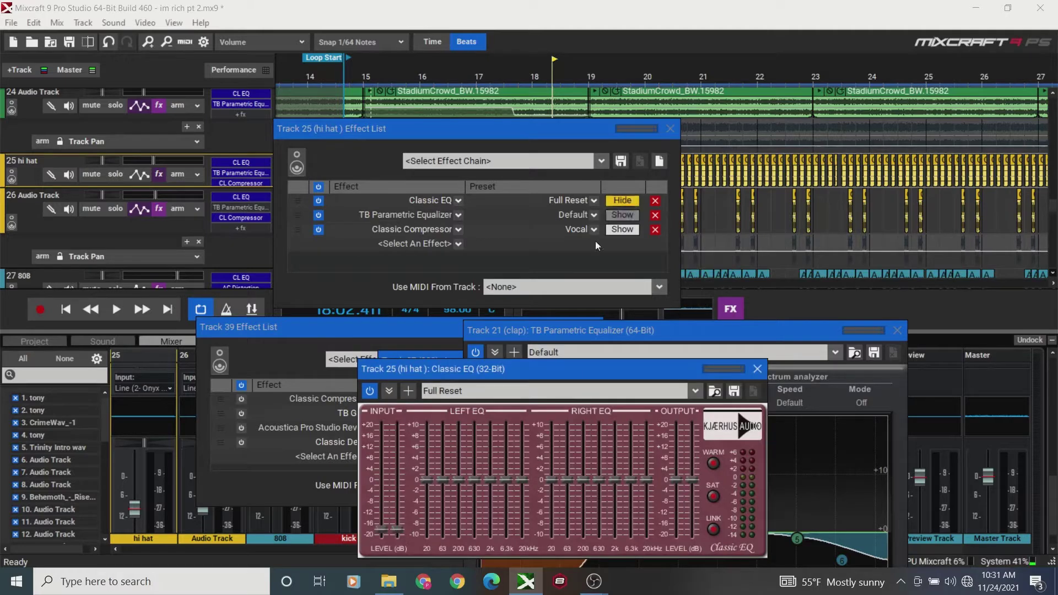
left_click(669, 129)
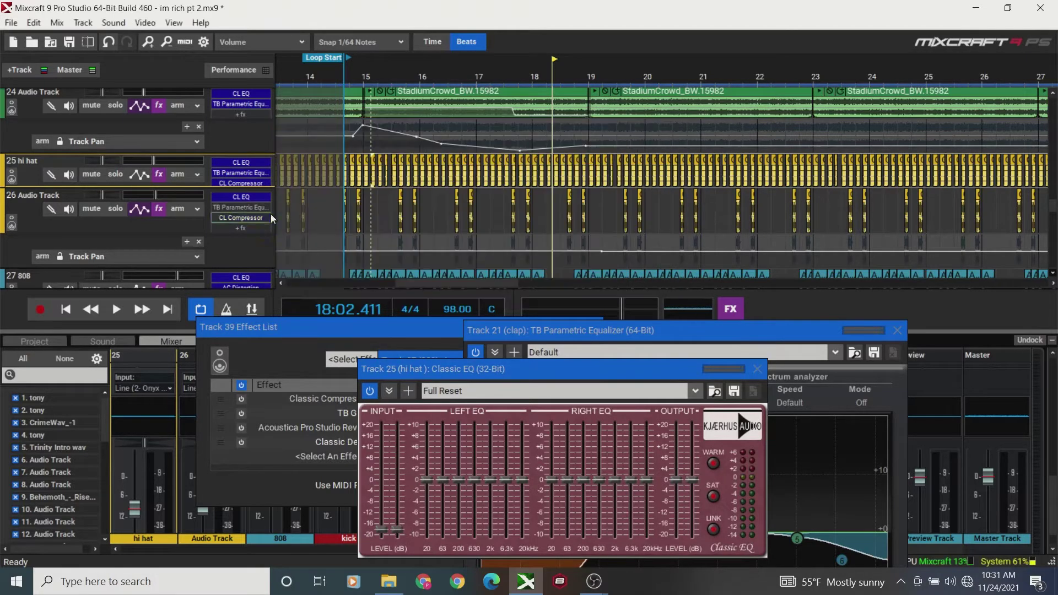
- Close the open hi-hat and kick Classic EQs, clap Parametric Equalizer, 808 Distortion and track 39 effect list windows
scroll(410, 286, "left", 1)
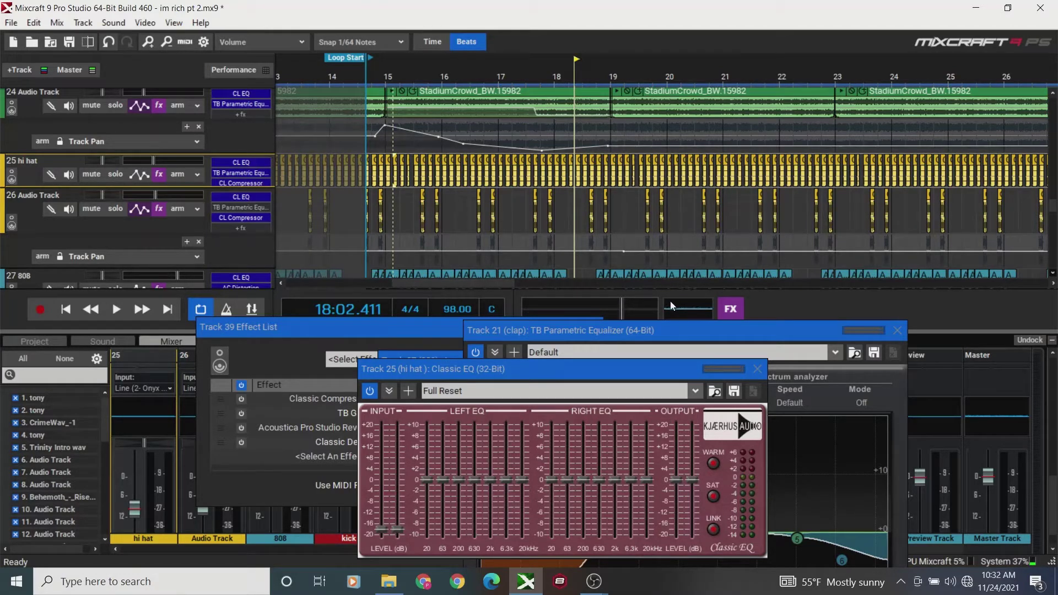
scroll(488, 286, "right", 2)
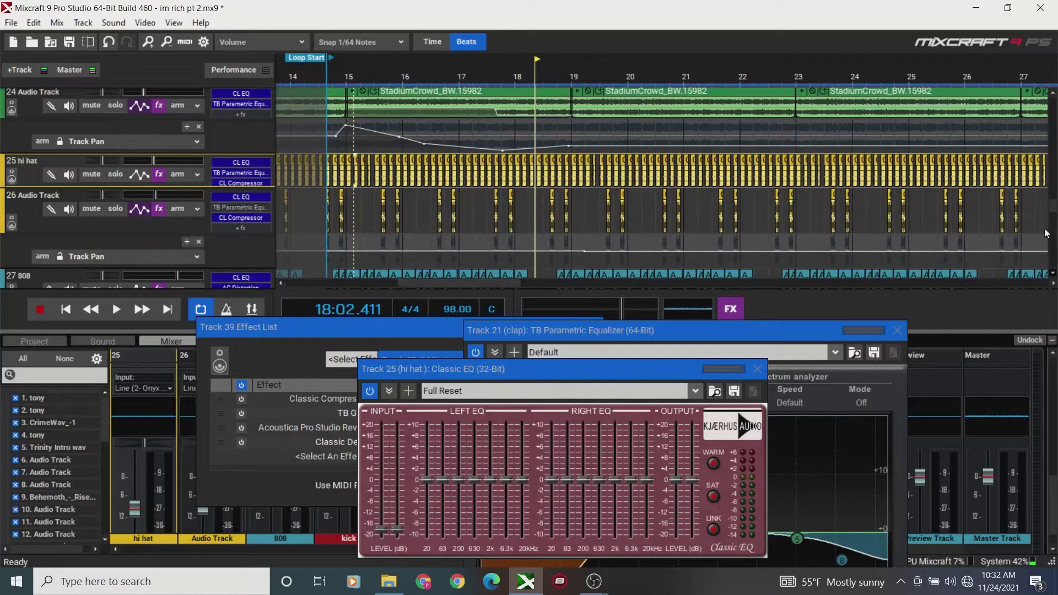
scroll(1053, 199, "up", 9)
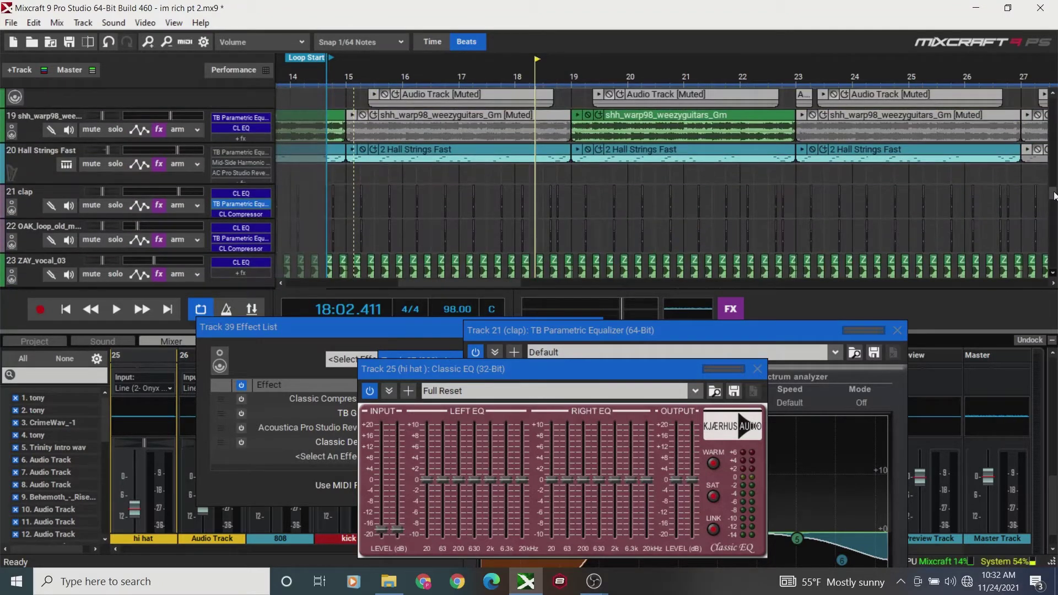
left_click_drag(1053, 187, 1055, 238)
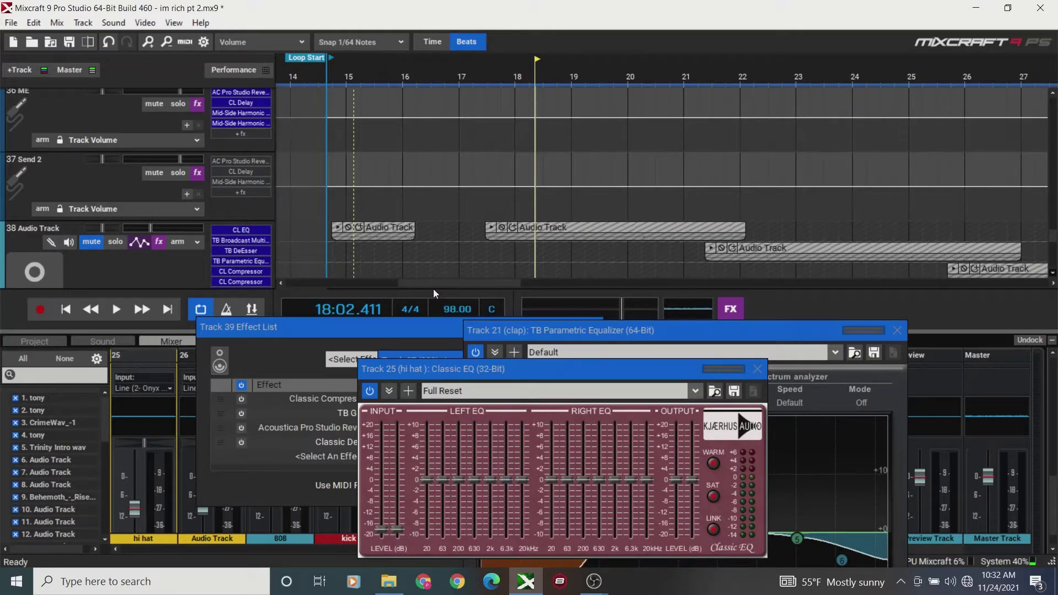
left_click(758, 366)
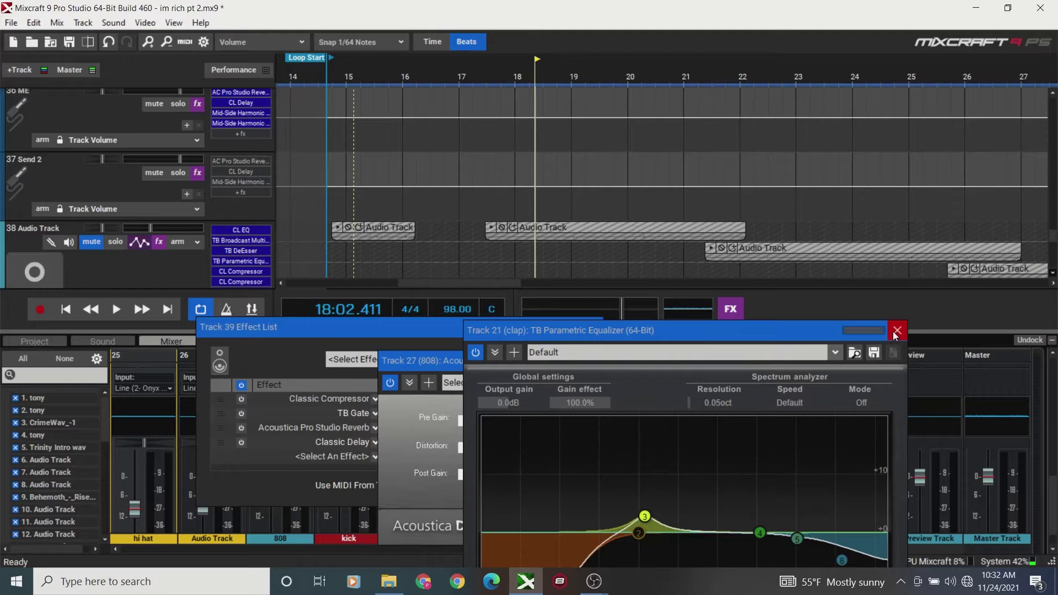
left_click(895, 332)
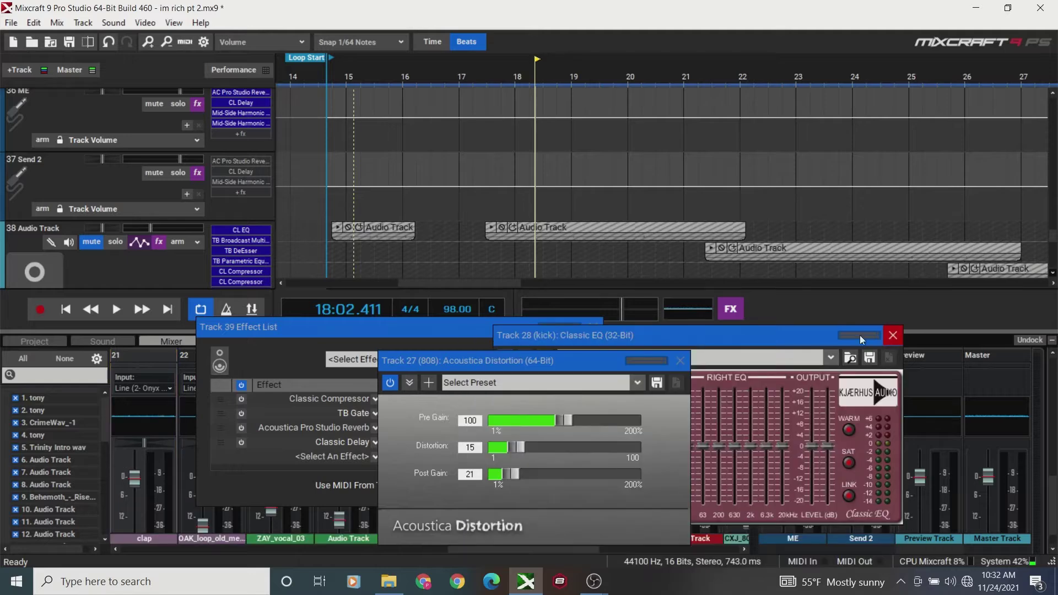
left_click(677, 362)
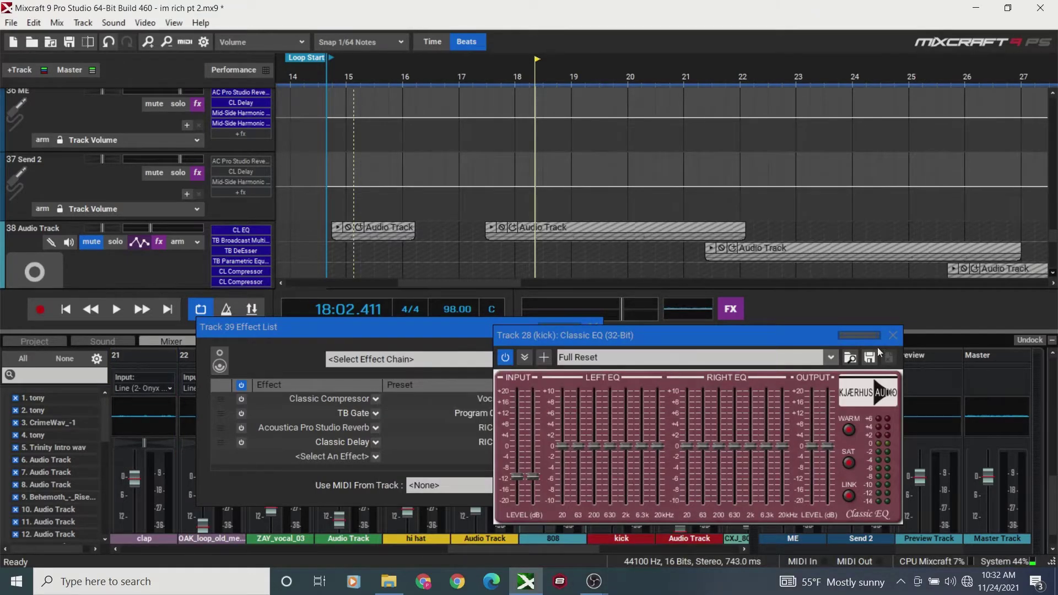
left_click(893, 335)
left_click(595, 326)
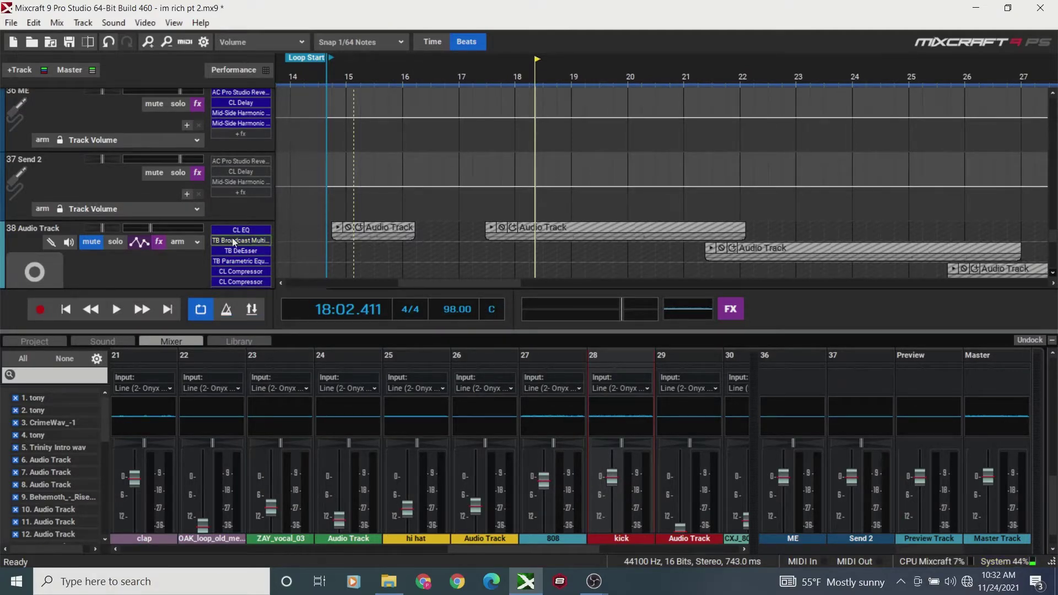
- Solo track 38, return to the project start, play it briefly to about bar 15 and turn its solo off
left_click(119, 243)
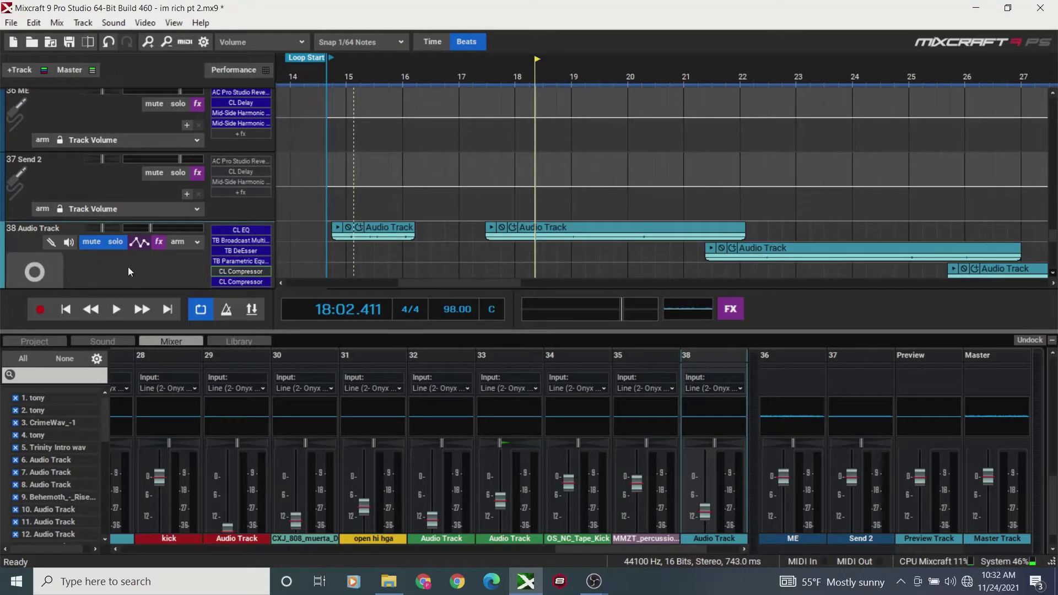
left_click(79, 311)
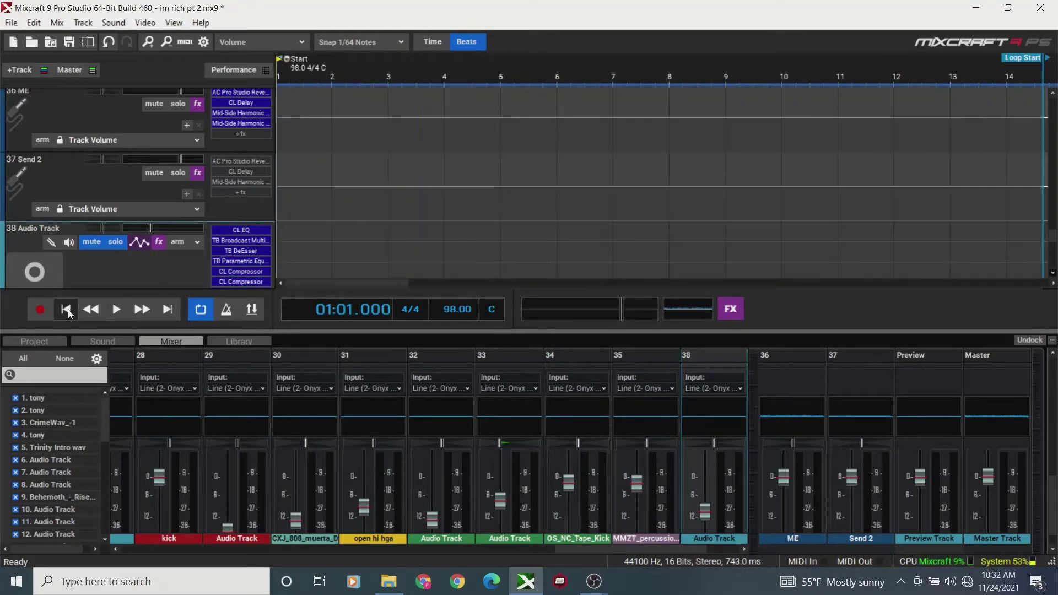
key("space")
key("space")
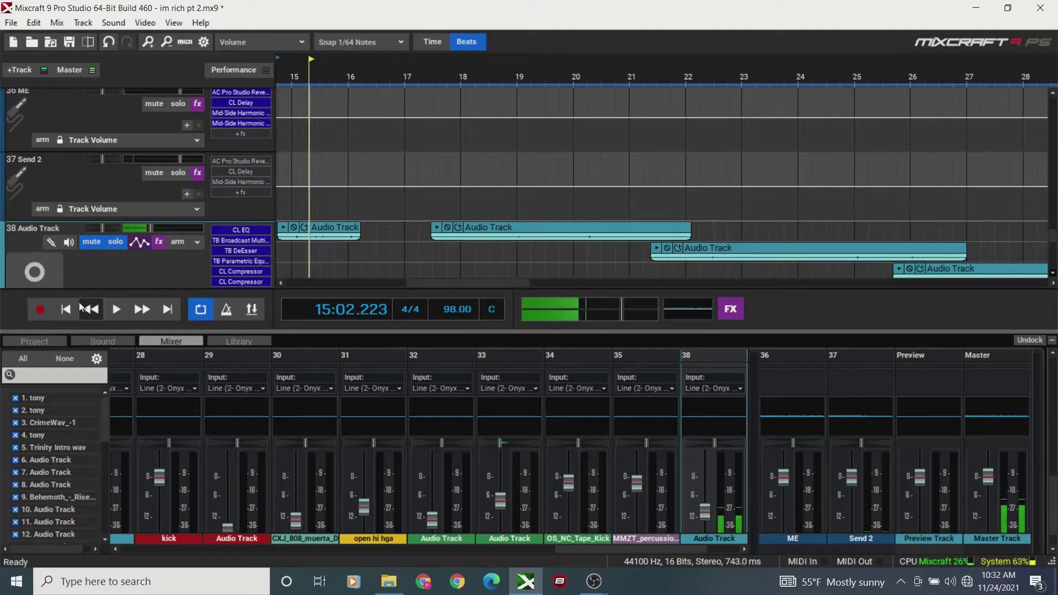
left_click(117, 242)
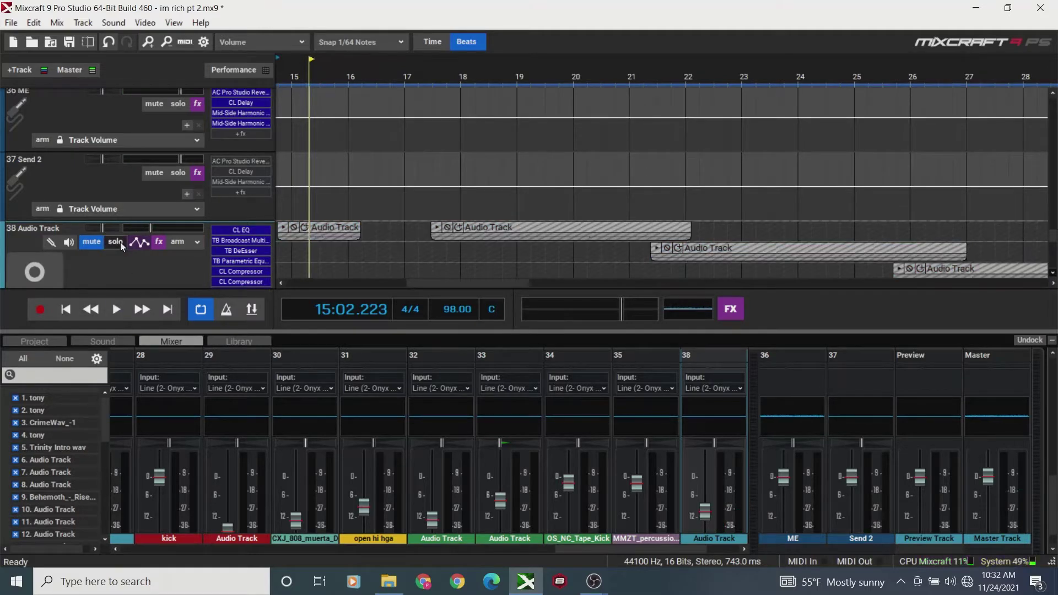
- Solo track 39, return to the project start and play its clips until about bar 18
left_click_drag(1053, 237, 1053, 252)
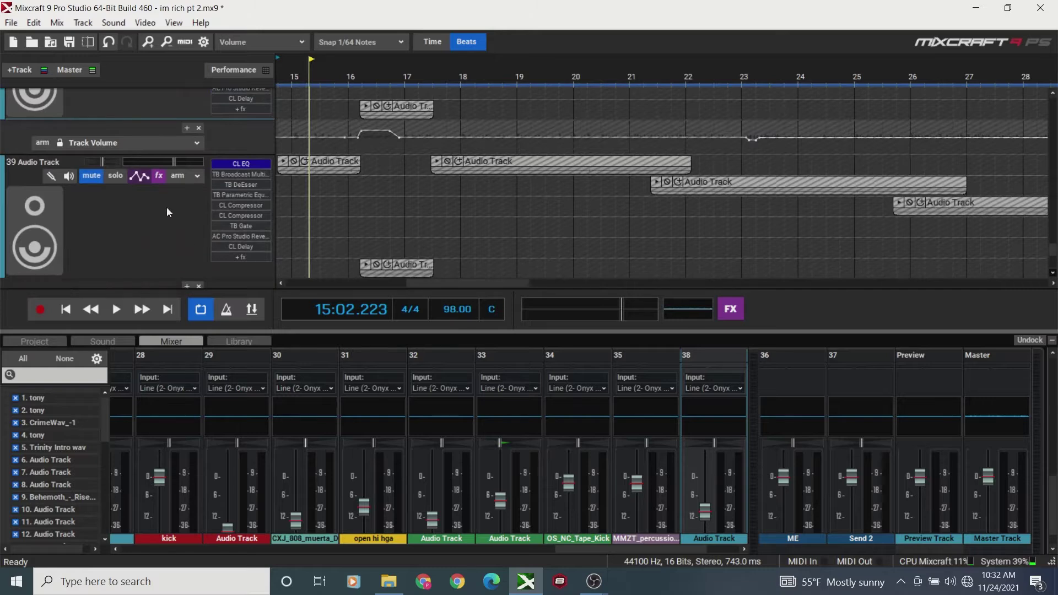
left_click(119, 177)
left_click(66, 309)
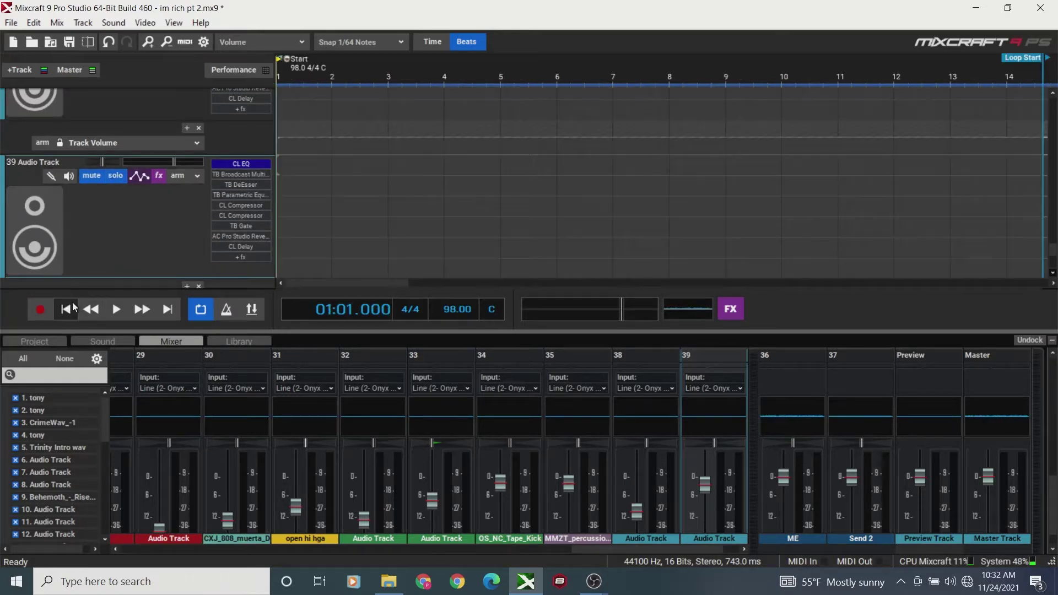
key("space")
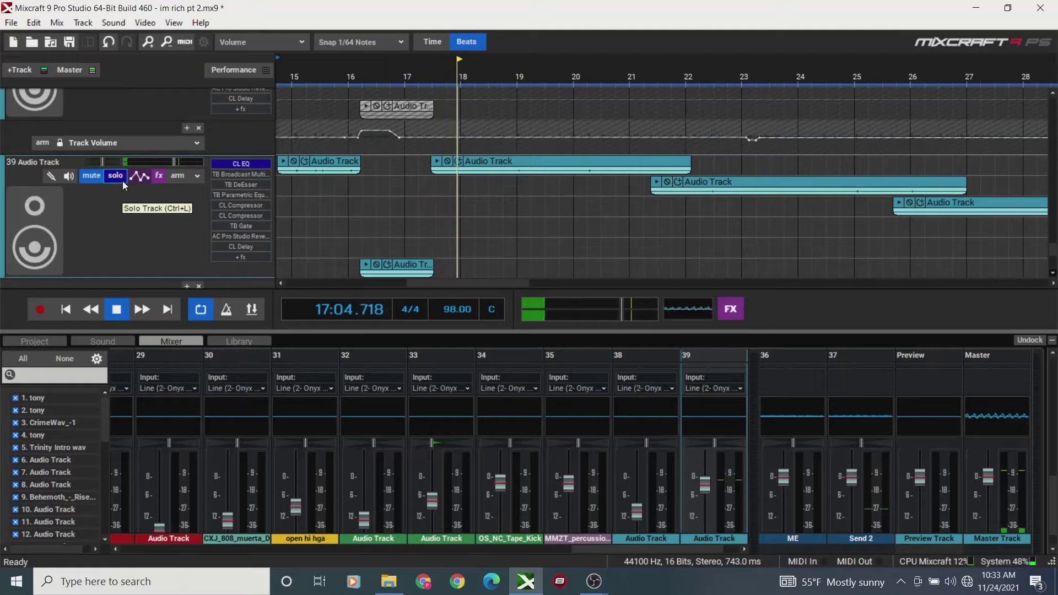
key("space")
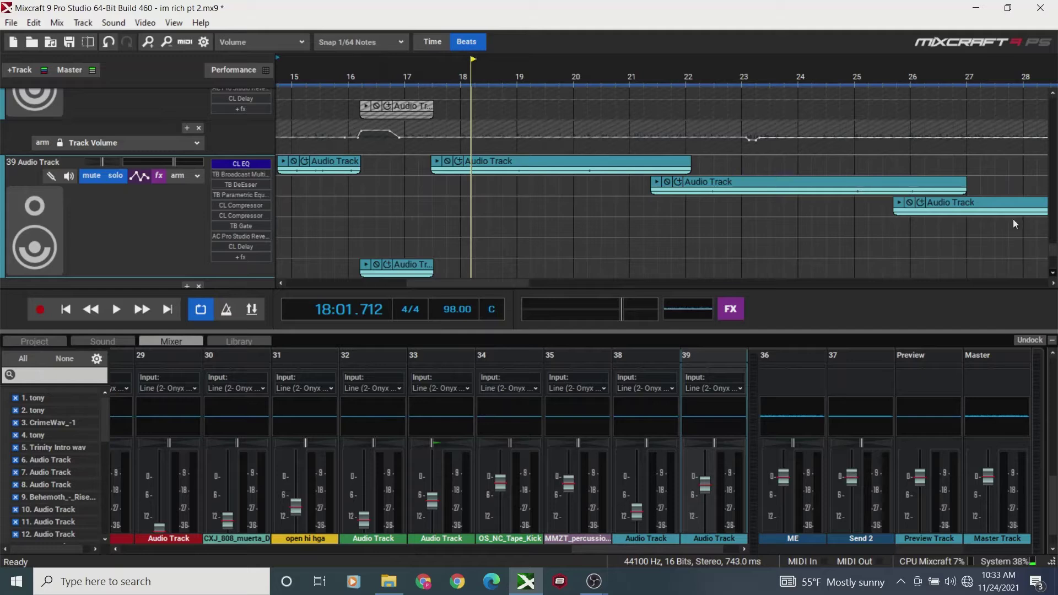
- Examine track 39's clip lanes and its Track Volume automation between bars 16 and 17
scroll(1052, 259, "down", 3)
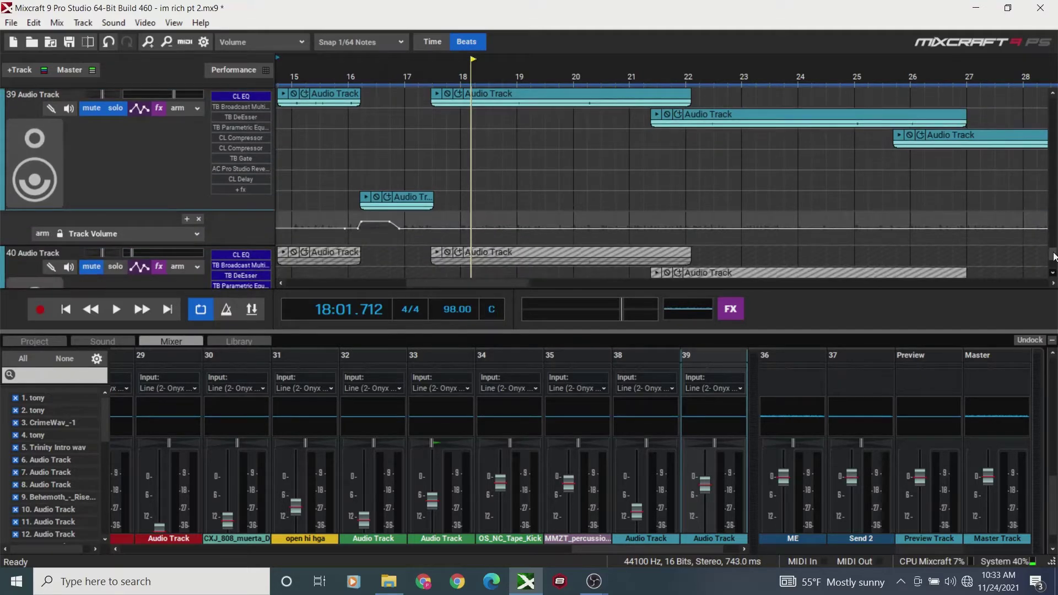
scroll(1053, 254, "up", 2)
scroll(1053, 255, "down", 1)
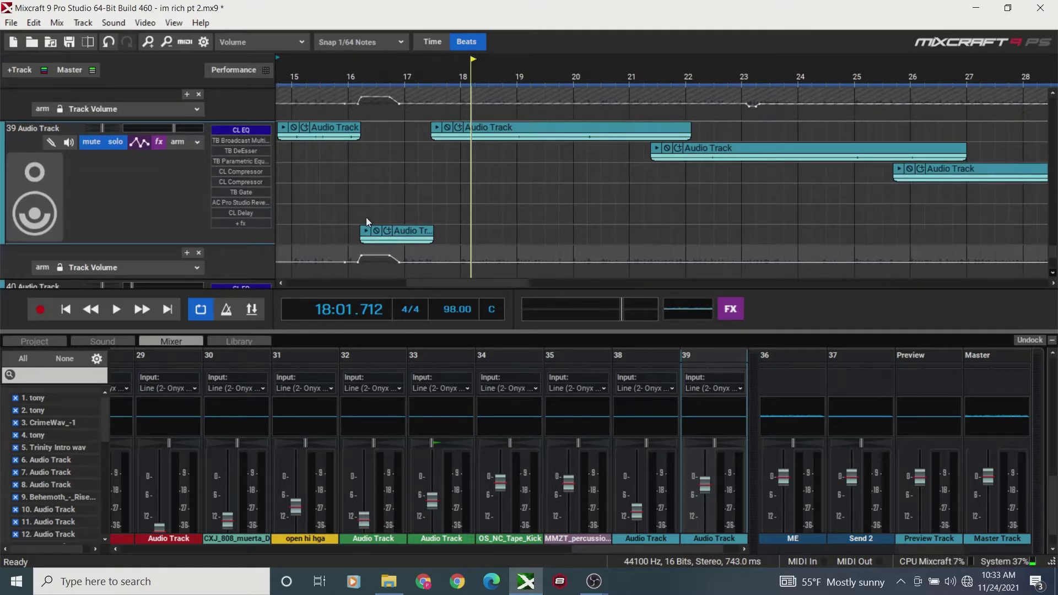
left_click_drag(441, 283, 438, 284)
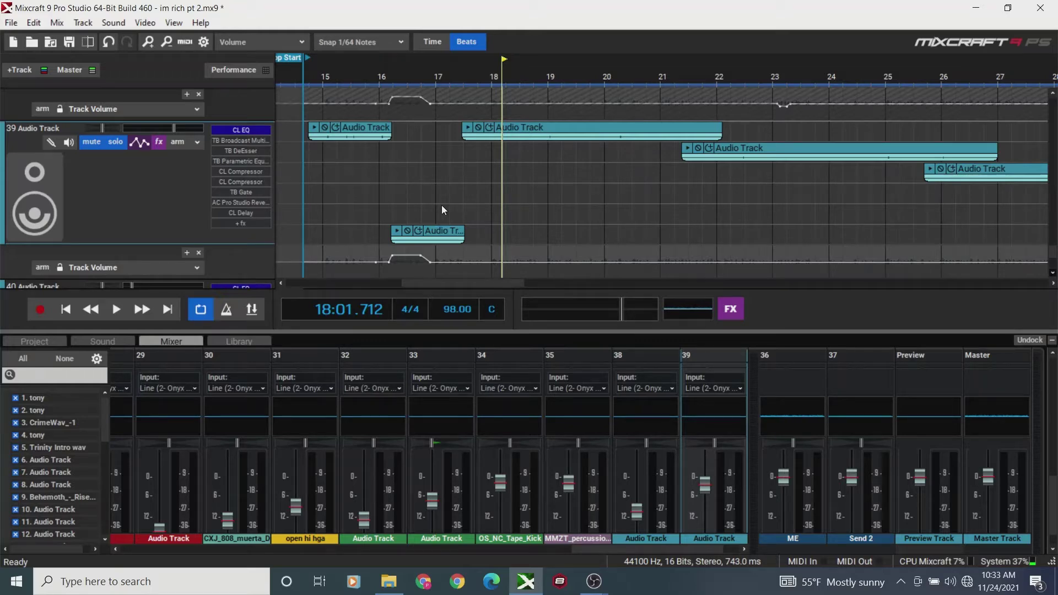
mouse_move(621, 309)
left_mouse_down()
mouse_move(652, 309)
mouse_move(560, 309)
mouse_move(621, 309)
left_mouse_up()
mouse_move(917, 483)
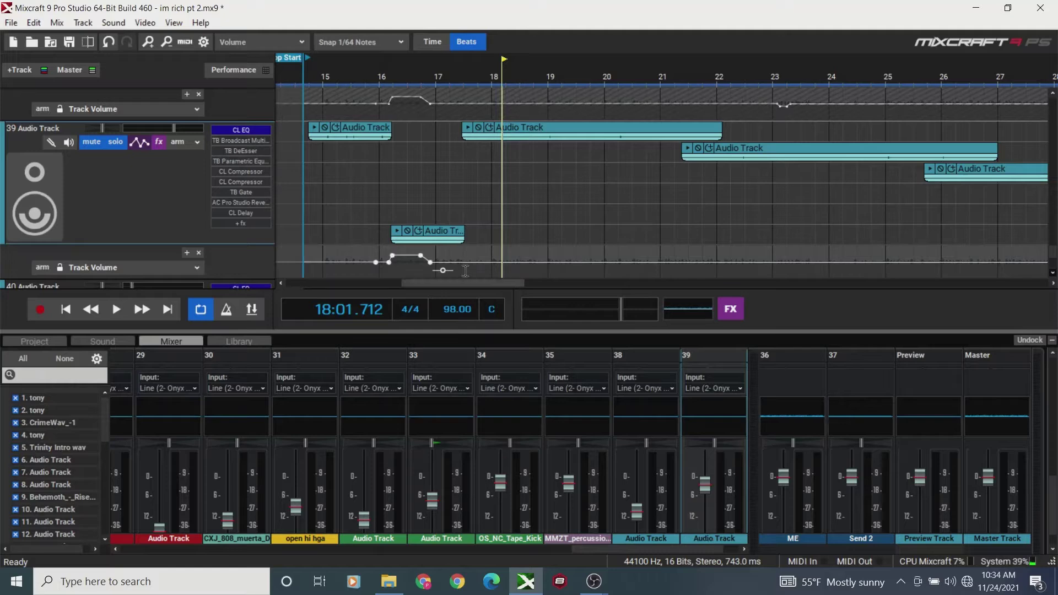
left_click_drag(426, 279, 424, 282)
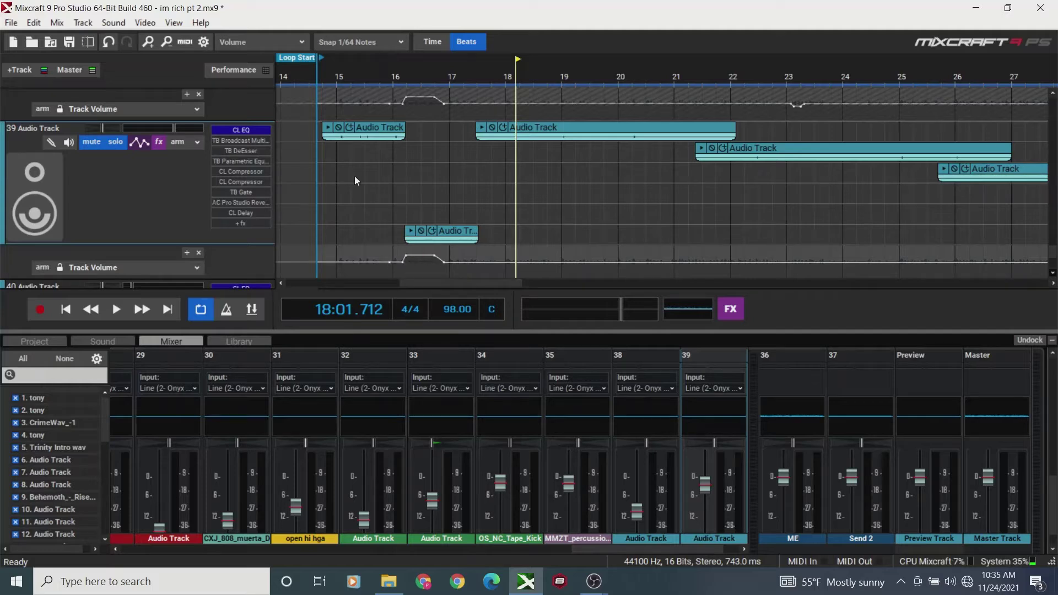
- Look through track 39's effect list and close it
left_click(158, 143)
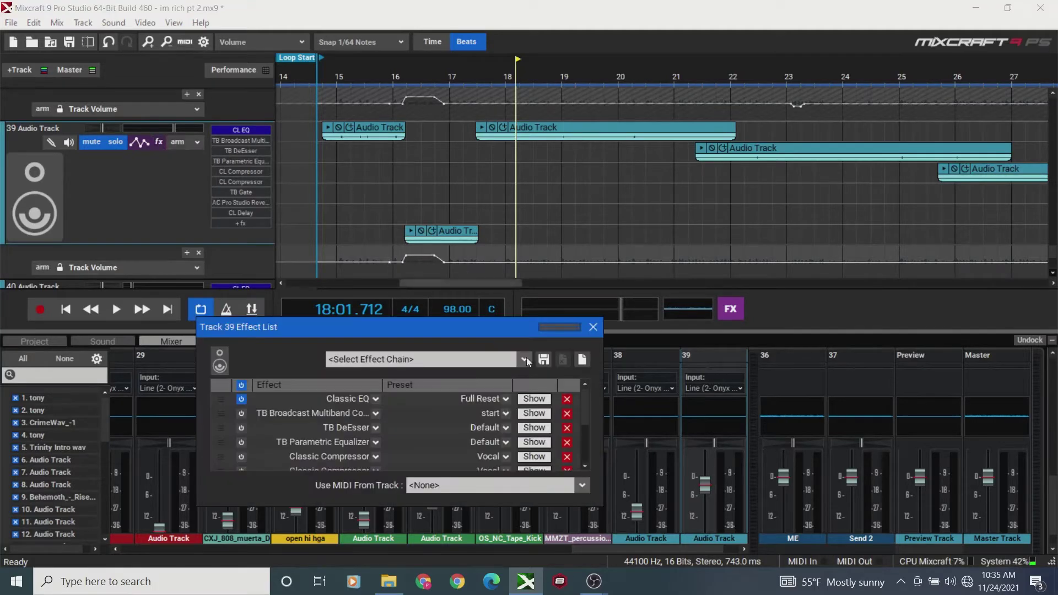
left_click(592, 327)
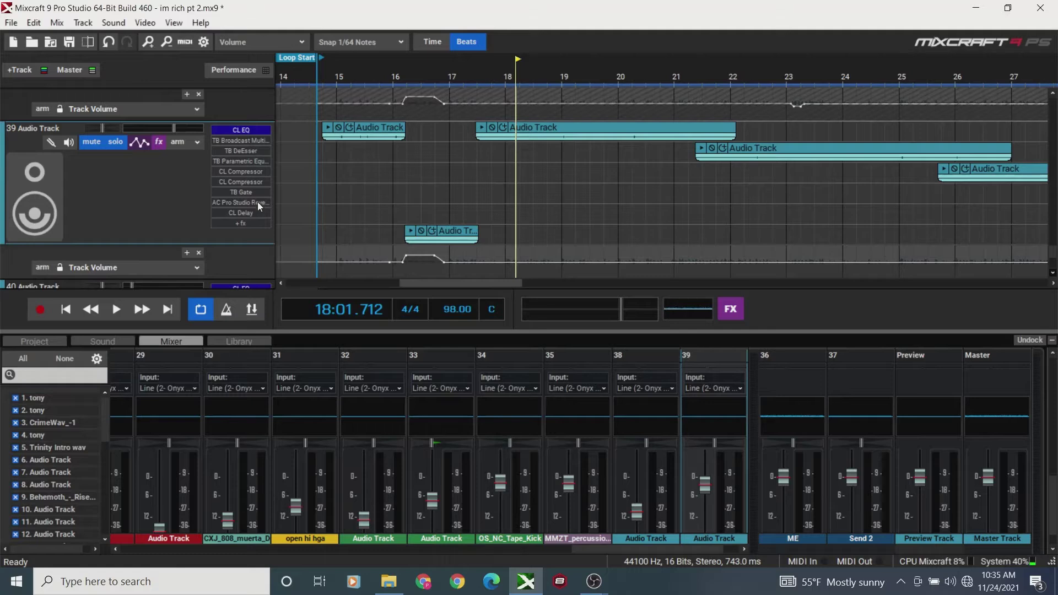
left_click(158, 143)
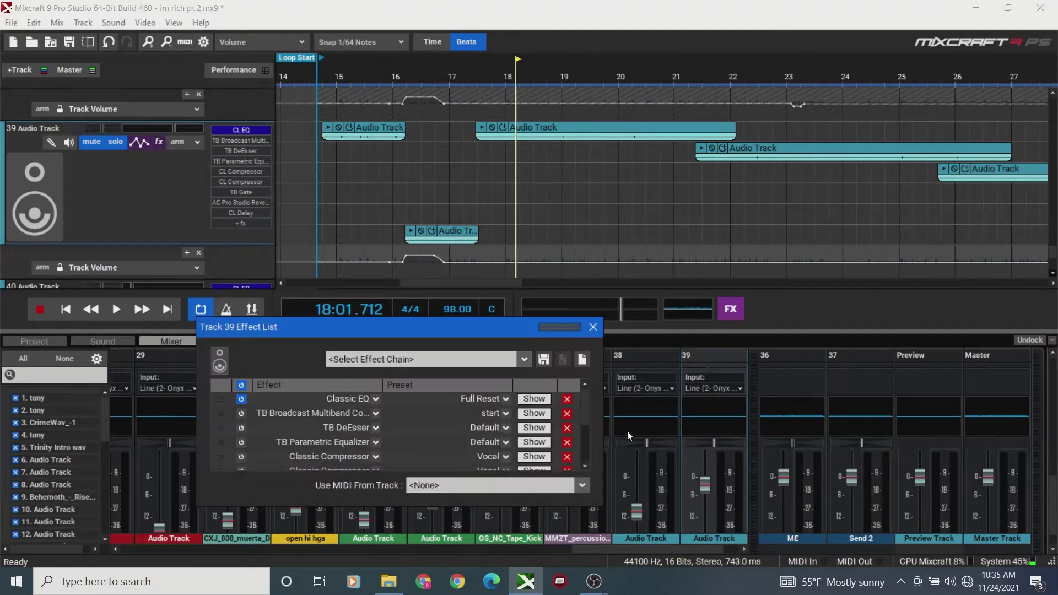
left_click(593, 326)
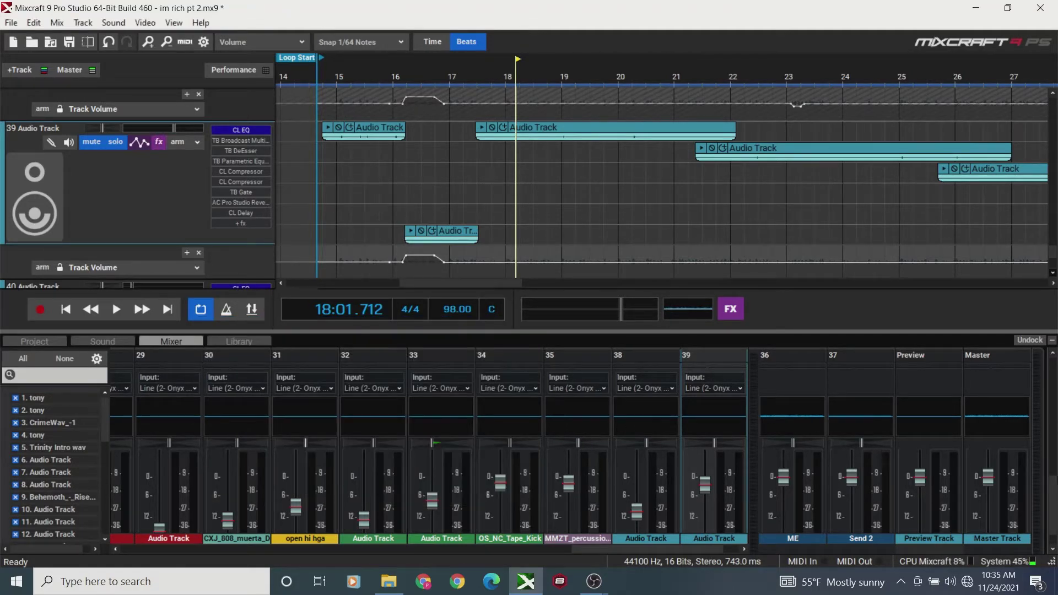
- Examine the Compressor and Drive controls and effects on track 39's mixer strip, and place the playhead at bar 15
left_click_drag(1052, 495, 1052, 386)
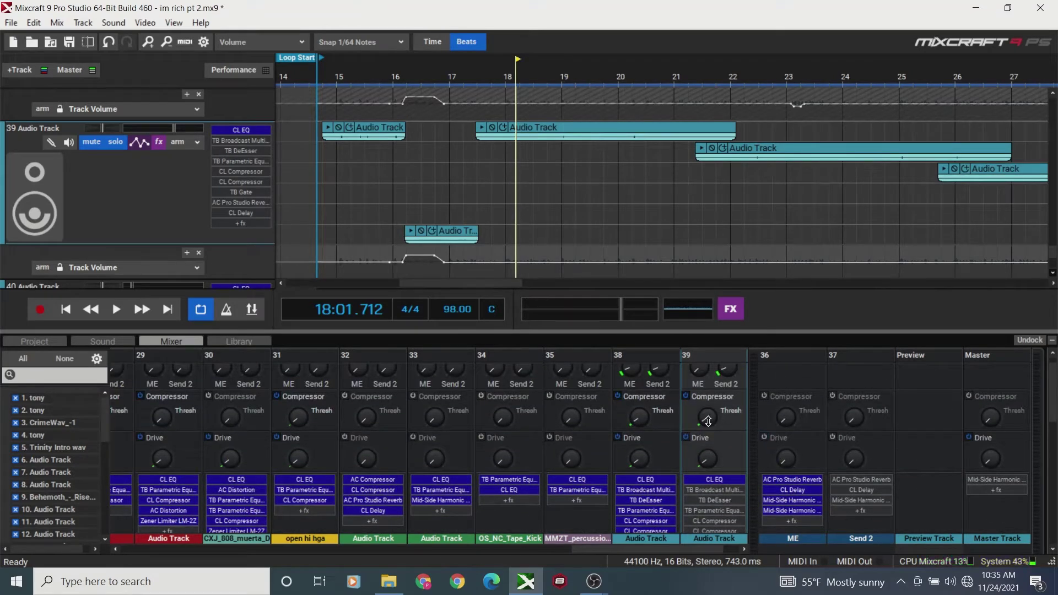
mouse_move(704, 419)
mouse_move(709, 461)
scroll(710, 461, "down", 3)
scroll(707, 465, "down", 1)
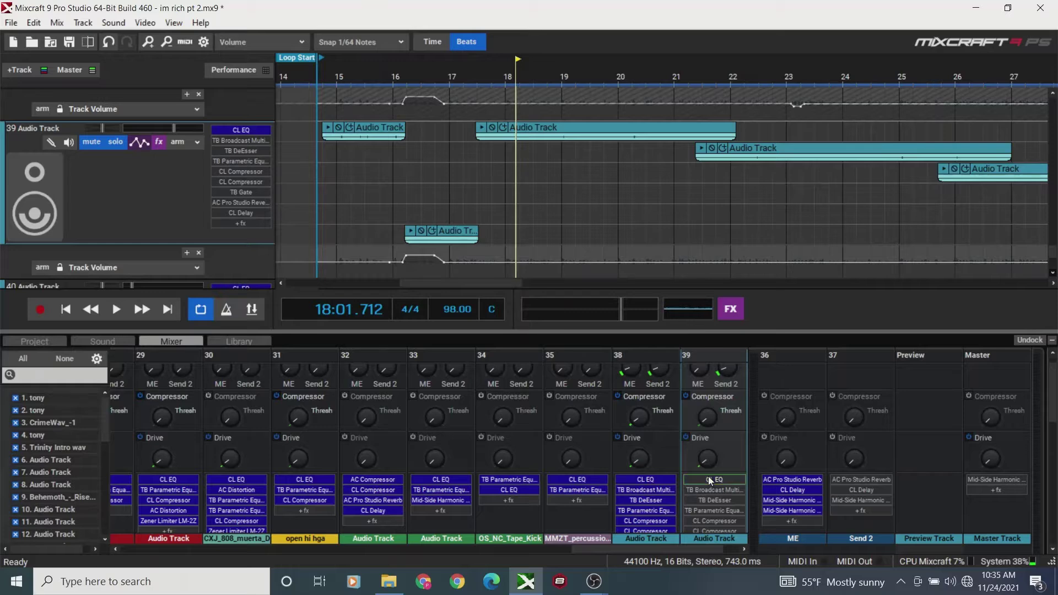
mouse_move(707, 459)
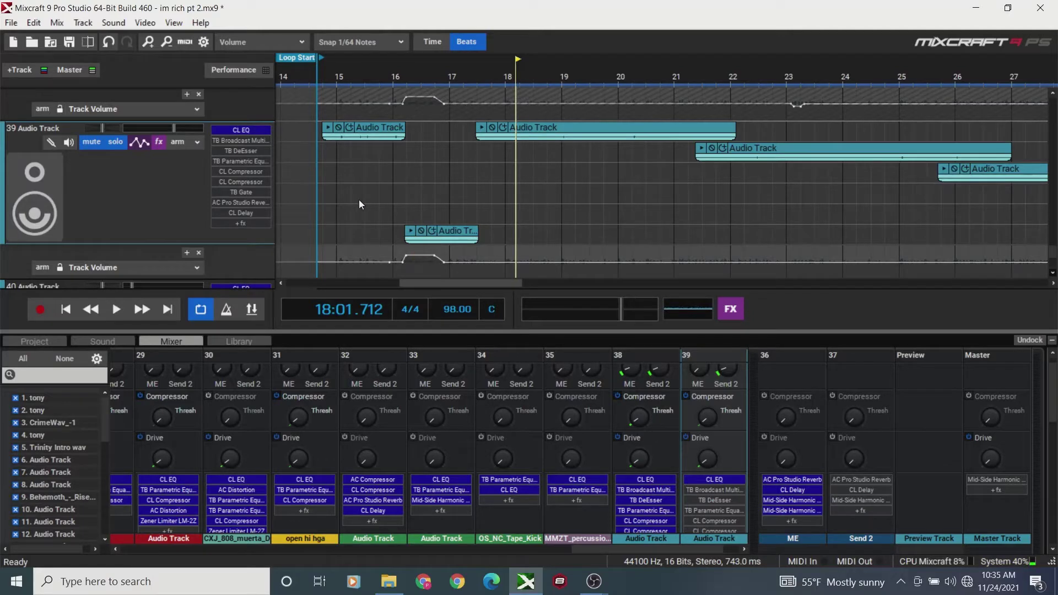
left_click(339, 199)
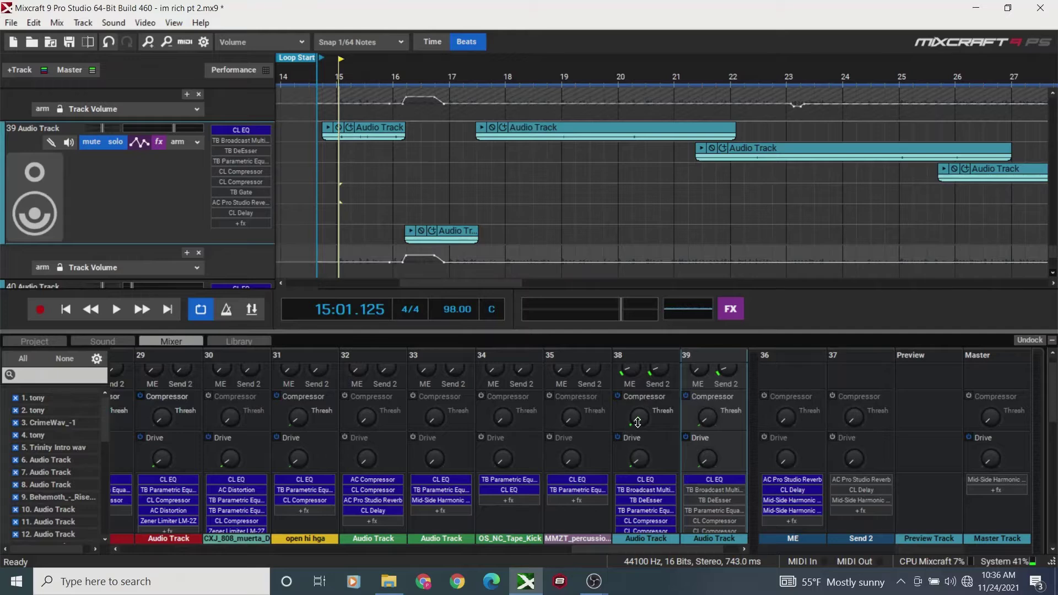
- Play track 39's clips from just after bar 15 until nearly bar 18
mouse_move(638, 422)
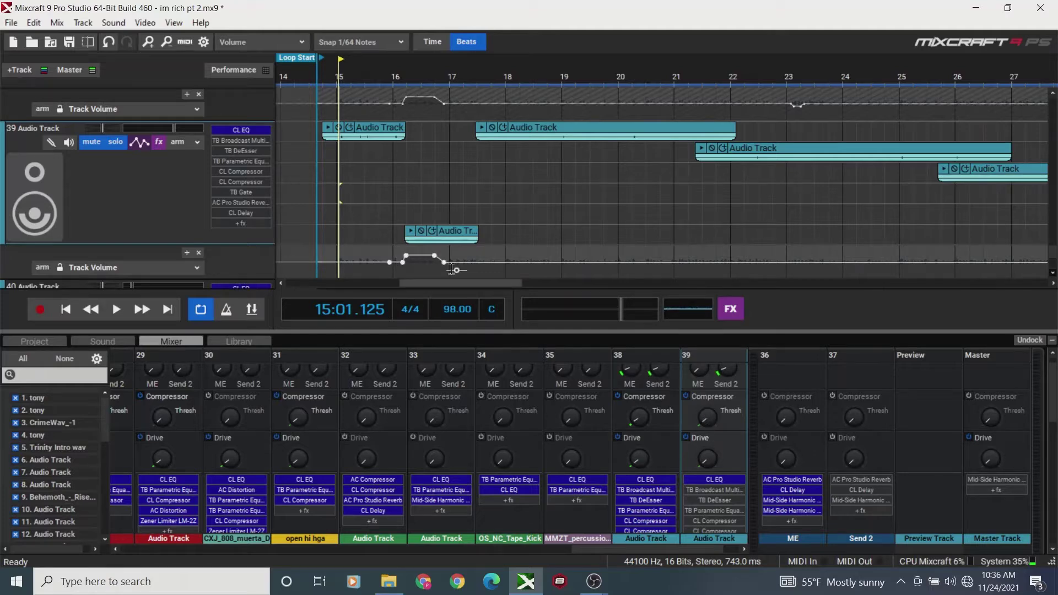
left_click(345, 188)
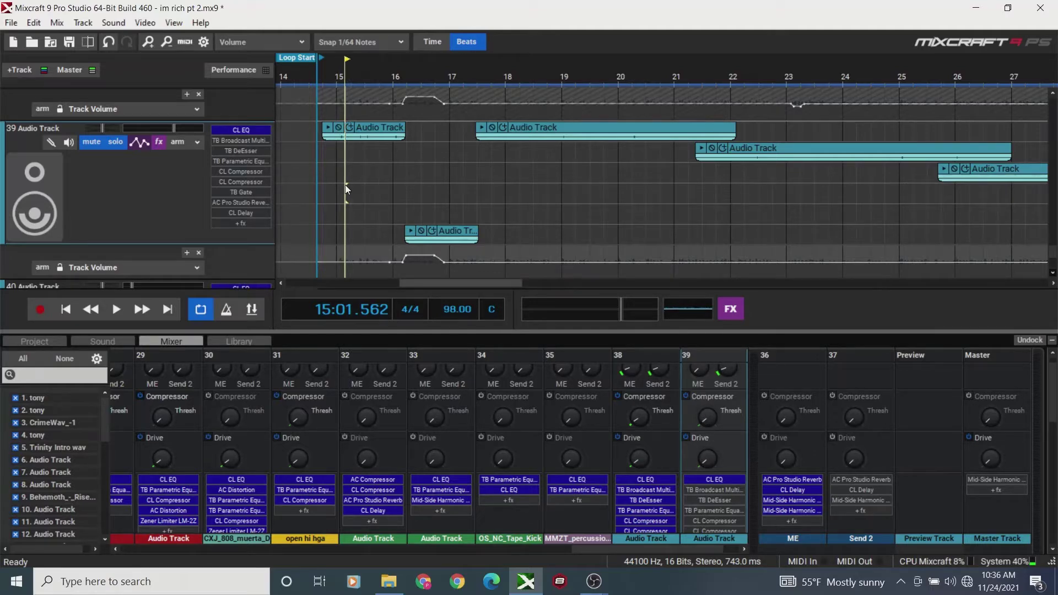
key("space")
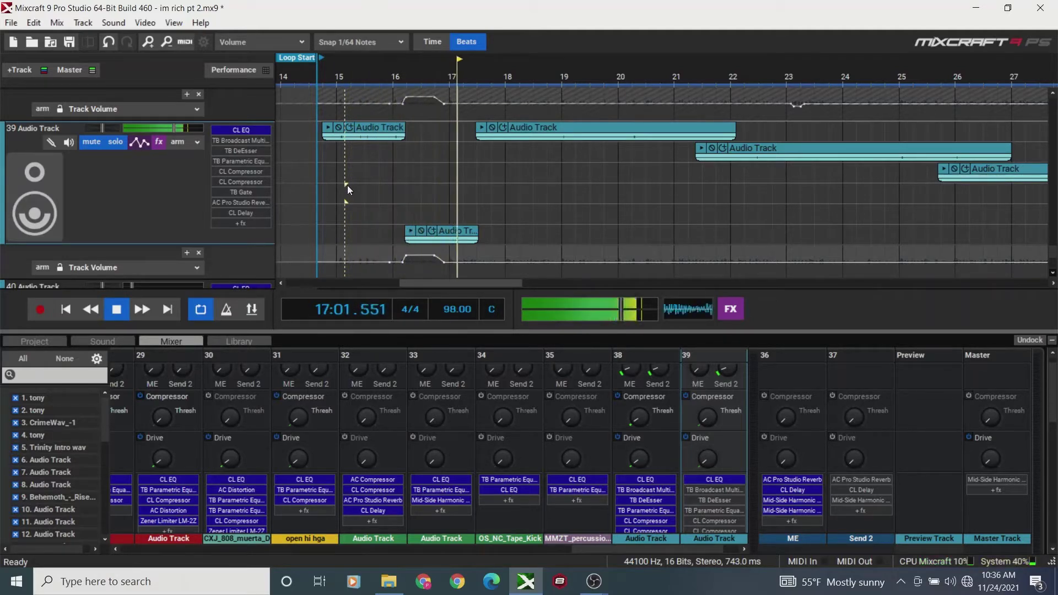
key("space")
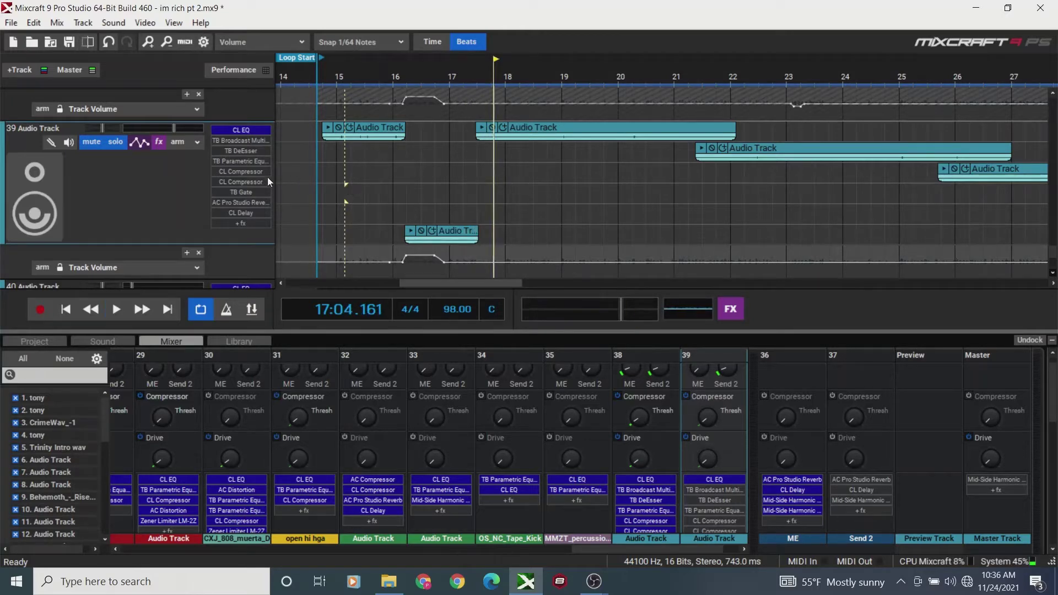
- Enable the TB Parametric Equalizer in track 39's effect list and turn off the track's solo and mute
left_click(160, 143)
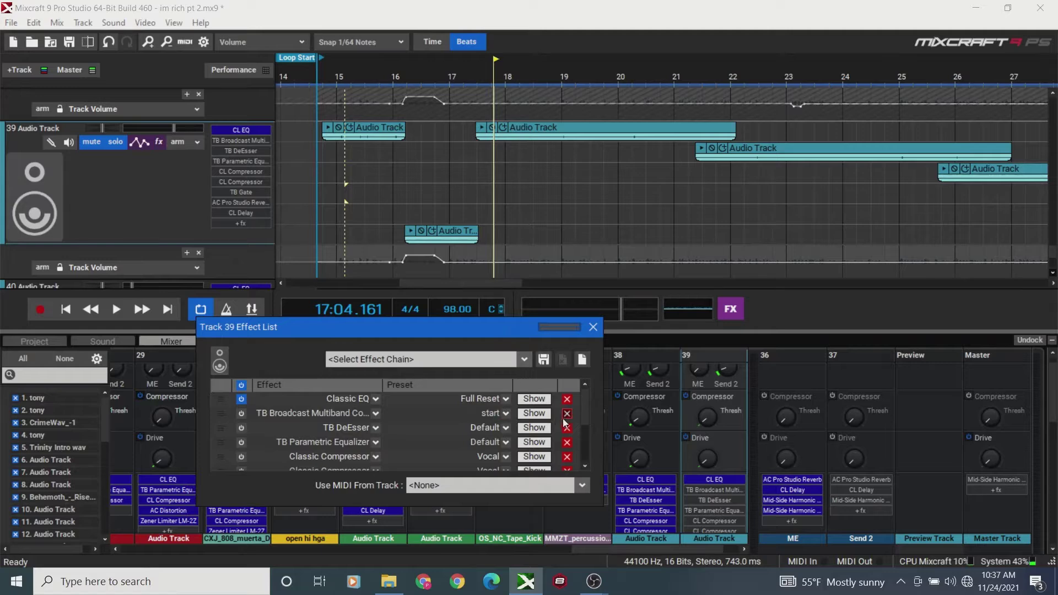
scroll(588, 416, "down", 1)
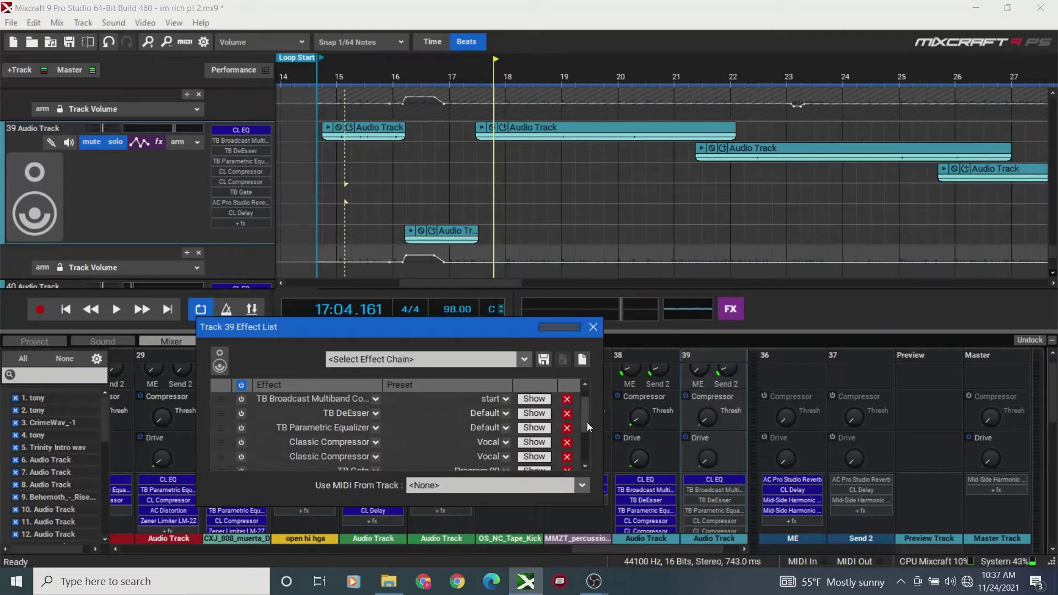
left_click(241, 429)
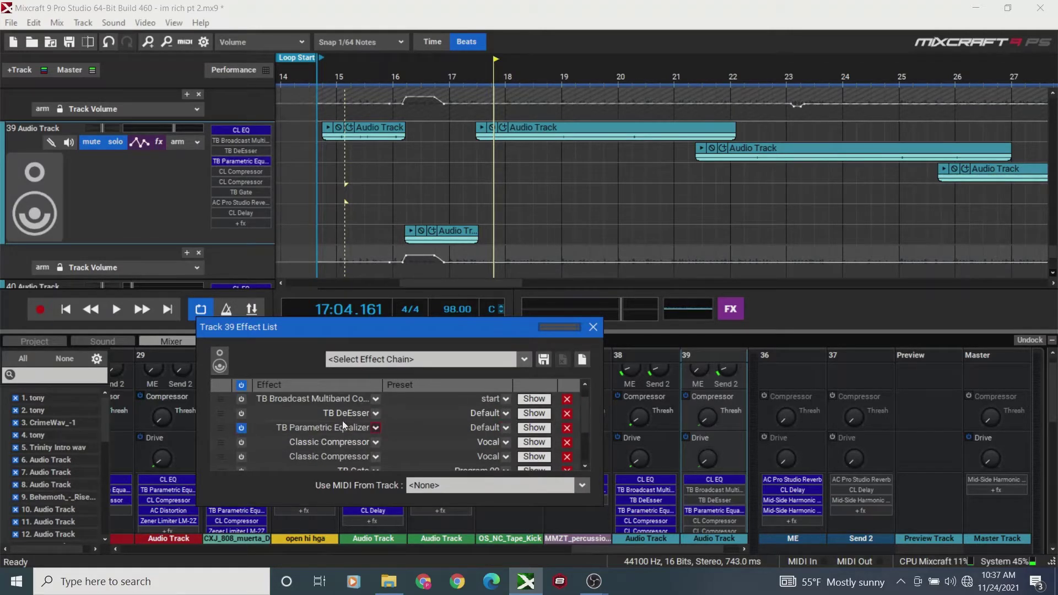
left_click(117, 146)
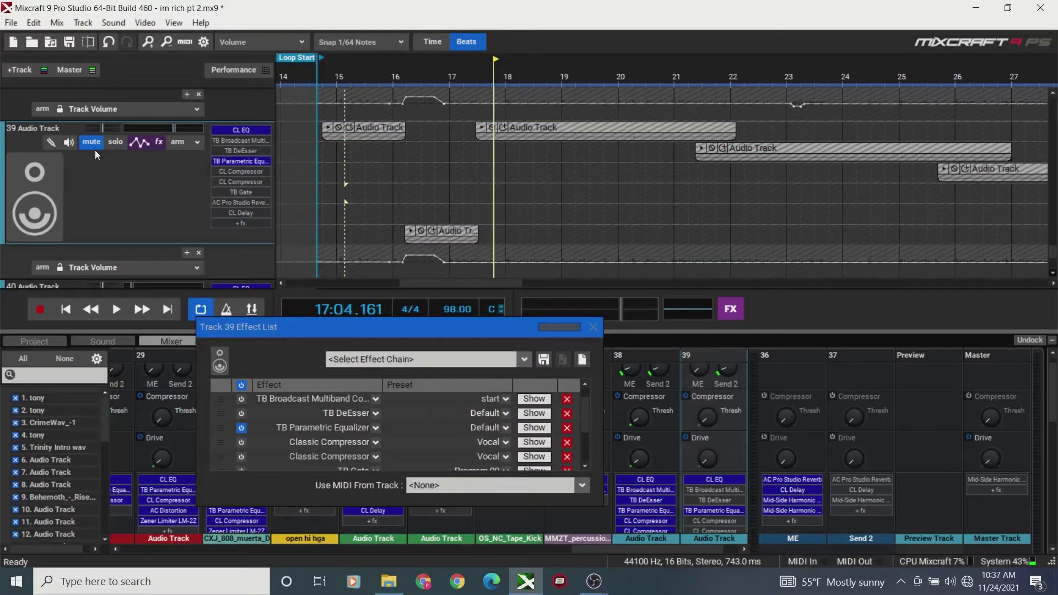
left_click(94, 147)
- Play the mix until about bar 21 while examining track 39's TB Parametric Equalizer curve and its remaining effects
key("space")
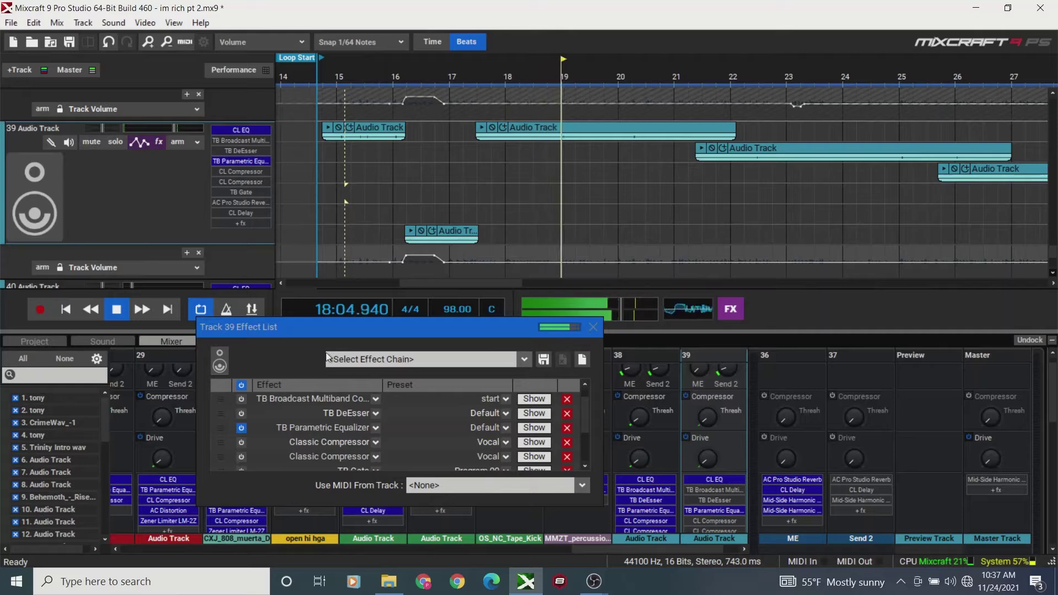
left_click(533, 427)
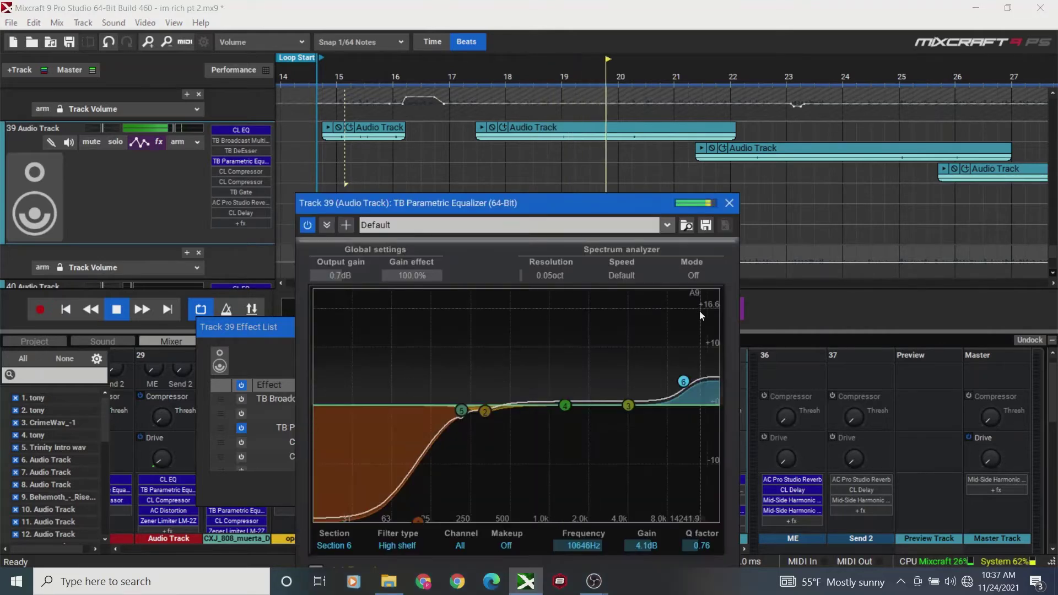
left_click(729, 202)
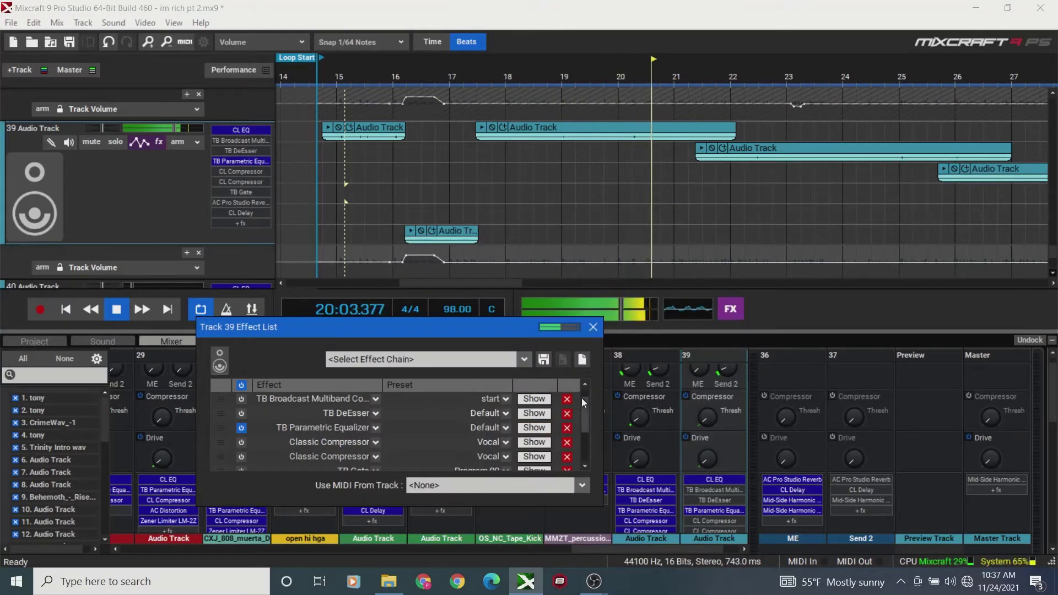
scroll(588, 444, "down", 2)
key("space")
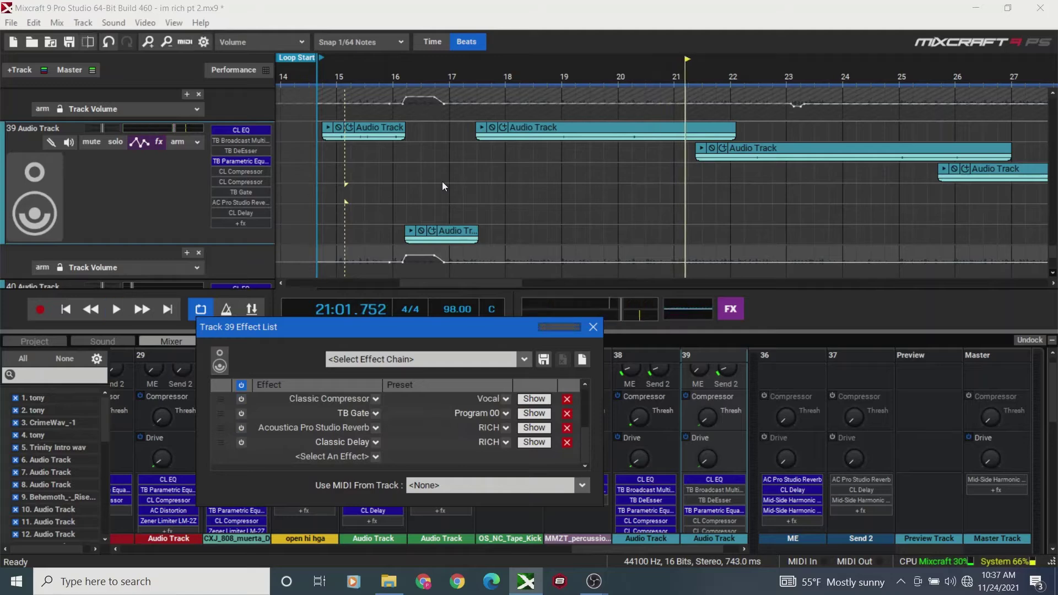
- Bypass track 39's TB Parametric Equalizer and play the mix from bar 15 until after bar 17
scroll(585, 438, "up", 2)
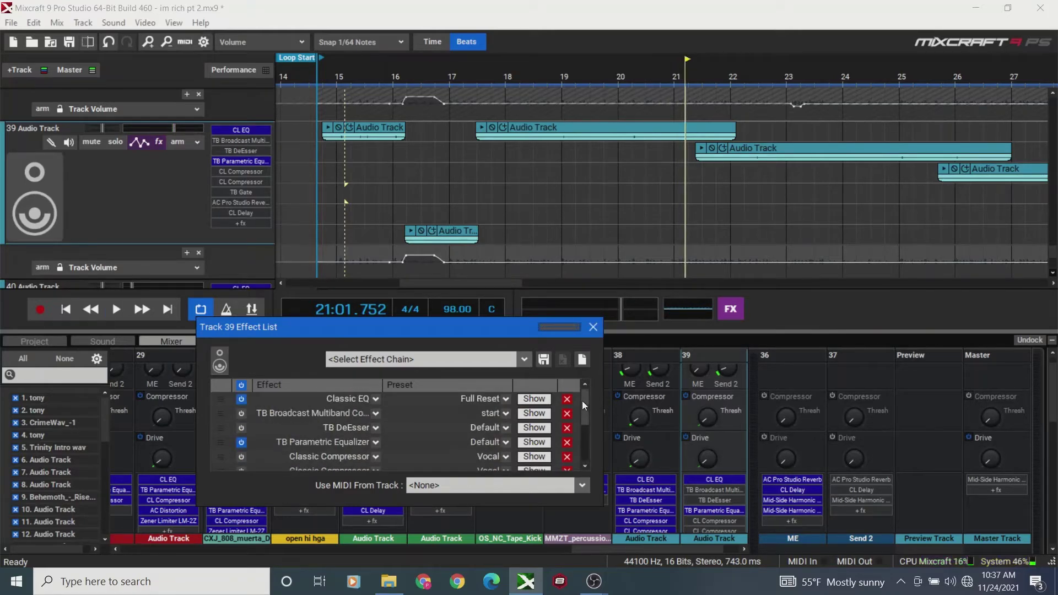
left_click(240, 442)
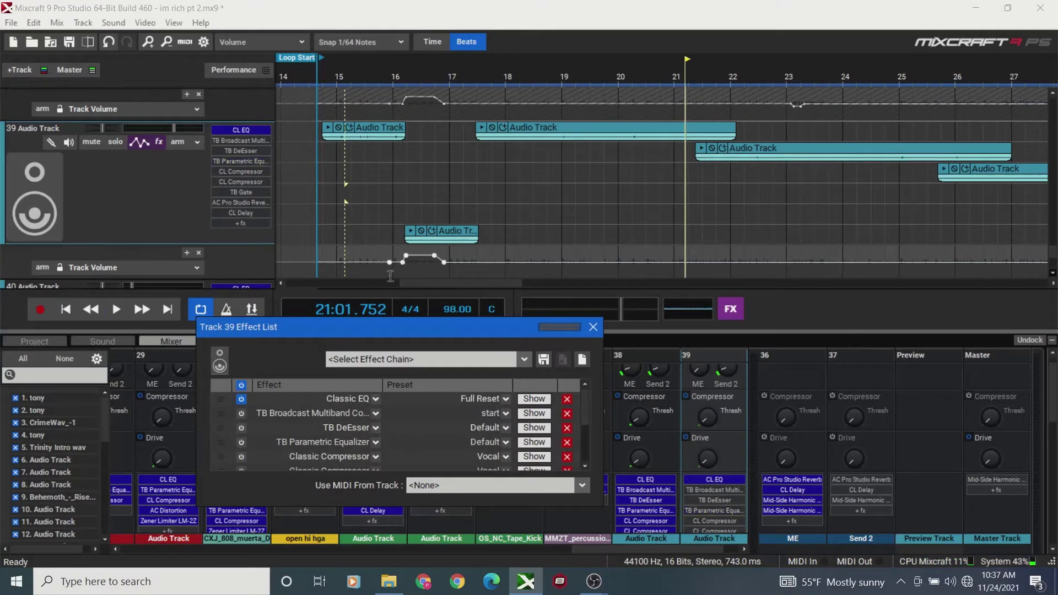
left_click(357, 205)
key("space")
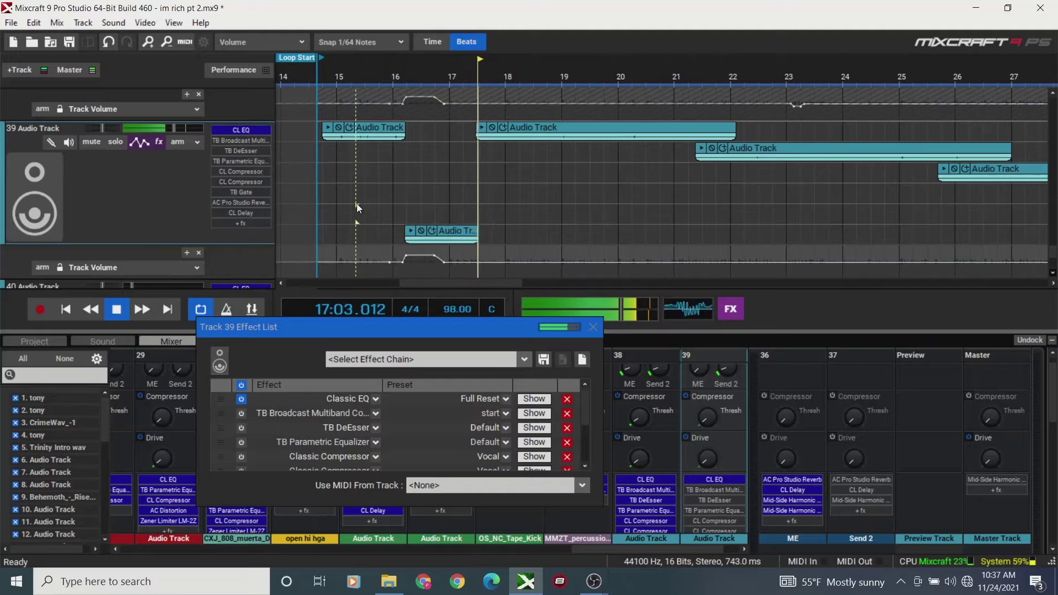
key("space")
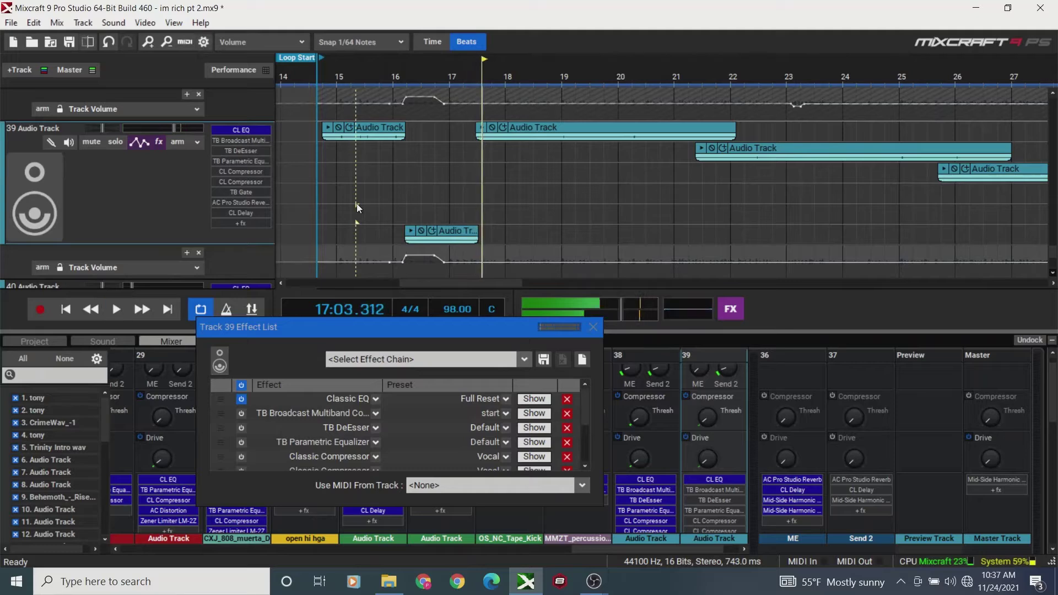
- Re-enable track 39's TB Parametric Equalizer and play the same passage from bar 15 until nearly bar 19
left_click(241, 441)
left_click(349, 233)
key("space")
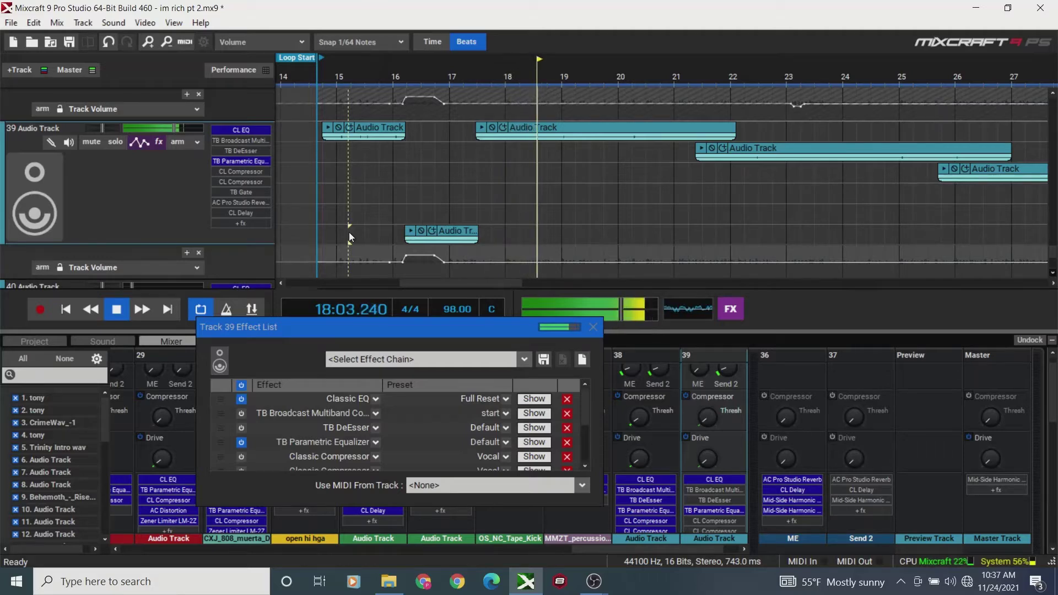
key("space")
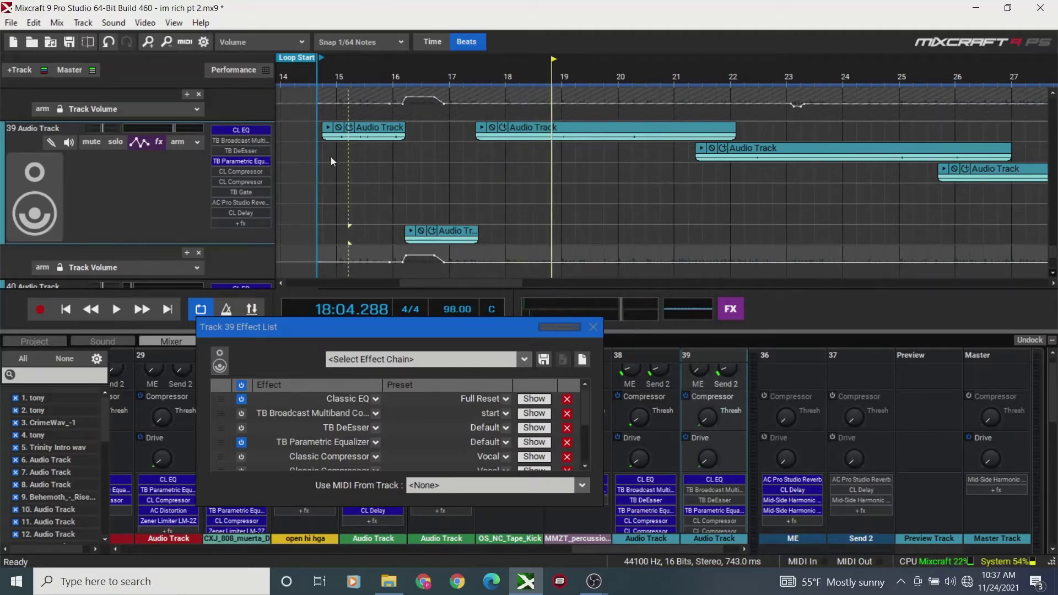
- Switch off track 39's TB Parametric Equalizer again and play from just before bar 15 until nearly bar 17
left_click(330, 158)
left_click(241, 443)
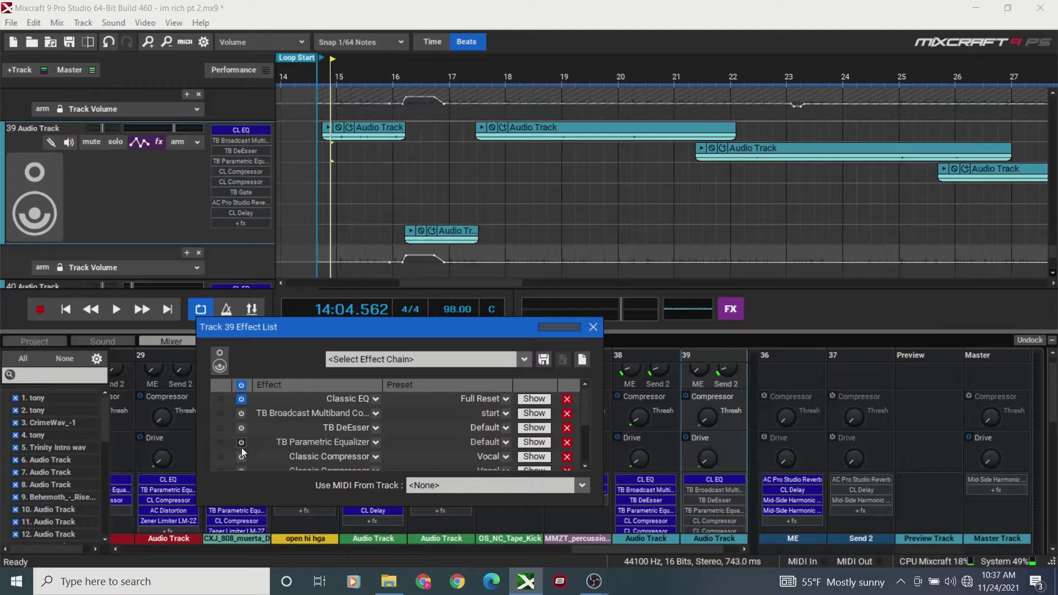
key("space")
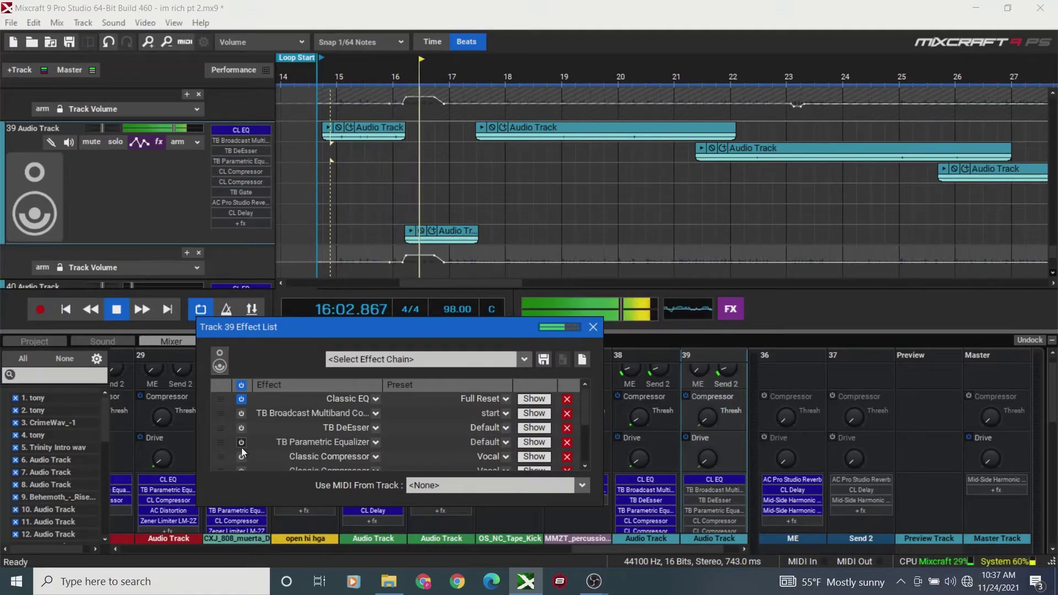
key("space")
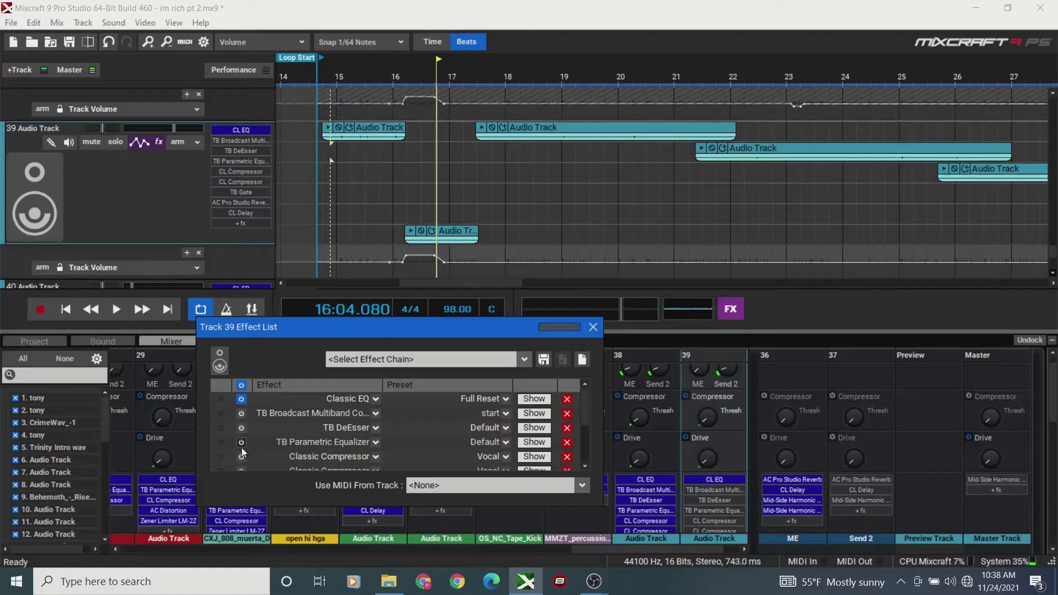
- Flatten sections 1, 2 and 6 of track 39's TB Parametric Equalizer to 0.0 dB, at about 41 Hz, 332 Hz and 10391 Hz
left_click(534, 442)
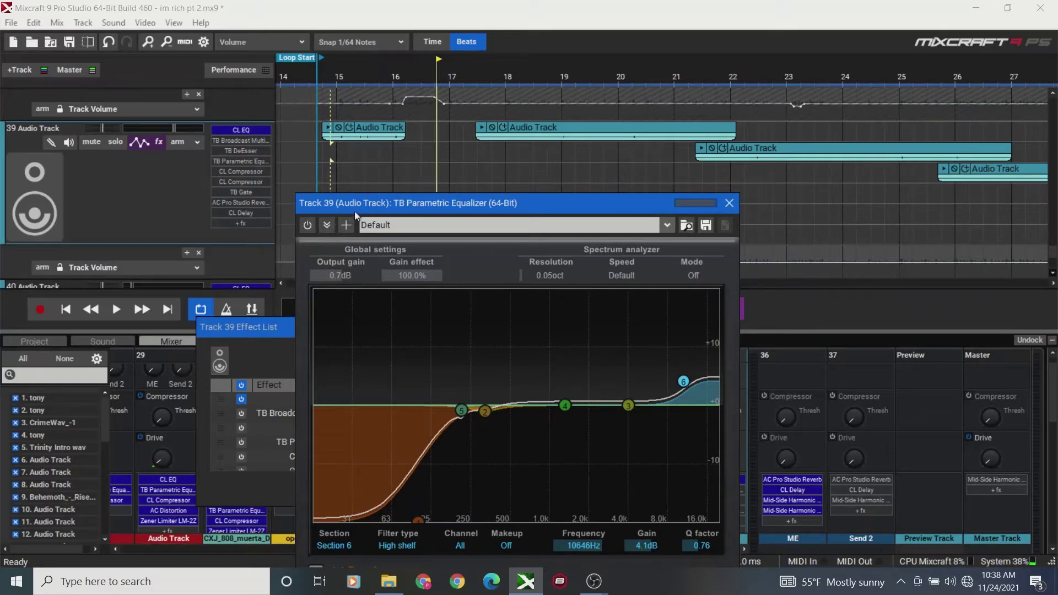
left_click_drag(346, 209, 368, 236)
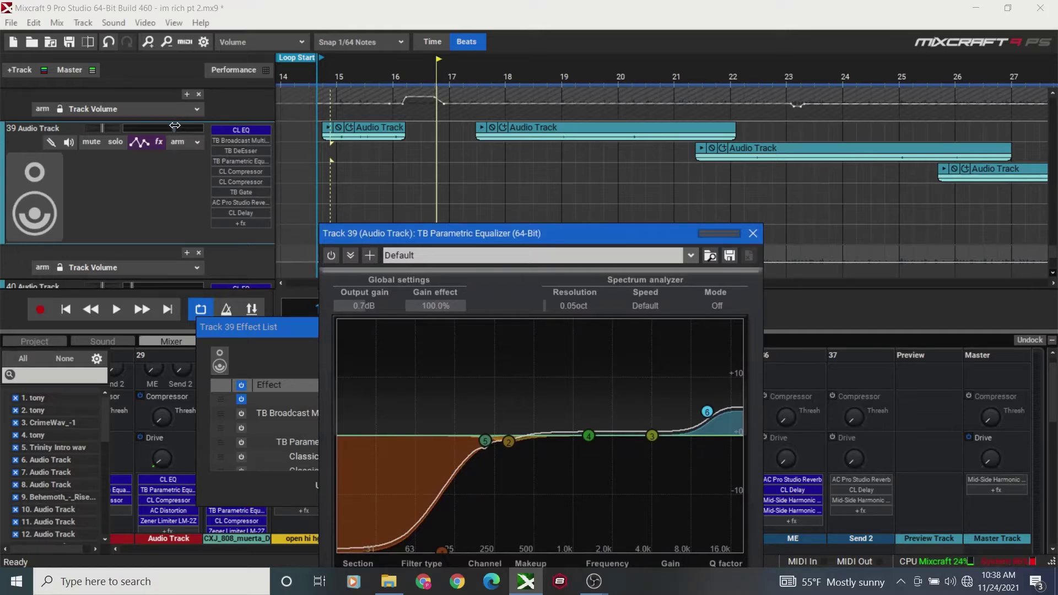
mouse_move(174, 127)
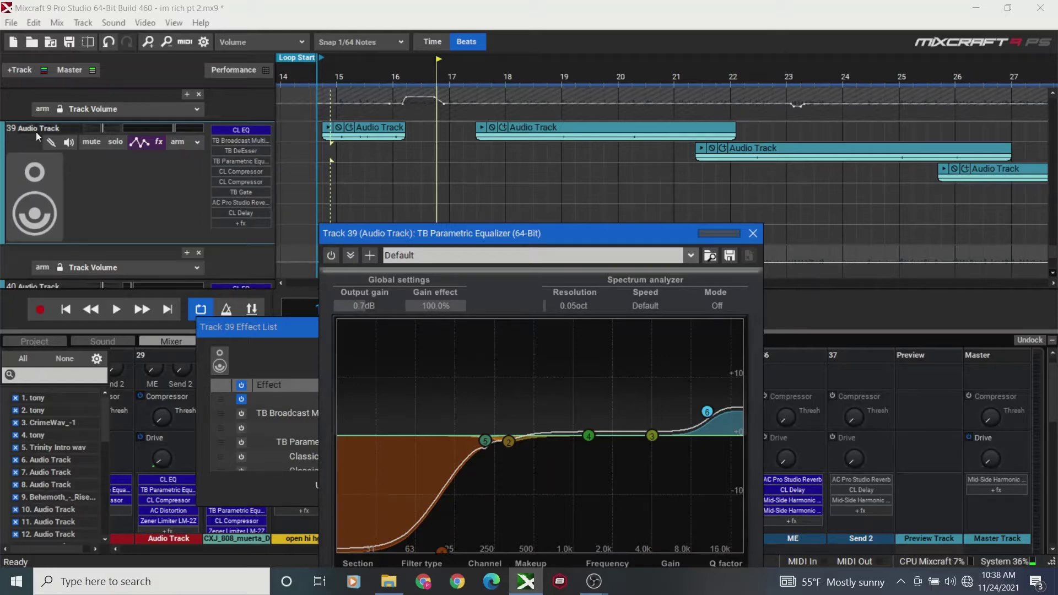
left_click_drag(401, 236, 398, 162)
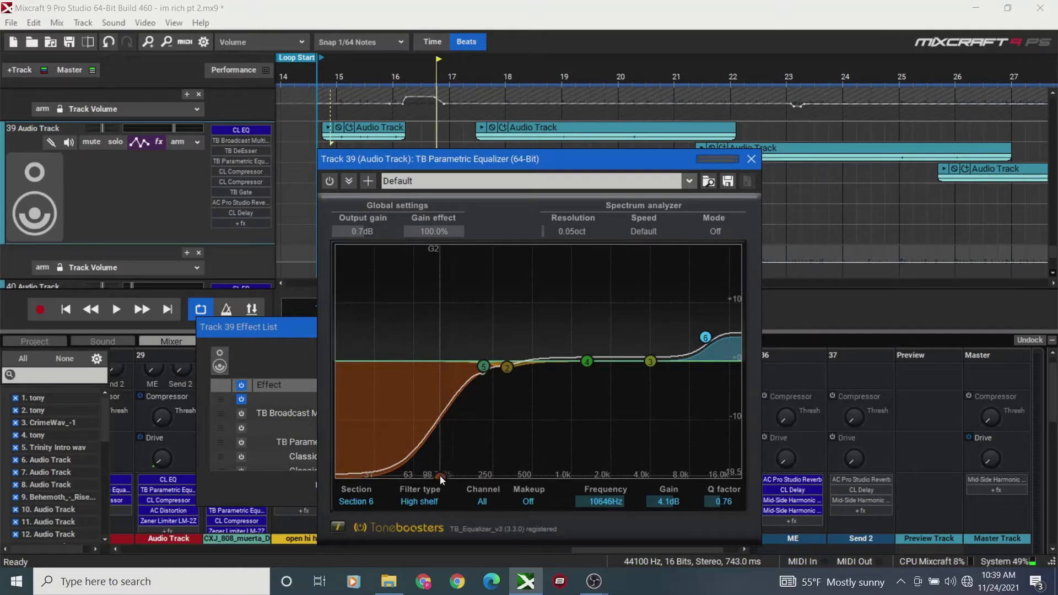
left_click_drag(441, 477, 390, 362)
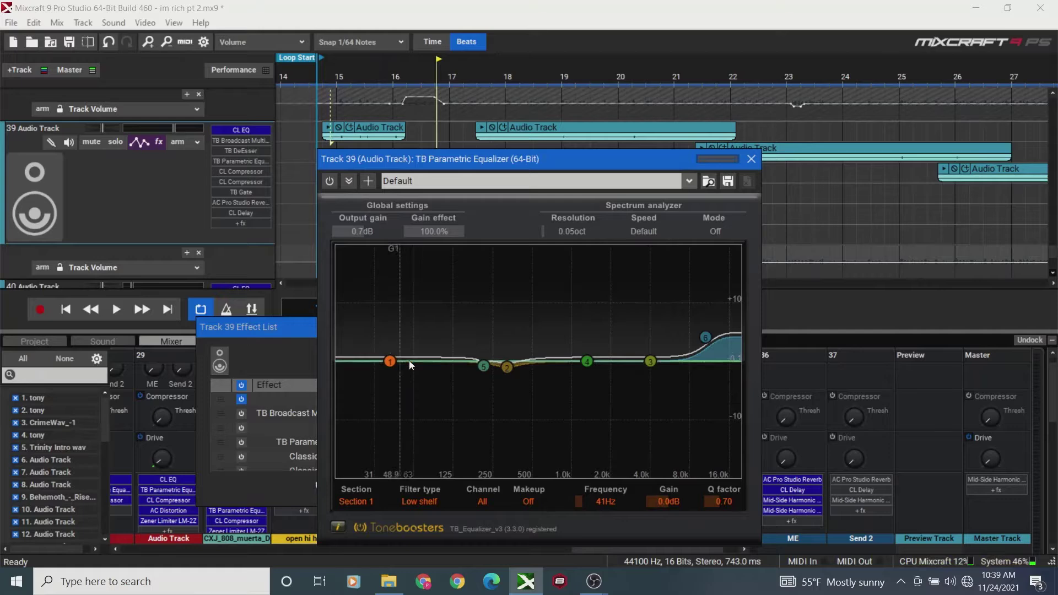
left_click_drag(508, 363, 508, 361)
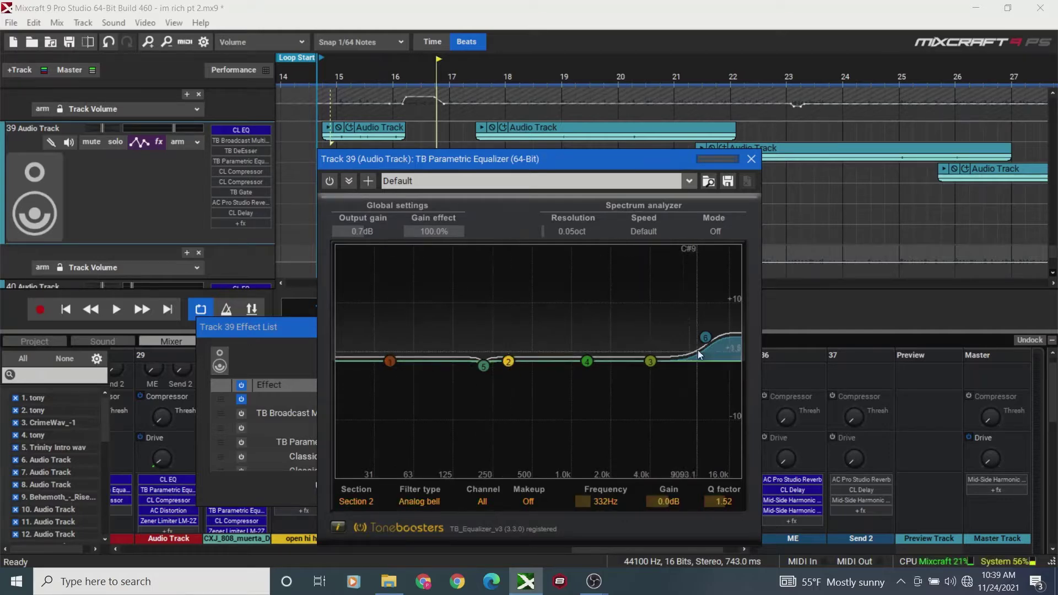
left_click_drag(705, 340, 704, 361)
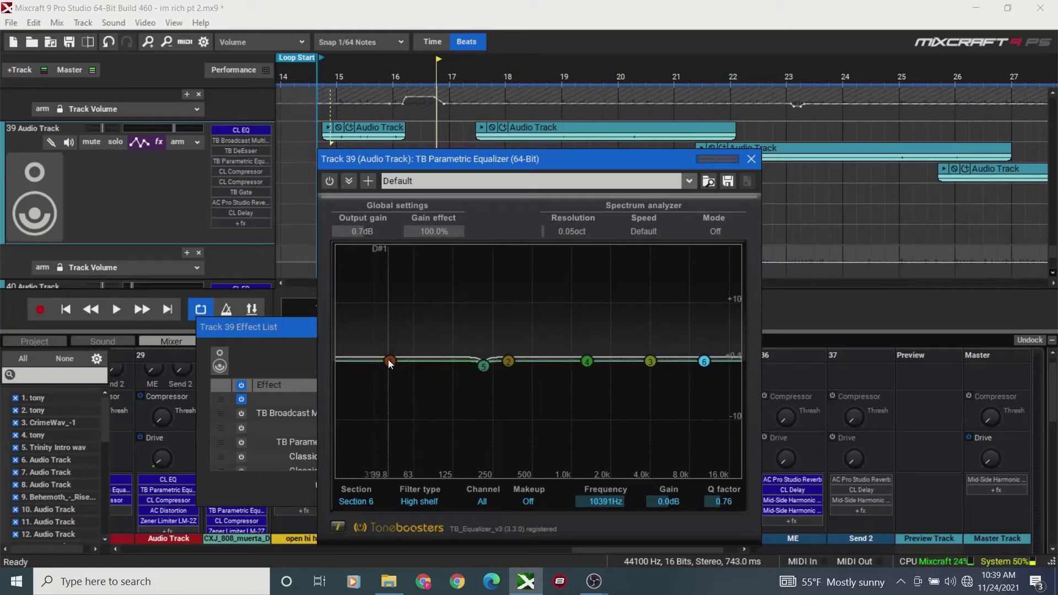
- Return the playhead to the project start and bring track 39's clips from bar 14 into view beside the equalizer window
left_click_drag(402, 161, 480, 157)
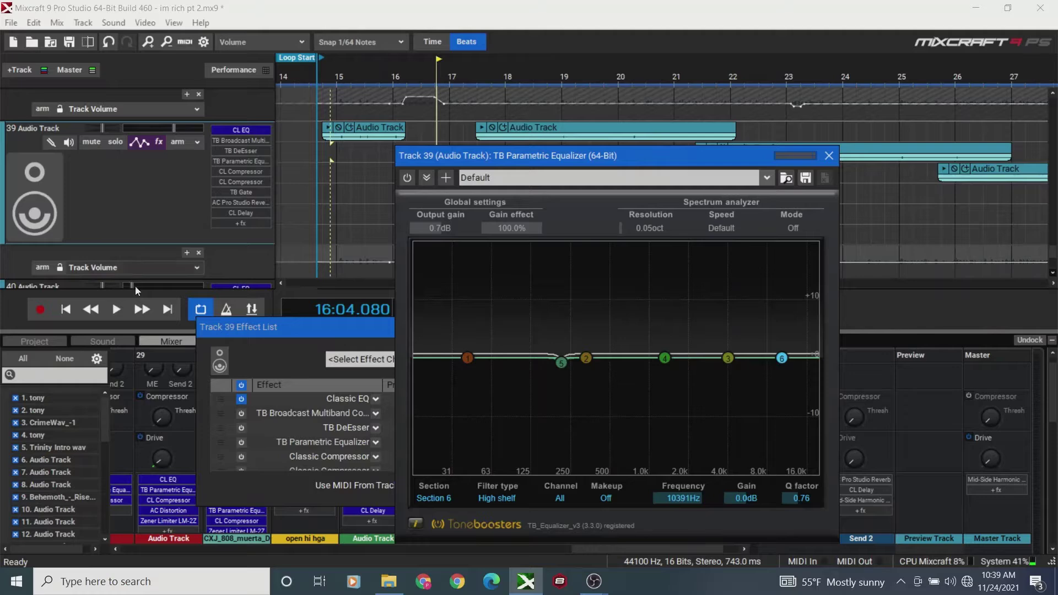
left_click(65, 309)
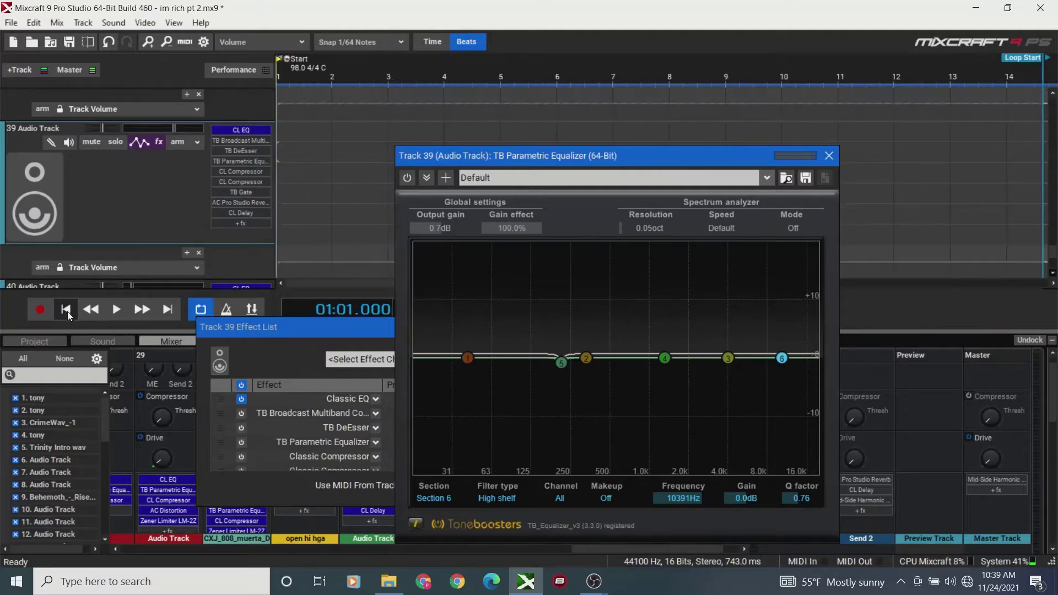
left_click_drag(457, 158, 438, 332)
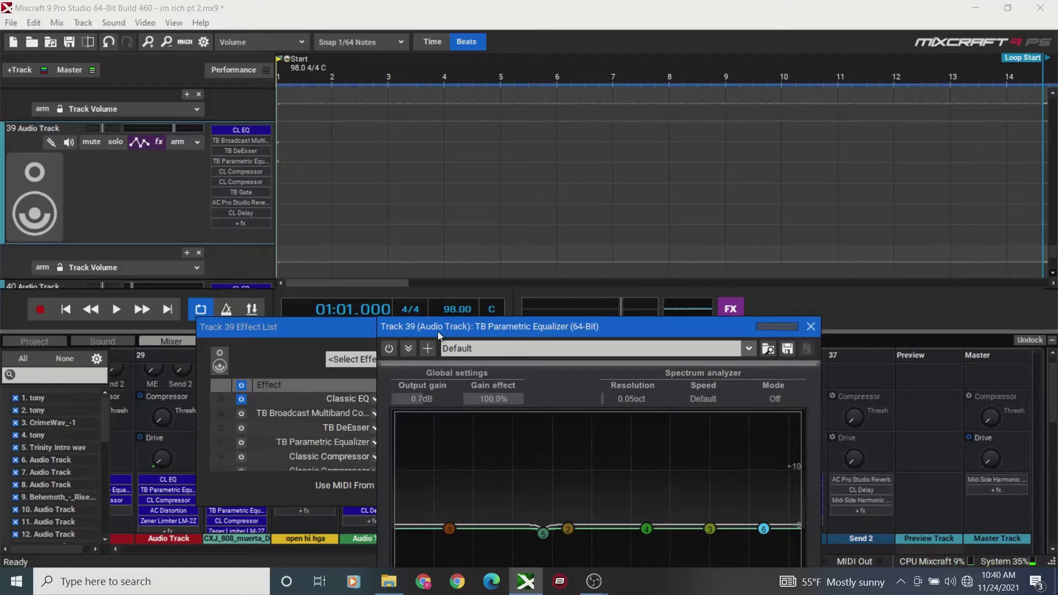
left_click_drag(448, 331, 459, 278)
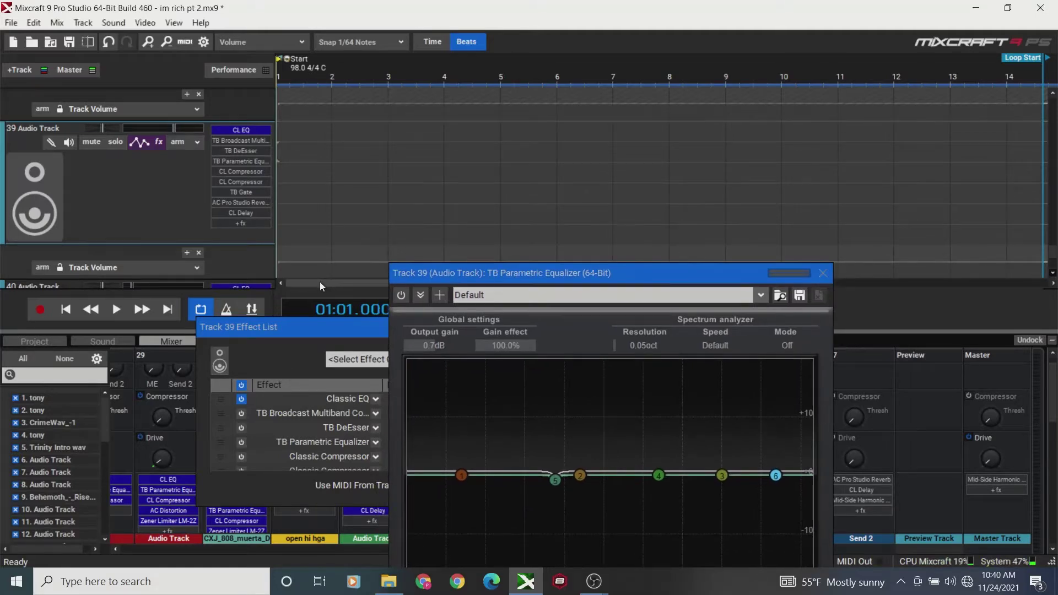
mouse_move(319, 282)
left_mouse_down()
mouse_move(433, 297)
mouse_move(398, 295)
mouse_move(425, 296)
mouse_move(441, 274)
mouse_move(475, 281)
left_mouse_up()
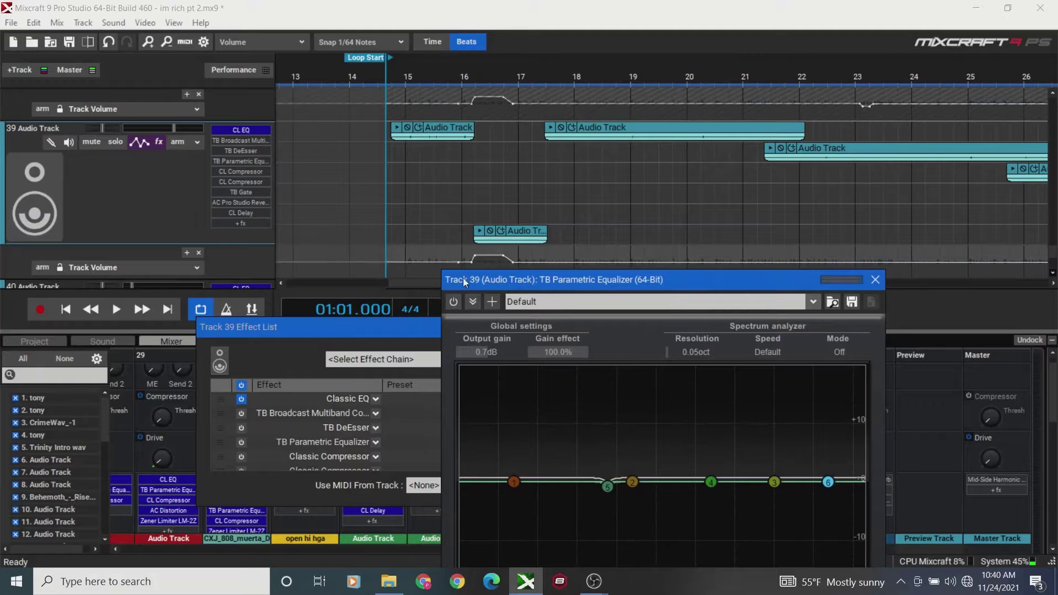
left_click_drag(406, 282, 411, 282)
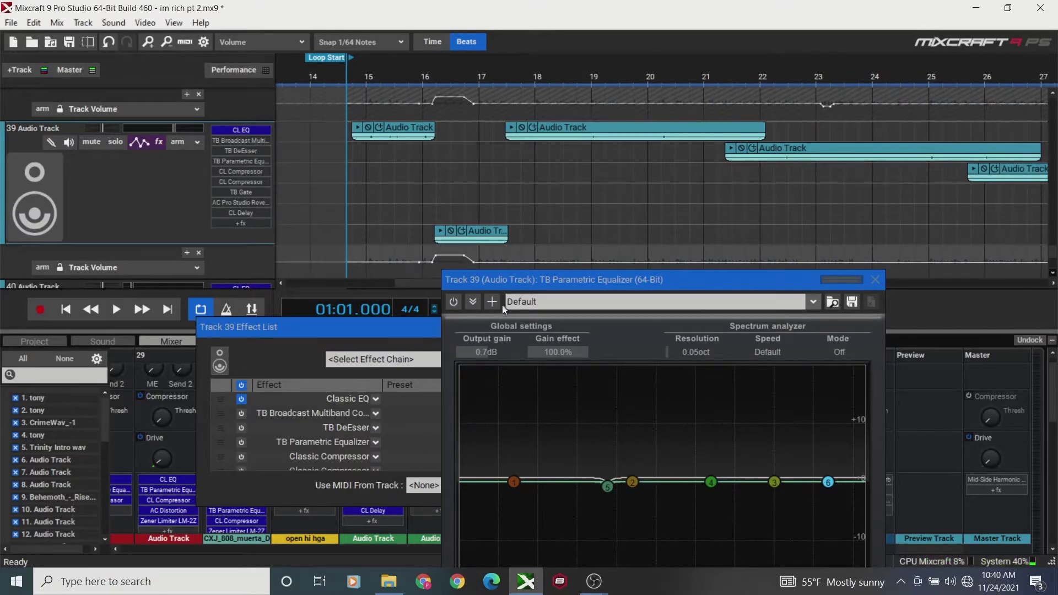
left_click_drag(495, 282, 528, 139)
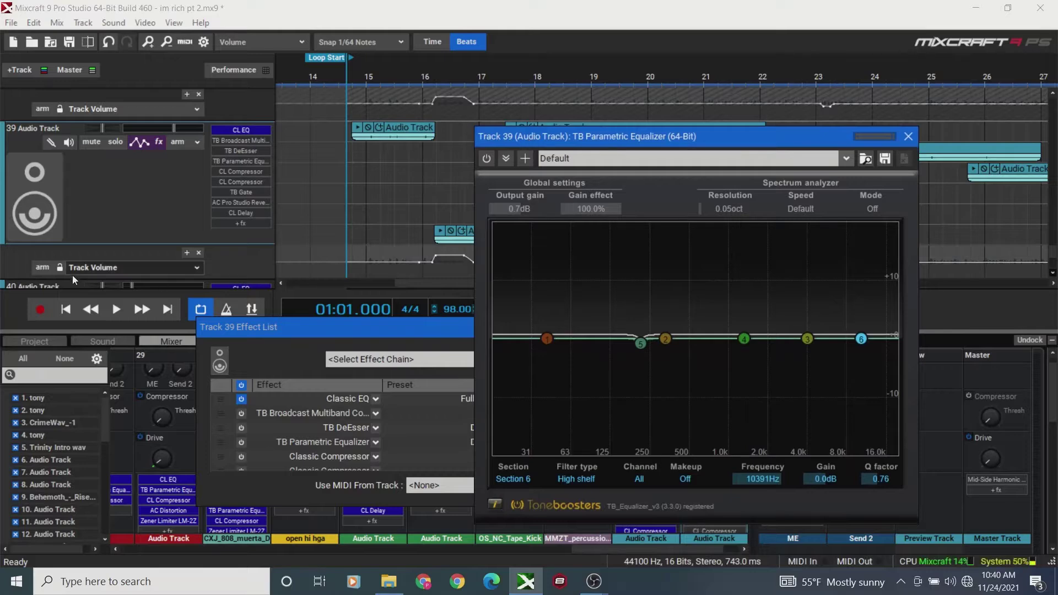
- Try cutting section 1 of the switched-off TB Parametric Equalizer to -20.0 dB at about 301 Hz during playback, and flatten it at about 34 Hz
left_click(66, 312)
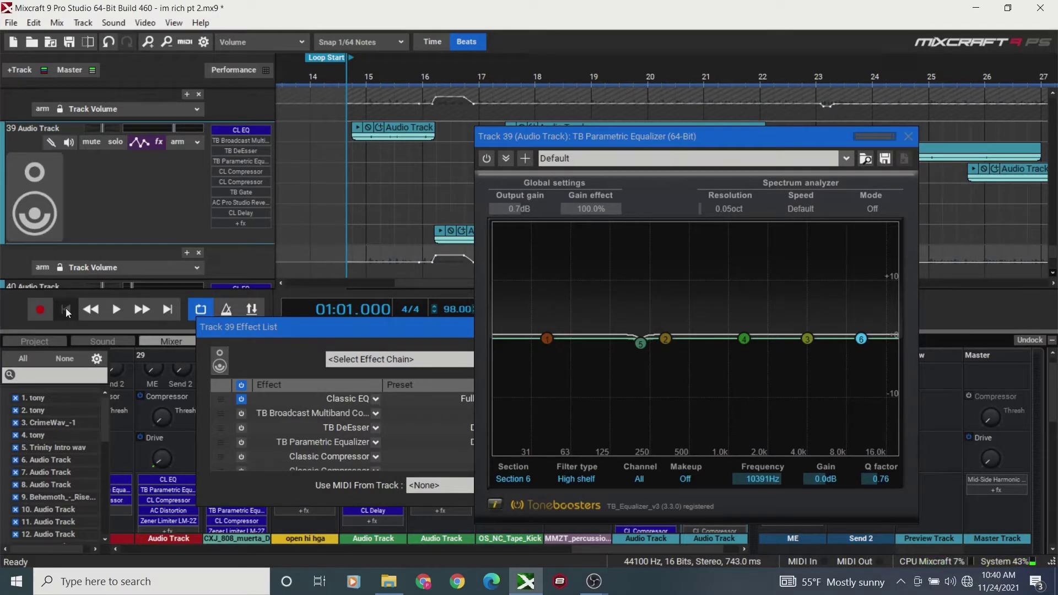
left_click(116, 309)
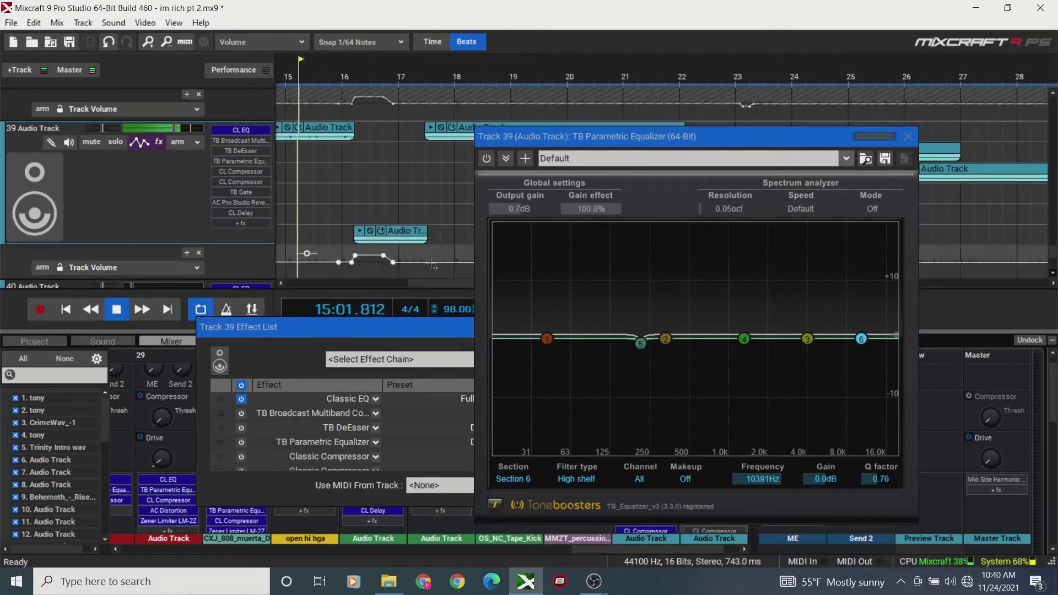
left_click_drag(547, 338, 660, 555)
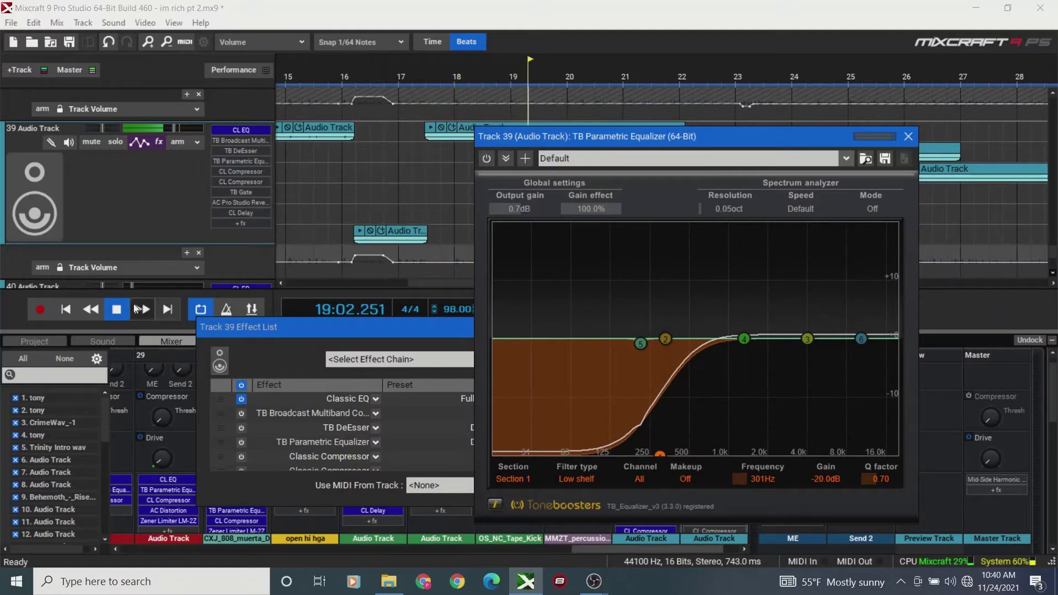
left_click(117, 309)
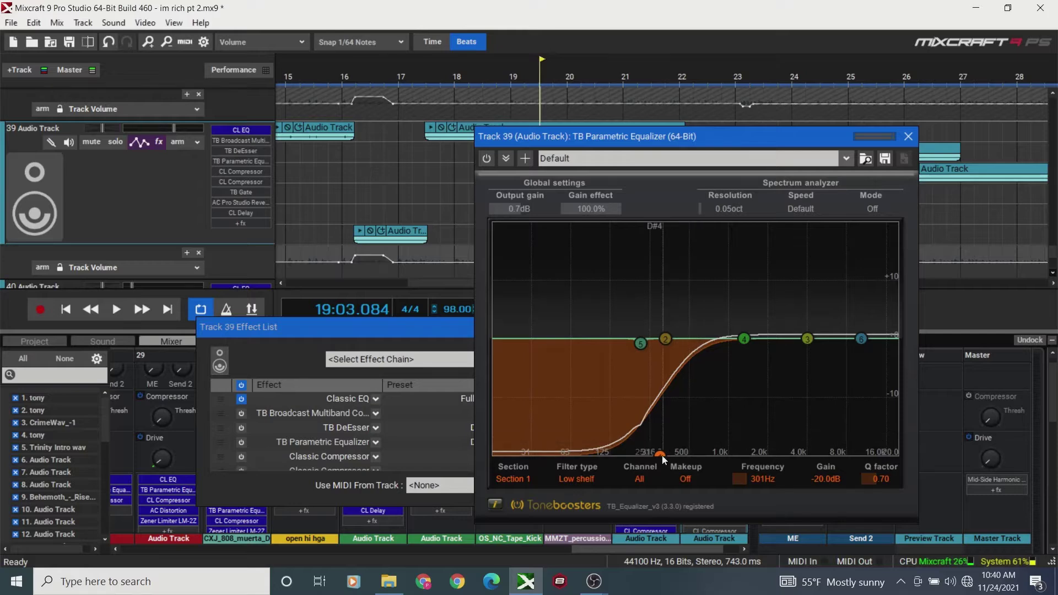
left_click_drag(661, 456, 535, 339)
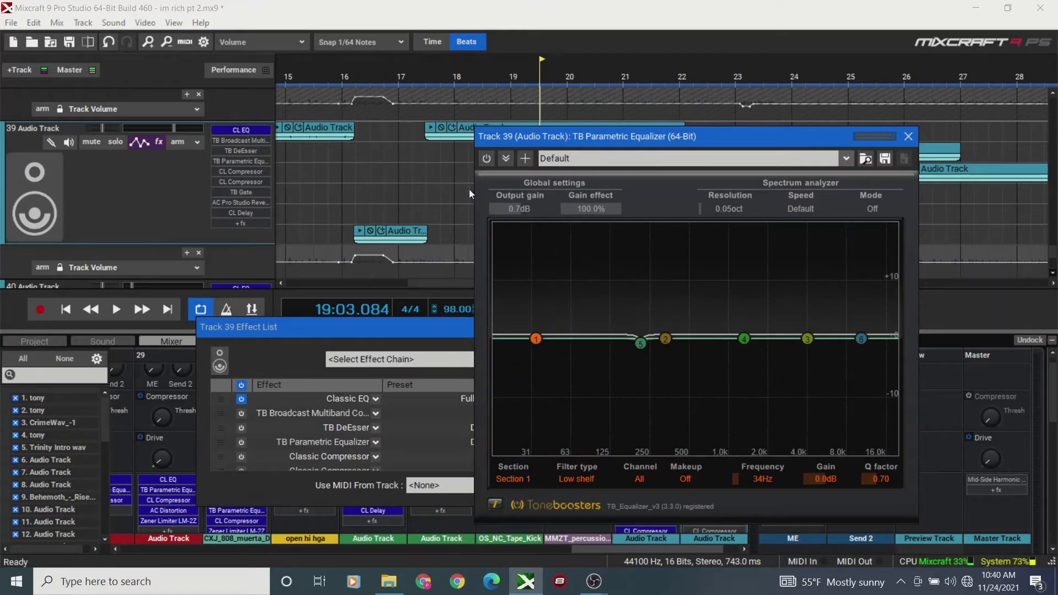
- Switch on track 39's TB Parametric Equalizer and cut section 1 to -20.0 dB at about 65 Hz while playing from the loop start
left_click(485, 158)
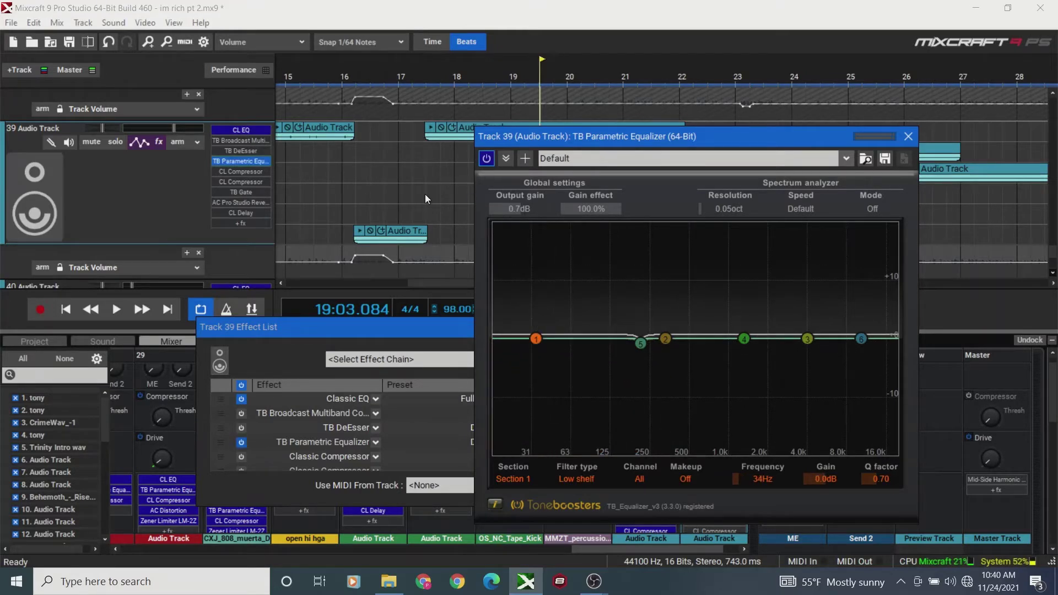
left_click(65, 309)
key("space")
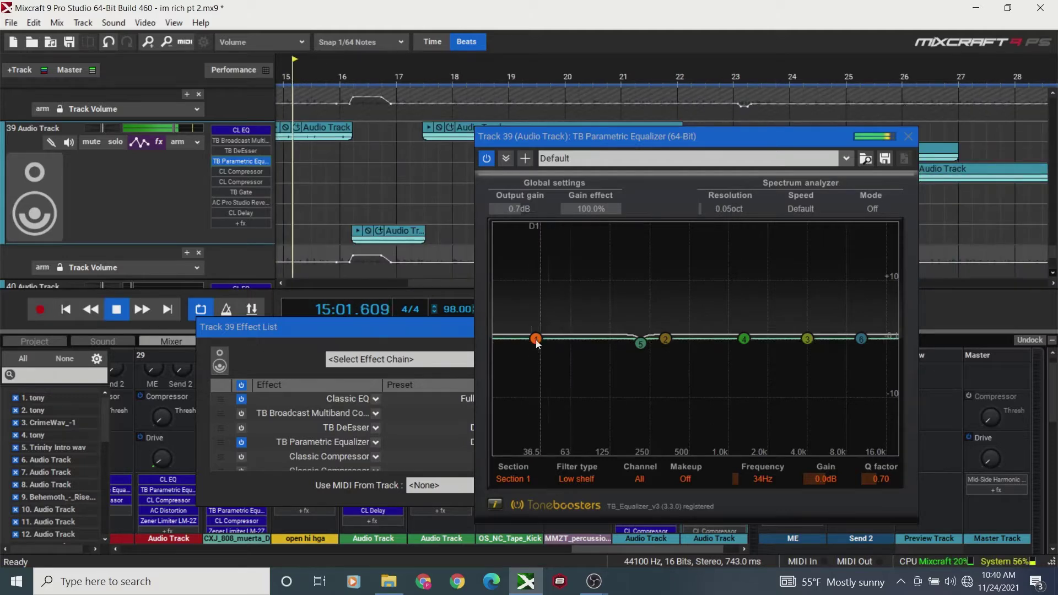
left_click_drag(537, 342, 573, 592)
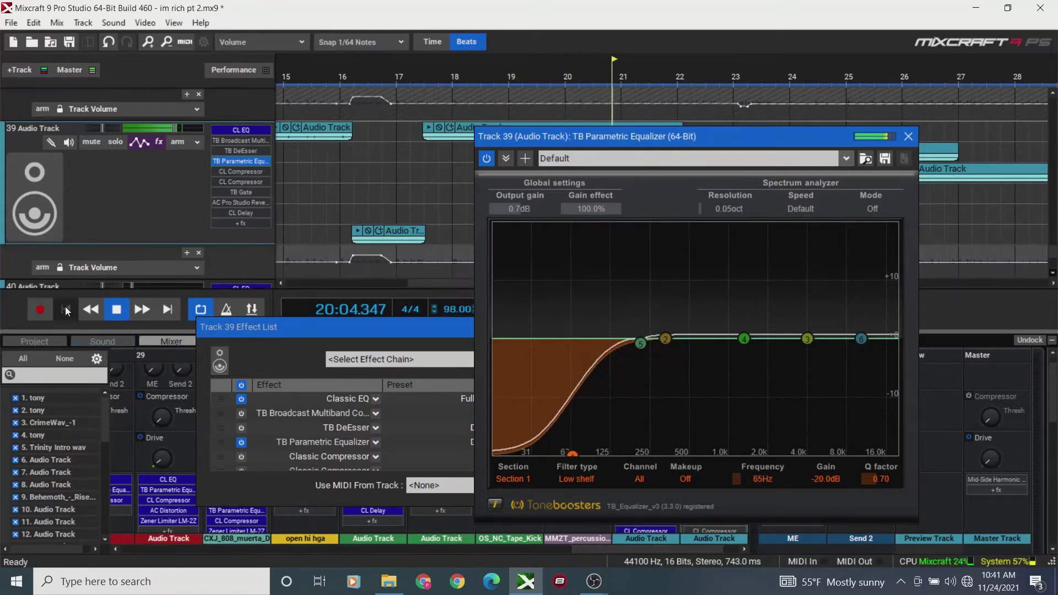
- Shift section 1's -20.0 dB low-shelf cut to about 56 Hz and to about 77 Hz during playback, stopping just before bar 23
left_click_drag(571, 454, 564, 520)
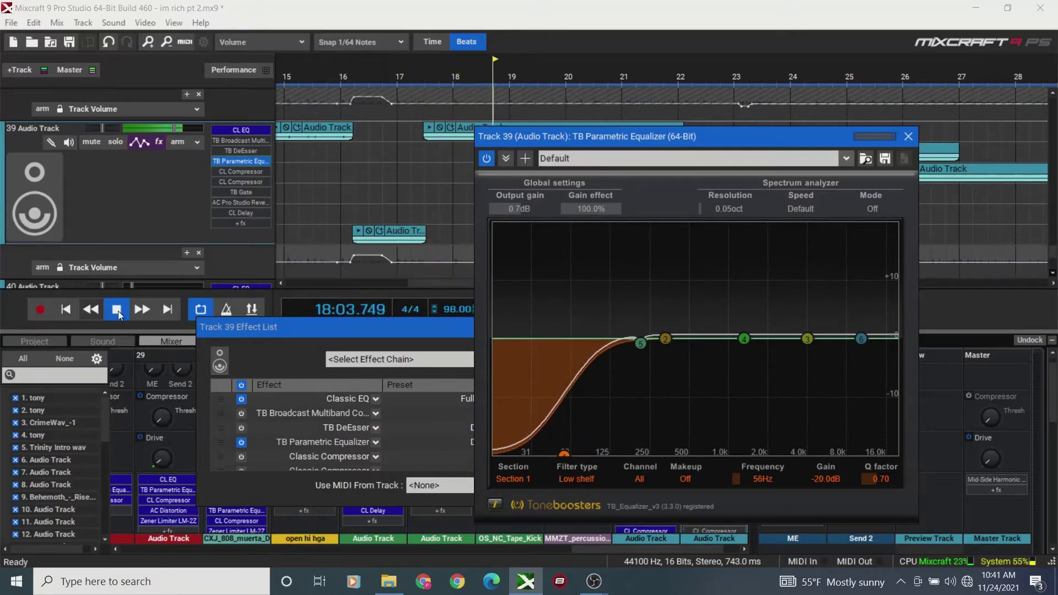
left_click_drag(564, 455, 583, 487)
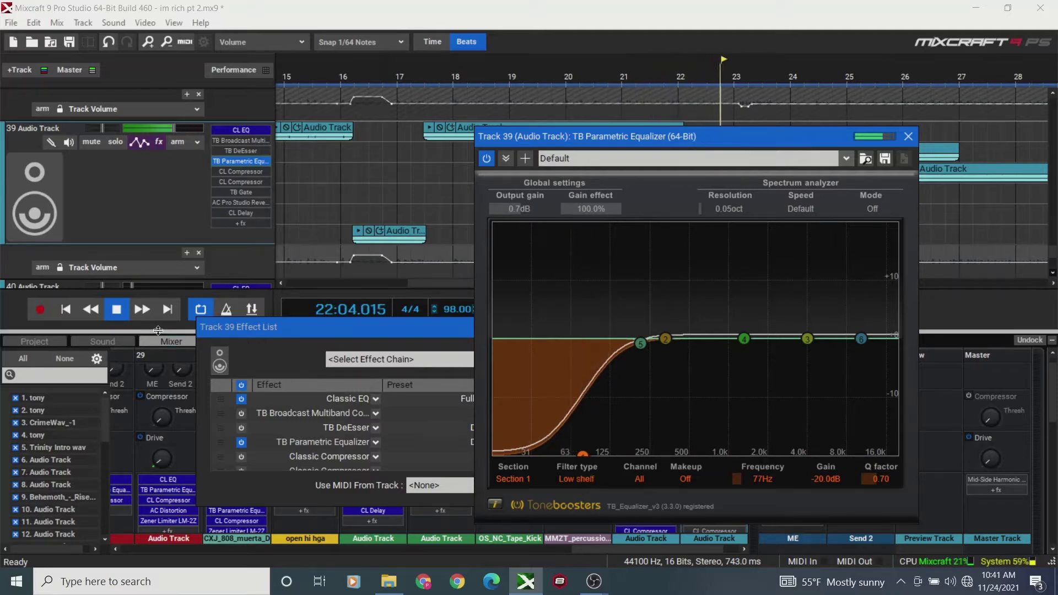
left_click(116, 315)
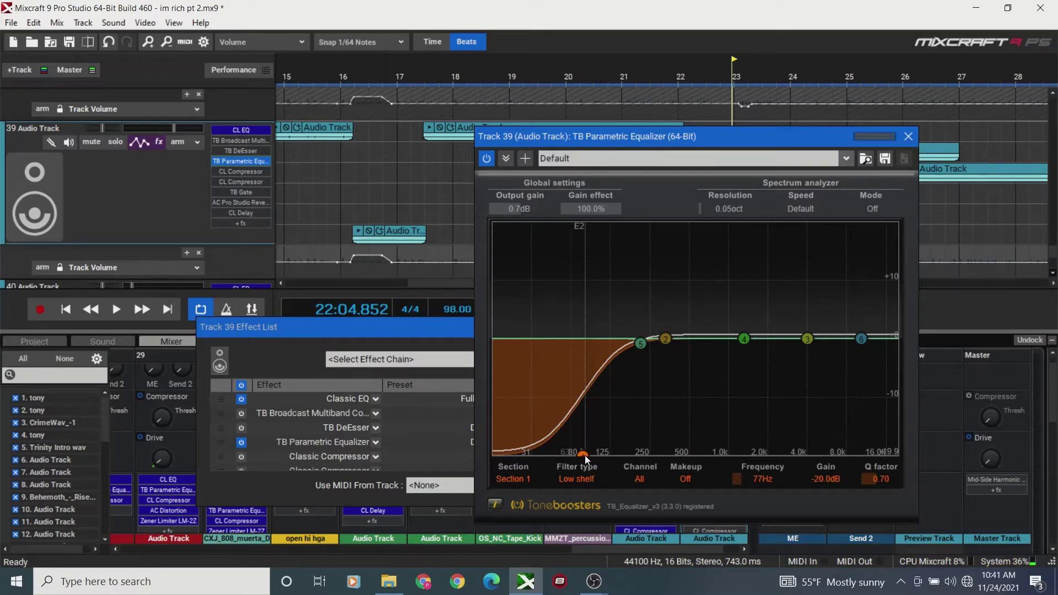
mouse_move(584, 457)
left_mouse_down()
mouse_move(569, 461)
mouse_move(581, 465)
left_mouse_up()
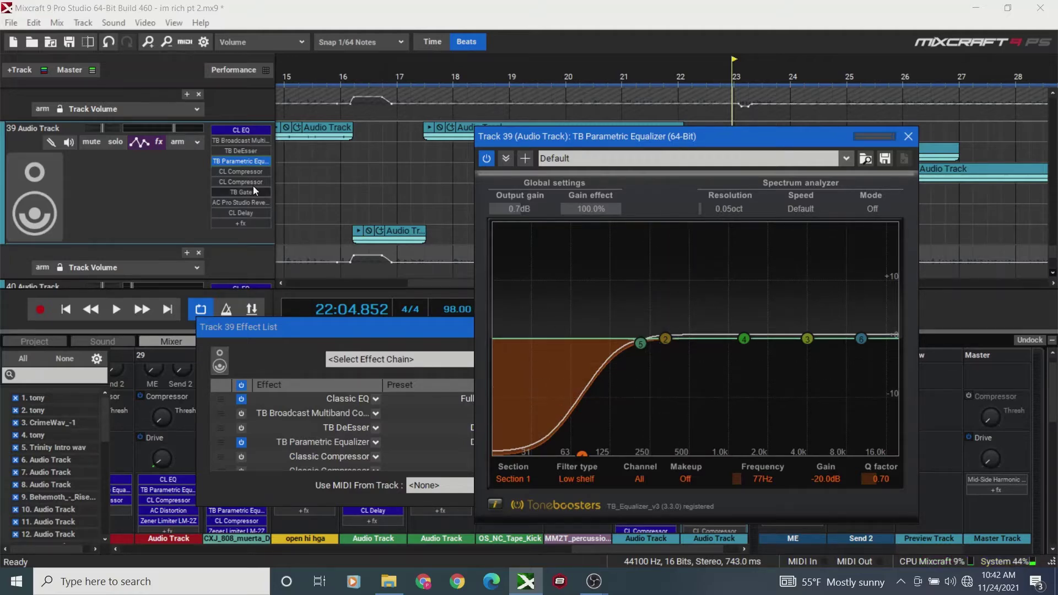
- Flatten section 1 of track 39's equalizer at about 75 Hz and bring it back to -20.0 dB at about 73 Hz
left_click(164, 46)
left_click(164, 46)
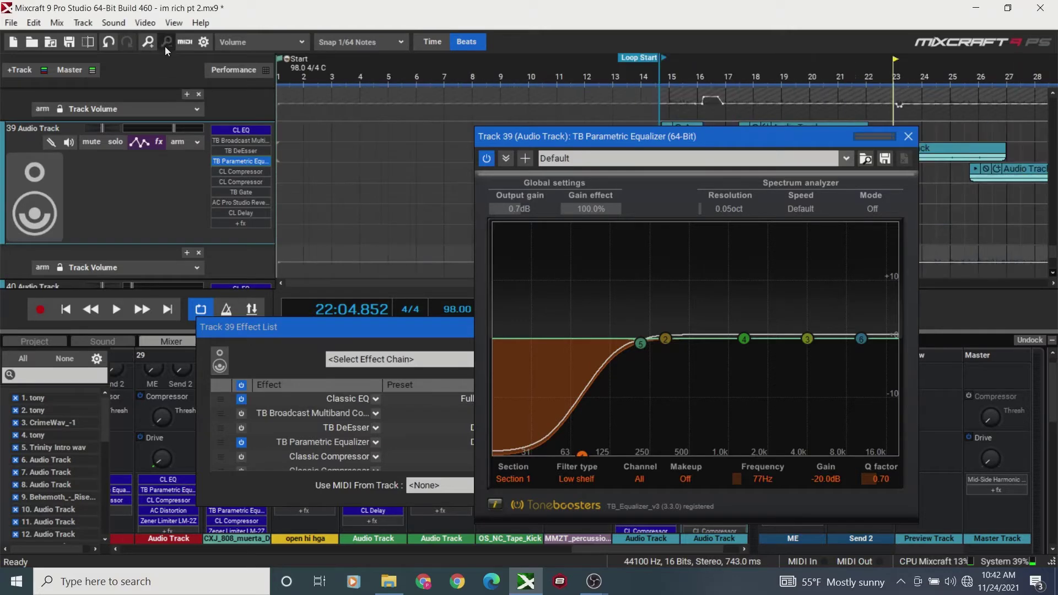
left_click(164, 47)
left_click_drag(686, 132, 718, 192)
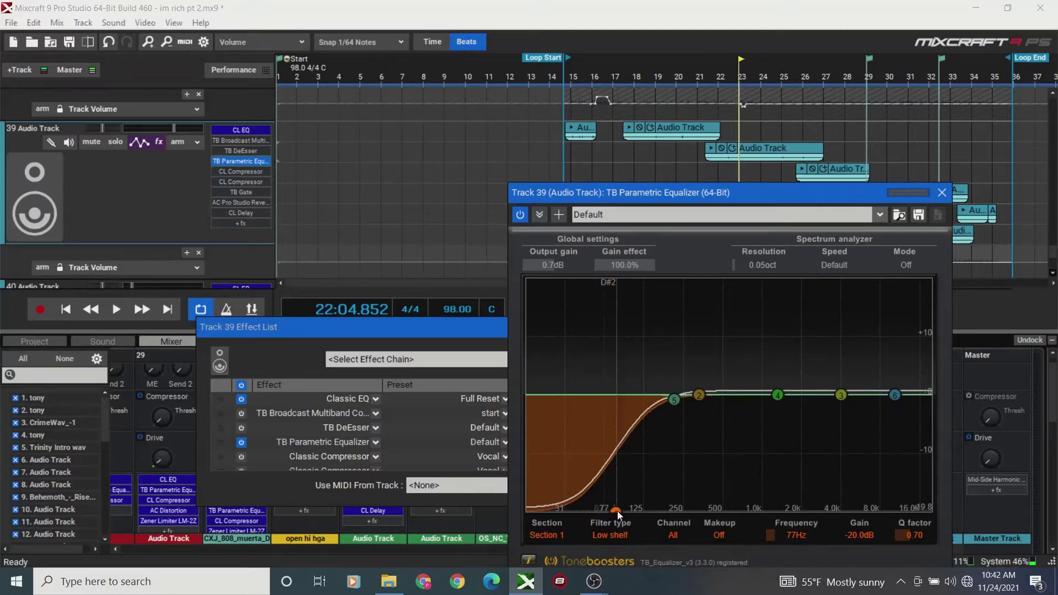
left_click_drag(616, 511, 613, 397)
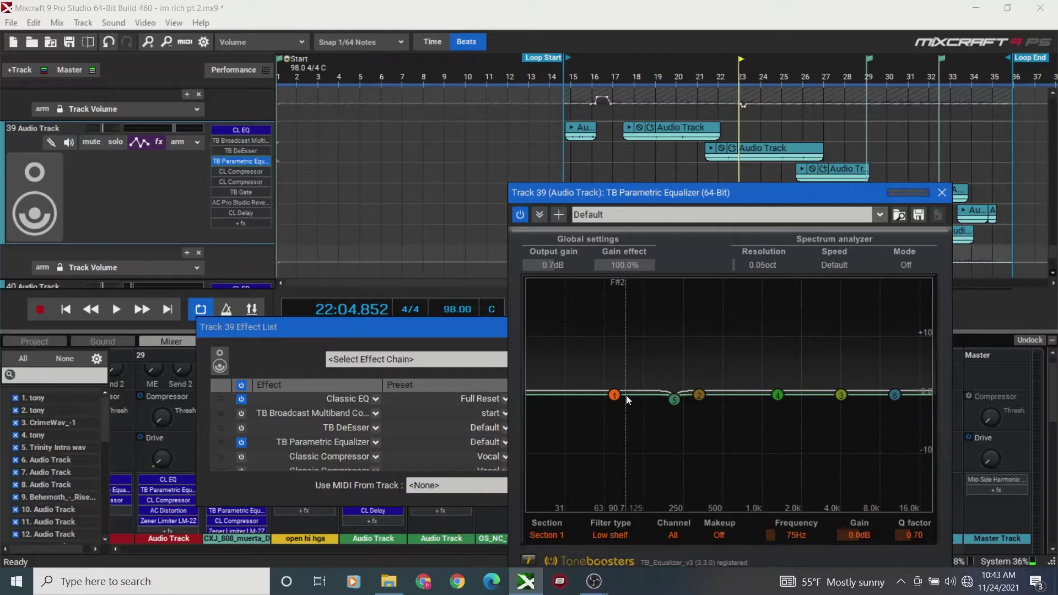
mouse_move(608, 396)
left_mouse_down()
mouse_move(543, 480)
mouse_move(579, 551)
mouse_move(619, 592)
mouse_move(586, 483)
mouse_move(583, 529)
mouse_move(606, 536)
mouse_move(616, 517)
left_mouse_up()
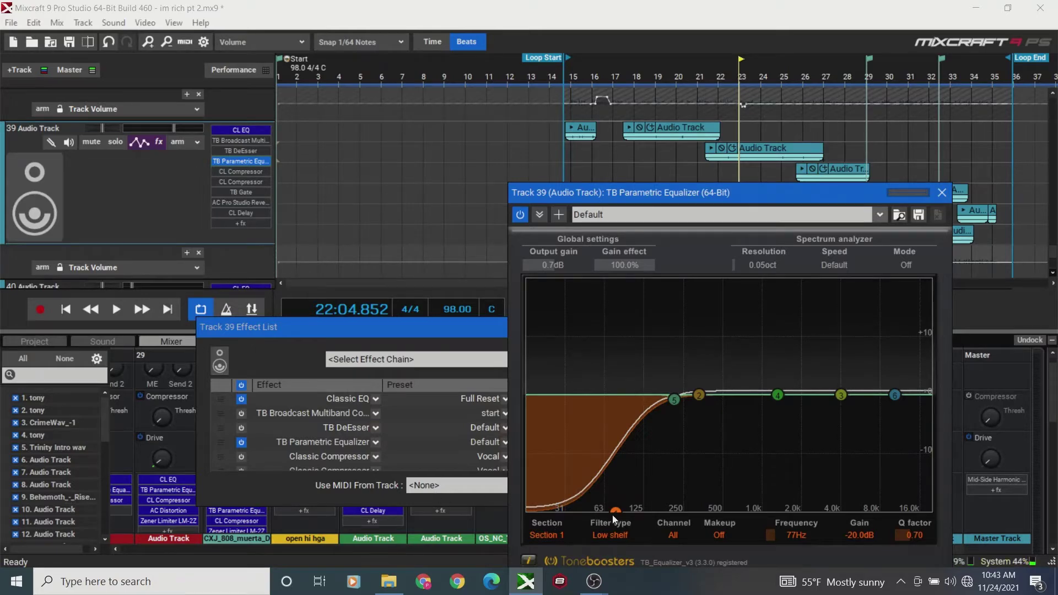
left_click_drag(613, 514, 612, 512)
- Play the song from the loop start until nearly bar 16 with section 1's low cut active
left_click(66, 309)
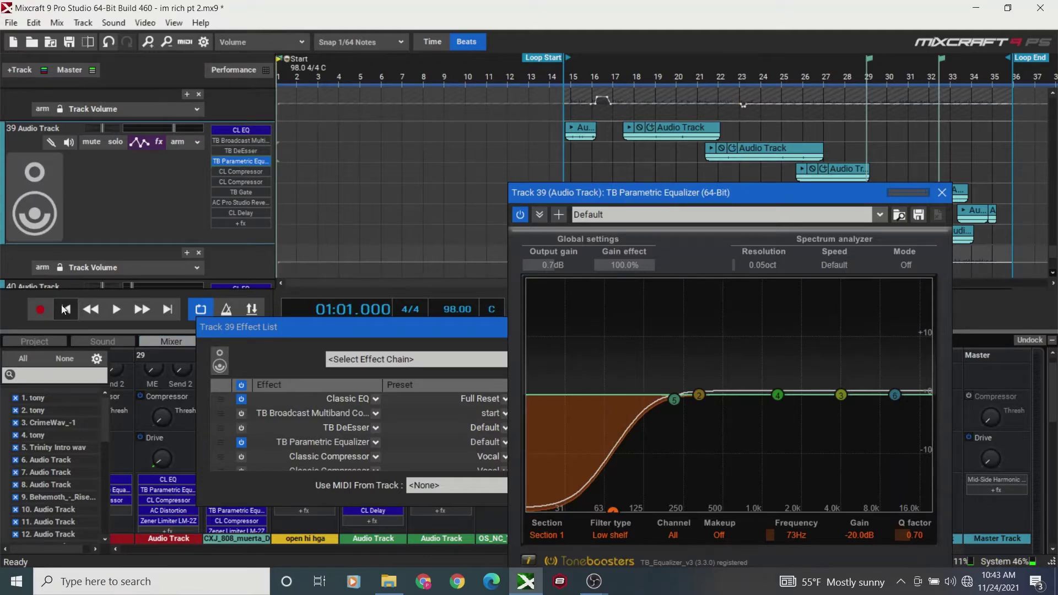
key("space")
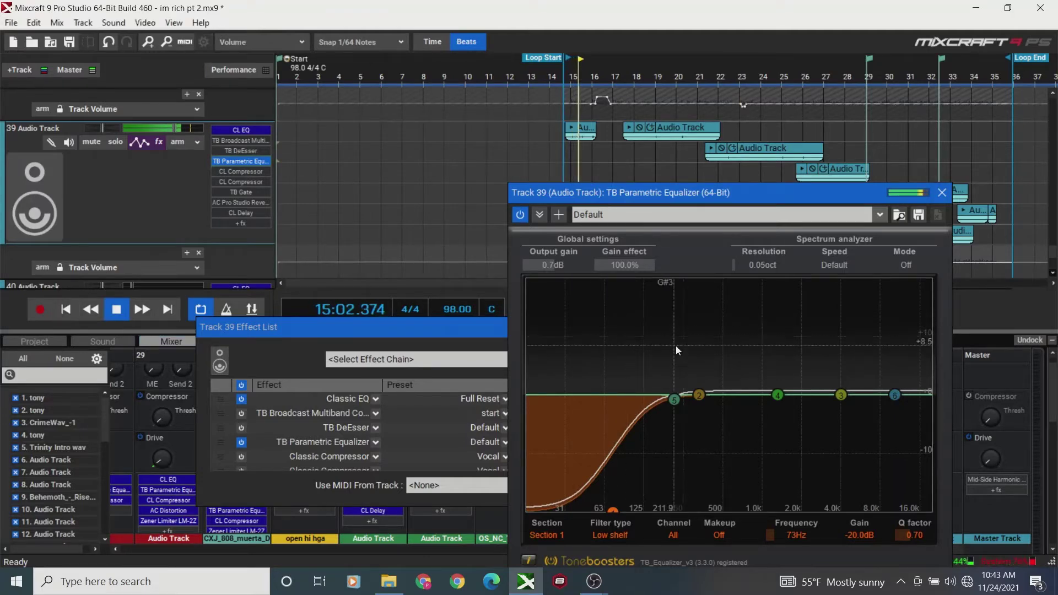
key("space")
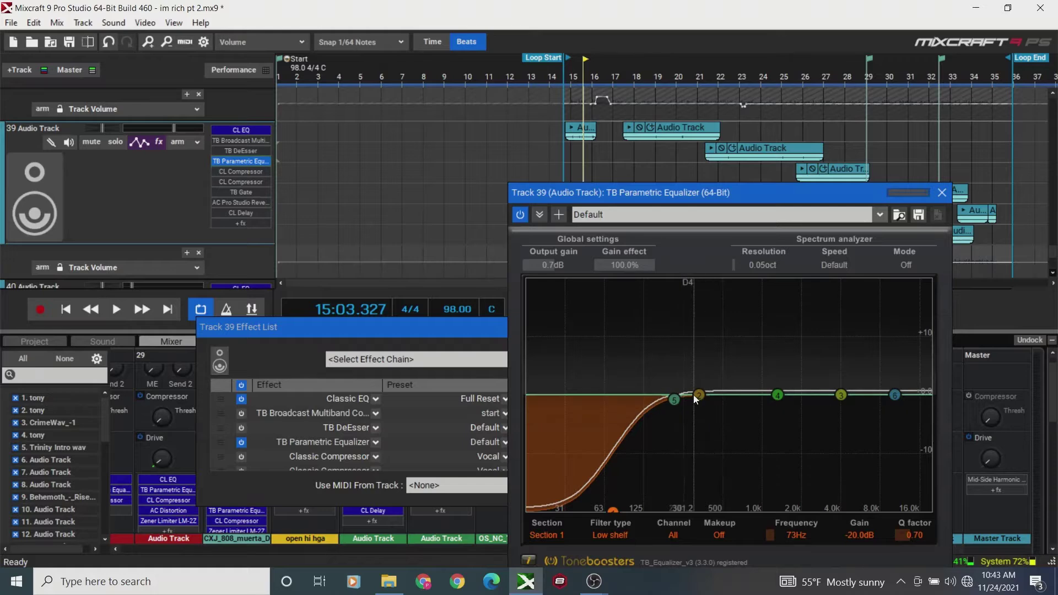
- Try boosting section 2 to 20.0 dB at about 455 Hz and 18.1 dB at about 418 Hz, and flatten it during playback at about 357 Hz
left_click_drag(696, 397, 717, 241)
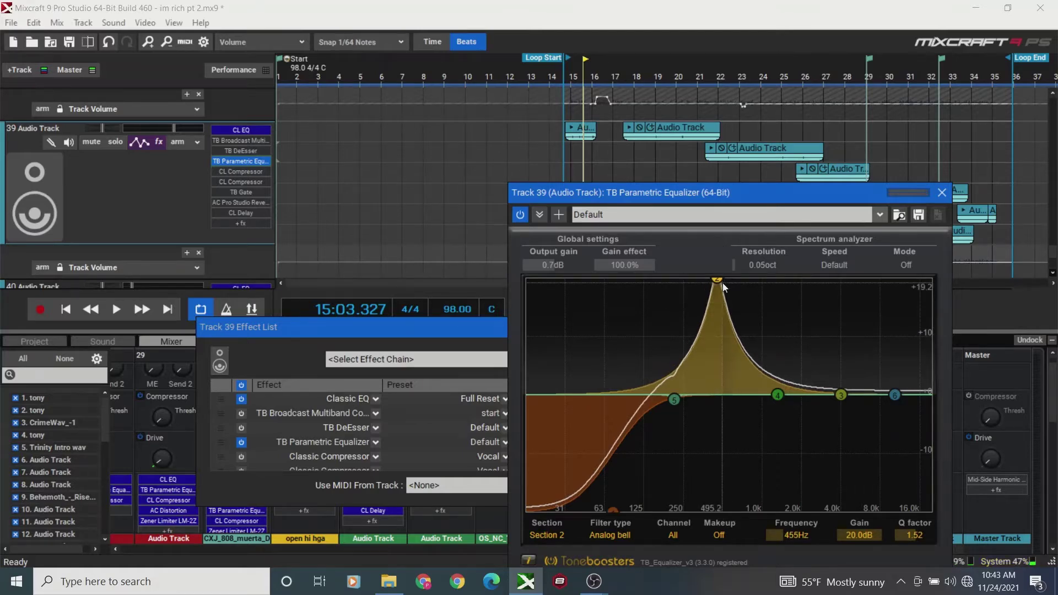
mouse_move(719, 281)
left_mouse_down()
mouse_move(686, 284)
mouse_move(732, 287)
mouse_move(711, 289)
left_mouse_up()
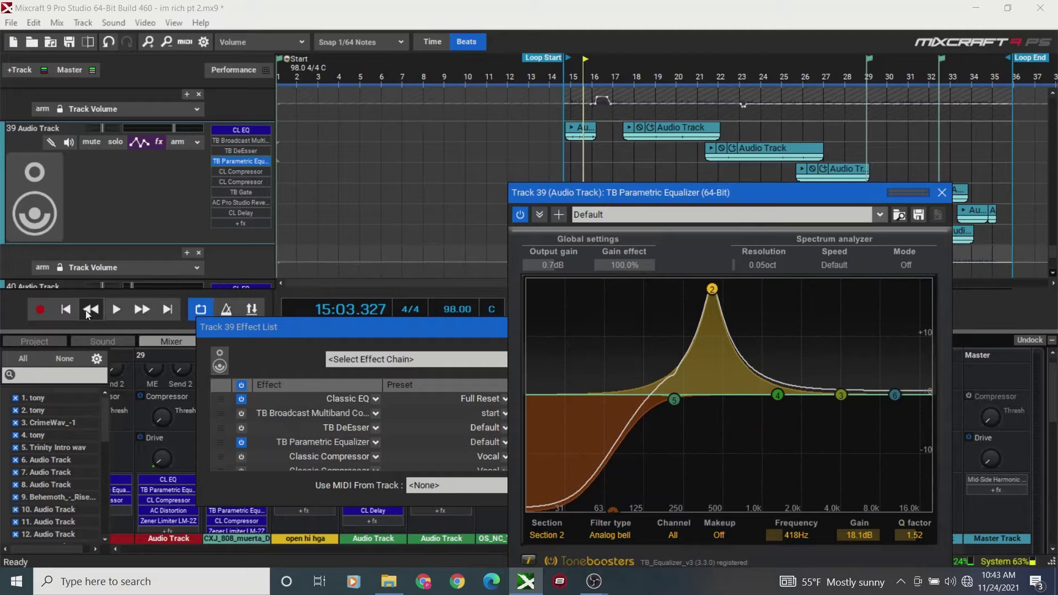
key("space")
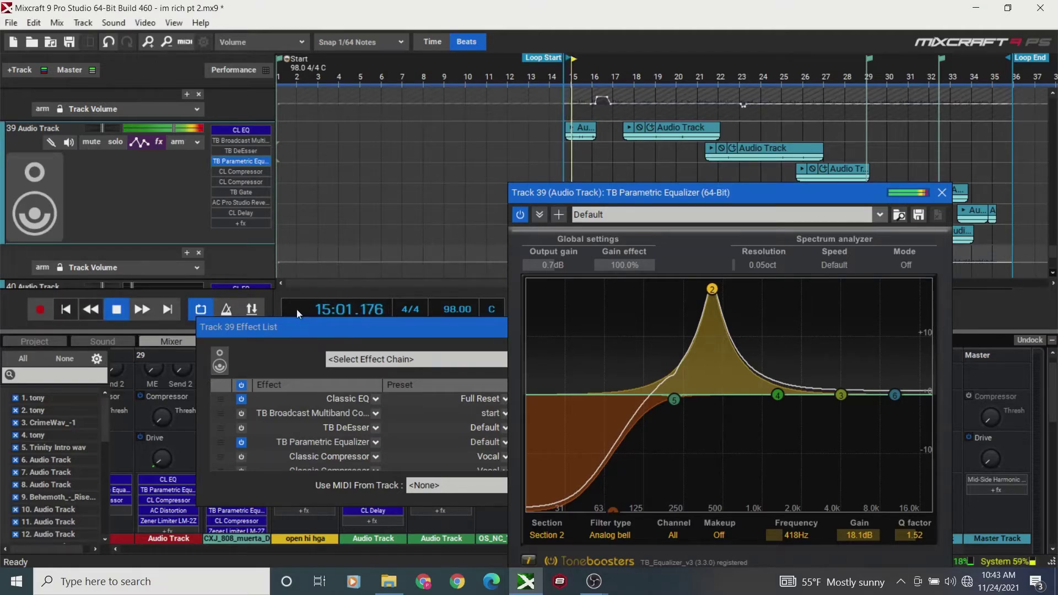
left_click_drag(711, 289, 704, 398)
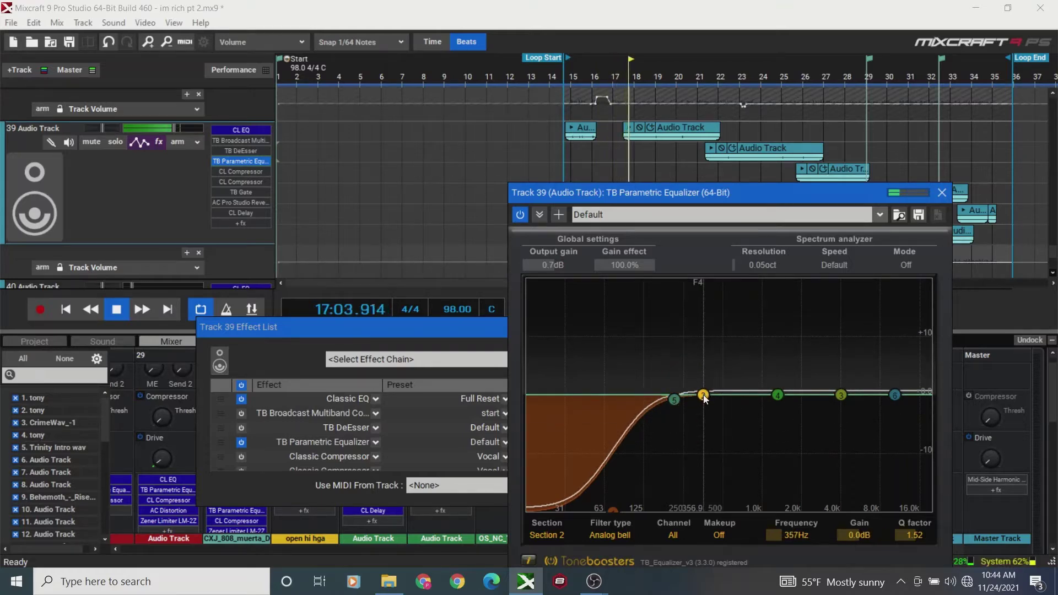
- Solo track 39 and lower section 2 of its equalizer to -1.2 dB at about 336 Hz during playback, stopping near bar 24
left_click(116, 309)
left_click(111, 143)
key("space")
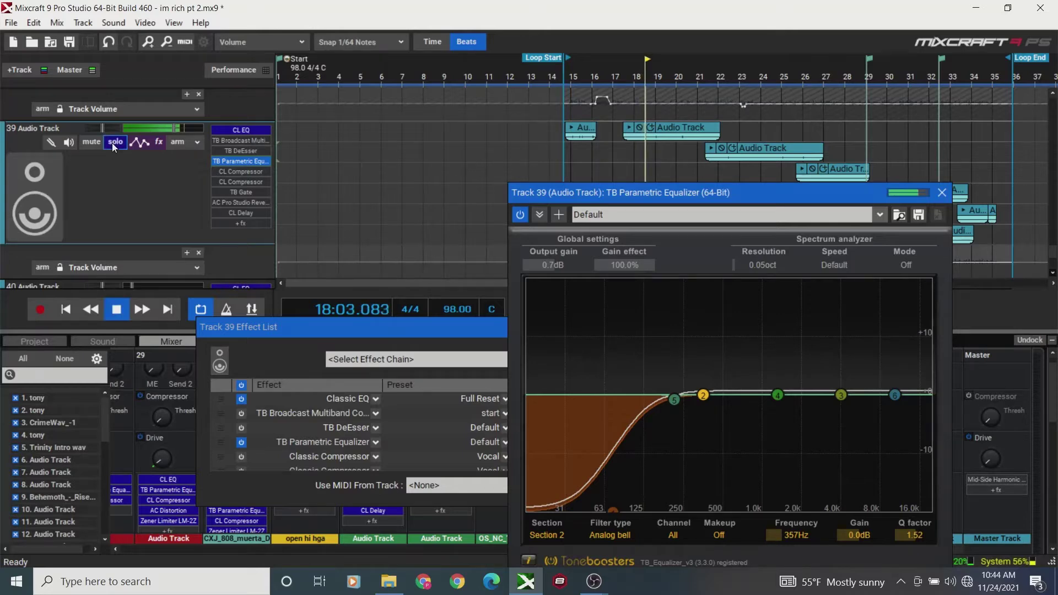
mouse_move(702, 395)
left_mouse_down()
mouse_move(676, 286)
mouse_move(719, 165)
mouse_move(702, 167)
mouse_move(699, 402)
left_mouse_up()
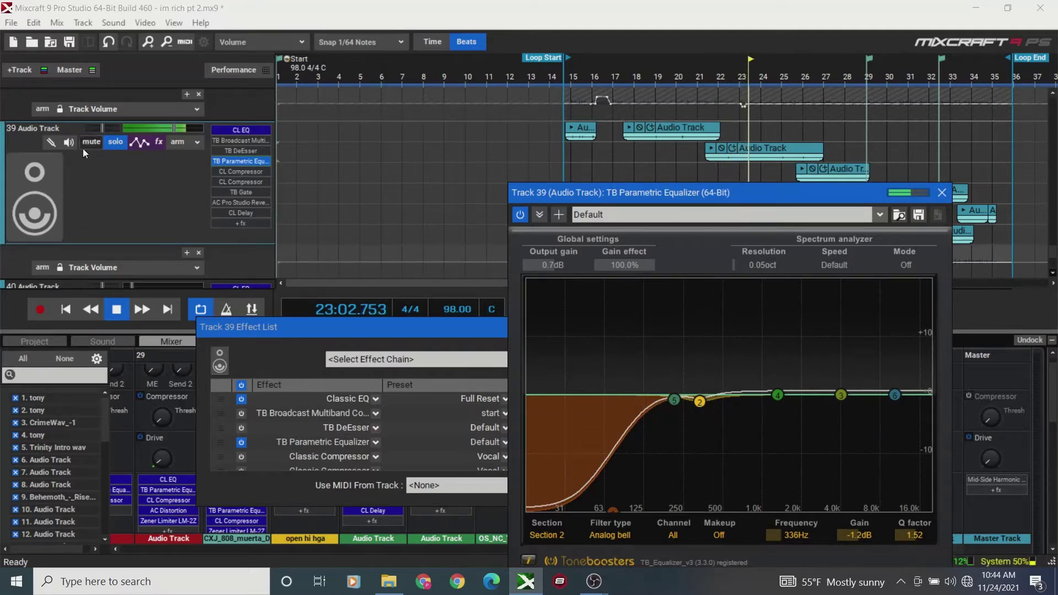
left_click(115, 317)
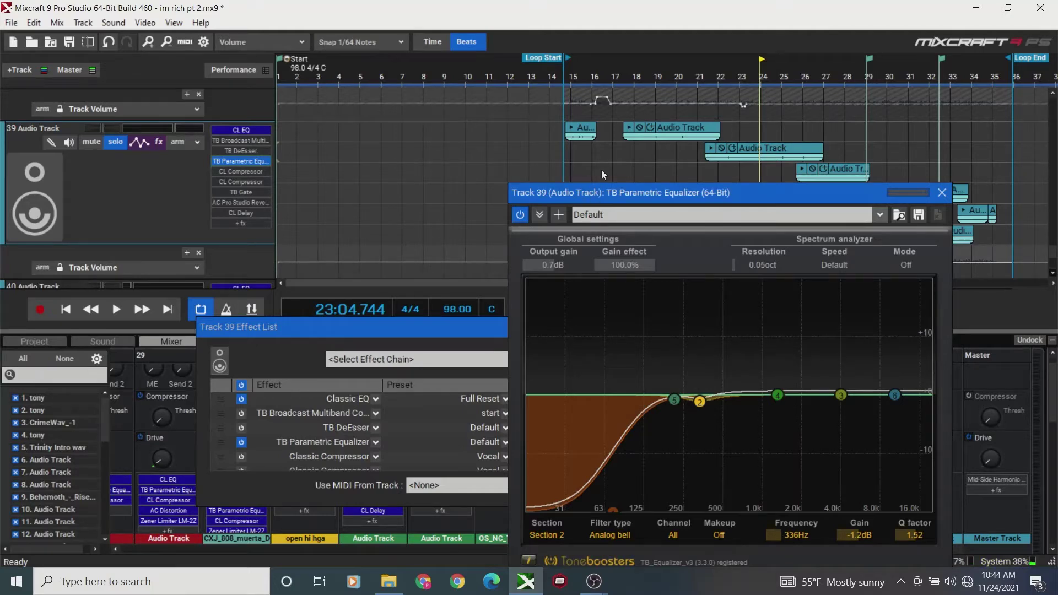
- Switch off track 39's TB Parametric Equalizer and resume soloed playback from near bar 24
left_click_drag(580, 195, 620, 223)
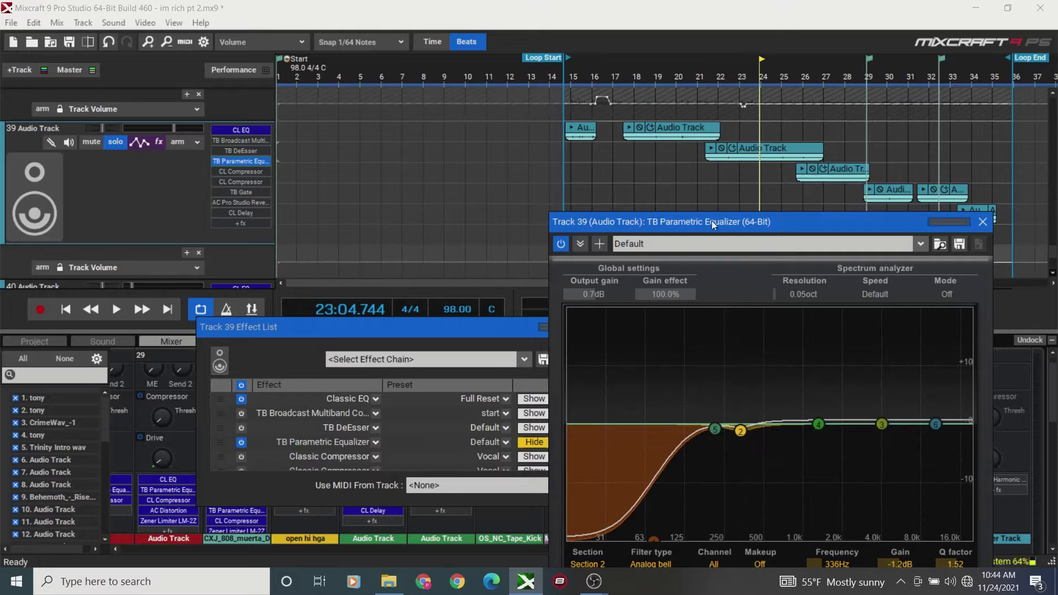
left_click_drag(708, 220, 698, 157)
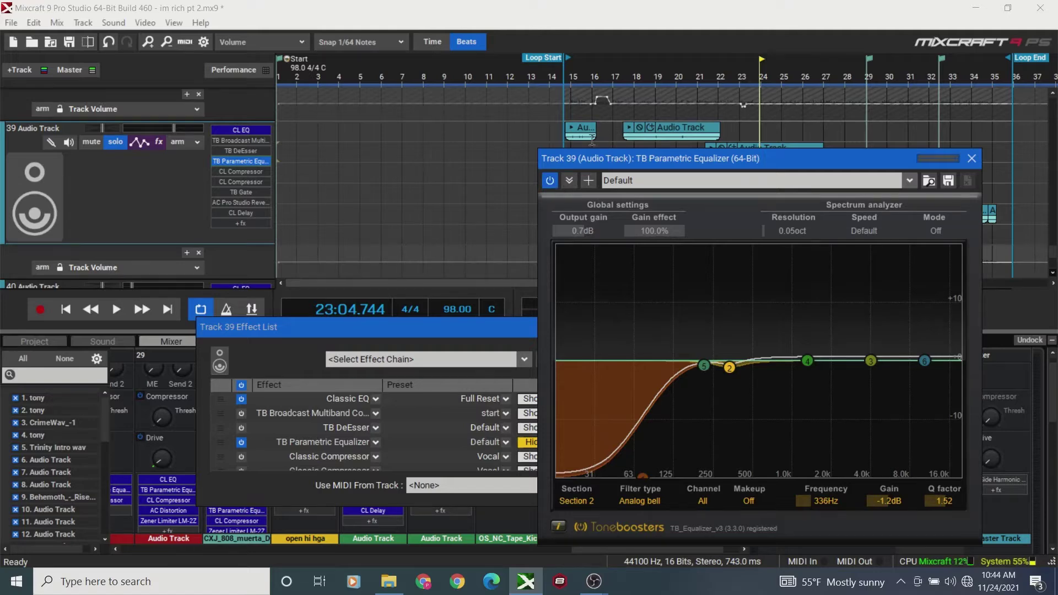
left_click(550, 180)
key("space")
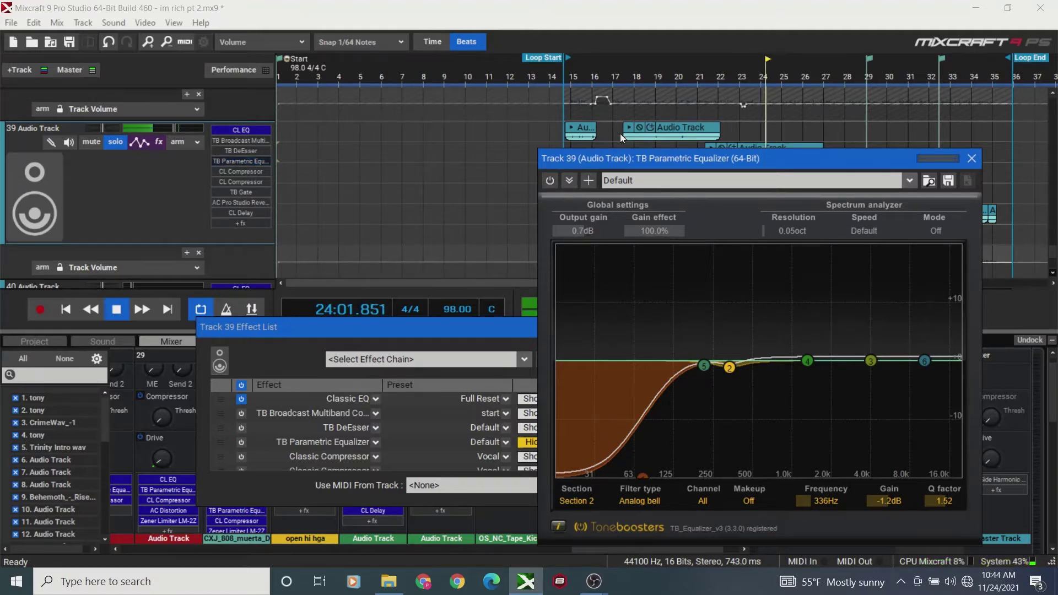
- Replay the start of track 39's second clip from bar 17 several times with its TB Parametric Equalizer off
left_click(620, 136)
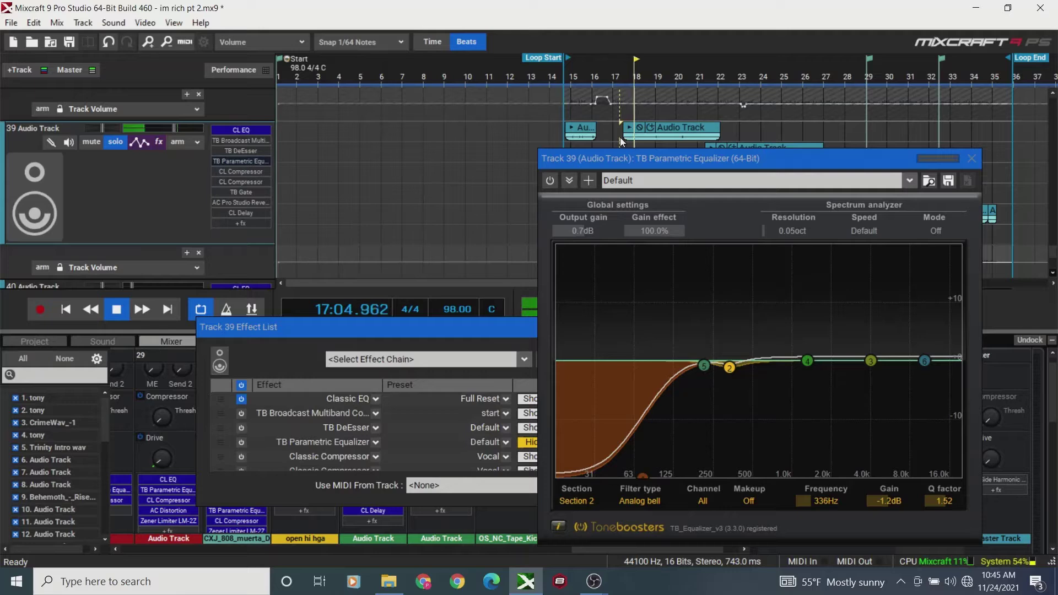
key("space")
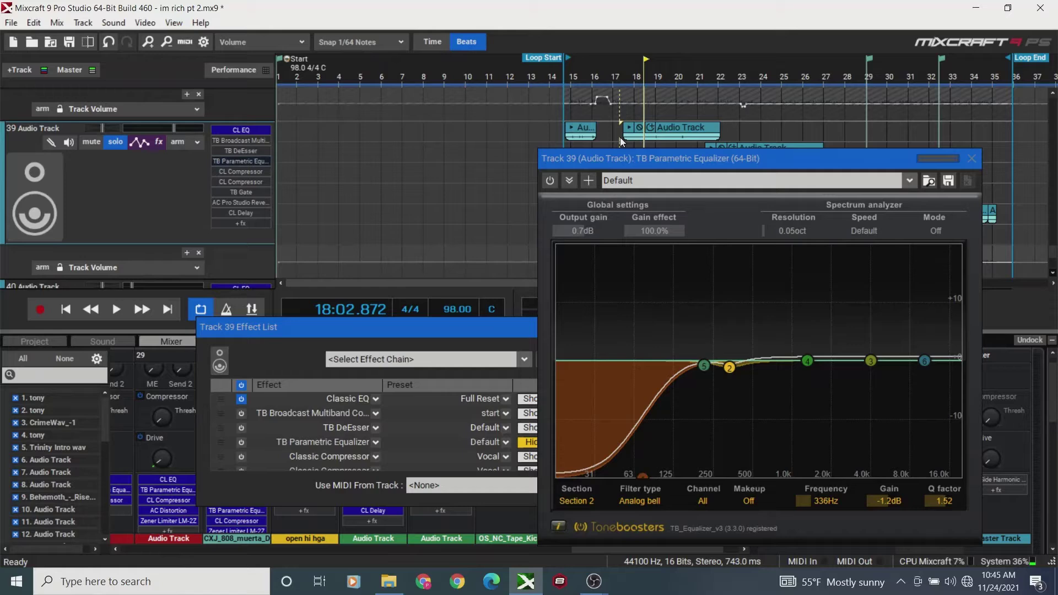
key("space")
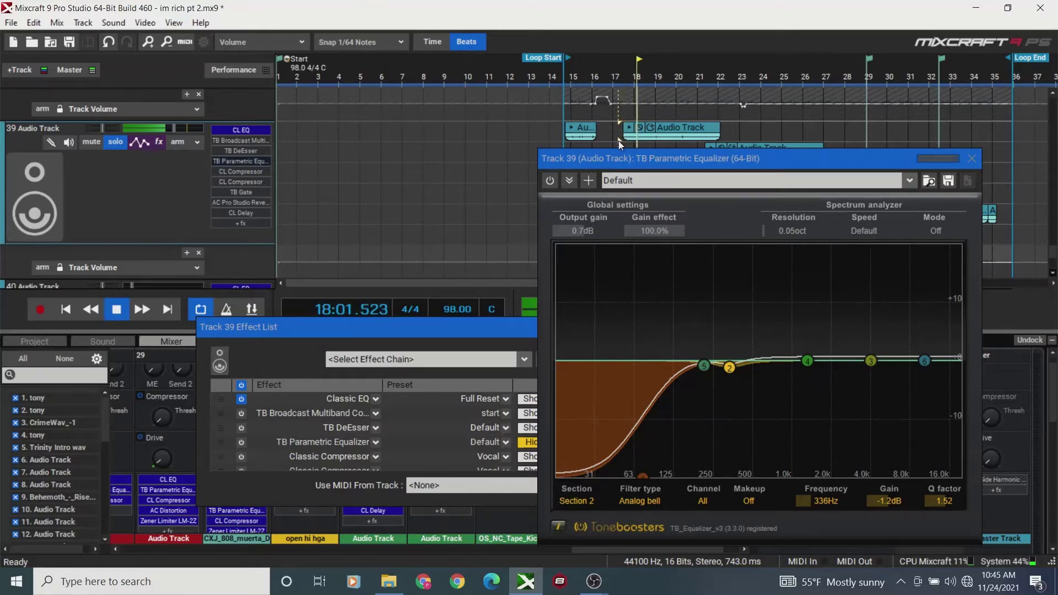
key("space")
key("space")
key("space")
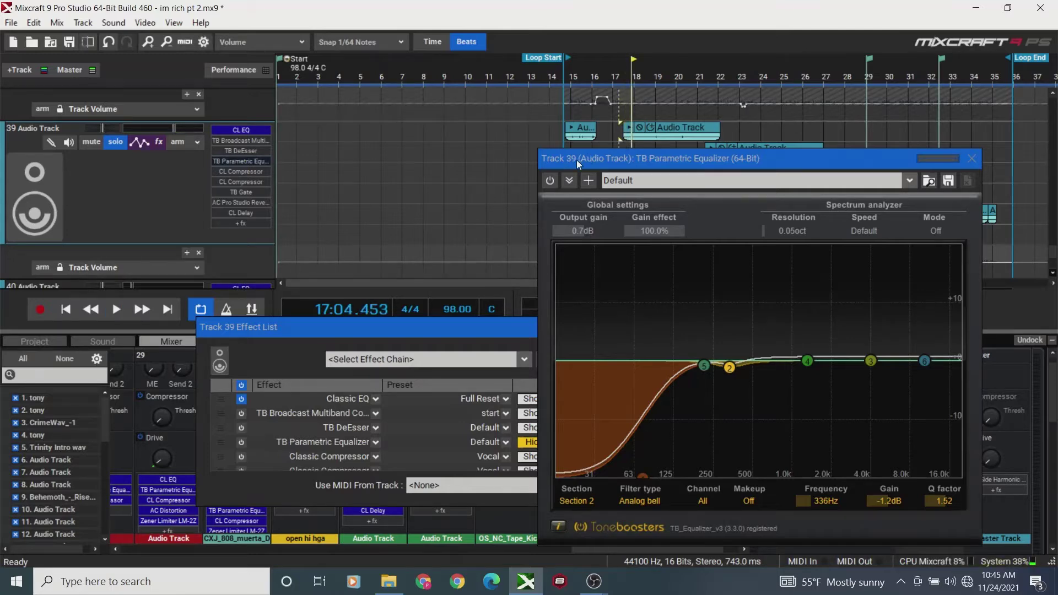
left_click(620, 140)
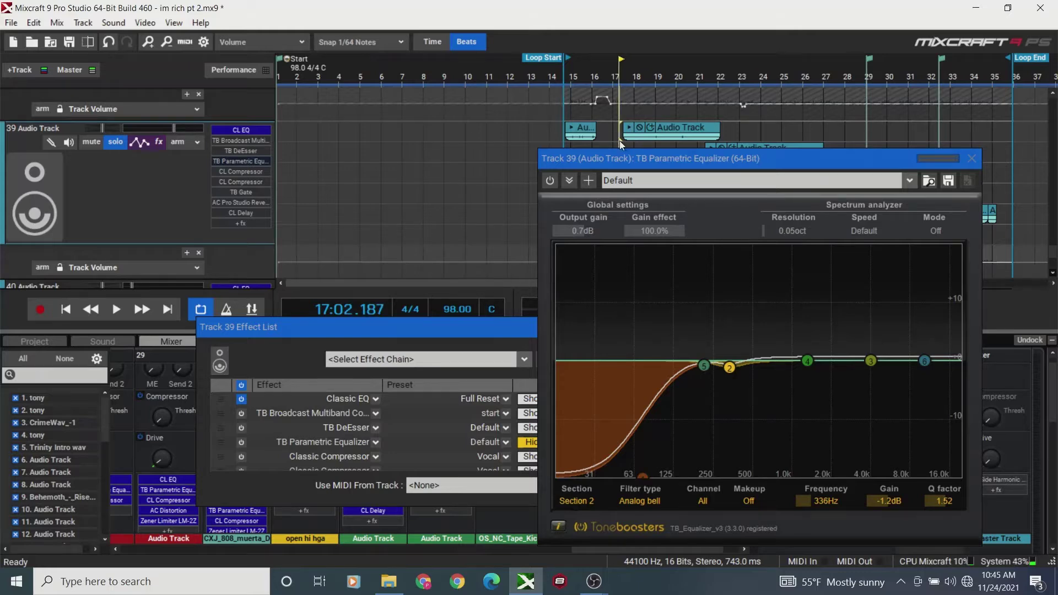
key("space")
key("space")
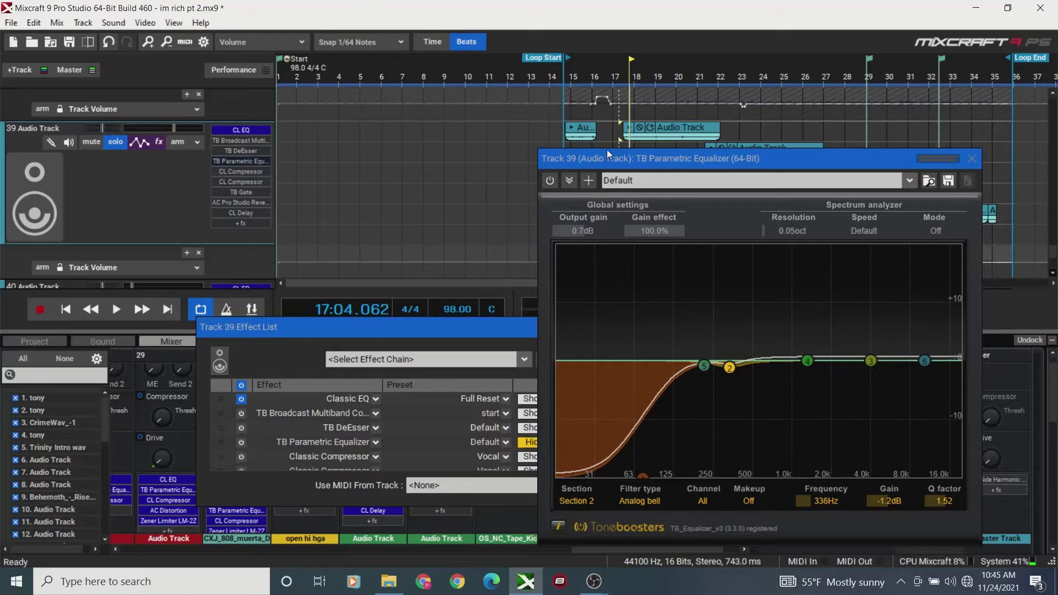
- Switch track 39's TB Parametric Equalizer back on and play the soloed track from near bar 16 to bar 18
left_click(611, 145)
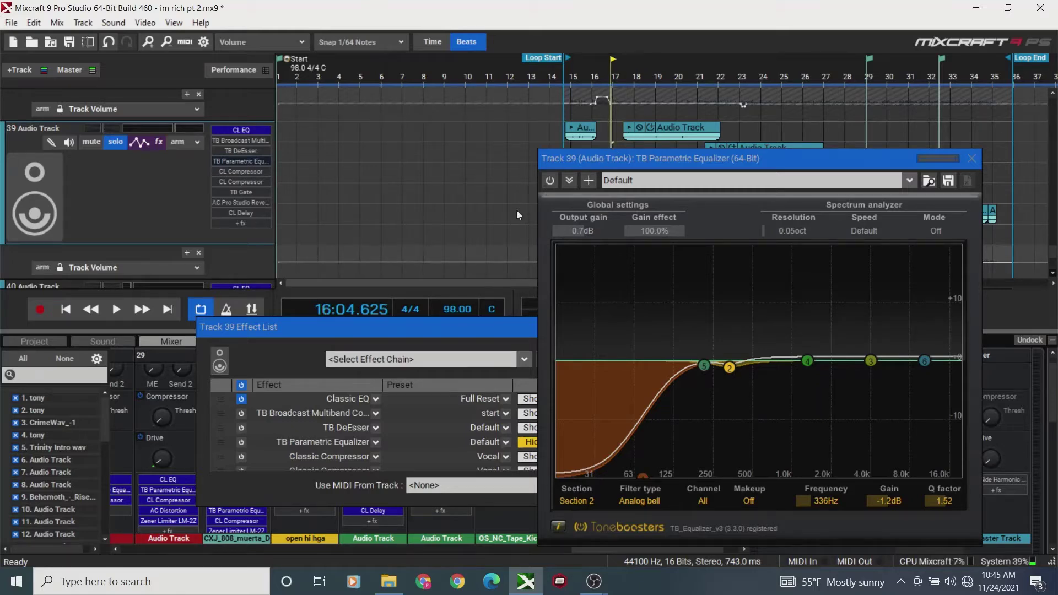
left_click(551, 179)
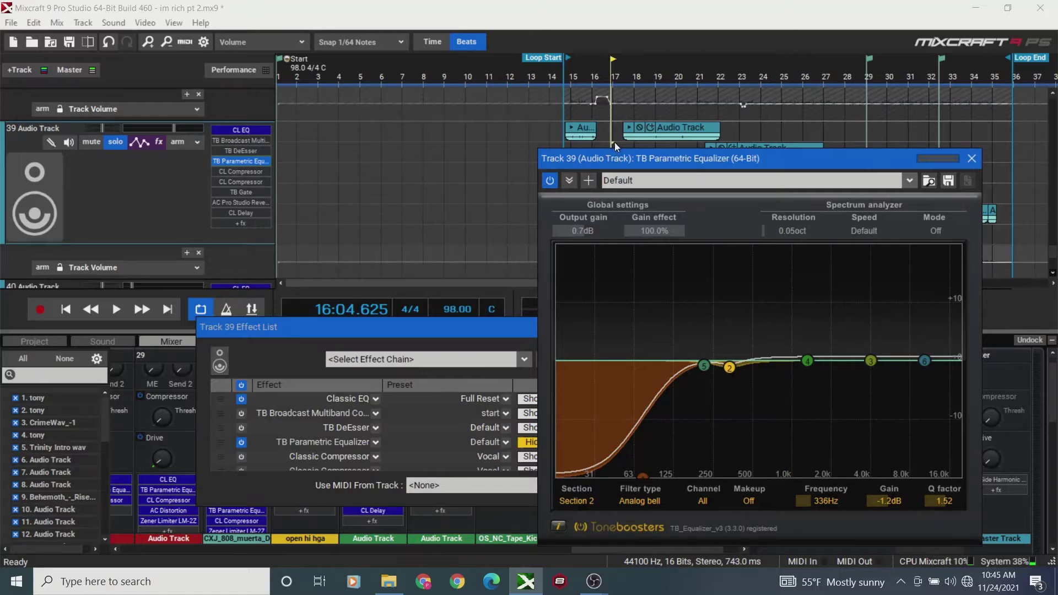
key("space")
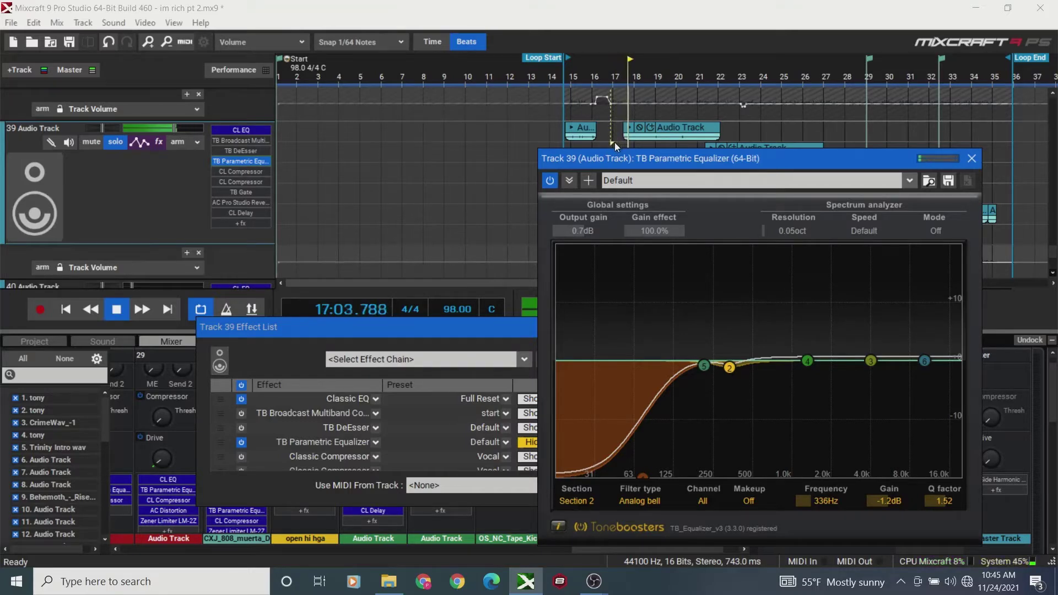
key("space")
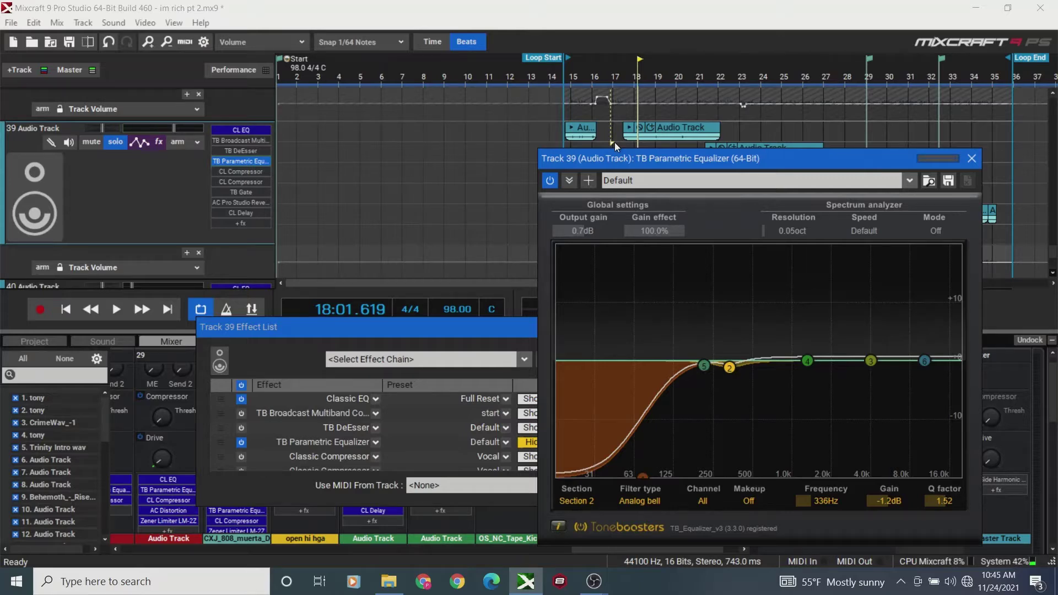
- Unsolo track 39 and play it within the full mix from bar 16 to bar 18
left_click(117, 142)
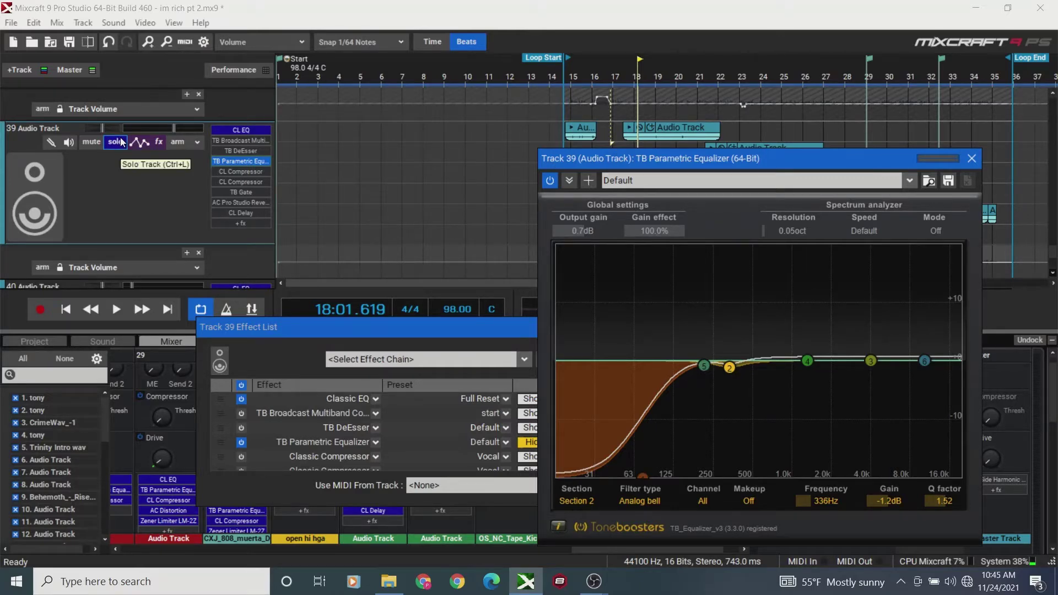
left_click(598, 133)
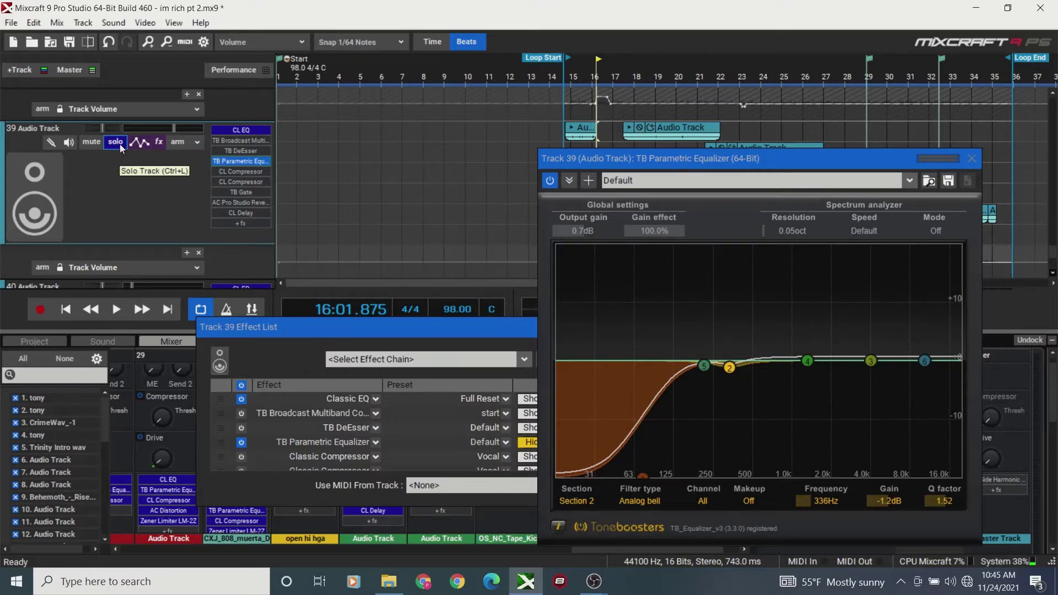
key("space")
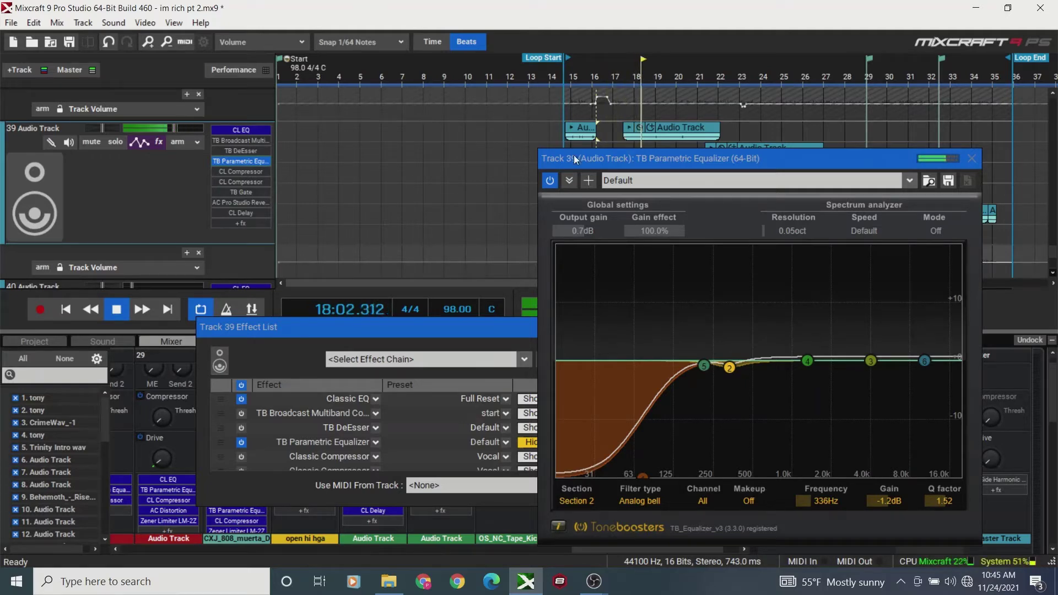
key("space")
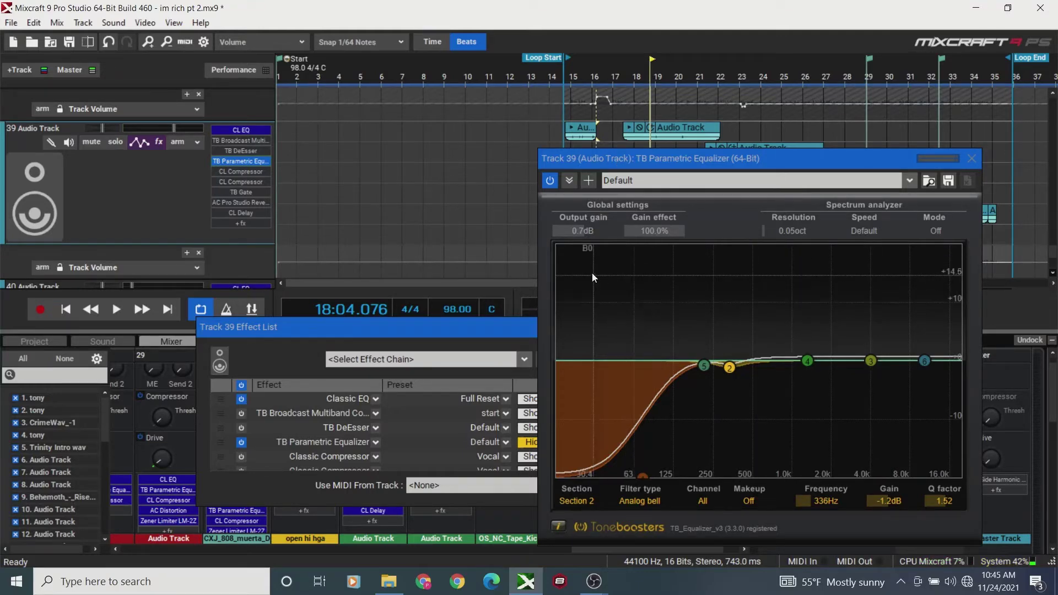
- Set the equalizer's output gain to 0.0 dB and replay the start of track 39's second clip in the mix
left_click_drag(577, 231, 577, 238)
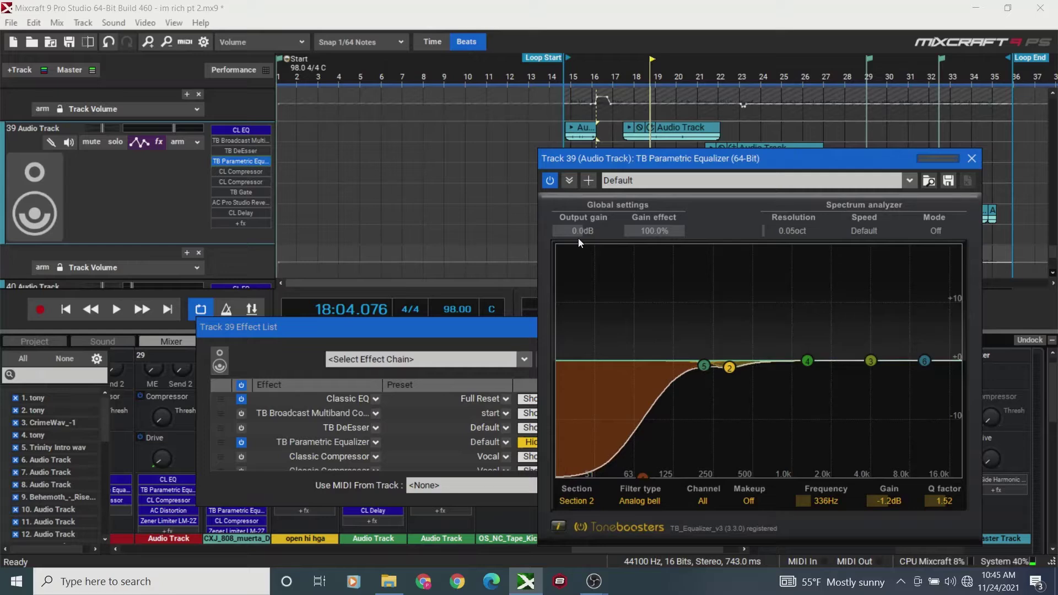
left_click(618, 122)
key("space")
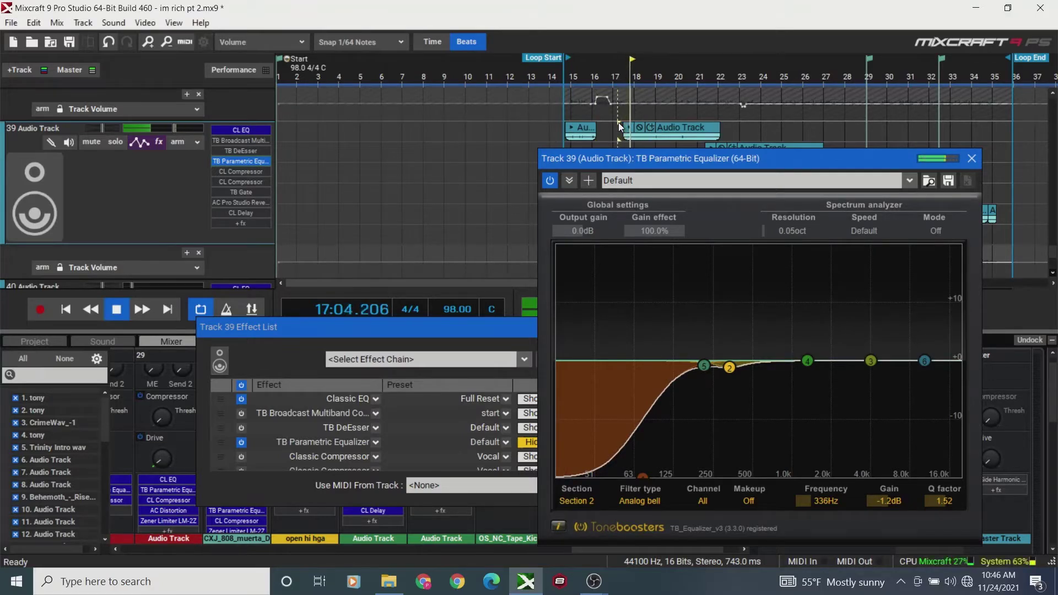
key("space")
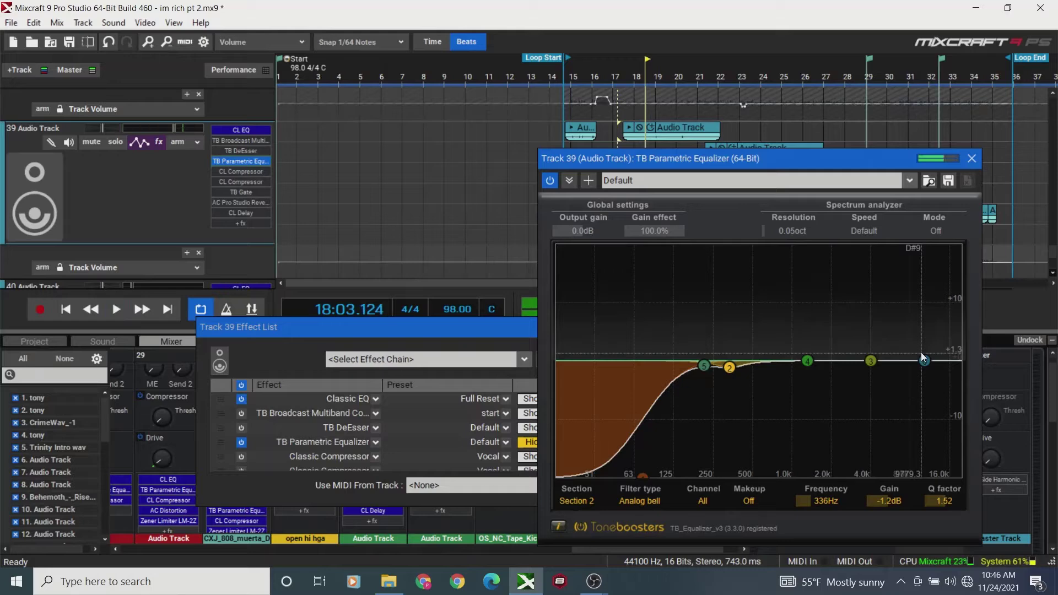
- Move section 6 to 5398 Hz, try section 4 at -1.4 dB around 2396 Hz and -0.9 dB around 1665 Hz, and flatten it at 1567 Hz
left_click_drag(923, 360, 888, 365)
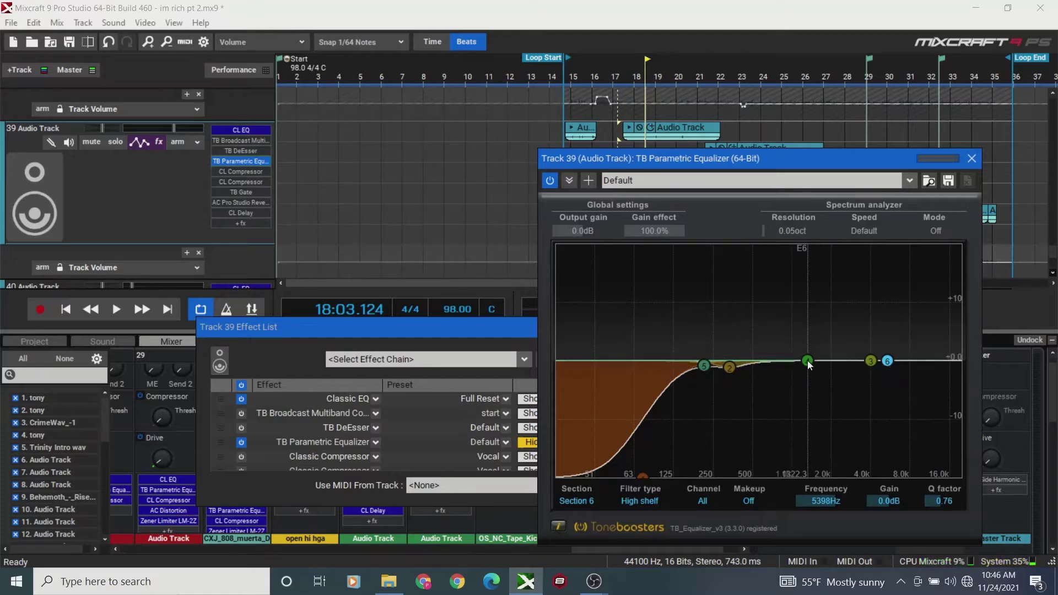
left_click_drag(808, 361, 843, 373)
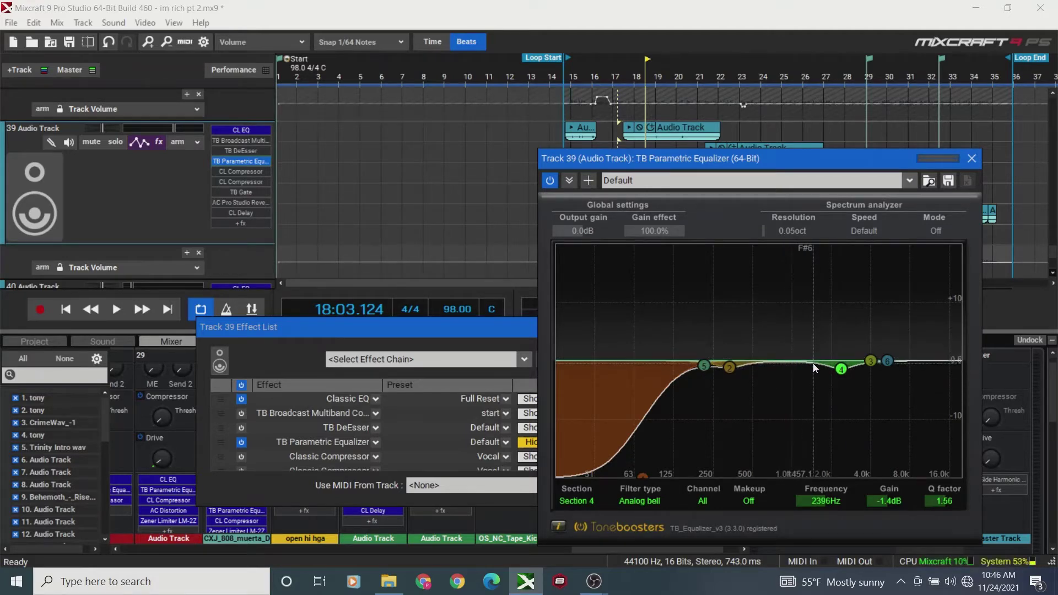
left_click_drag(841, 368, 836, 368)
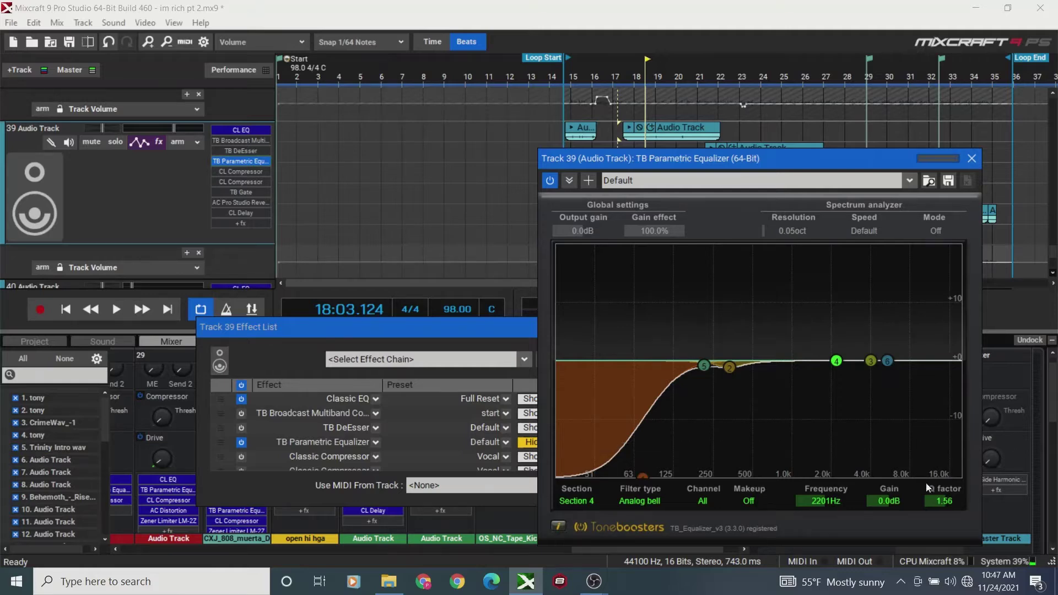
left_click_drag(836, 361, 822, 370)
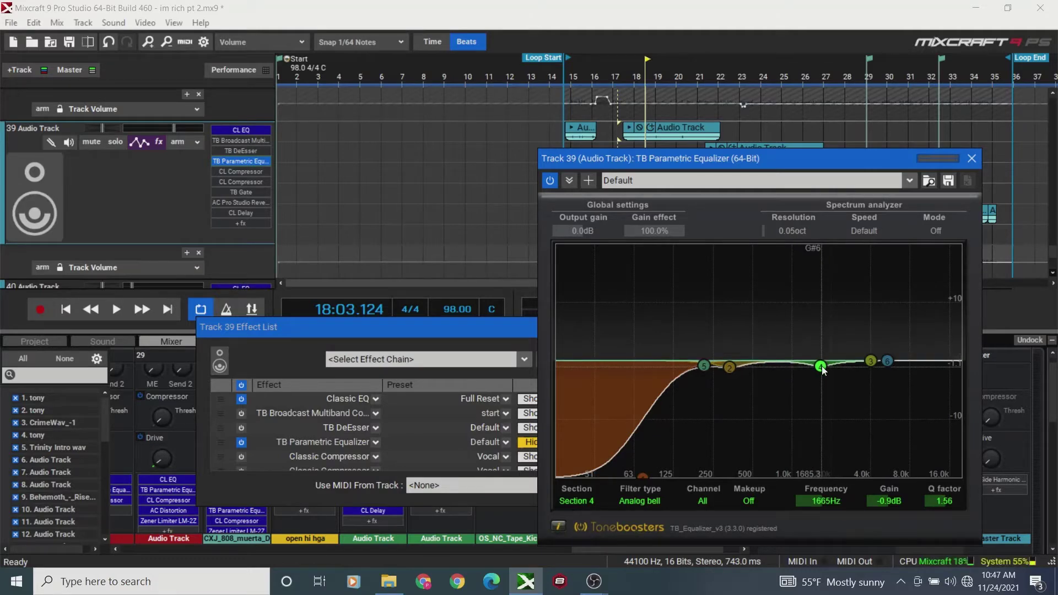
left_click_drag(821, 366, 818, 365)
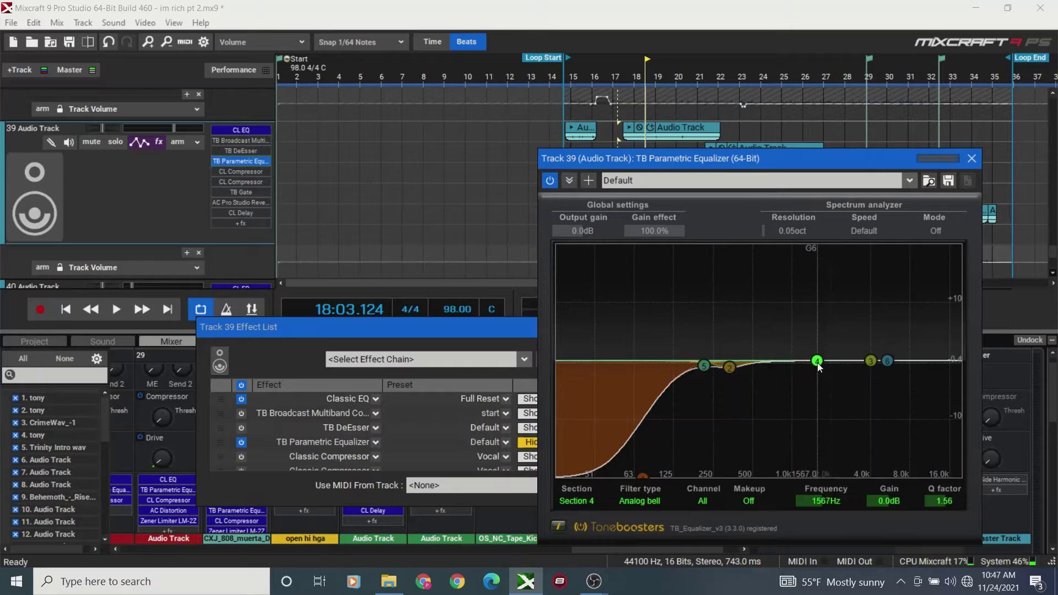
- Boost section 6's high shelf by 4.4 dB at 10517 Hz and play track 39's first clip in the mix
left_click_drag(887, 361, 927, 339)
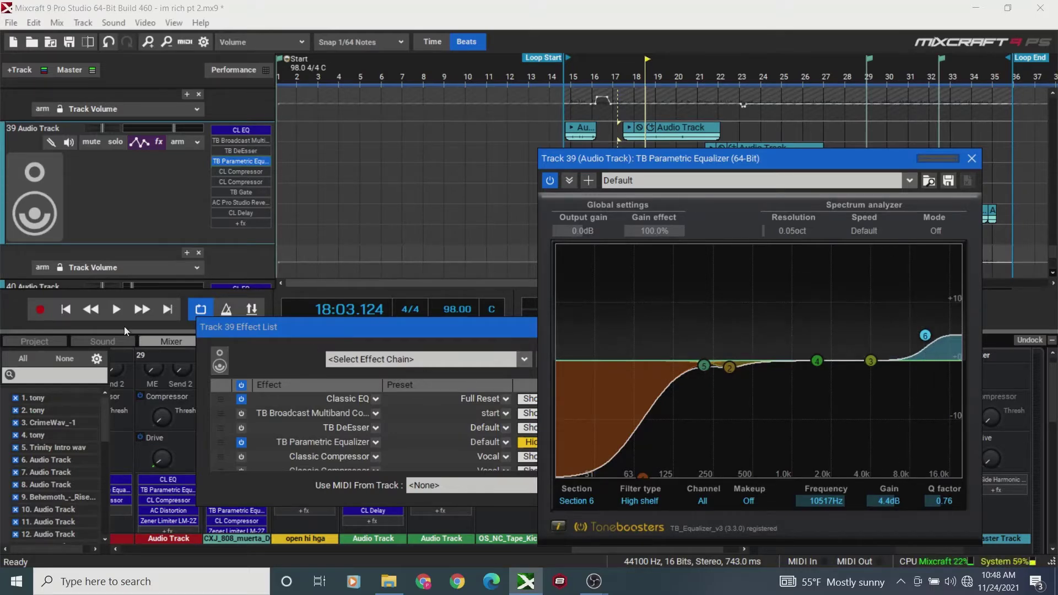
left_click(67, 309)
key("space")
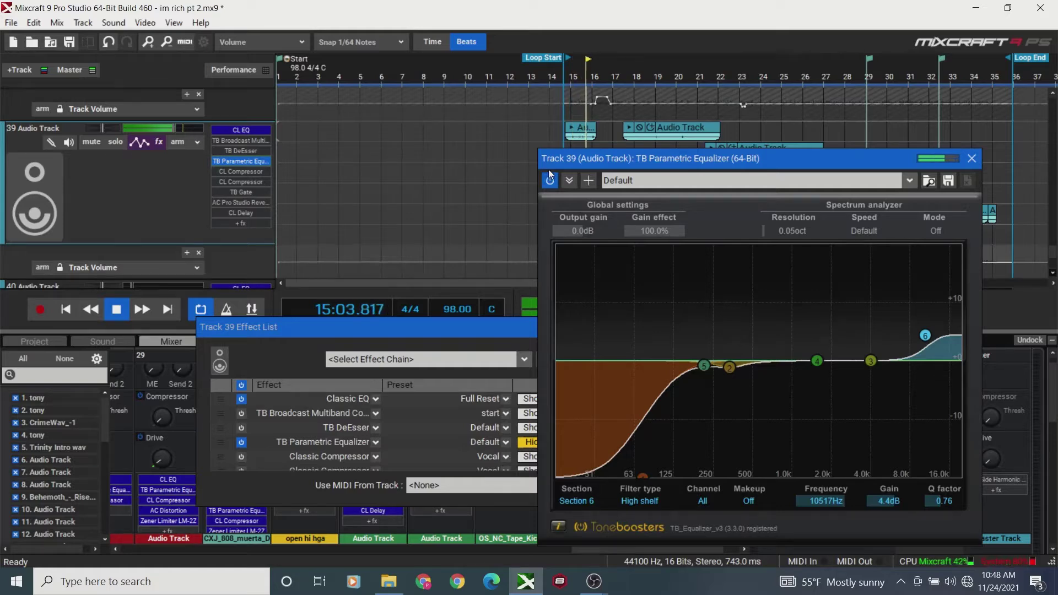
key("space")
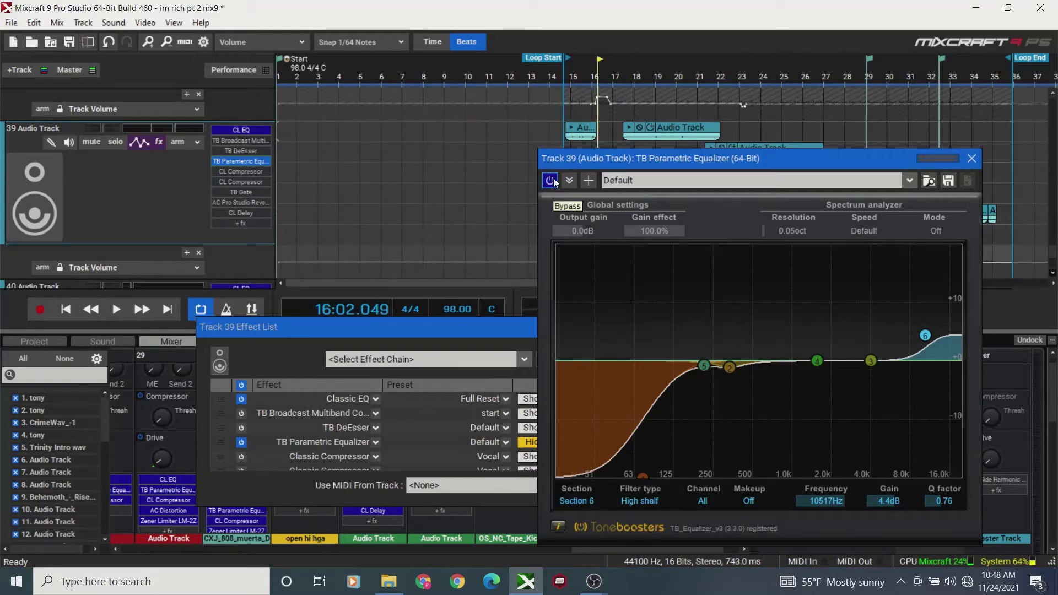
- Compare bars 16 to 18 of the mix with track 39's TB Parametric Equalizer bypassed and switched back on
key("space")
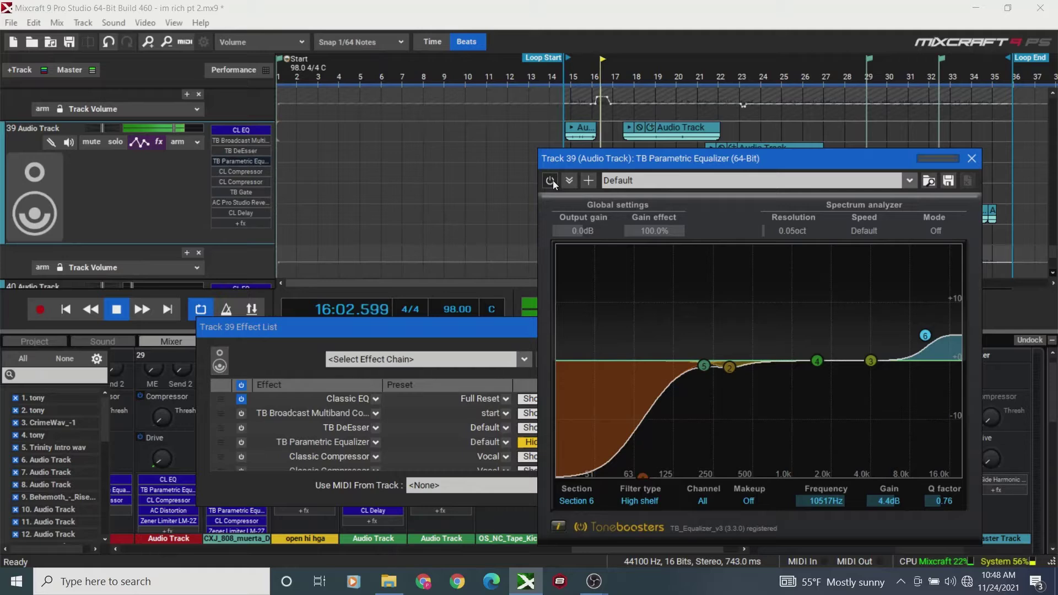
key("space")
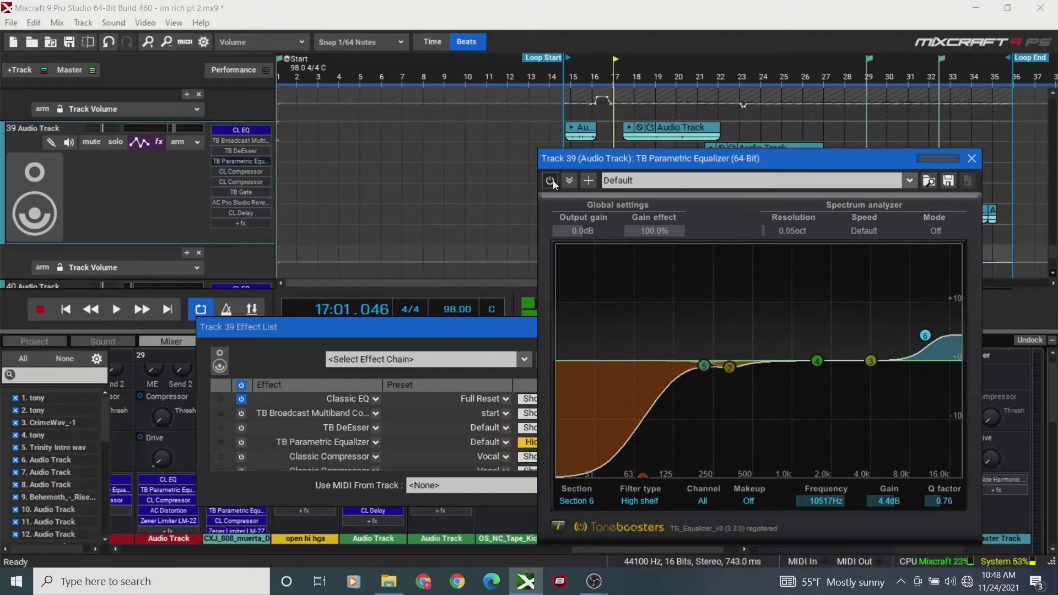
key("space")
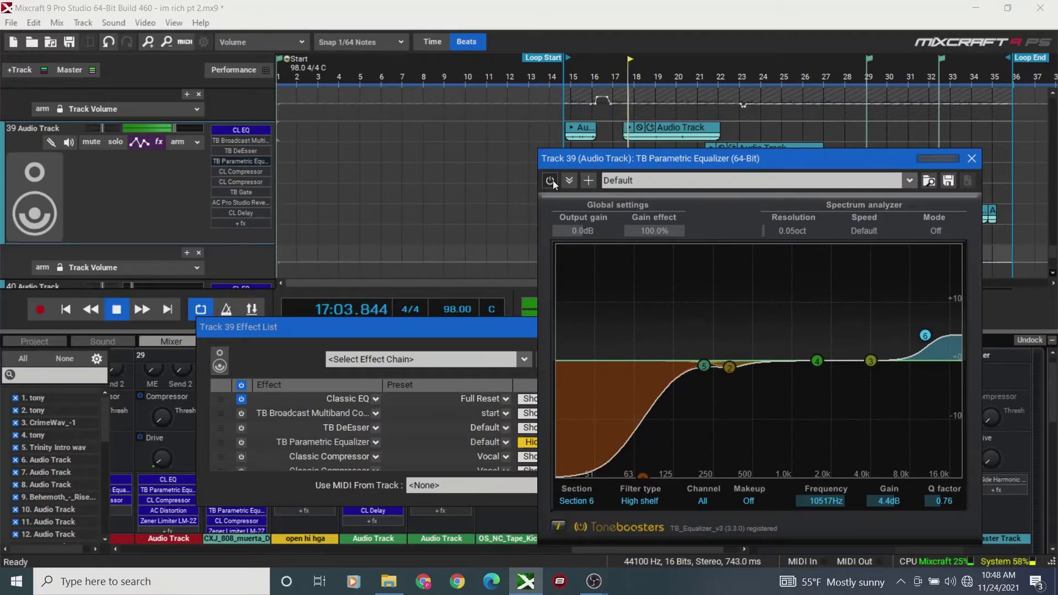
key("space")
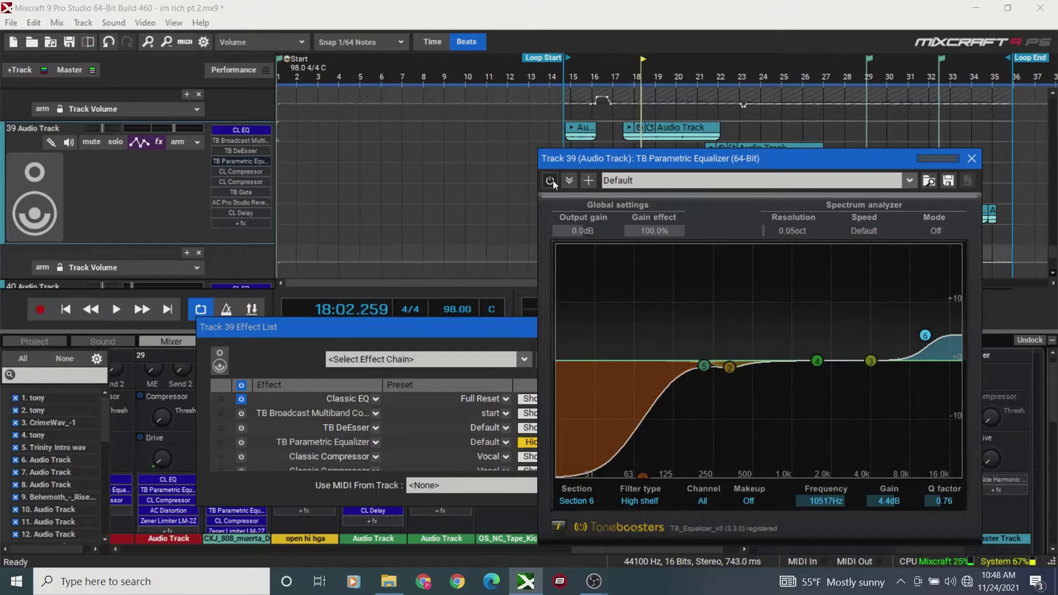
key("space")
key("space")
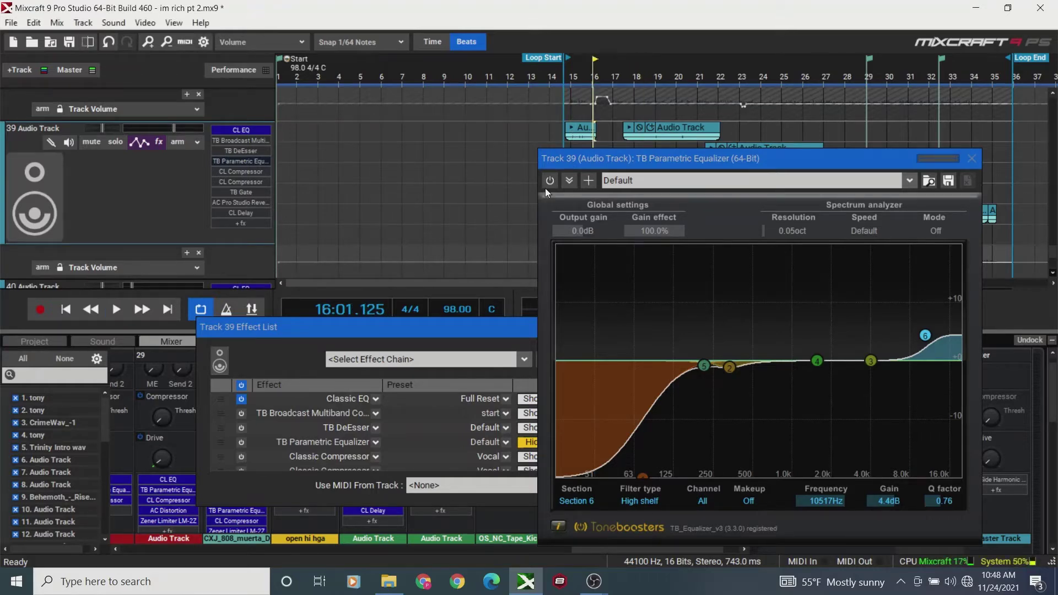
left_click(549, 180)
key("space")
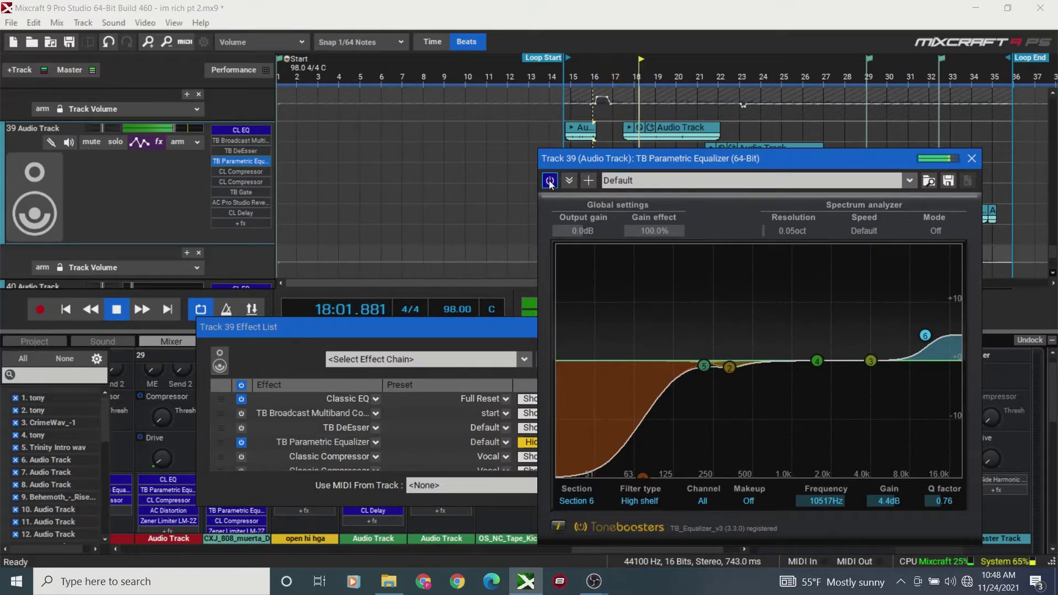
key("space")
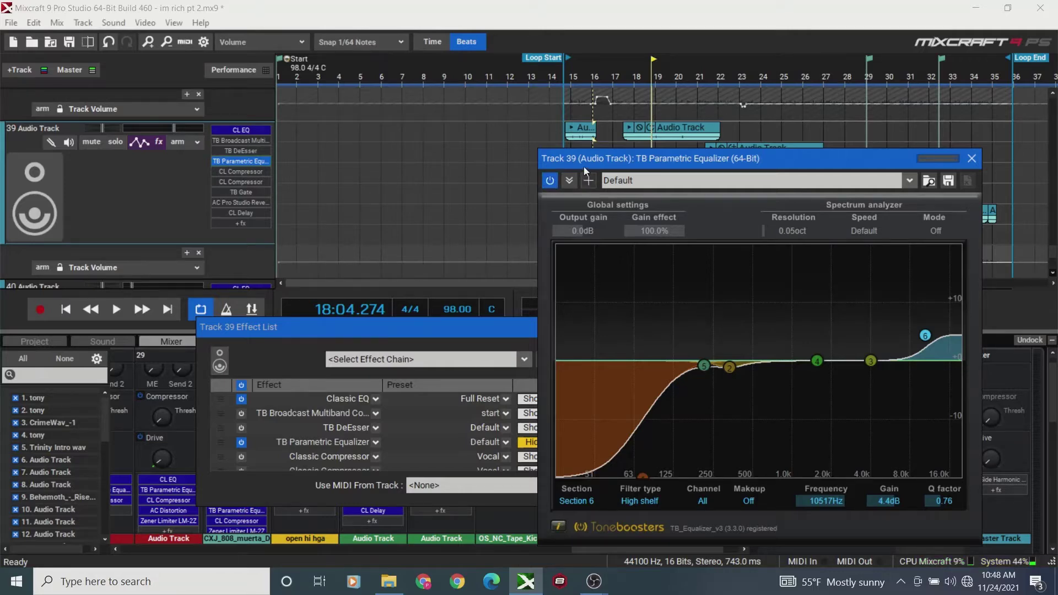
- Move the equalizer window clear of track 39's clips and switch to OBS to check the recording
left_click_drag(585, 166, 588, 217)
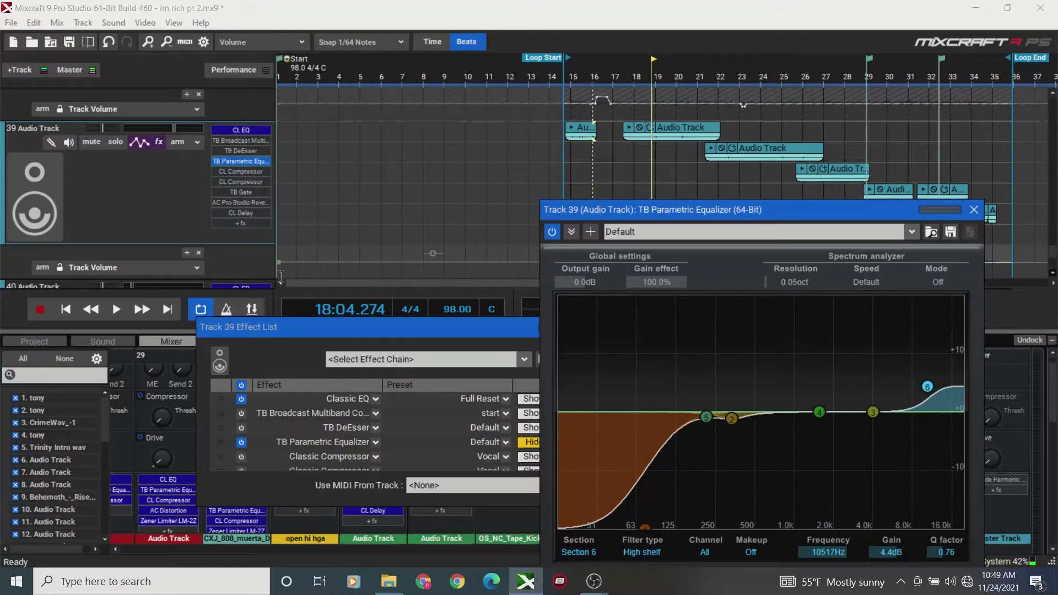
left_click_drag(312, 286, 315, 285)
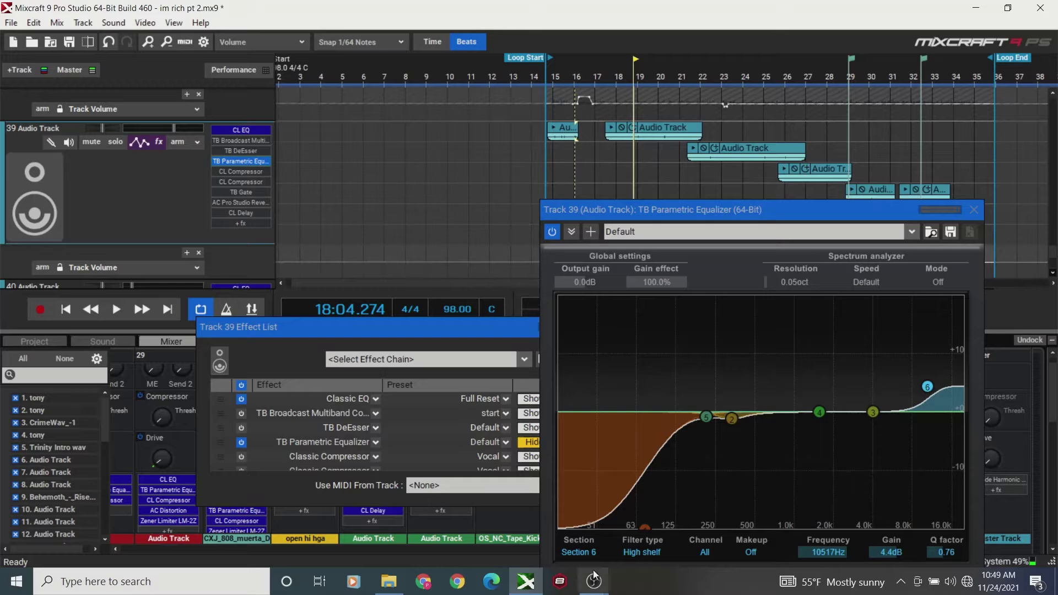
mouse_move(593, 582)
mouse_move(560, 527)
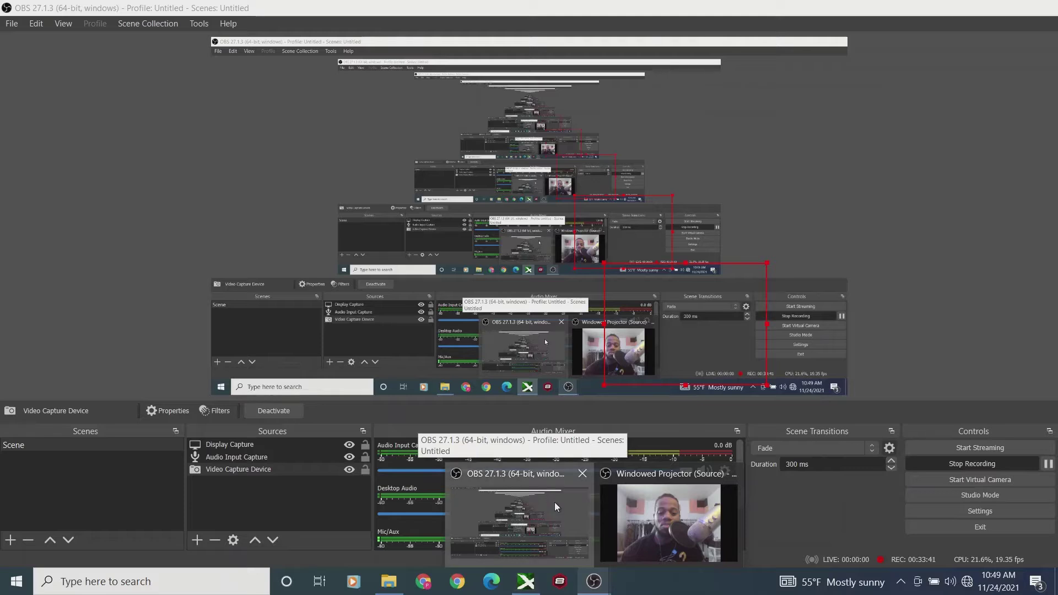
left_click(555, 506)
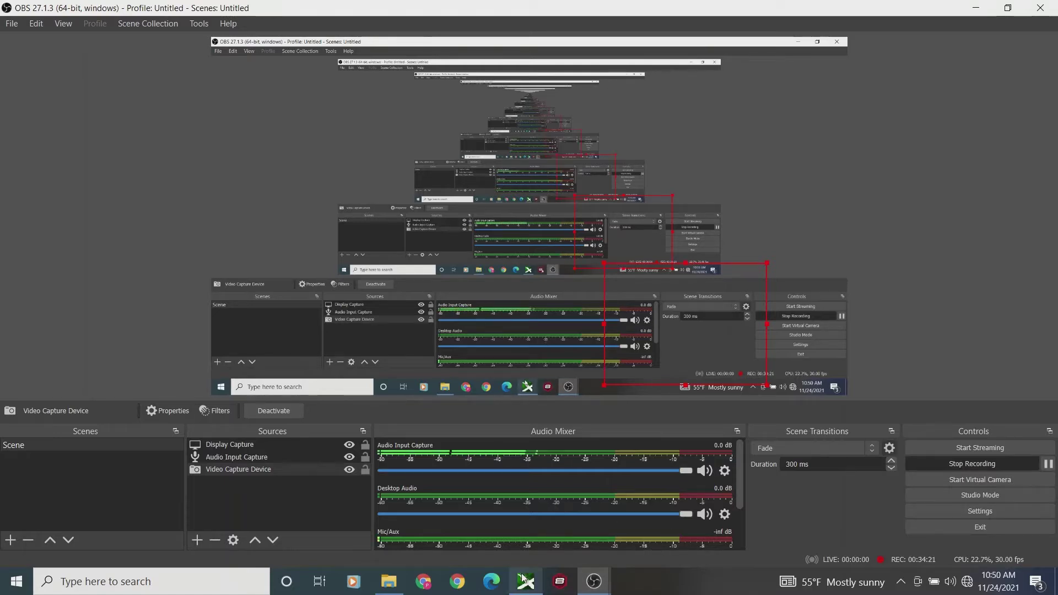
- Switch back to Mixcraft, place the equalizer window below track 39's clips, and resume playback from near the end of bar 18
mouse_move(520, 585)
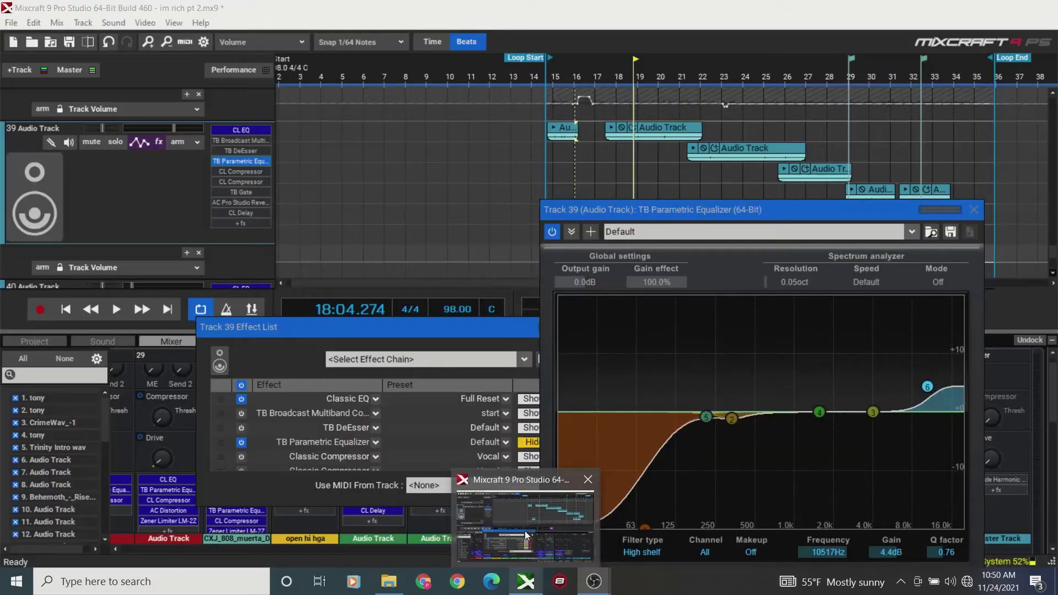
left_click(525, 533)
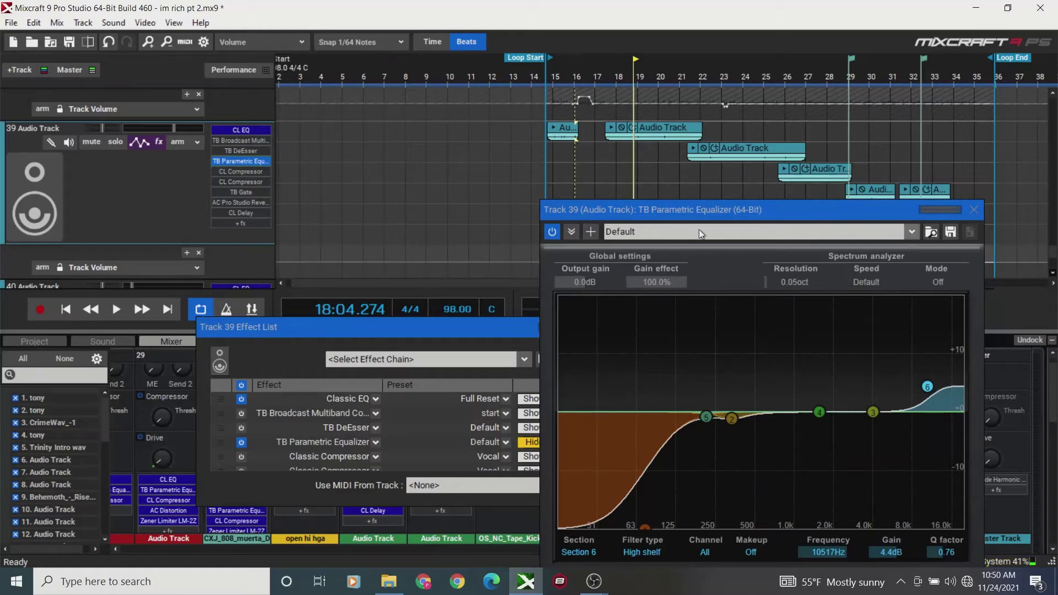
left_click_drag(683, 219, 674, 198)
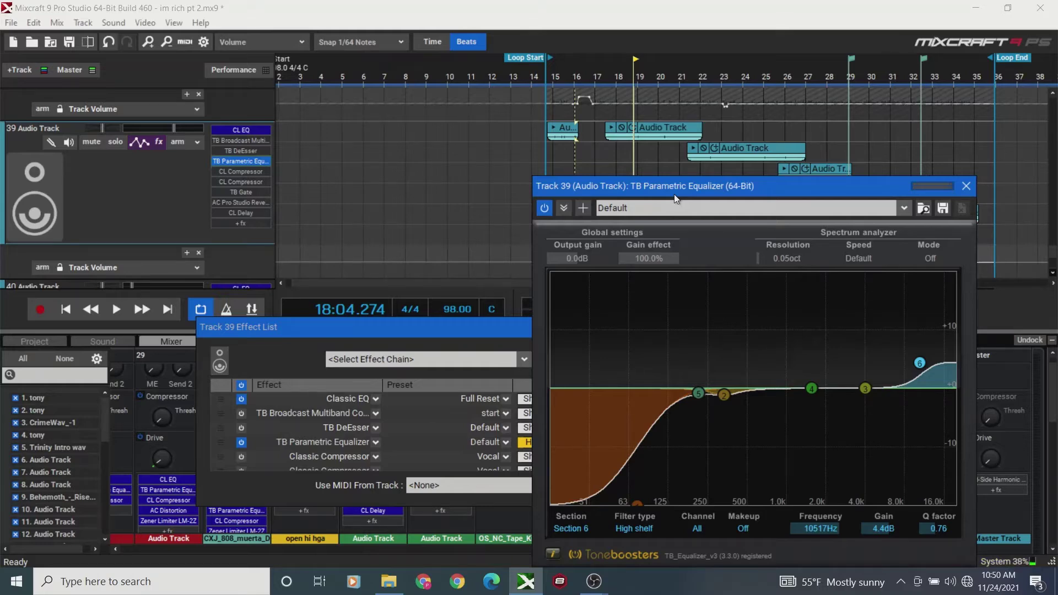
left_click_drag(674, 196, 656, 238)
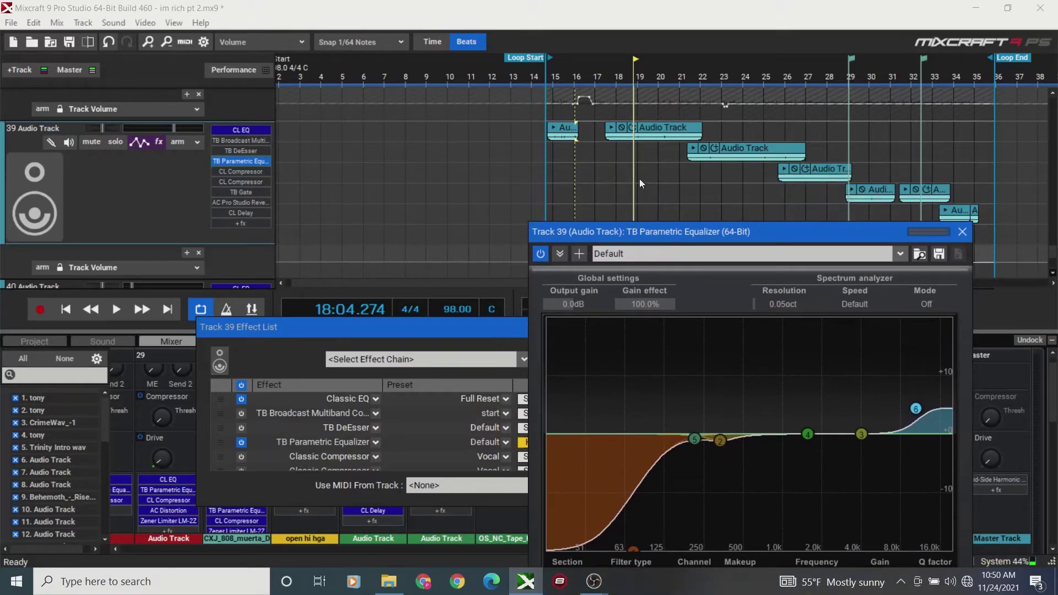
key("space")
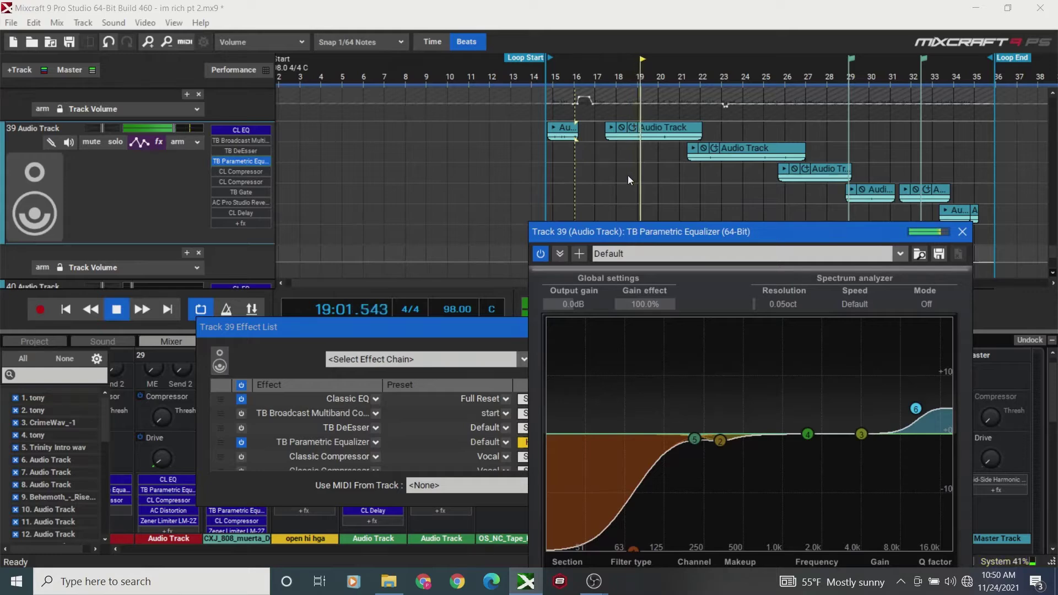
- Stop playback, enable track 39's TB Broadcast Multiband Compressor, and show its window above the effect list
key("space")
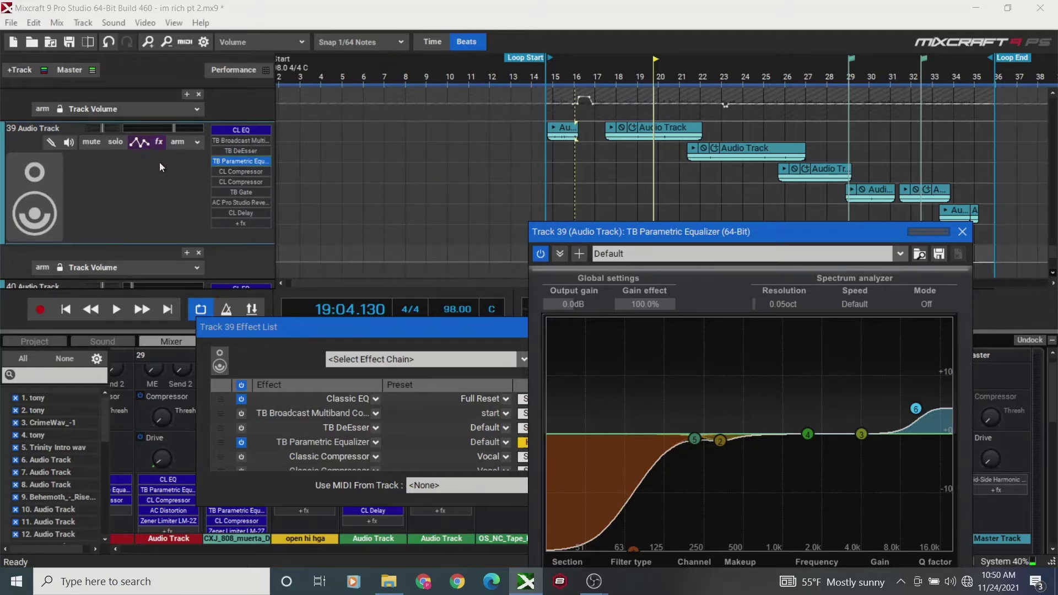
left_click(157, 141)
left_click(158, 142)
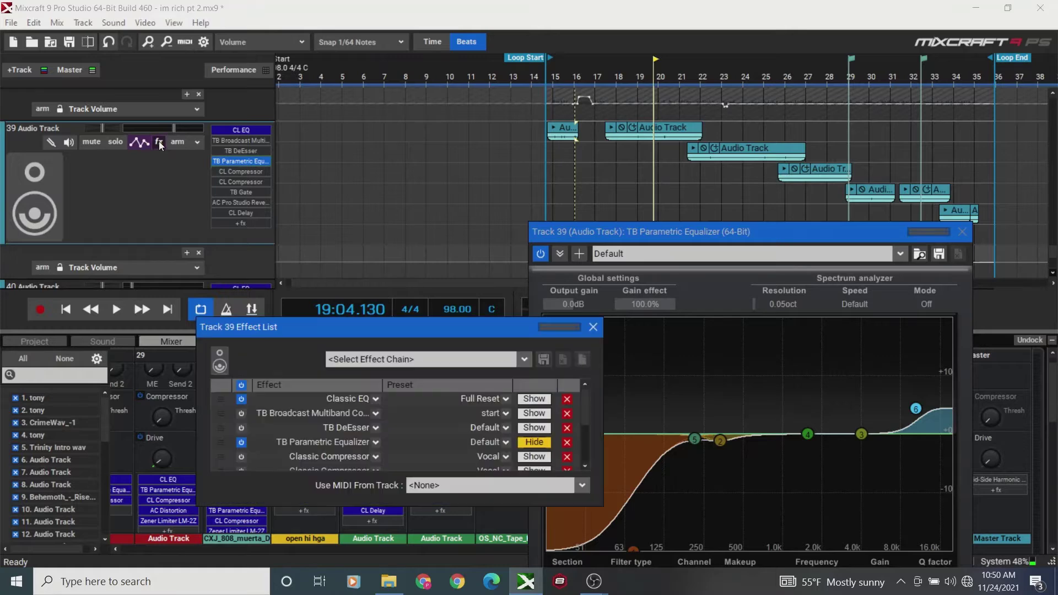
left_click(241, 414)
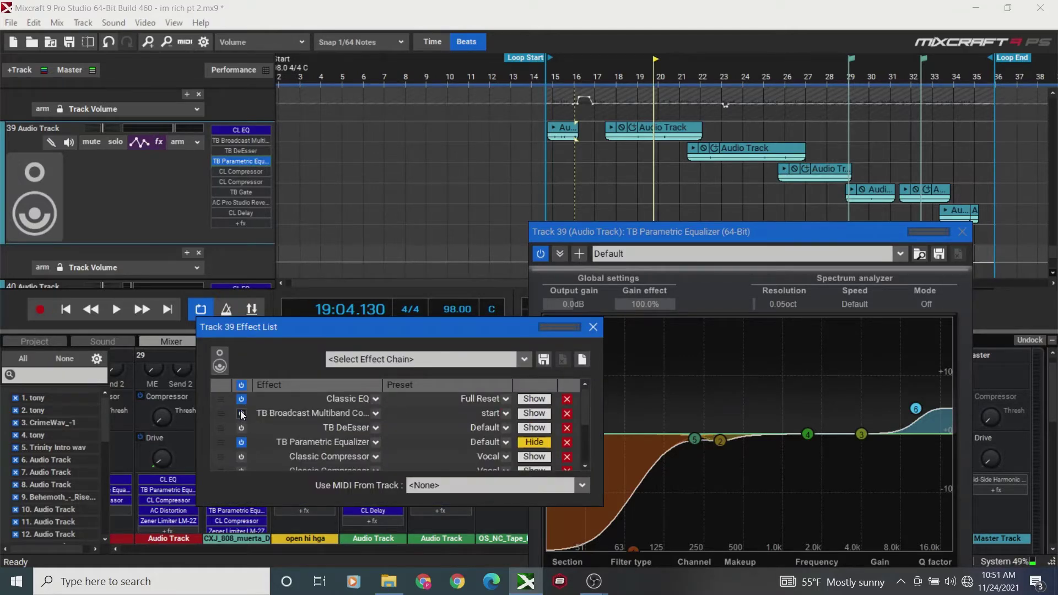
left_click(537, 413)
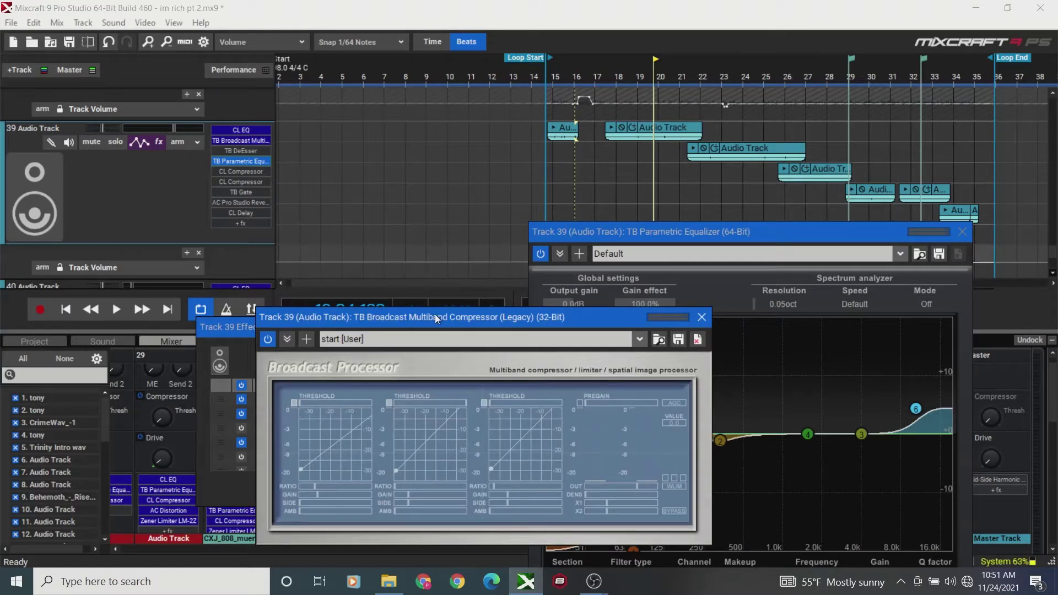
left_click_drag(434, 315, 450, 77)
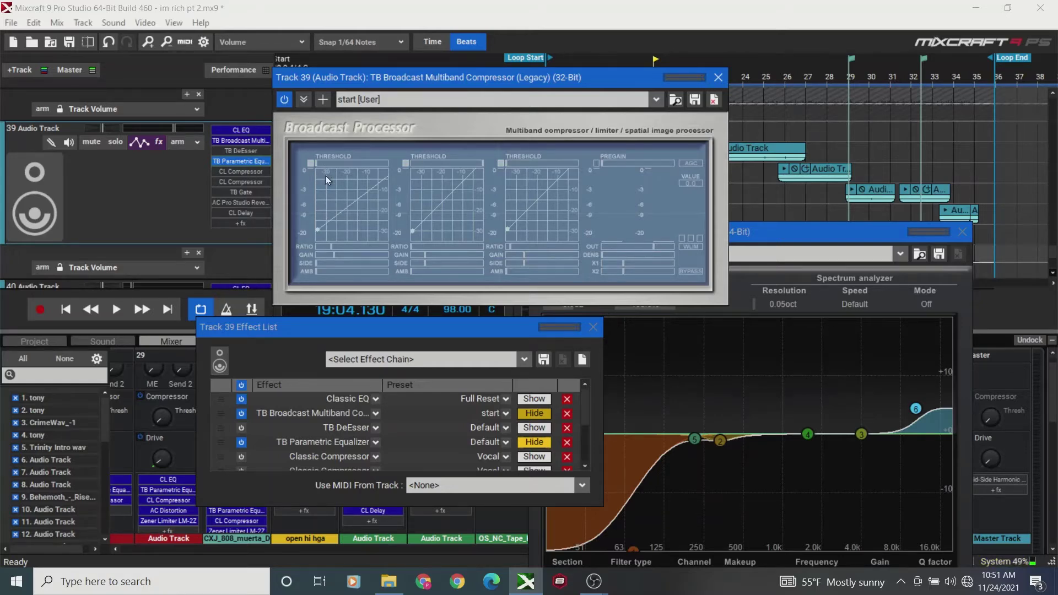
- Clear the box beside the multiband compressor's second-band threshold and arrange its window alongside the TB Parametric Equalizer
left_click_drag(749, 232, 745, 180)
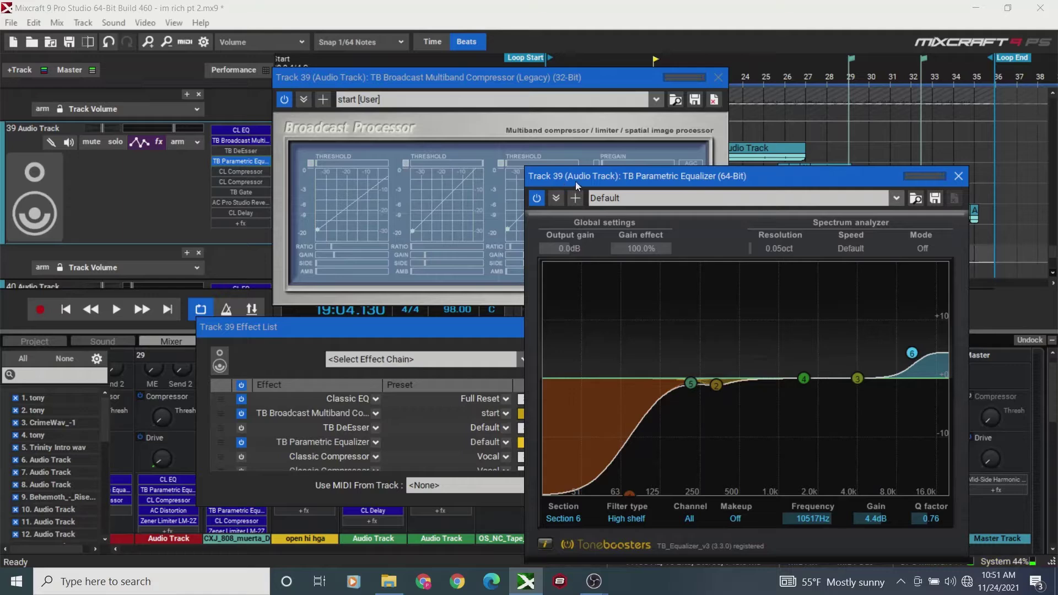
left_click_drag(578, 175, 606, 273)
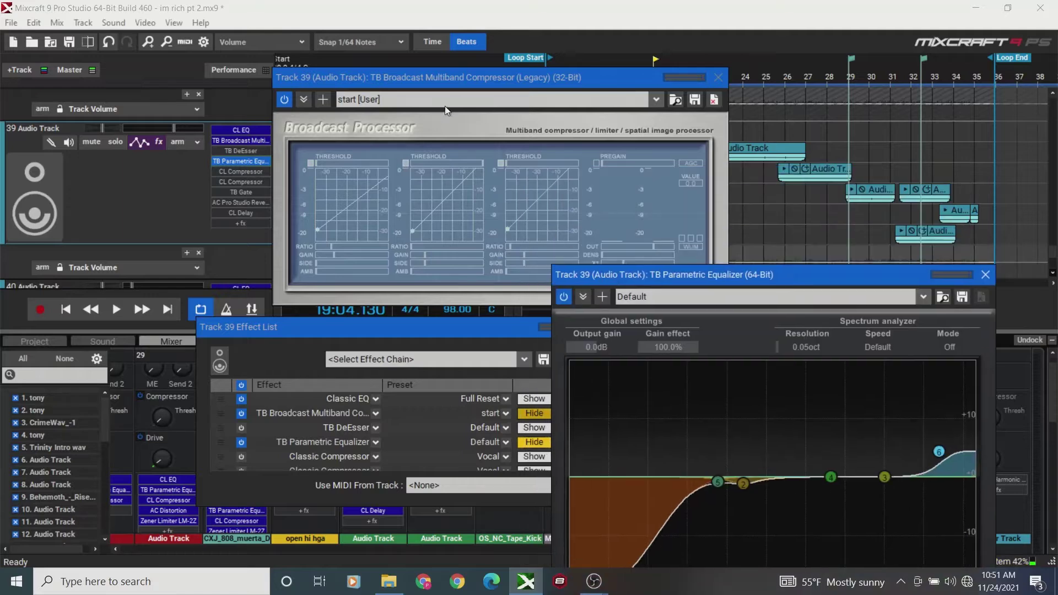
left_click(405, 163)
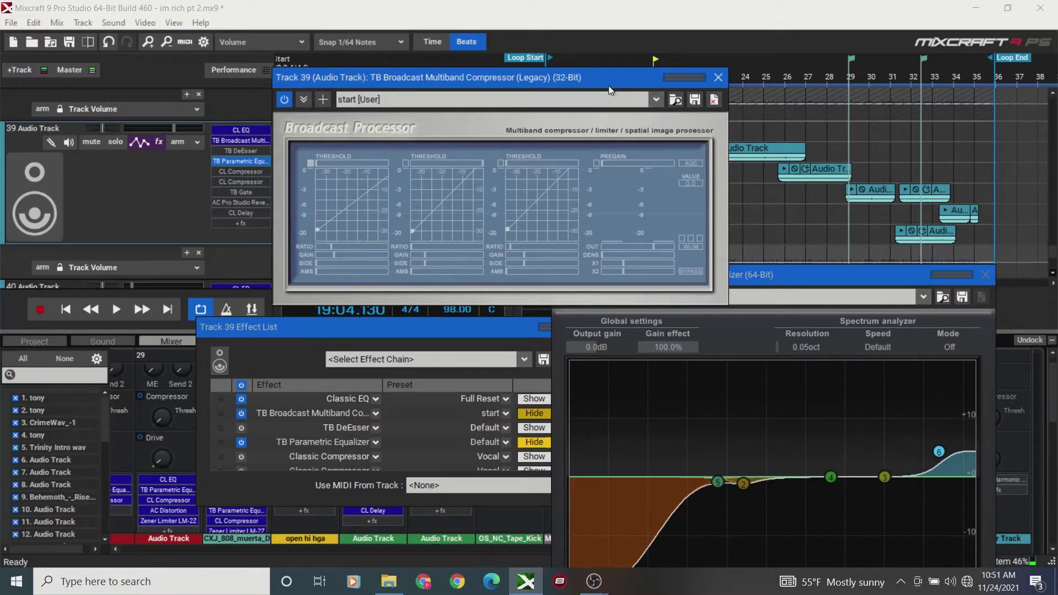
left_click_drag(633, 77, 614, 77)
left_click_drag(738, 281, 716, 175)
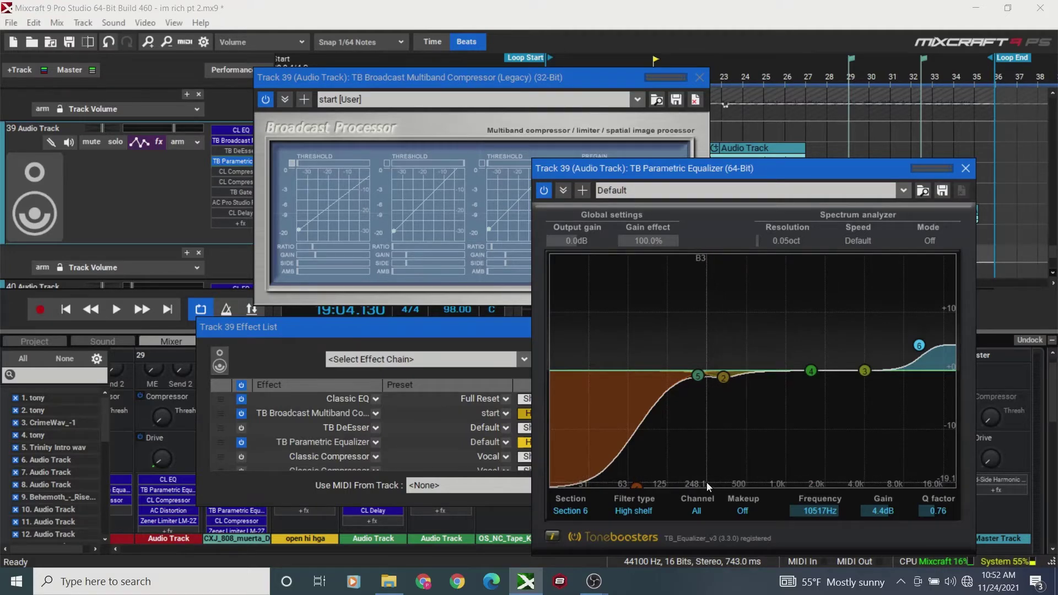
left_click_drag(685, 168, 700, 282)
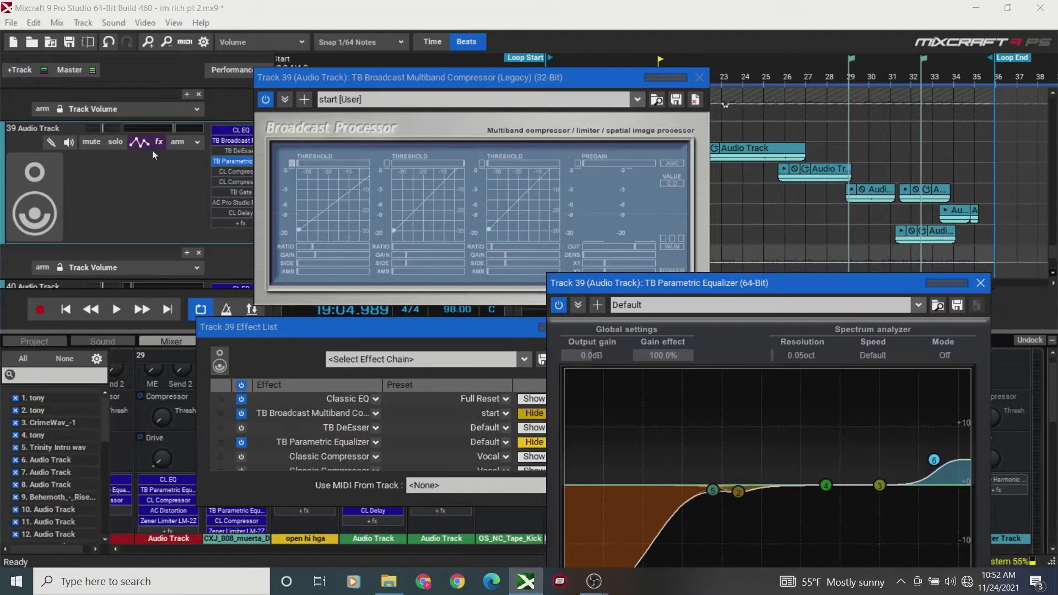
- Solo track 39 and play it through bar 23 with the multiband compressor active, keeping the equalizer window lower down
left_click(119, 143)
key("space")
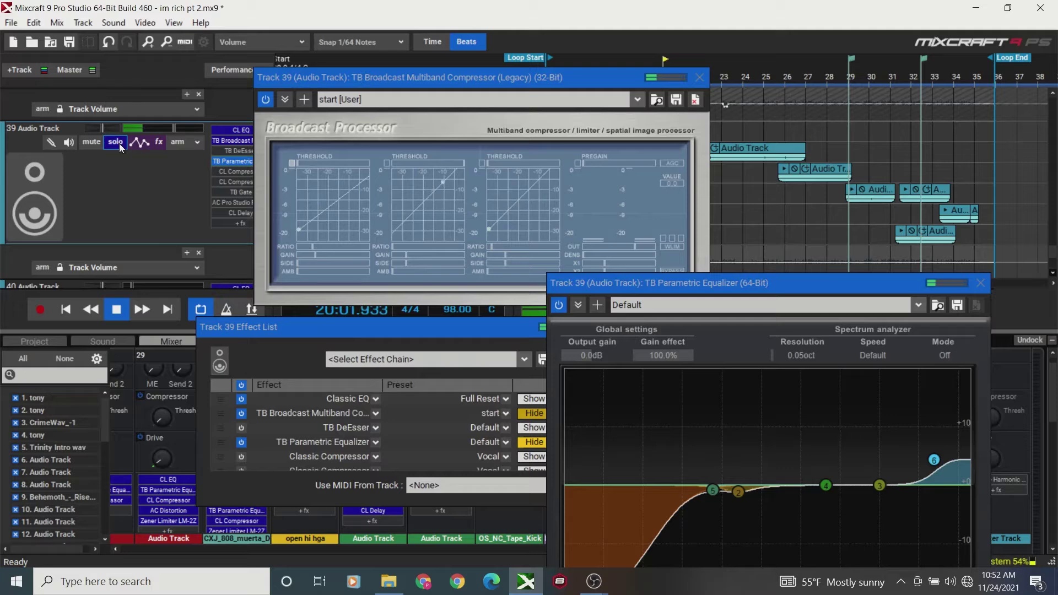
left_click_drag(711, 279, 718, 396)
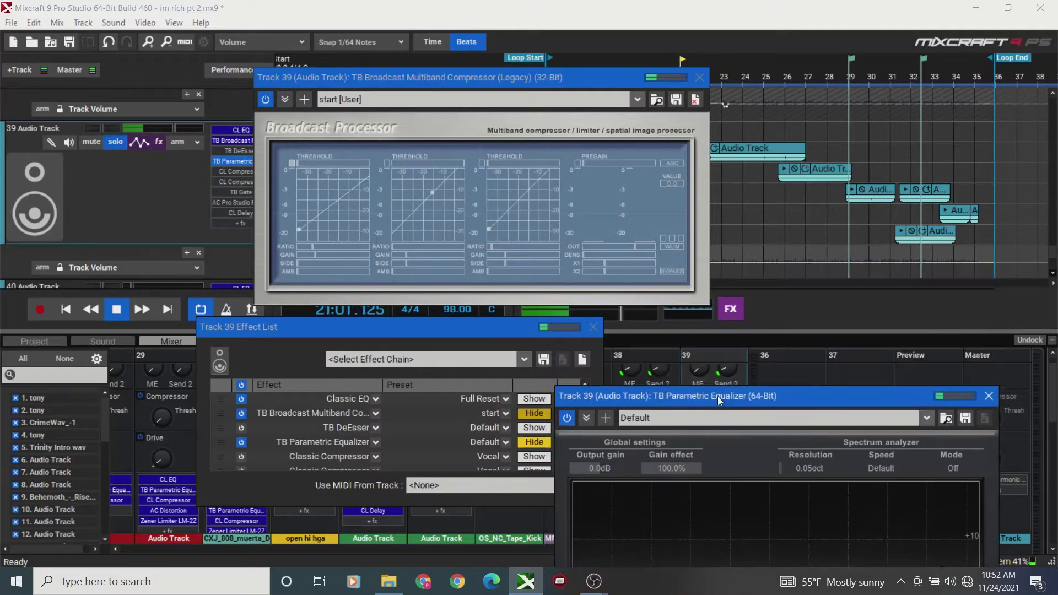
left_click_drag(620, 314, 655, 313)
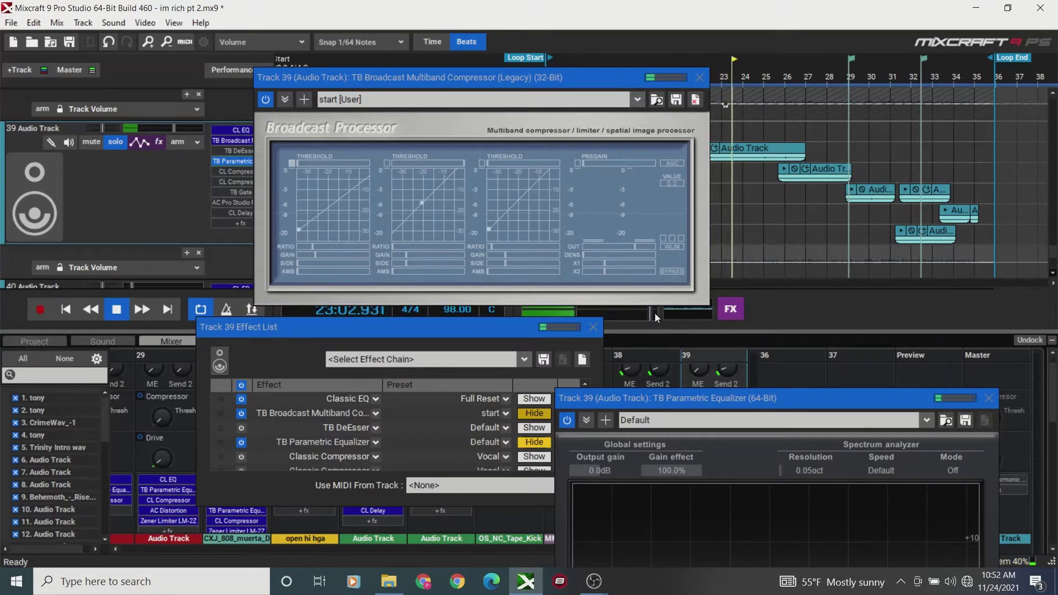
key("space")
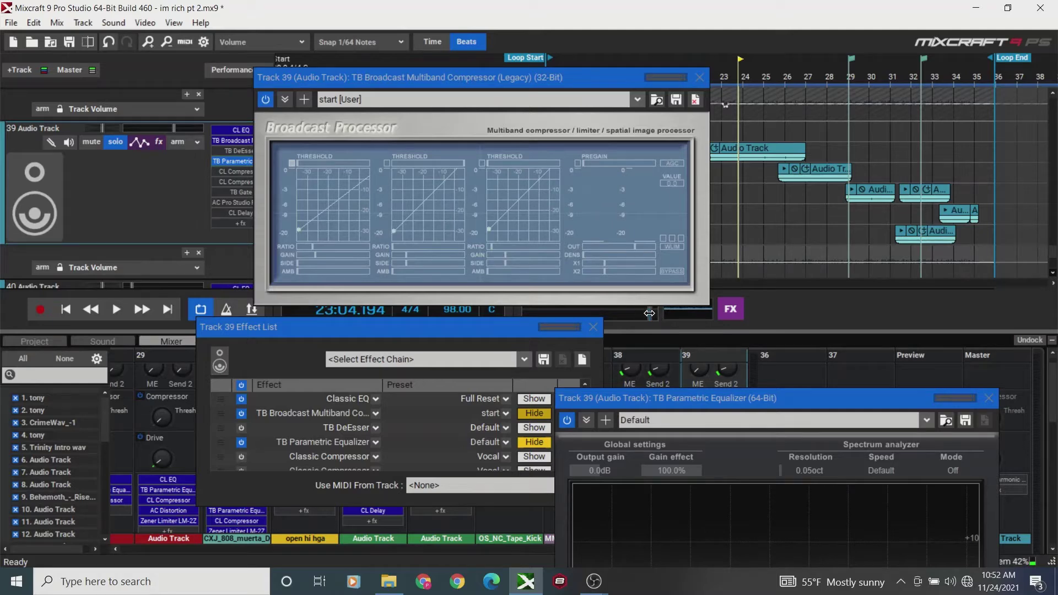
- Bypass the multiband compressor, uncover the start of track 39's second clip, and play the soloed vocal from bar 19
mouse_move(648, 313)
left_click(241, 413)
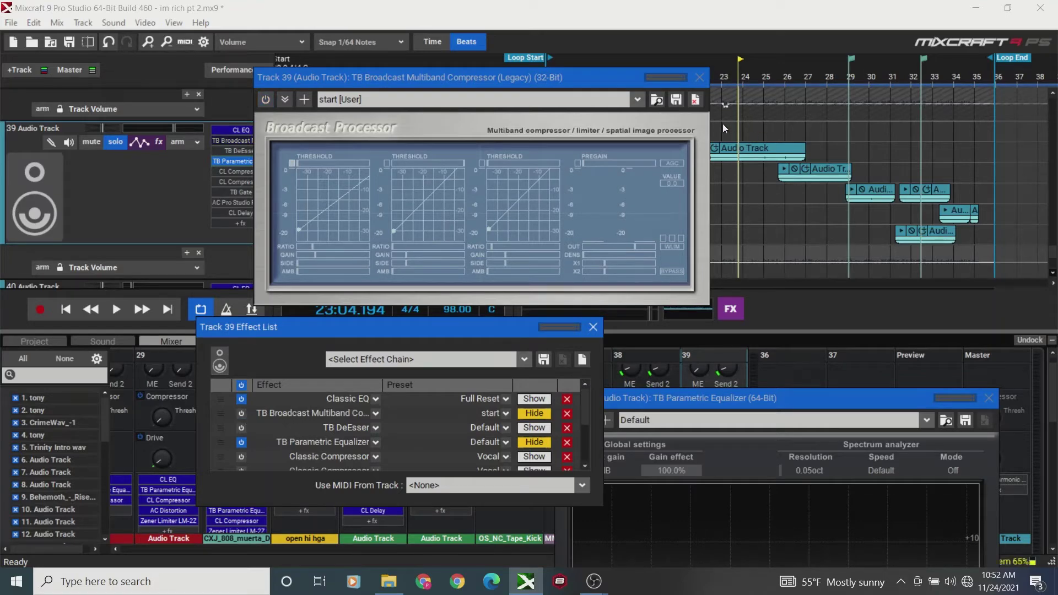
left_click(580, 82)
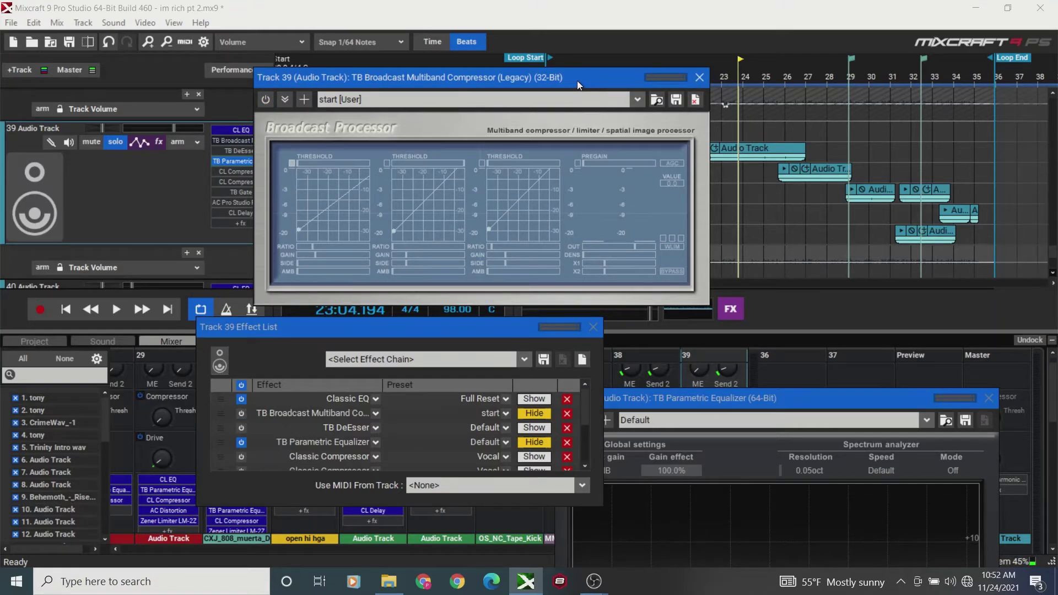
left_click_drag(577, 80, 482, 86)
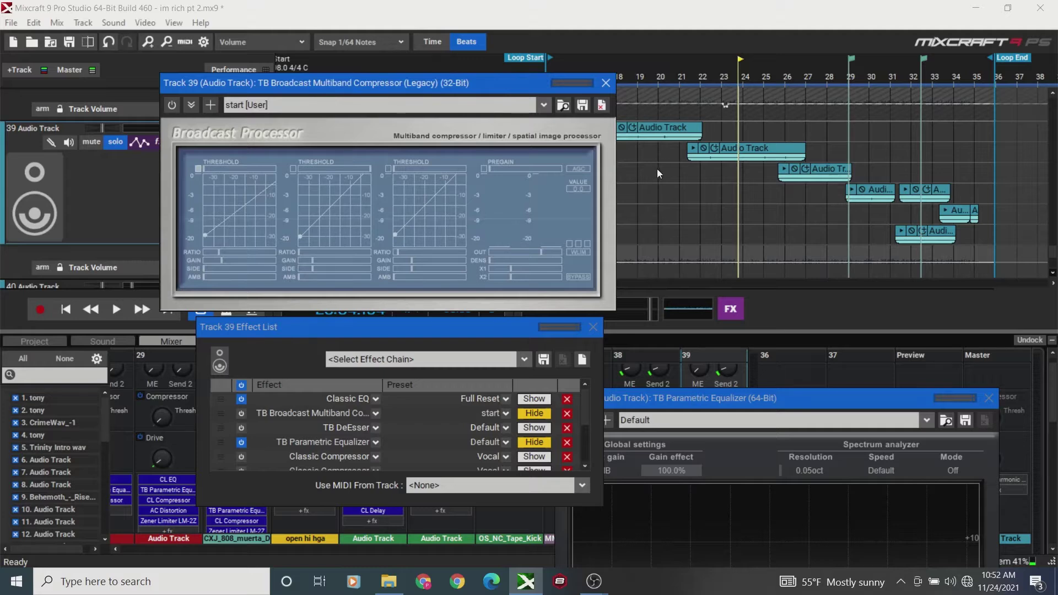
left_click_drag(689, 392, 705, 247)
left_click(640, 182)
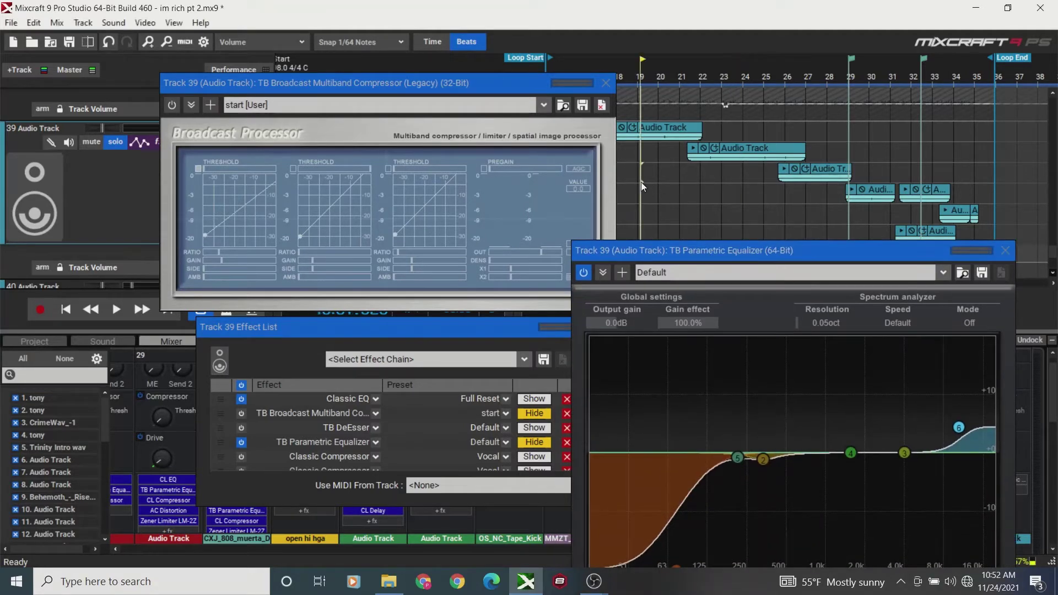
key("space")
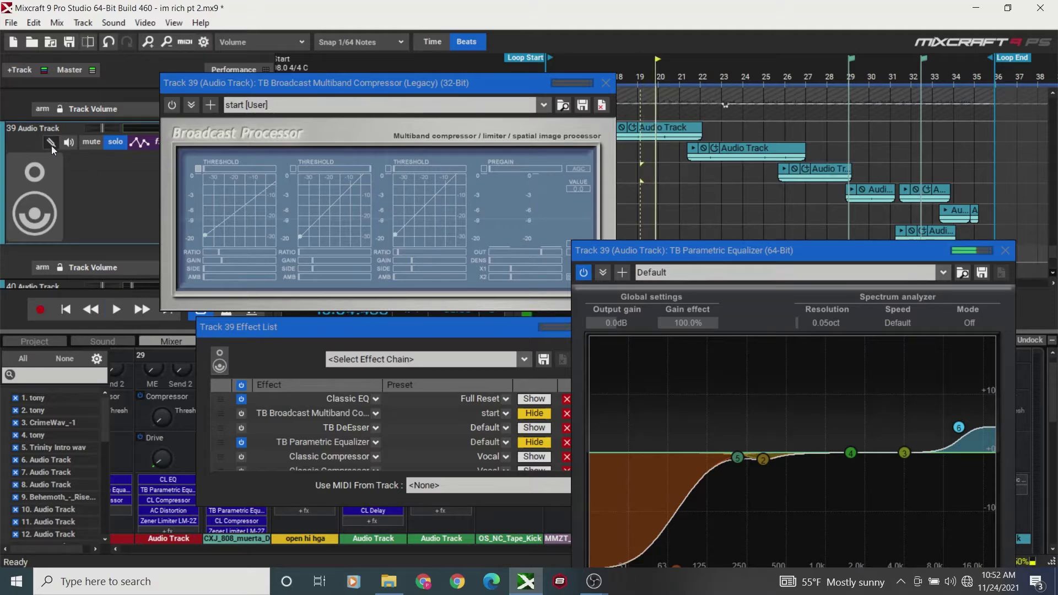
key("space")
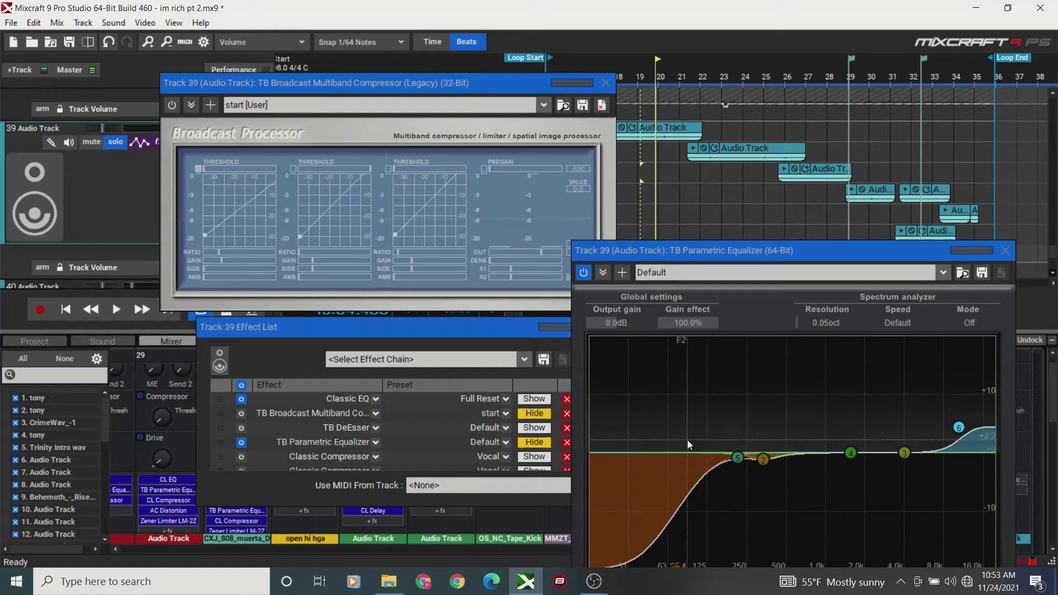
- Switch the multiband compressor back on and play the soloed vocal from the loop start
left_click_drag(427, 338, 402, 332)
scroll(559, 405, "down", 2)
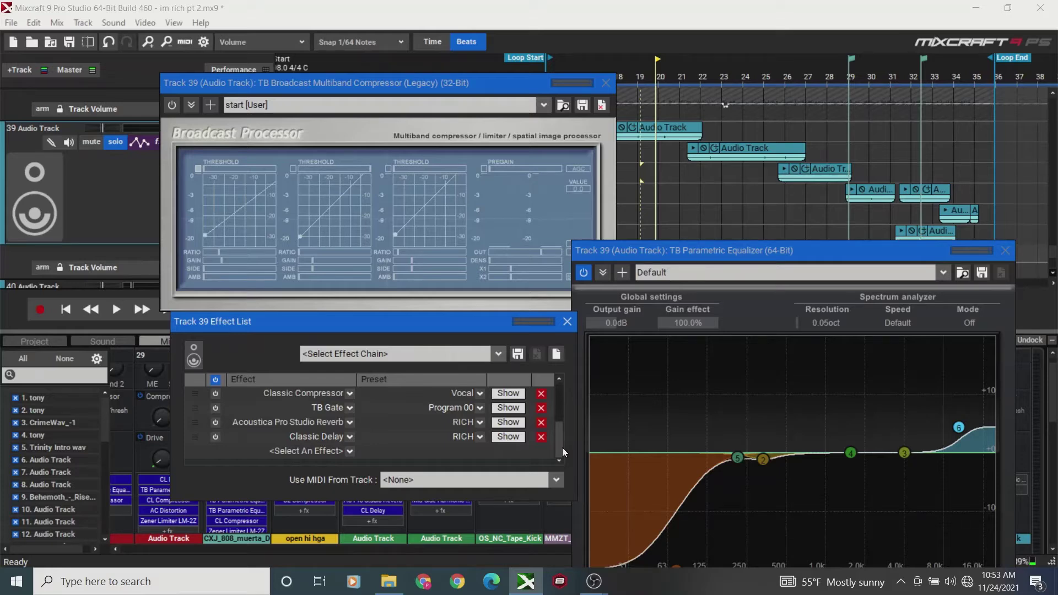
mouse_move(594, 585)
left_click(175, 106)
left_click_drag(688, 254, 693, 280)
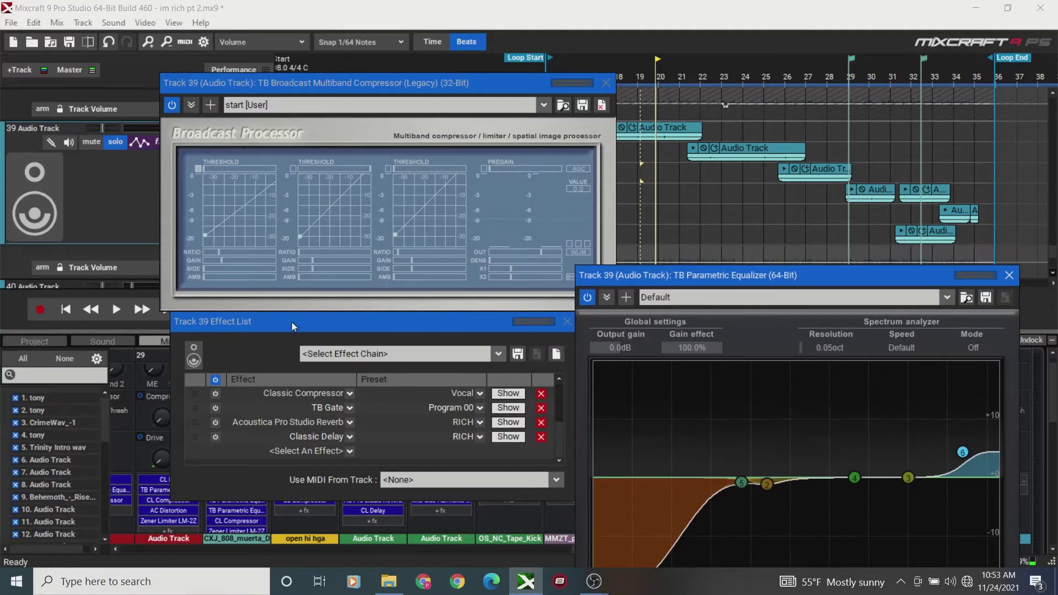
left_click(68, 312)
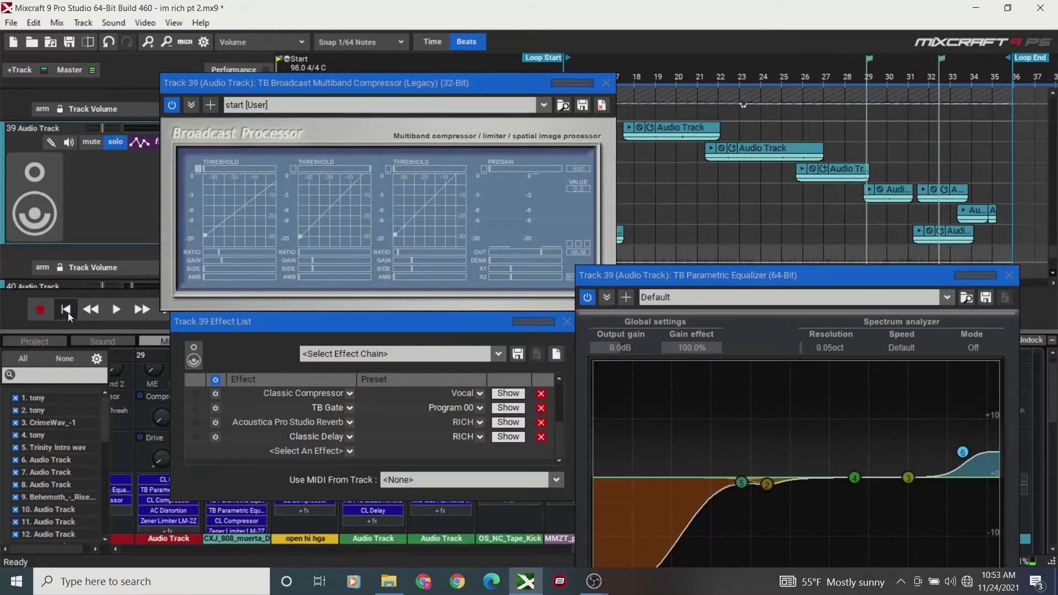
key("space")
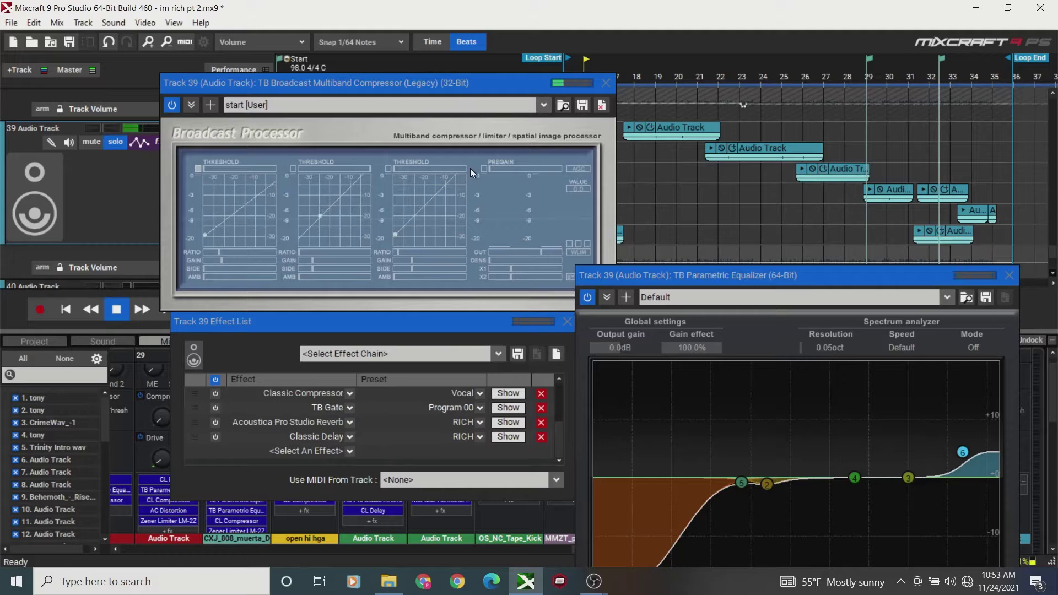
key("space")
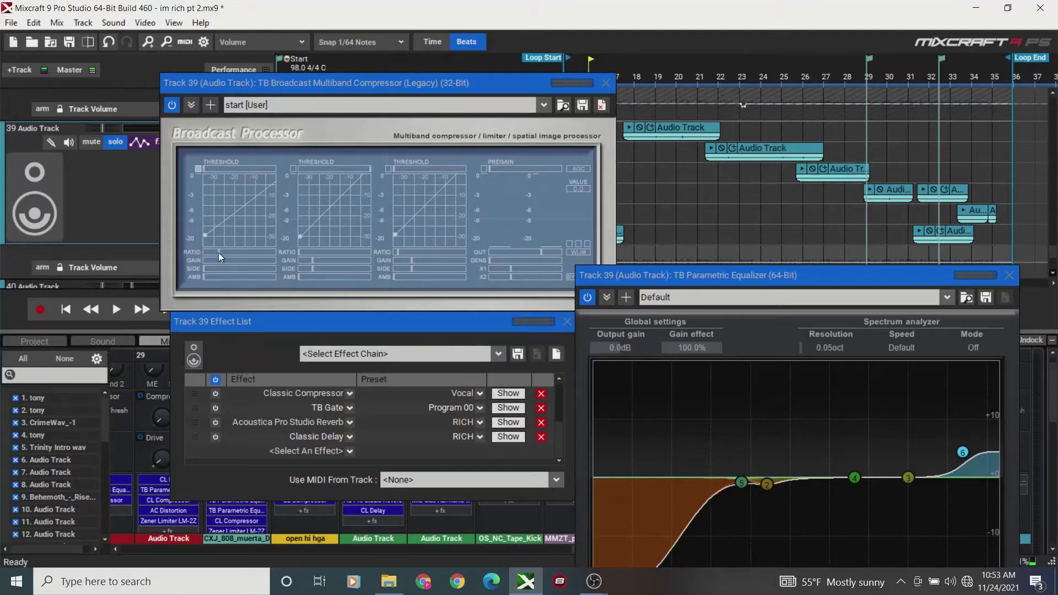
- Lower the compressor's first-band ratio to 1.0 and audition the soloed vocal from the loop start
left_click_drag(220, 255, 209, 256)
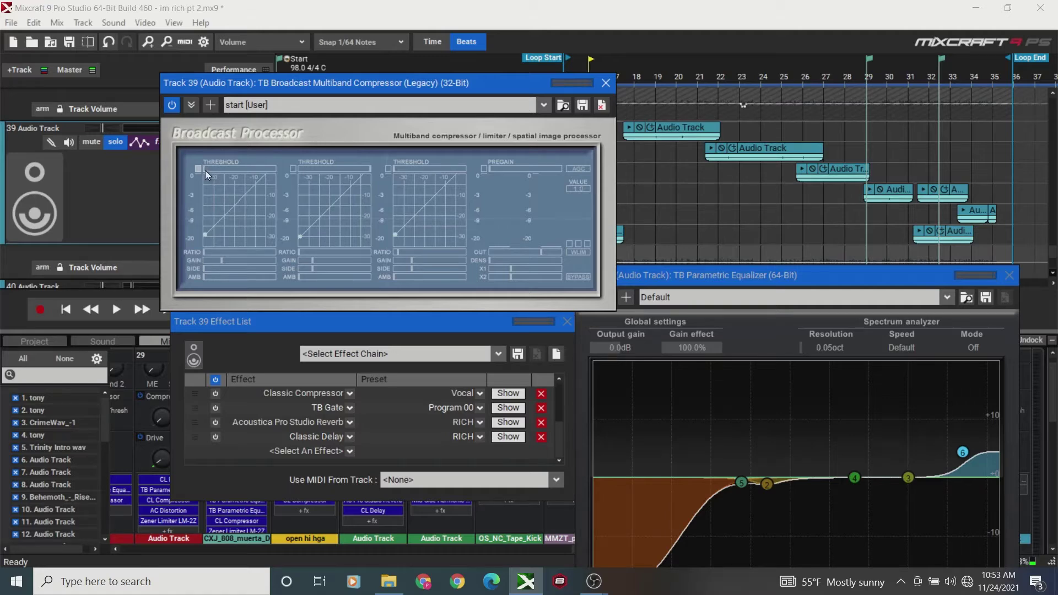
left_click_drag(256, 192, 202, 213)
left_click(70, 314)
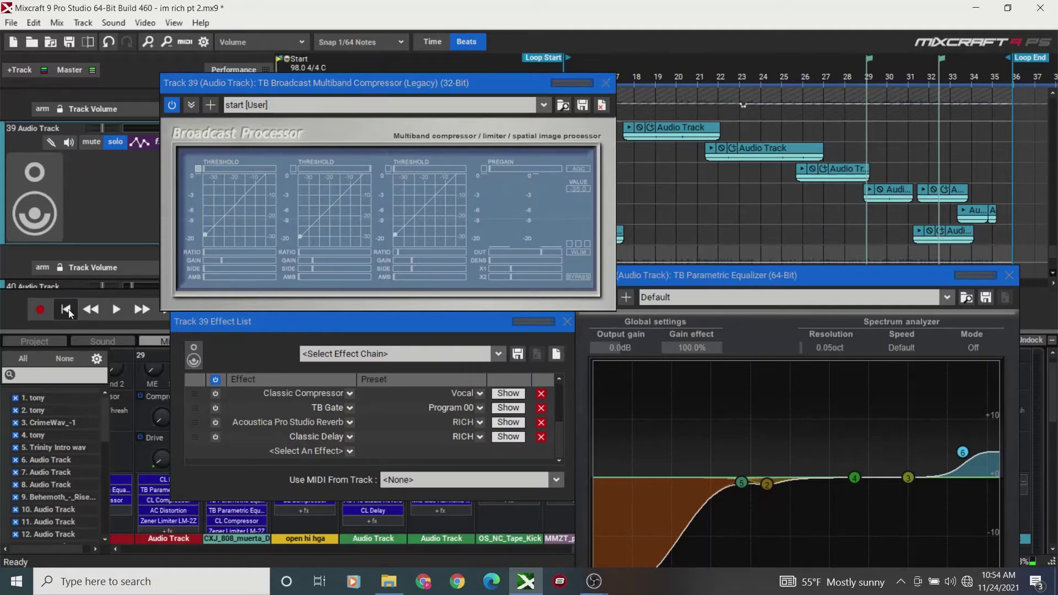
left_click(116, 309)
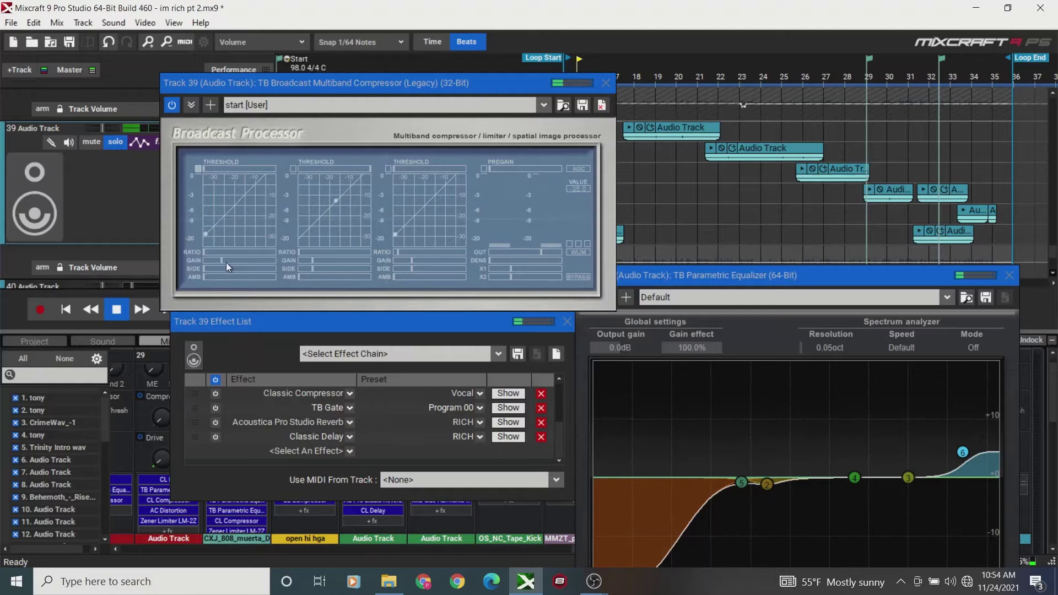
key("space")
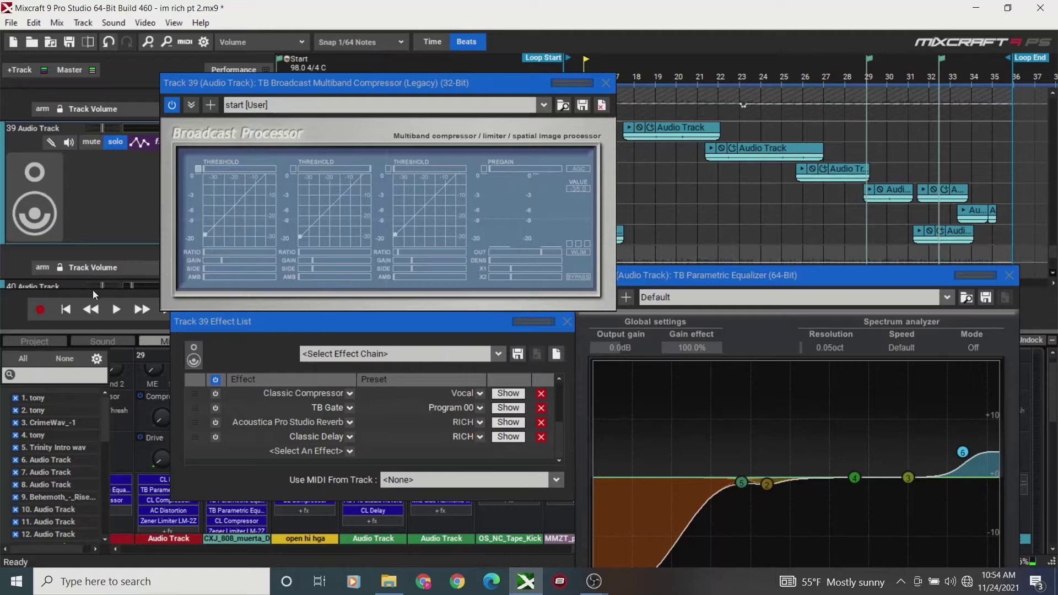
left_click(65, 310)
key("space")
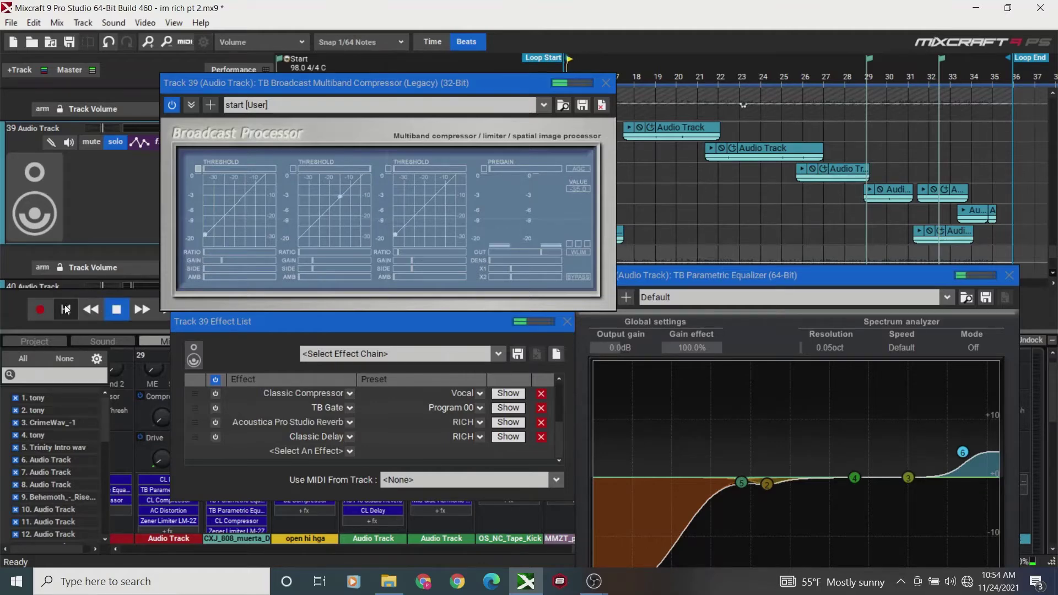
- Raise the compressor's first-band ratio back to its earlier setting while the vocal plays, and stop playback
mouse_move(207, 253)
left_mouse_down()
mouse_move(219, 264)
mouse_move(201, 264)
mouse_move(217, 270)
left_mouse_up()
key("space")
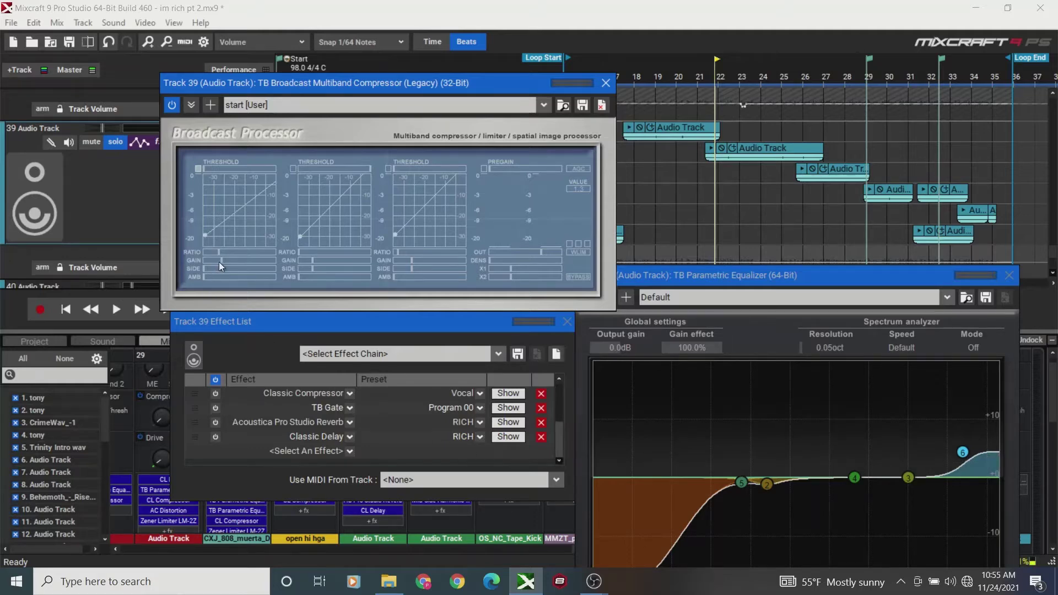
mouse_move(217, 255)
left_mouse_down()
mouse_move(203, 259)
mouse_move(218, 275)
left_mouse_up()
- Replay the soloed vocal from the loop start with the restored ratio and bring the equalizer curve into view
left_click(67, 310)
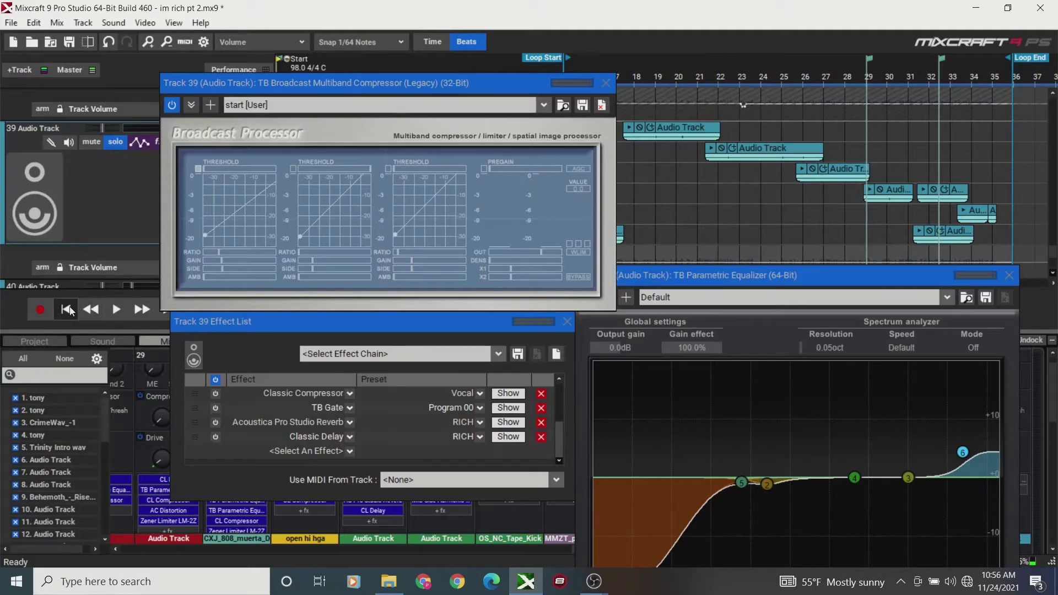
key("space")
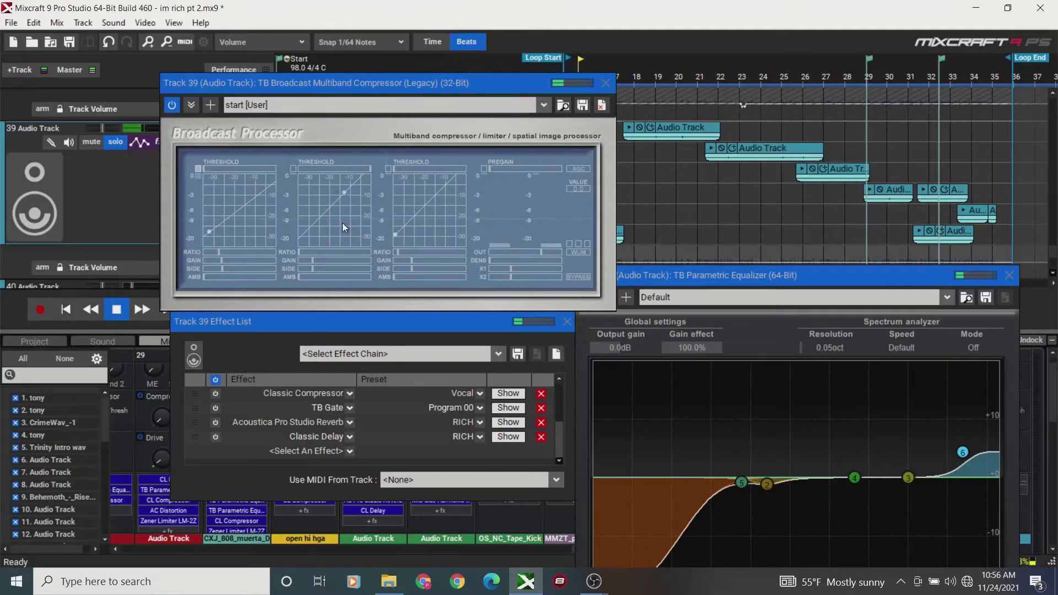
key("space")
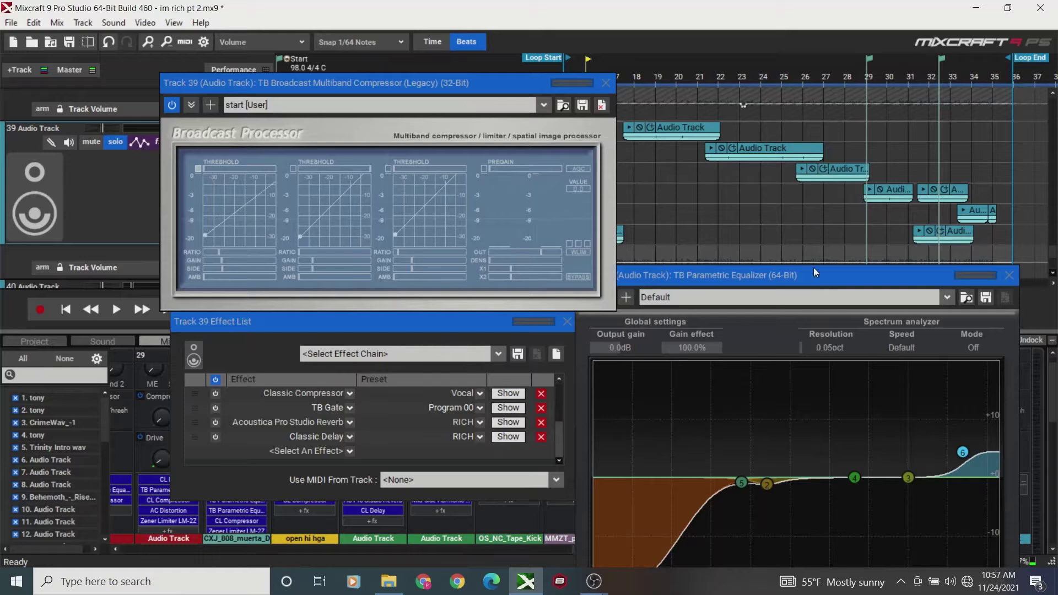
left_click_drag(816, 272, 747, 245)
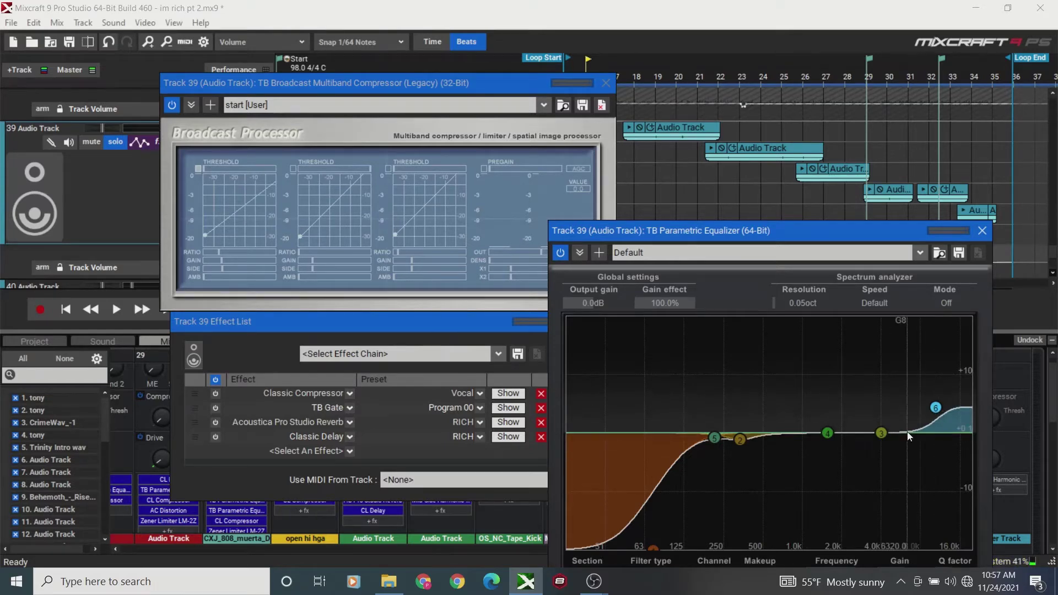
- Move the parametric equalizer window slightly lower and close it
left_click_drag(664, 233, 667, 260)
left_click(983, 261)
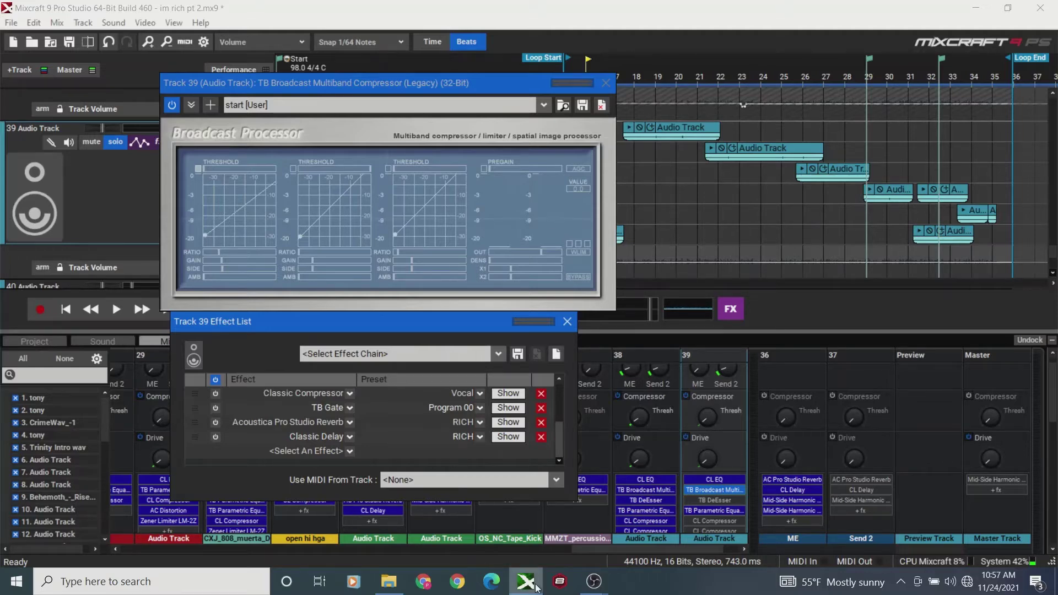
- Bring up the OBS webcam projector window, maximize it, restore its size and move it down mostly out of view
mouse_move(593, 581)
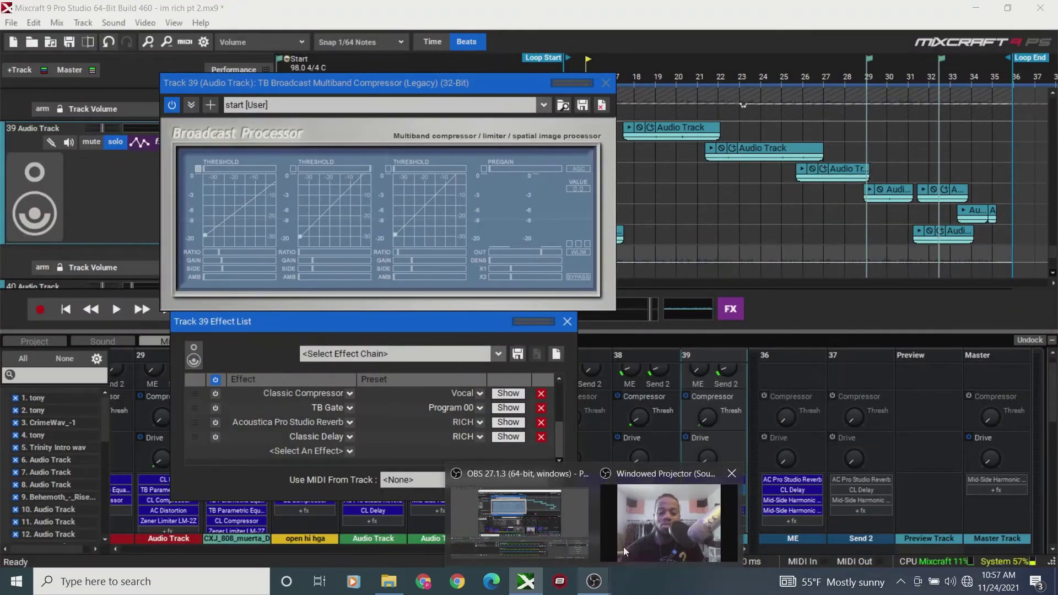
left_click(652, 514)
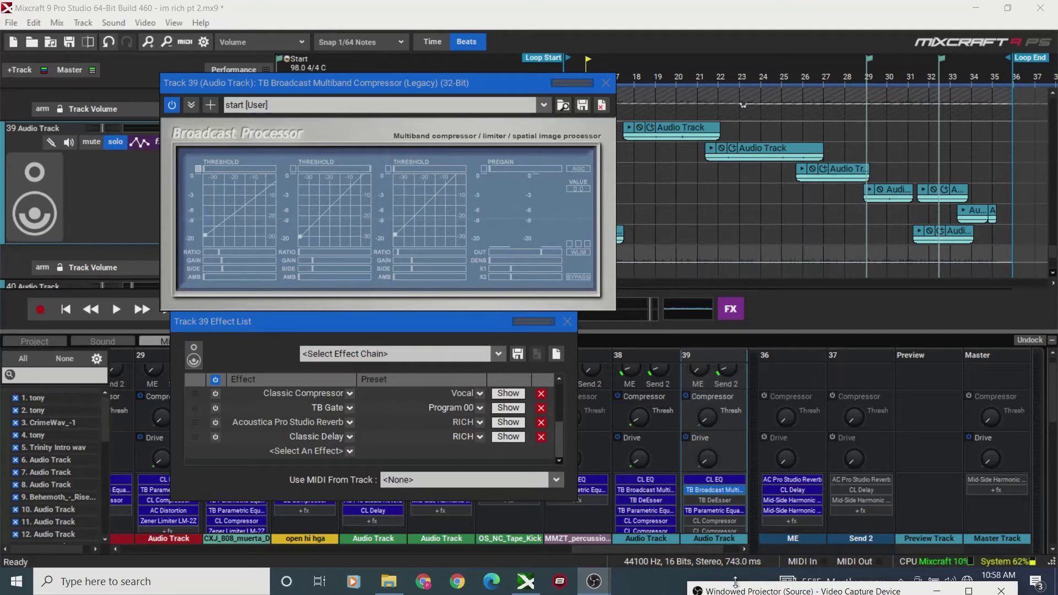
mouse_move(737, 591)
left_mouse_down()
mouse_move(726, 395)
mouse_move(719, 582)
left_mouse_up()
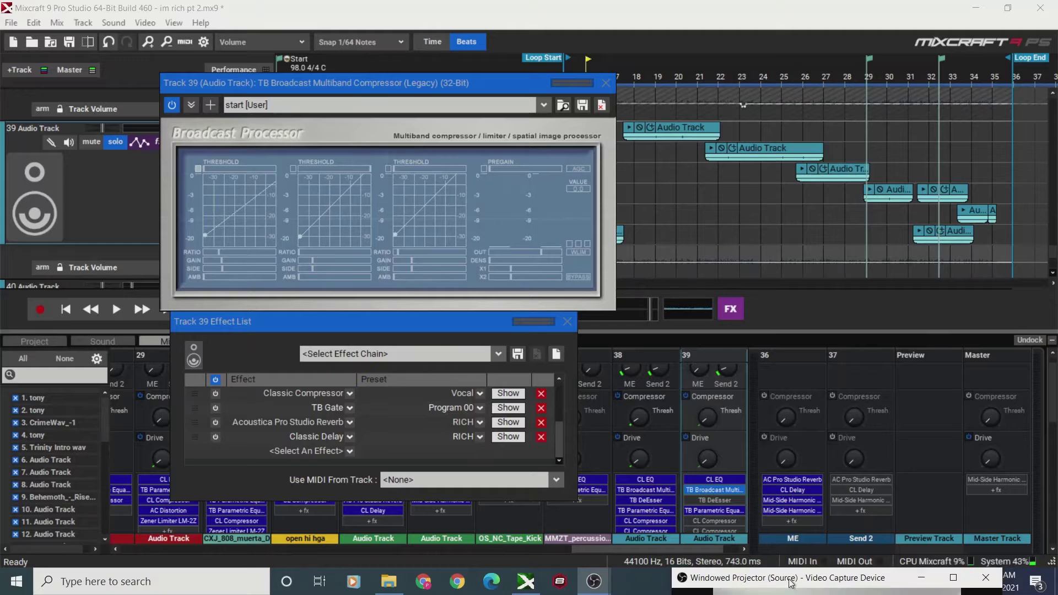
left_click_drag(788, 585, 807, 329)
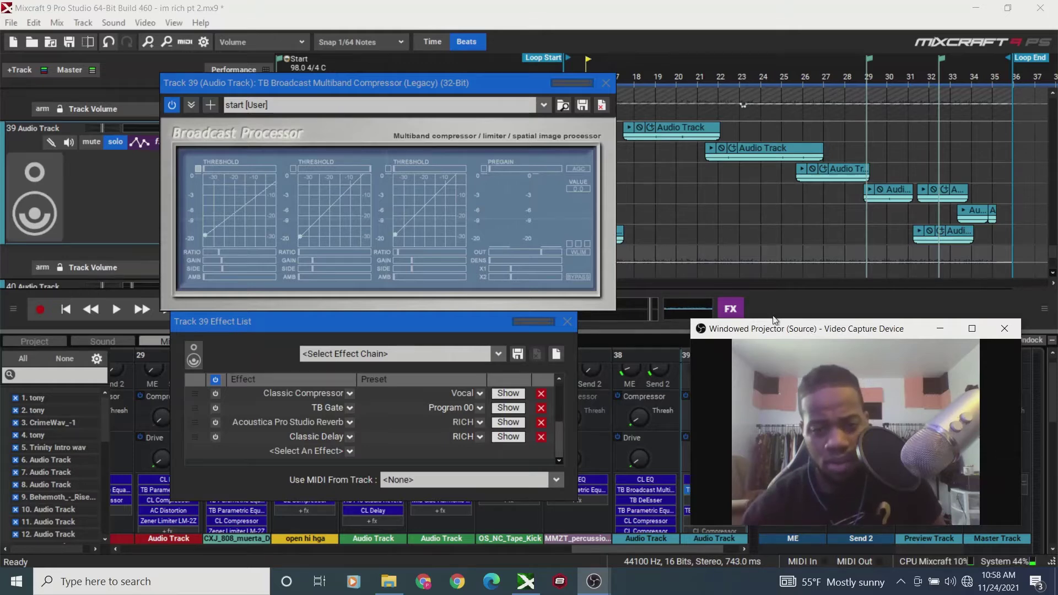
left_click_drag(800, 326, 788, 289)
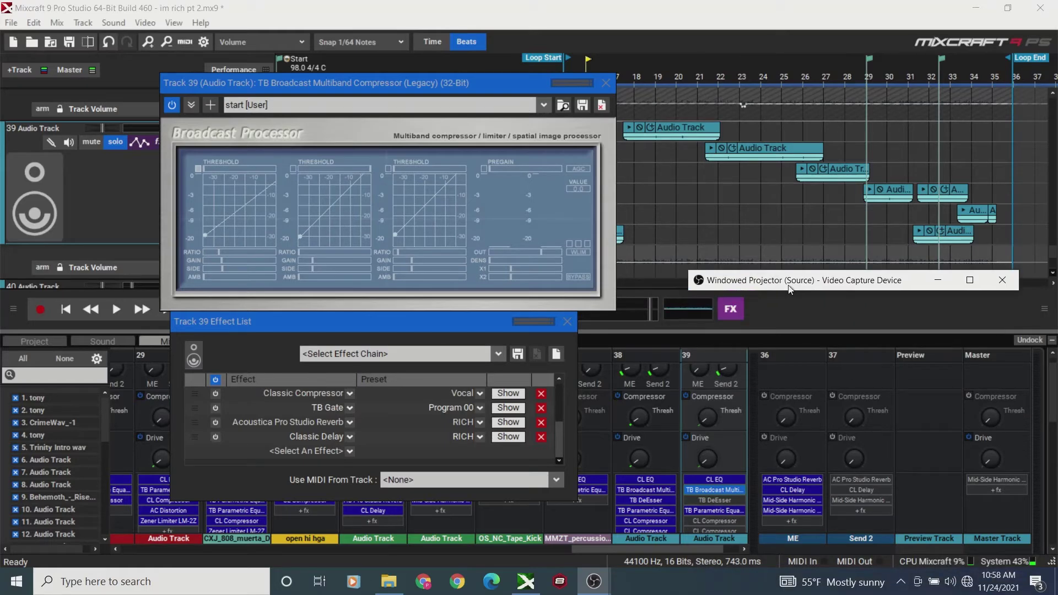
left_click(969, 280)
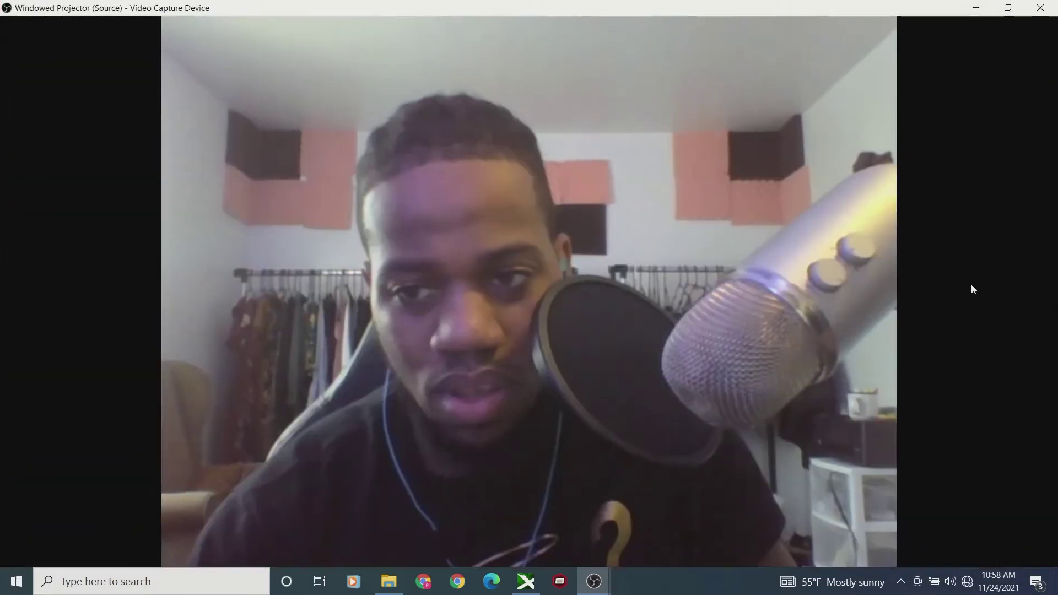
left_click(1003, 10)
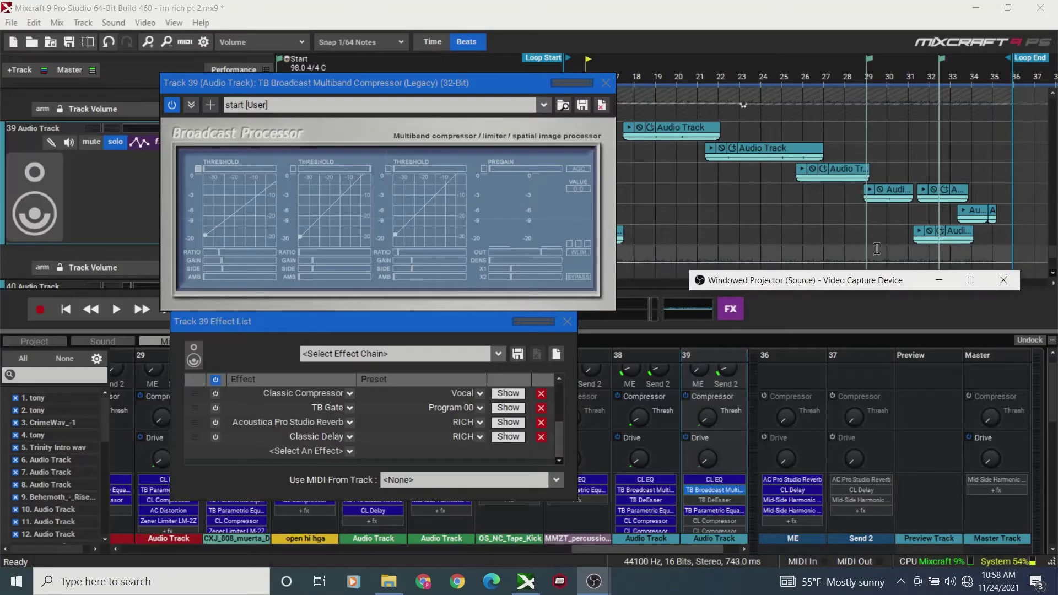
left_click_drag(867, 281, 836, 592)
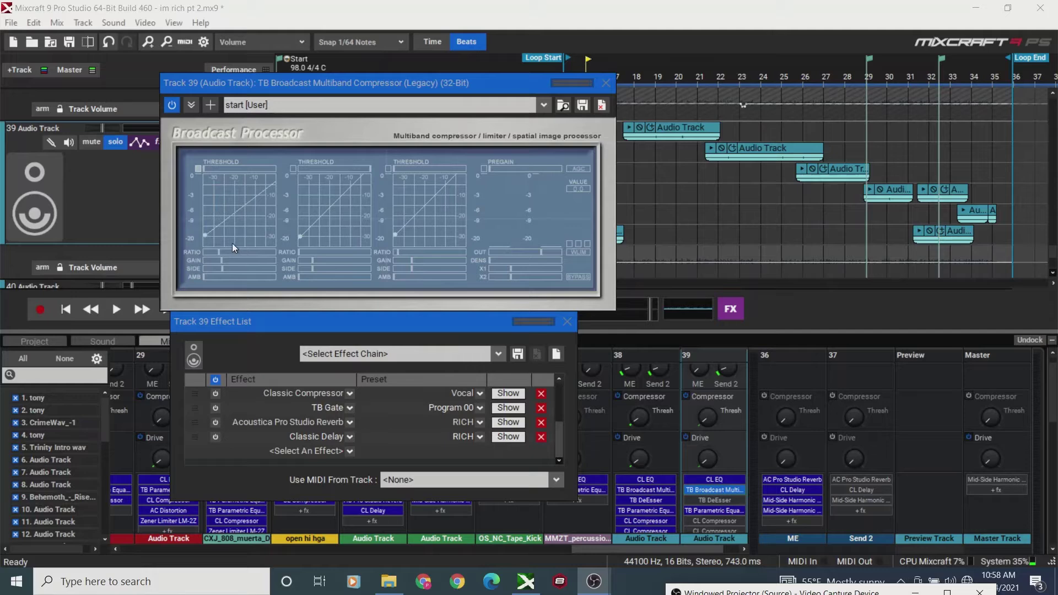
- Turn on the multiband compressor's second and third bands and audition the soloed vocal from bar 19
left_click(293, 169)
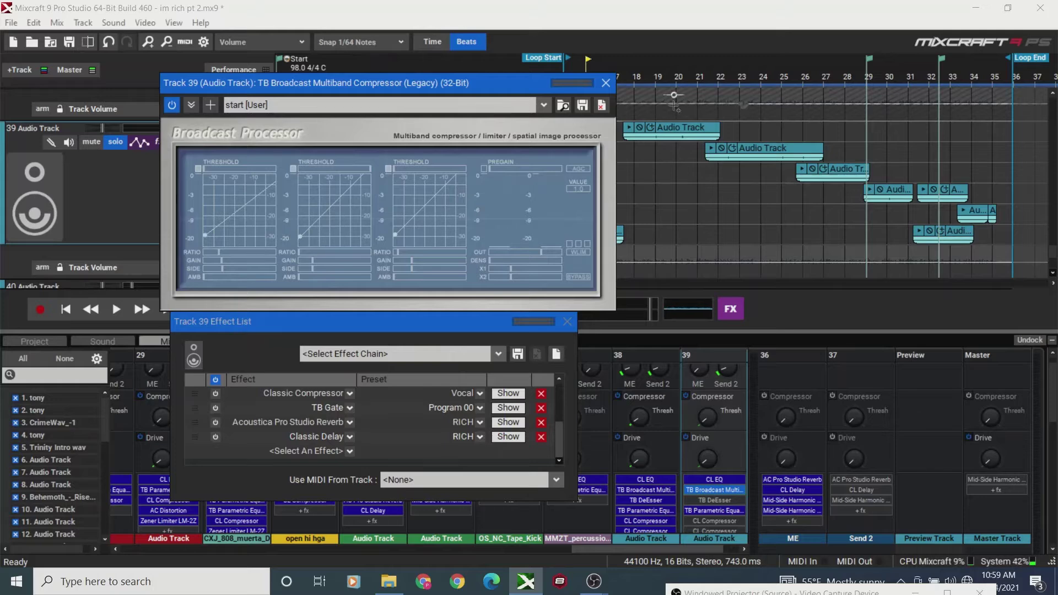
left_click(656, 80)
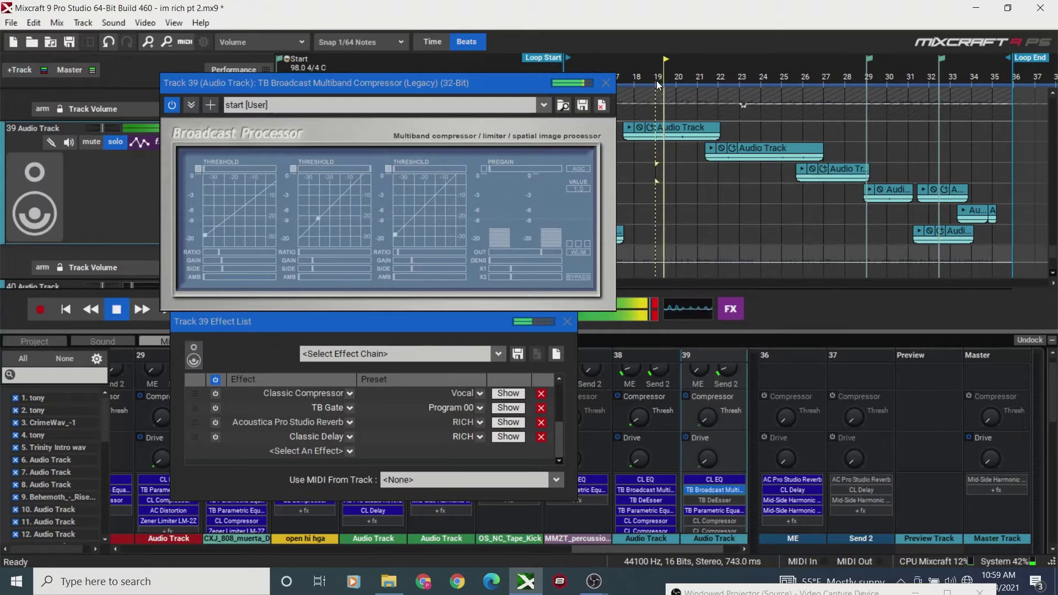
key("space")
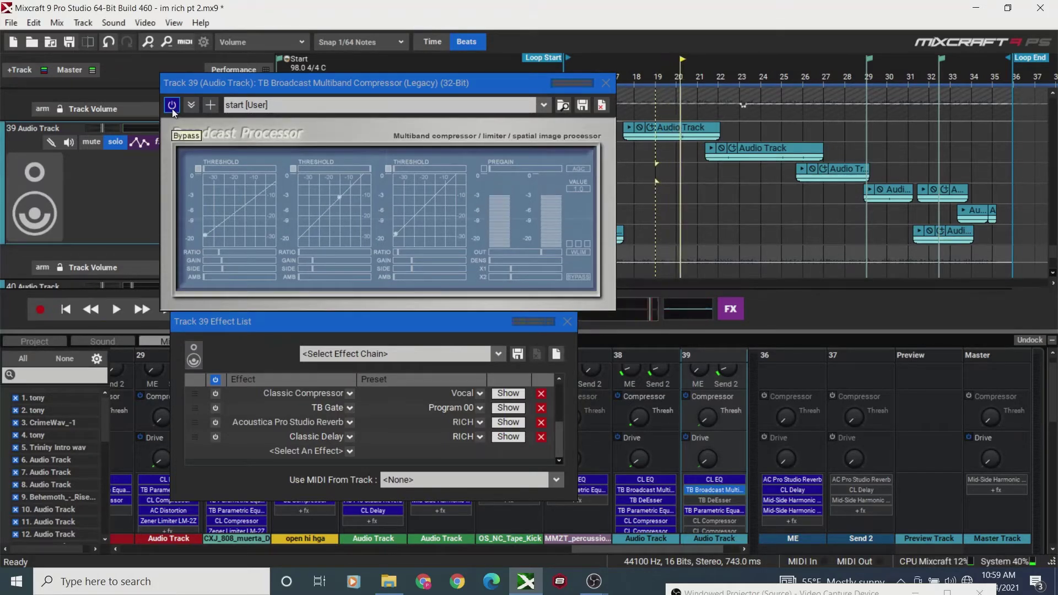
- Bypass the multiband compressor and play about one bar of the soloed vocal from bar 20
left_click(172, 106)
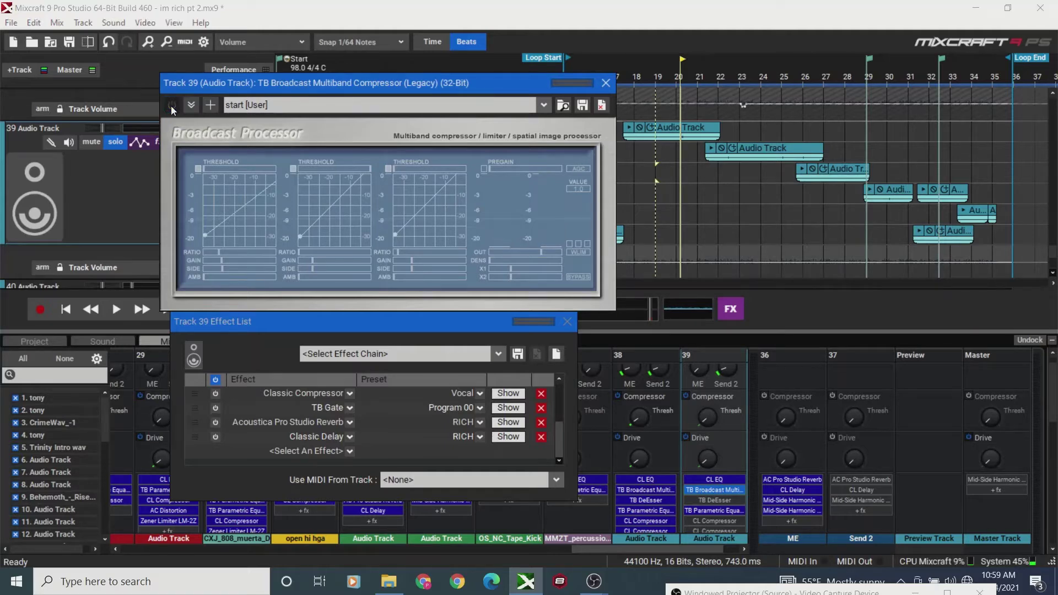
key("space")
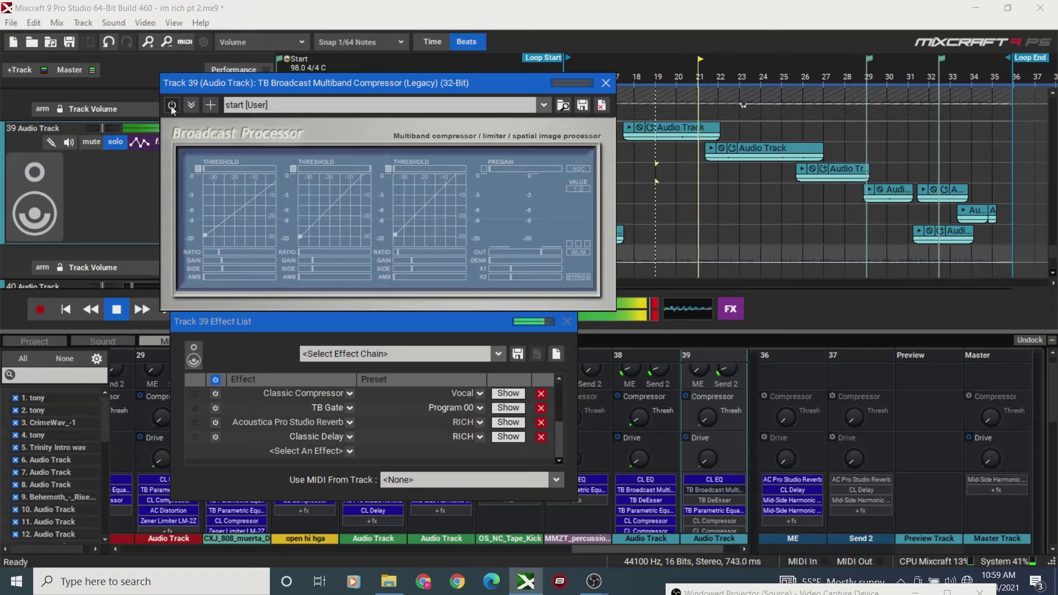
key("space")
- Switch the multiband compressor back on, play the vocal from bar 21, bypass the compressor during playback, and stop
left_click(172, 105)
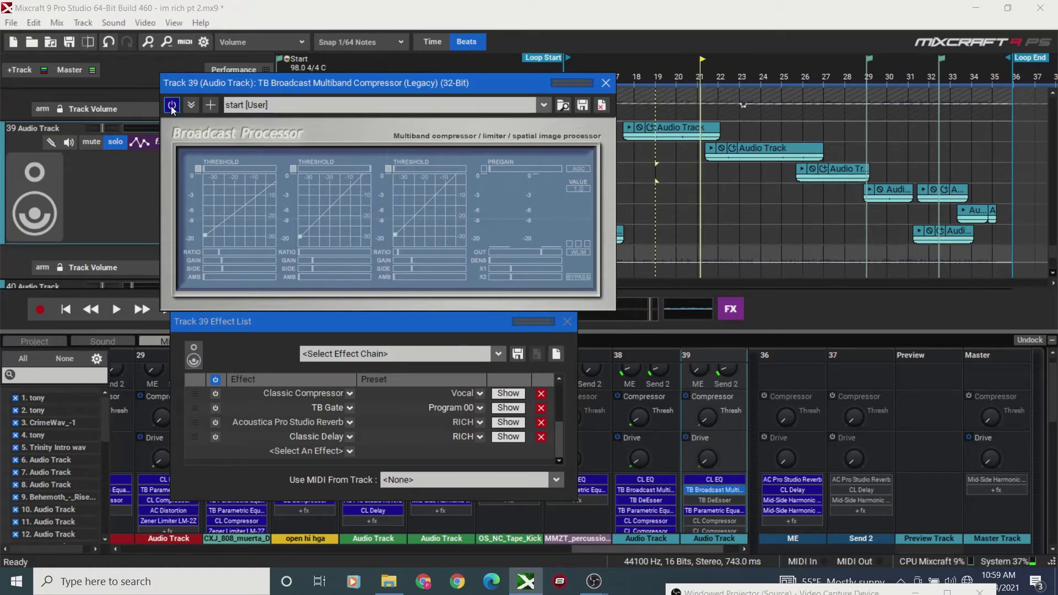
key("space")
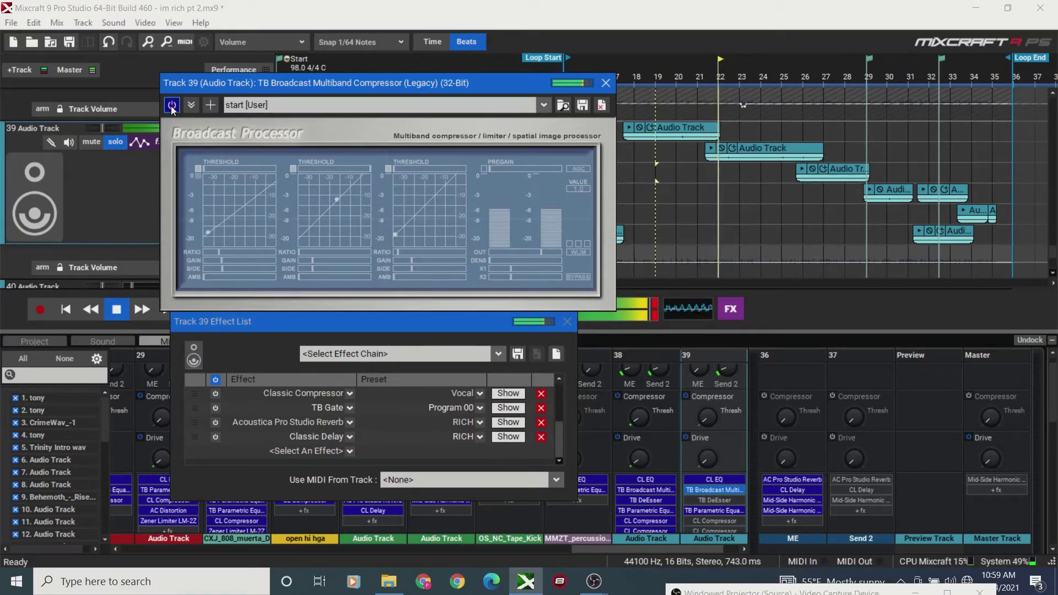
left_click(173, 105)
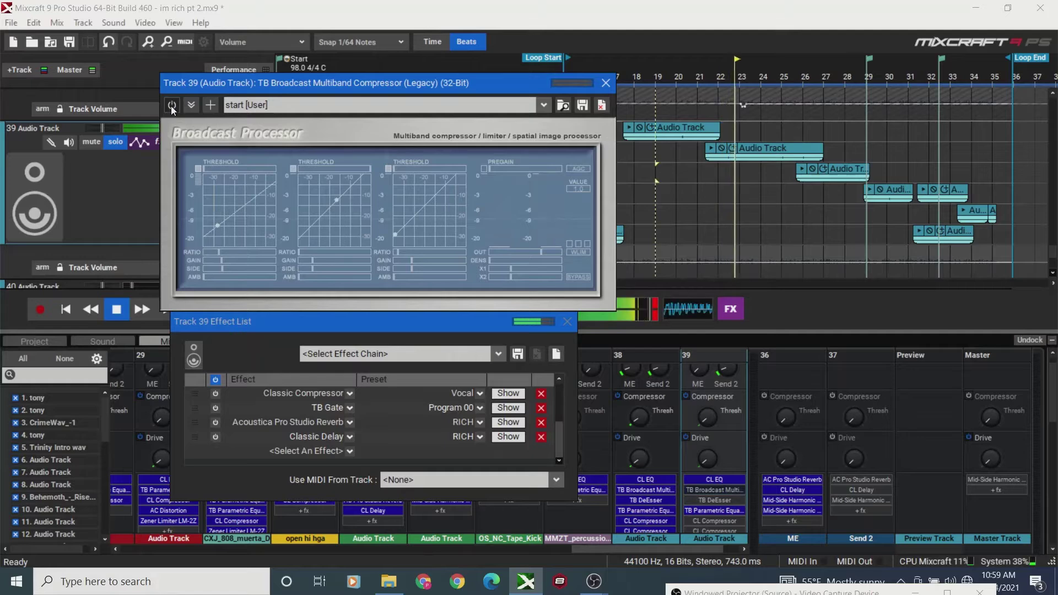
key("space")
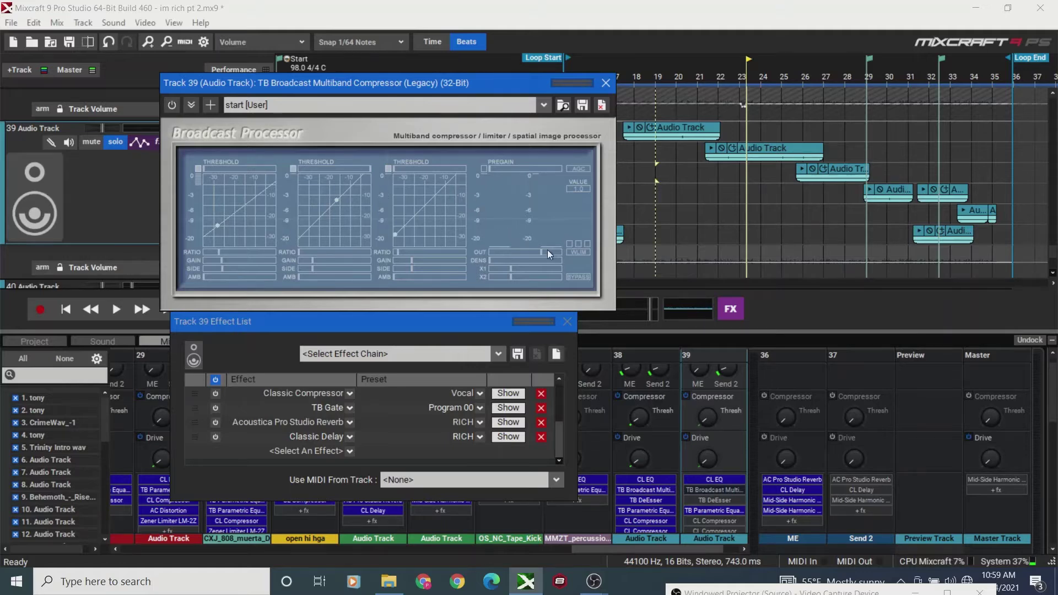
left_click(173, 105)
- Rearrange the compressor and effect list windows to uncover the early vocal clips, and set the playhead near bar 18
left_click_drag(443, 83, 391, 95)
left_click(631, 187)
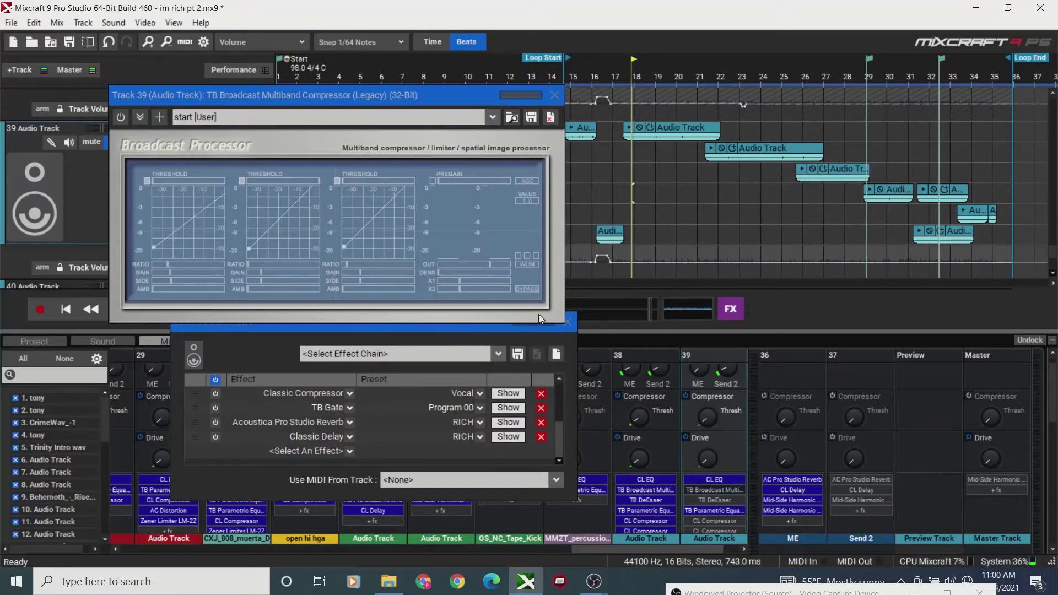
left_click_drag(445, 325, 441, 334)
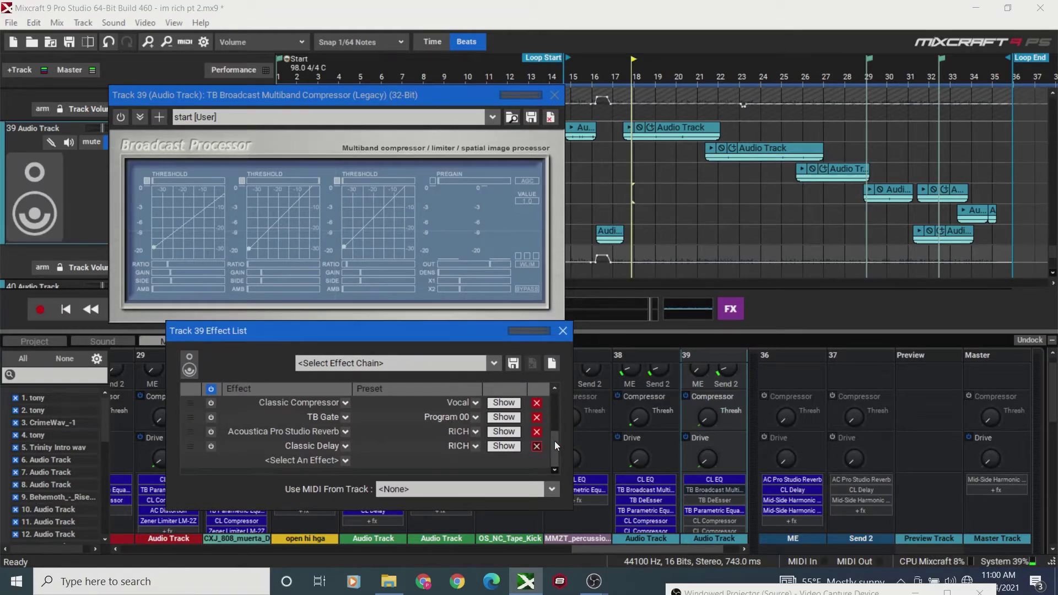
- Reopen track 39's TB Parametric Equalizer beside the compressor and set the playhead at the start of the clip before bar 18
left_click_drag(554, 441, 553, 403)
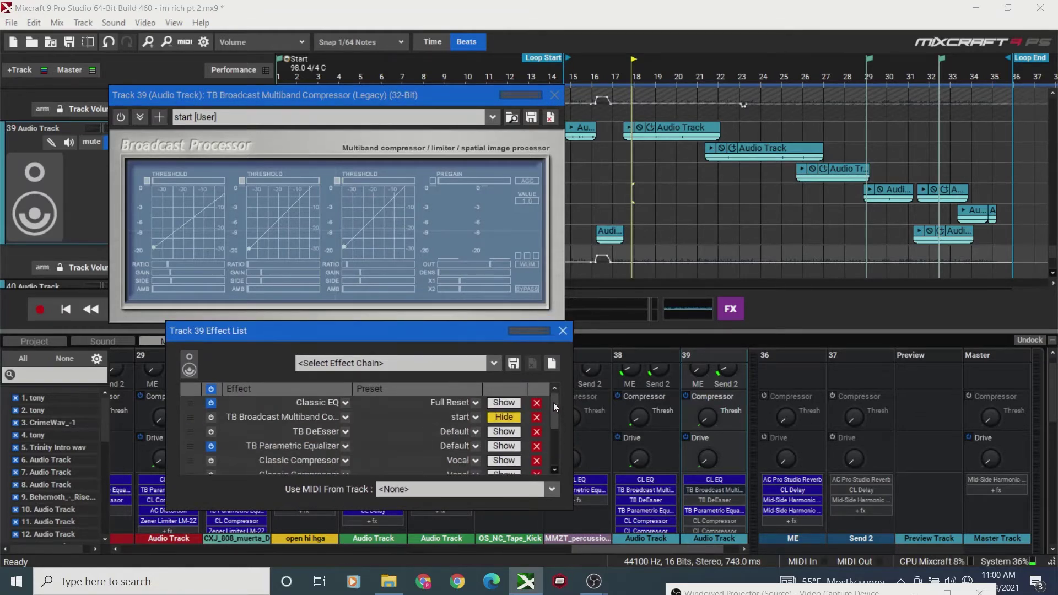
left_click(509, 444)
left_click_drag(757, 263, 657, 223)
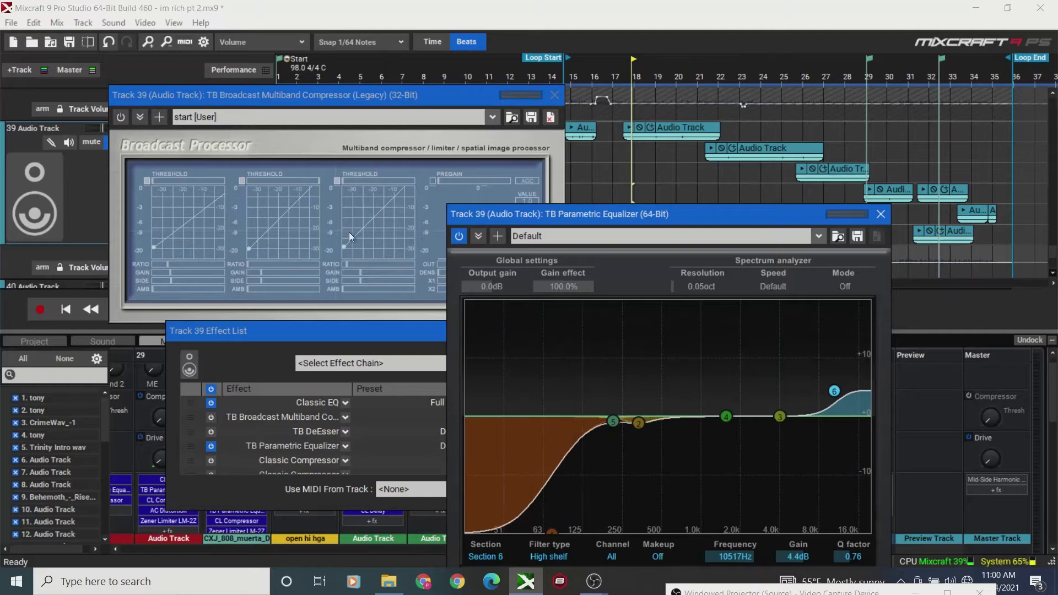
left_click(627, 77)
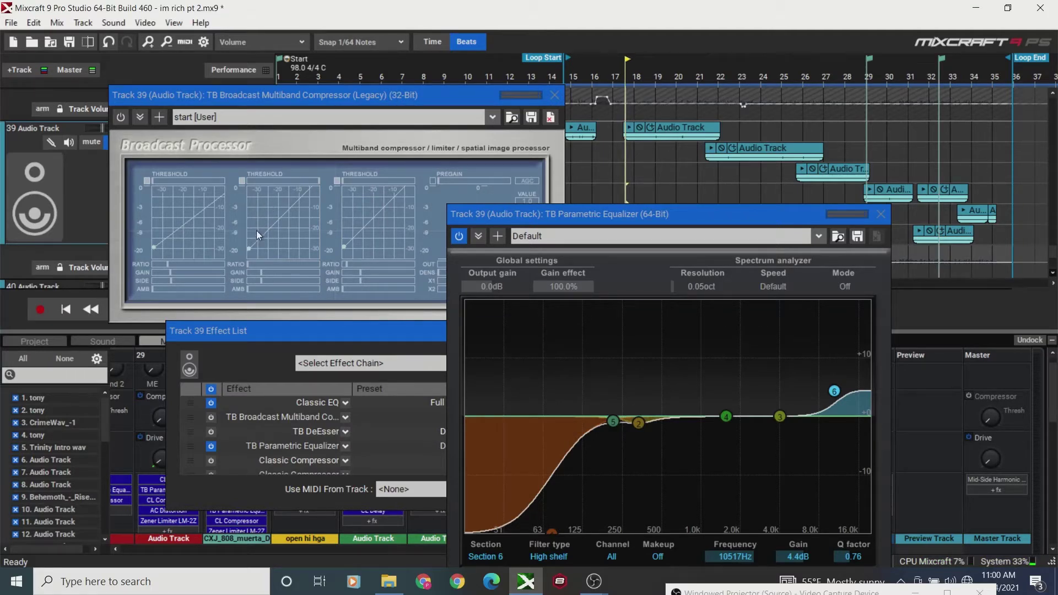
- Isolate the multiband compressor's middle band and audition track 39 from about bar 17 with the compressor on and off
left_click(339, 177)
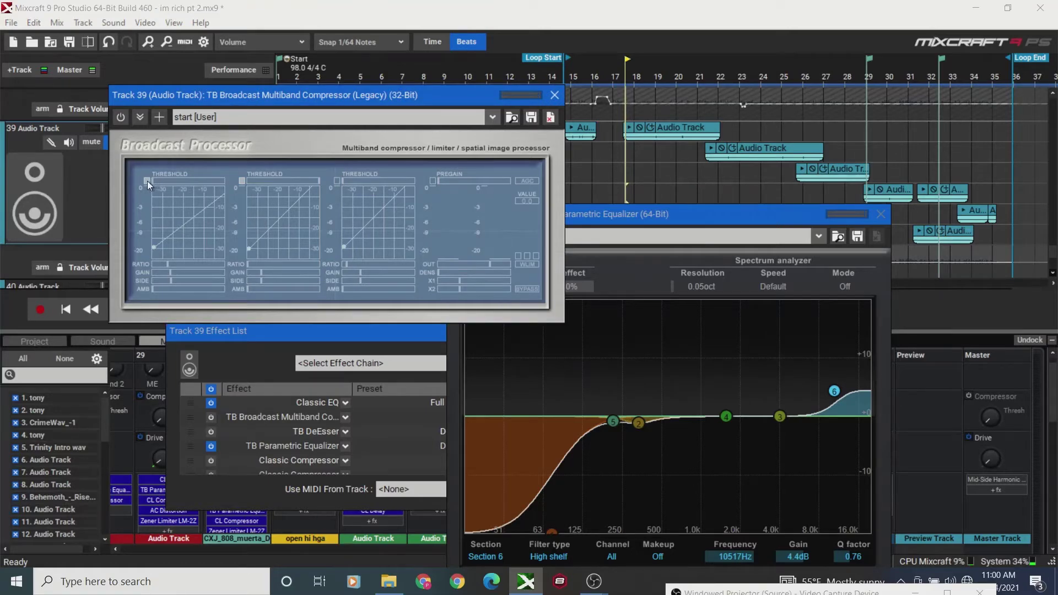
left_click(619, 77)
key("space")
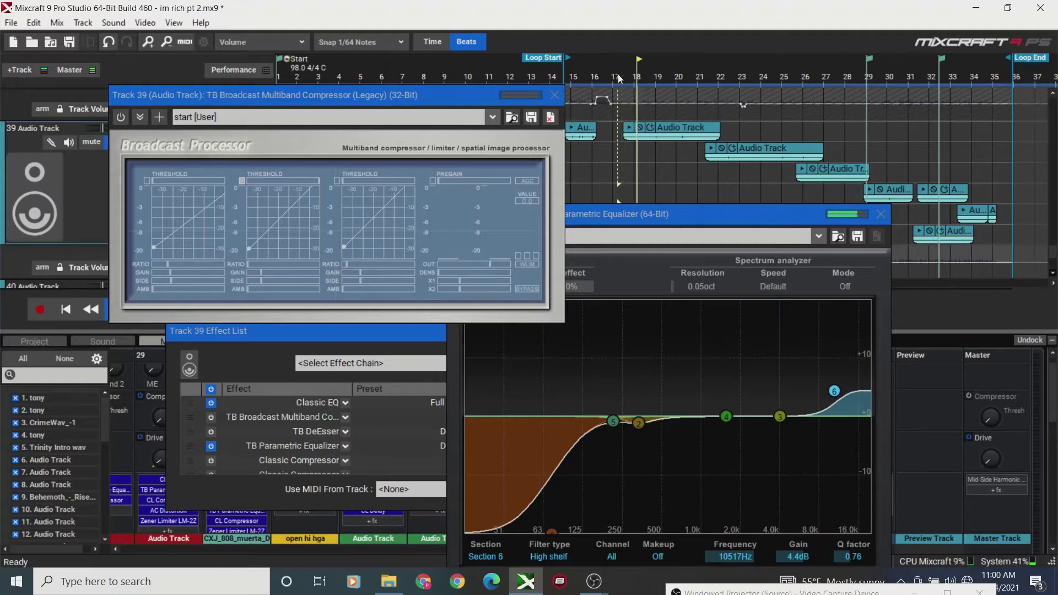
left_click(118, 118)
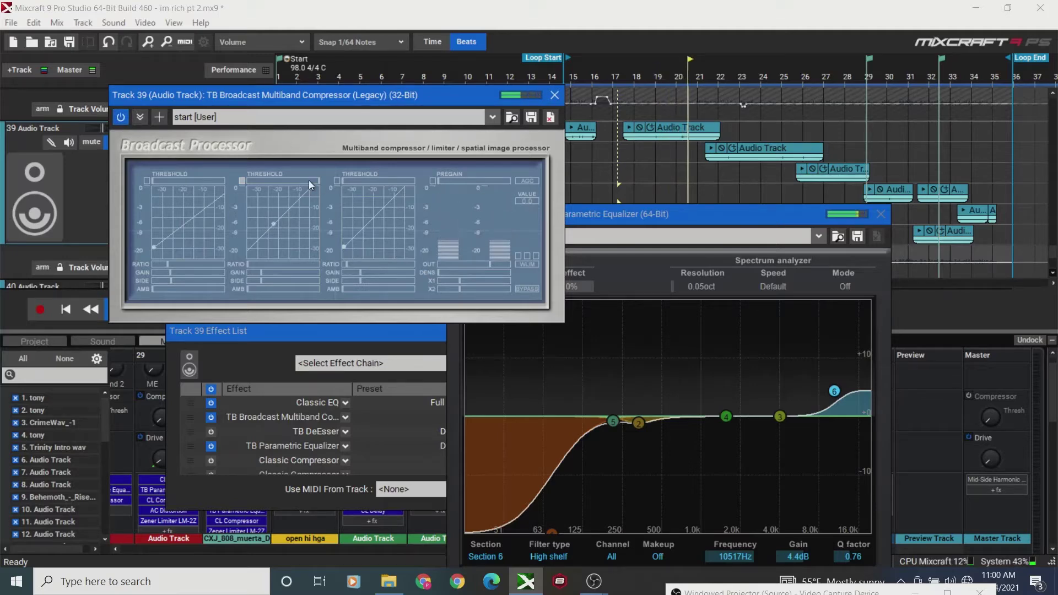
left_click(120, 117)
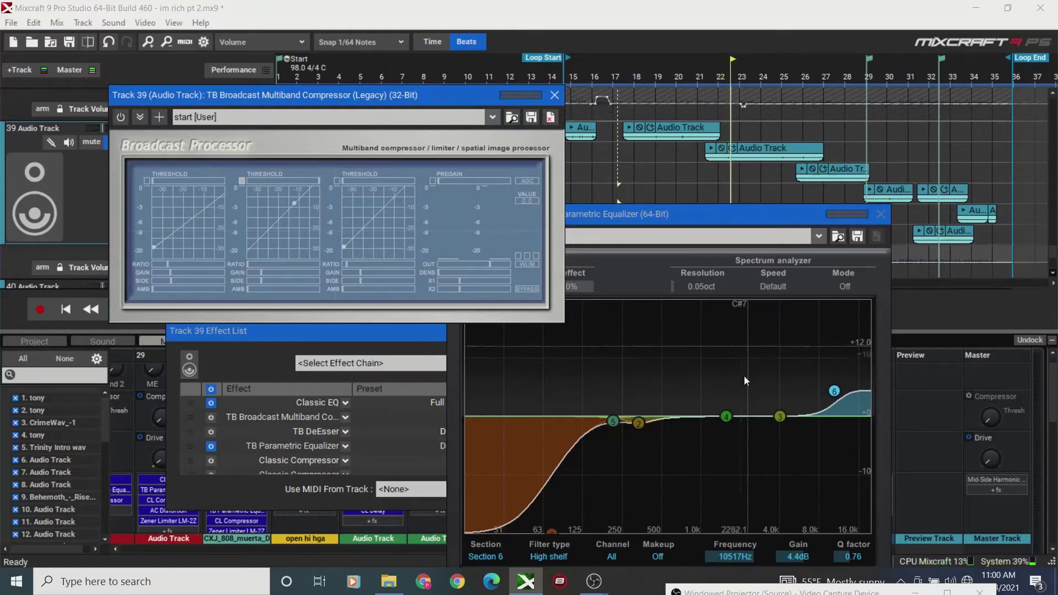
- Boost section 4 of the track 39 parametric equalizer to 14.6 dB at 814 Hz and audition it from about bar 18
left_click(716, 210)
left_click_drag(716, 210, 714, 201)
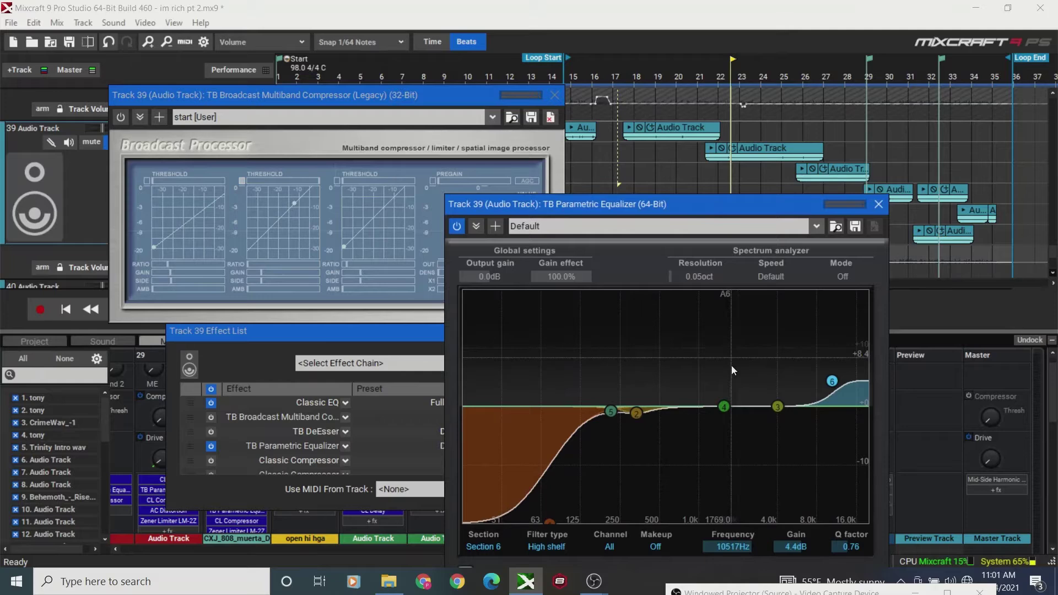
left_click_drag(724, 406, 688, 325)
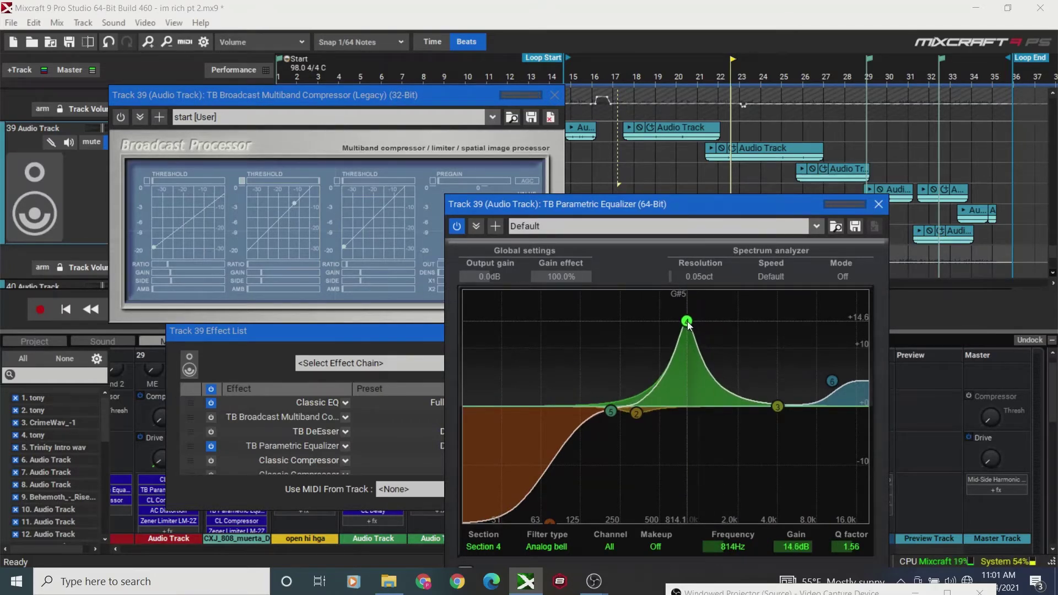
left_click(643, 156)
key("space")
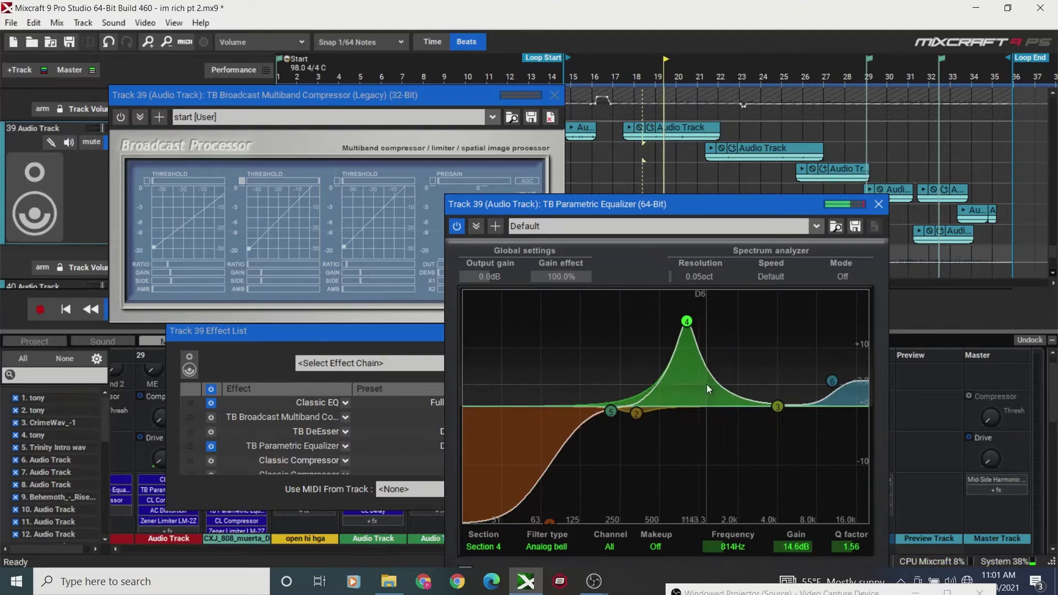
key("space")
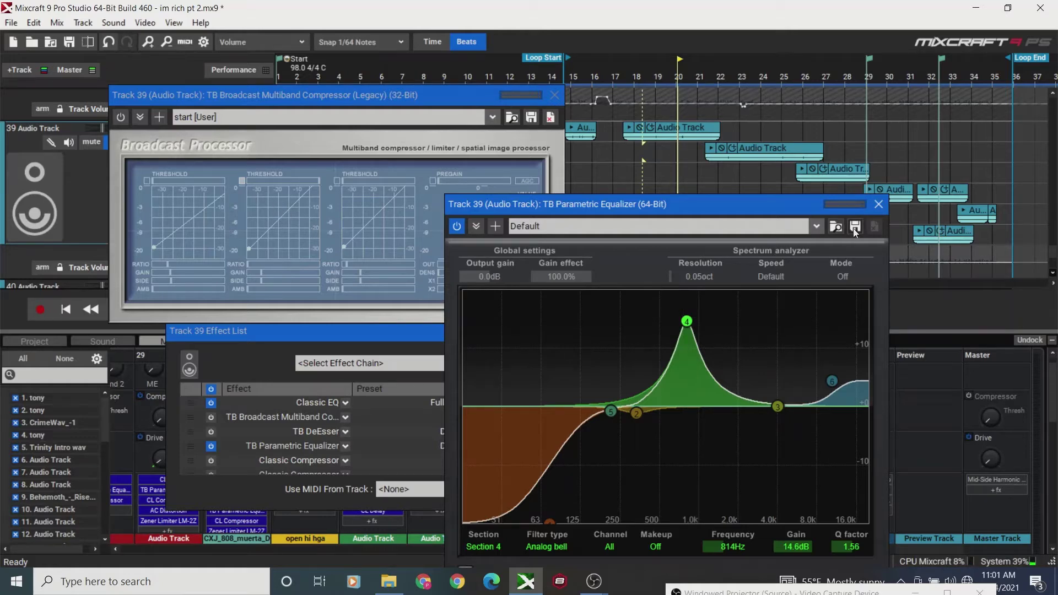
left_click(876, 207)
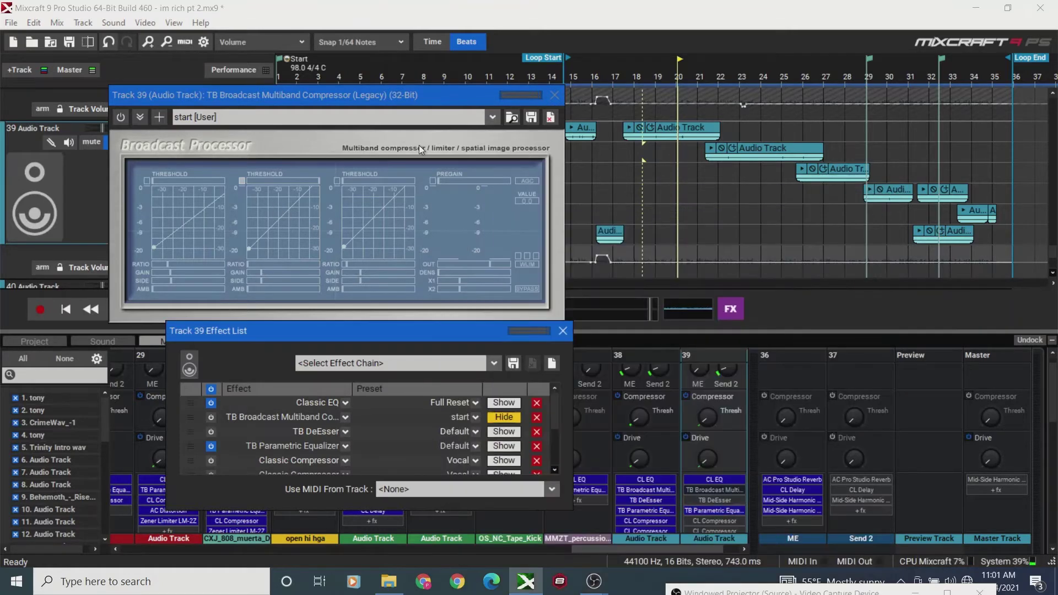
- Enable the multiband compressor on track 39 and audition its middle band from about bar 18
left_click(117, 116)
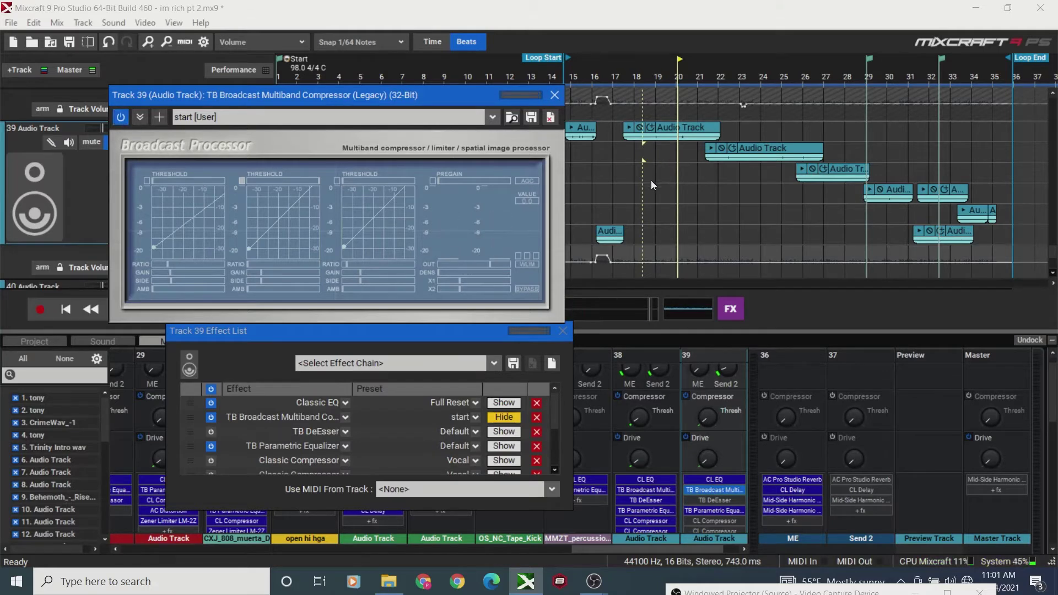
key("space")
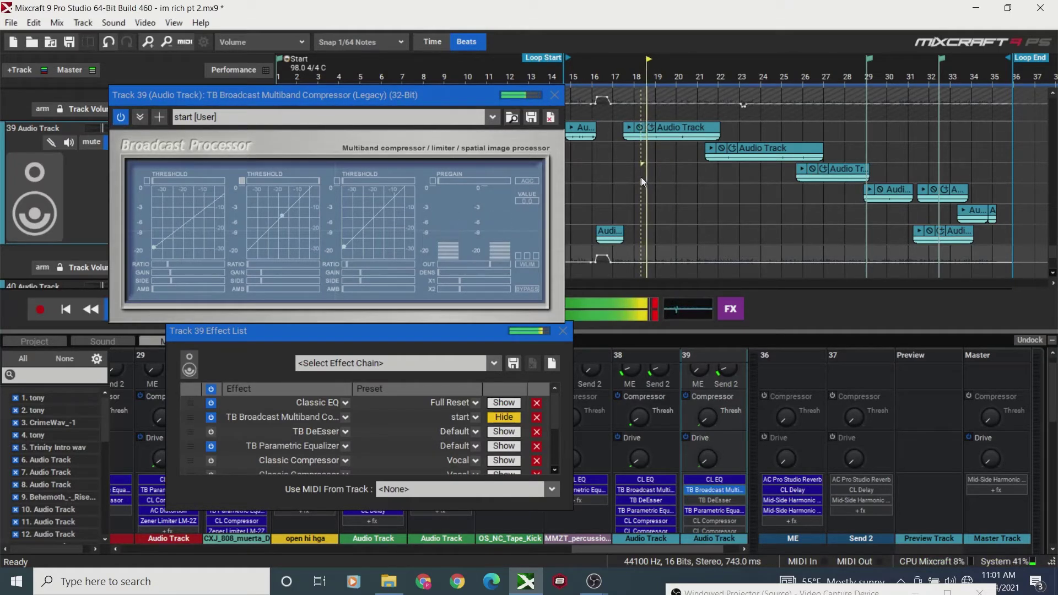
key("space")
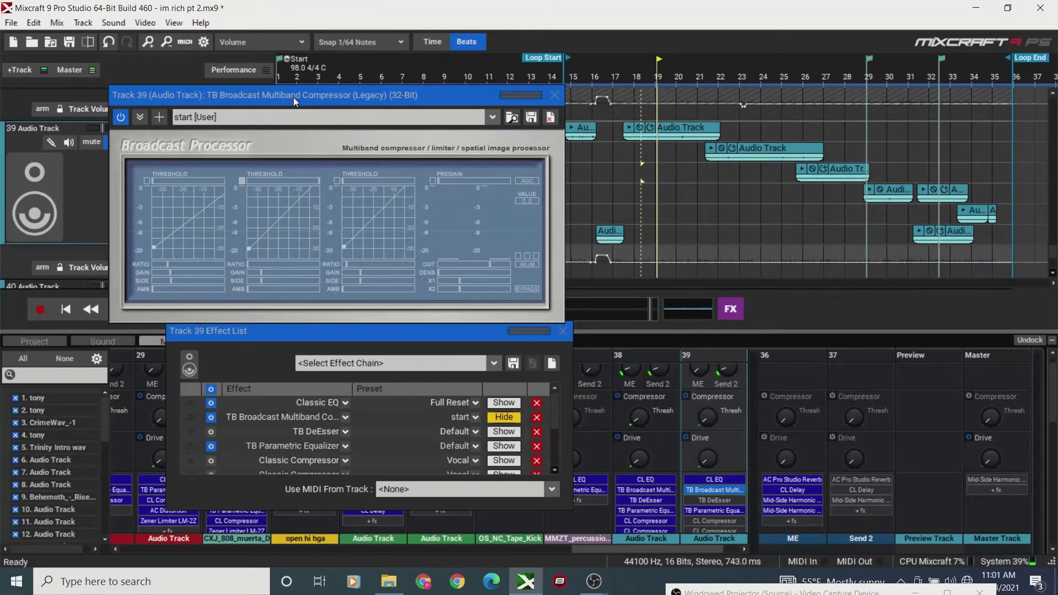
- Open the parametric equalizer from track 39's effect list and flatten section 4 to 0.0 dB at 785 Hz
left_click_drag(293, 97, 320, 98)
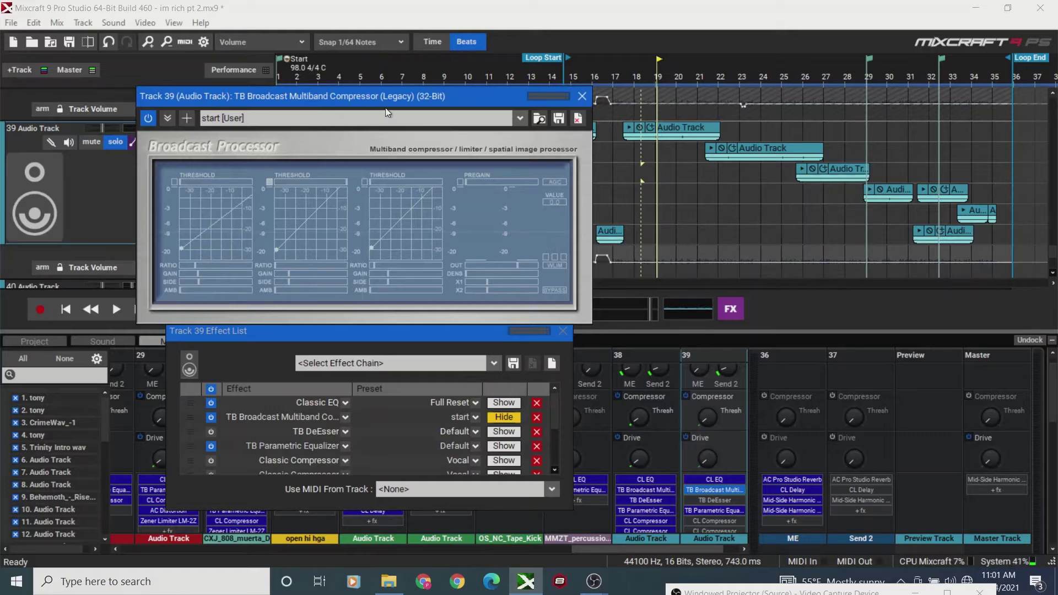
left_click_drag(393, 101, 472, 158)
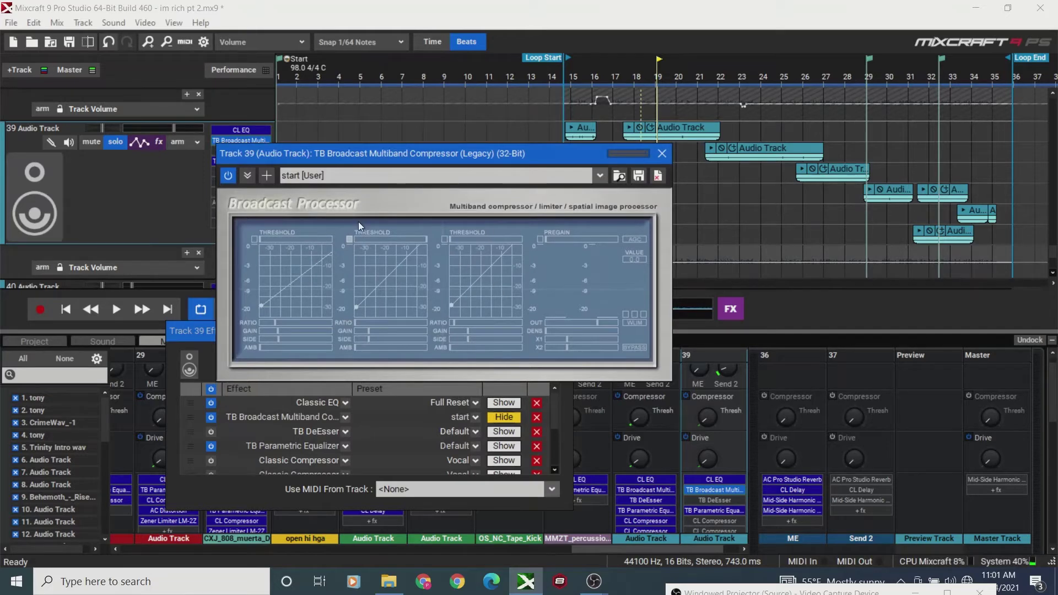
left_click(153, 144)
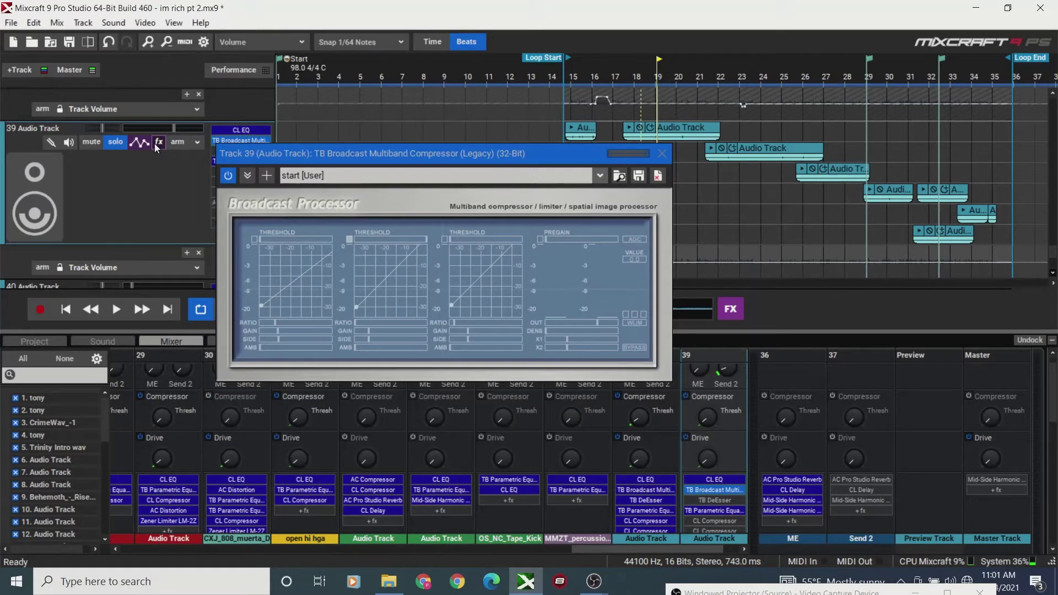
left_click(159, 143)
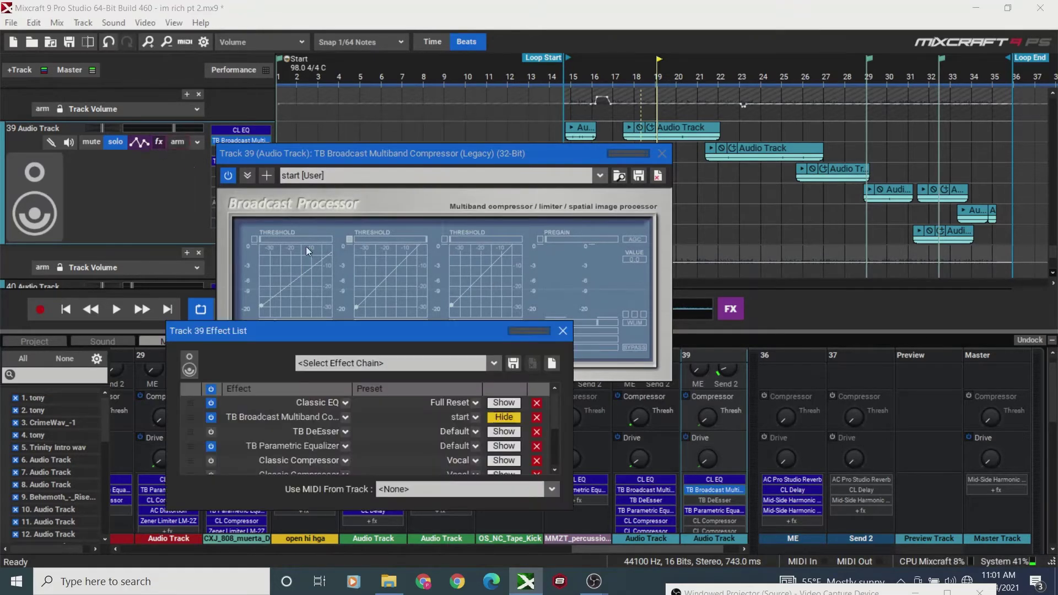
left_click(507, 449)
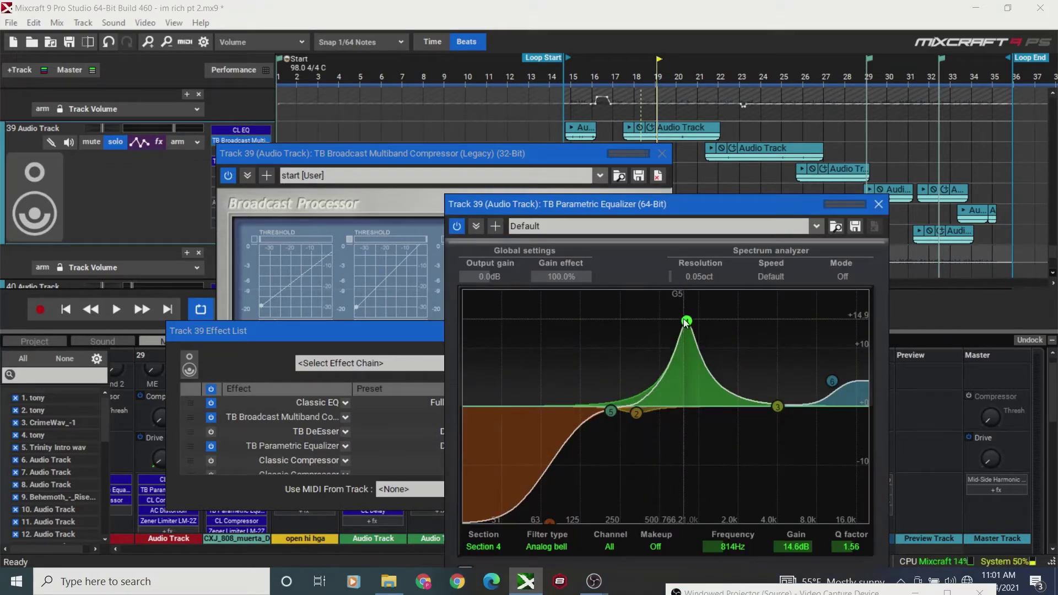
left_click_drag(686, 320, 684, 406)
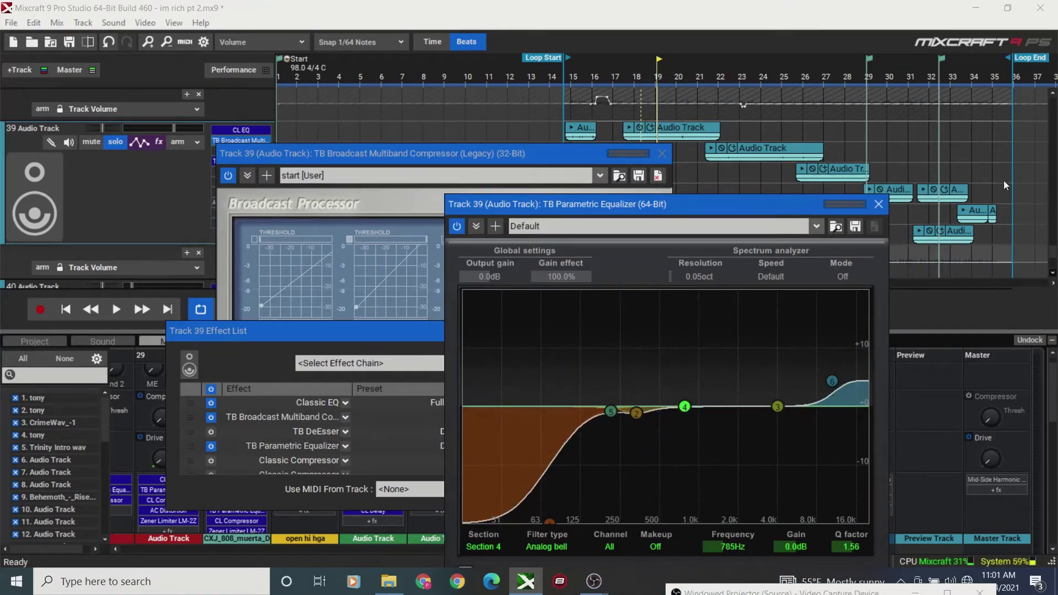
left_click(878, 204)
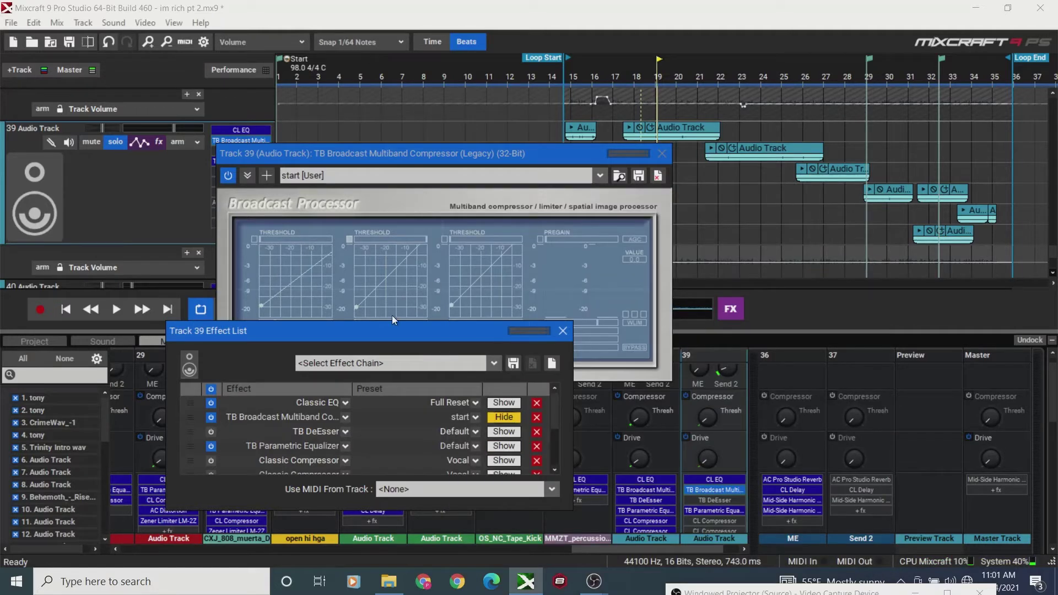
- Arrange the compressor window above the effect list and audition the first and second bands together from bar 18
left_click_drag(391, 332, 415, 295)
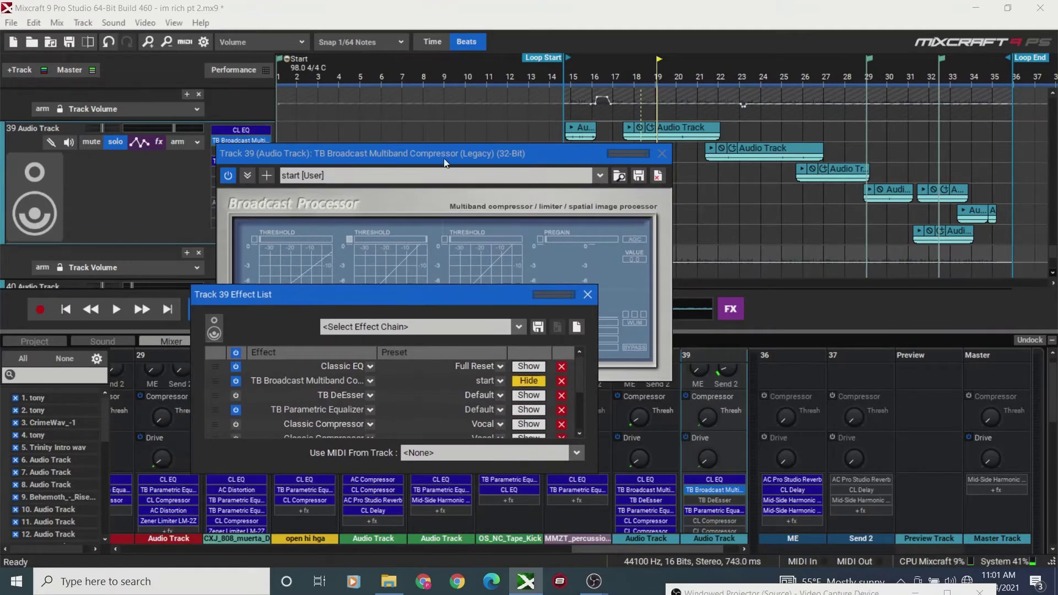
left_click_drag(444, 157, 395, 111)
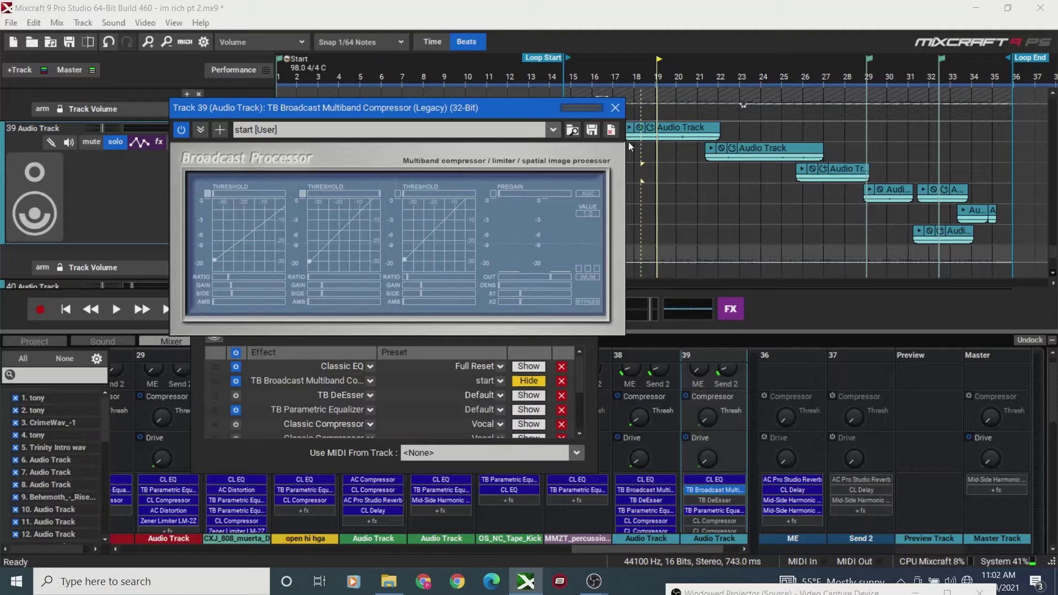
left_click(650, 77)
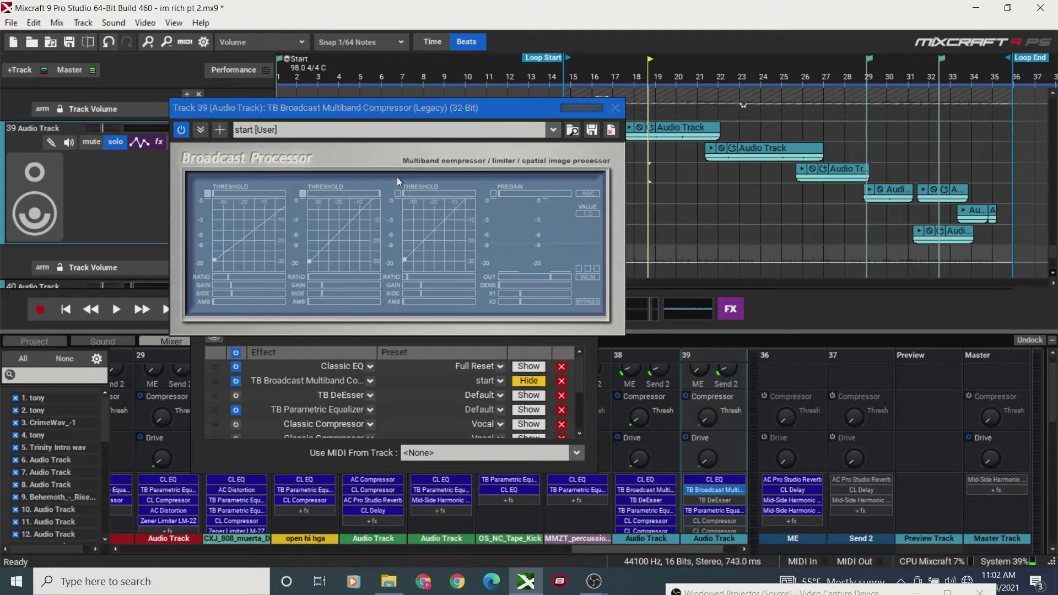
left_click(636, 78)
key("space")
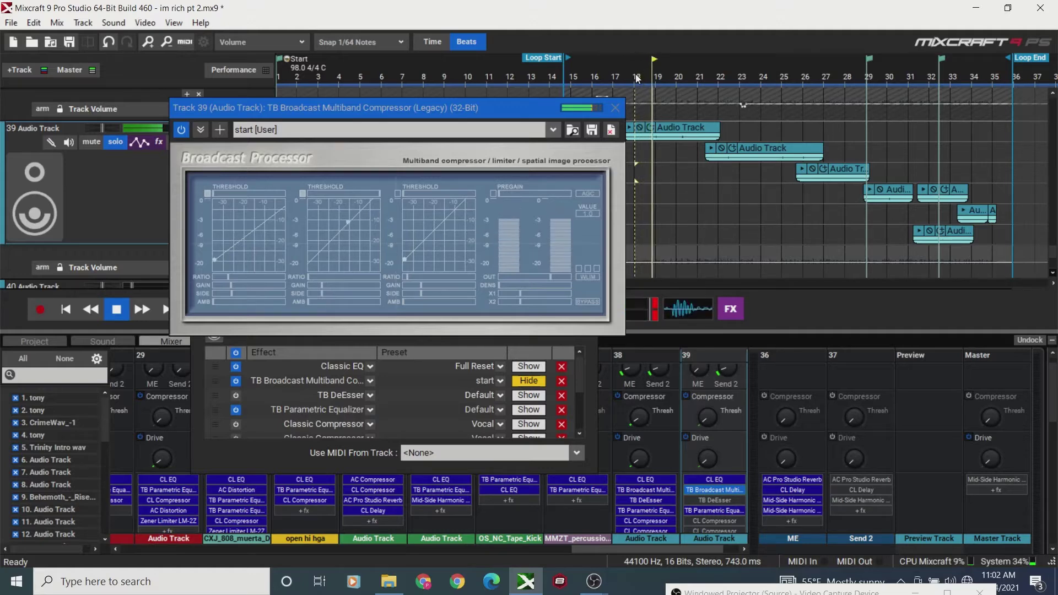
key("space")
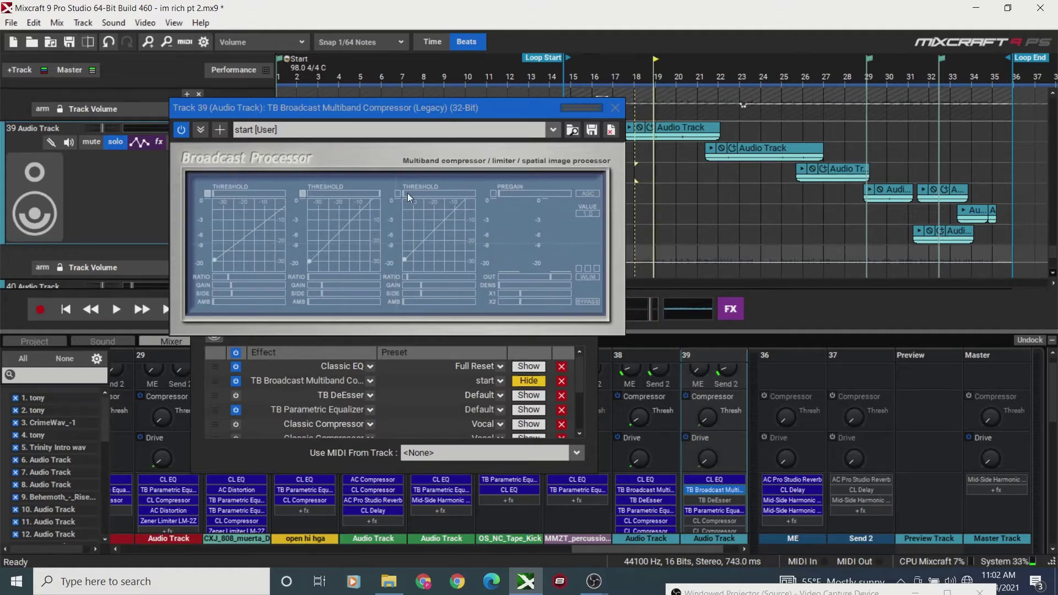
- Turn on the compressor's third band alongside the first two and play track 39 with all three bands
left_click(398, 193)
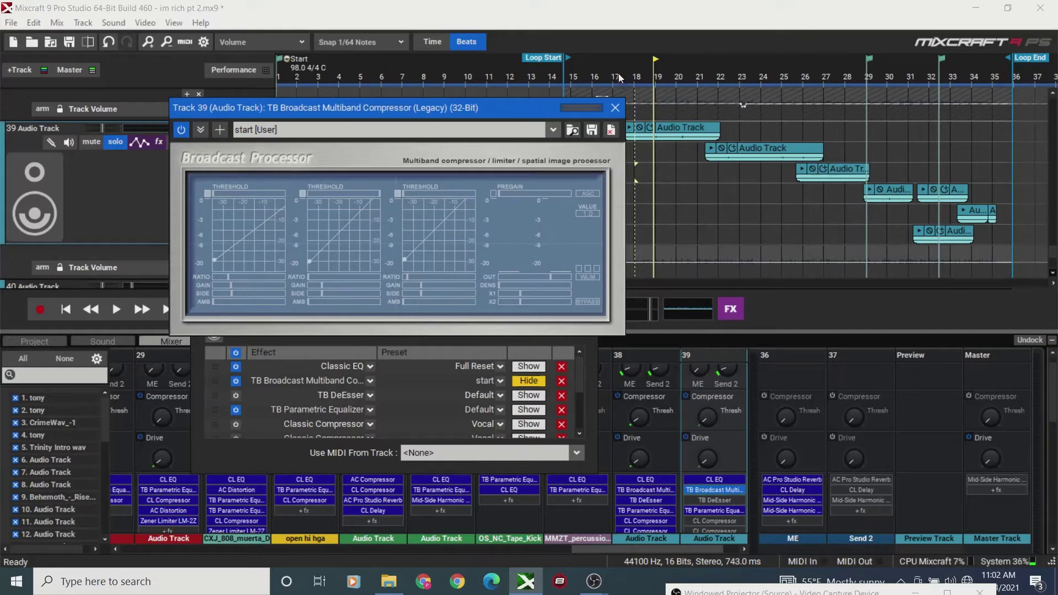
key("space")
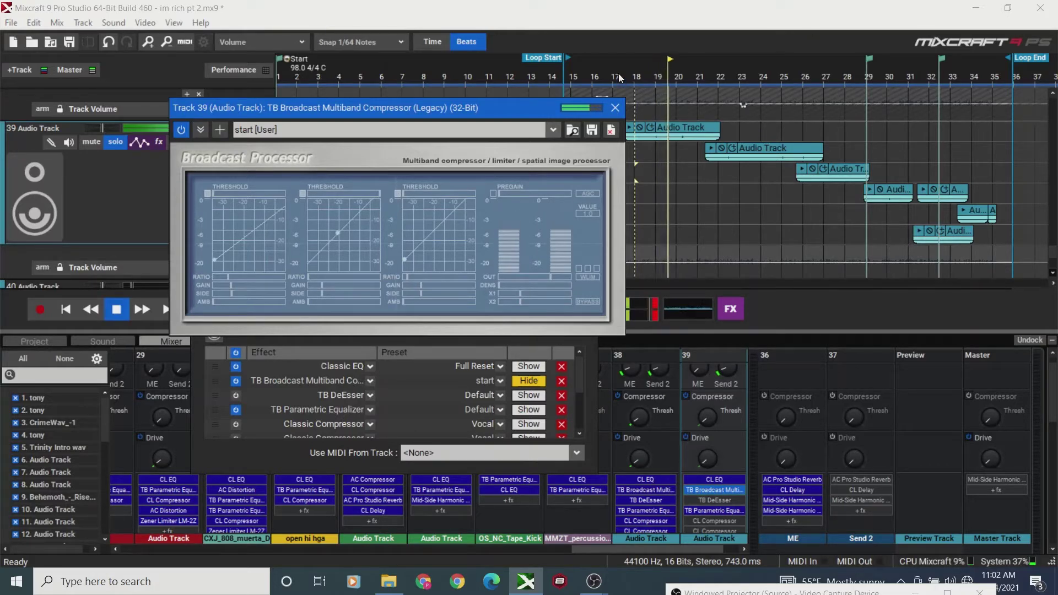
key("space")
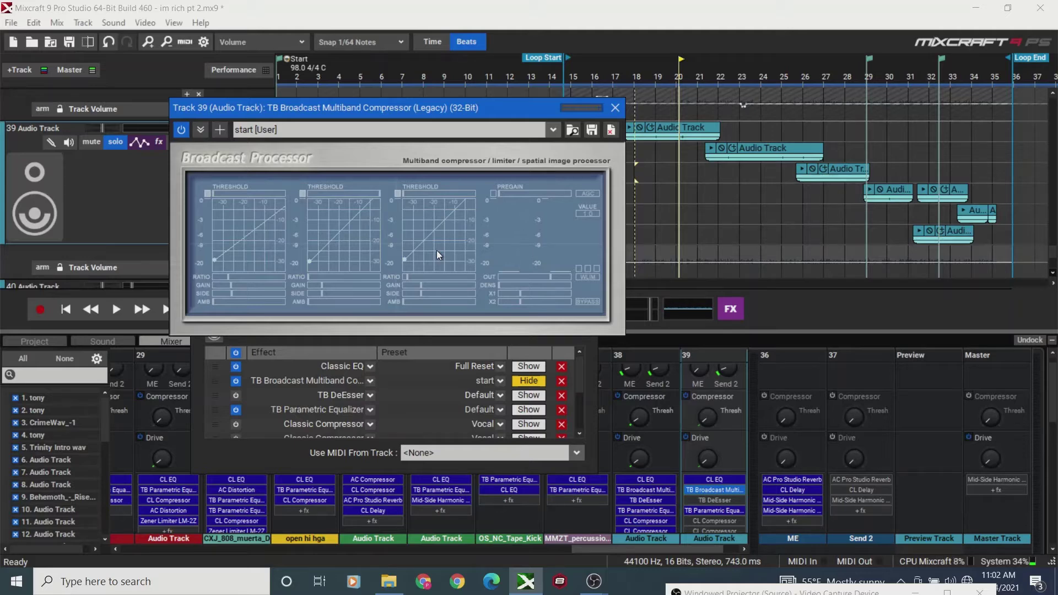
- Open track 39's parametric equalizer to review its curve, and close it again
left_click(528, 409)
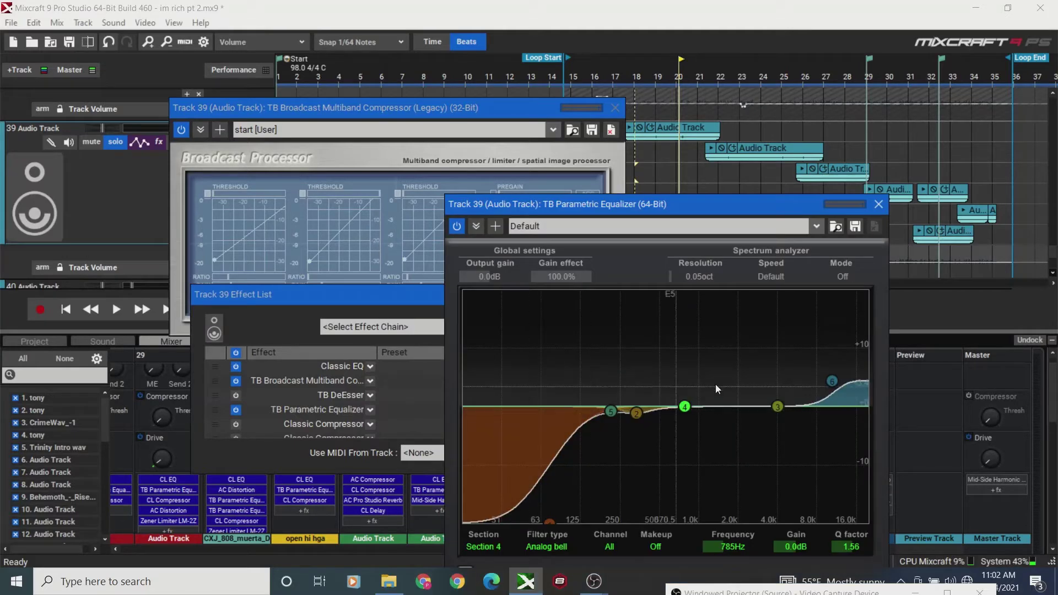
left_click(878, 204)
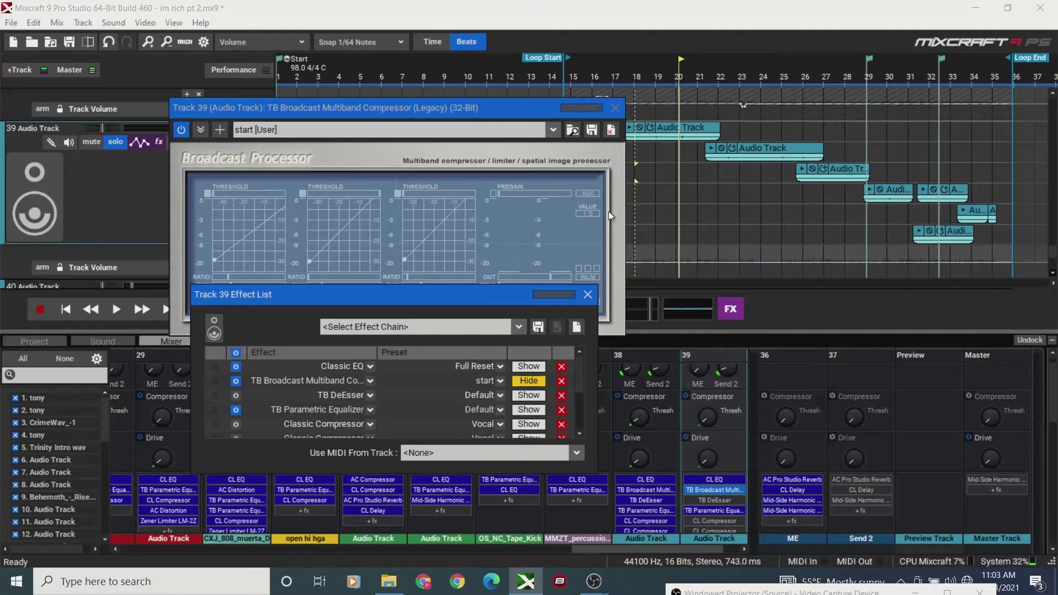
- Turn off the compressor's first and second bands so only the third remains active, and audition it from about bar 18
left_click_drag(452, 115, 445, 114)
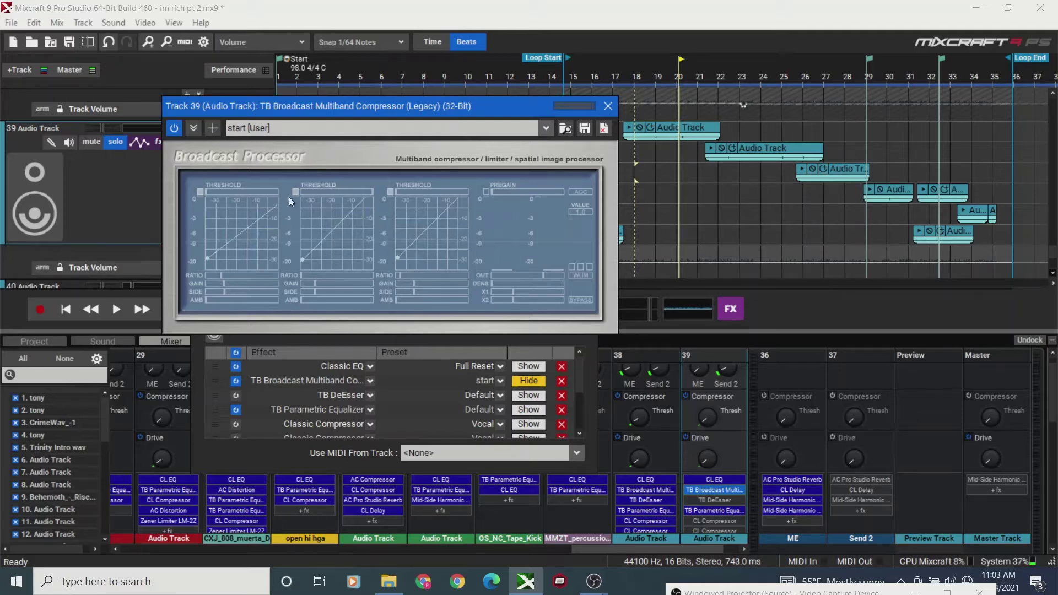
left_click(645, 181)
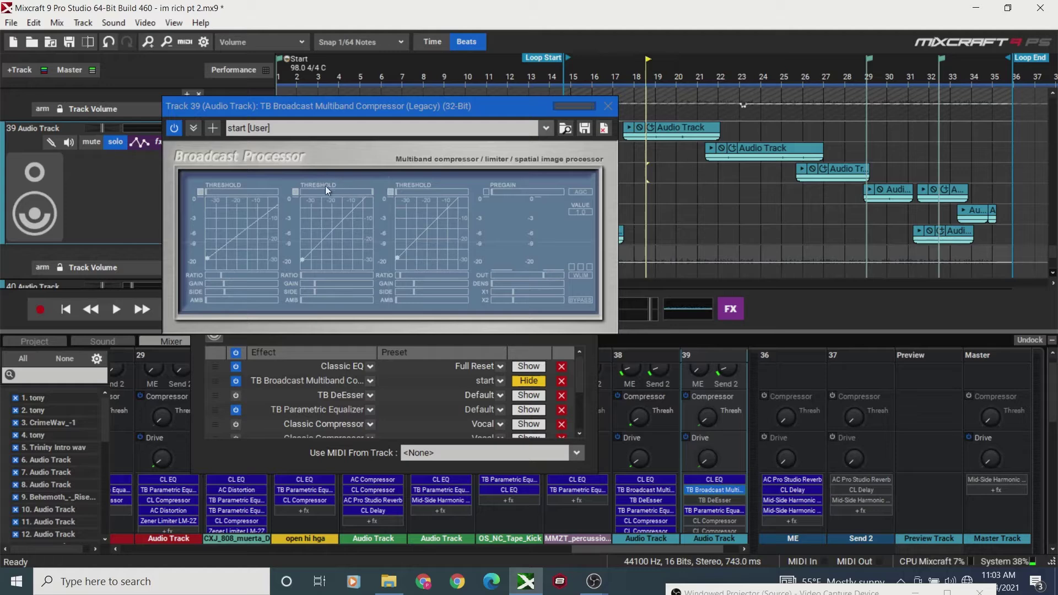
left_click(296, 192)
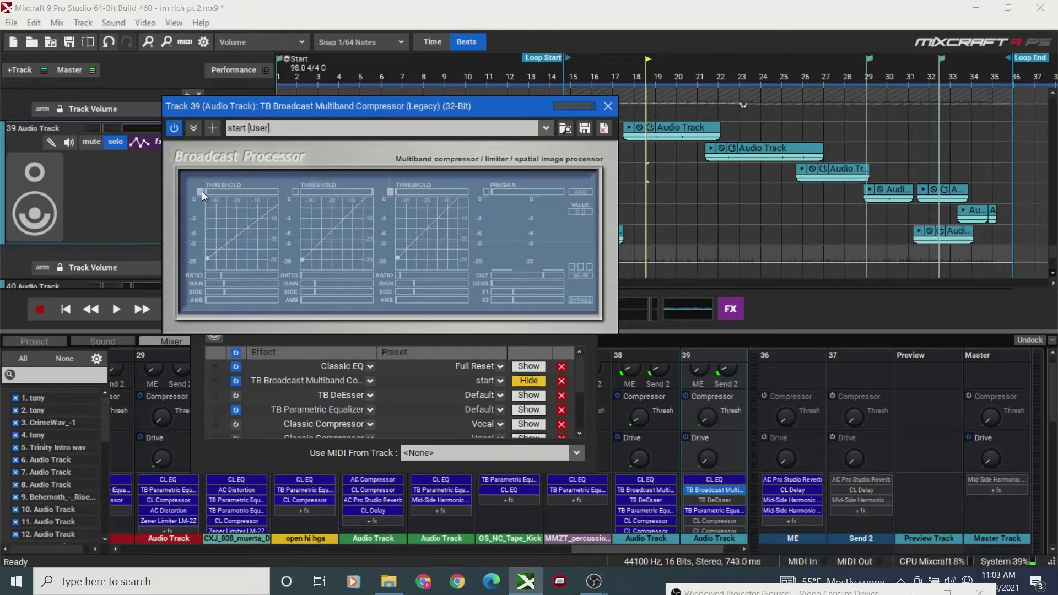
left_click(641, 173)
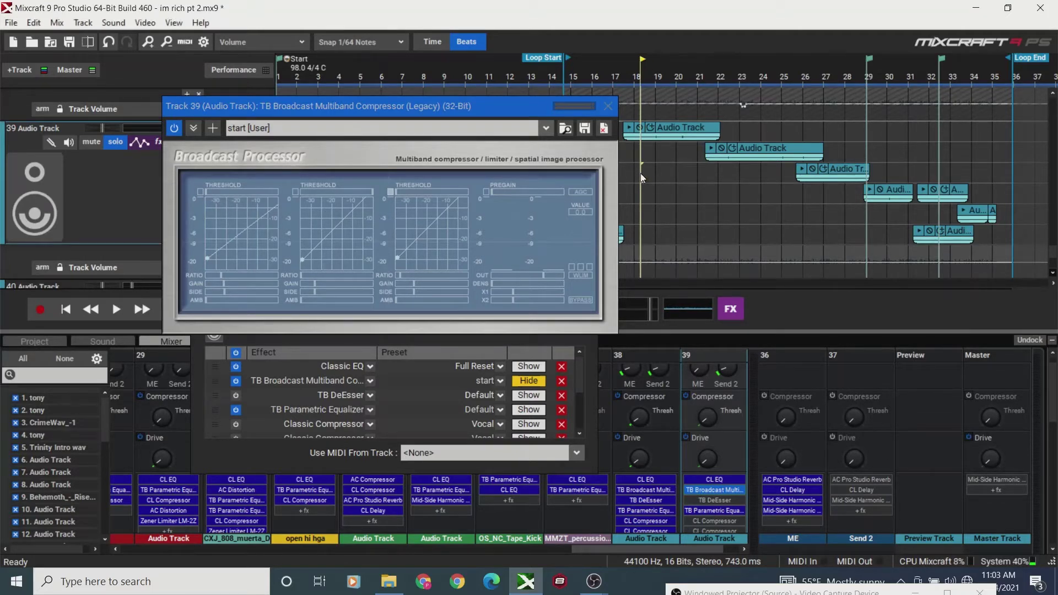
key("space")
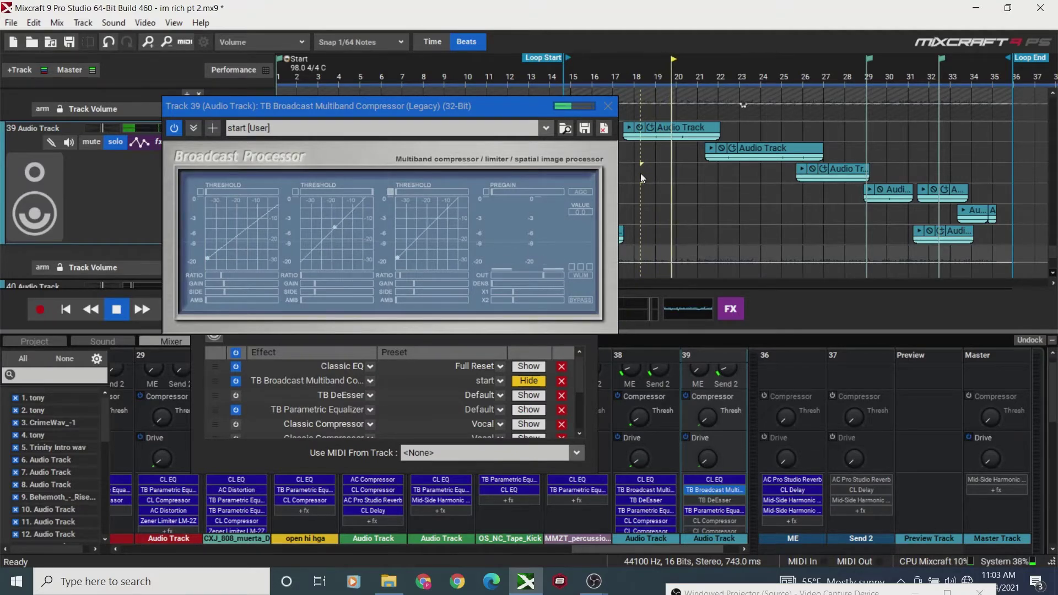
key("space")
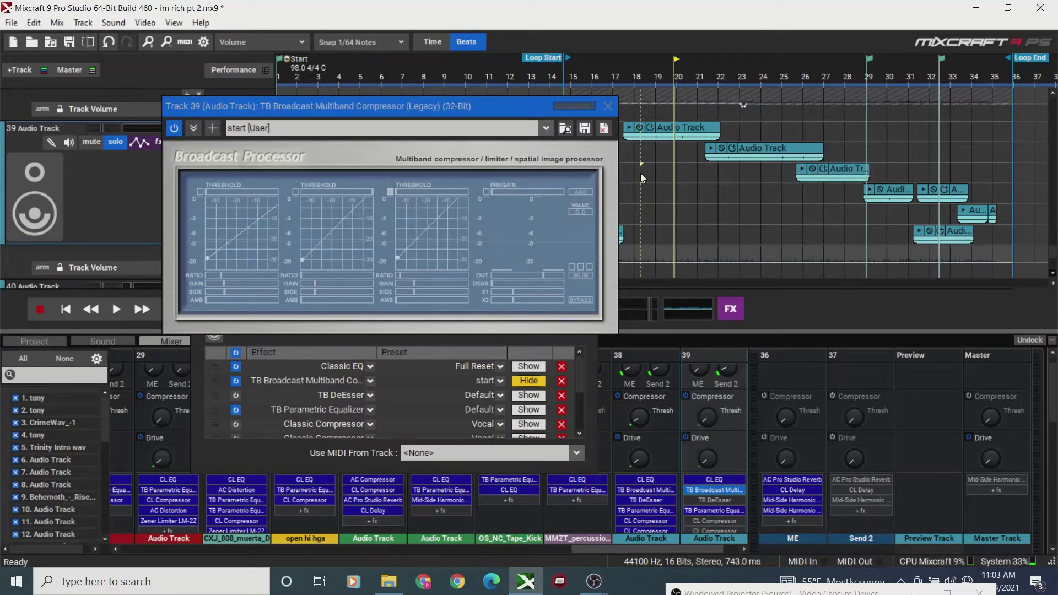
- Turn the compressor's first and second bands back on, and close the compressor and track 39's effect list
left_click(199, 191)
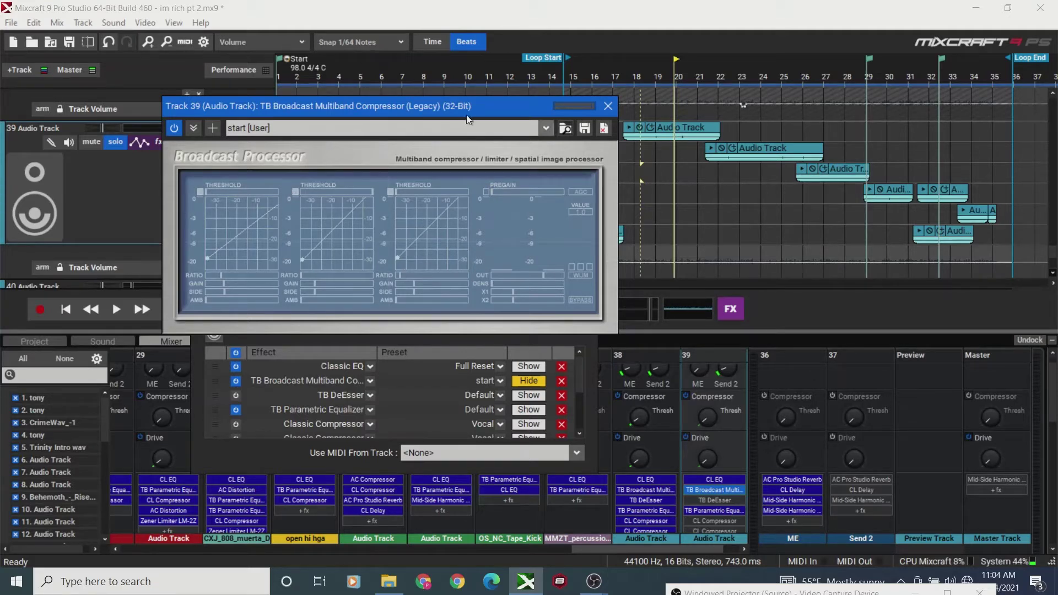
left_click_drag(452, 107, 494, 233)
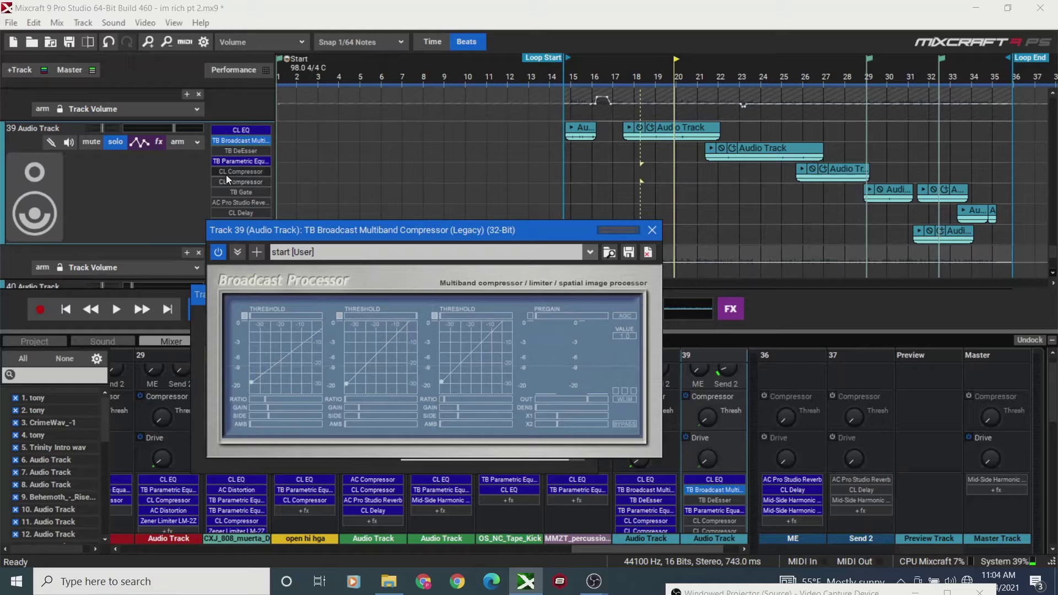
left_click(651, 230)
left_click(596, 288)
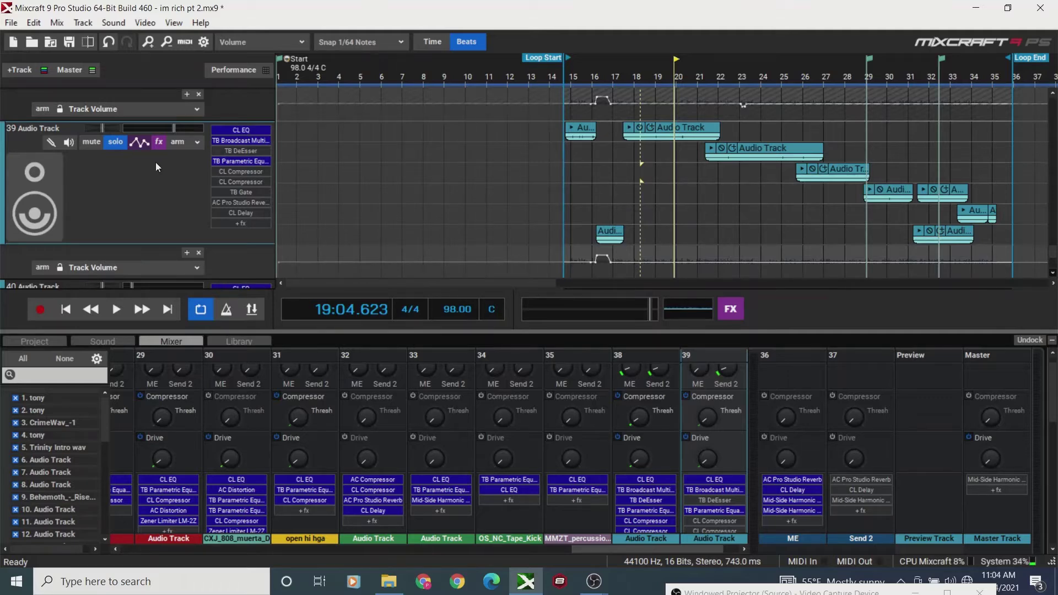
- Reopen track 39's multiband compressor and audition the vocal with all three bands from about bar 18
left_click(158, 142)
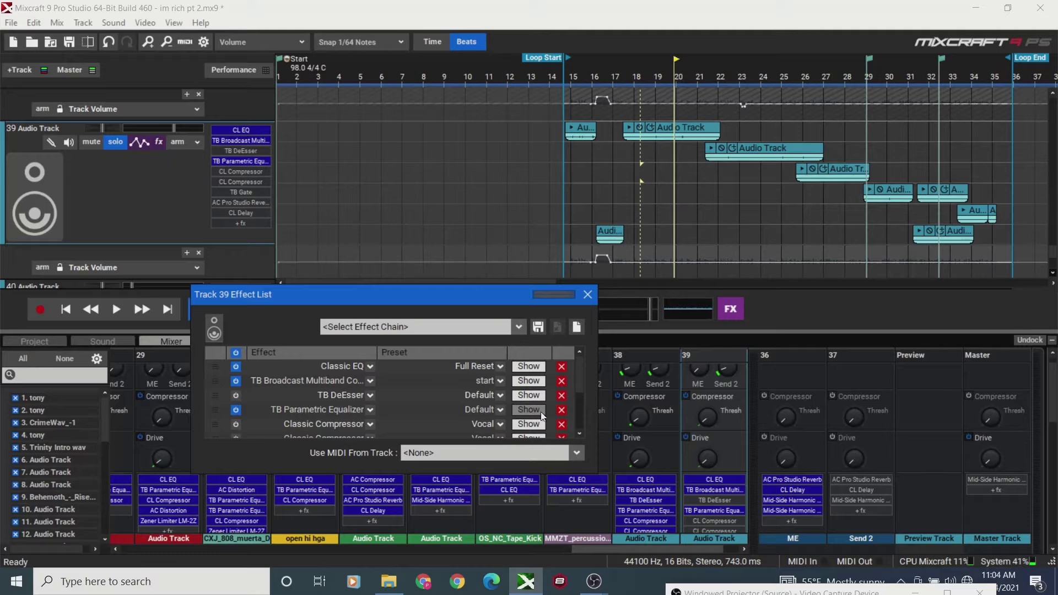
left_click(539, 381)
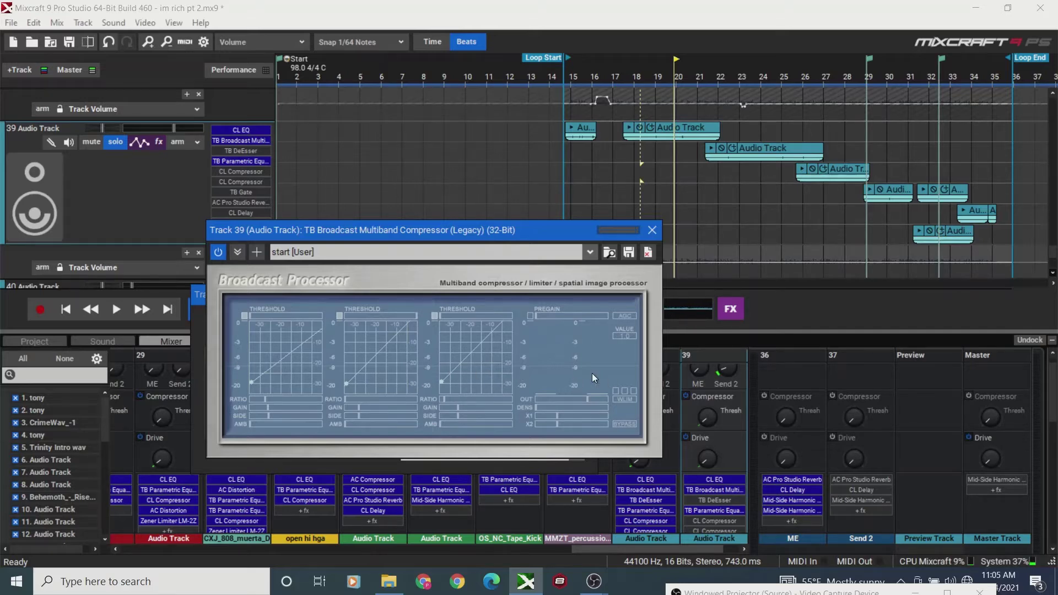
left_click(646, 182)
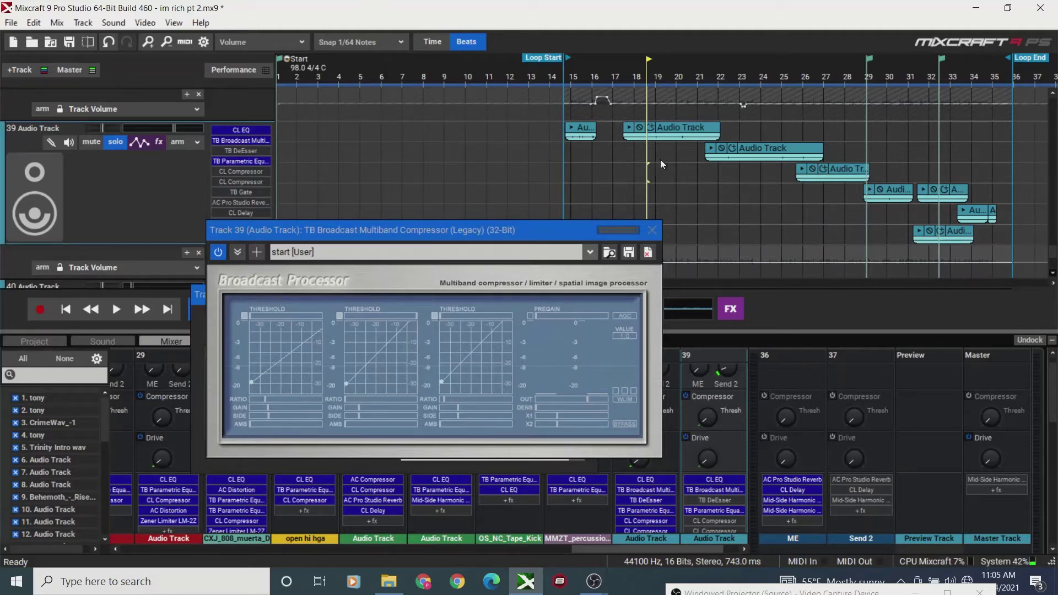
left_click(637, 166)
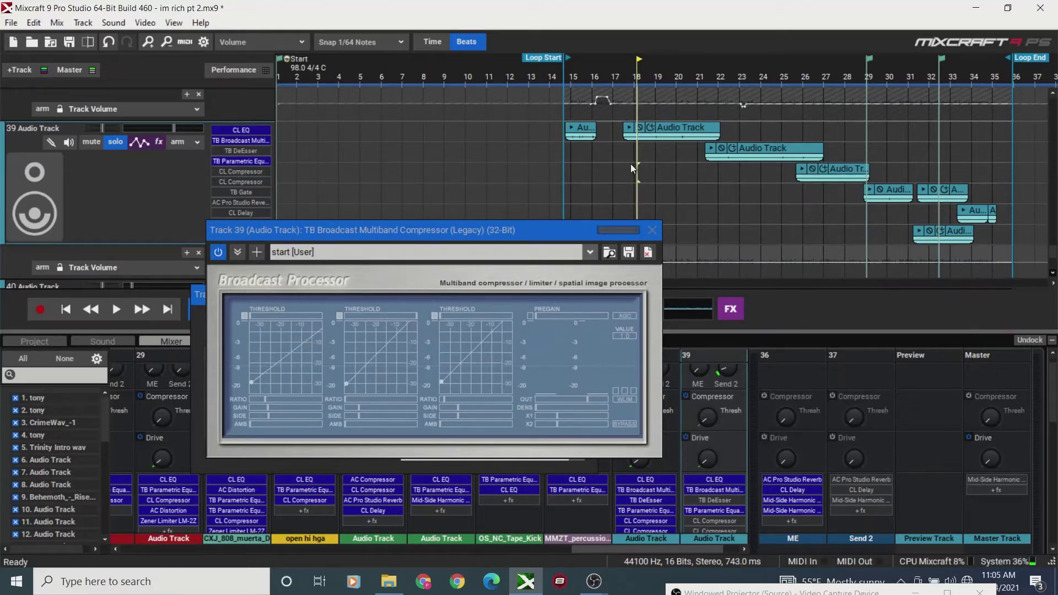
key("space")
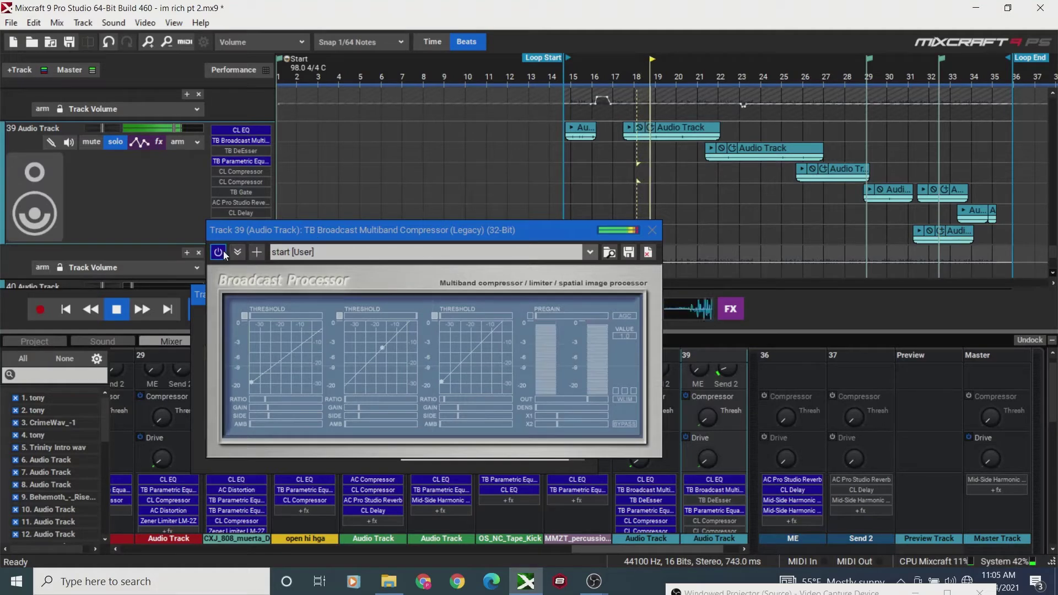
key("space")
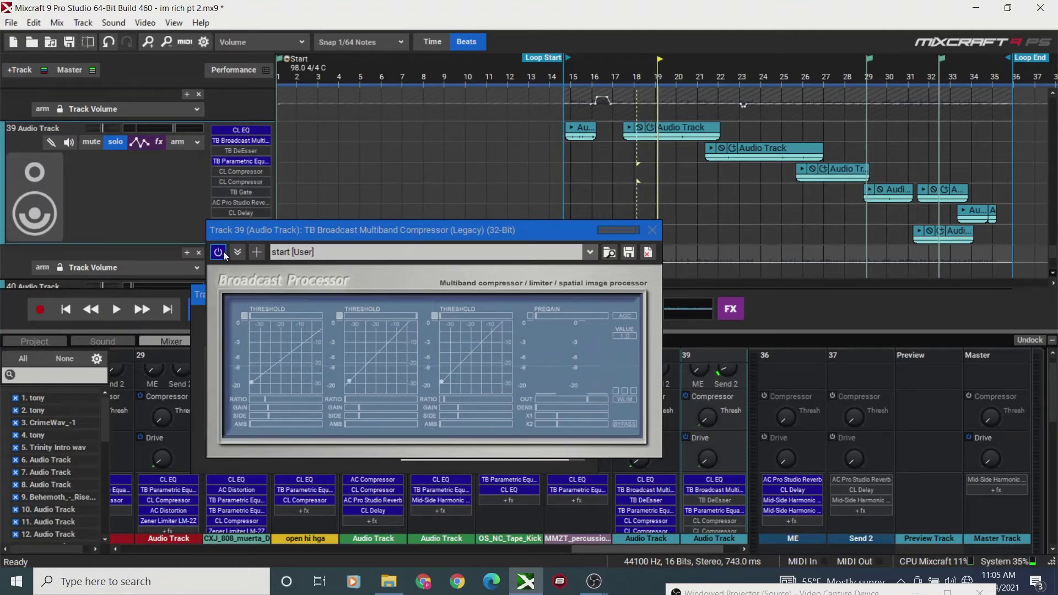
- Bypass the multiband compressor, play the vocal without it, and close the compressor and the effect list
left_click(224, 252)
key("space")
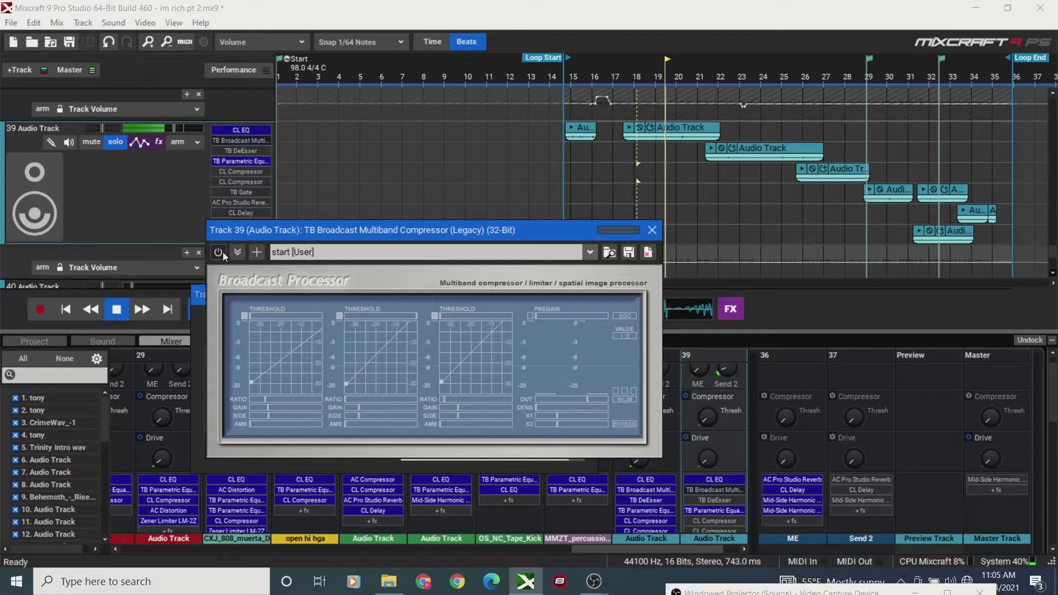
key("space")
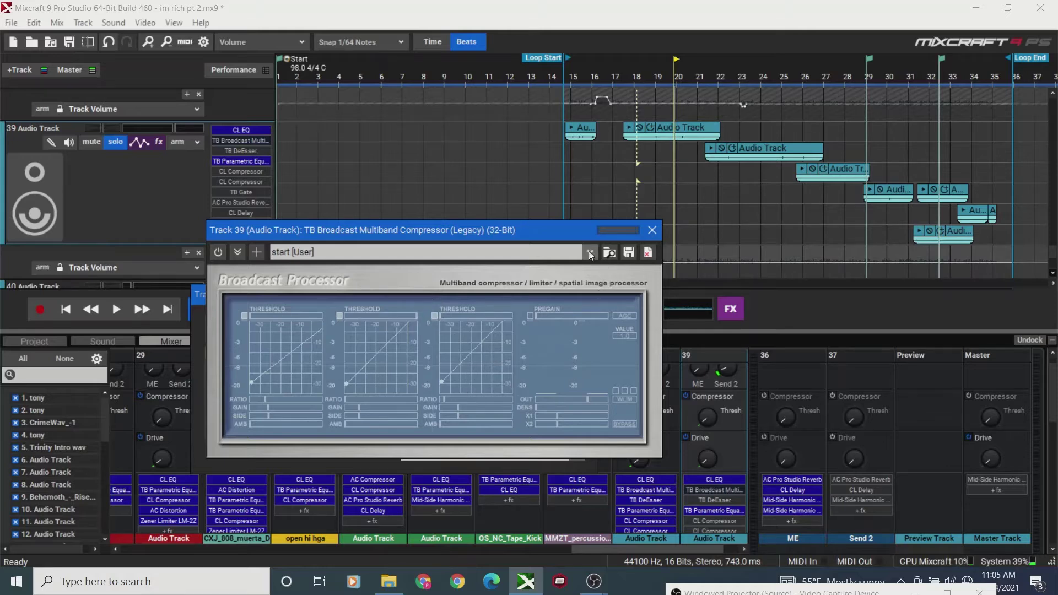
left_click(653, 232)
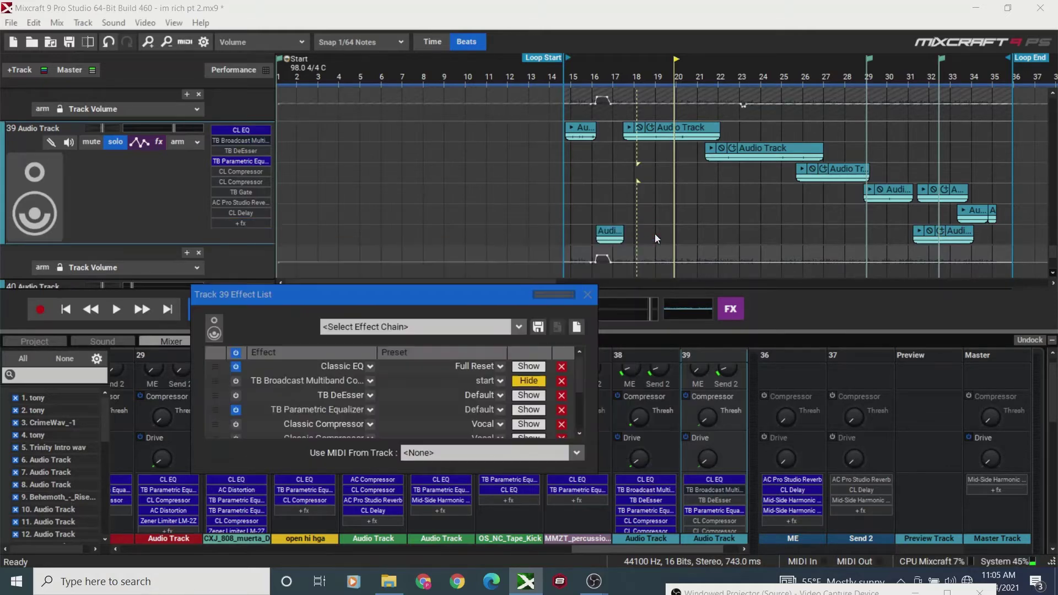
left_click(588, 298)
- Review which parameters track 39's automation lane can control, keeping Track Volume selected
left_click_drag(552, 283, 573, 282)
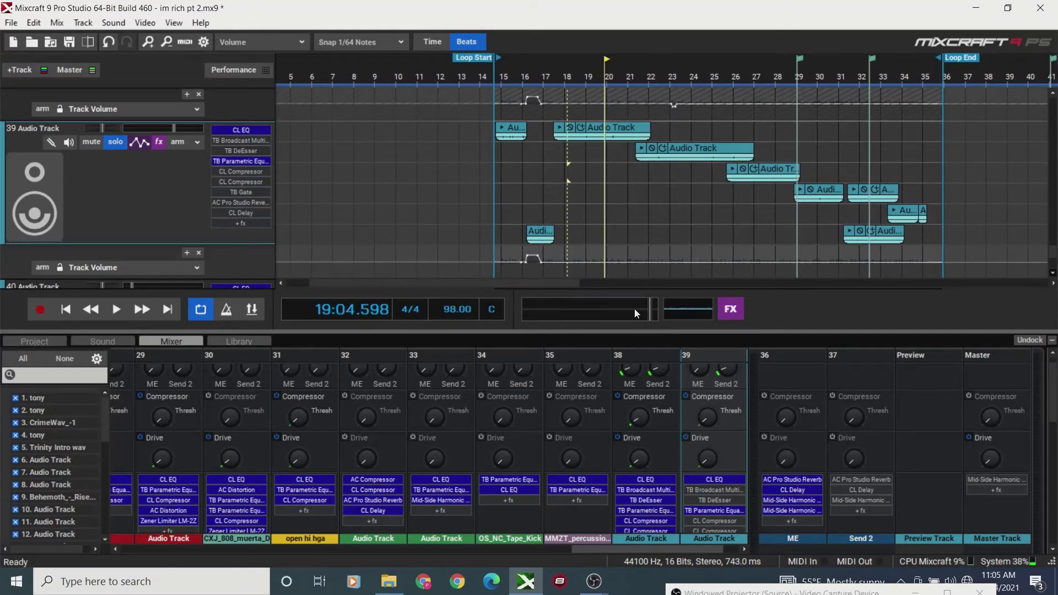
left_click_drag(526, 289, 552, 286)
left_click(588, 237)
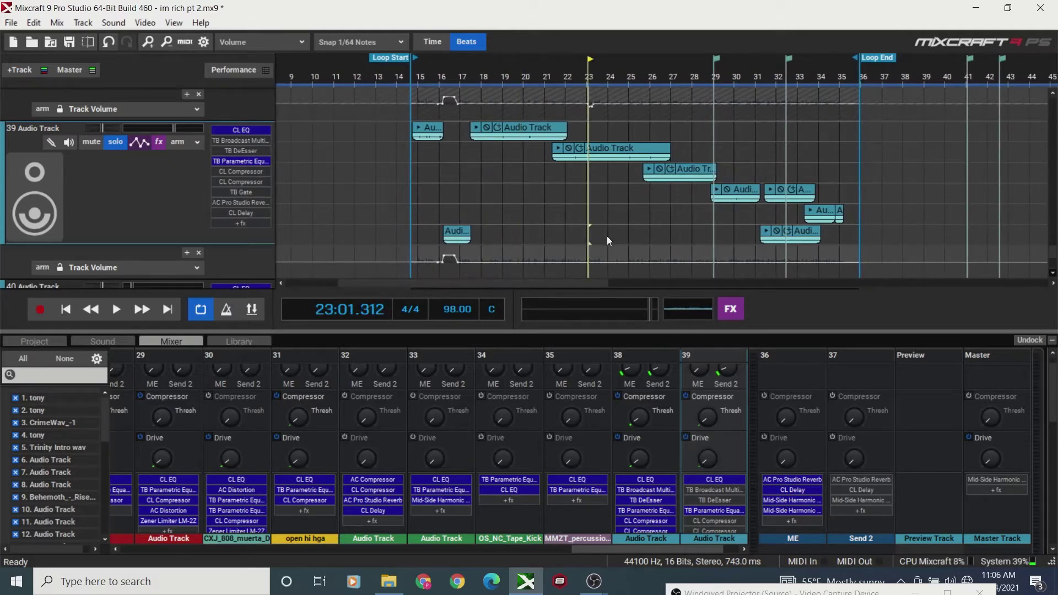
left_click(606, 237)
left_click(596, 237)
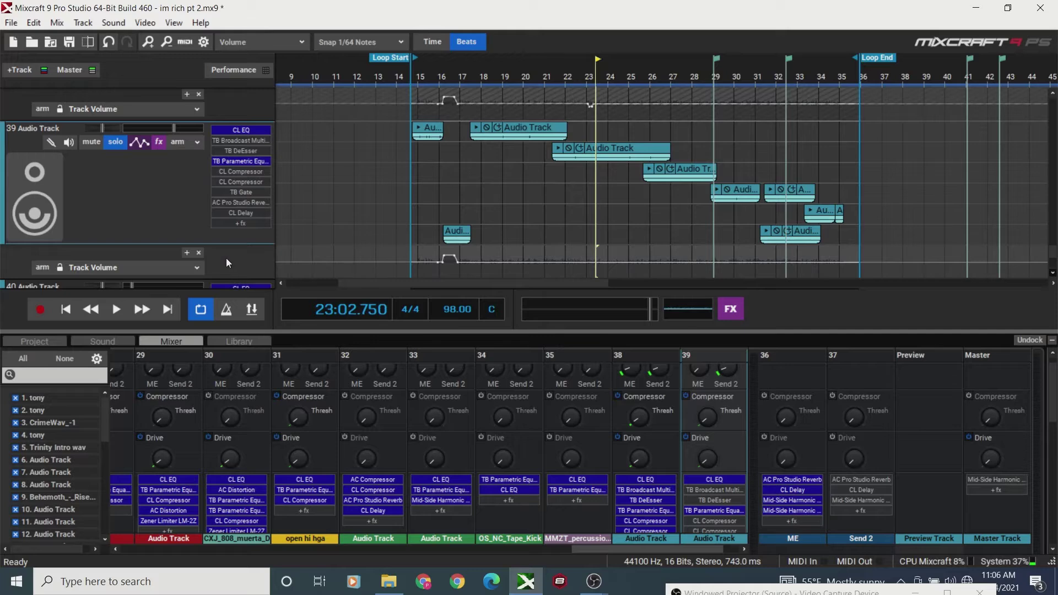
left_click(197, 268)
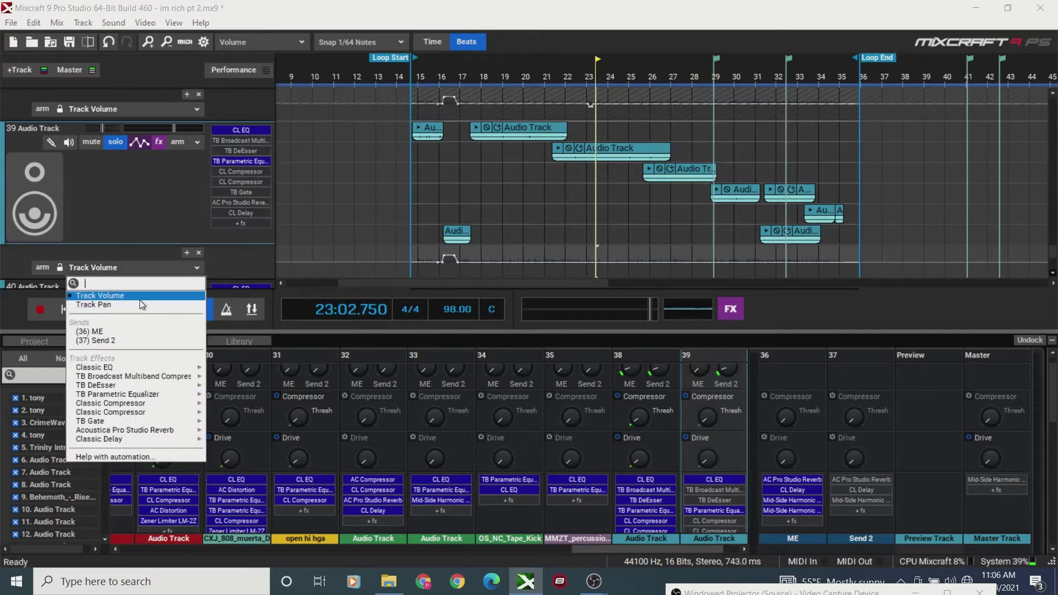
key("Escape")
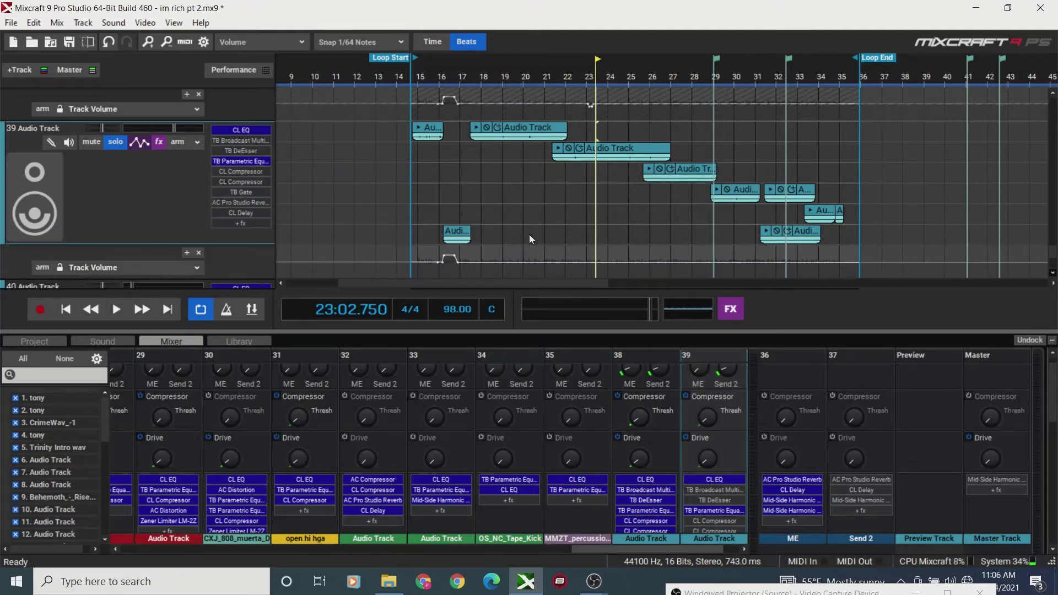
- Play track 39 repeatedly between bars 18 and 20 to locate the spot between bars 19 and 20 for a volume change
left_click(511, 235)
key("space")
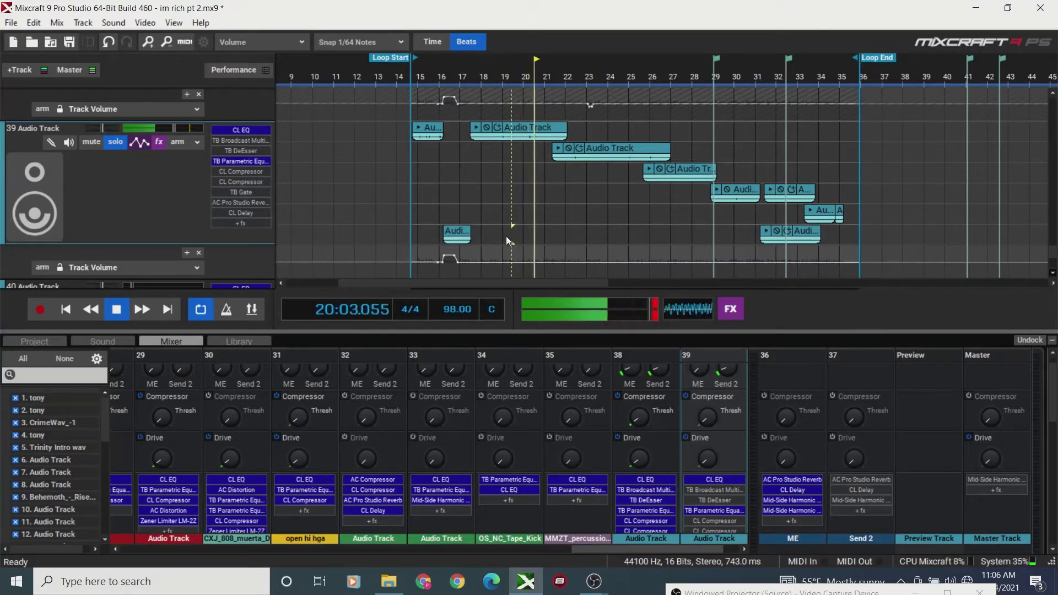
left_click(500, 240)
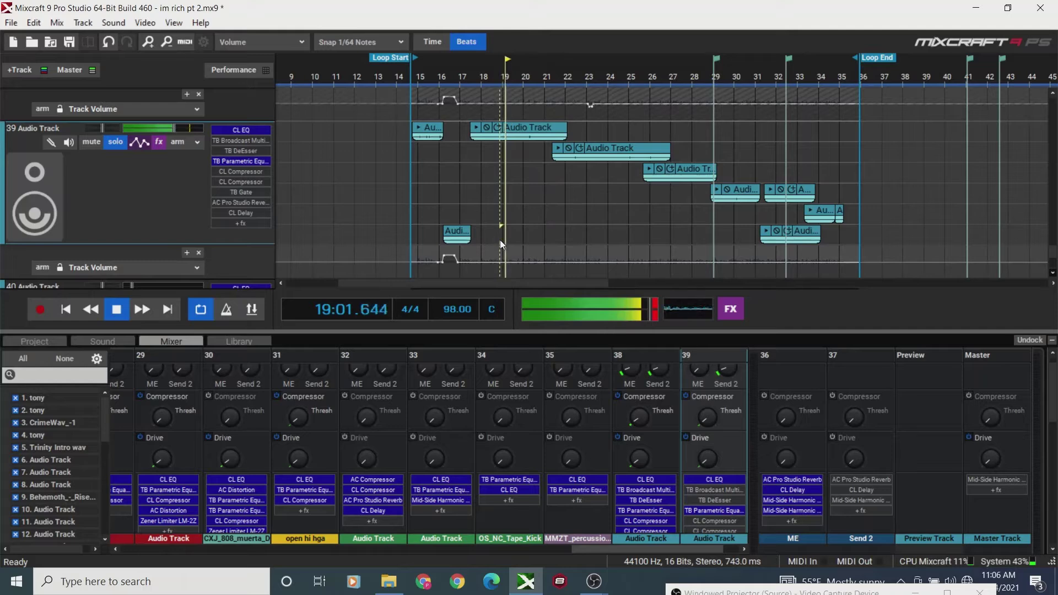
key("space")
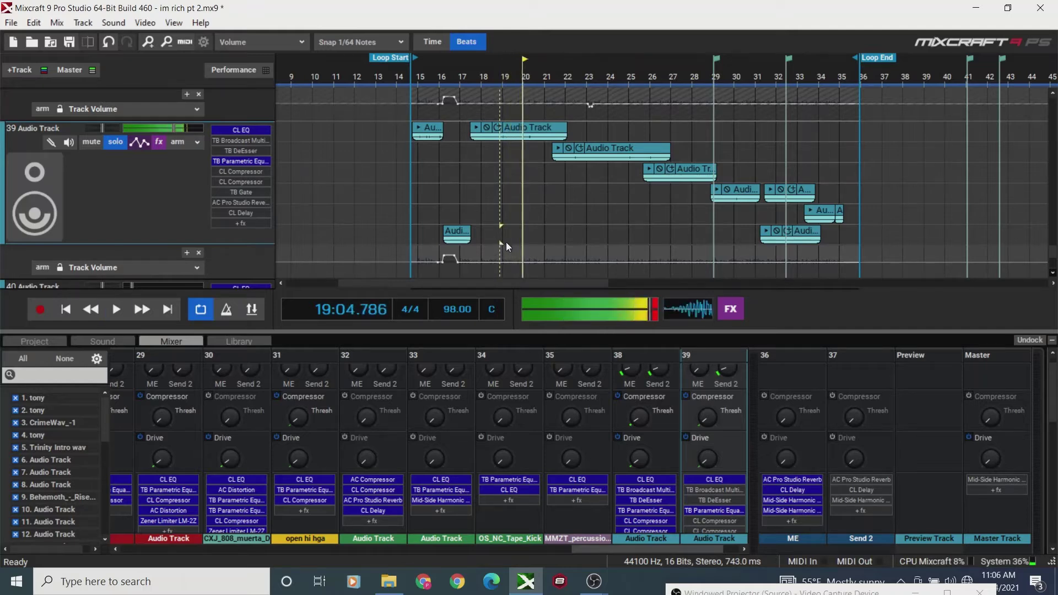
left_click(517, 255)
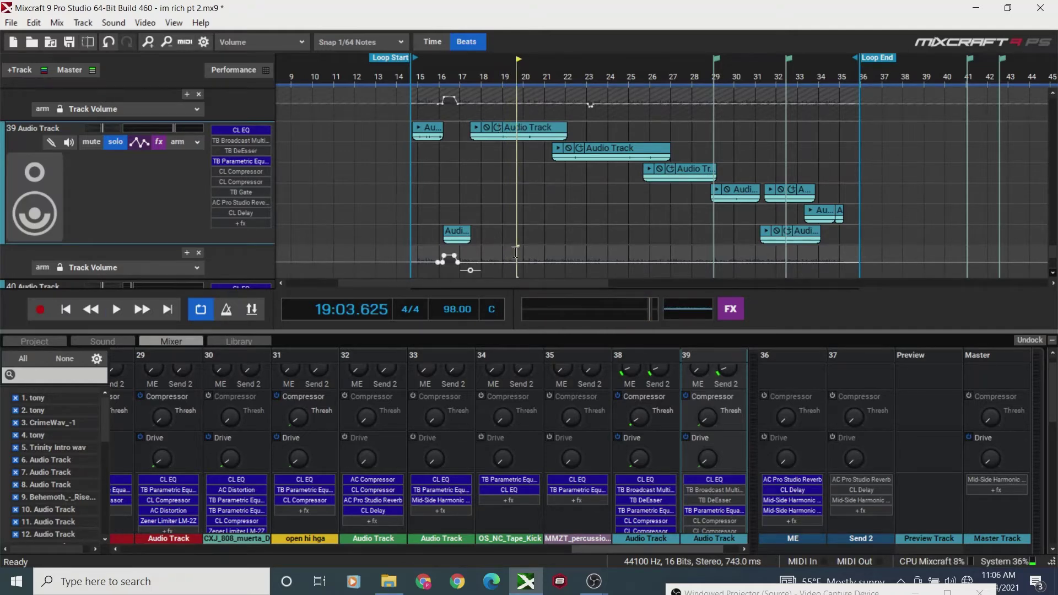
left_click(144, 43)
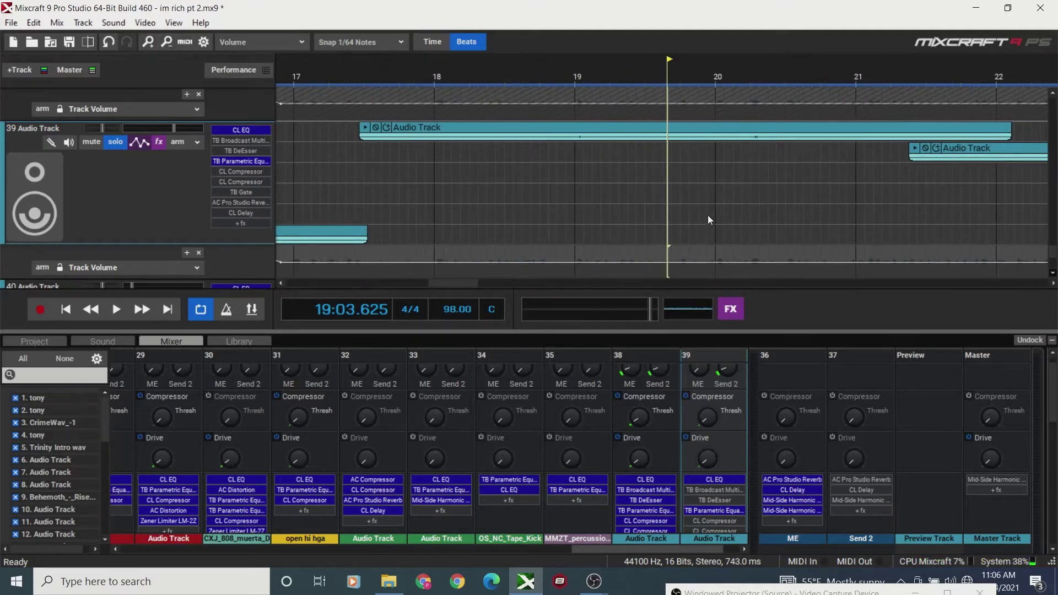
left_click(438, 210)
key("space")
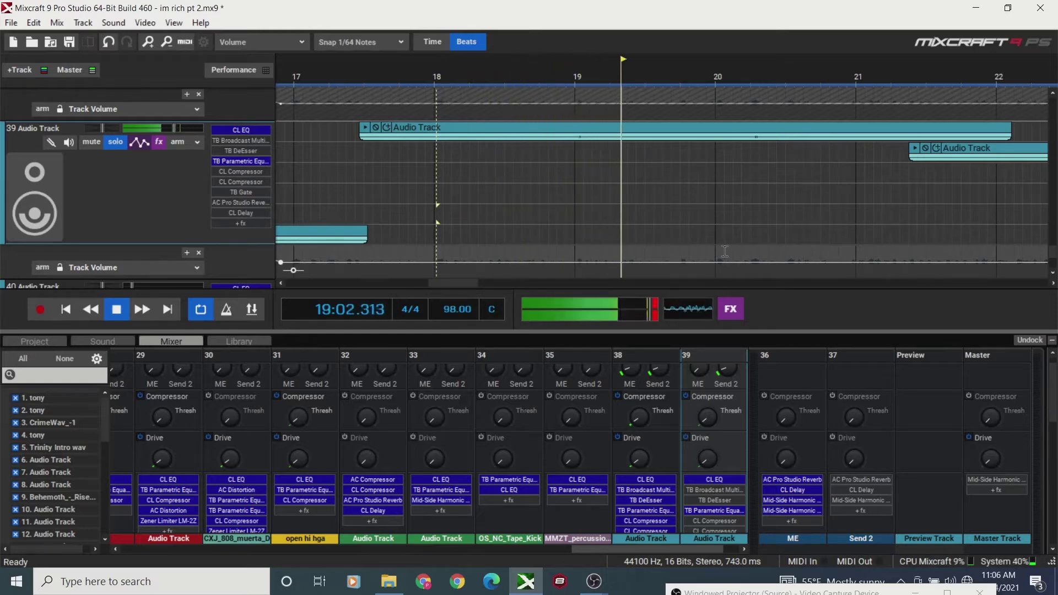
left_click(662, 252)
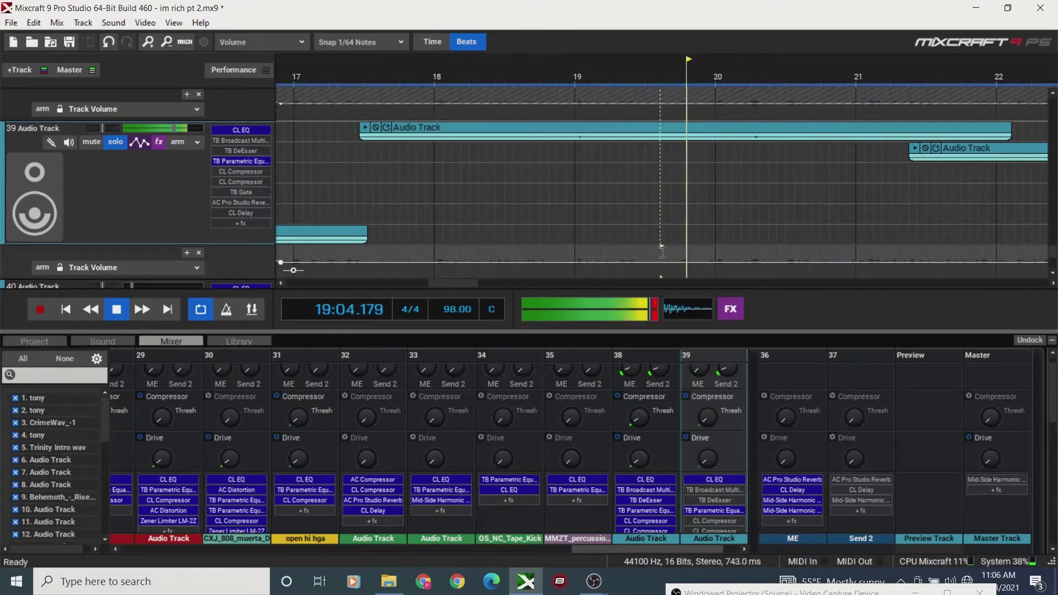
key("space")
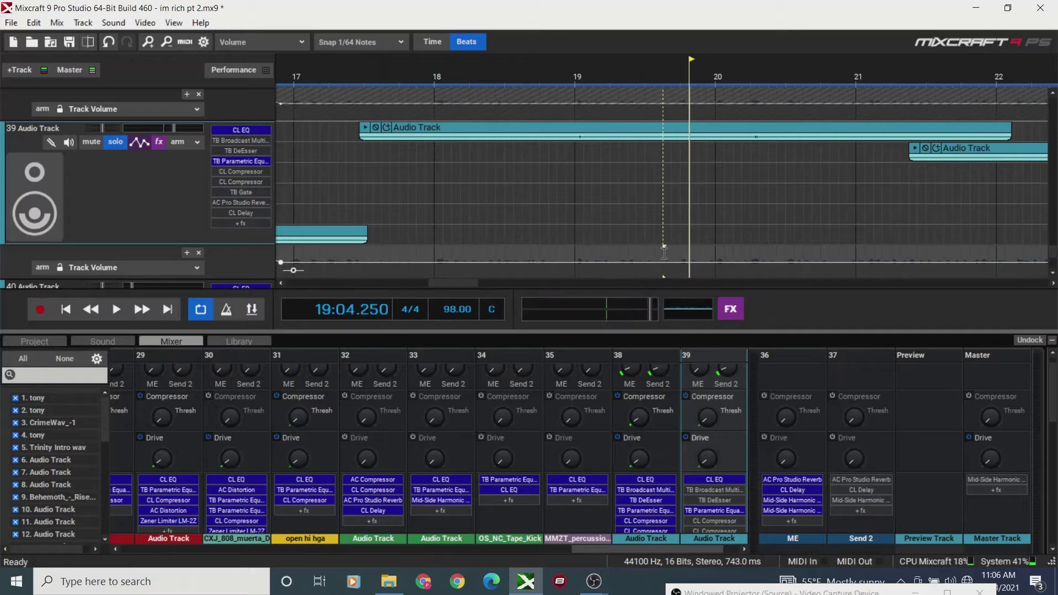
- Add three points to track 39's volume automation between bars 19 and 20, with the middle one lowered to form a small dip
left_click(660, 263)
left_click(668, 263)
left_click_drag(662, 266, 663, 268)
left_click(661, 247)
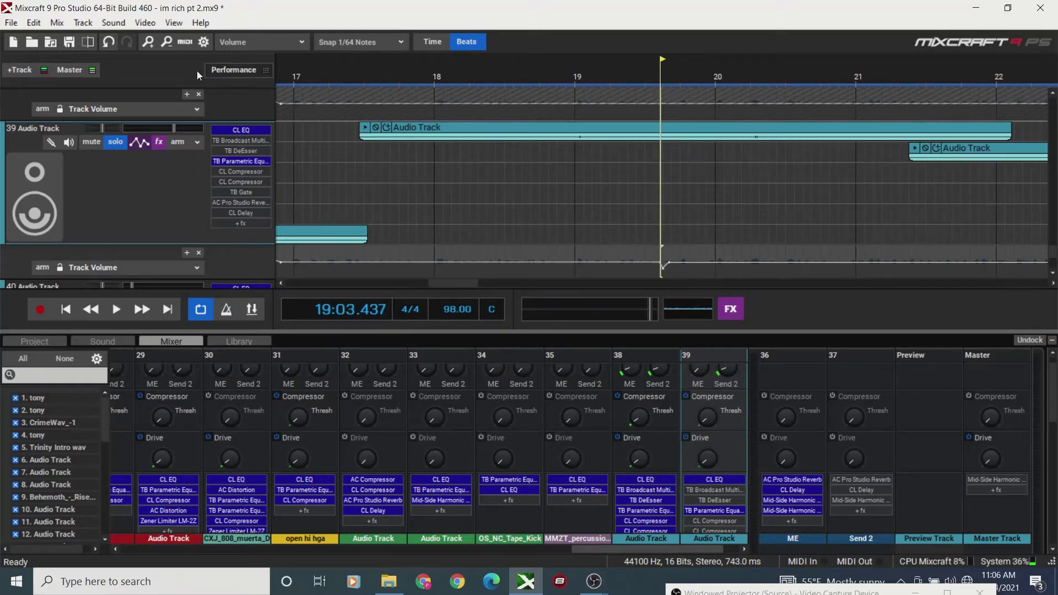
- Lower and center the middle point of the volume dip, and audition it from just before bar 19
left_click(150, 44)
left_click(150, 44)
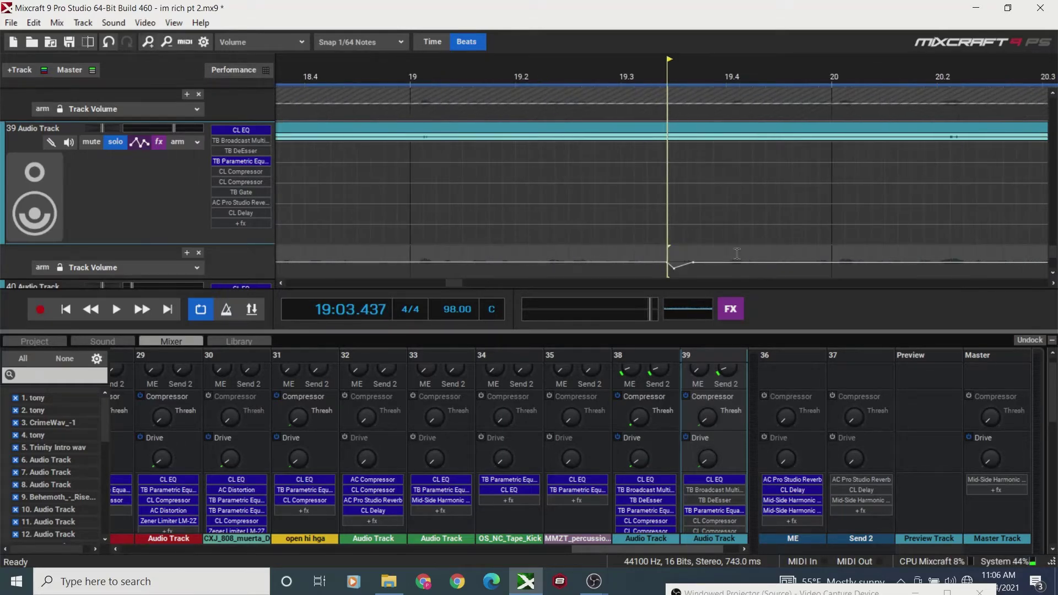
left_click_drag(673, 268, 679, 271)
left_click(397, 229)
key("space")
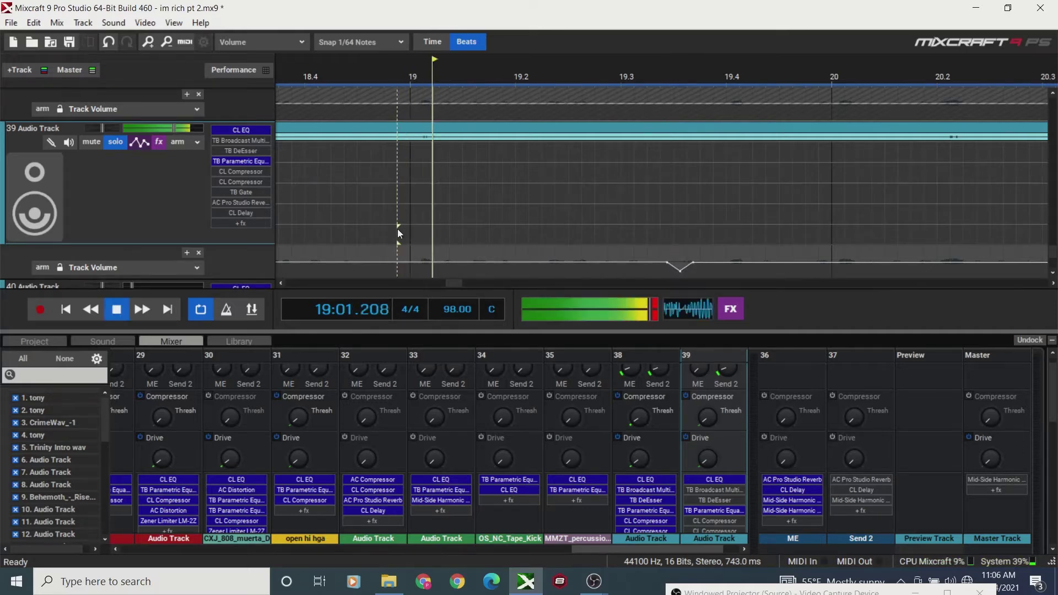
key("space")
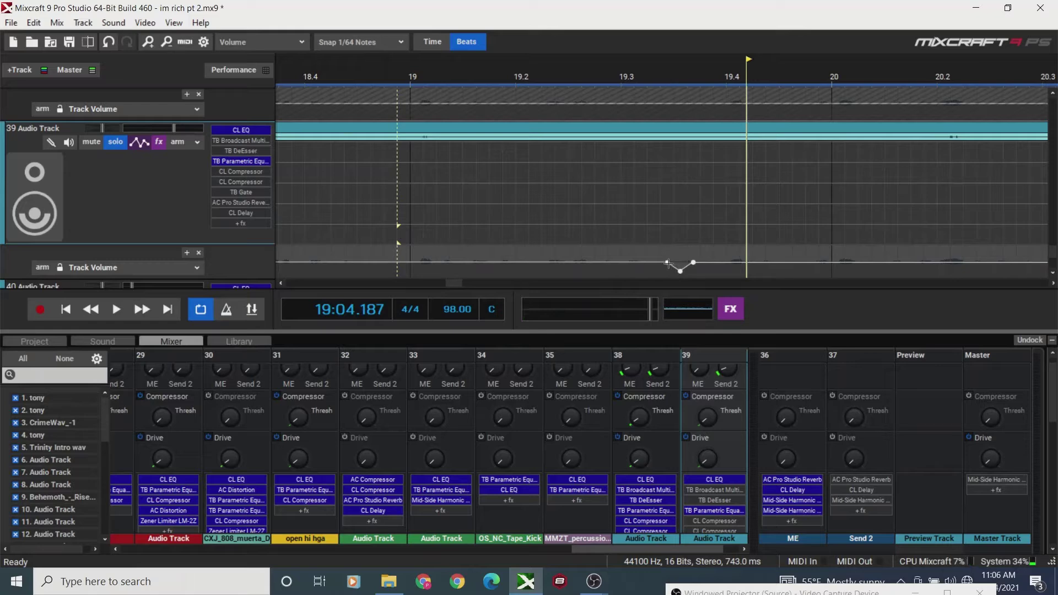
- Narrow the volume dip by moving its outer points toward the lowest point, and audition it from just after 19.2
left_click_drag(668, 263, 687, 262)
left_click(541, 245)
key("space")
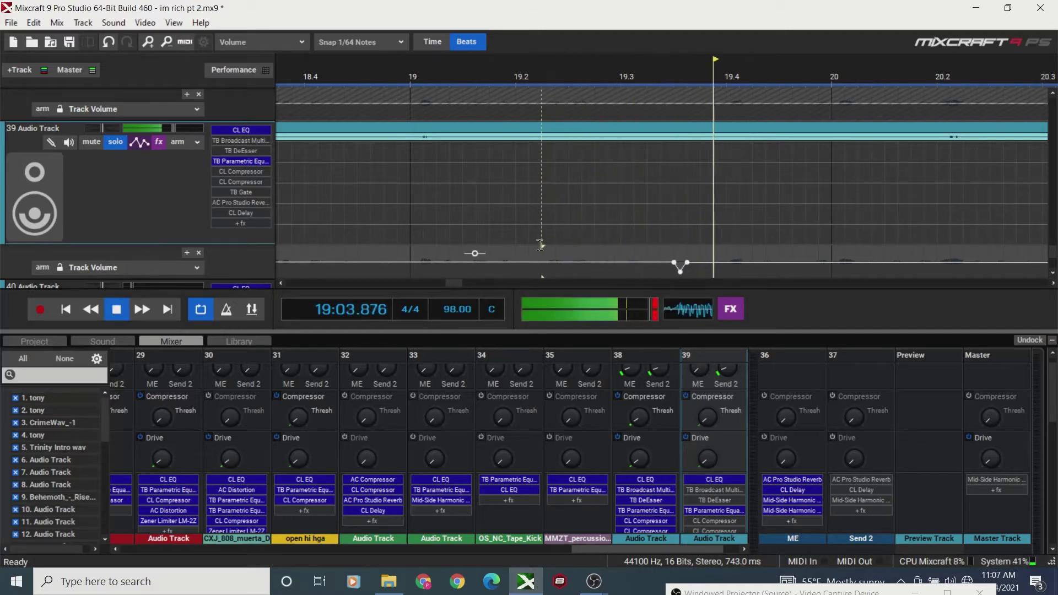
key("space")
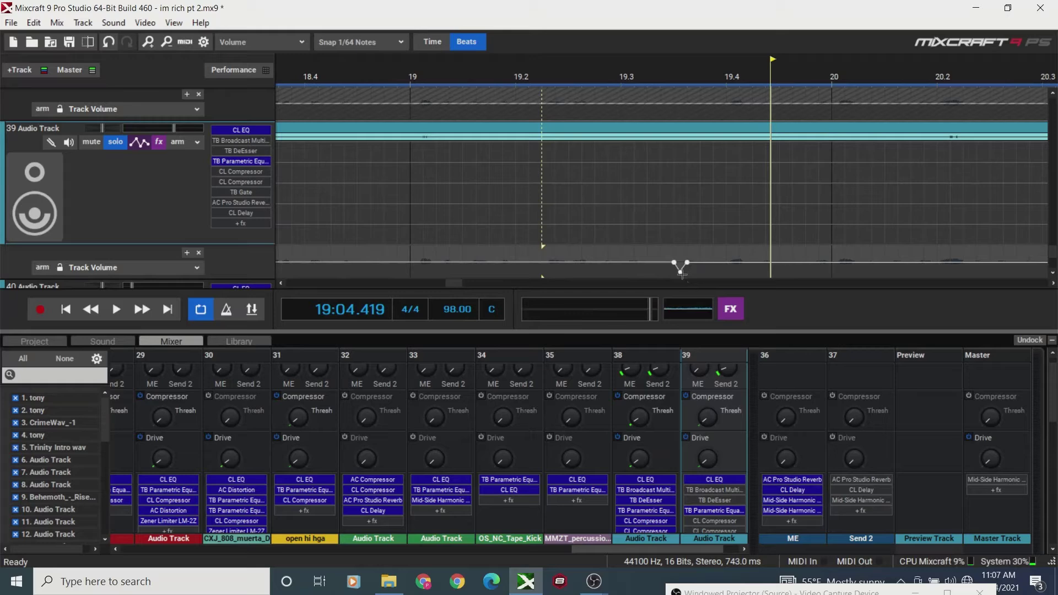
left_click(681, 272)
left_click(172, 47)
left_click(172, 46)
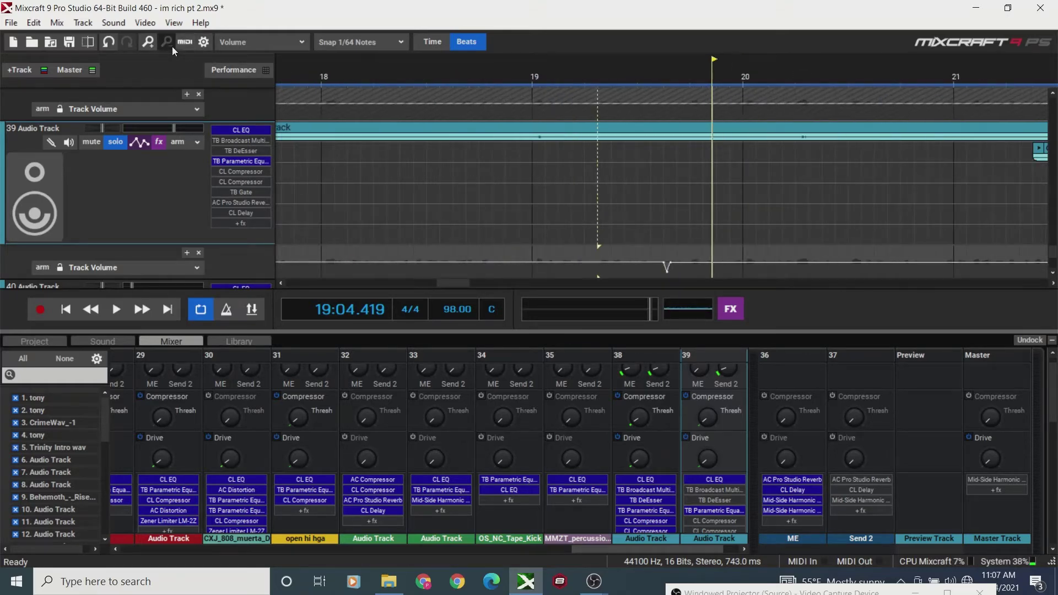
left_click(172, 47)
left_click(172, 46)
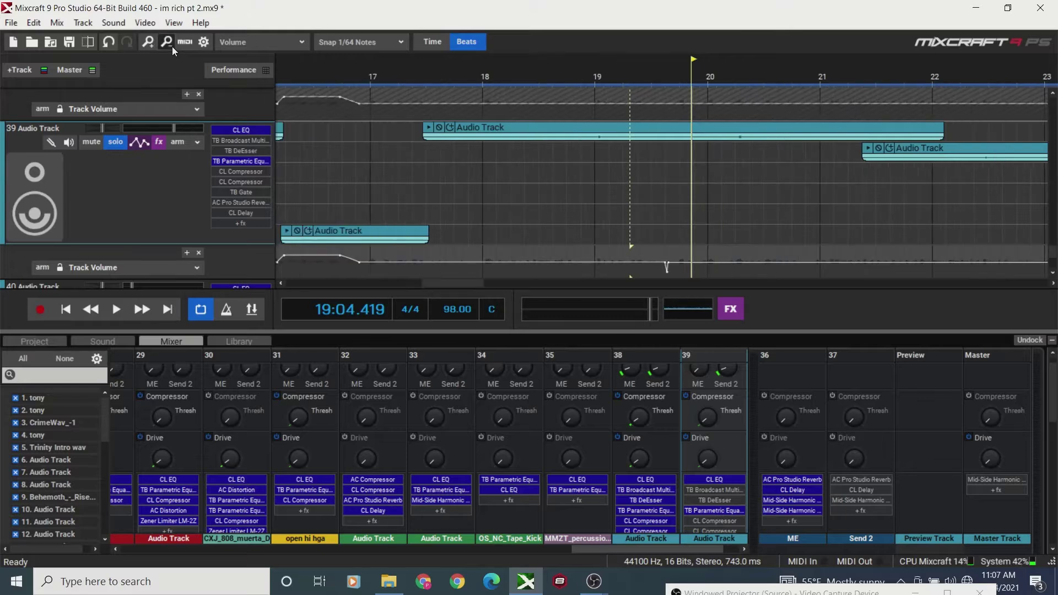
left_click(172, 46)
left_click(171, 47)
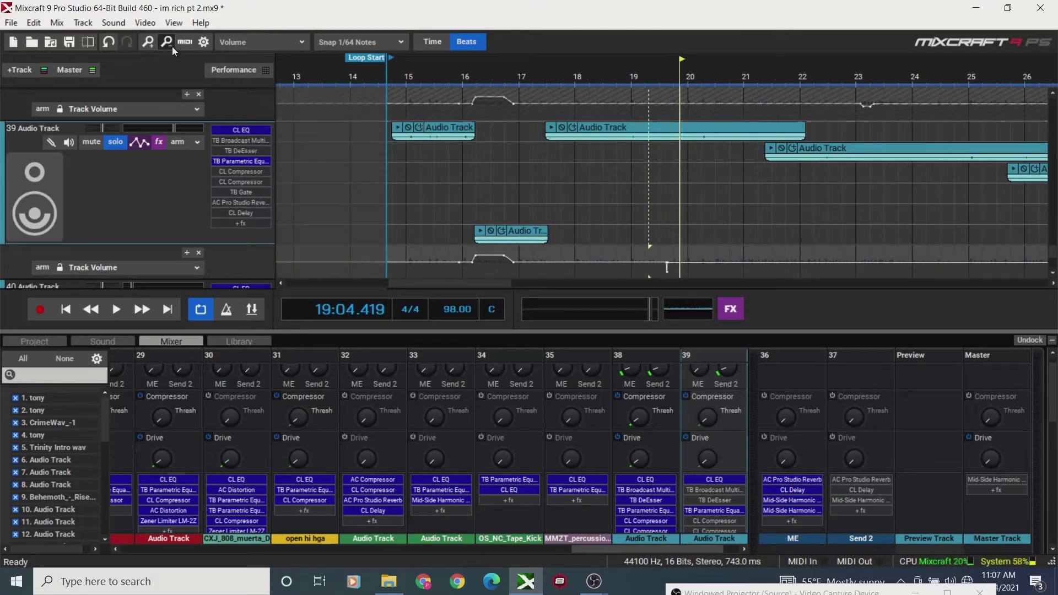
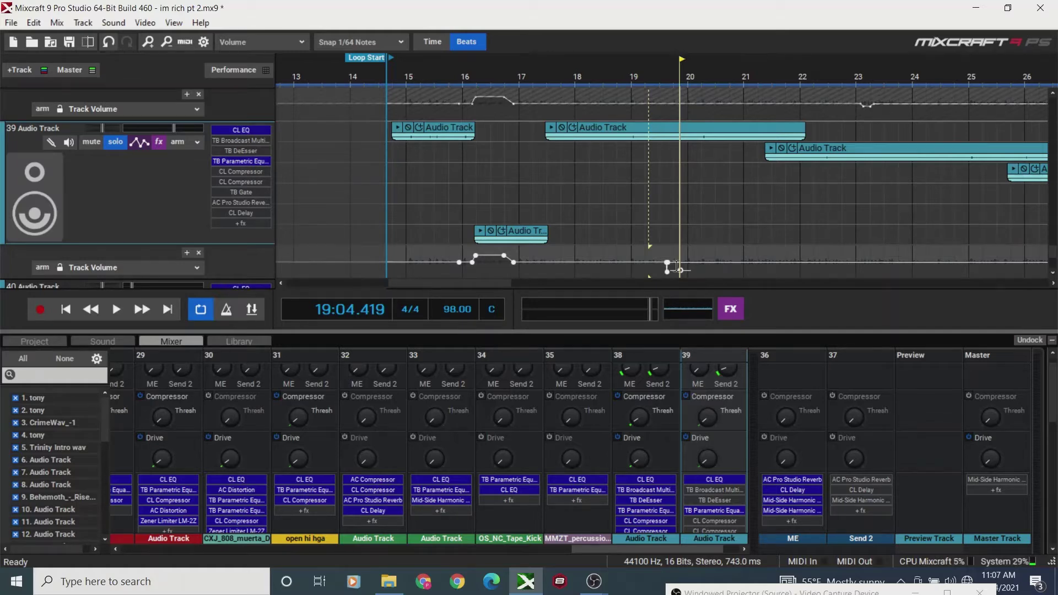
- Enable the TB DeEsser on track 39, open its settings and lower the HP frequency to 2000 Hz
left_click(160, 141)
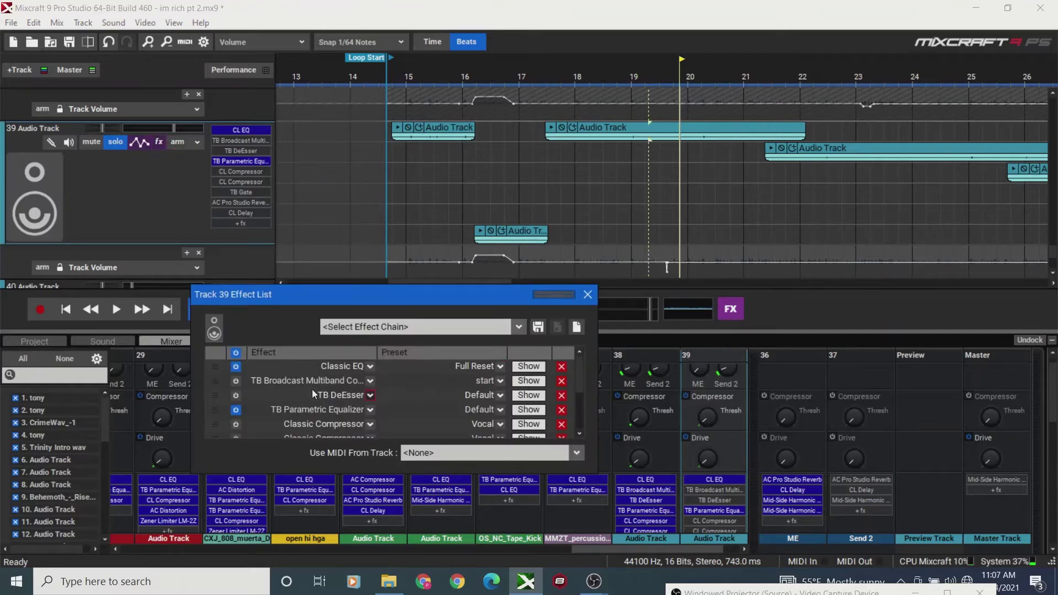
left_click(237, 396)
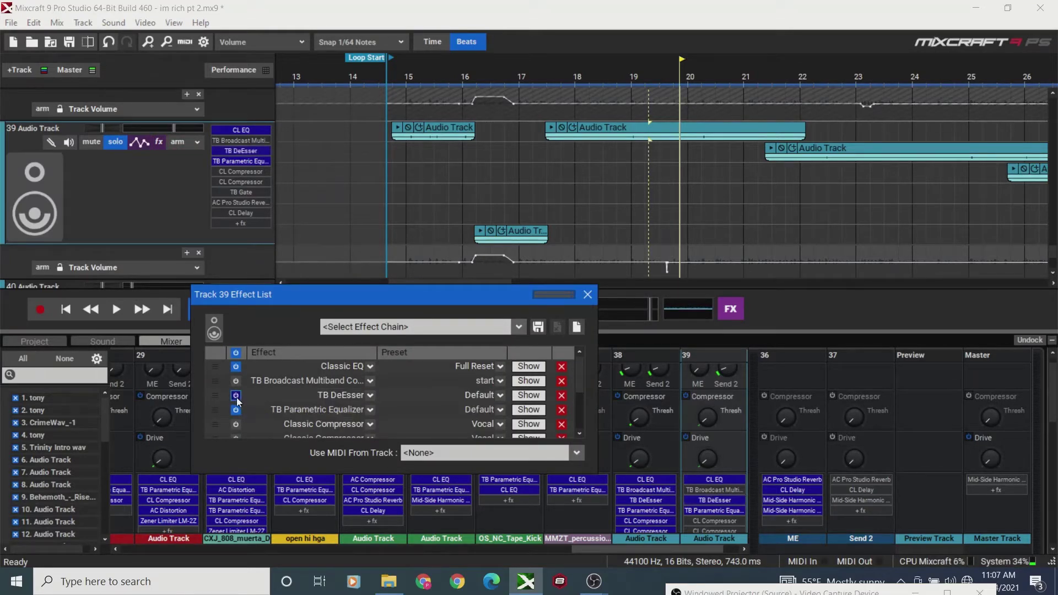
left_click(529, 394)
left_click_drag(524, 243, 468, 78)
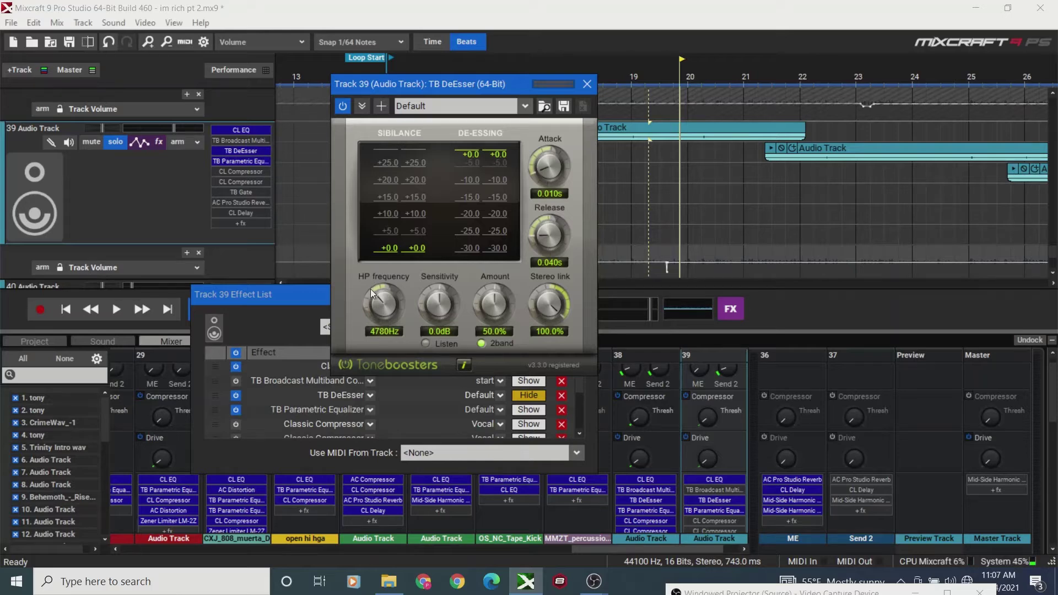
left_click_drag(380, 296, 400, 390)
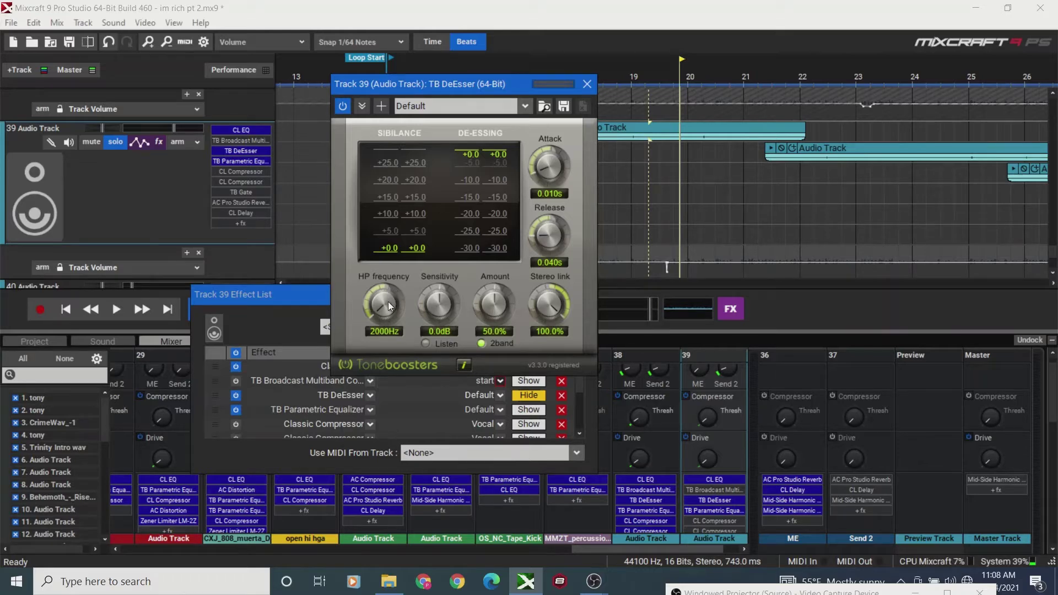
- Enable track 39's multiband compressor with only its third band active, and bypass the DeEsser
left_click(160, 142)
left_click(160, 143)
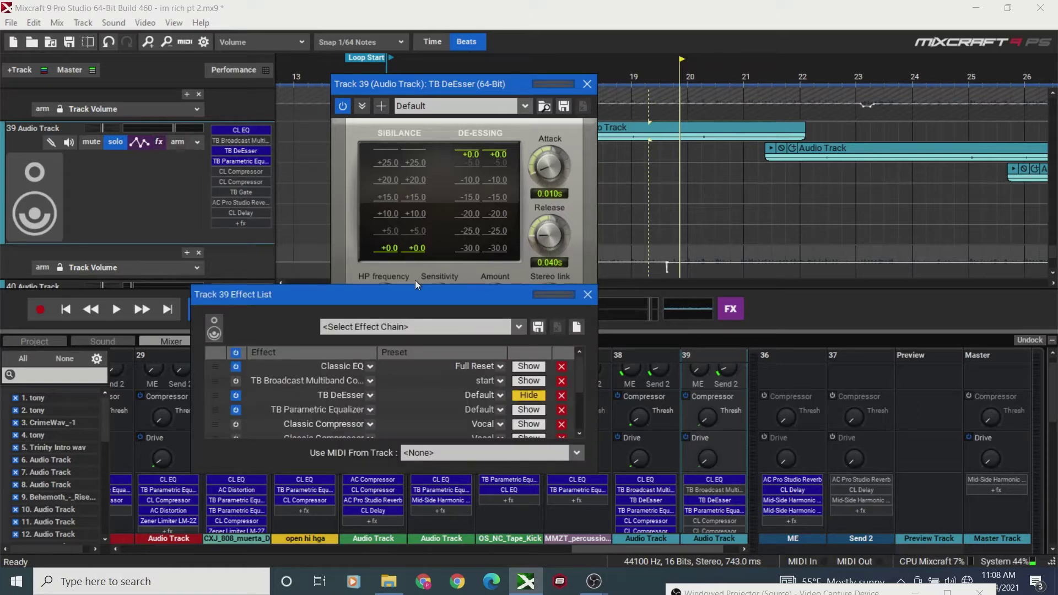
left_click(524, 382)
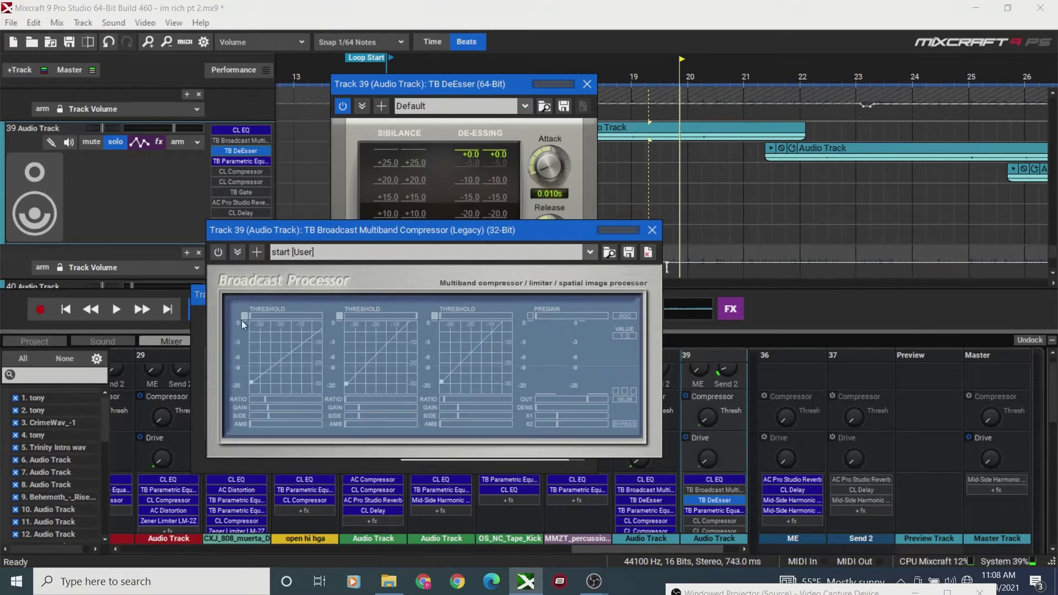
left_click(243, 317)
left_click(340, 315)
left_click(214, 251)
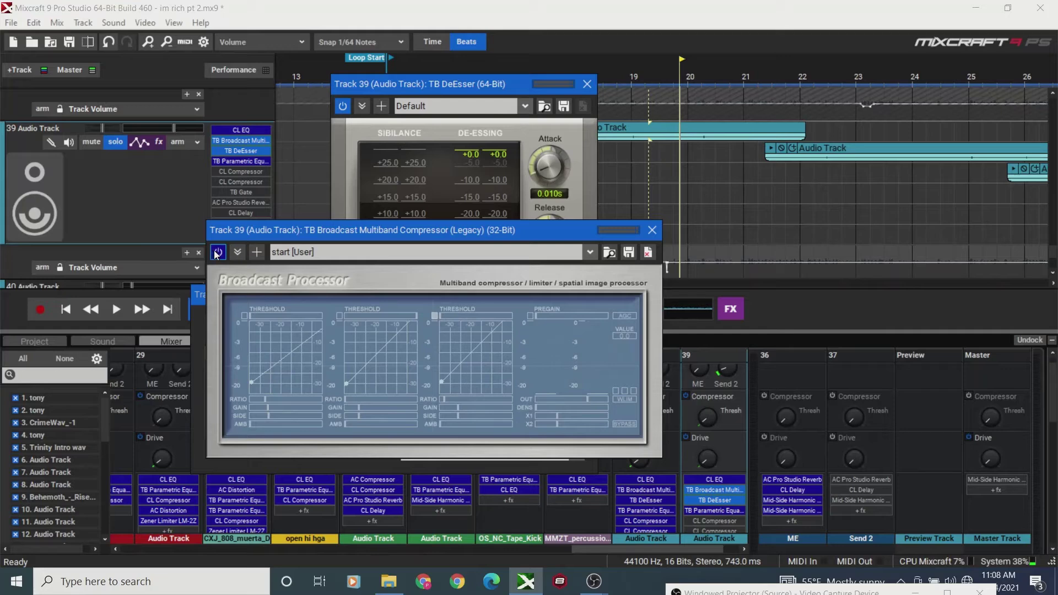
left_click(336, 134)
left_click(342, 106)
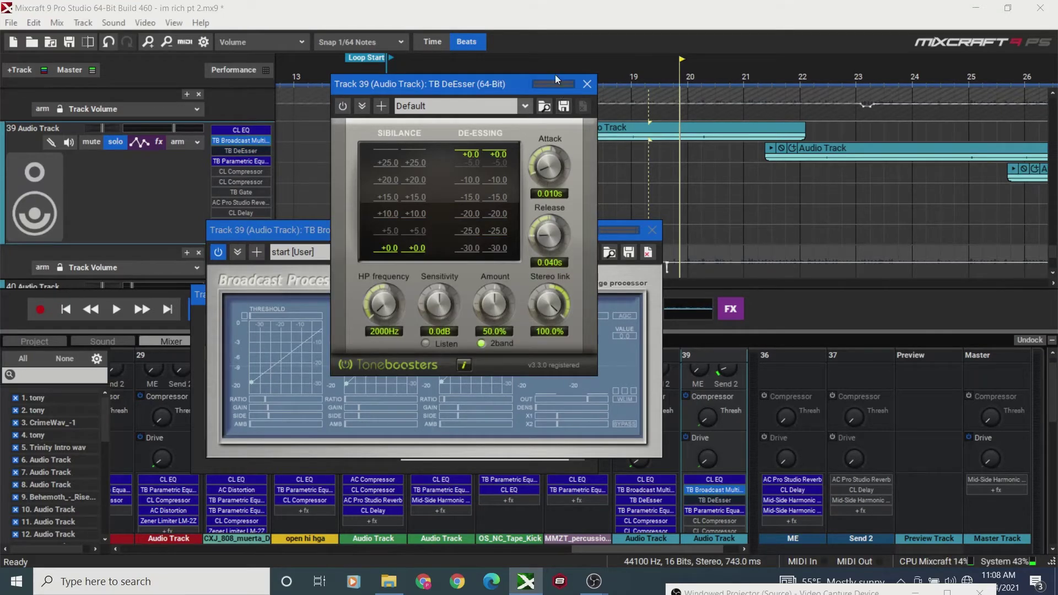
- Audition the compressor's third band alone from just after bar 18, and turn its first two bands back on
left_click_drag(523, 88, 859, 299)
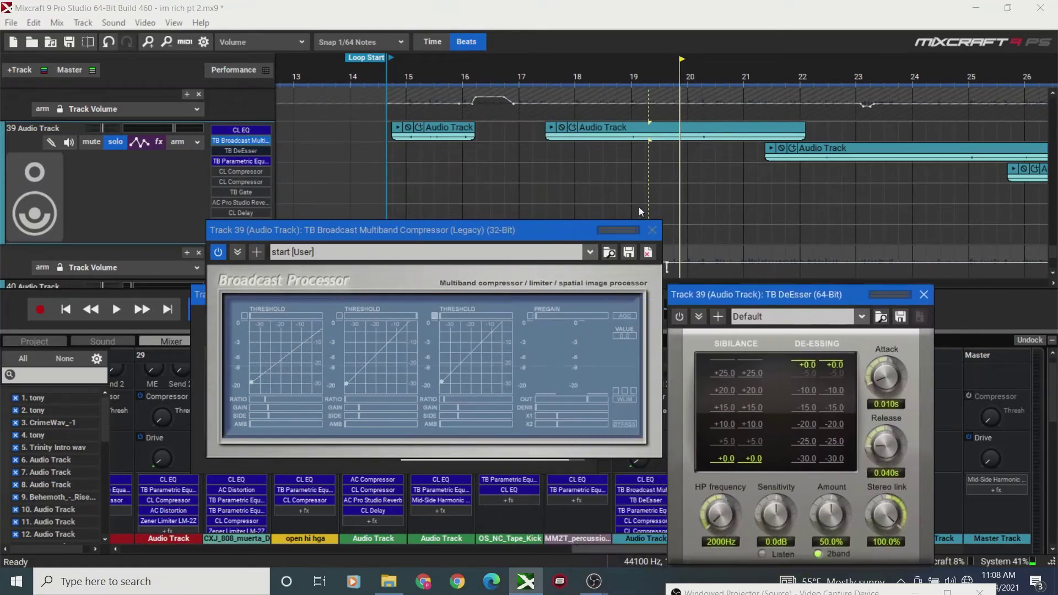
left_click(584, 163)
key("space")
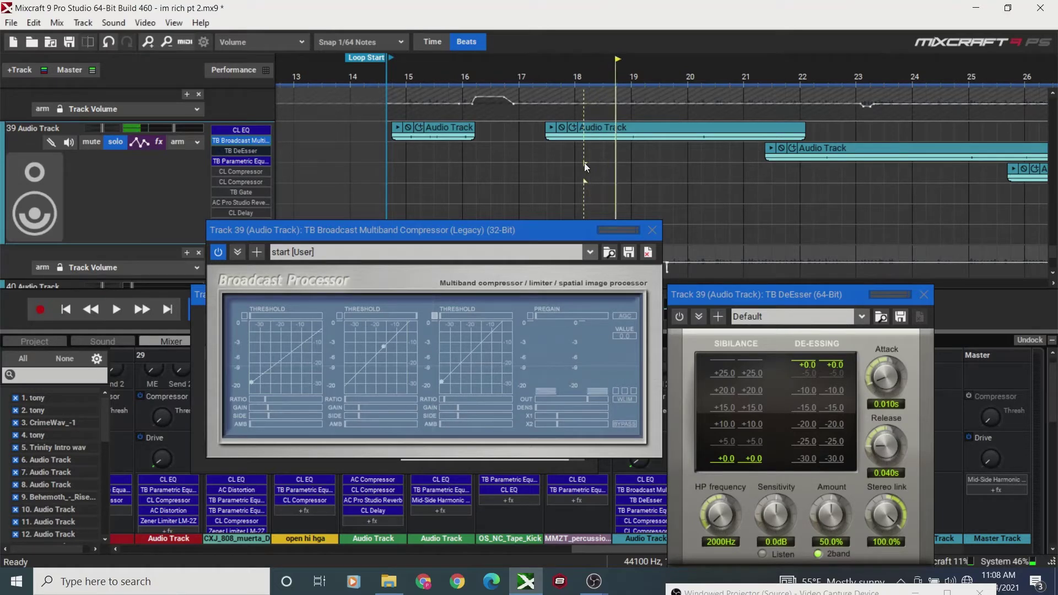
key("space")
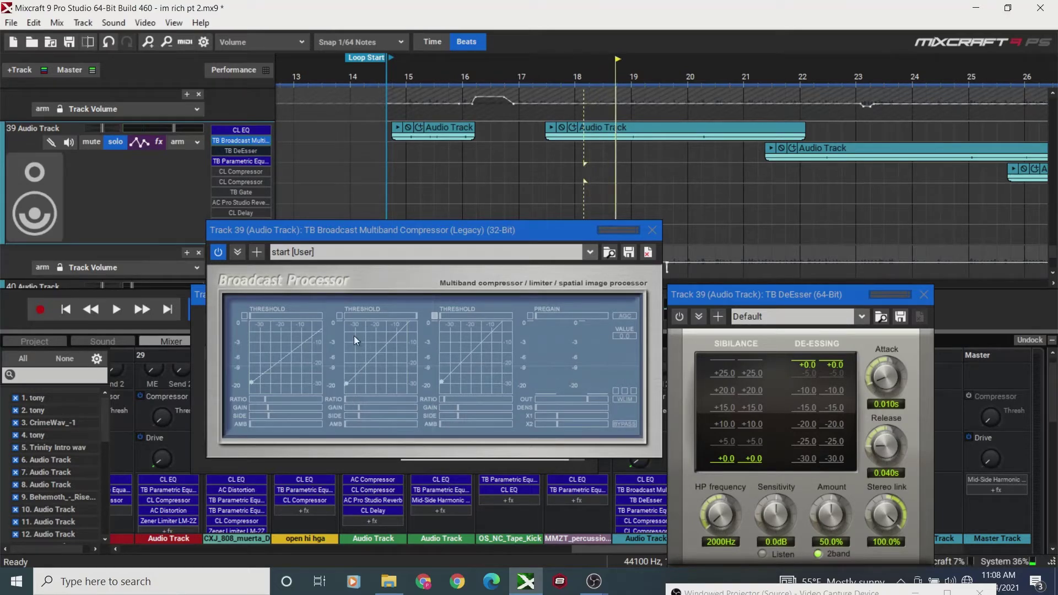
left_click(340, 317)
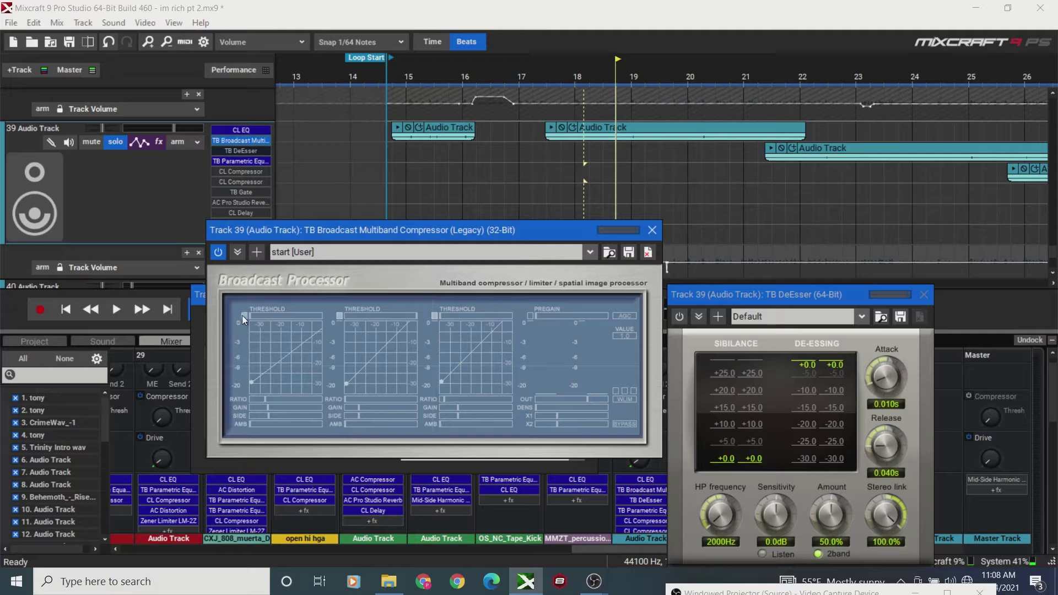
- Raise the DeEsser's HP frequency to 6640 Hz
left_click_drag(745, 295, 500, 115)
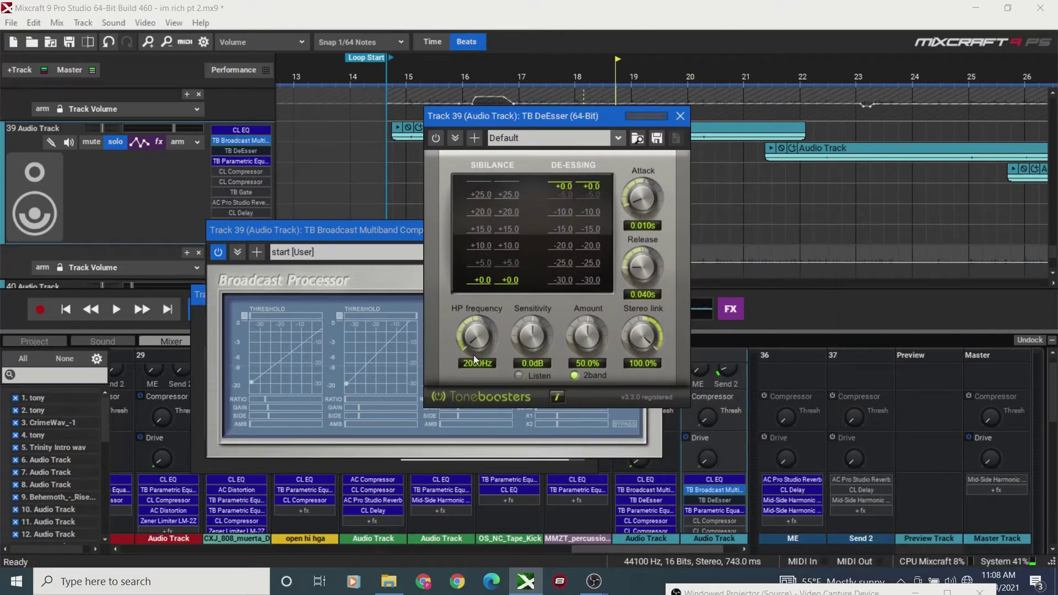
left_click_drag(475, 342, 504, 438)
- Move section 3 of track 39's TB Parametric Equalizer to 5398 Hz at 0.0 dB gain, and close the equalizer
left_click(200, 296)
left_click(527, 409)
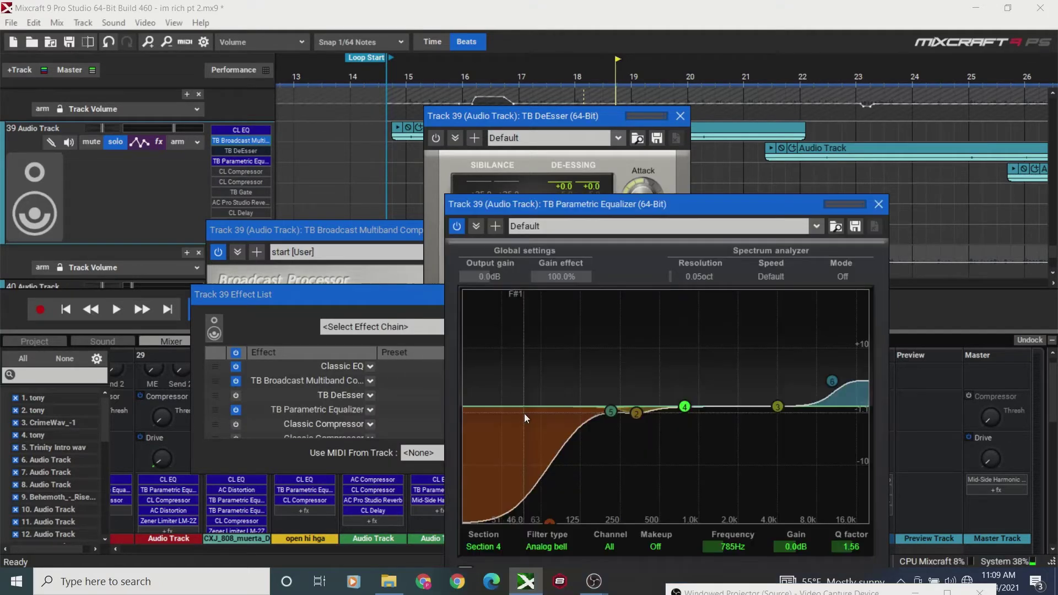
left_click_drag(775, 411, 795, 401)
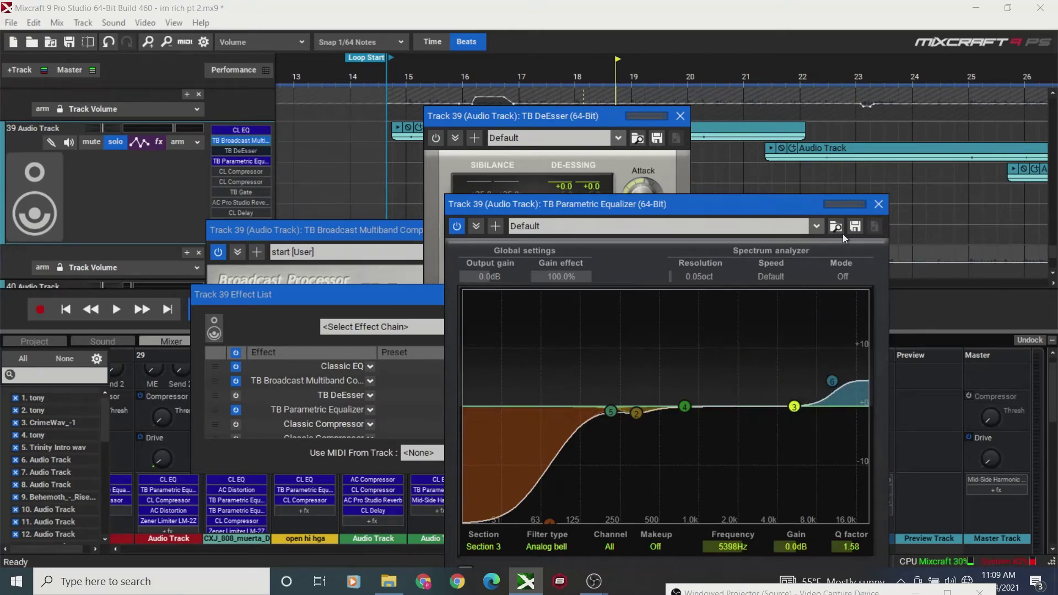
left_click(878, 205)
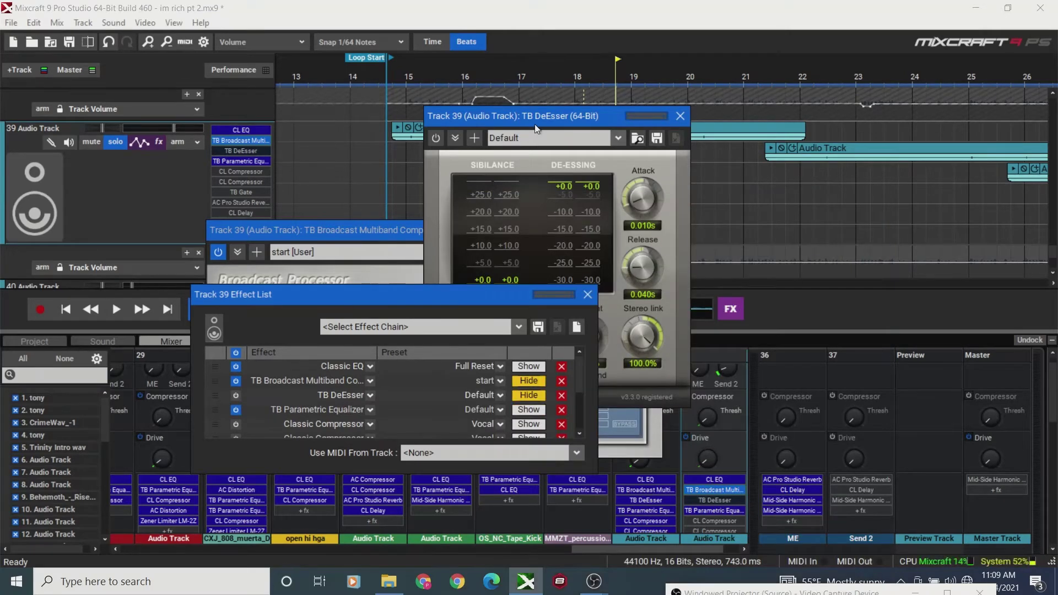
- Sweep the DeEsser's Attack up and down to demonstrate it, and bring it back to 0.010 s
left_click_drag(534, 122, 494, 99)
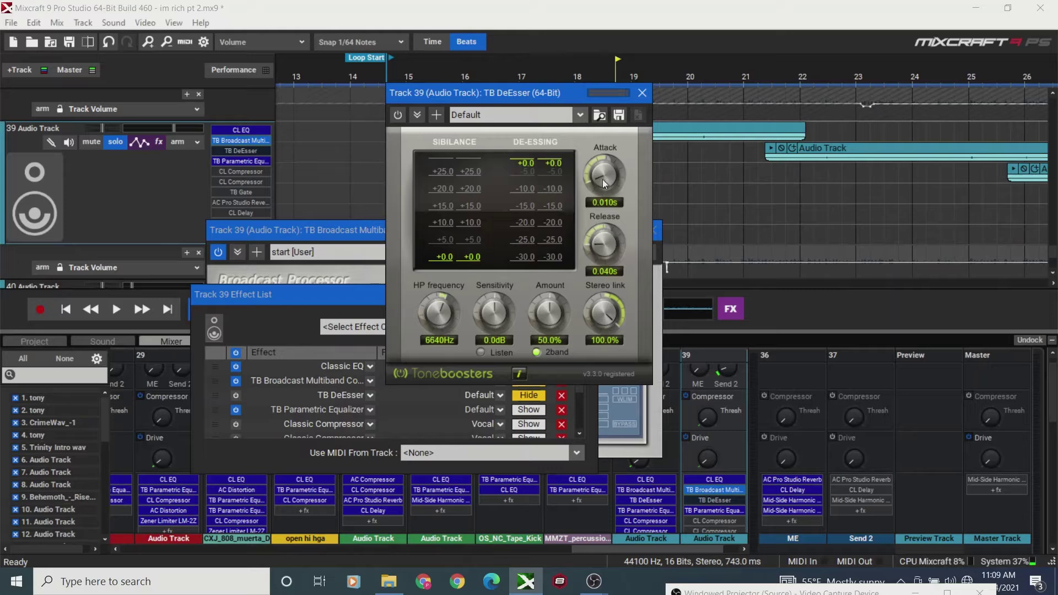
left_click_drag(599, 183, 592, 26)
left_click_drag(600, 153, 635, 328)
left_click_drag(604, 177, 604, 172)
left_click_drag(603, 161, 603, 174)
mouse_move(604, 183)
left_mouse_down()
mouse_move(610, 191)
mouse_move(602, 183)
left_mouse_up()
left_click_drag(602, 183, 600, 170)
- Set the DeEsser's Release to 0.112 s and its Amount to 100%
left_click_drag(606, 248, 613, 320)
left_click_drag(643, 518, 651, 545)
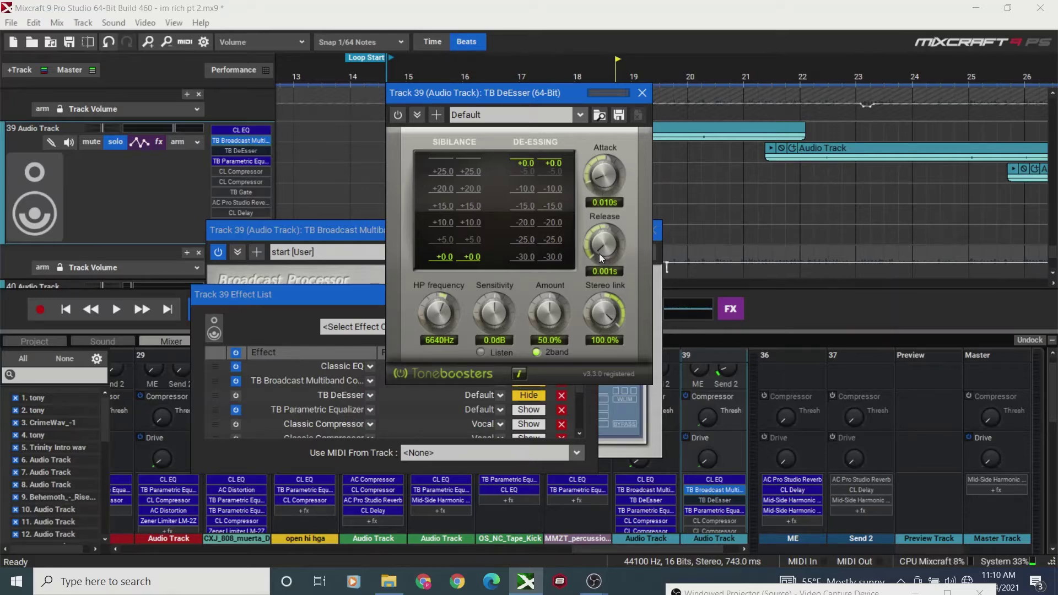
left_click_drag(600, 256, 596, 182)
left_click(535, 353)
left_click_drag(544, 337, 553, 306)
- Play track 39 from between bars 17 and 18, comparing the vocal with the DeEsser enabled and bypassed
left_click_drag(525, 97, 569, 169)
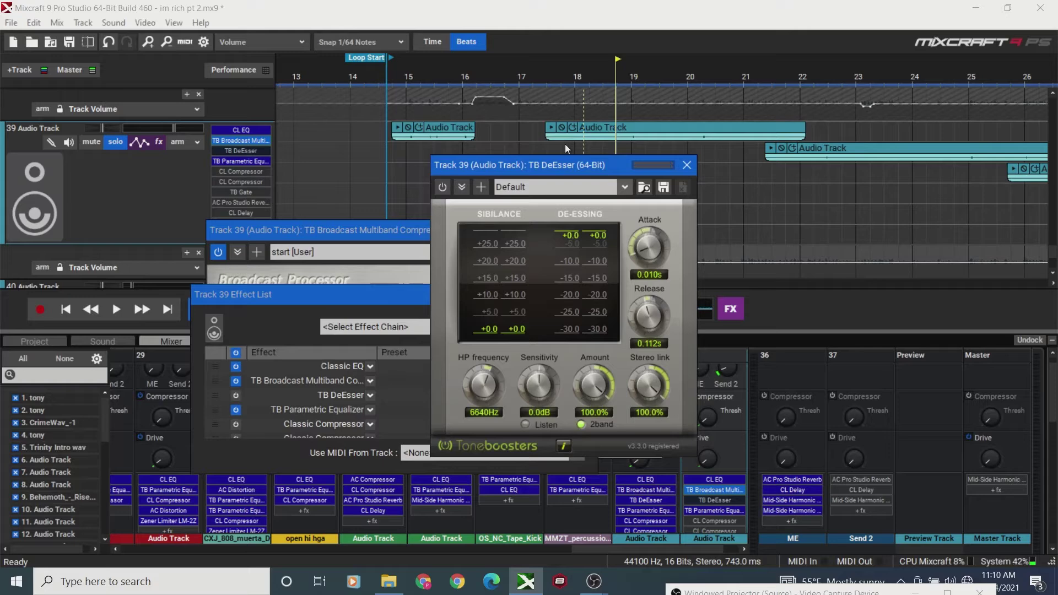
left_click(565, 145)
key("space")
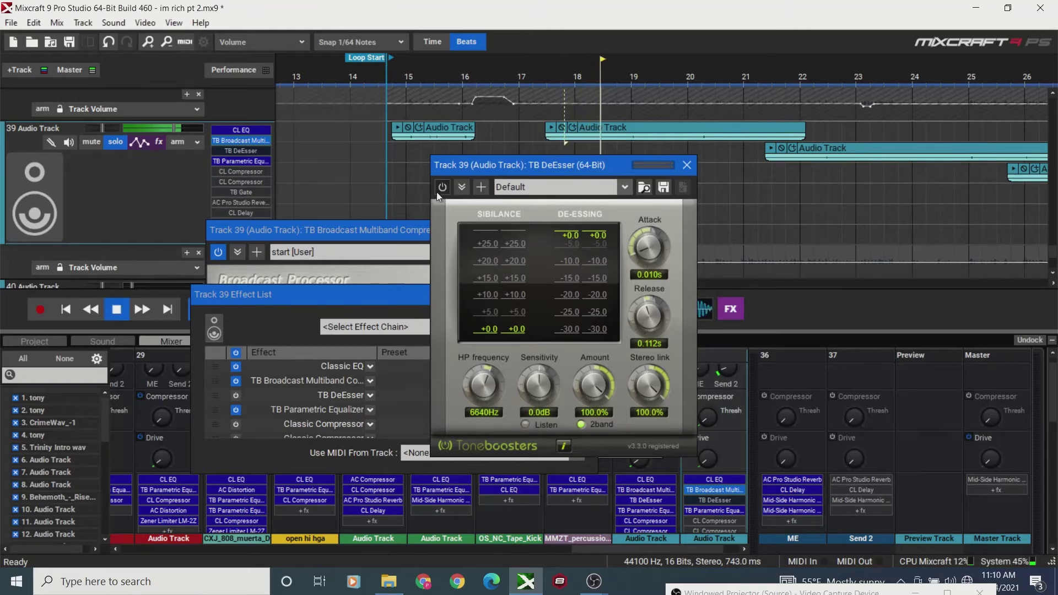
left_click(441, 188)
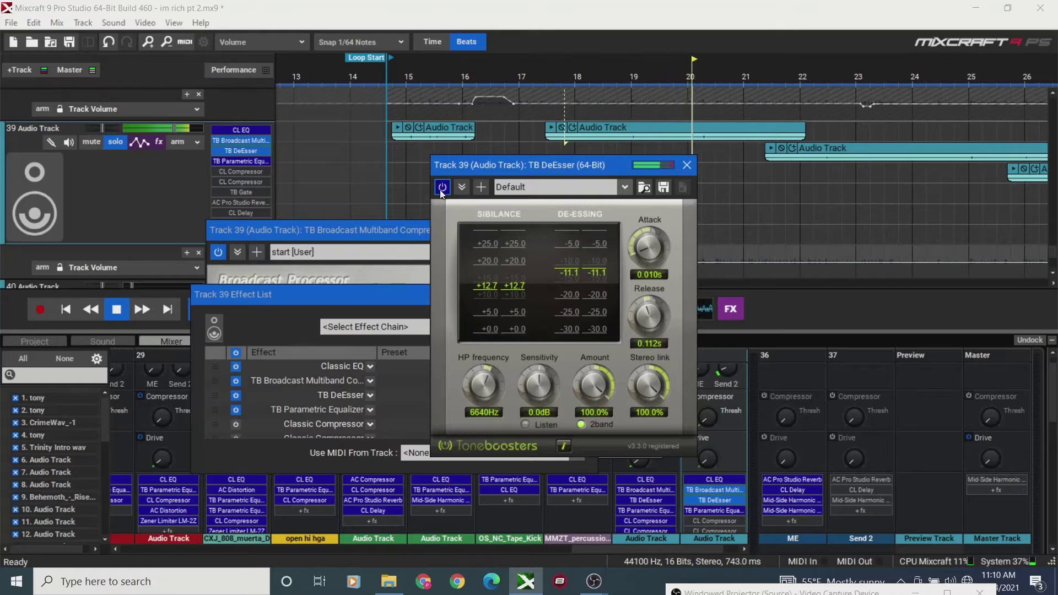
left_click(538, 133)
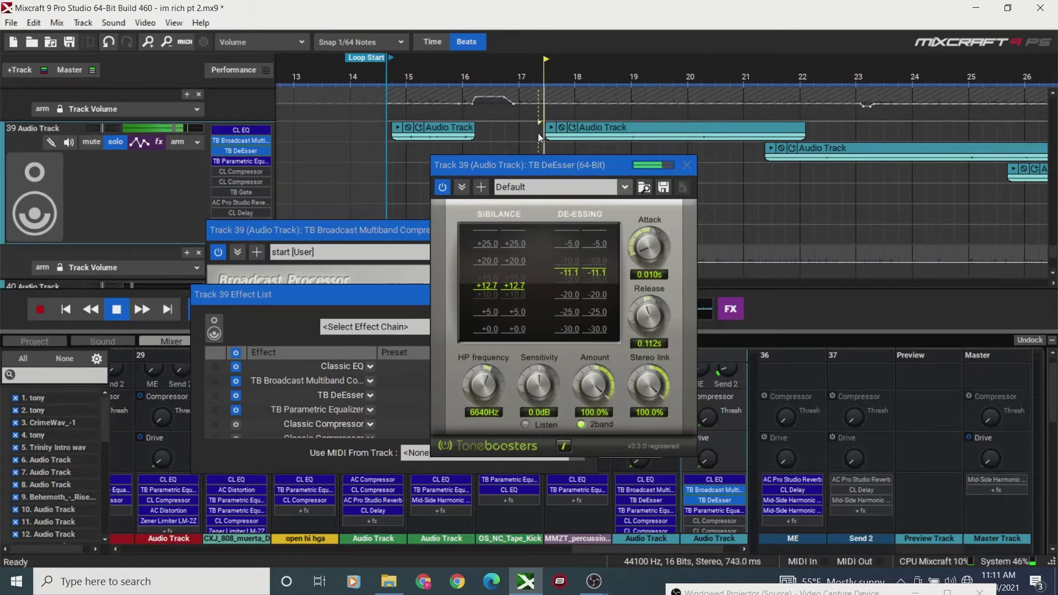
left_click(443, 188)
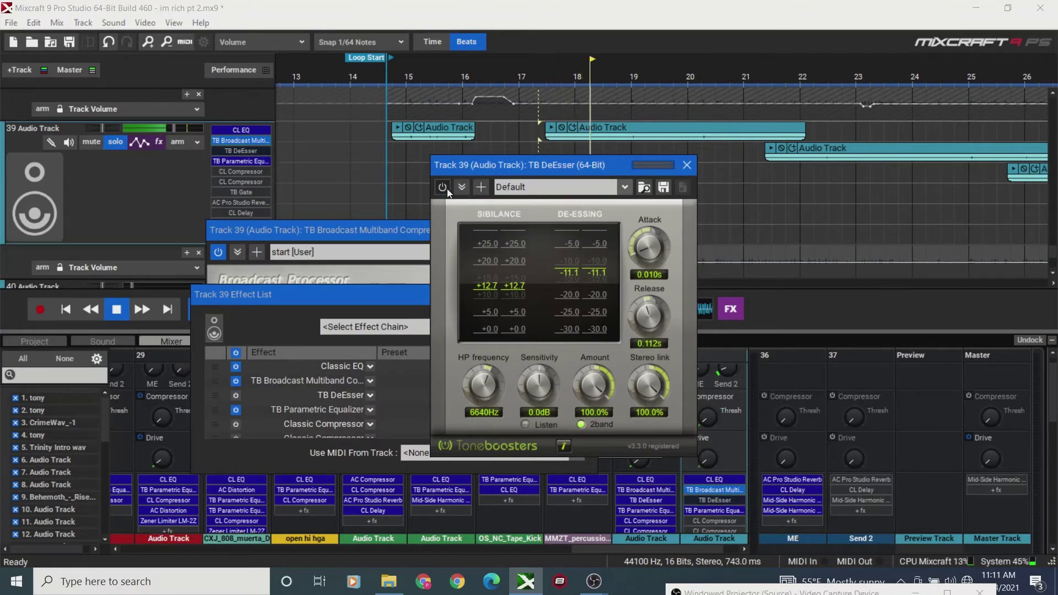
key("space")
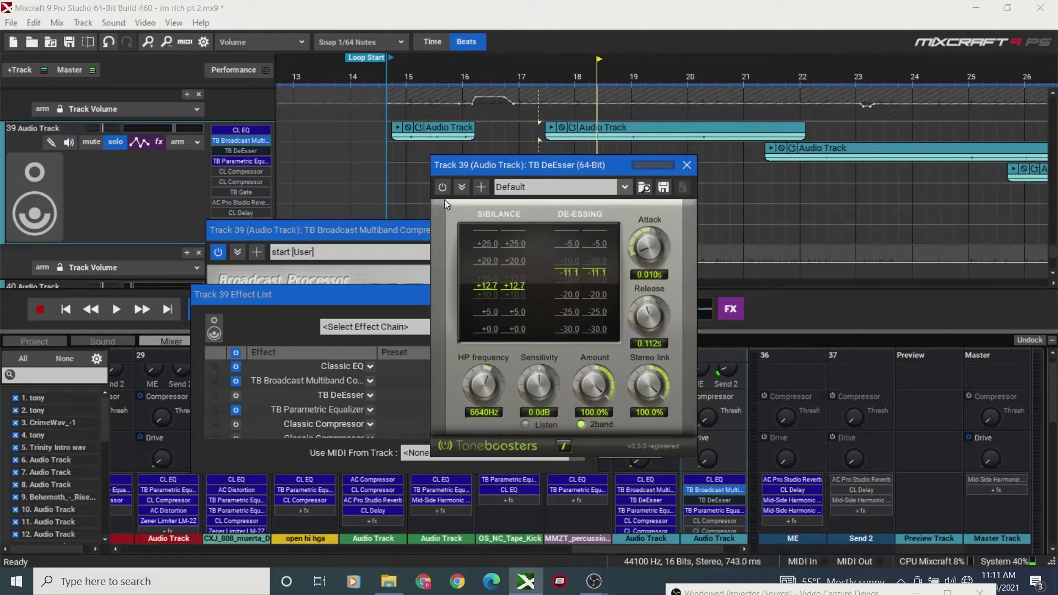
- Reduce the DeEsser's Amount to 56.5%, enabling the effect during playback to fine-tune it by ear
left_click_drag(595, 380, 616, 526)
key("space")
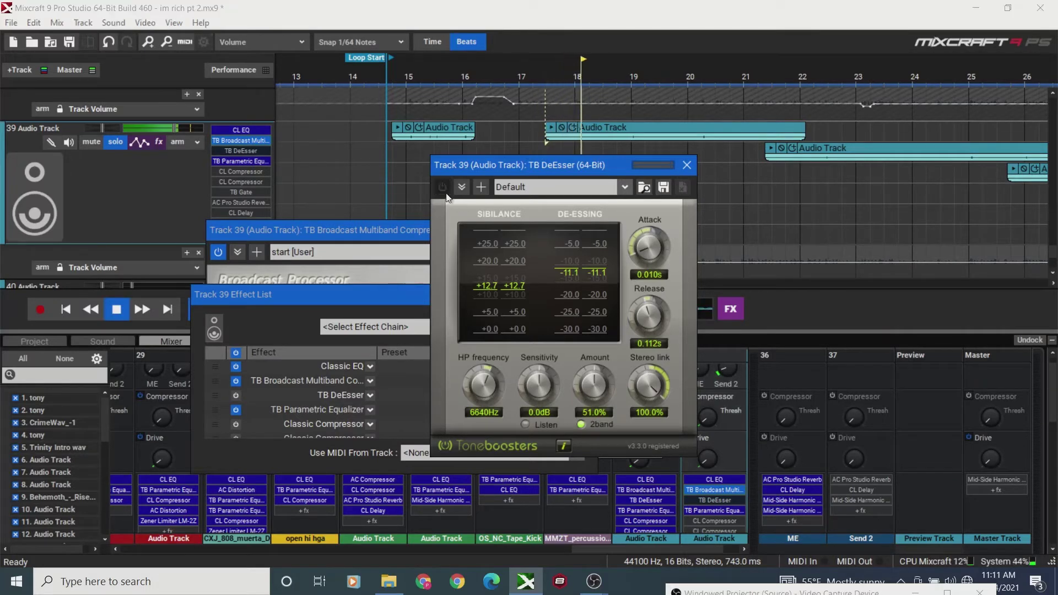
left_click(443, 189)
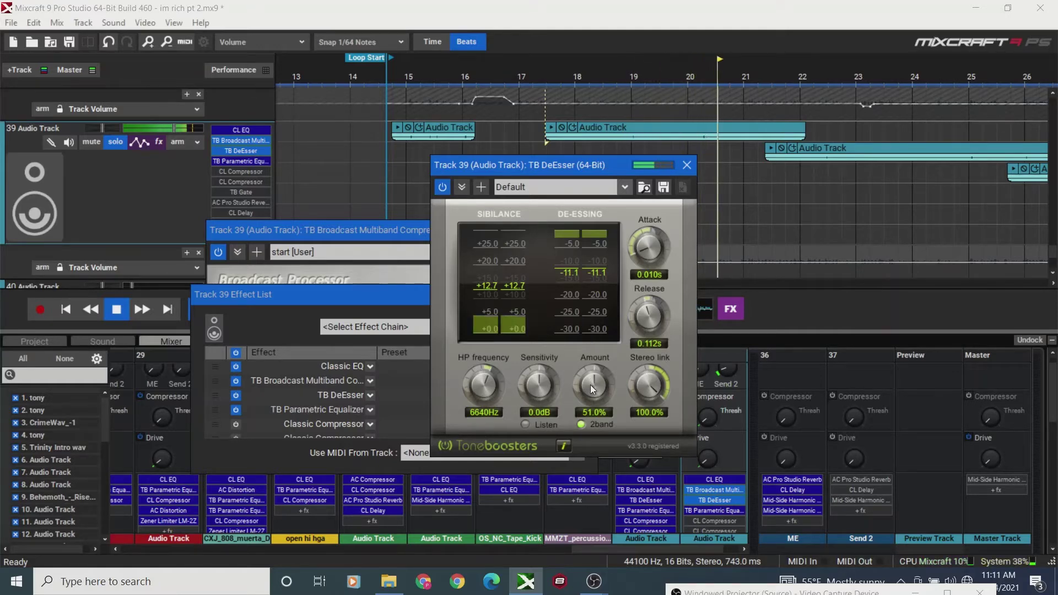
mouse_move(590, 385)
left_mouse_down()
mouse_move(590, 397)
mouse_move(584, 373)
left_mouse_up()
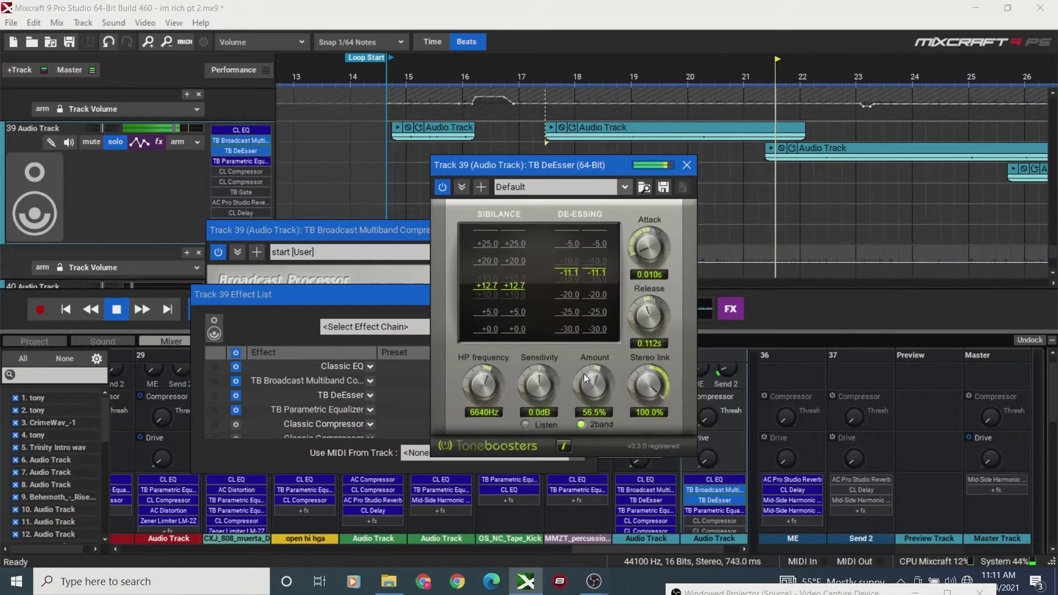
- Replay the vocal from the start of the clip after bar 17, switching the DeEsser on and off to compare
left_click(561, 145)
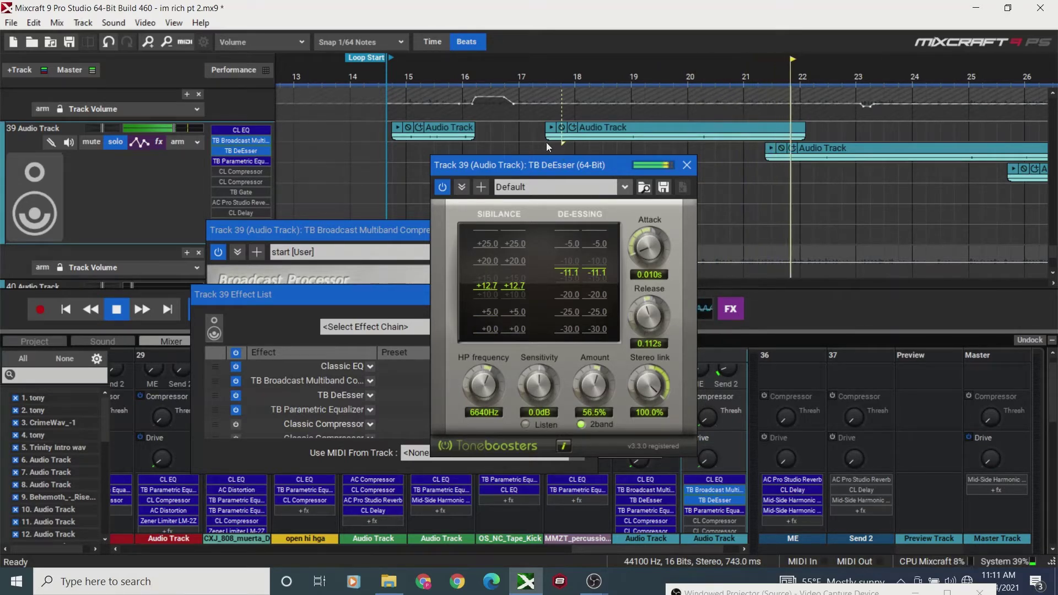
left_click(547, 142)
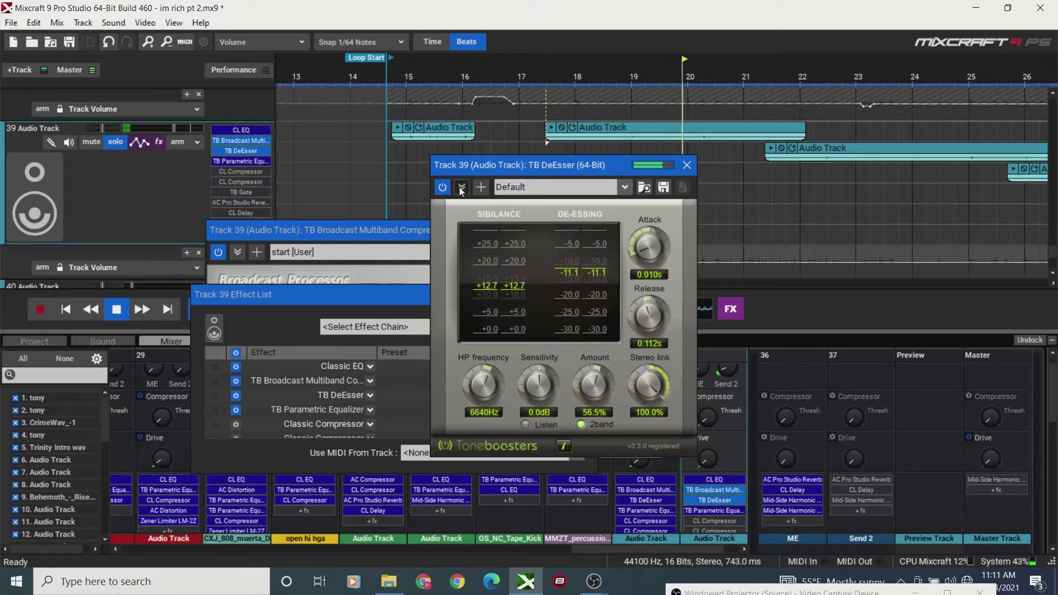
left_click(442, 187)
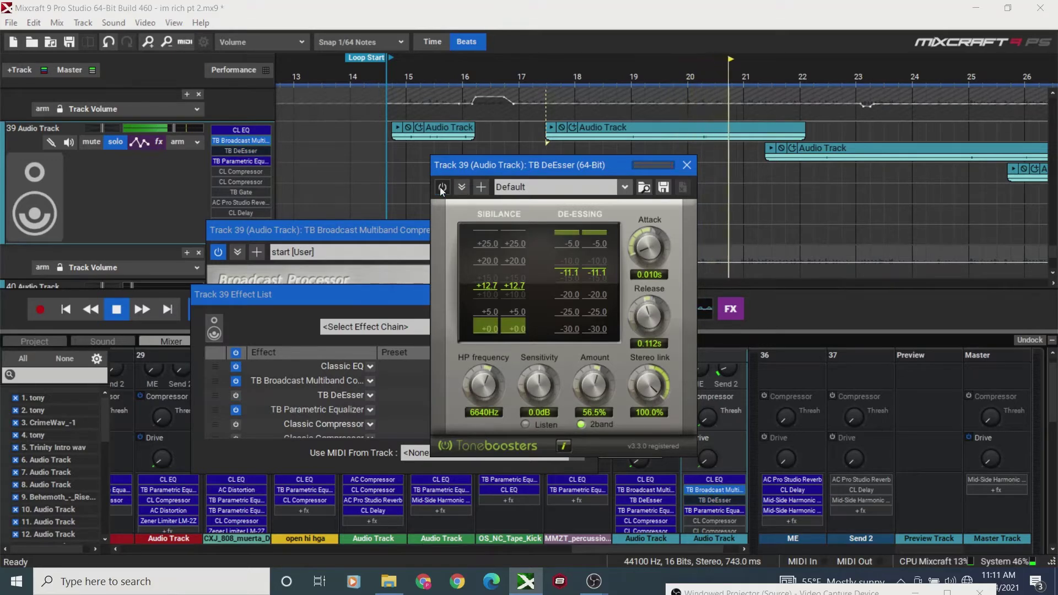
left_click(441, 188)
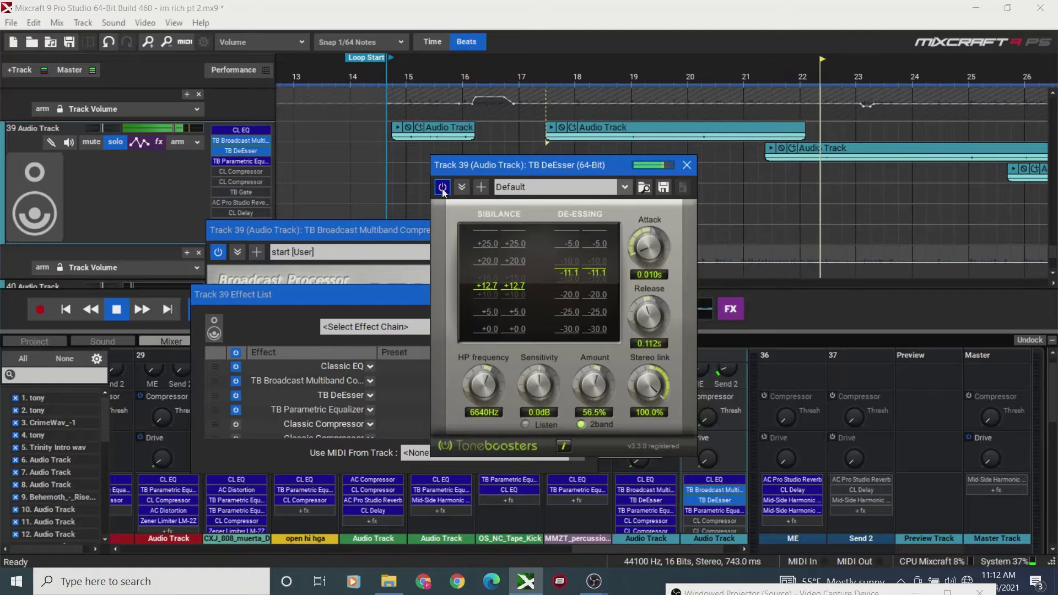
left_click(442, 188)
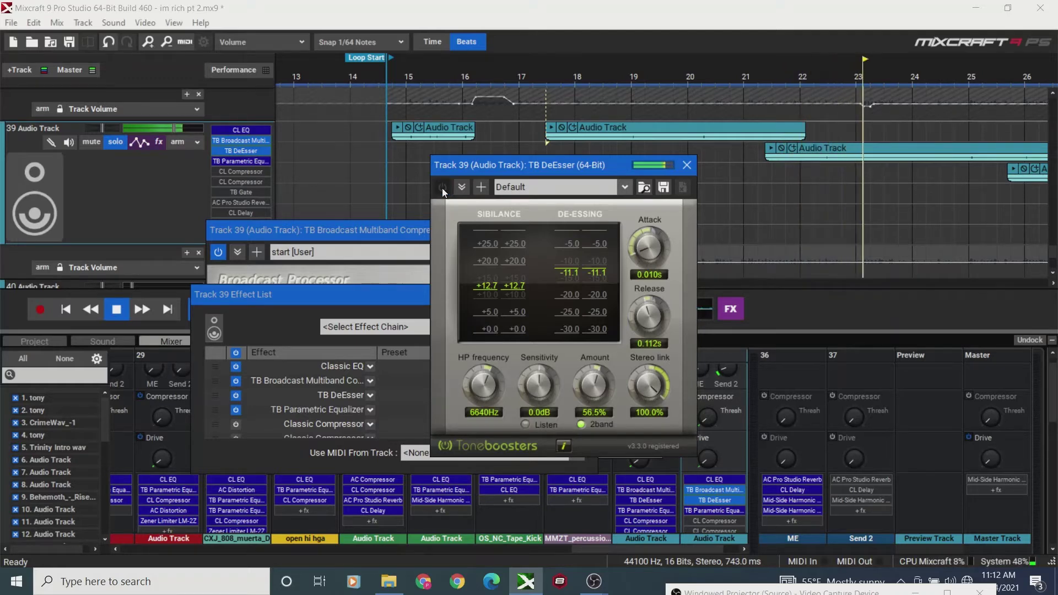
key("space")
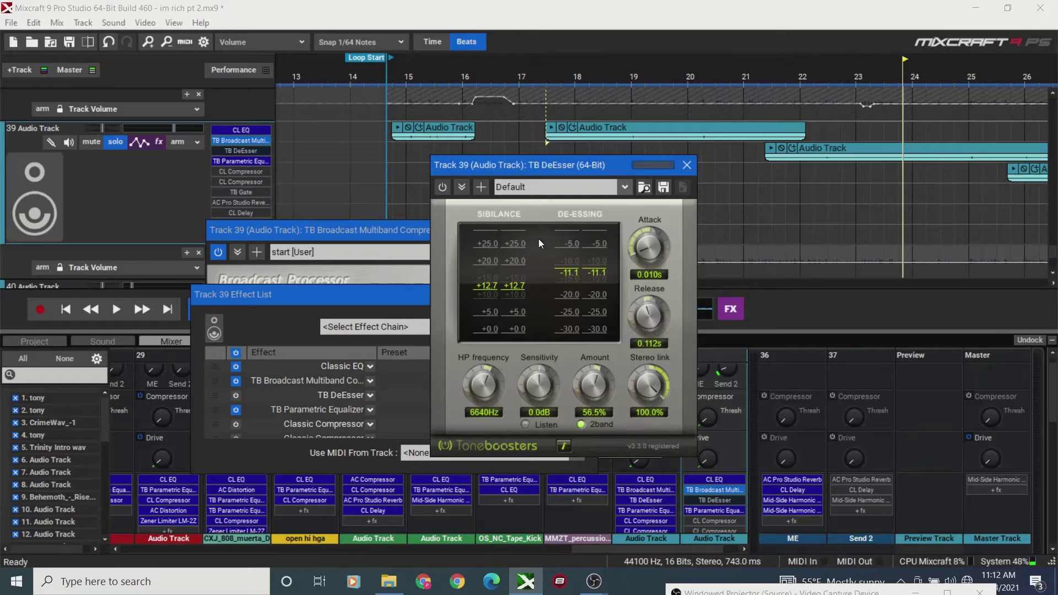
- Raise the DeEsser's HP frequency to 7900 Hz, and enable the effect while playing from about bar 17.5
left_click_drag(476, 397, 470, 342)
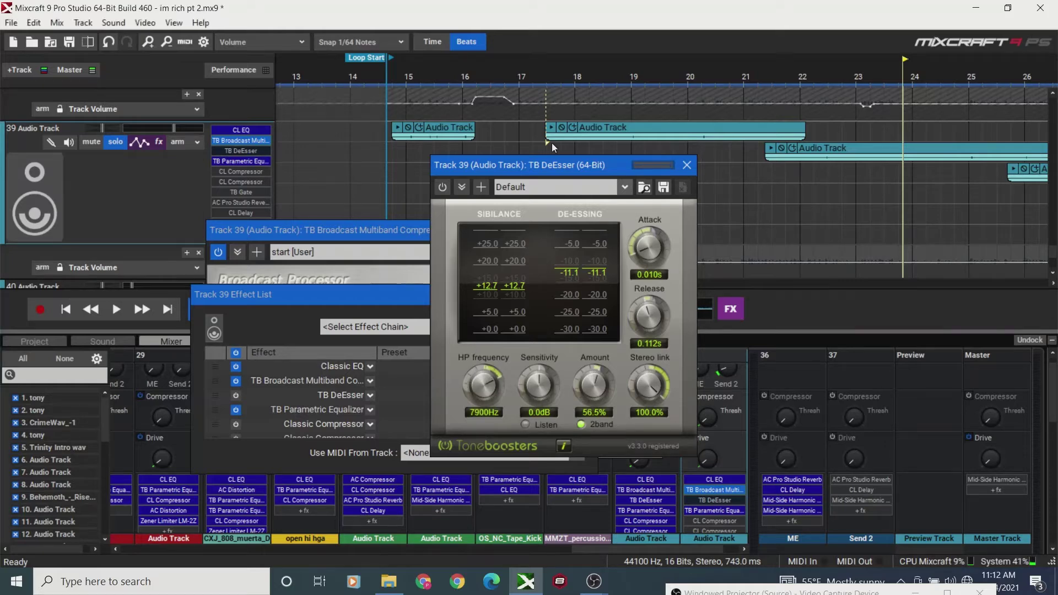
left_click(551, 145)
key("space")
left_click(446, 187)
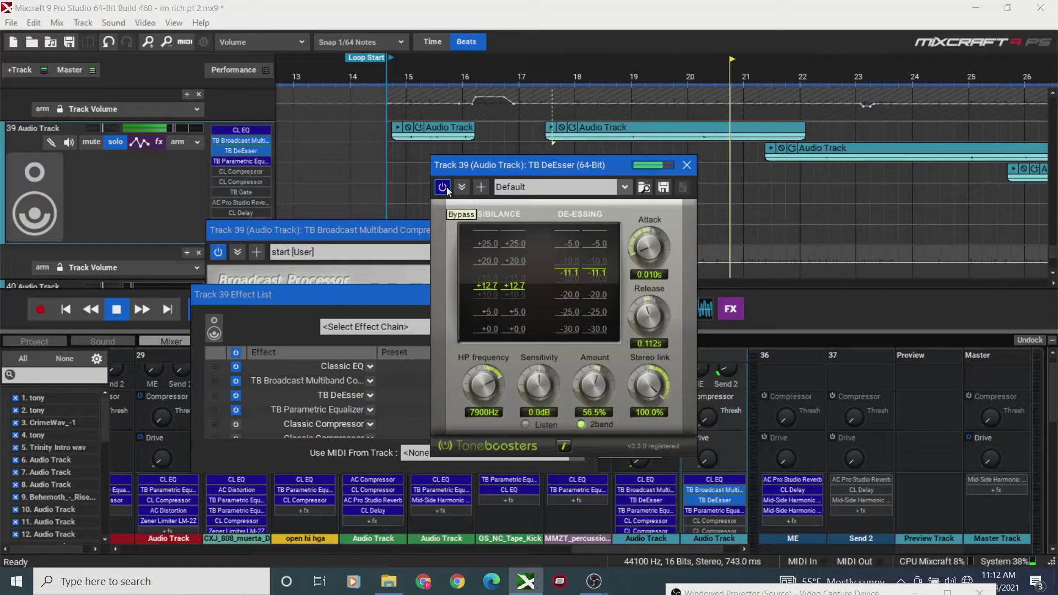
- Switch the DeEsser to Listen mode and audition the isolated sibilance of the vocal from around bar 18
key("space")
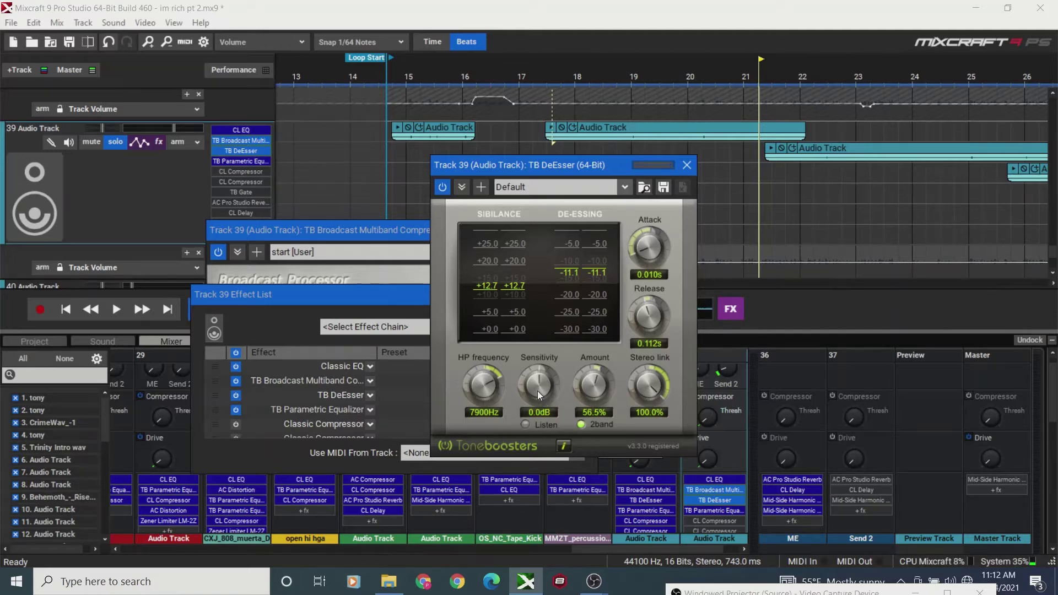
left_click(524, 424)
left_click(572, 85)
key("space")
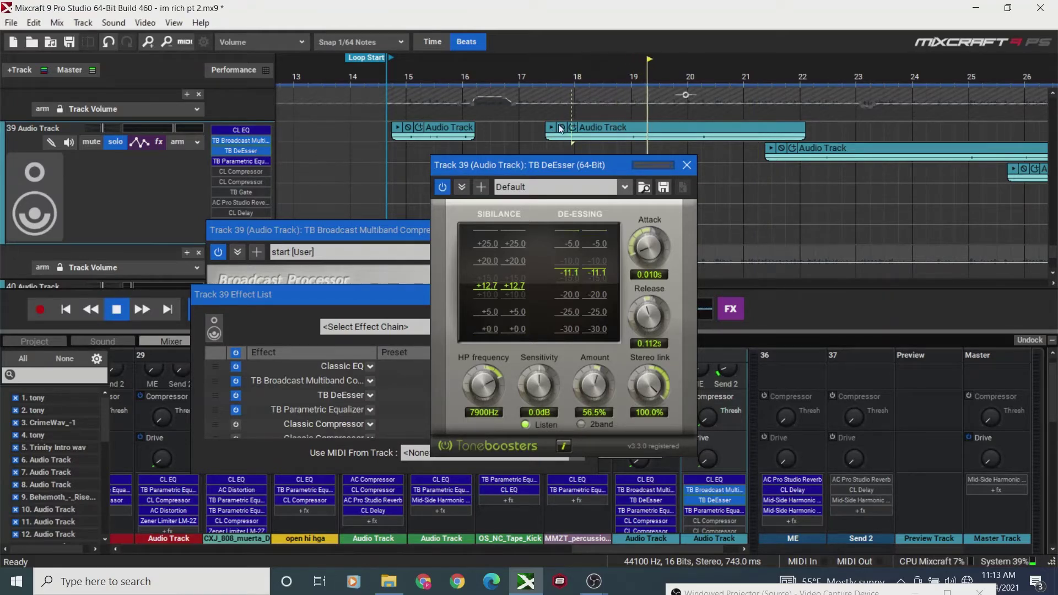
key("space")
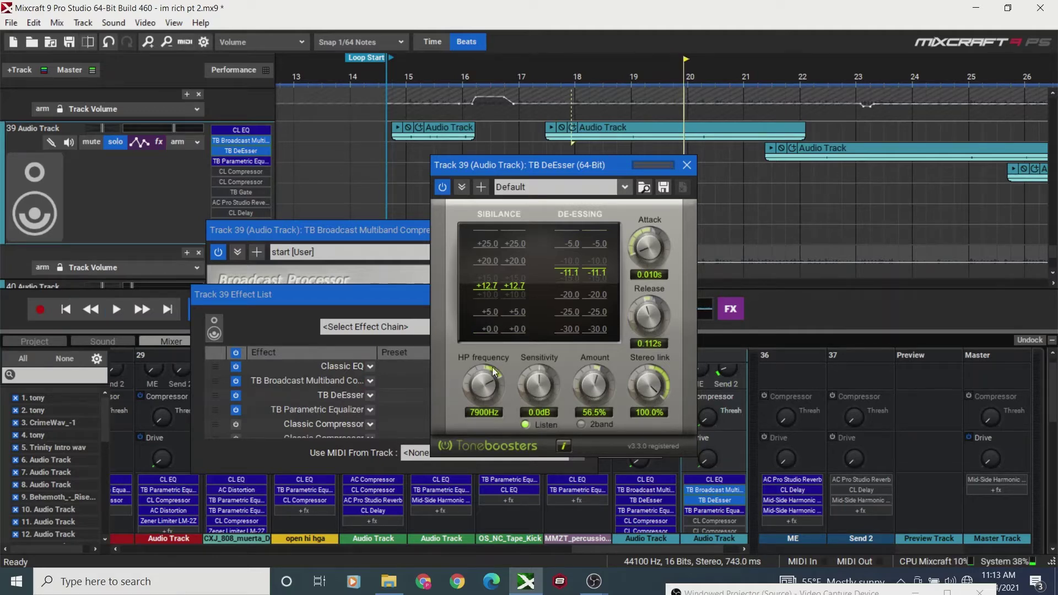
left_click(597, 56)
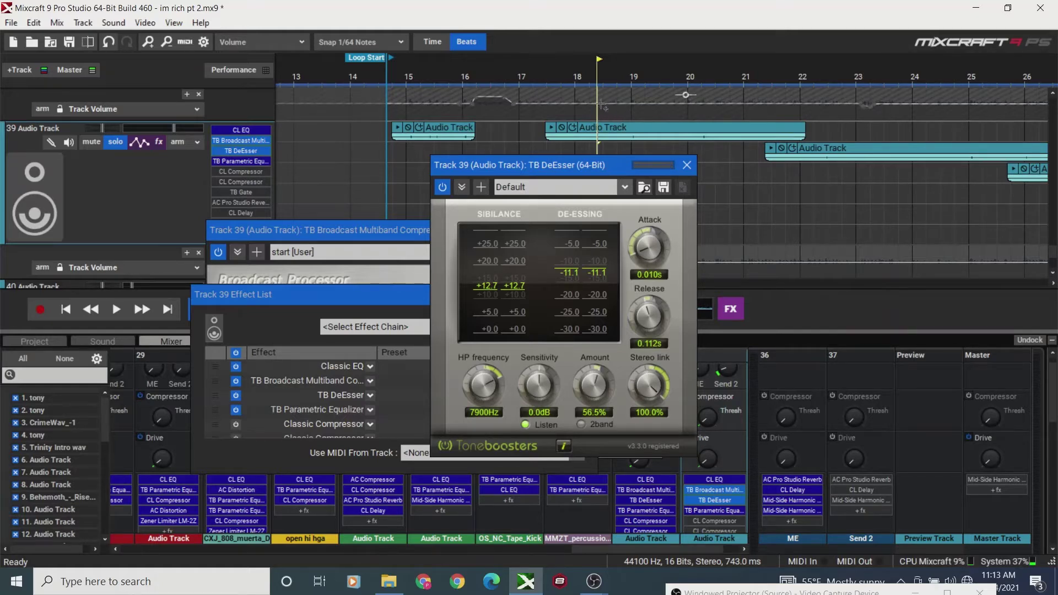
left_click(591, 77)
key("space")
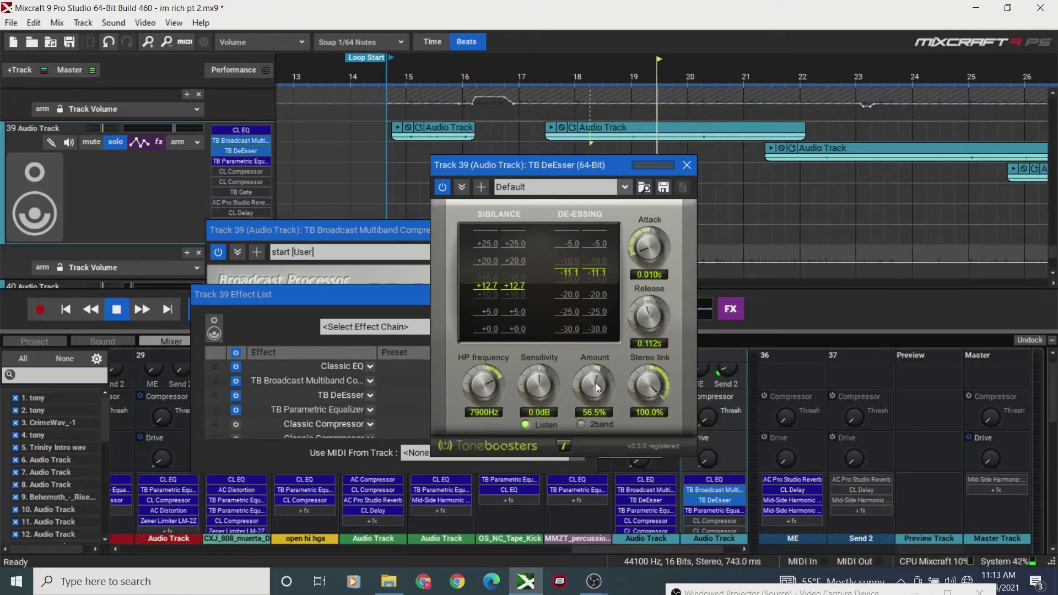
- Lower the DeEsser's Amount to 29.3% while the vocal plays
left_click_drag(598, 387, 594, 472)
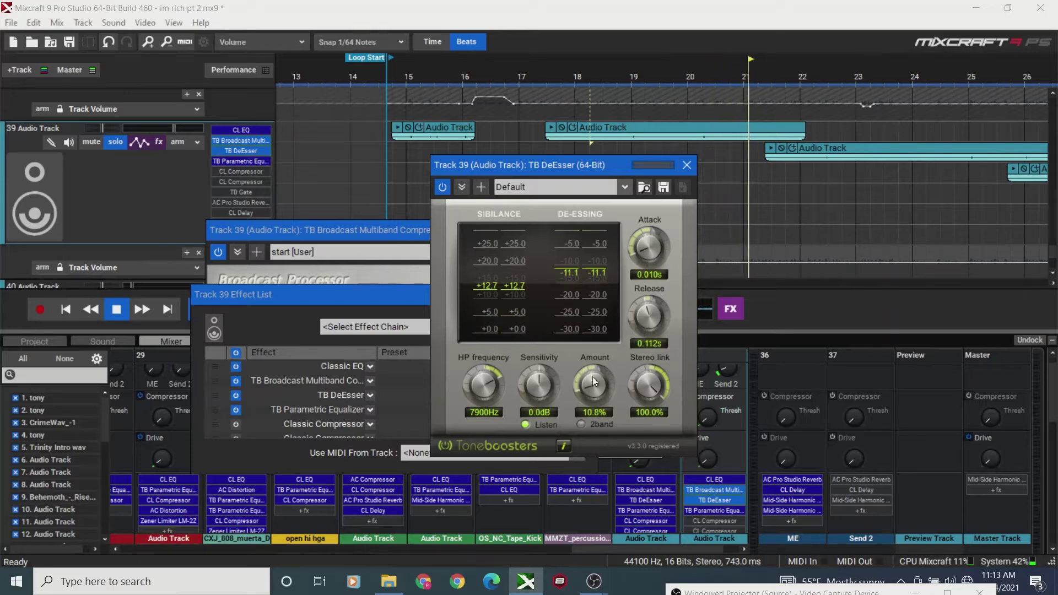
scroll(590, 368, "up", 1)
left_click_drag(590, 368, 577, 322)
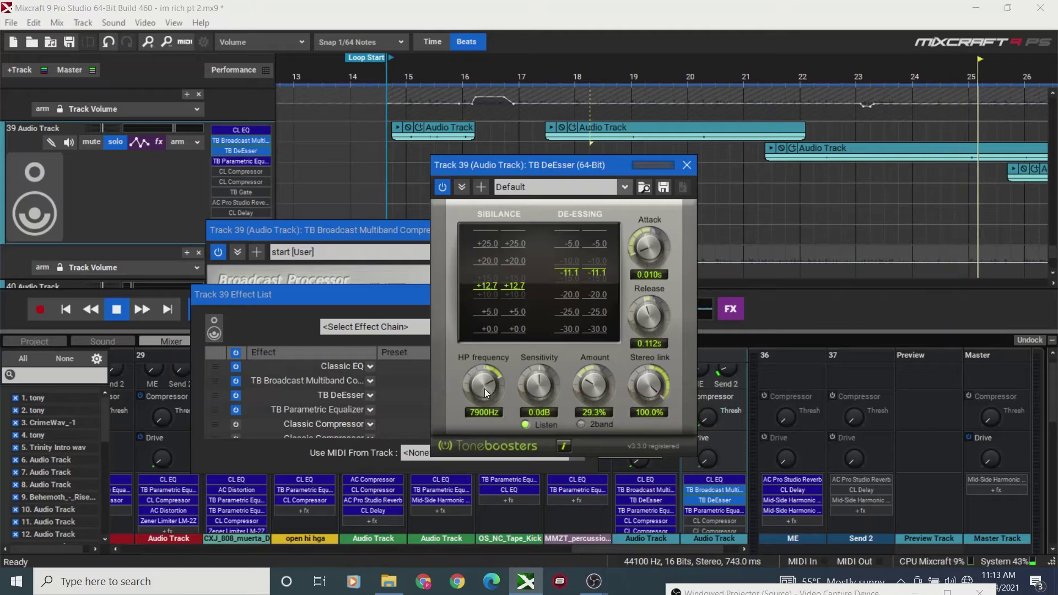
- Replay from just before bar 18 and sweep the DeEsser's HP frequency down to 3420 Hz, settling on 5320 Hz
left_click(561, 82)
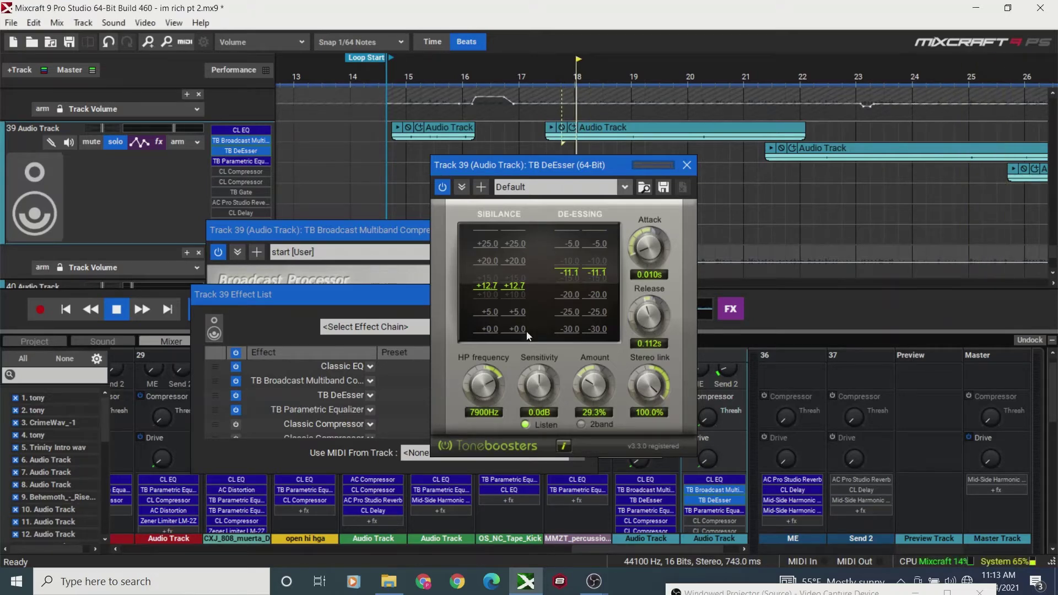
left_click_drag(492, 376, 493, 446)
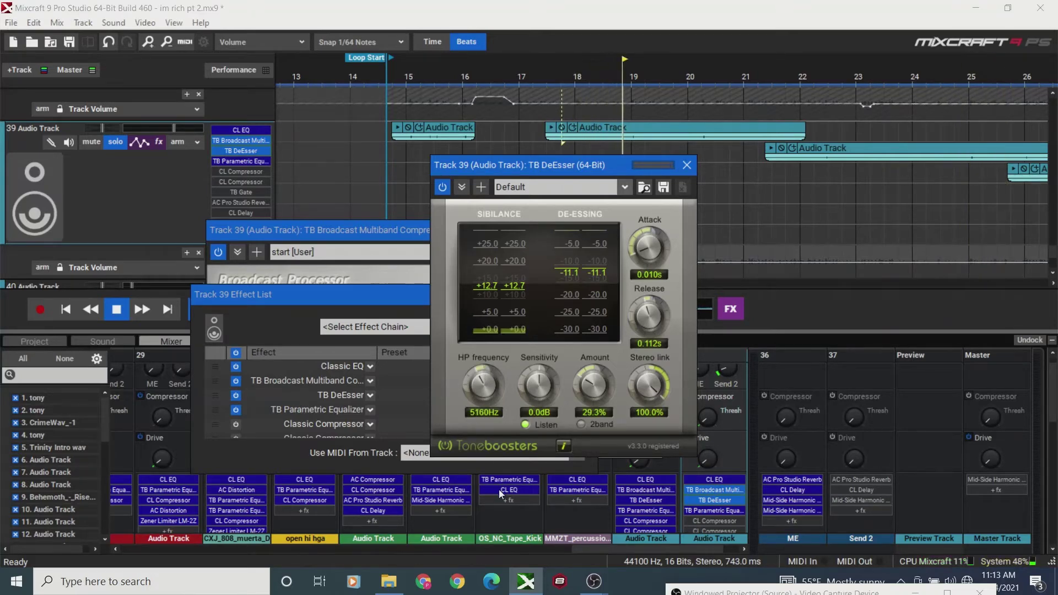
left_click_drag(500, 501, 508, 551)
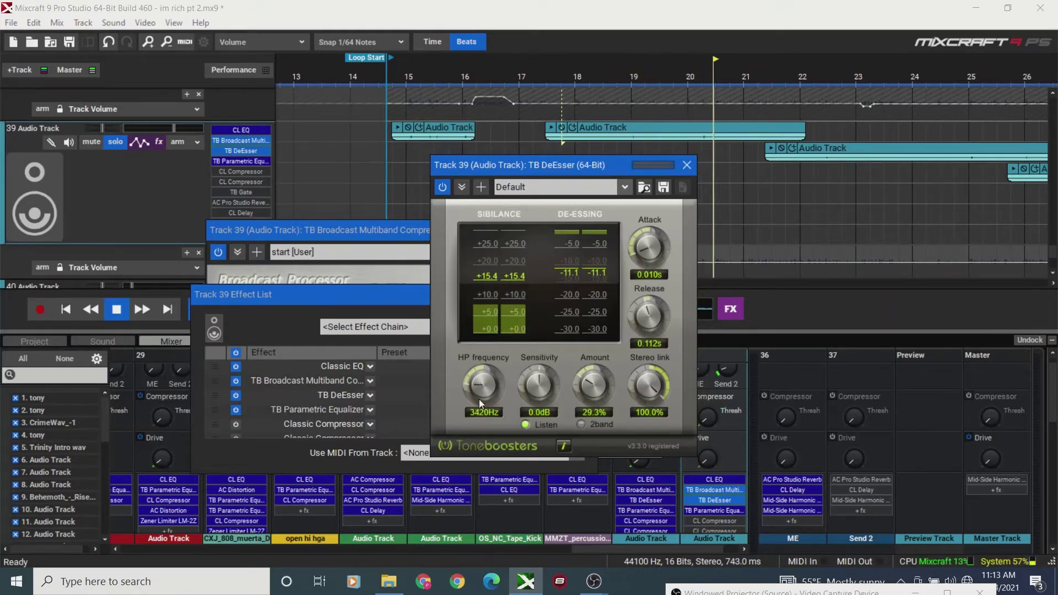
left_click_drag(478, 399, 554, 403)
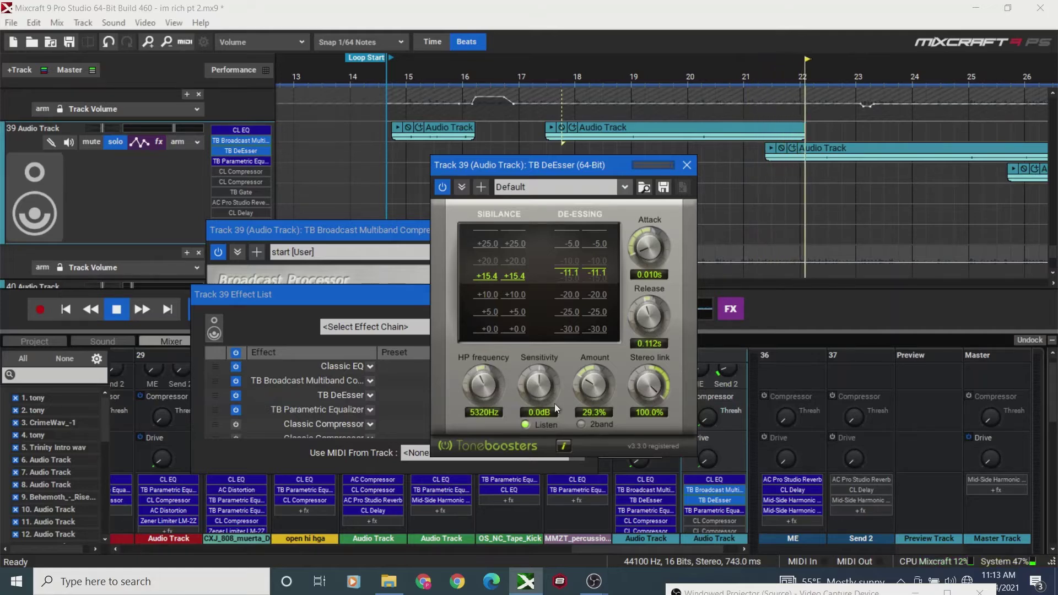
- Replay from about bar 18.5, turn 2band on and Listen off in the DeEsser, and stop playback
left_click(609, 61)
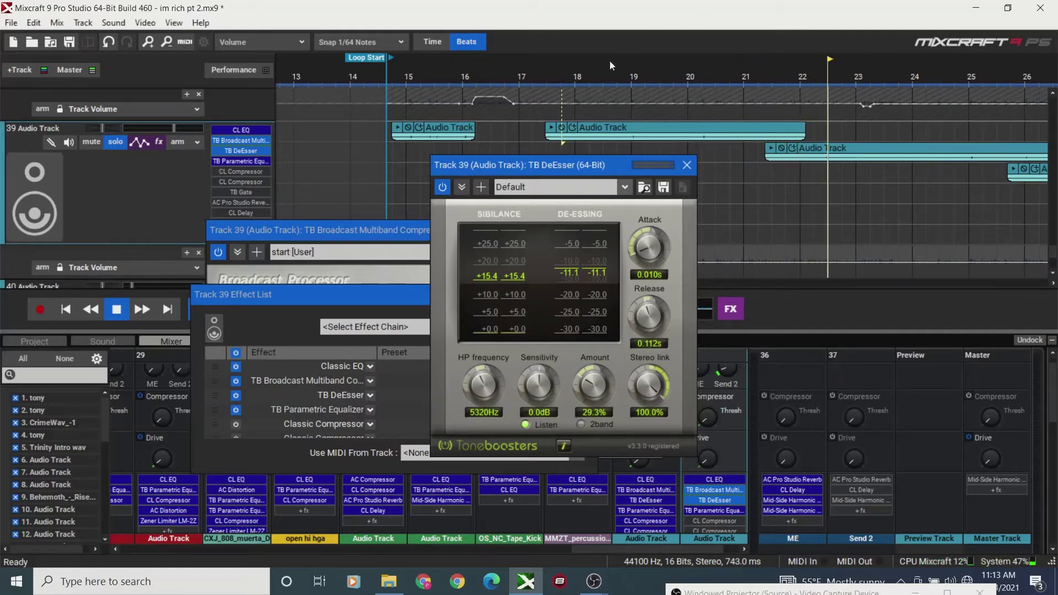
left_click(581, 425)
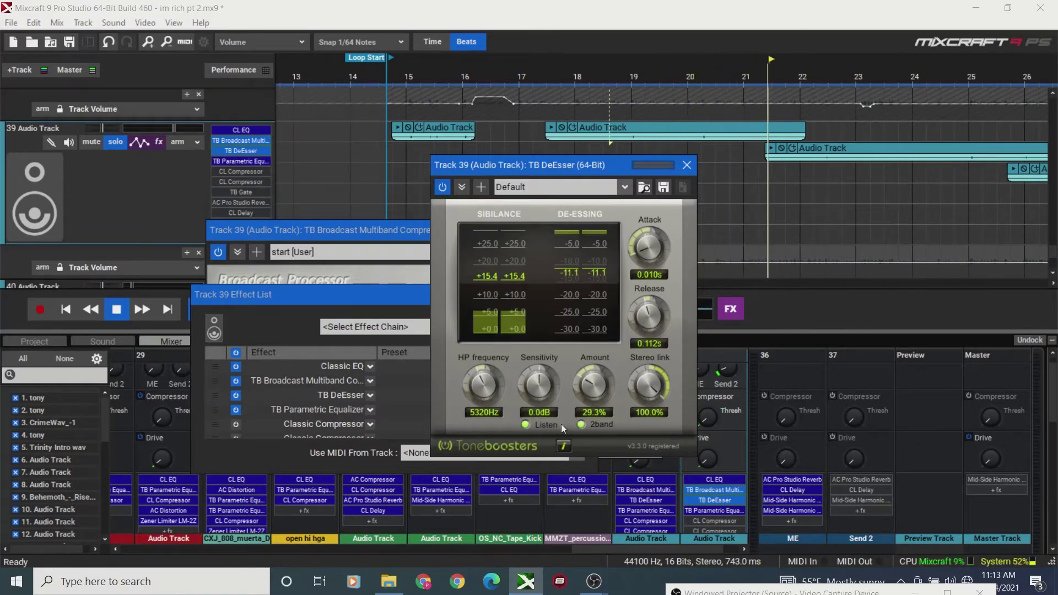
left_click(523, 424)
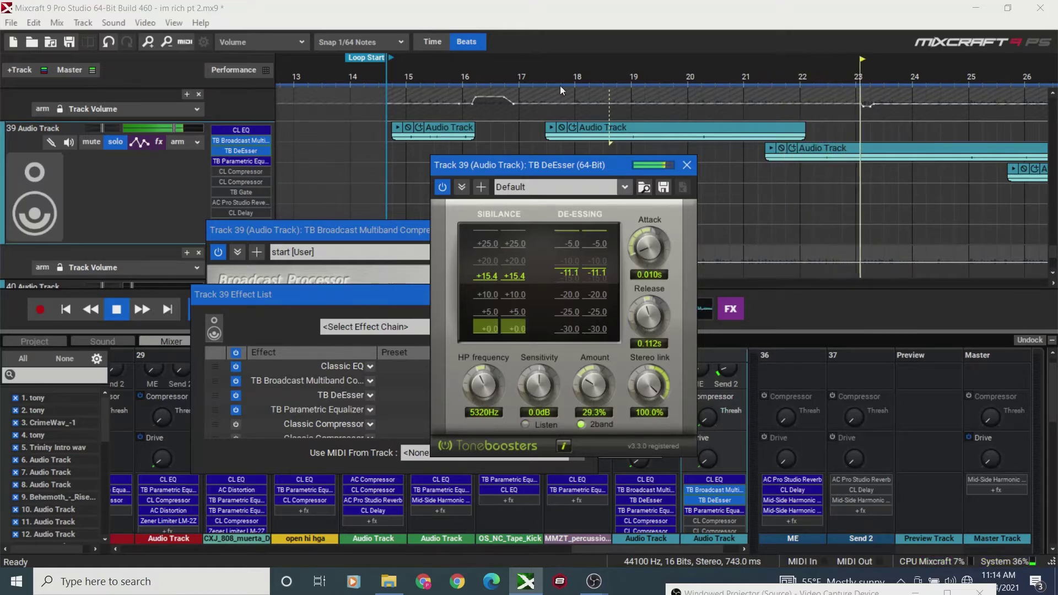
left_click(119, 308)
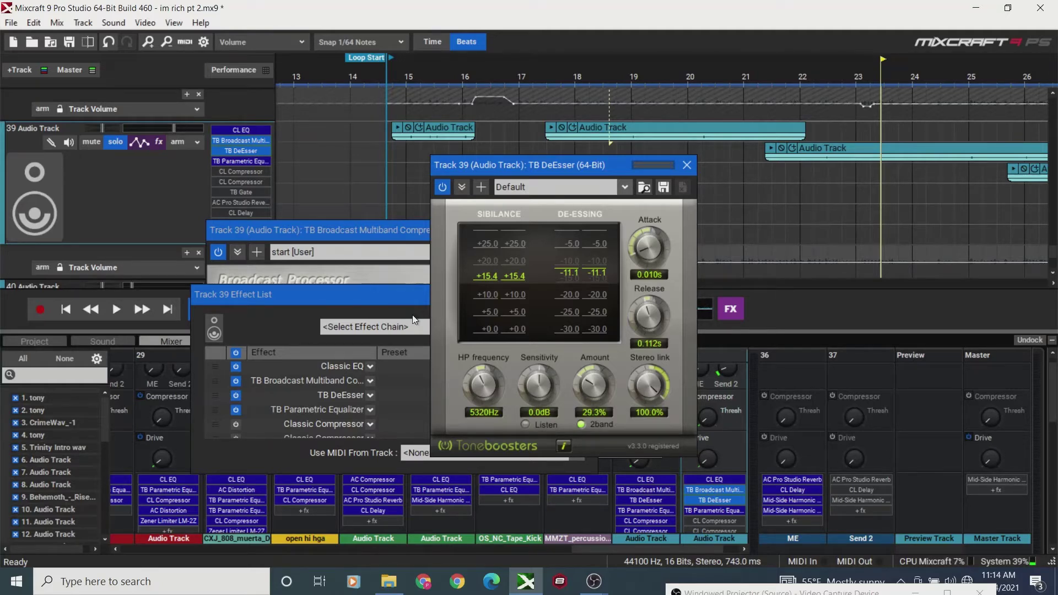
- Spread the effect list, multiband compressor and DeEsser windows of track 39 apart
left_click_drag(329, 295, 410, 374)
left_click_drag(350, 233, 280, 234)
left_click_drag(537, 166, 659, 187)
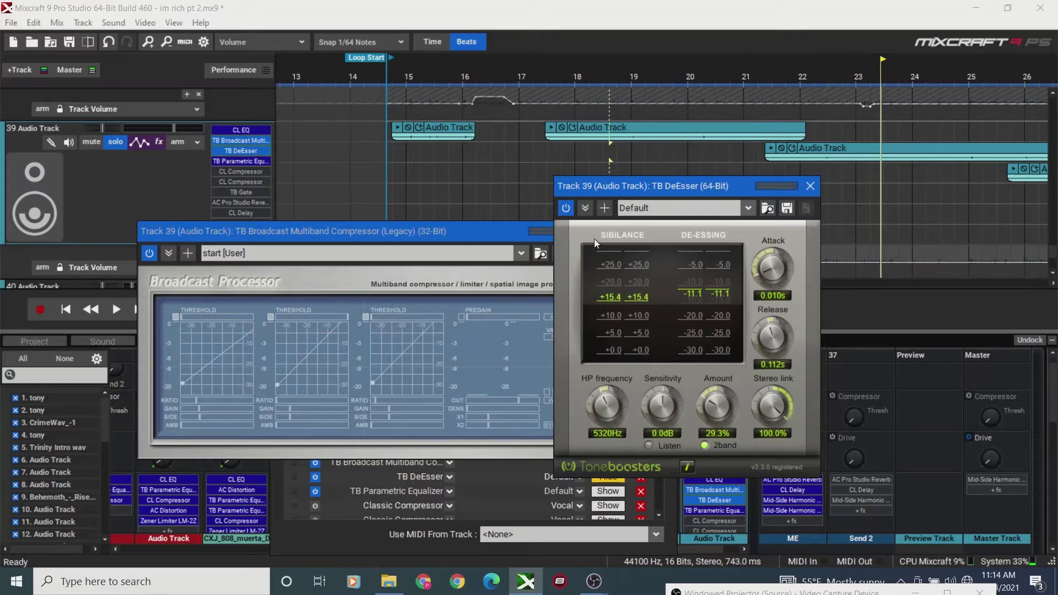
- Set the DeEsser's HP frequency to 5220 Hz, then bypass the effect and close its window
mouse_move(615, 407)
left_mouse_down()
mouse_move(613, 384)
mouse_move(612, 411)
left_mouse_up()
left_click(650, 446)
left_click(564, 208)
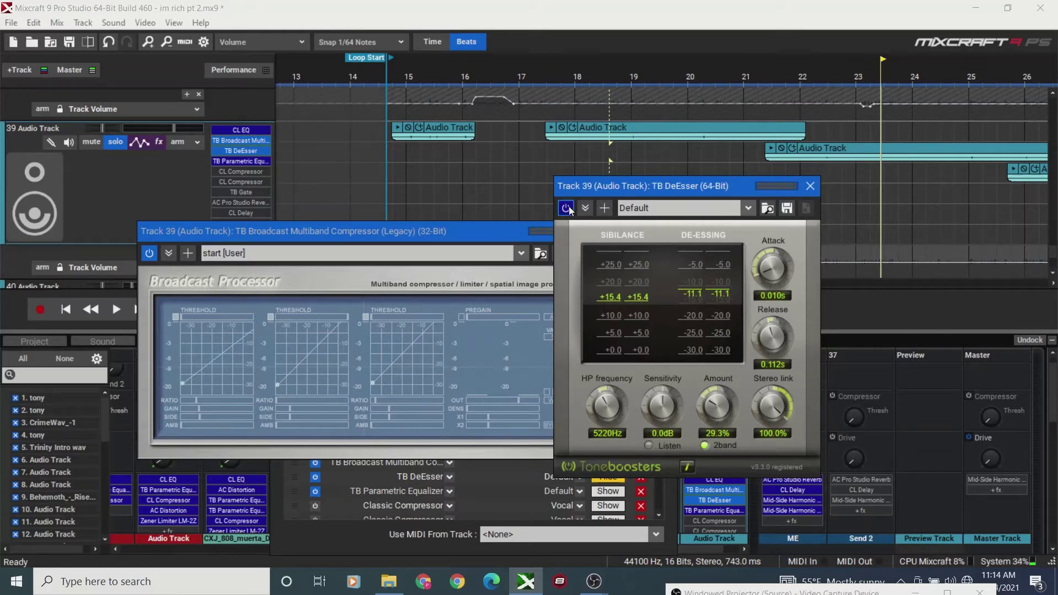
left_click(810, 186)
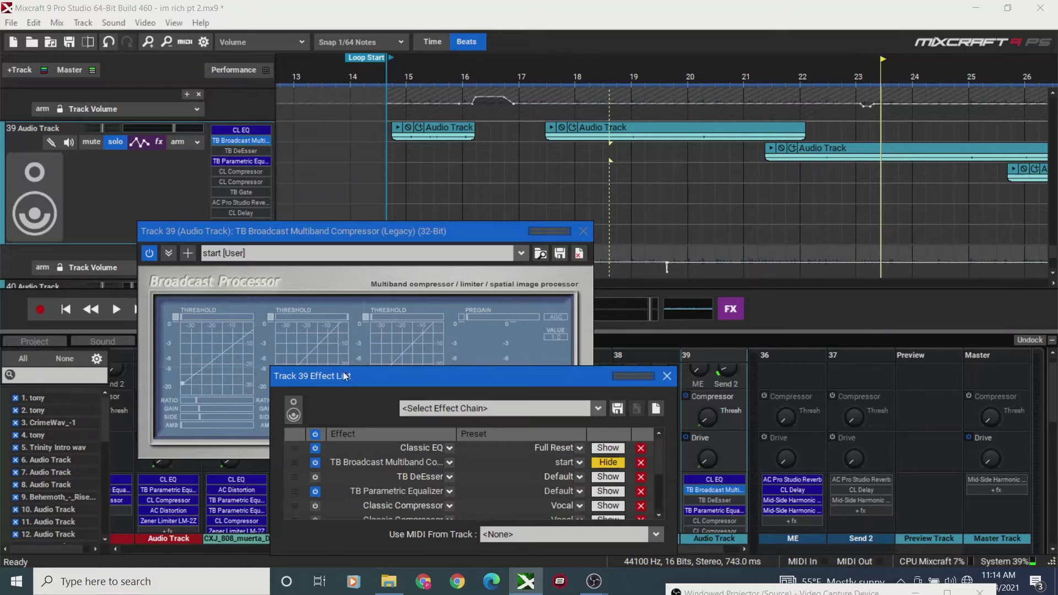
- Look through the effects in track 39's effect list and close the list
left_click_drag(468, 368, 482, 237)
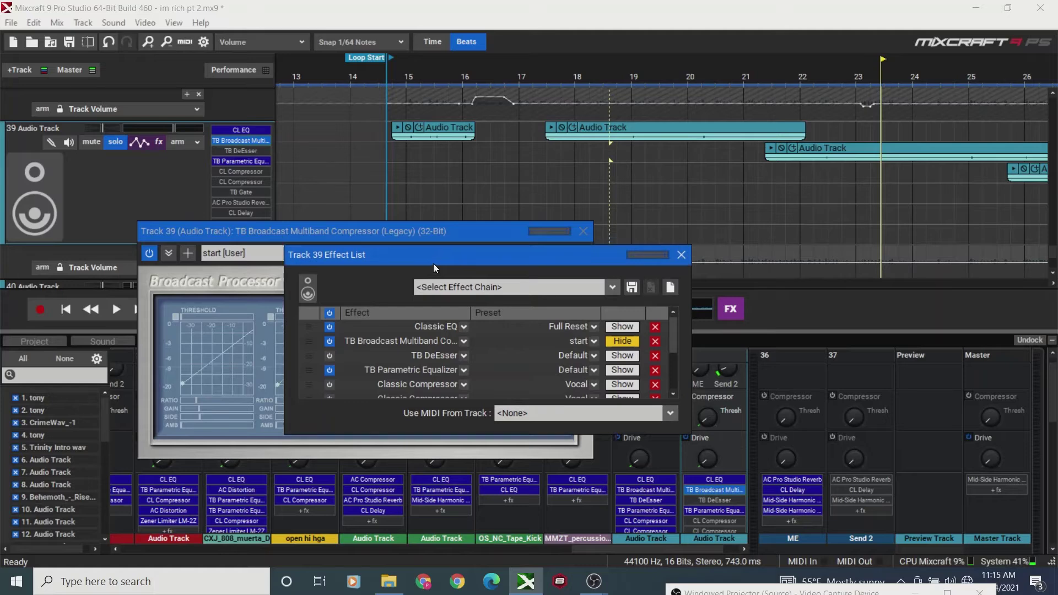
left_click_drag(435, 249, 477, 355)
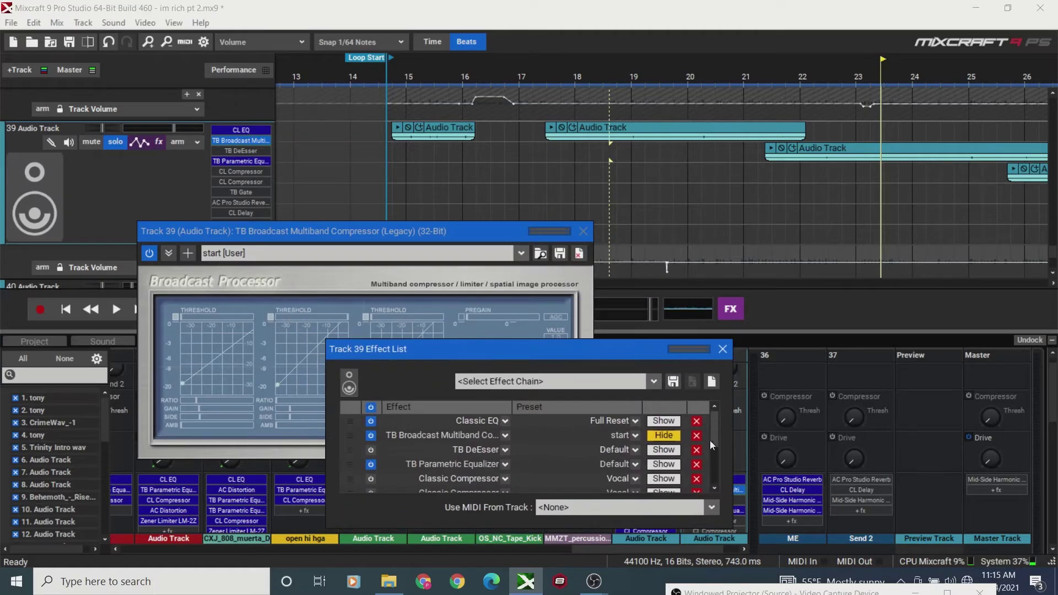
left_click_drag(717, 438, 716, 468)
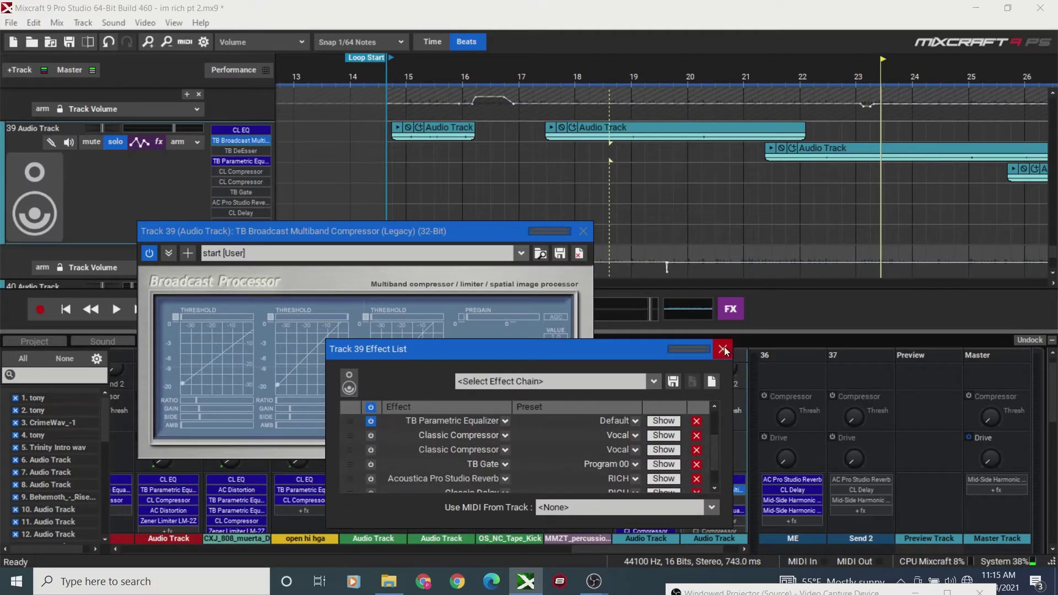
left_click(722, 348)
- Play the vocal briefly from about bar 18 with the DeEsser bypassed, and close the multiband compressor window
left_click(580, 190)
key("space")
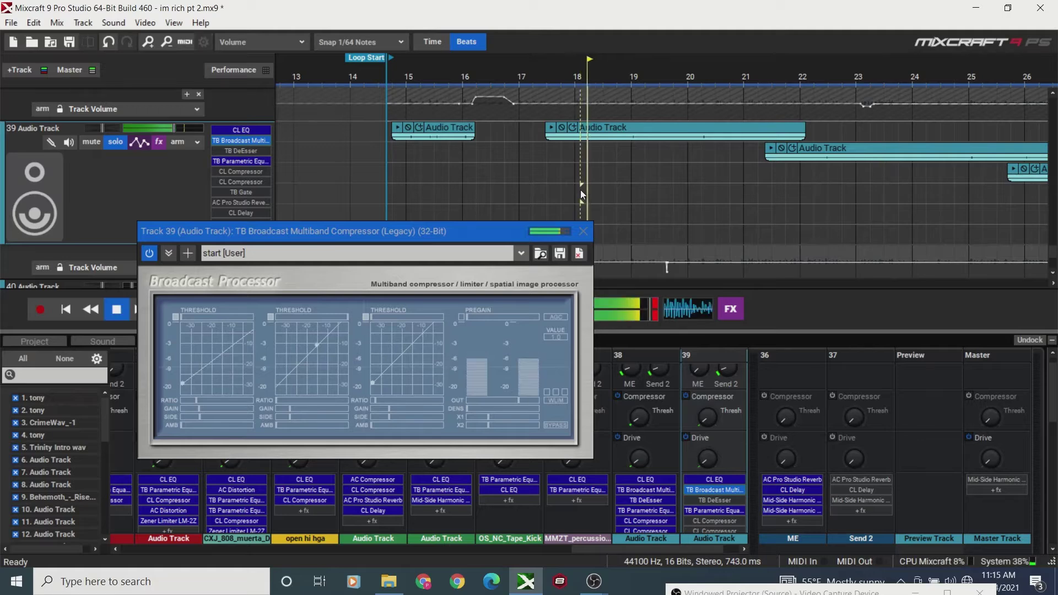
key("space")
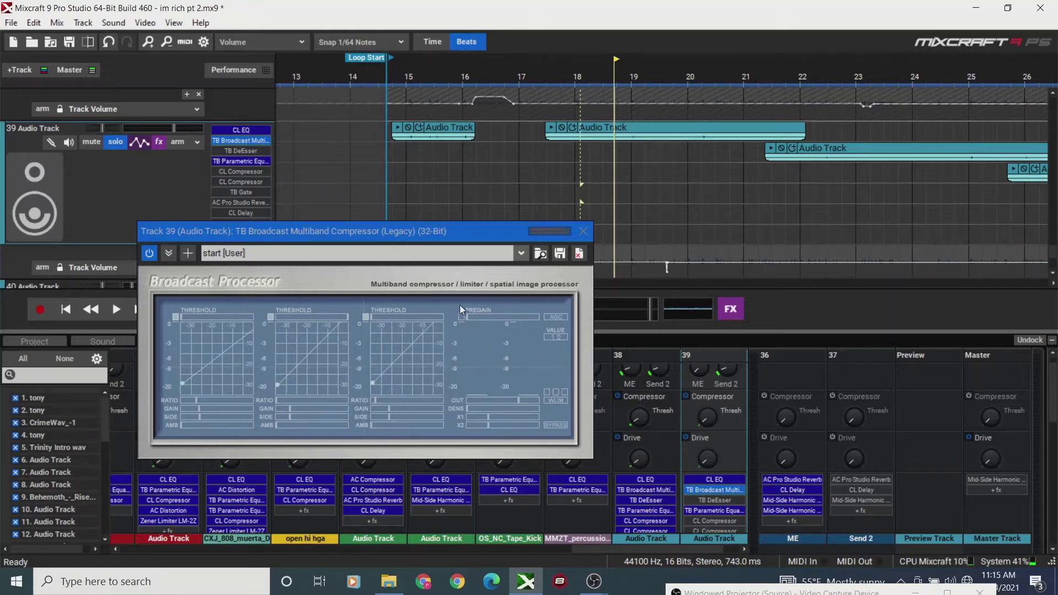
left_click(583, 231)
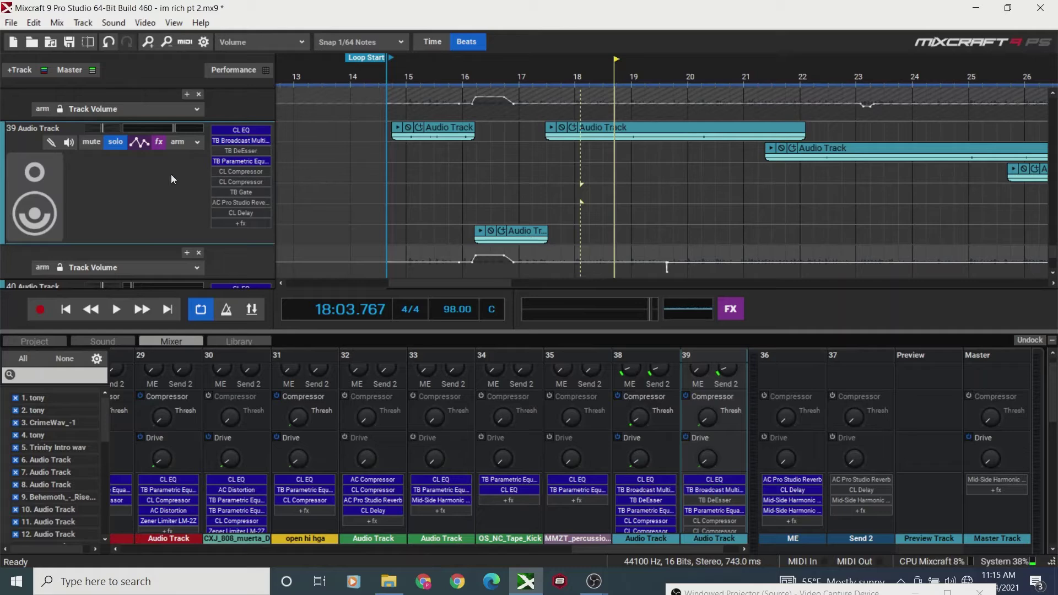
- Reopen track 39's effect list, review the effects after the DeEsser, and place the playback position just before bar 15
left_click(159, 142)
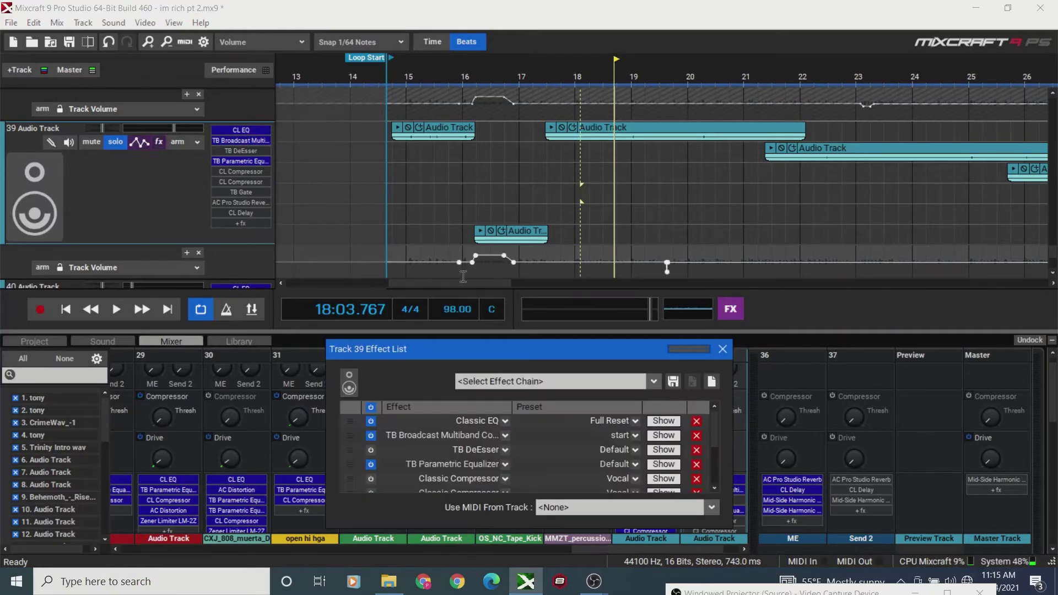
left_click_drag(544, 350, 537, 240)
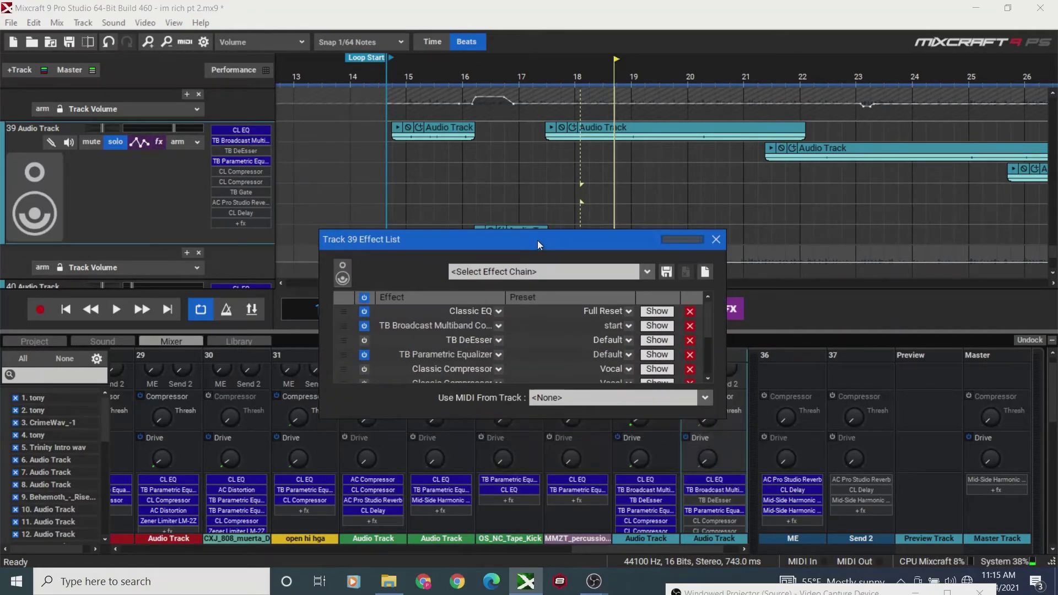
left_click_drag(707, 319, 715, 352)
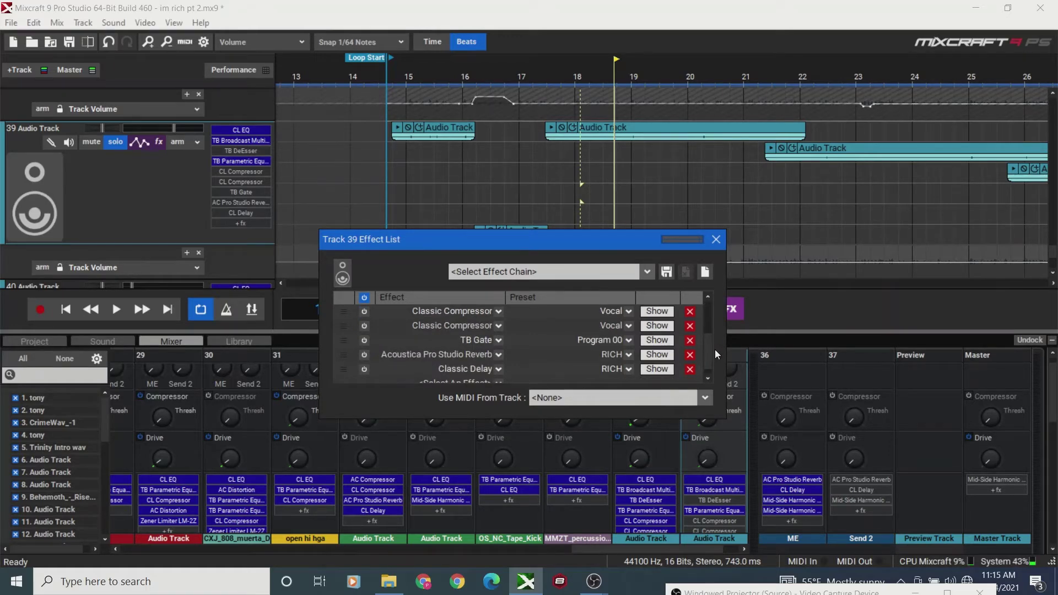
scroll(709, 351, "up", 1)
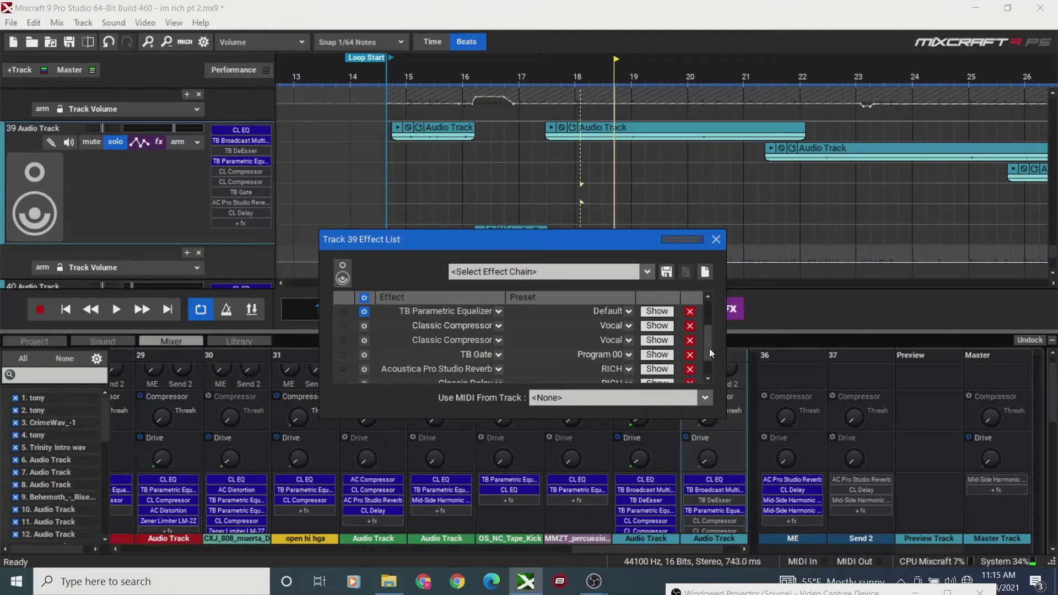
scroll(711, 348, "up", 1)
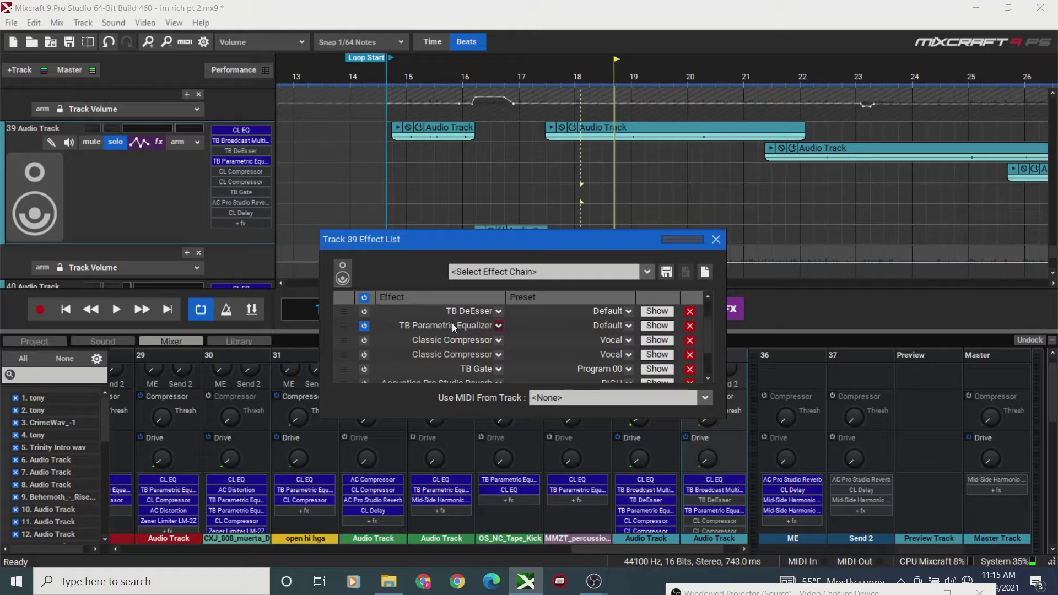
left_click(406, 190)
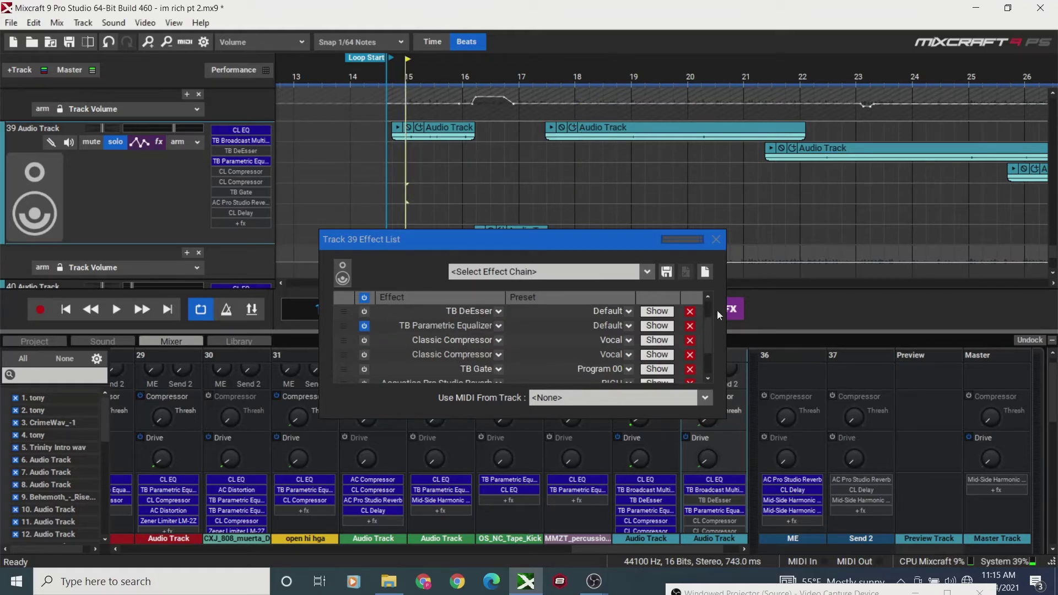
scroll(710, 333, "down", 1)
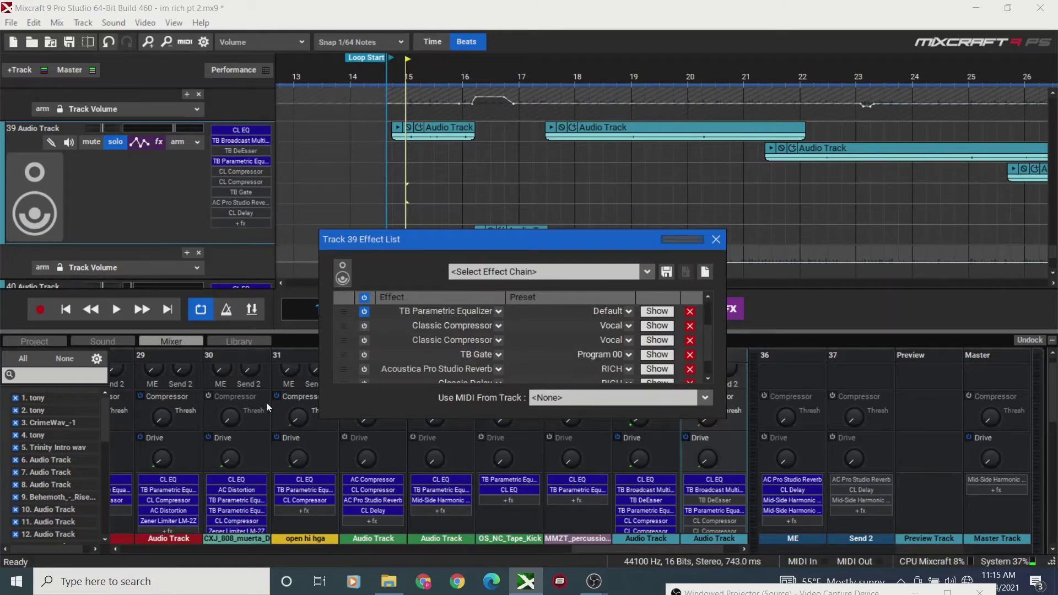
left_click_drag(447, 243, 531, 143)
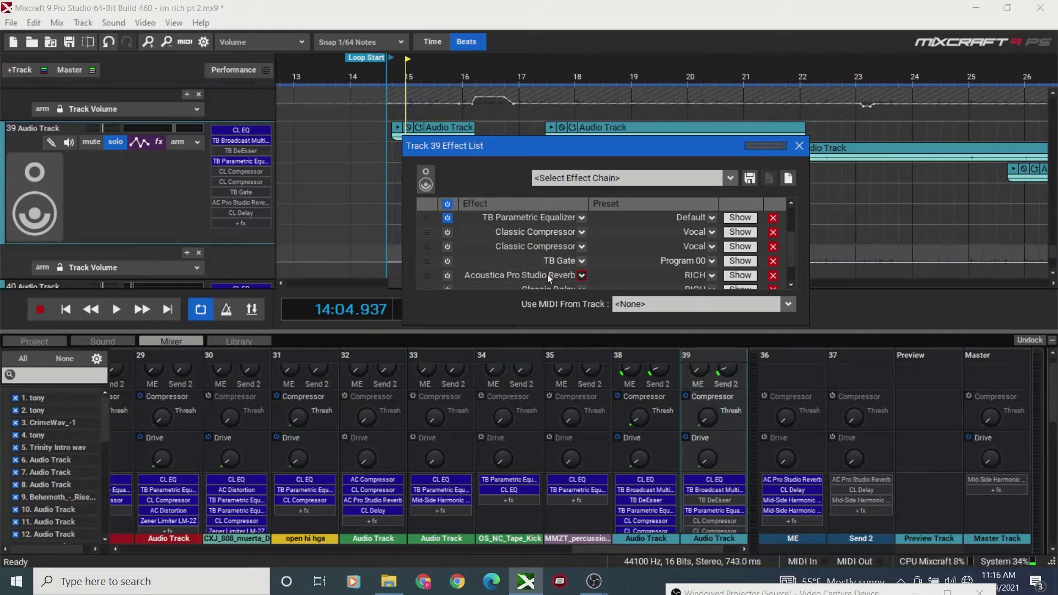
- Enable the first Classic Compressor on track 39, inspect its threshold, ratio and knee settings, and close the effect list
left_click(448, 232)
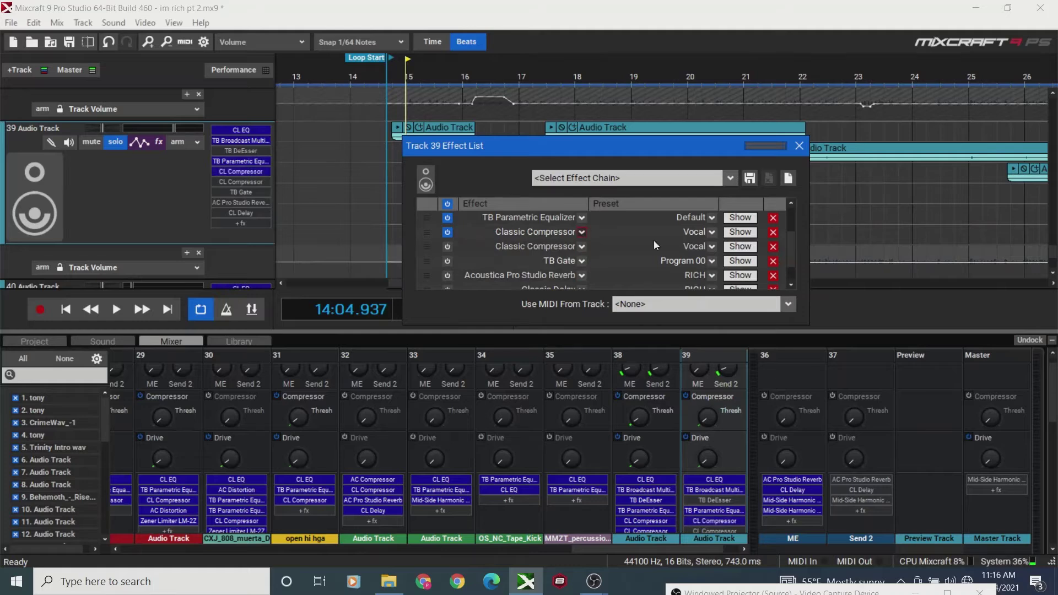
left_click(736, 230)
left_click_drag(441, 174, 447, 227)
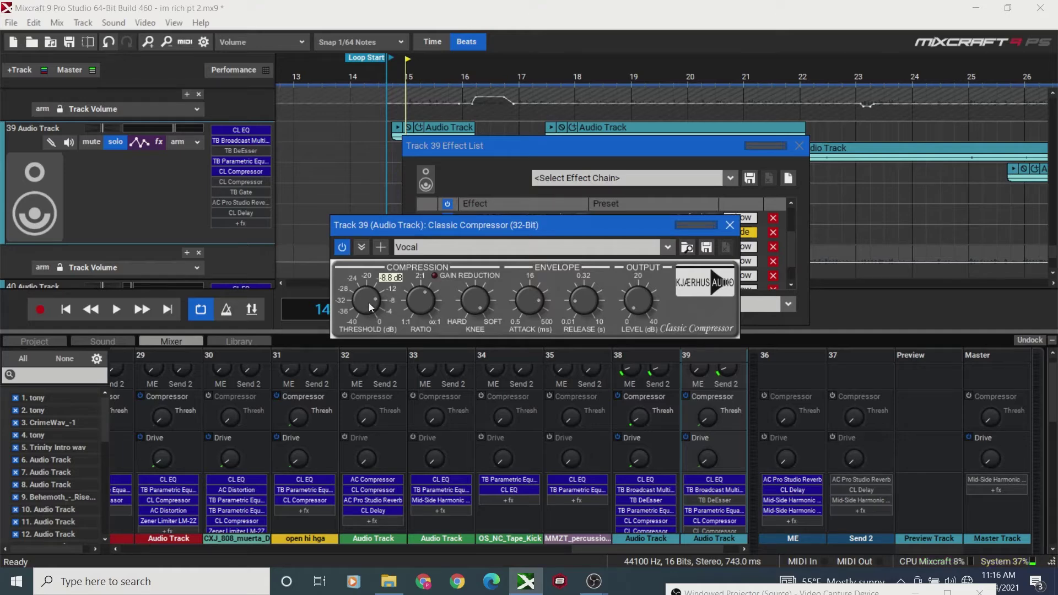
left_click_drag(370, 307, 369, 306)
mouse_move(421, 297)
left_click_drag(479, 306, 481, 303)
left_click(798, 146)
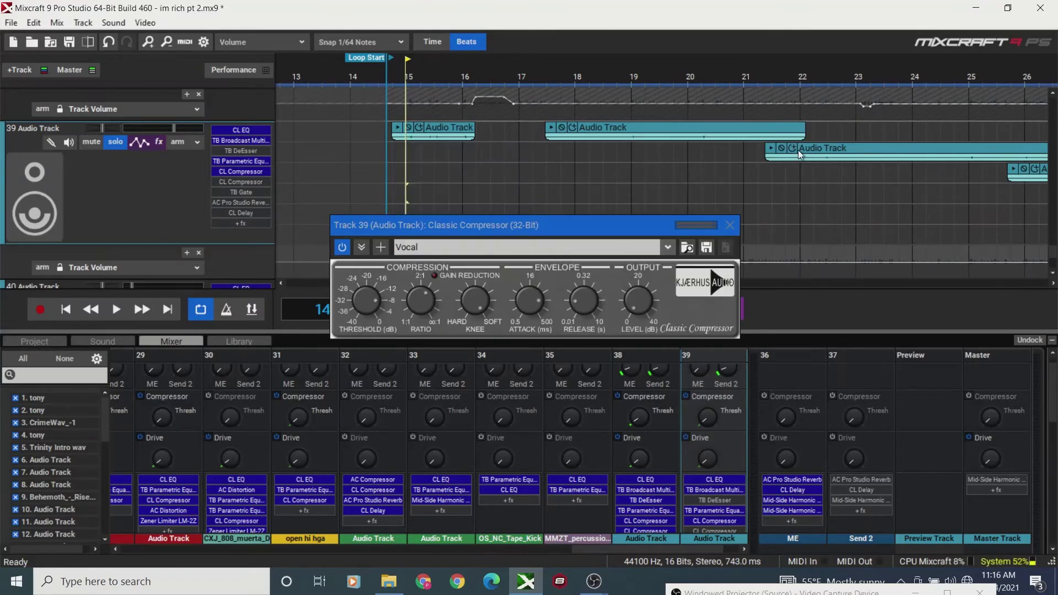
- Play the vocal from about bar 16.5, compare it with the first Classic Compressor bypassed and re-enabled, and stop playback
left_click(550, 167)
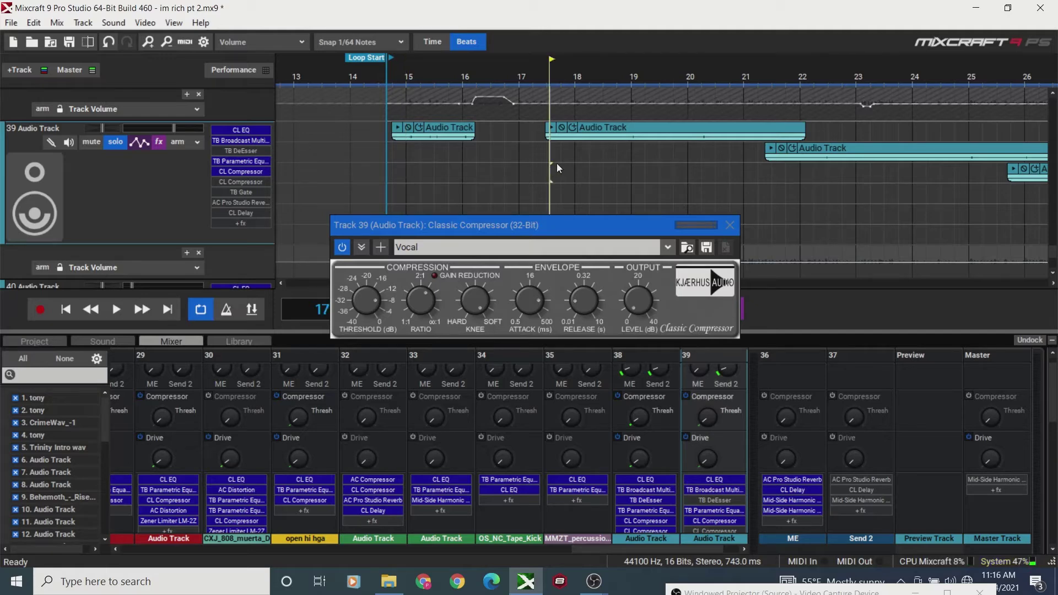
left_click(547, 163)
left_click(494, 177)
key("space")
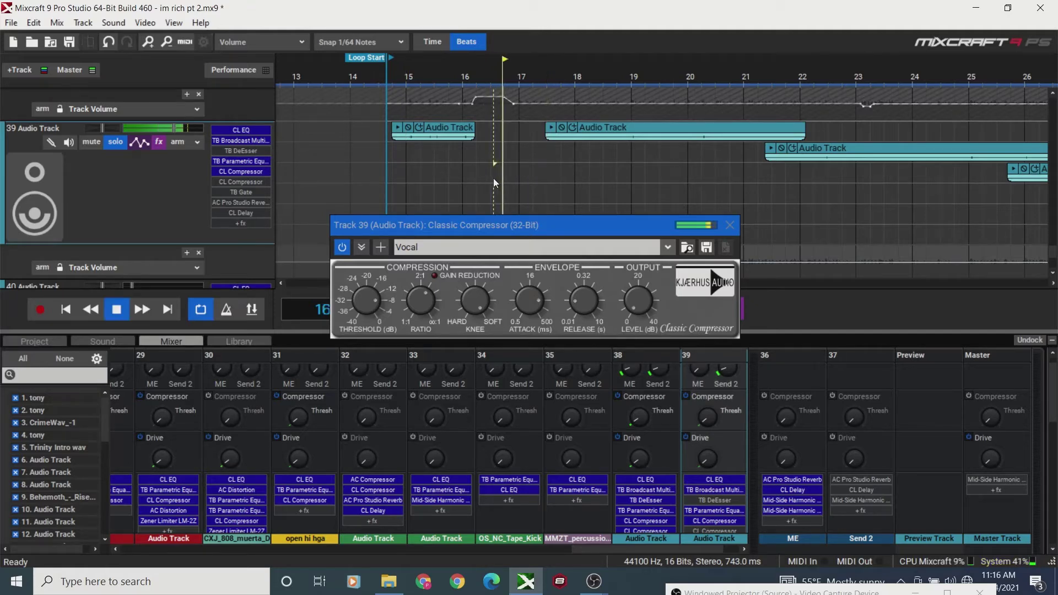
left_click(347, 247)
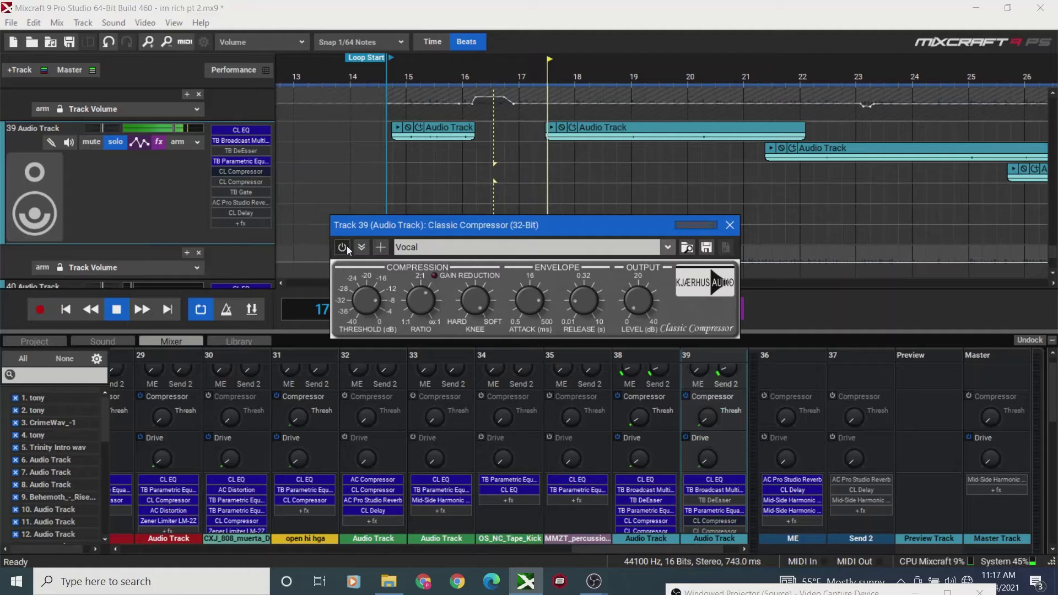
left_click(342, 247)
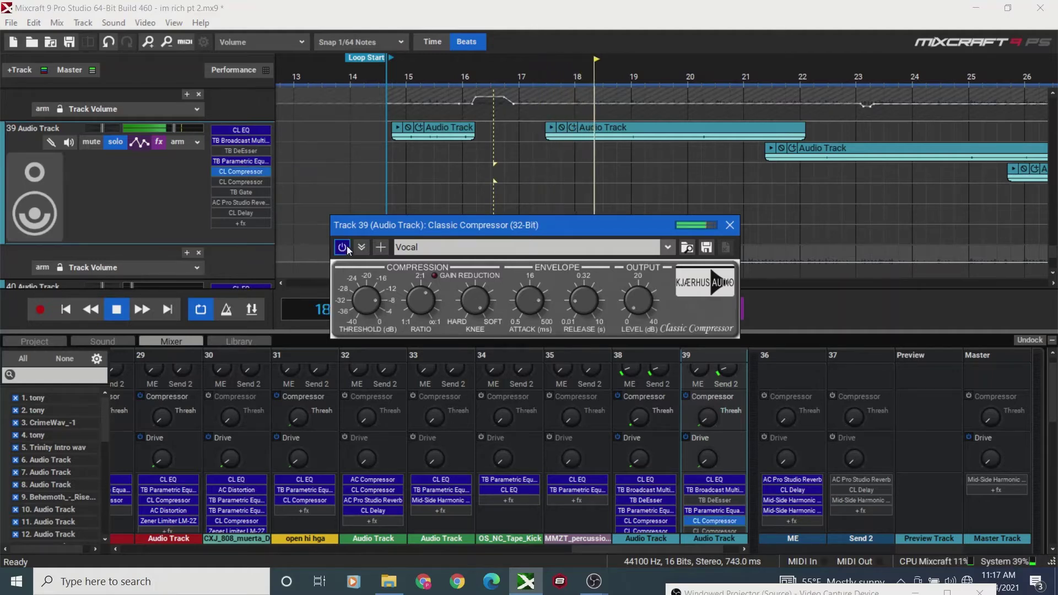
key("space")
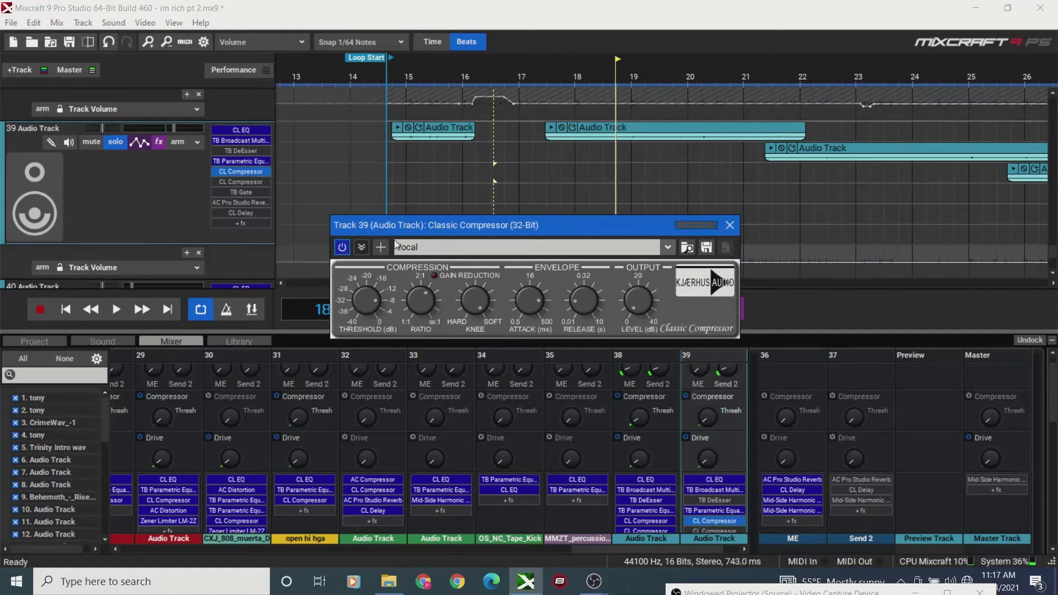
- Replay the vocal from about bar 16.7 with the first Classic Compressor bypassed, re-enable the compressor mid-phrase, and stop playback
left_click(500, 168)
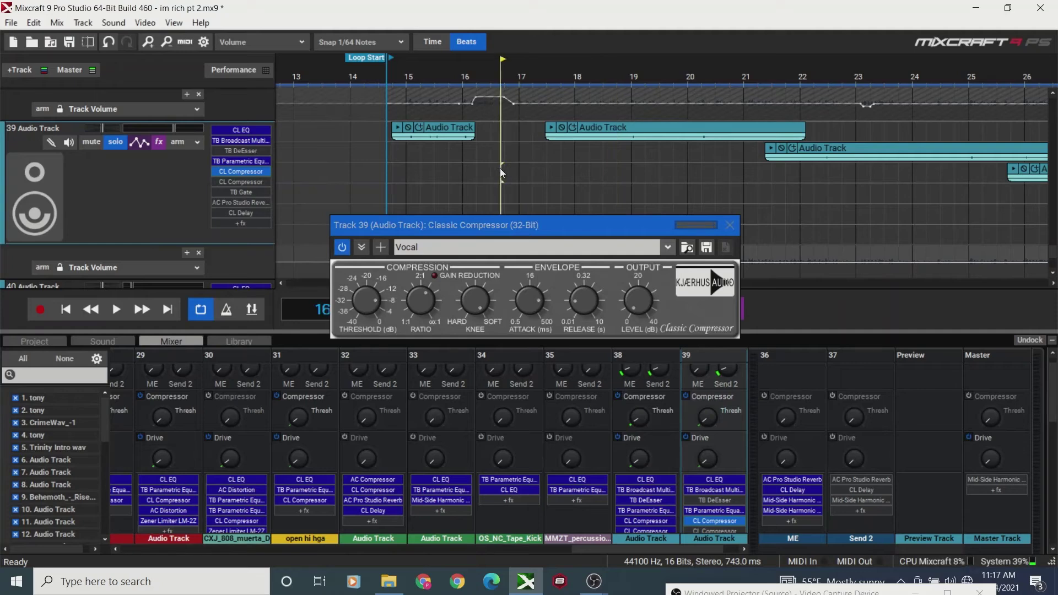
left_click(341, 248)
key("space")
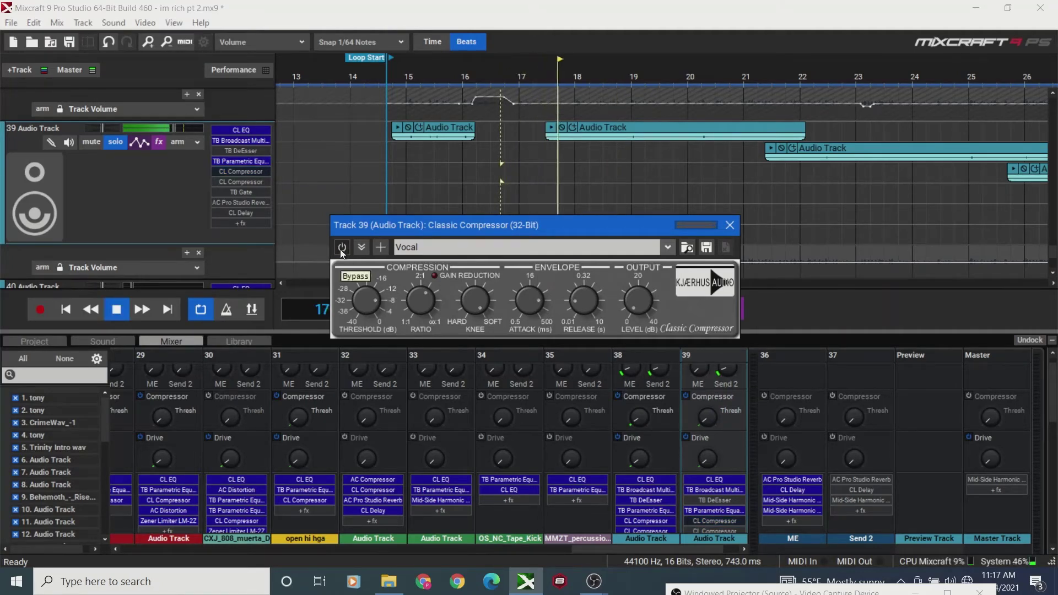
left_click(341, 247)
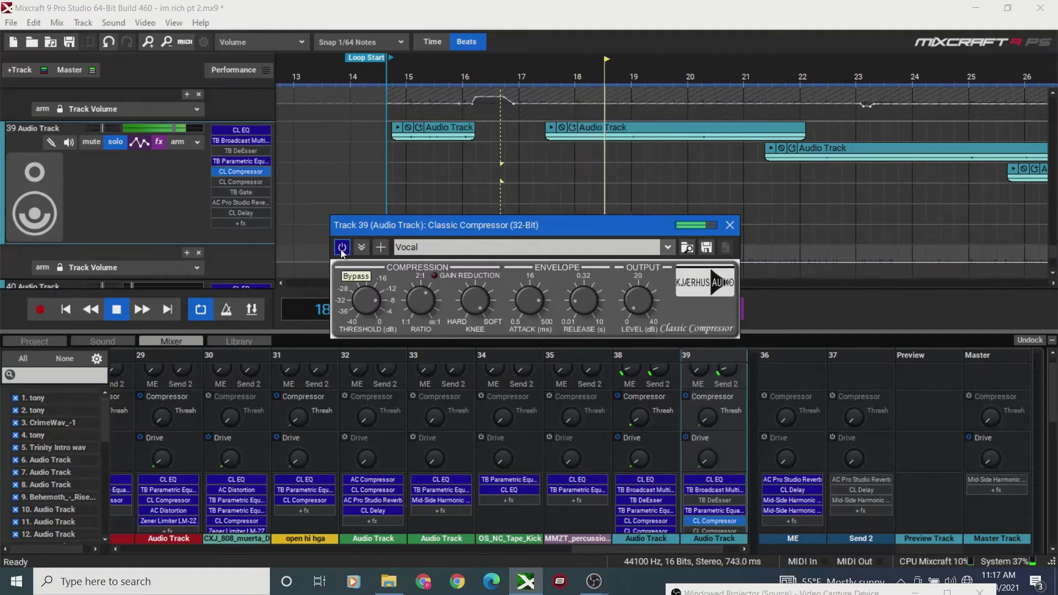
key("space")
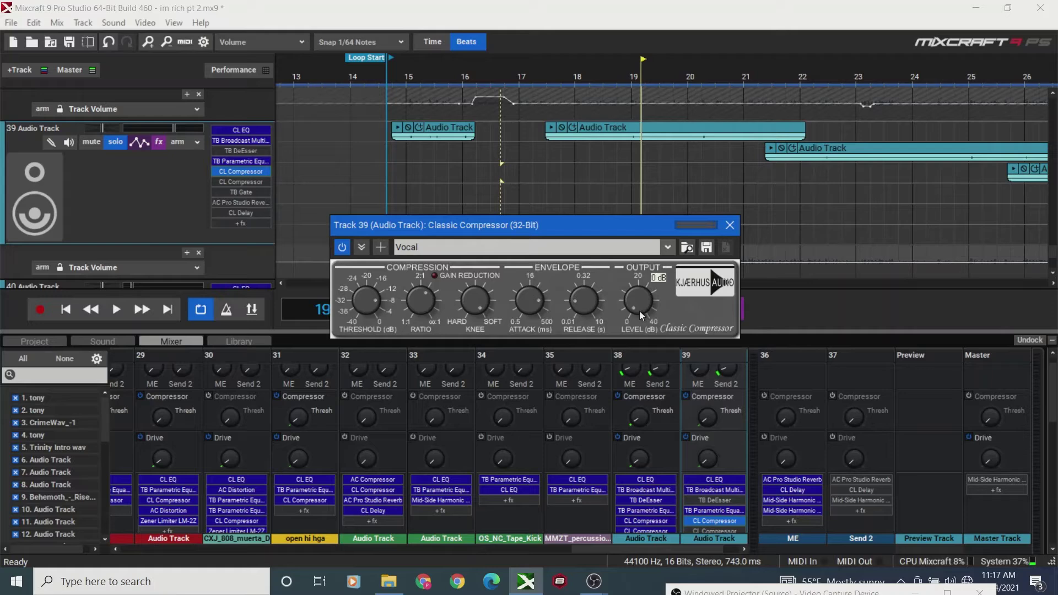
- Repeat the first Classic Compressor's bypass comparison from bar 16, starting bypassed and ending enabled, and stop playback
left_click(467, 180)
left_click(344, 247)
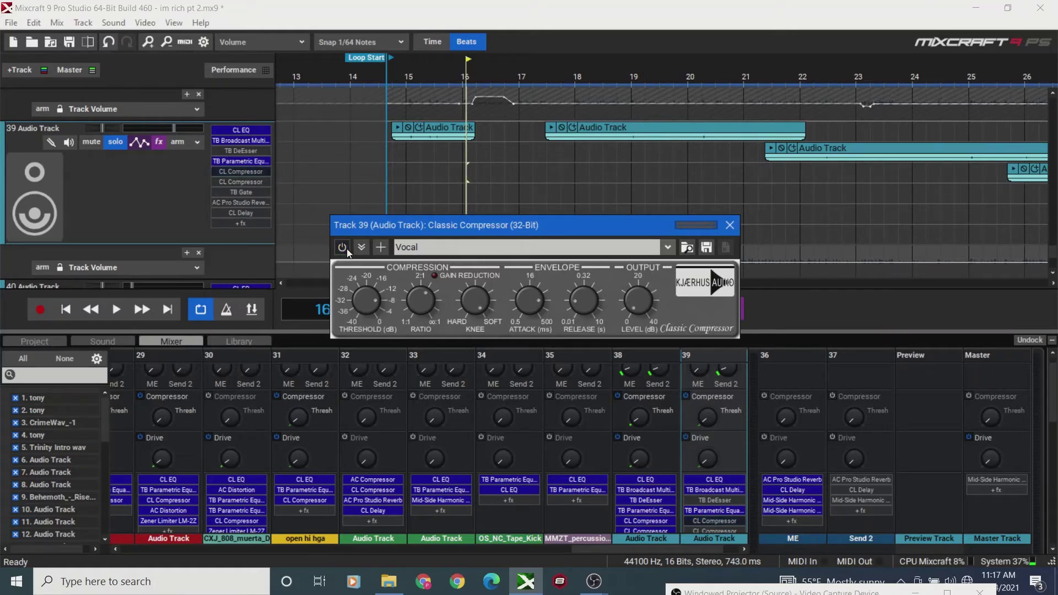
key("space")
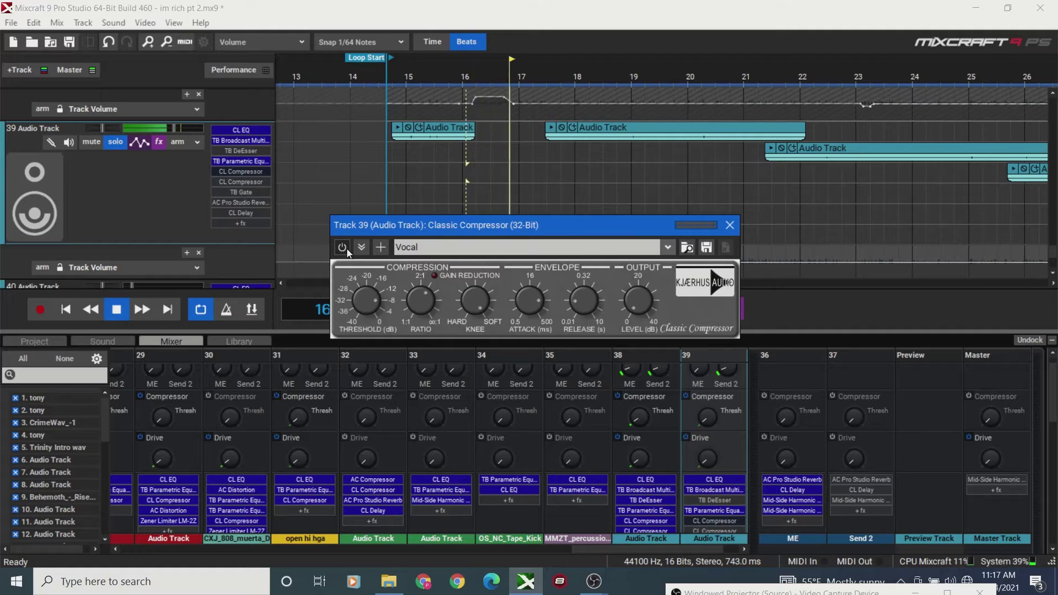
left_click(346, 249)
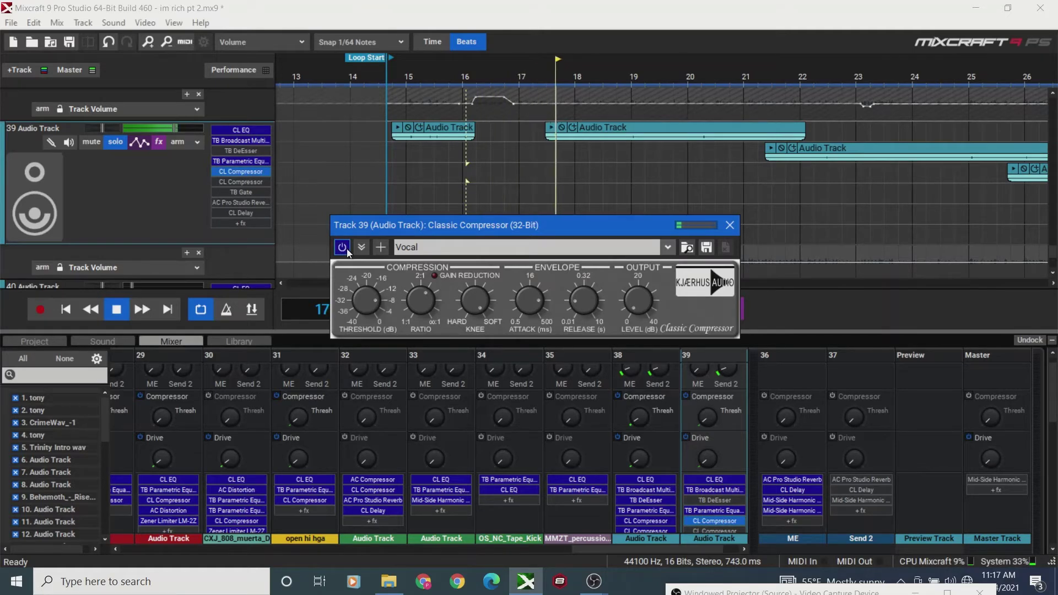
key("space")
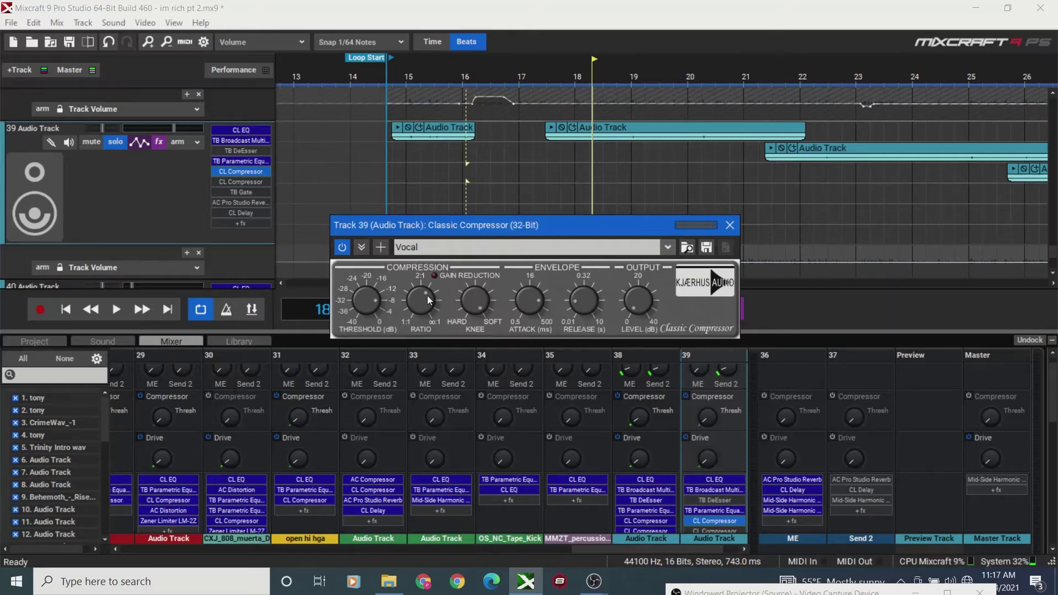
- Close the first compressor's window, enable the second Classic Compressor in track 39's effect list, and open its settings
left_click(730, 225)
left_click(158, 143)
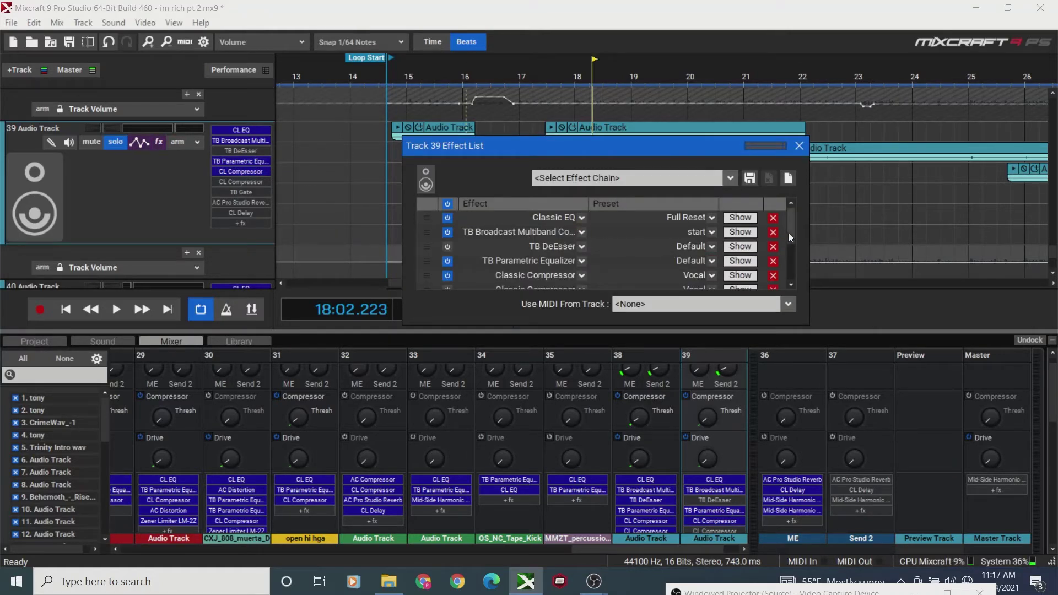
left_click(773, 217)
left_click(773, 218)
left_click(448, 260)
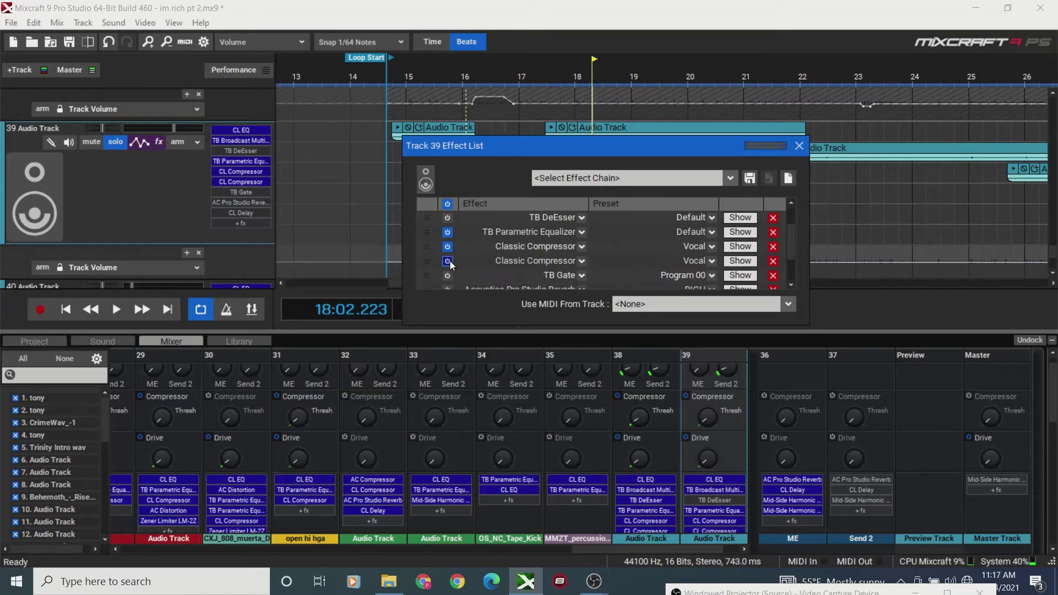
left_click(746, 260)
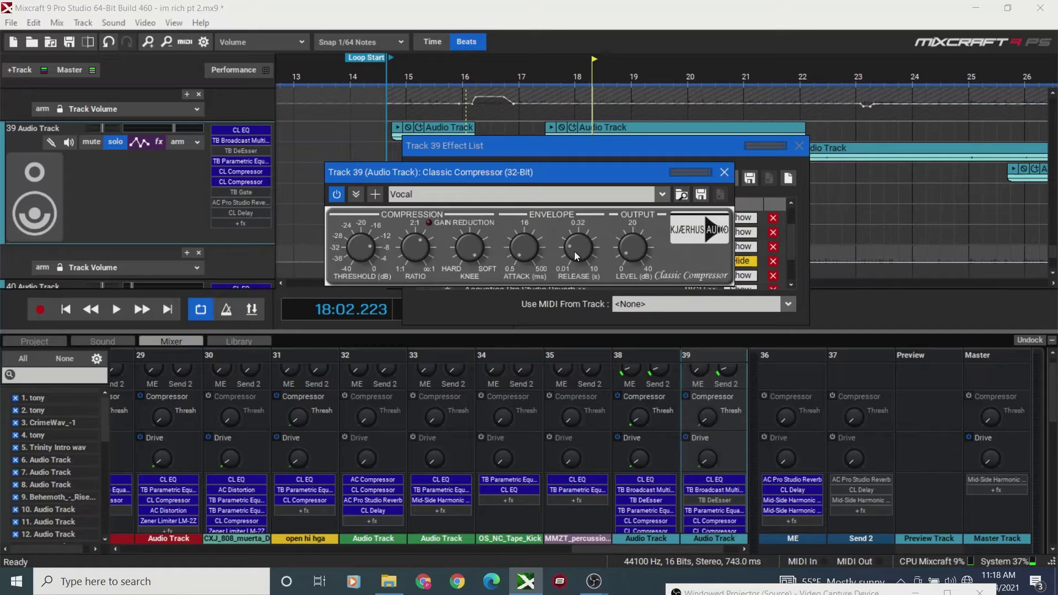
mouse_move(573, 249)
- Play the vocal from just before bar 16, bypass and re-enable the second Classic Compressor, and stop playback
left_click(461, 78)
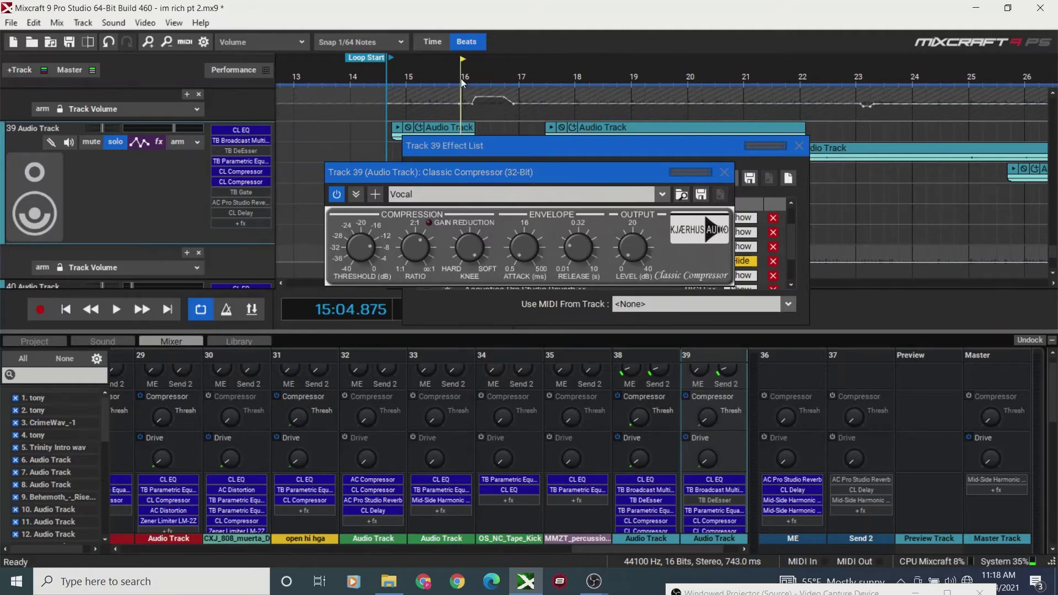
key("space")
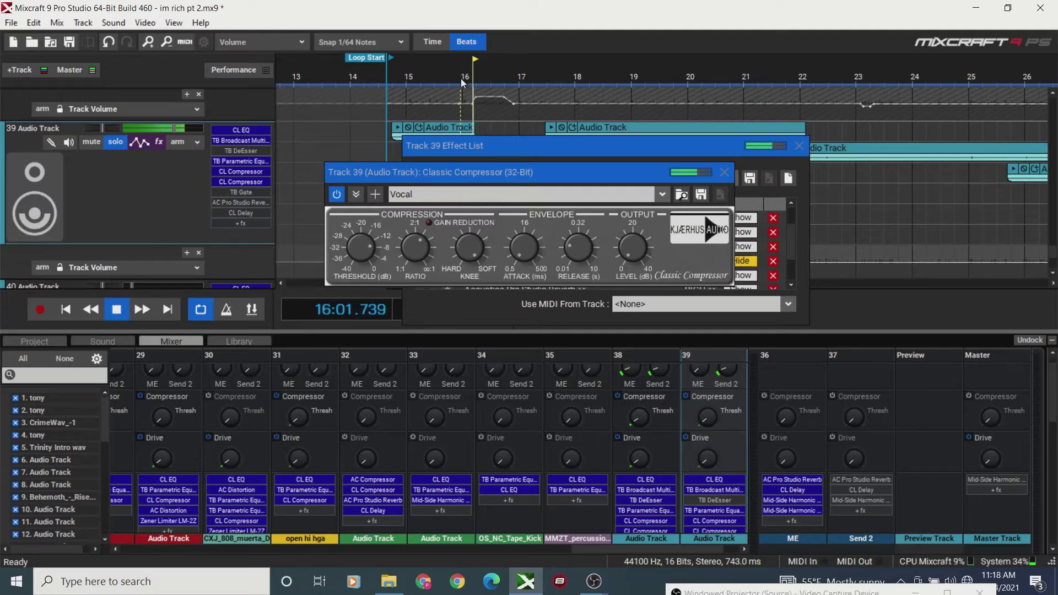
left_click(337, 195)
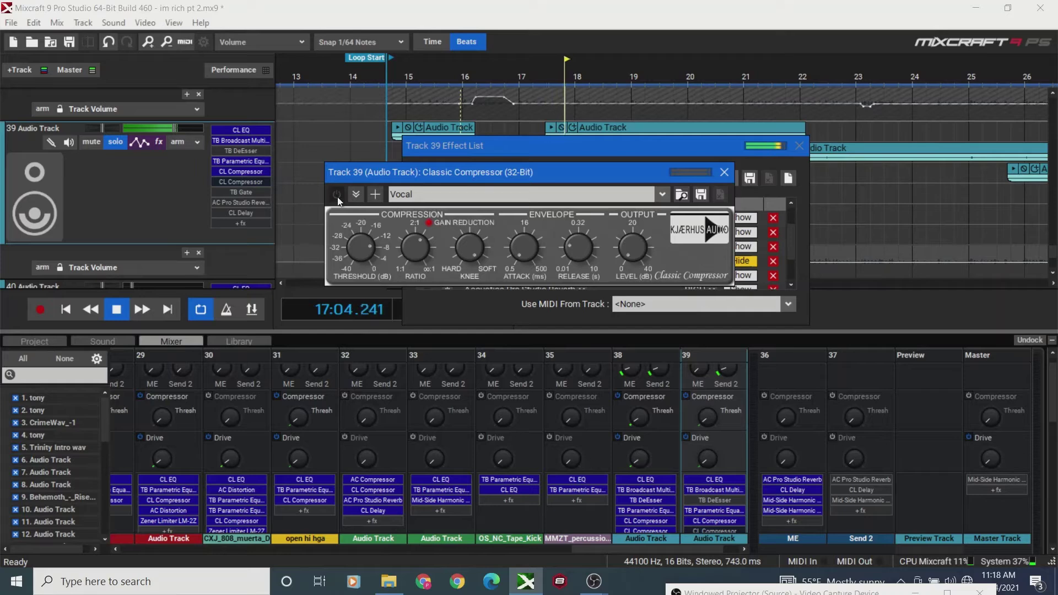
left_click(337, 195)
key("space")
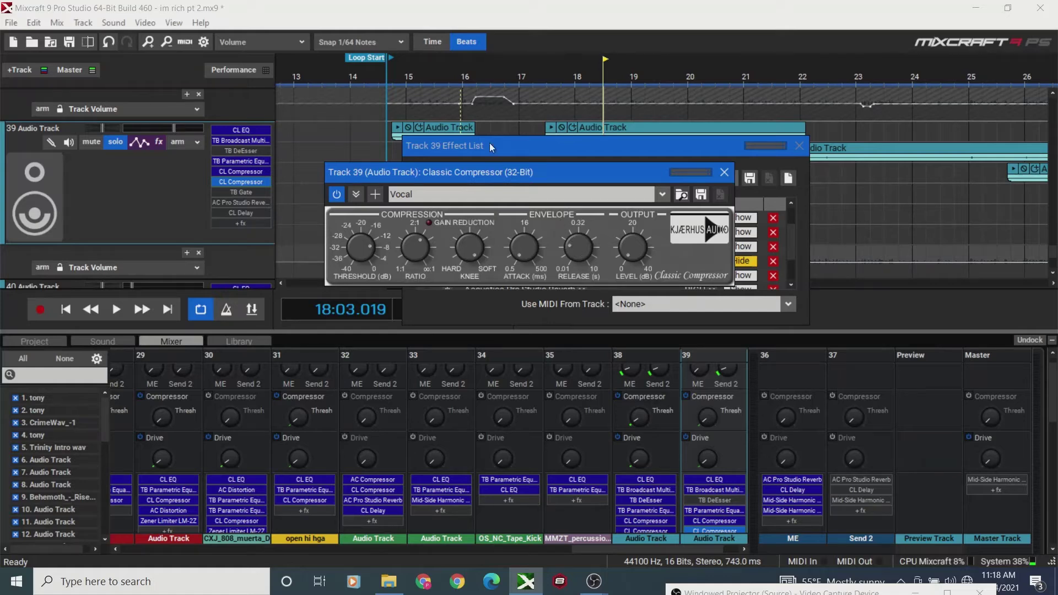
- Play the vocal from about bar 15.5, bypass the second Classic Compressor during playback, and stop
left_click(436, 81)
key("space")
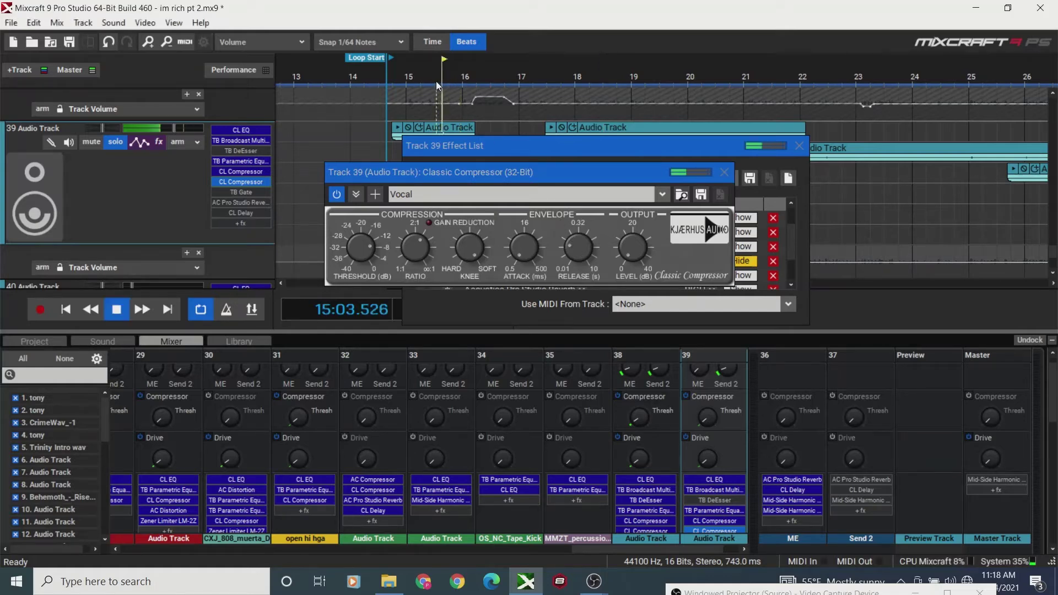
left_click(334, 198)
key("space")
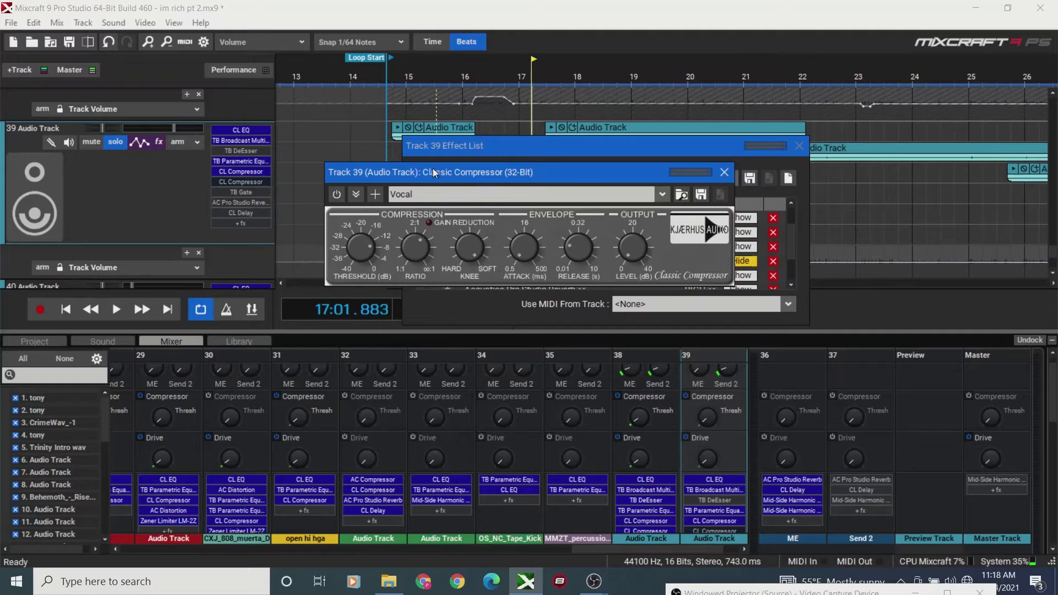
- Resume playback from about bar 17, toggle the second Classic Compressor's bypass, leave it enabled, and close track 39's effect list
left_click_drag(432, 170, 434, 184)
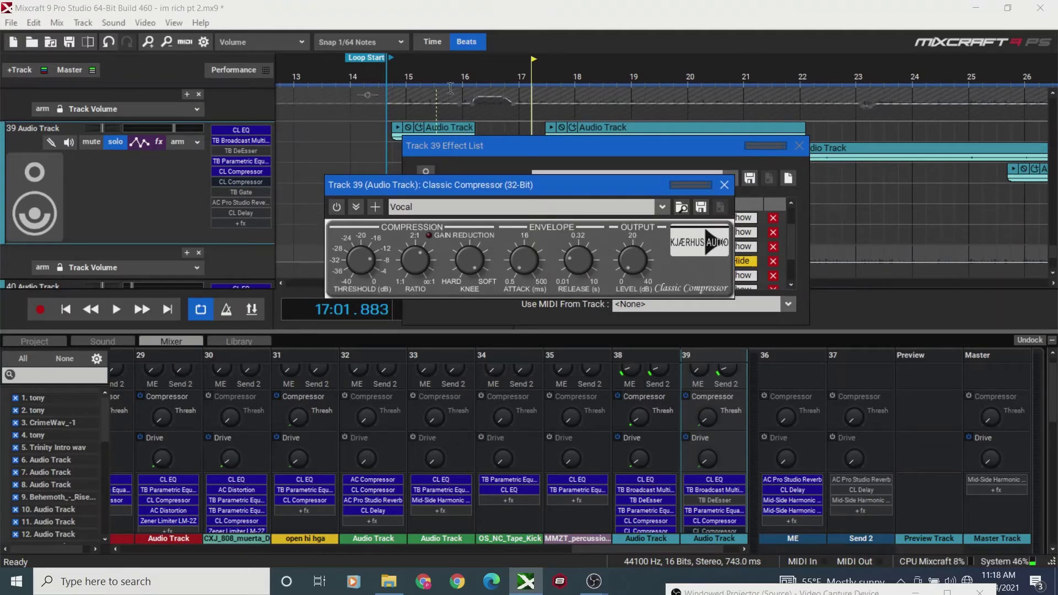
key("space")
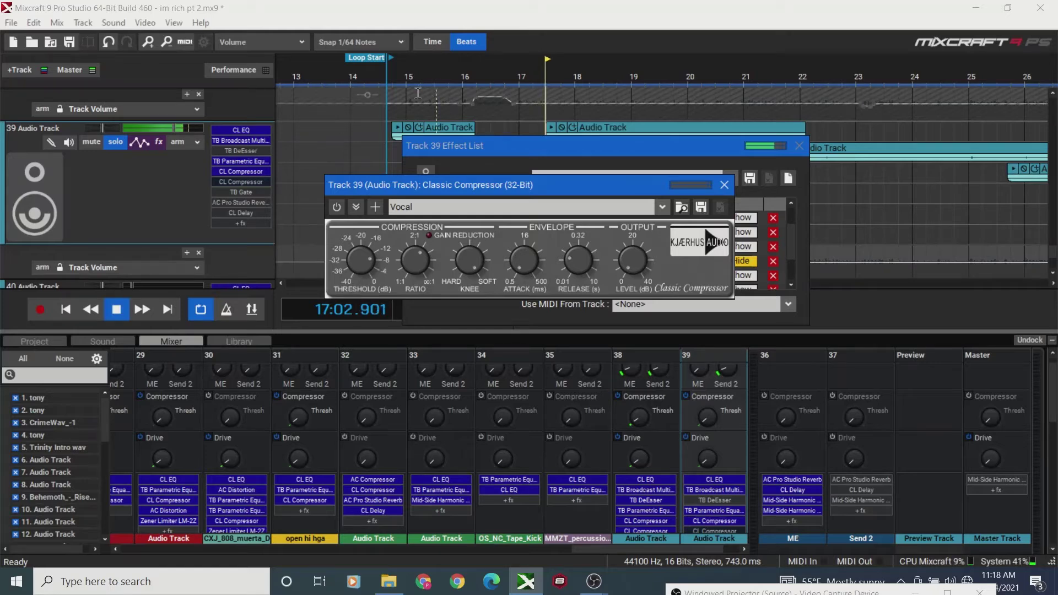
left_click(335, 210)
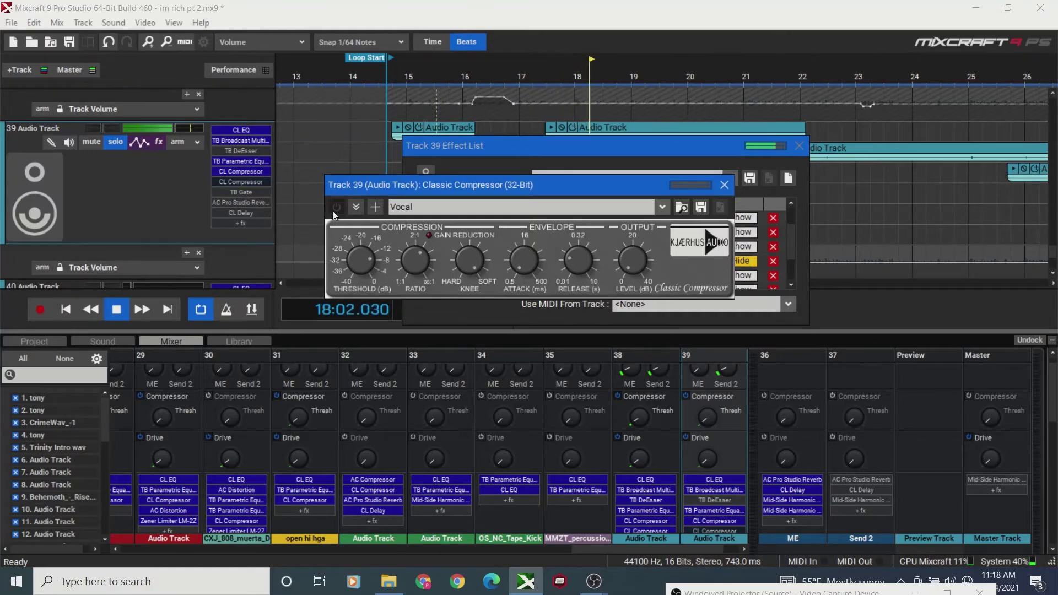
left_click(335, 208)
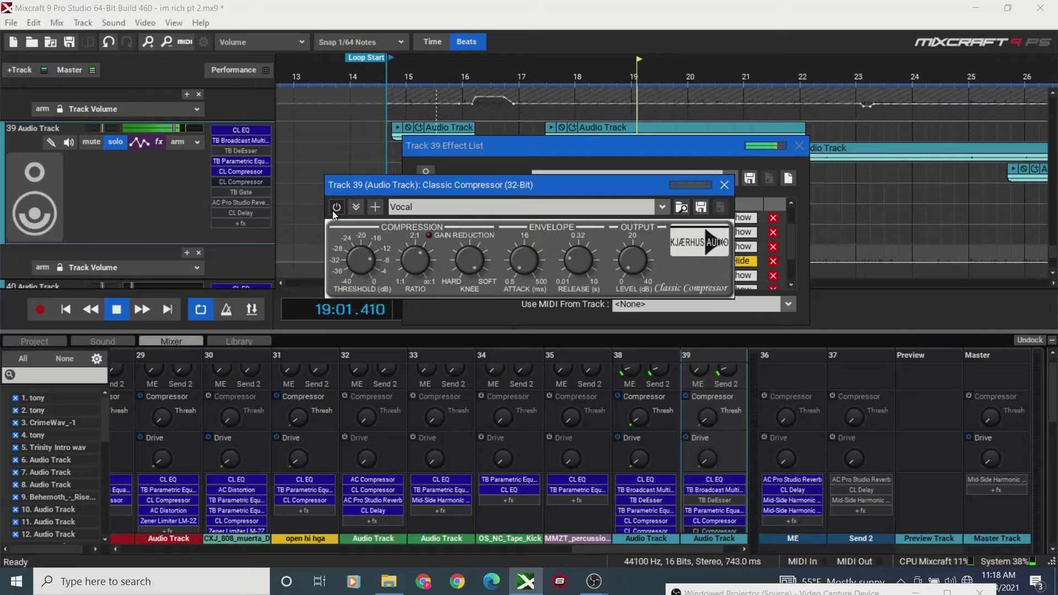
left_click(336, 207)
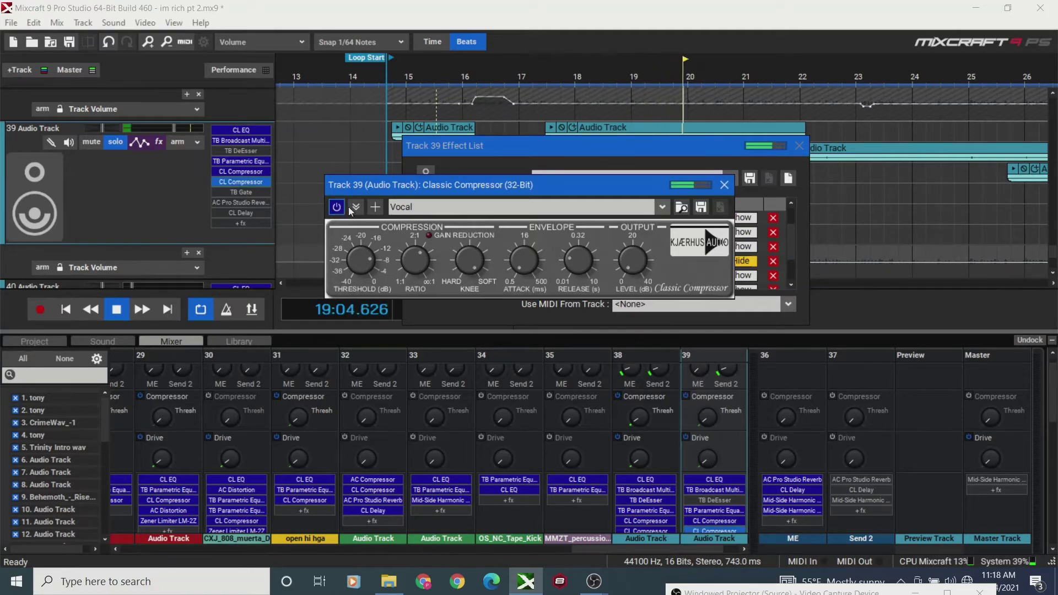
left_click(799, 146)
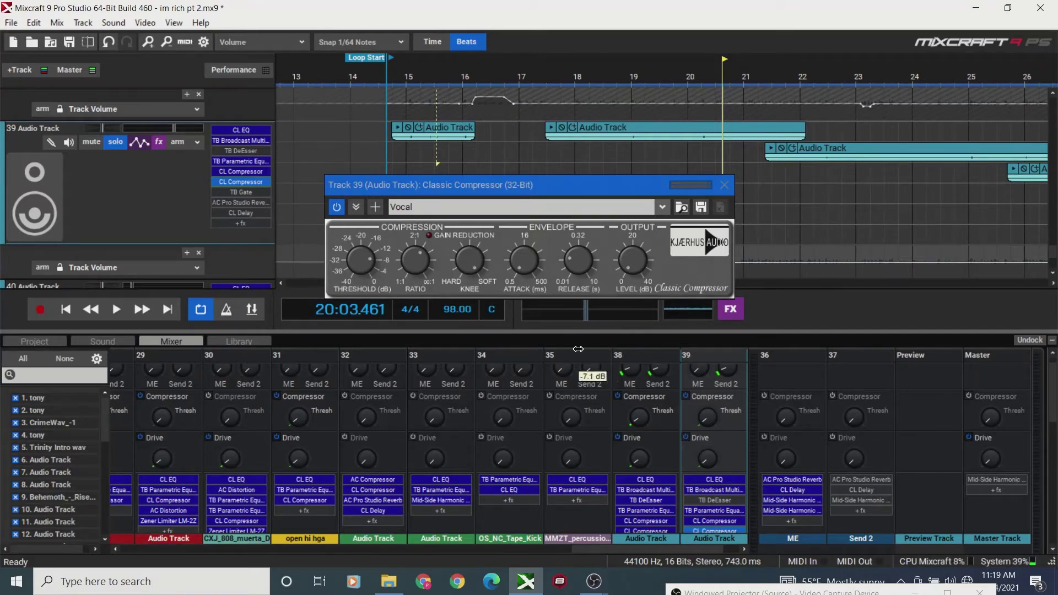
- Play the vocal from just before bar 17 and twice bypass and re-enable the second Classic Compressor to compare the sound
left_click(512, 84)
key("space")
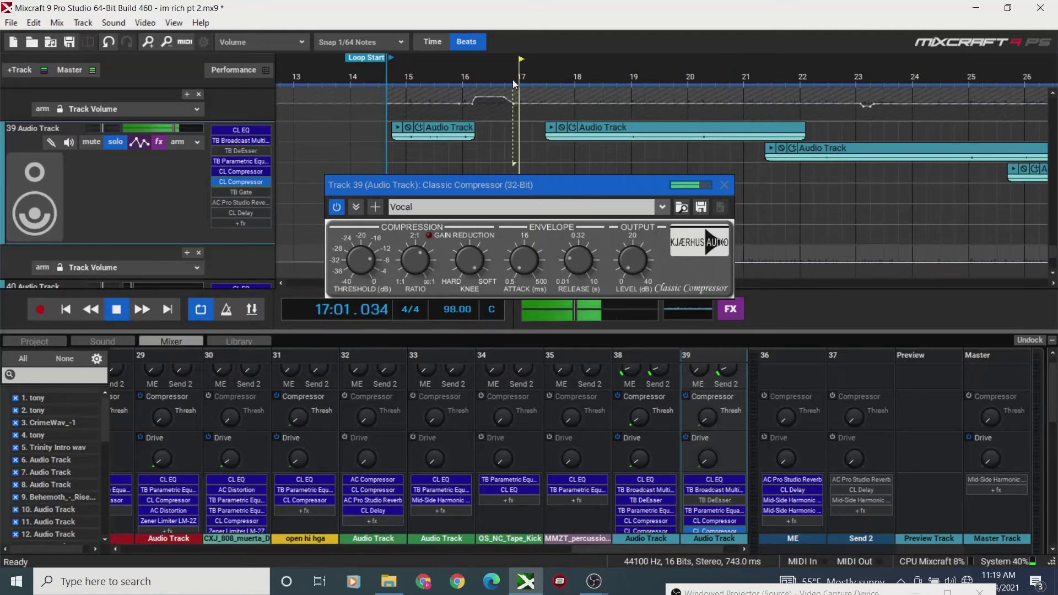
left_click(333, 209)
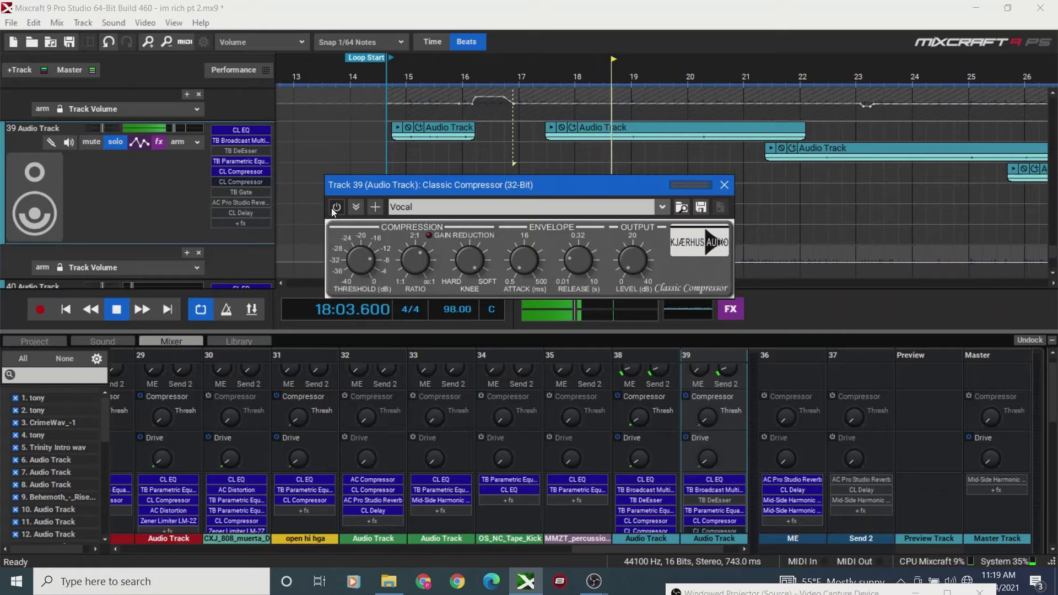
left_click(333, 209)
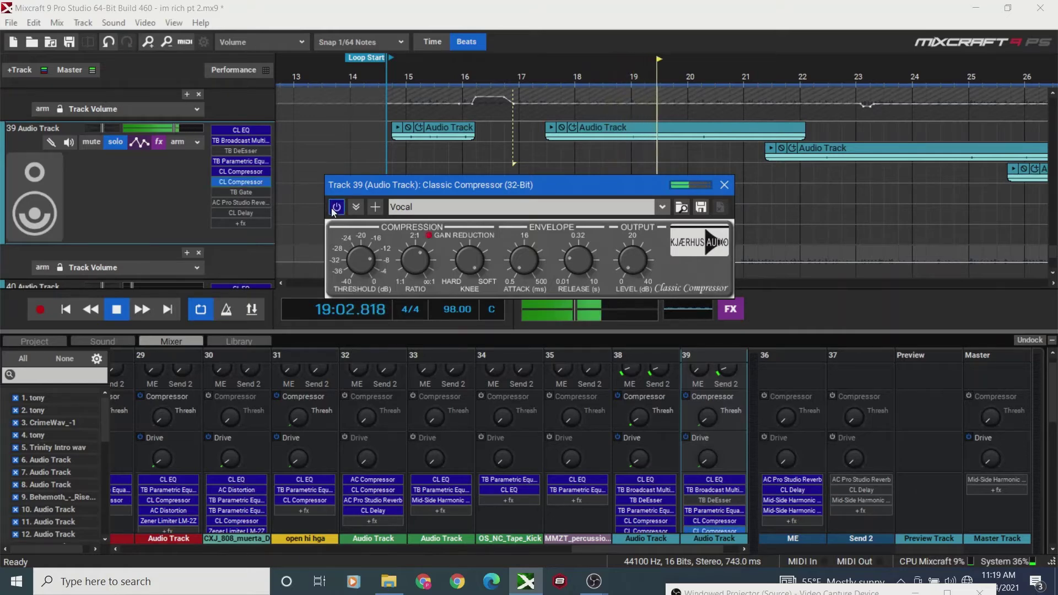
left_click(332, 210)
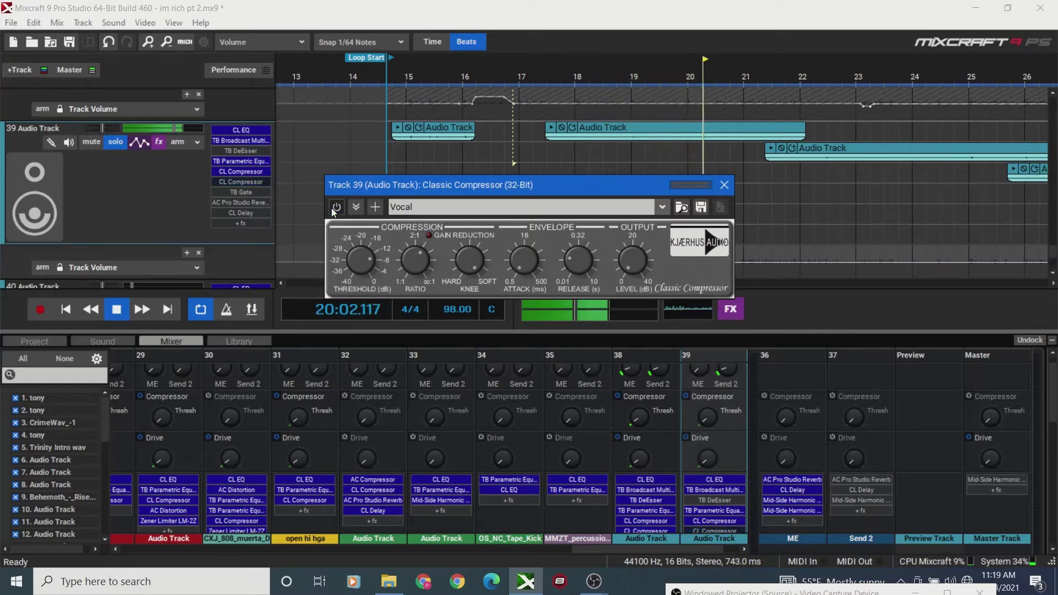
left_click(333, 209)
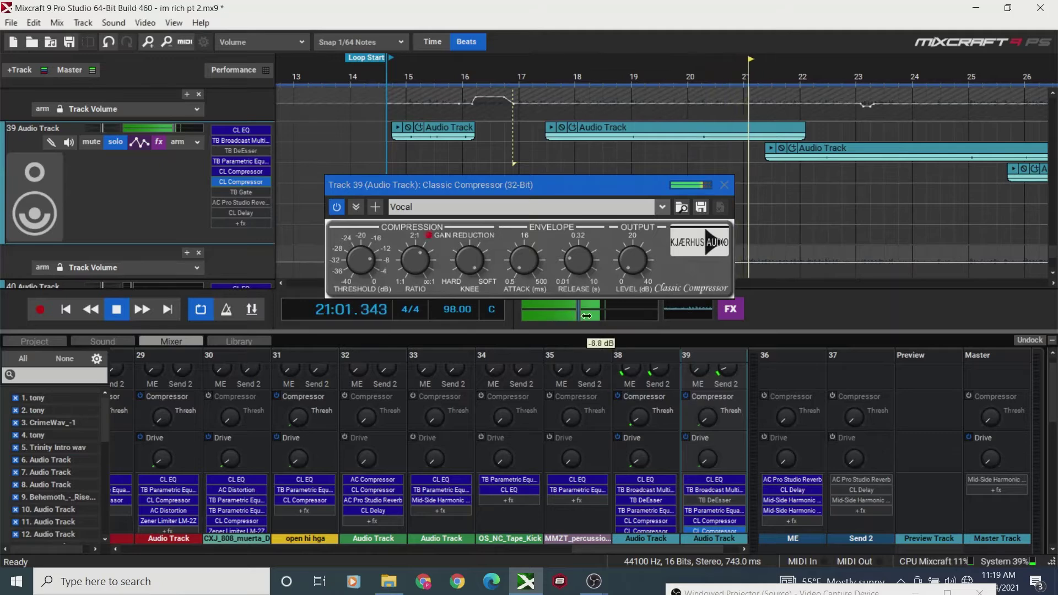
- Play the vocal from about bar 17.5, bypass and re-enable the second Classic Compressor, and close its window
left_click(548, 68)
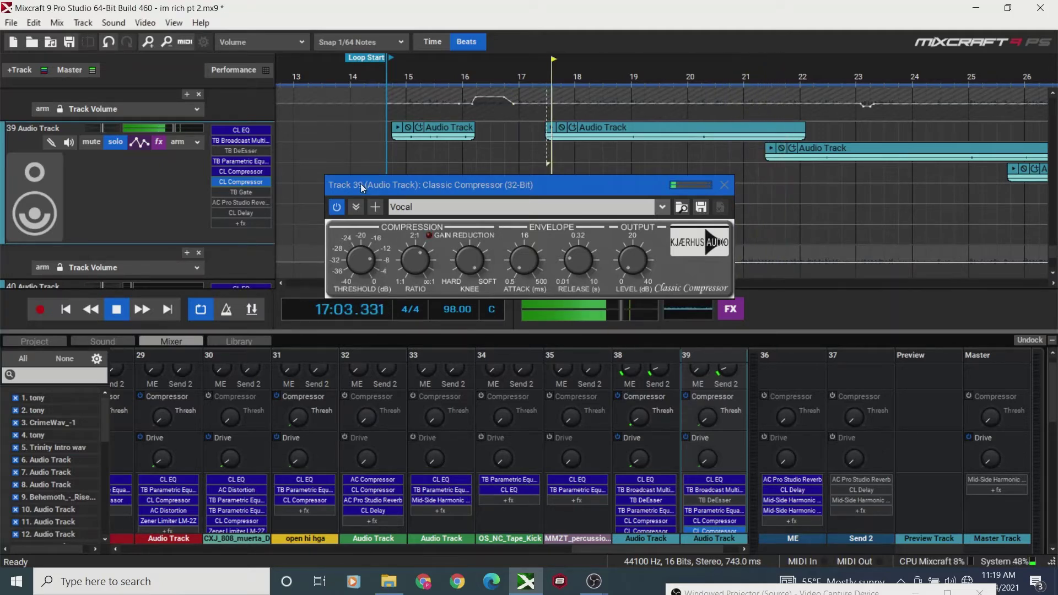
left_click(336, 208)
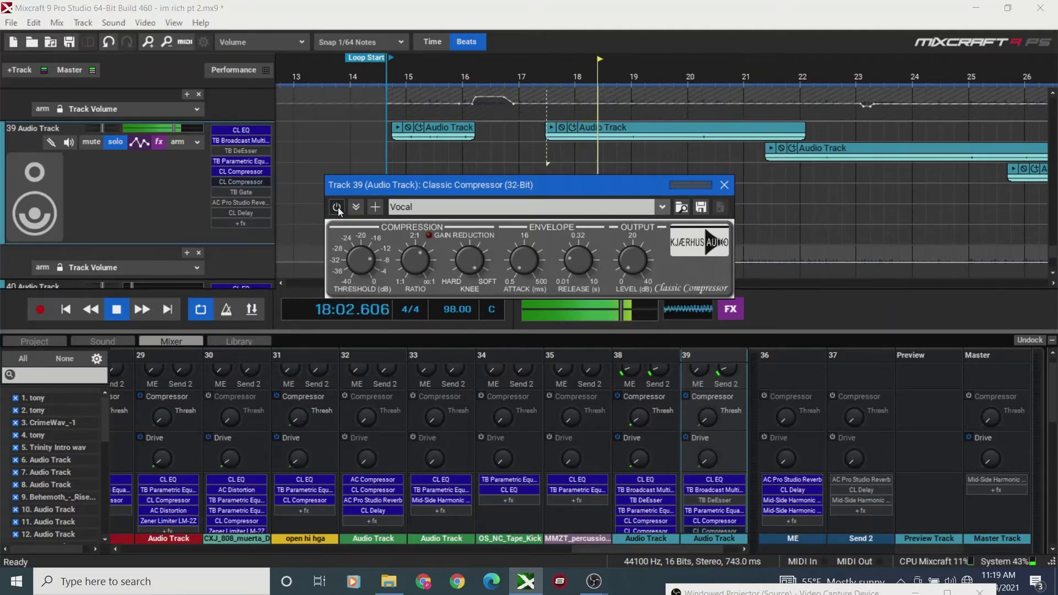
left_click(336, 208)
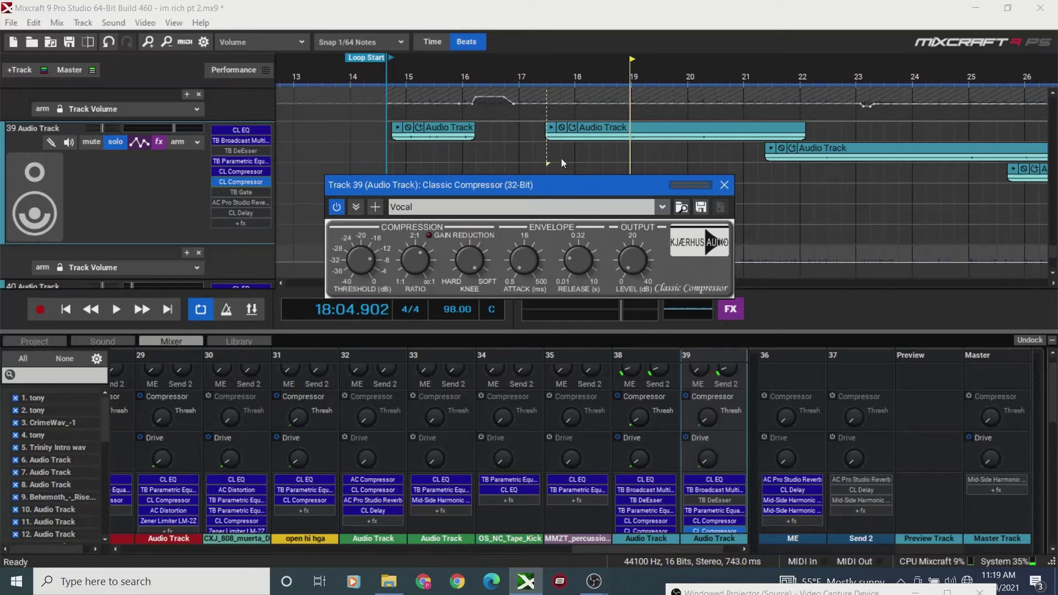
left_click(723, 185)
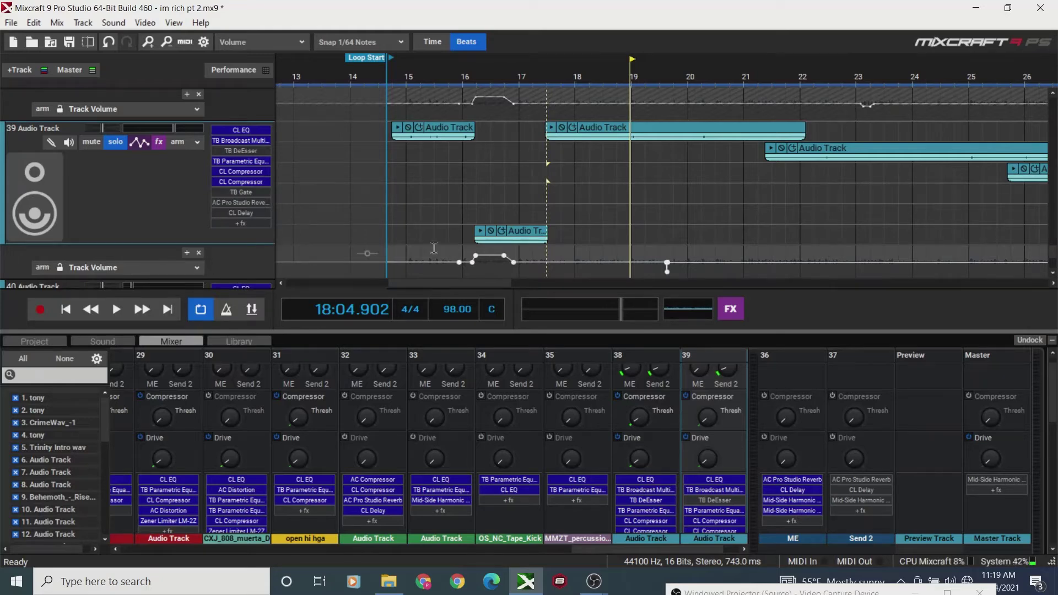
- Play the vocal from about bar 19, skipping ahead to the passages just before bar 23 and just after bar 28
left_click_drag(467, 282, 473, 285)
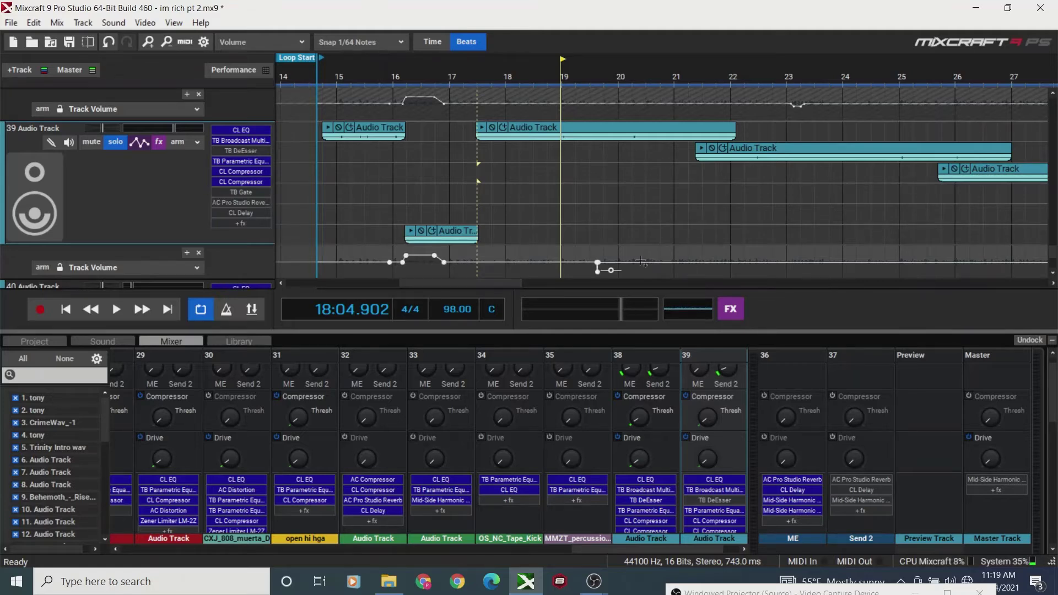
left_click(574, 235)
key("space")
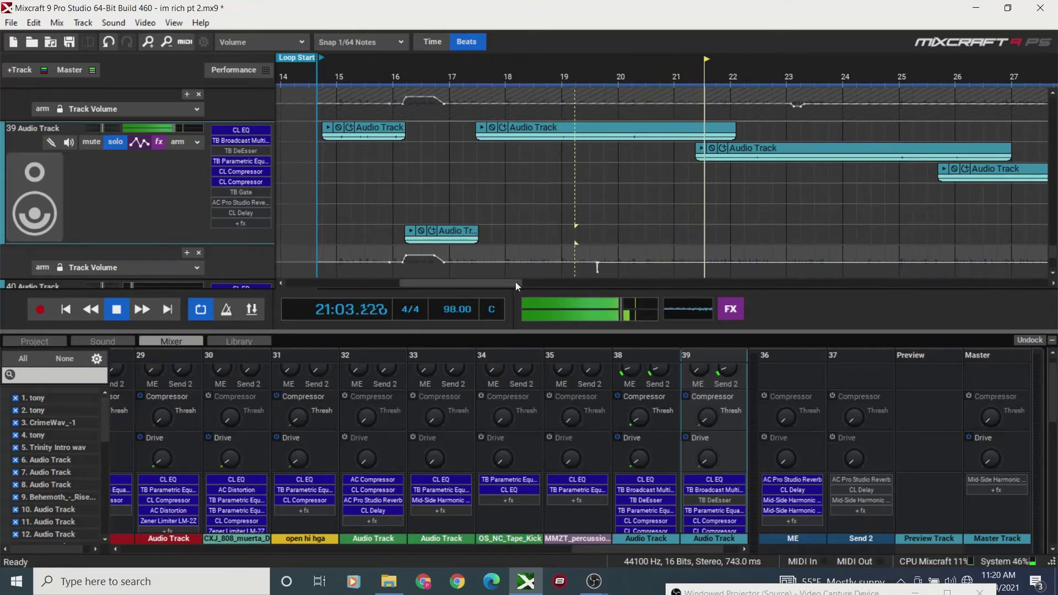
left_click_drag(515, 282, 549, 285)
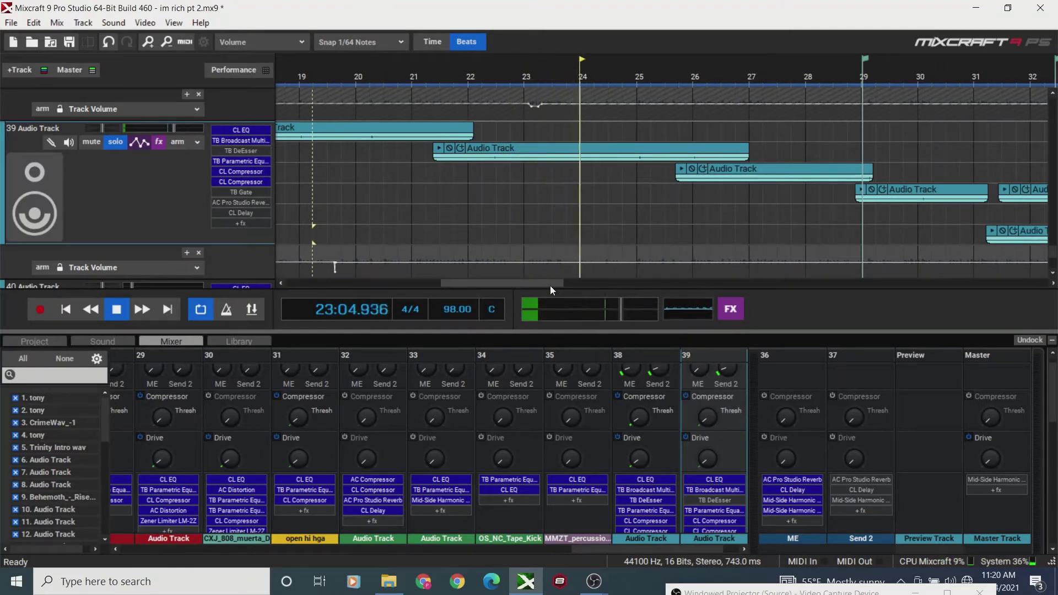
left_click(516, 243)
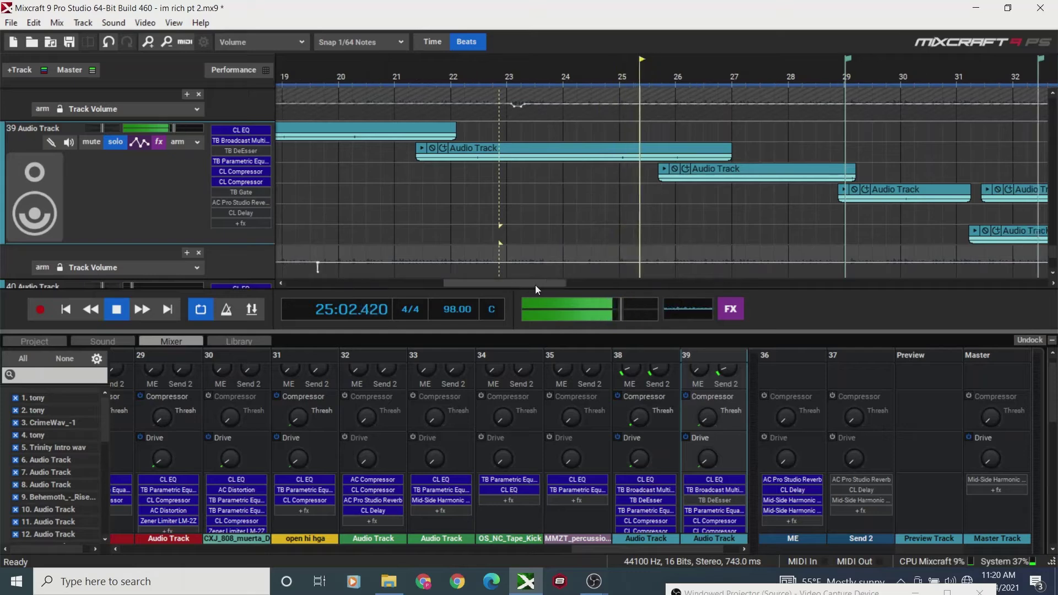
left_click_drag(534, 285, 560, 286)
left_click(623, 252)
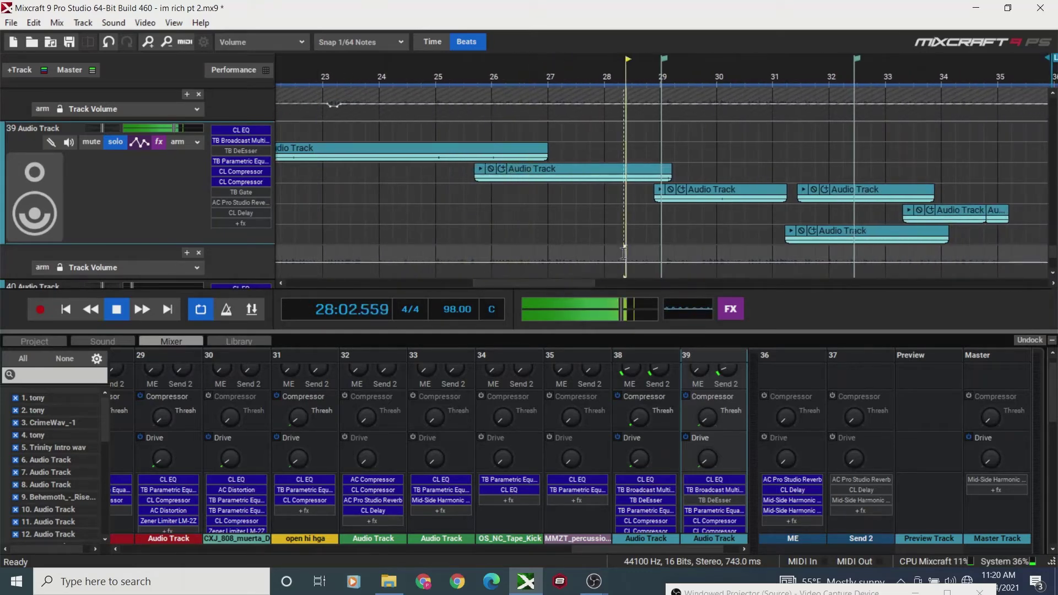
- Spot-check the rest of the vocal from just after bar 29, around bar 26, and around bar 34
left_click(670, 249)
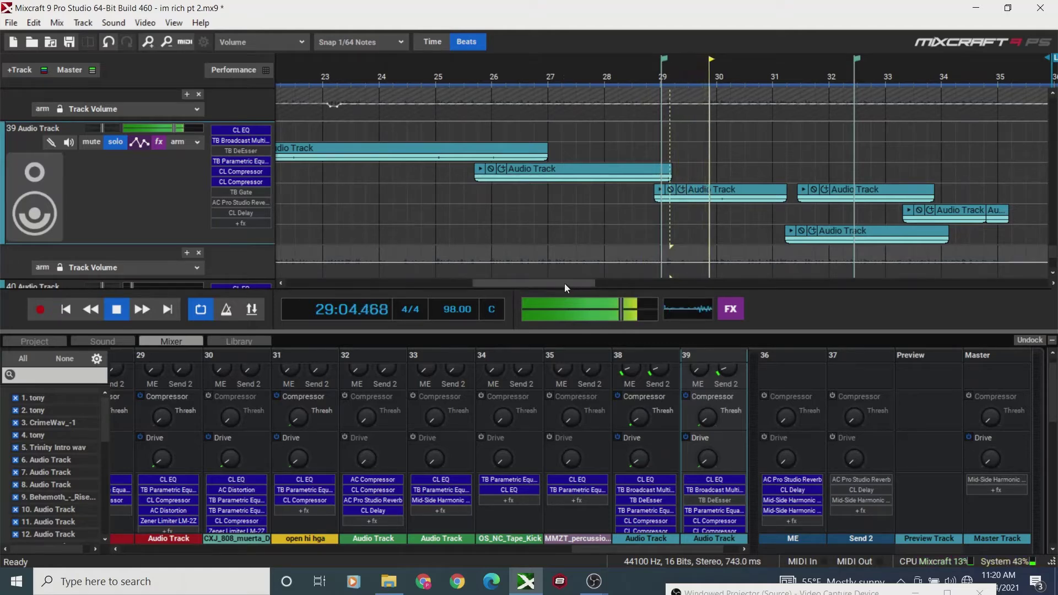
left_click_drag(564, 283, 590, 286)
left_click(733, 254)
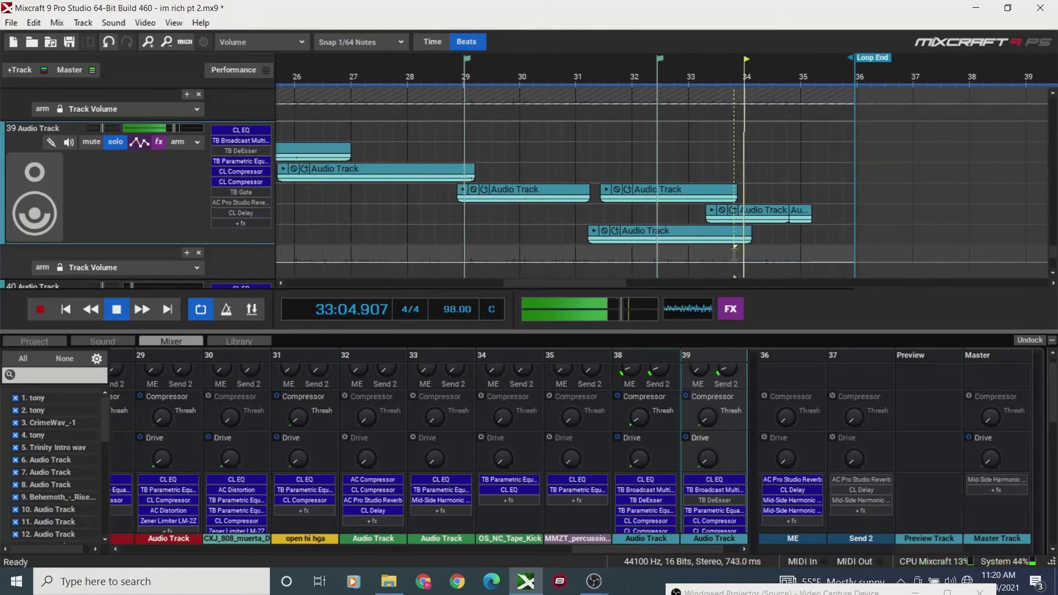
left_click(307, 233)
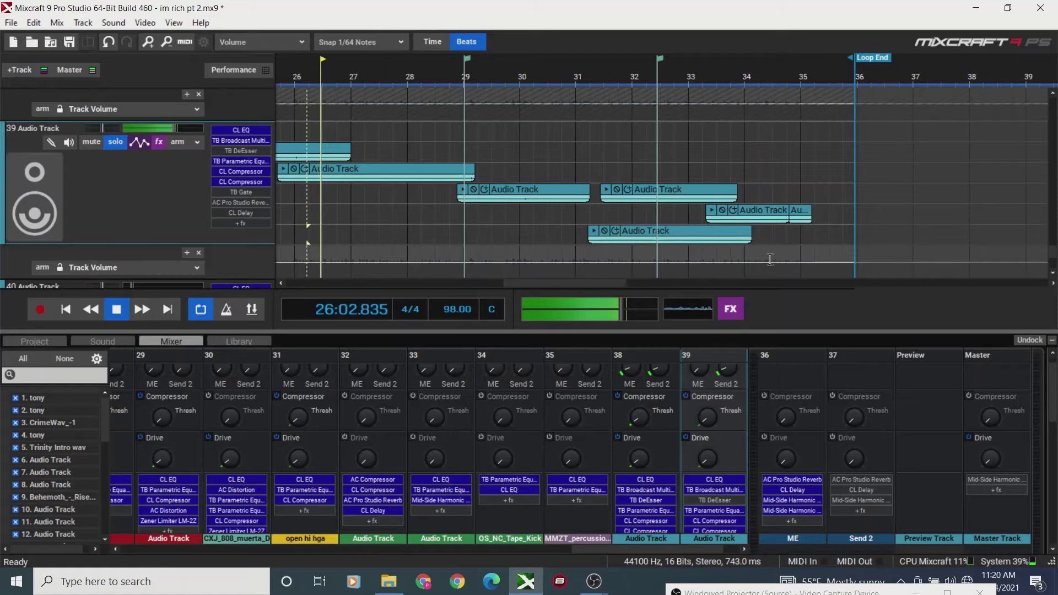
left_click(751, 253)
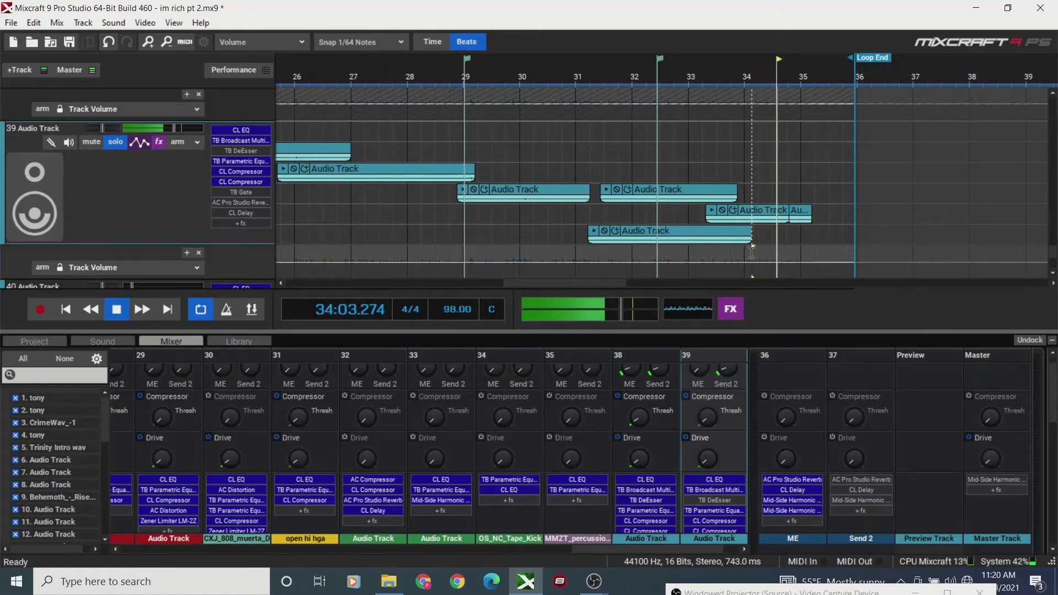
left_click(745, 254)
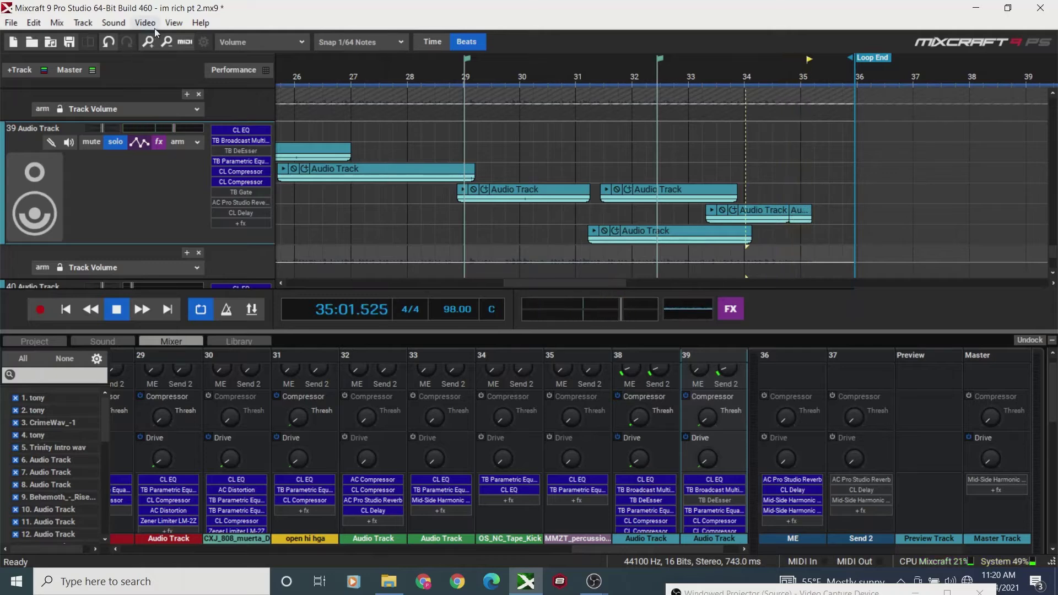
- Bring all vocal clips into view and play from about bar 18, then from about bar 15.5
left_click(166, 39)
left_click(166, 42)
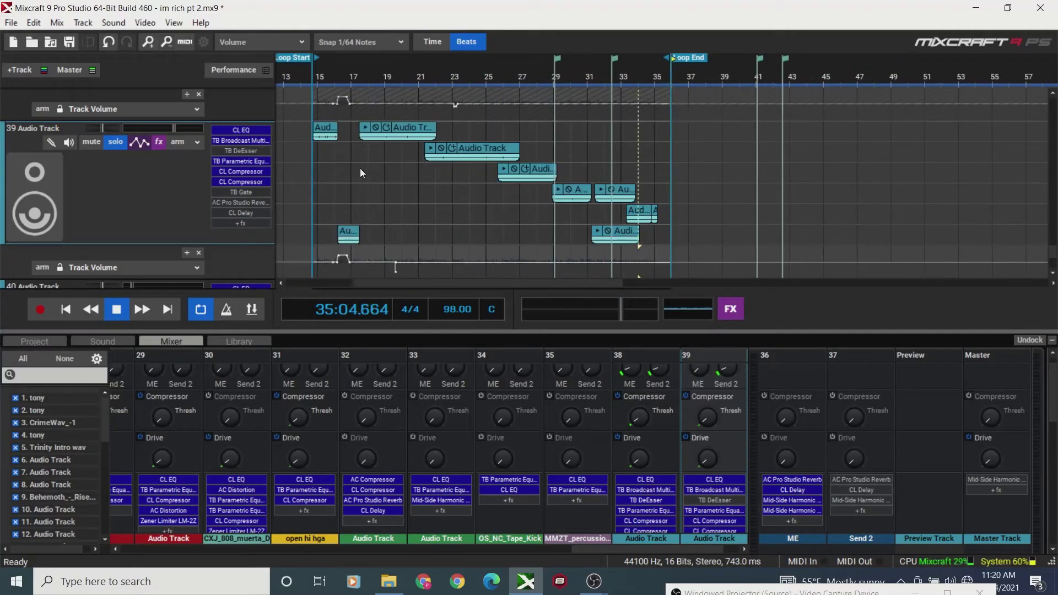
left_click(375, 187)
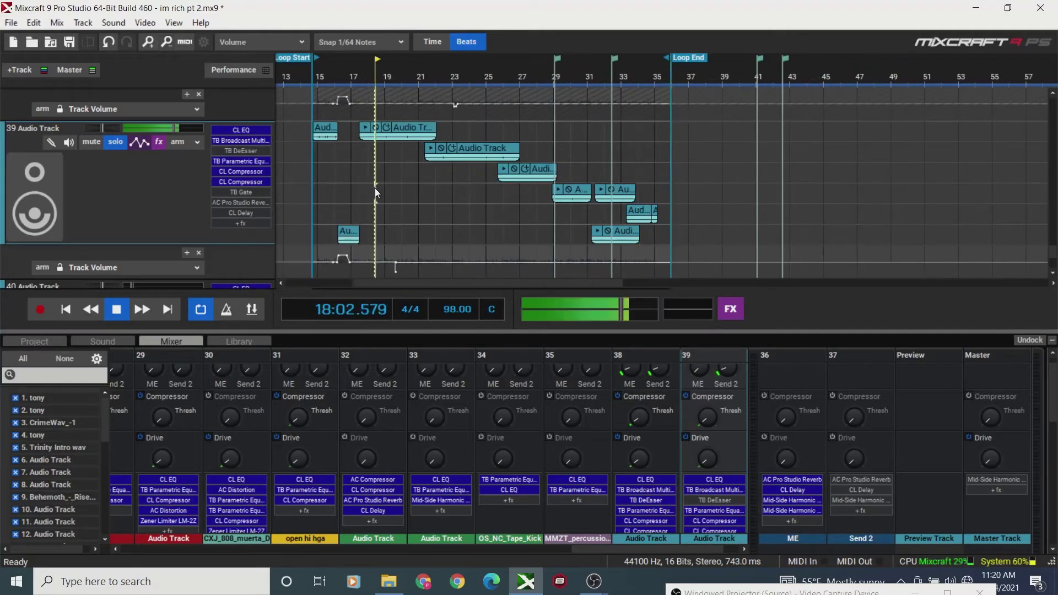
left_click(339, 197)
left_click(328, 203)
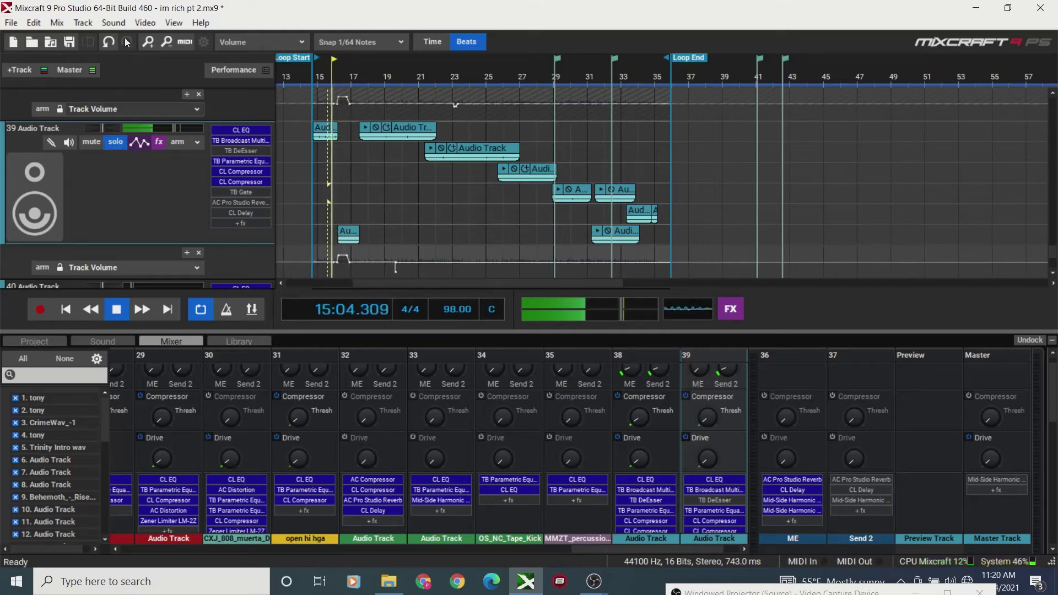
- Stop playback and flatten the volume automation boost between about bars 16 and 17 in track 39's lower lane
left_click(146, 43)
left_click(146, 43)
key("space")
left_click(145, 43)
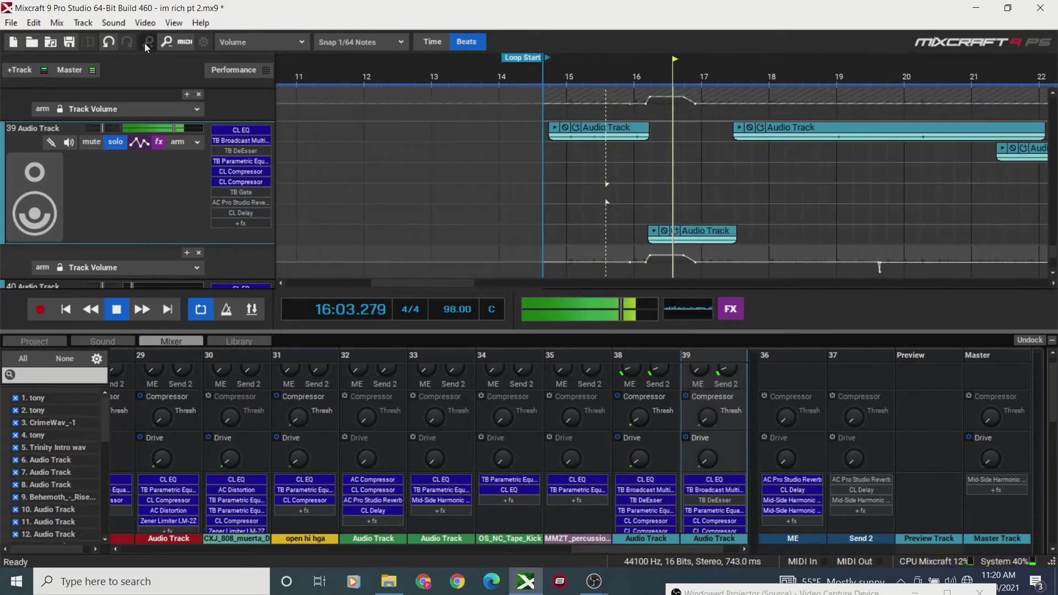
left_click(146, 43)
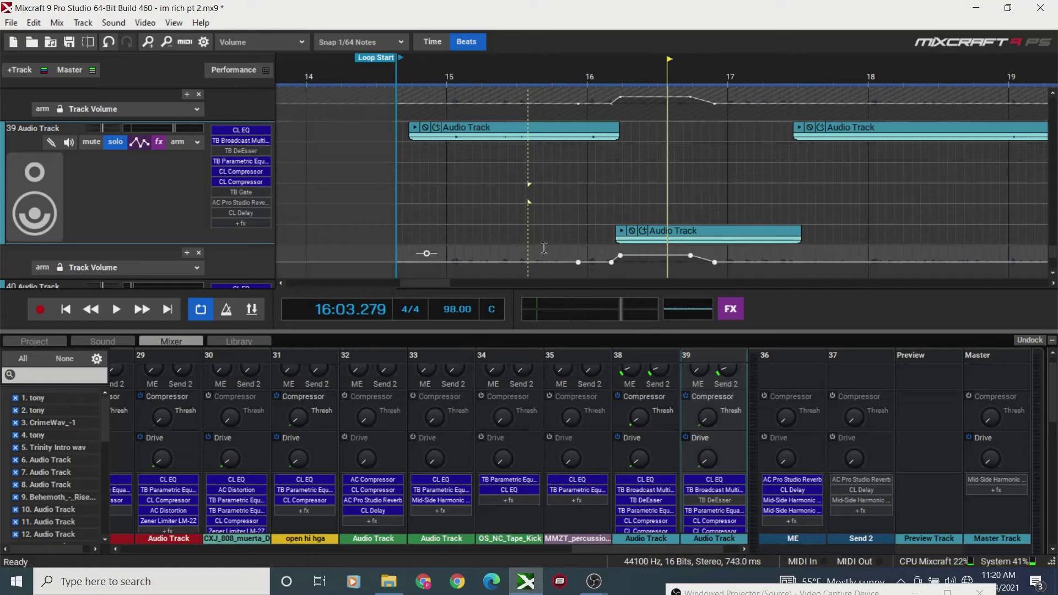
mouse_move(620, 259)
left_click_drag(620, 259, 622, 263)
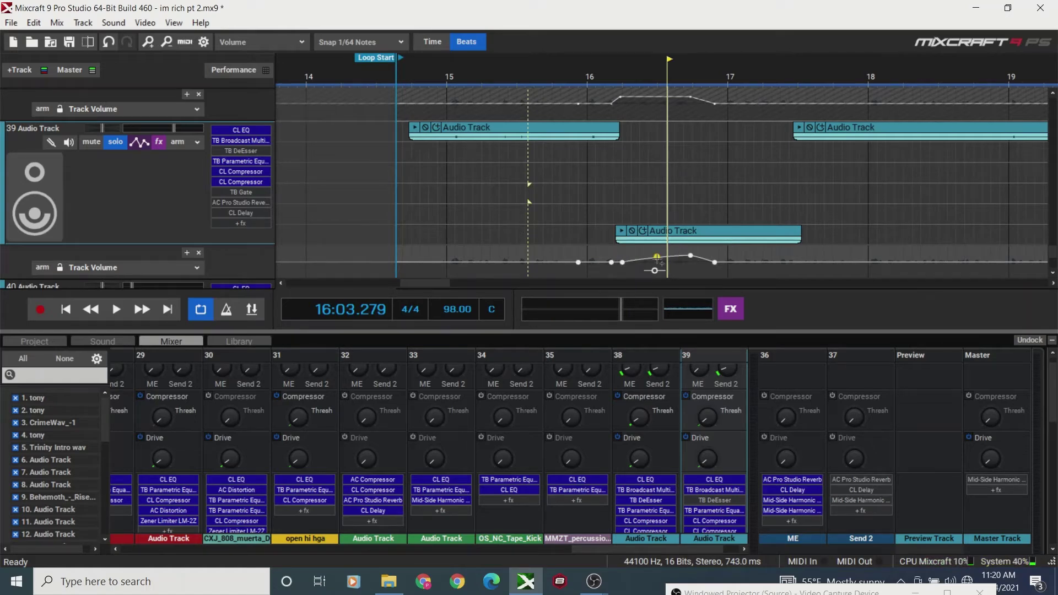
left_click_drag(690, 256, 691, 262)
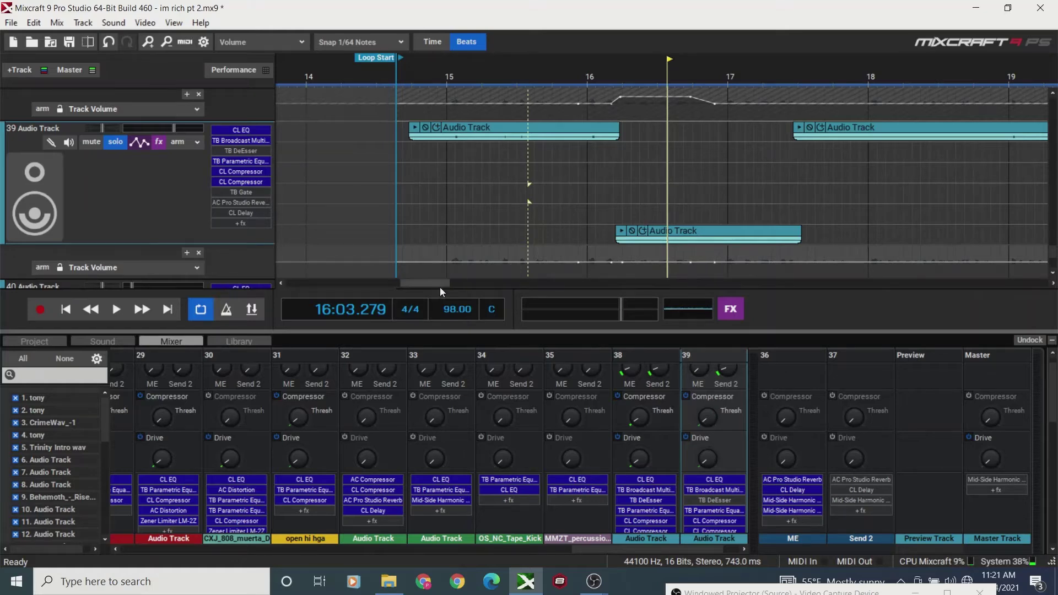
- Play the vocal from about bar 15.3 to hear the flattened volume automation, and stop just after bar 17
left_click_drag(431, 287, 434, 286)
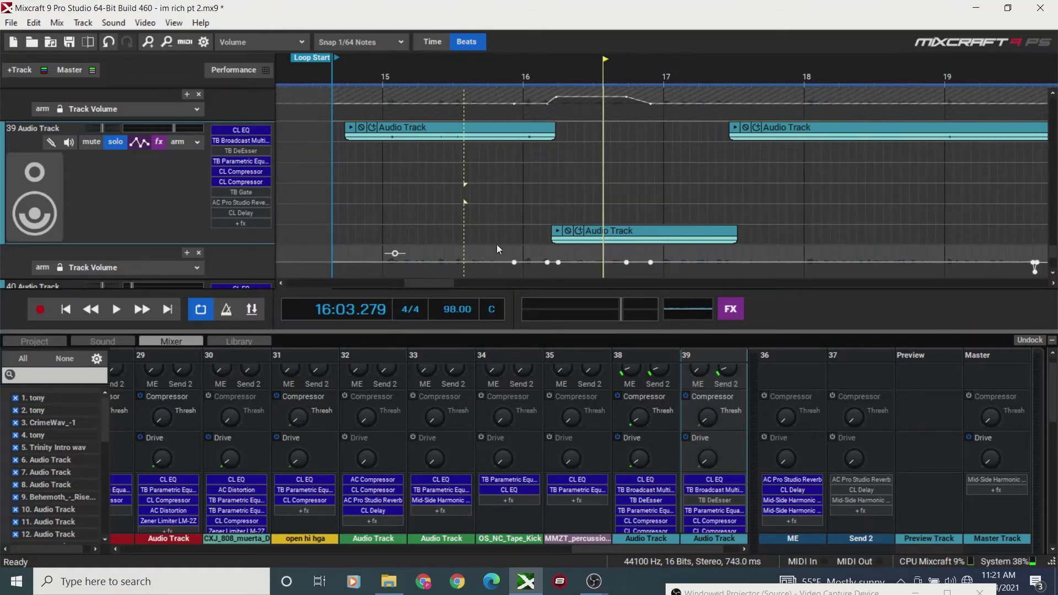
left_click(430, 226)
key("space")
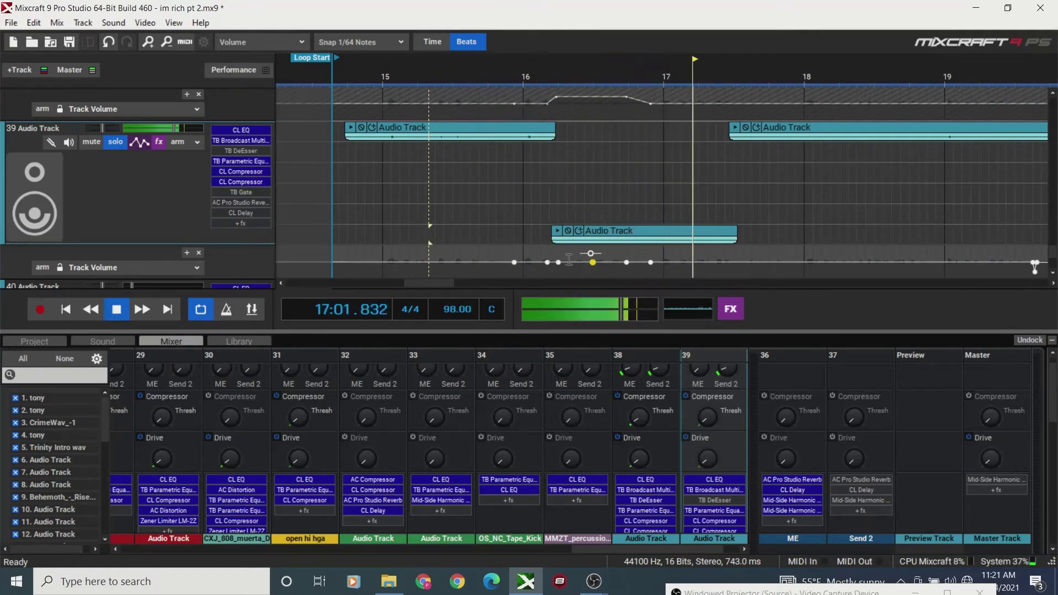
key("space")
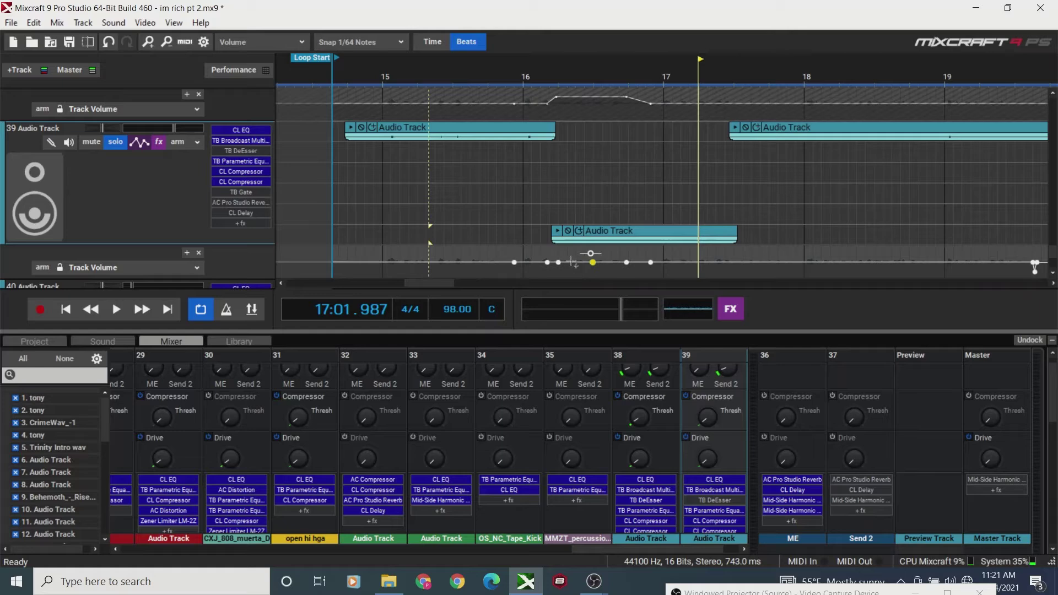
- Draw a gentler volume automation boost of about +1.9 dB between bars 16.3 and 16.7, auditioning it from just before bar 16
left_click_drag(570, 261, 623, 253)
left_click(515, 245)
key("space")
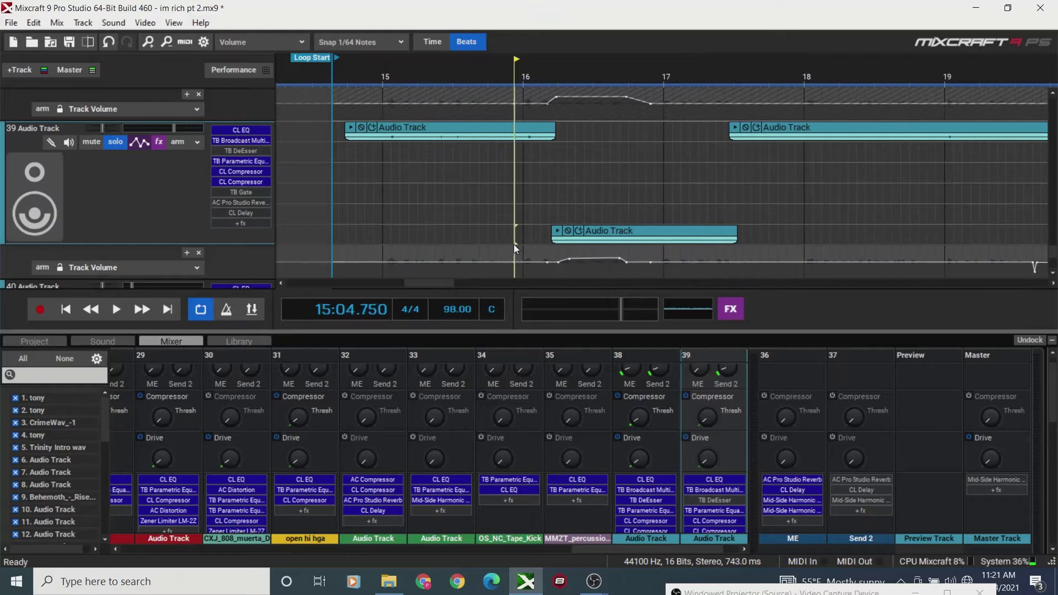
key("space")
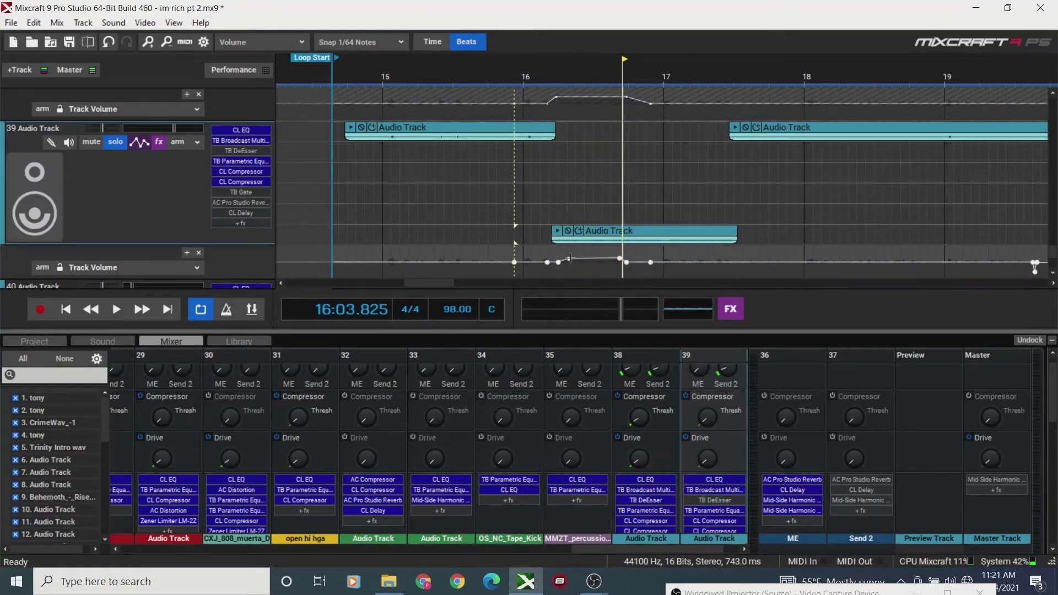
left_click(571, 258)
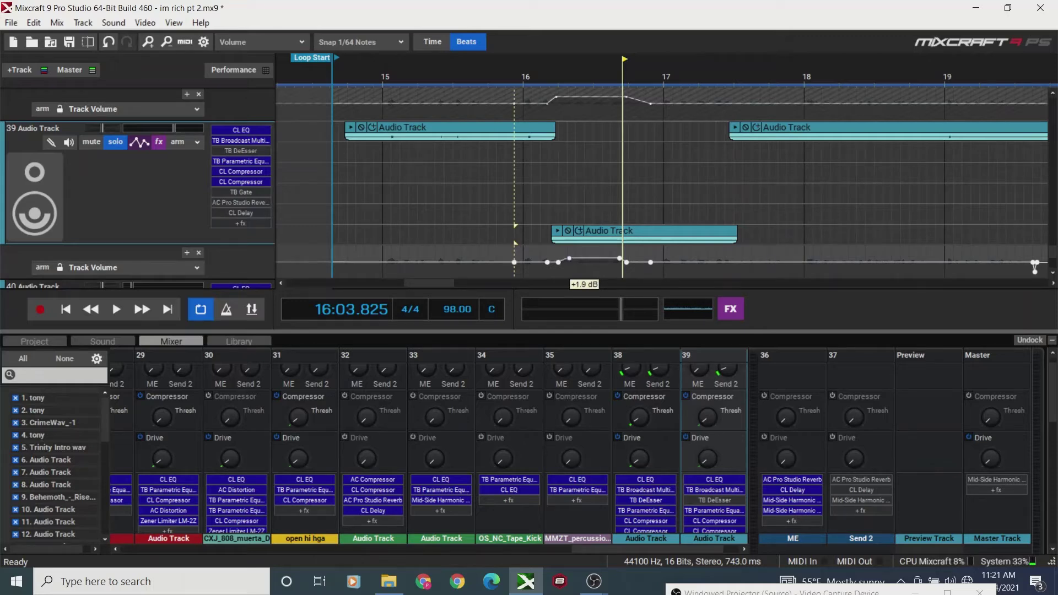
left_click(619, 257)
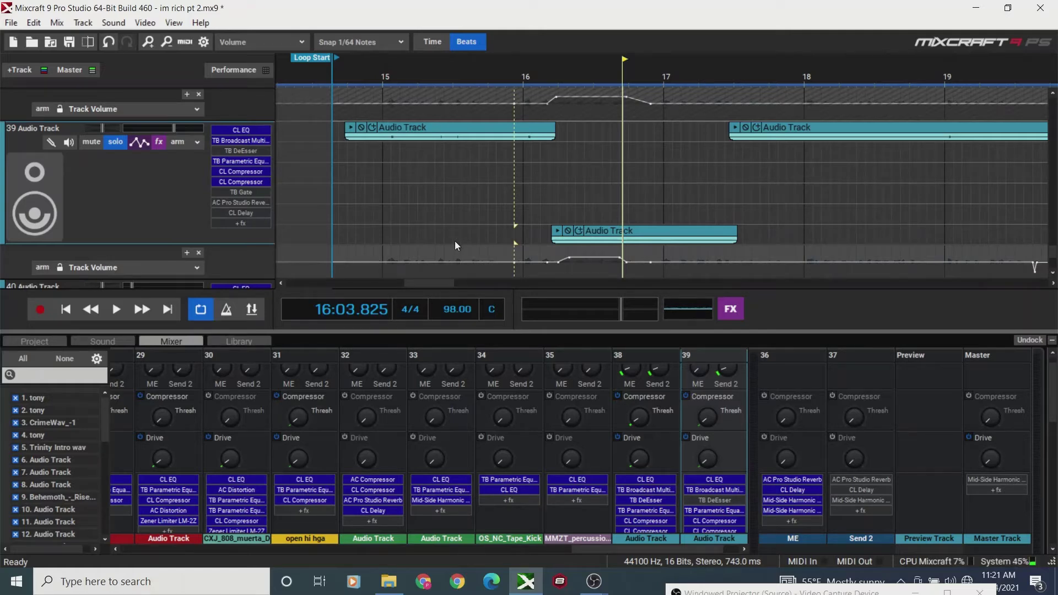
- Play the vocal from about bar 15.5 through the gentler volume boost, and stop just before bar 17
left_click(437, 232)
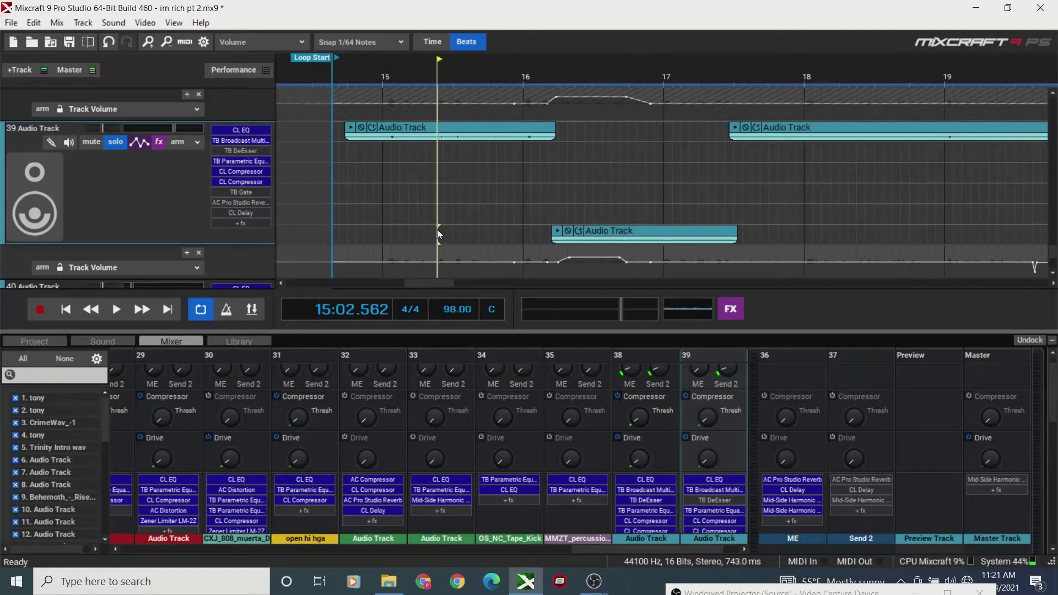
scroll(441, 286, "down", 2)
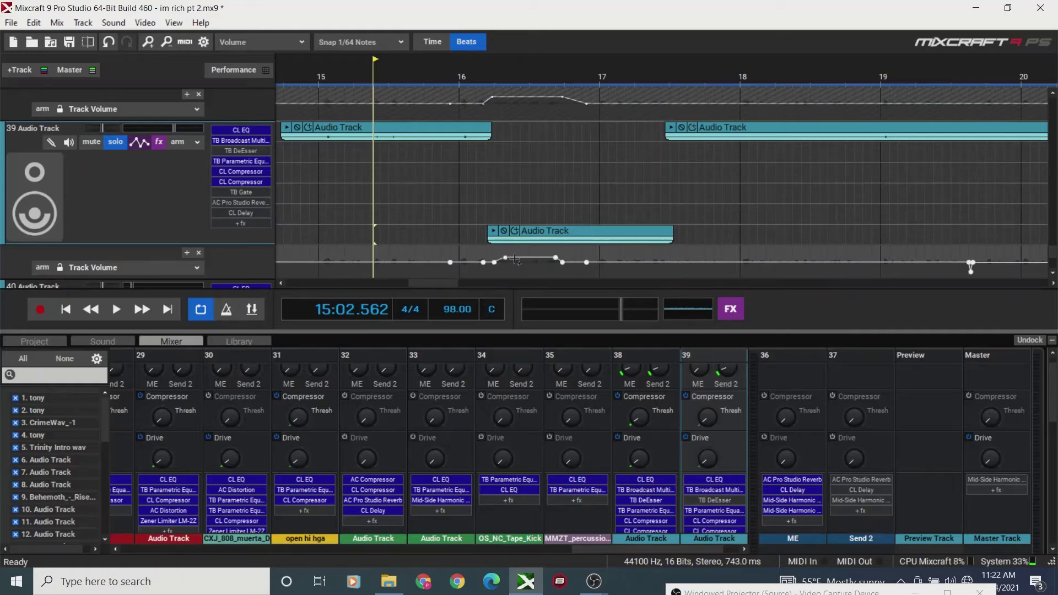
left_click(385, 230)
key("space")
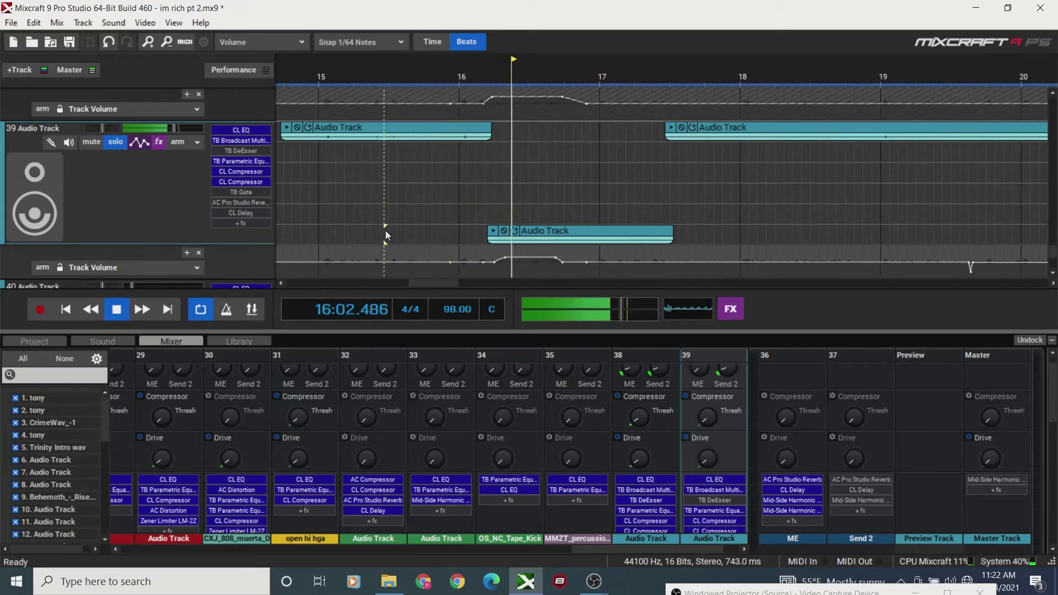
key("space")
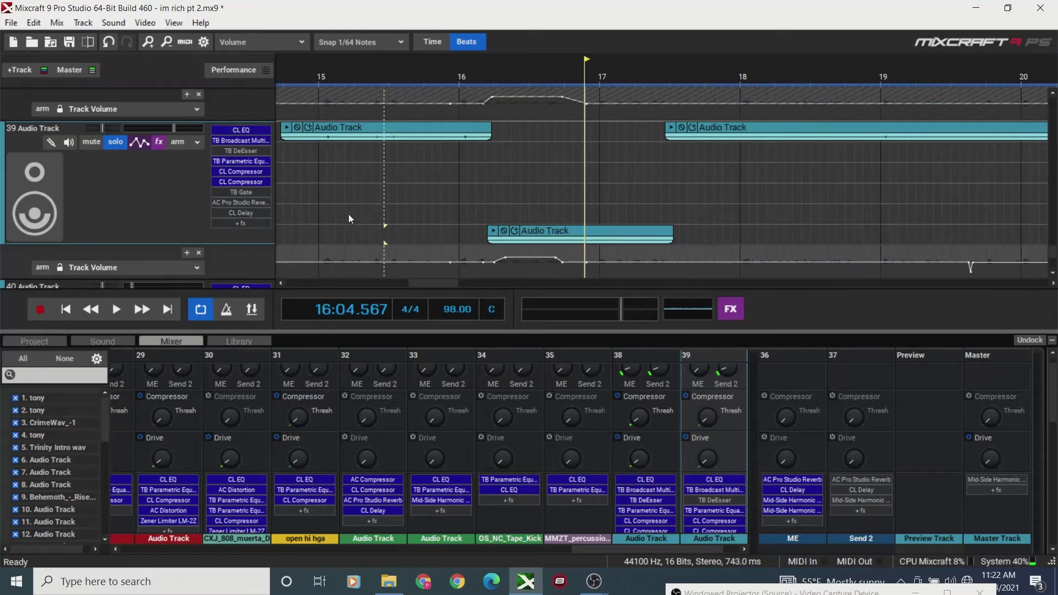
- Replay the boosted vocal passage from about bar 15.7
left_click(330, 224)
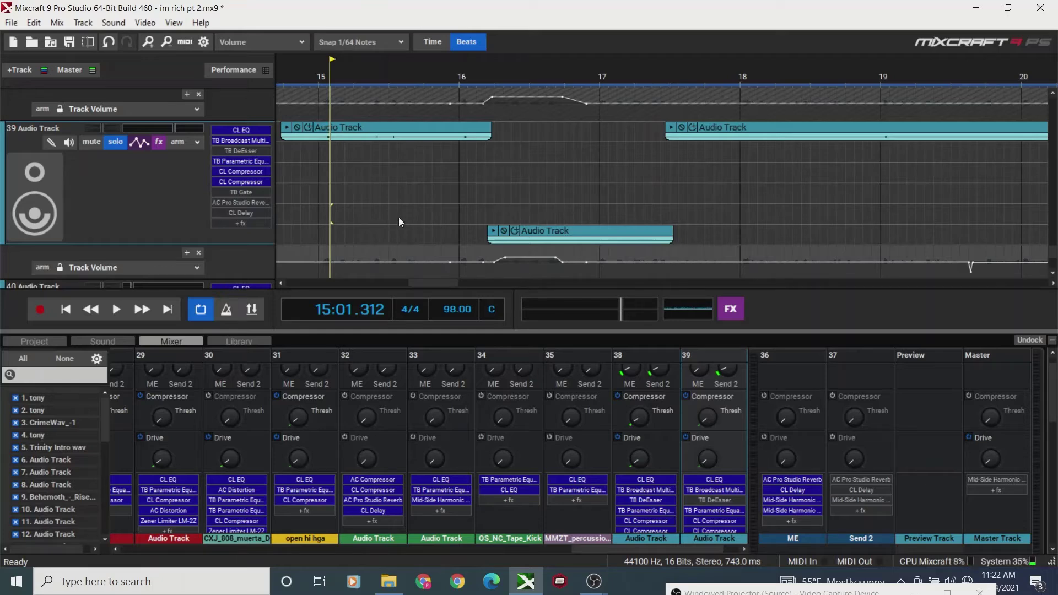
left_click(417, 223)
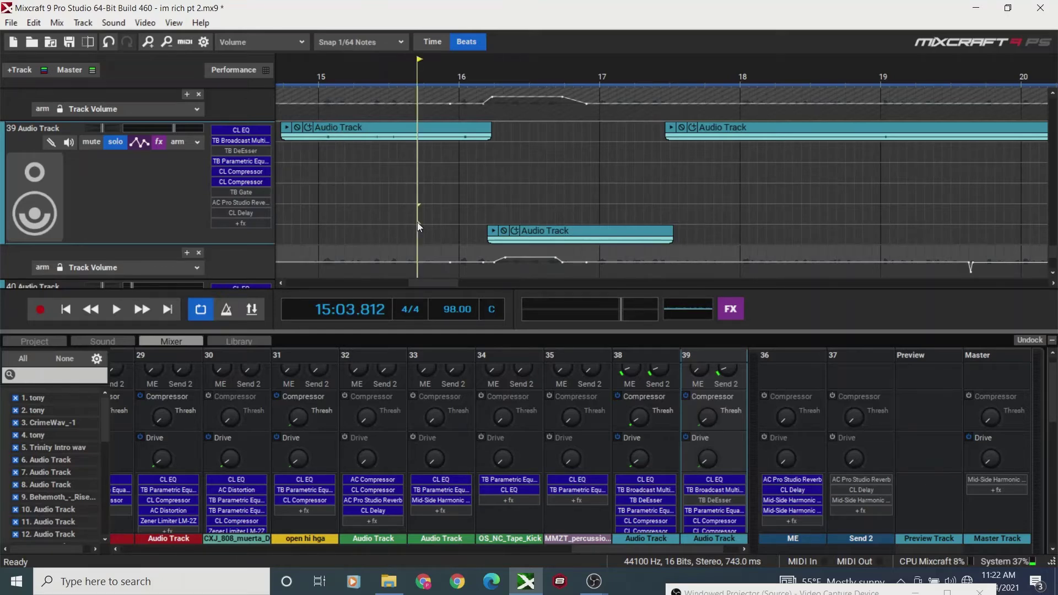
key("space")
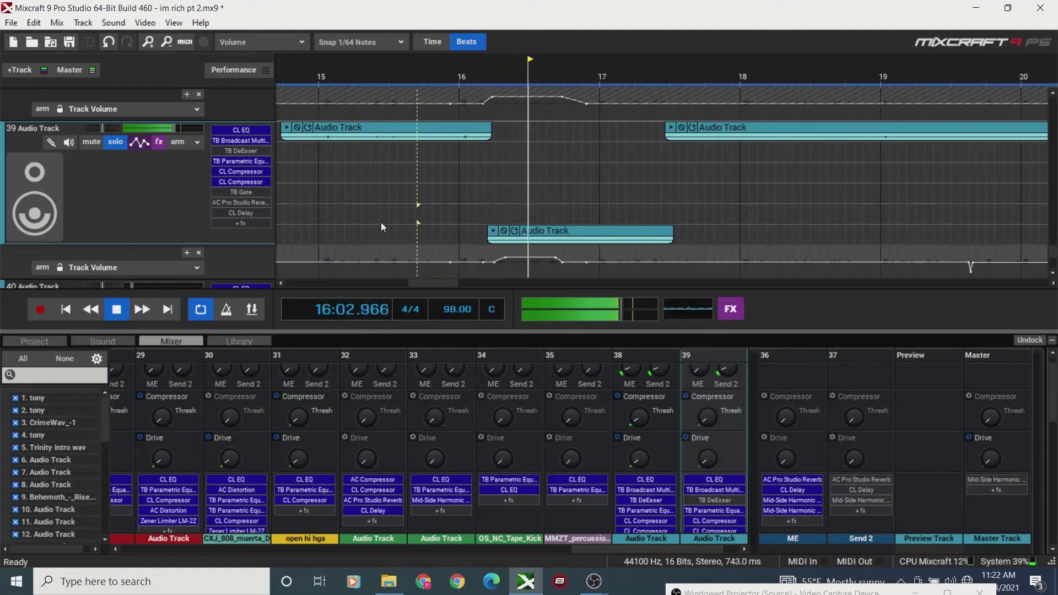
- Undo the volume automation boost around bar 16 and audition the vocal without it from just before bar 16, then stop
left_click(325, 217)
left_click(112, 44)
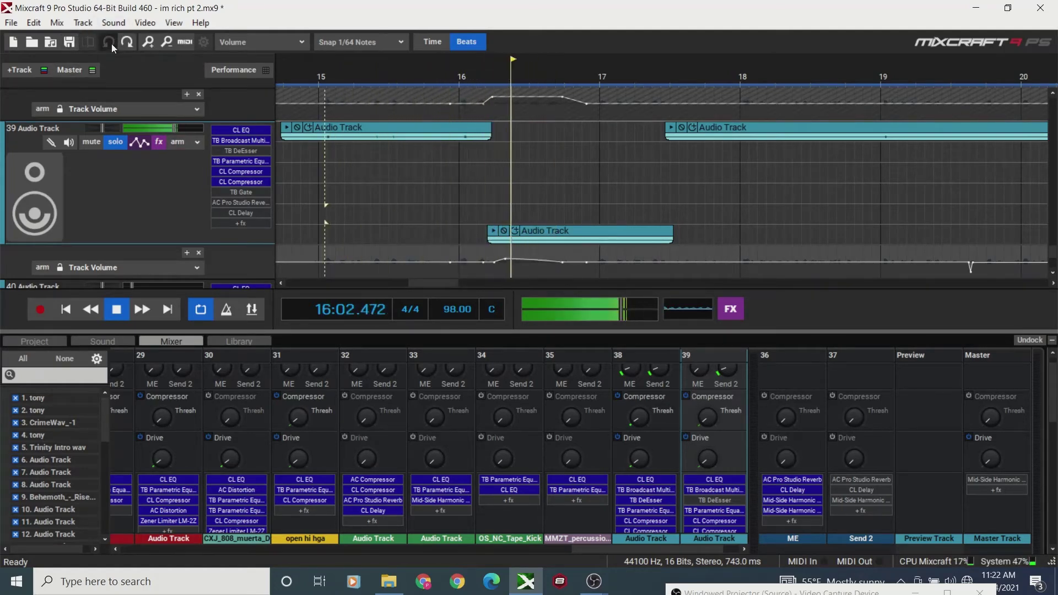
left_click(452, 196)
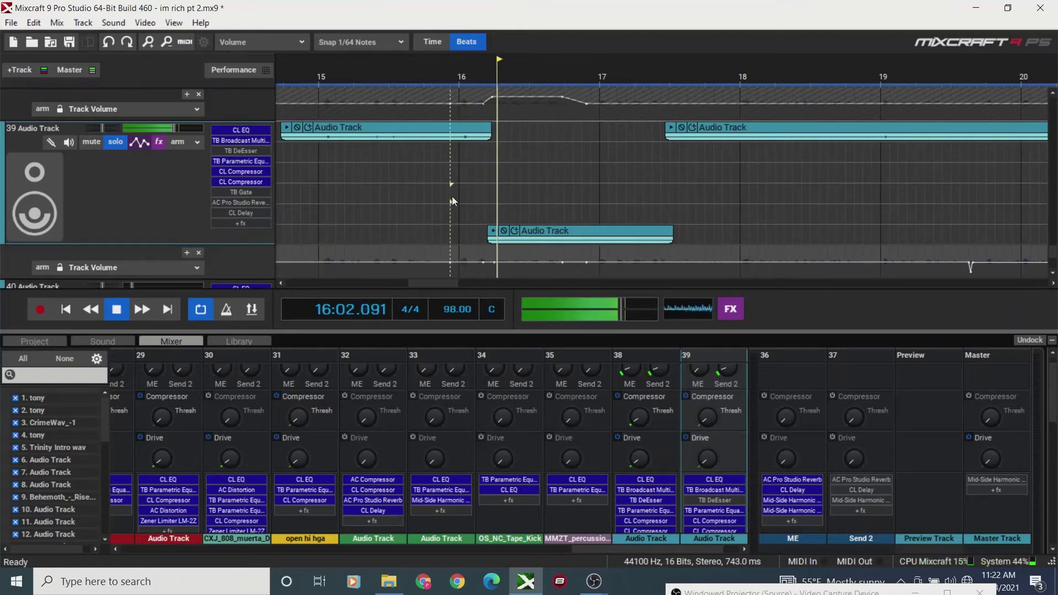
key("space")
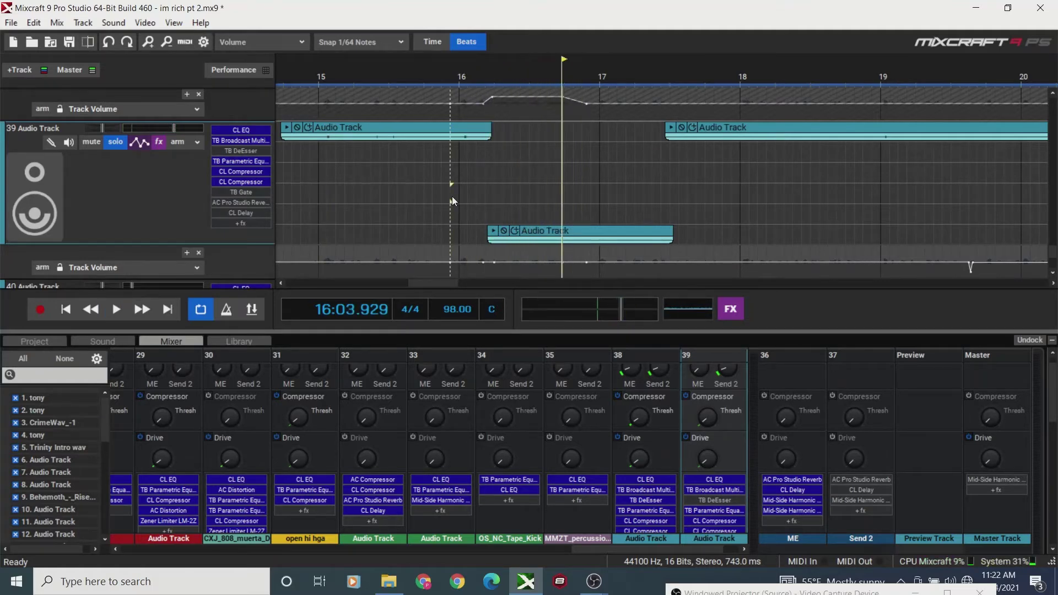
- Redo the volume automation boost around bar 16 and audition it from about bar 15.8, stopping before bar 17
left_click(128, 43)
left_click(127, 43)
left_click(128, 43)
left_click(130, 45)
left_click(130, 46)
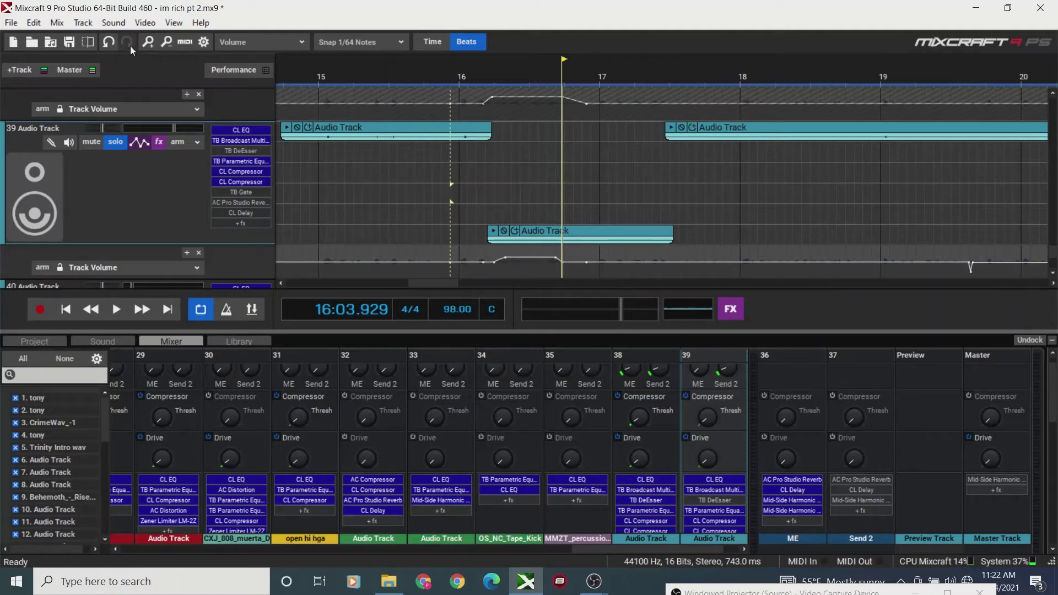
left_click(429, 251)
key("space")
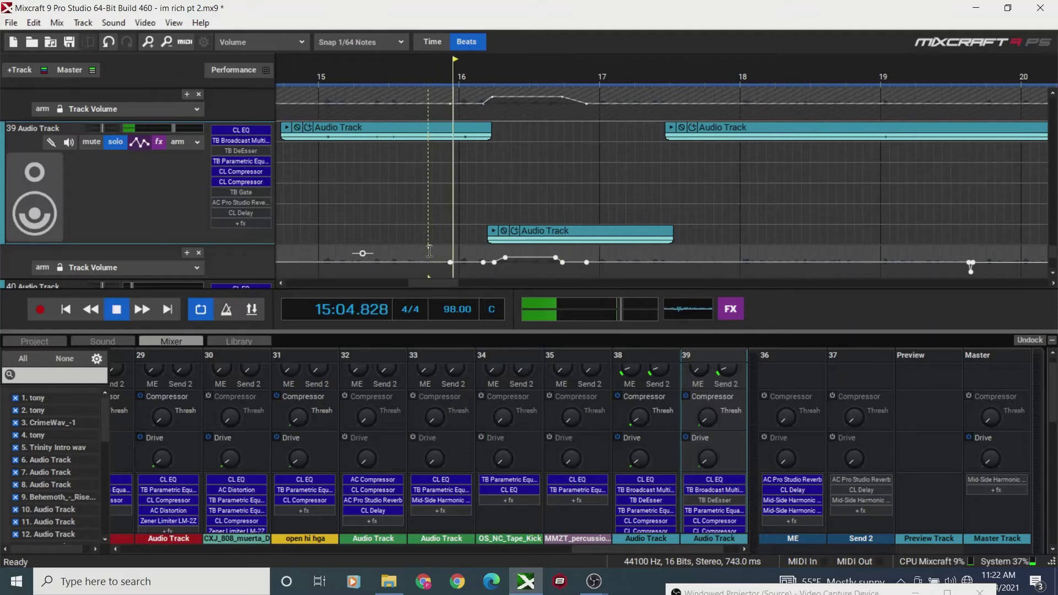
key("space")
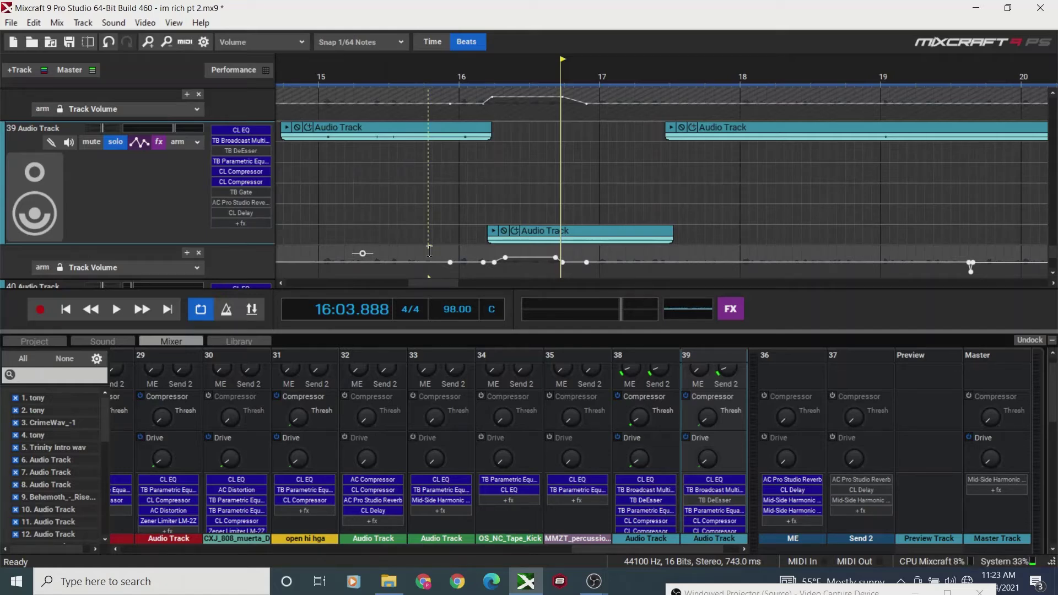
- Open track 39's effect list, bring the TB Gate entry into view, and place the window below the vocal clips
left_click(167, 43)
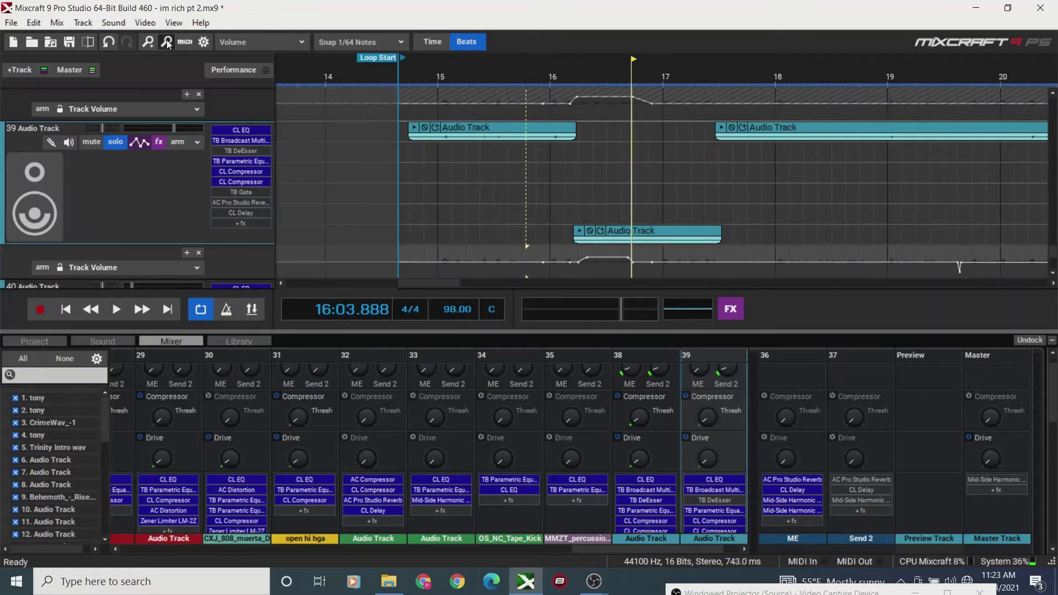
left_click(167, 39)
left_click(167, 40)
left_click(167, 39)
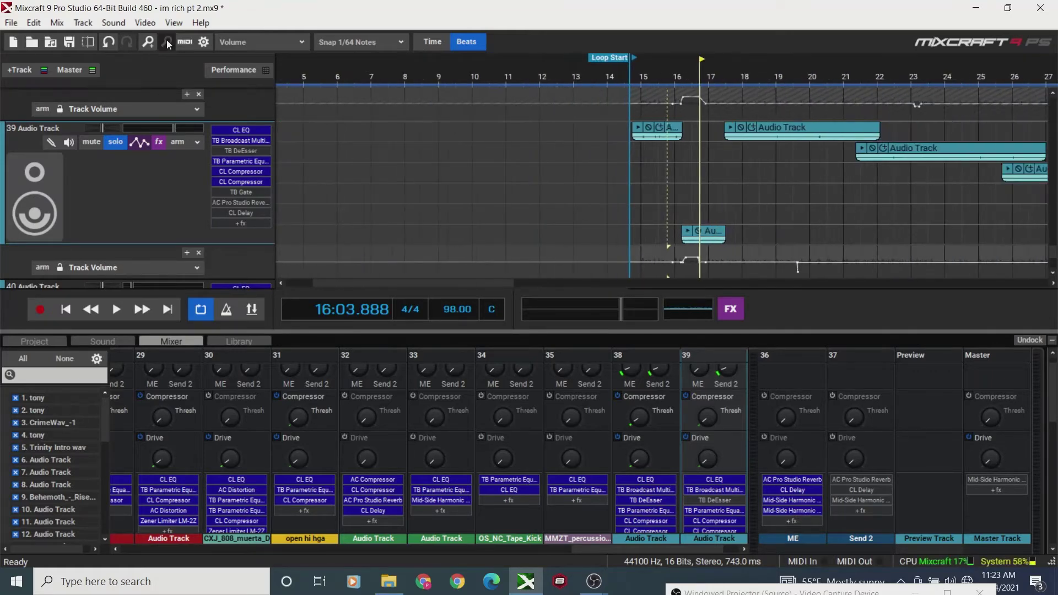
left_click(159, 144)
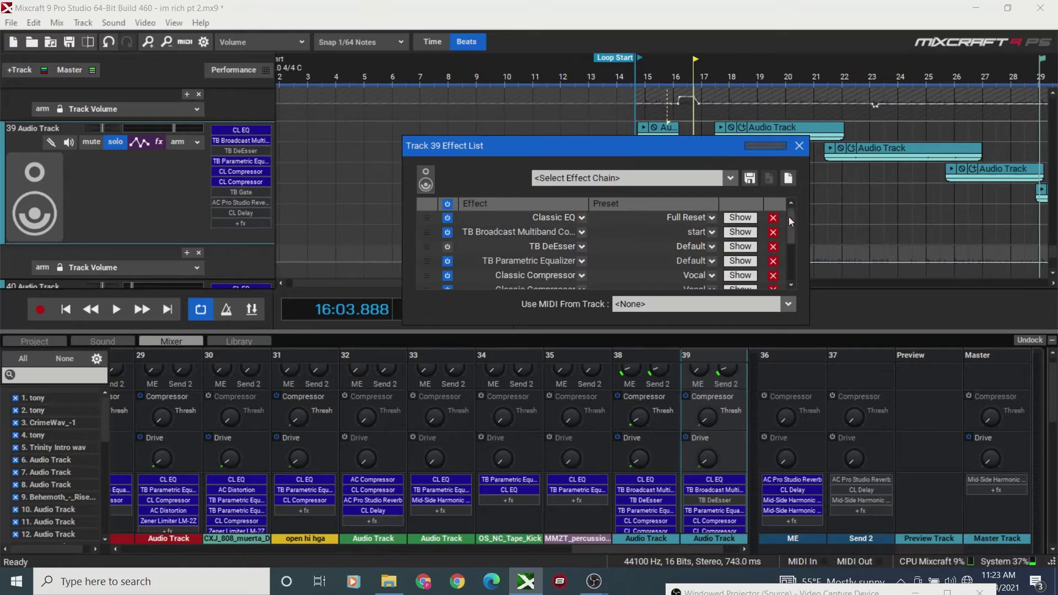
left_click_drag(789, 216, 791, 253)
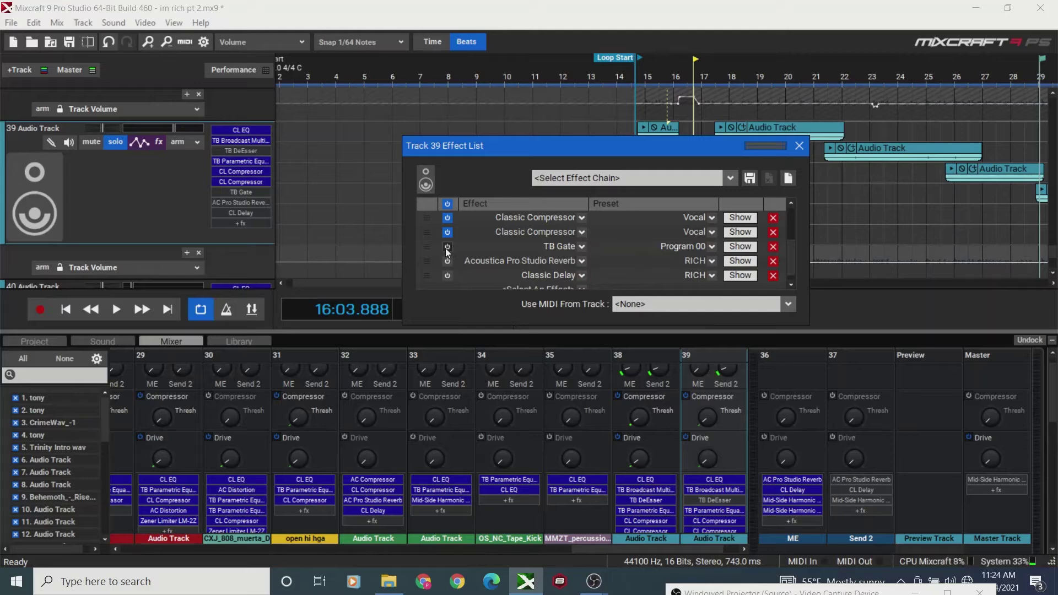
left_click_drag(570, 147, 600, 276)
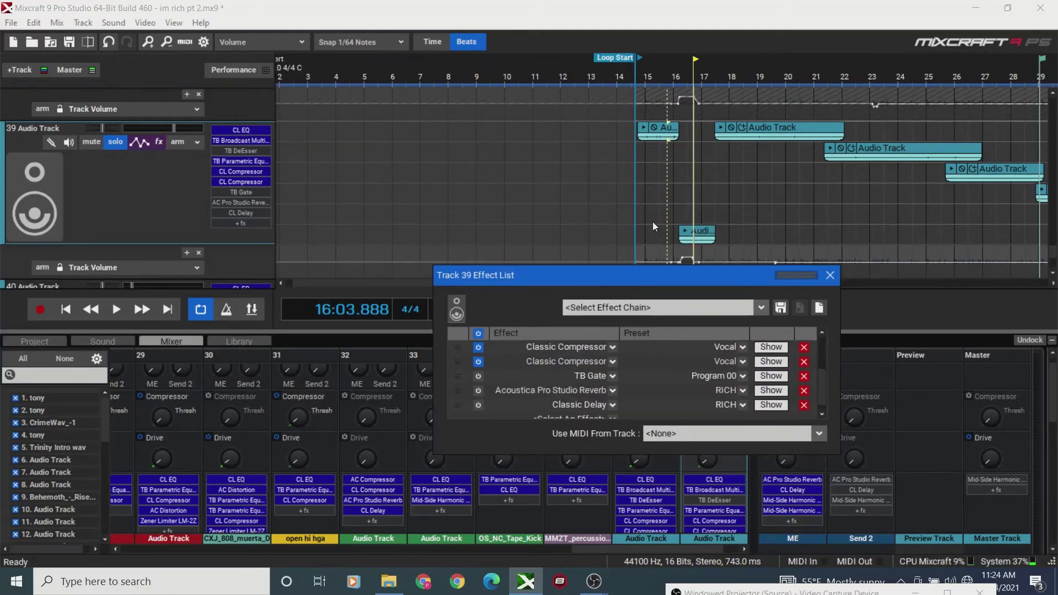
- Play the vocal from about bar 15 with the gate off, and stop just after bar 16
left_click(647, 198)
key("space")
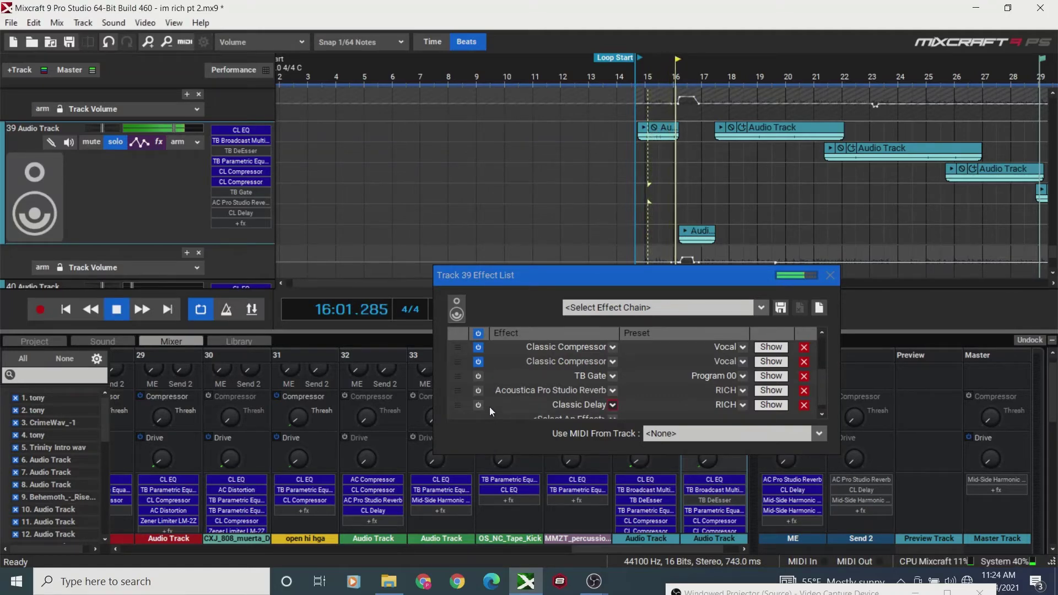
key("space")
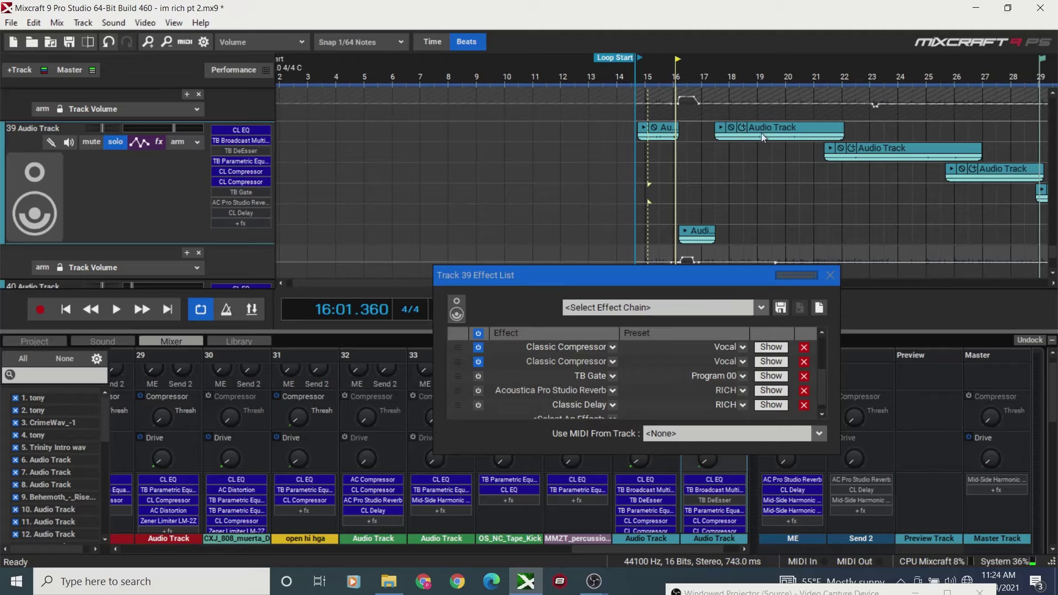
- Enable TB Gate on track 39, open its settings, and play the vocal from about bar 18.8
left_click(752, 158)
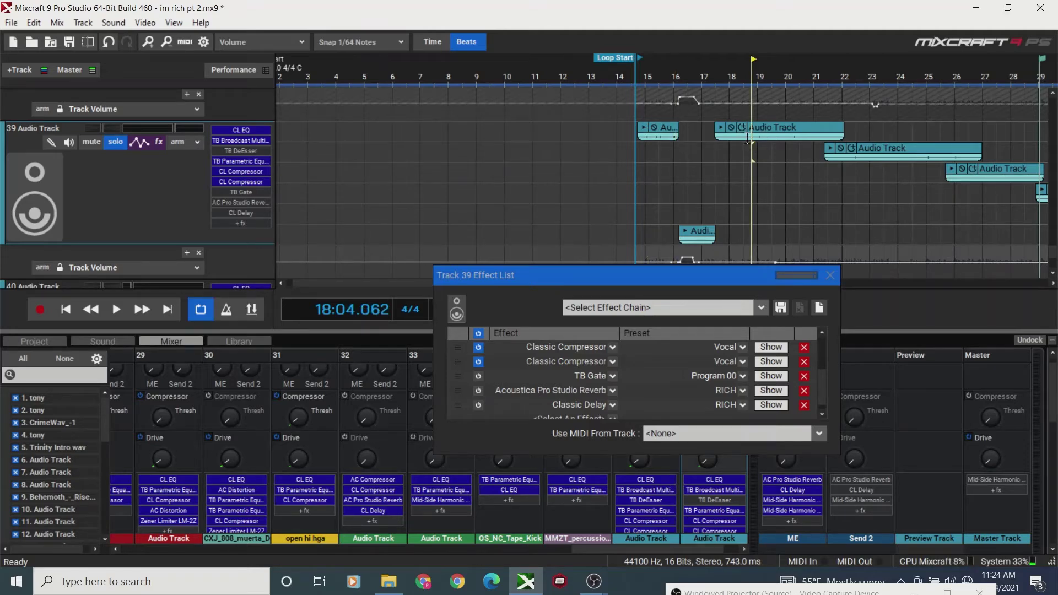
left_click(478, 376)
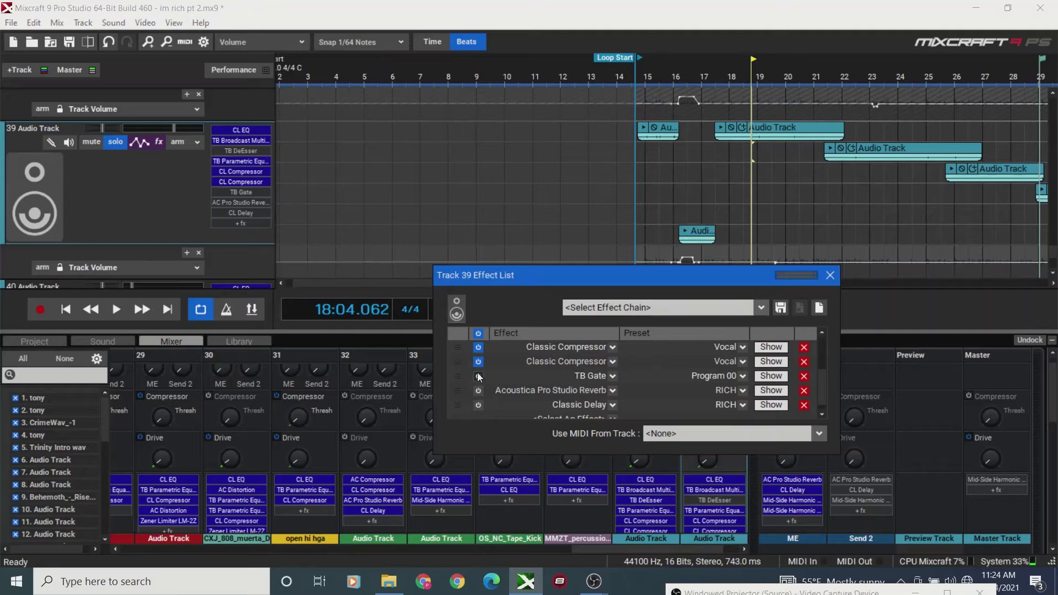
left_click(763, 375)
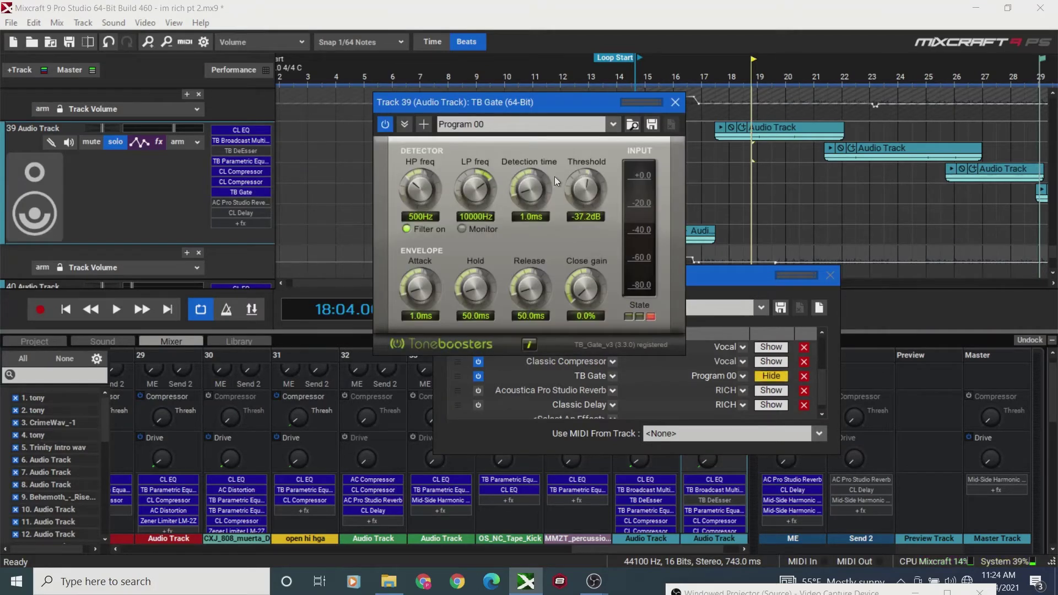
key("space")
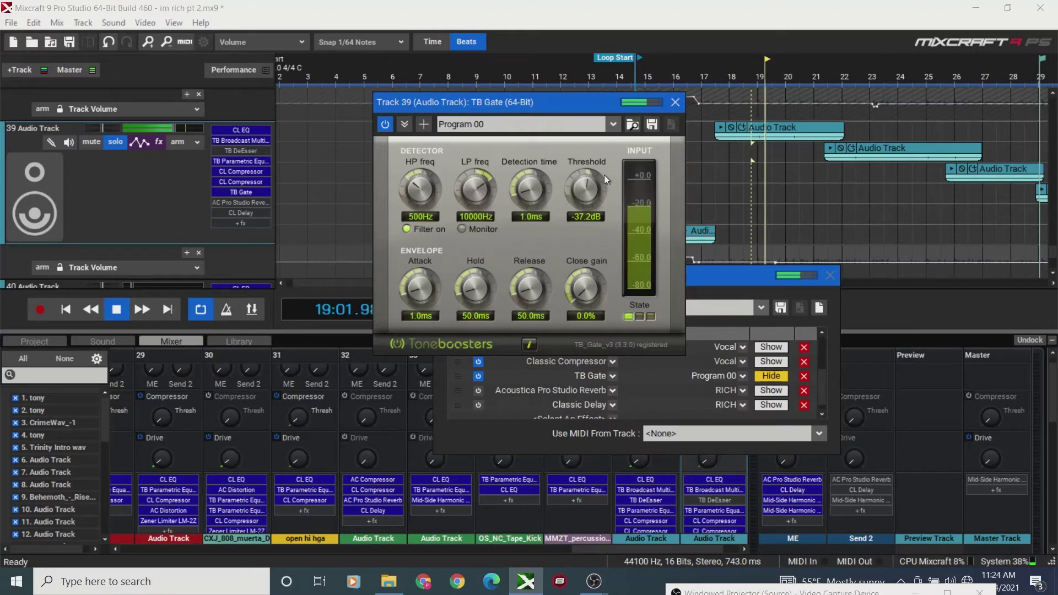
- Try the gate threshold at -80.0 dB and -43.8 dB during playback, toggle the gate's bypass to compare, and stop playback
left_click_drag(587, 183, 594, 328)
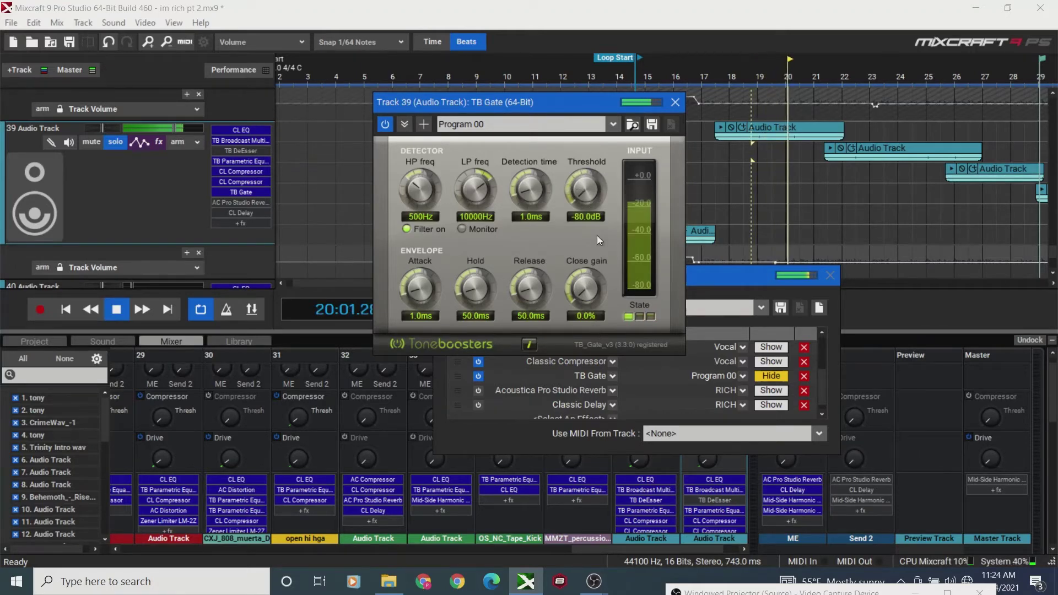
left_click_drag(592, 204, 586, 143)
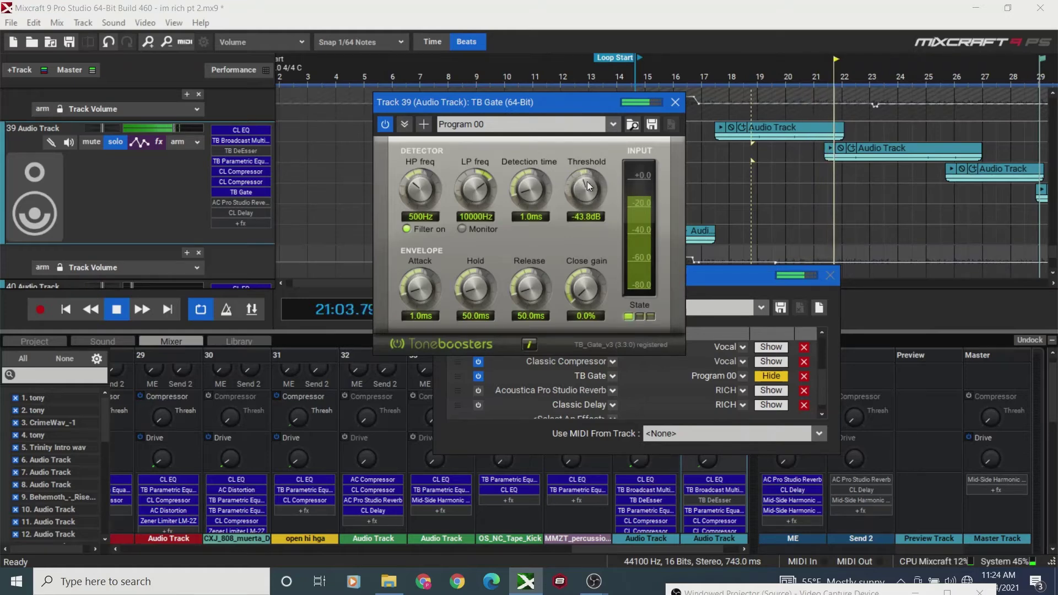
left_click(385, 124)
left_click(385, 124)
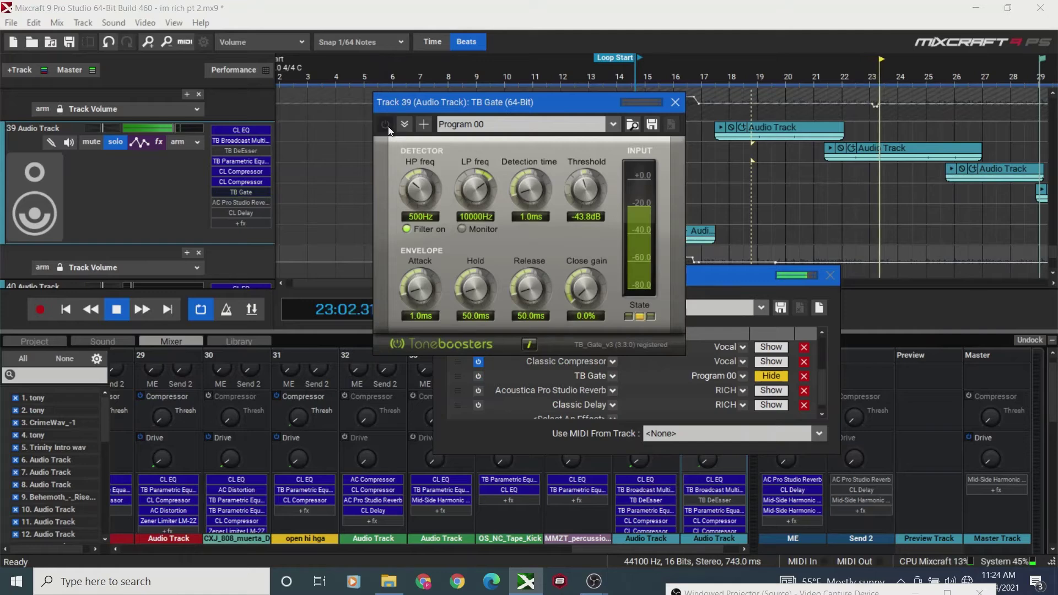
key("space")
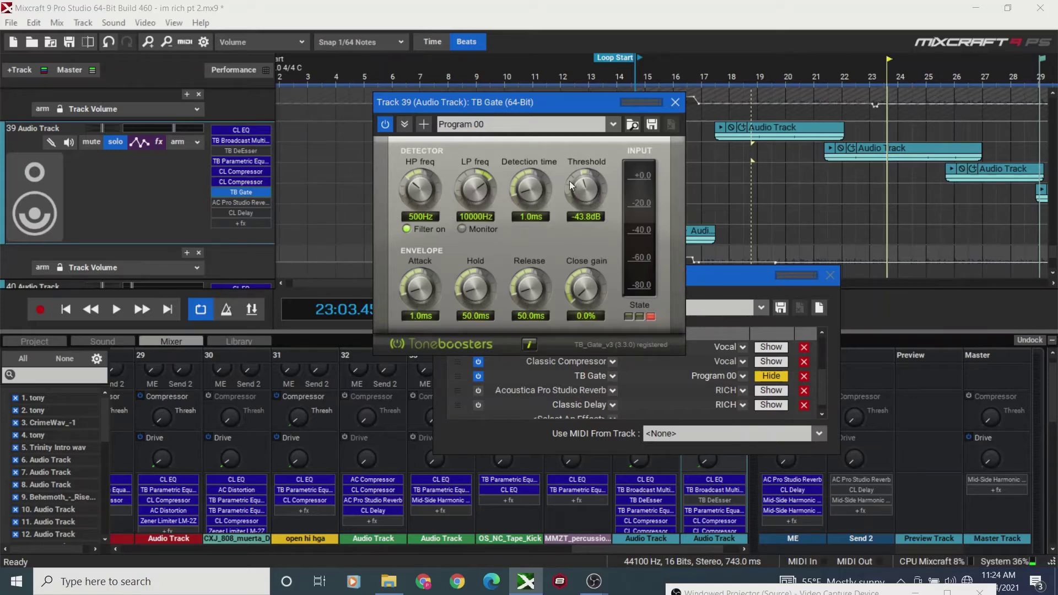
- Raise the gate threshold to about -15.4 dB, then bring it back down to -39.4 dB
left_click_drag(570, 180, 572, 77)
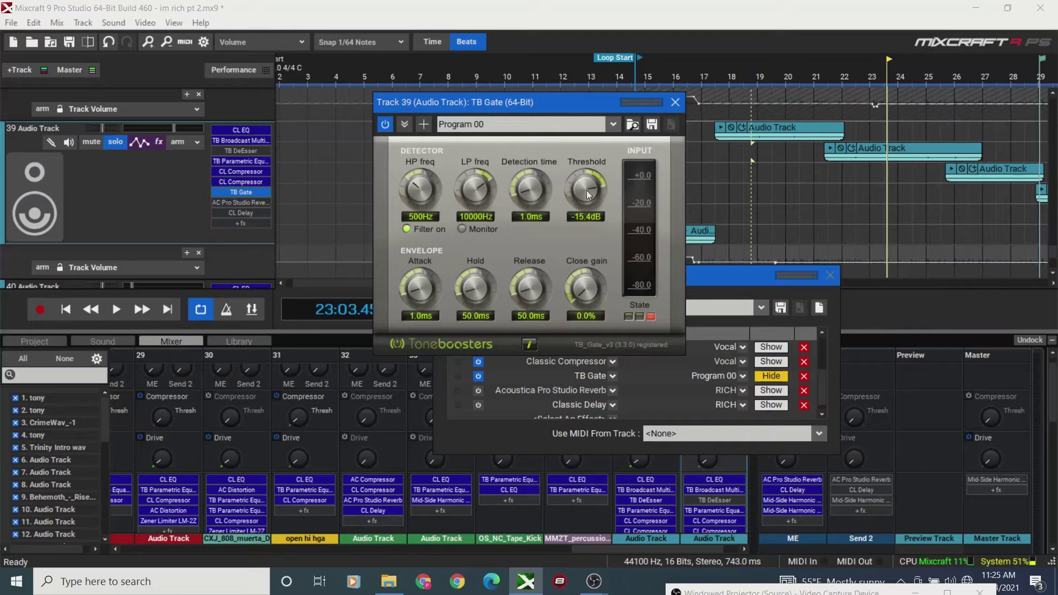
scroll(588, 200, "down", 1)
mouse_move(585, 193)
left_mouse_down()
mouse_move(586, 137)
mouse_move(590, 194)
left_mouse_up()
left_click_drag(596, 243, 598, 290)
left_click_drag(576, 180, 689, 206)
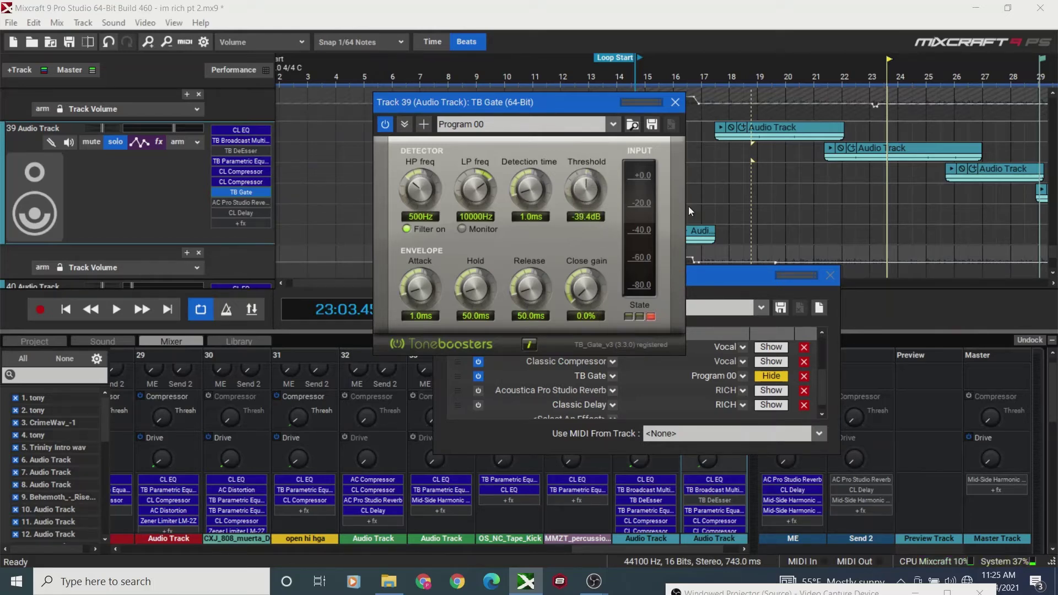
- Play the vocal from about bar 18 while raising the gate threshold to 0.0 dB, then stop after bar 21
left_click(729, 177)
key("space")
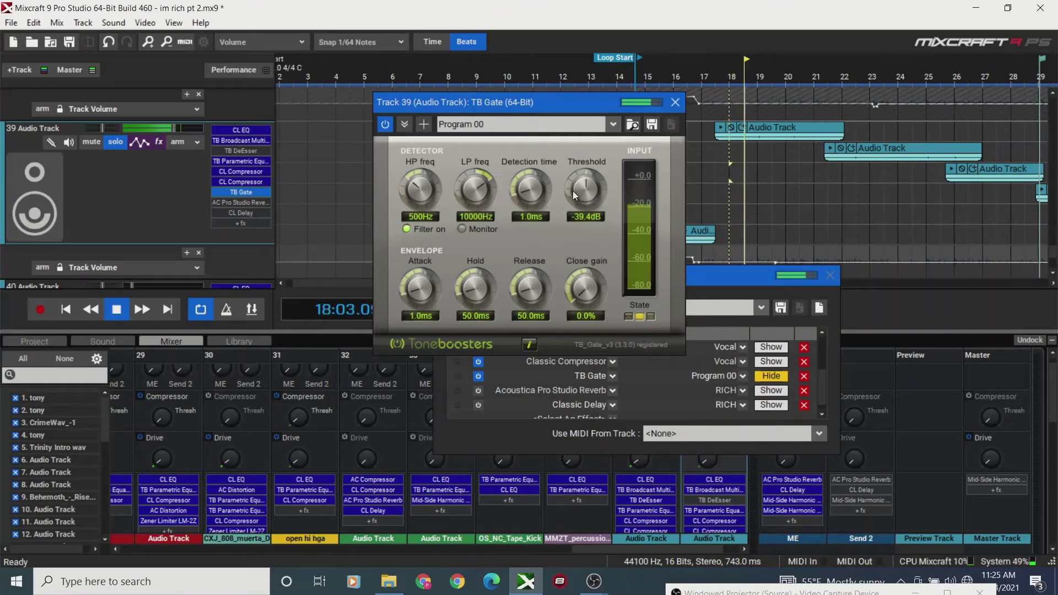
left_click_drag(573, 190, 580, 114)
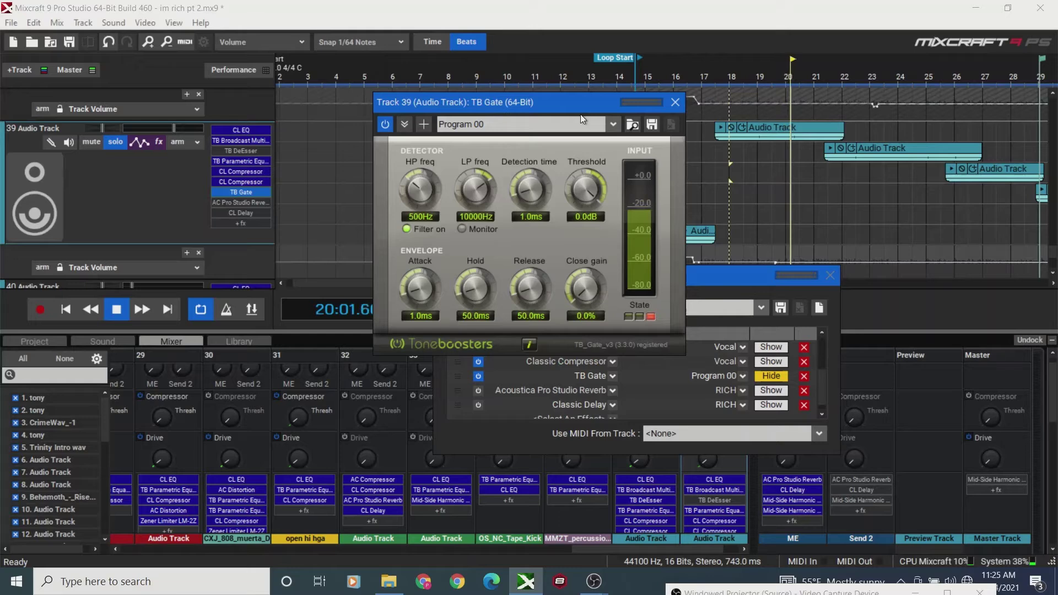
left_click(117, 311)
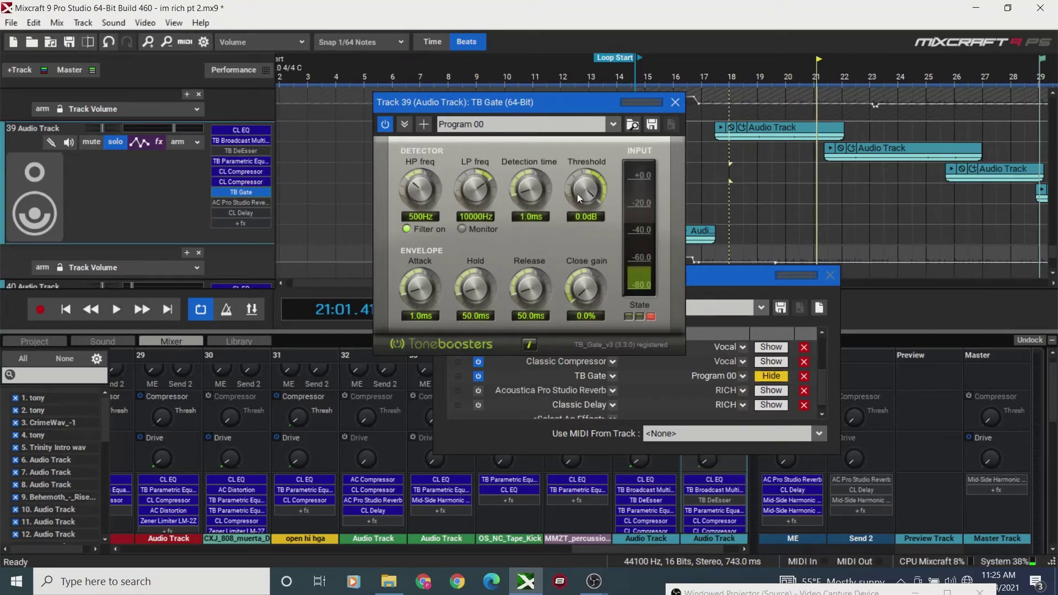
- Lower the gate threshold to -42.4 dB, fine-tune it to -43.8 dB during playback, then stop and close the gate's settings
left_click_drag(576, 193, 622, 382)
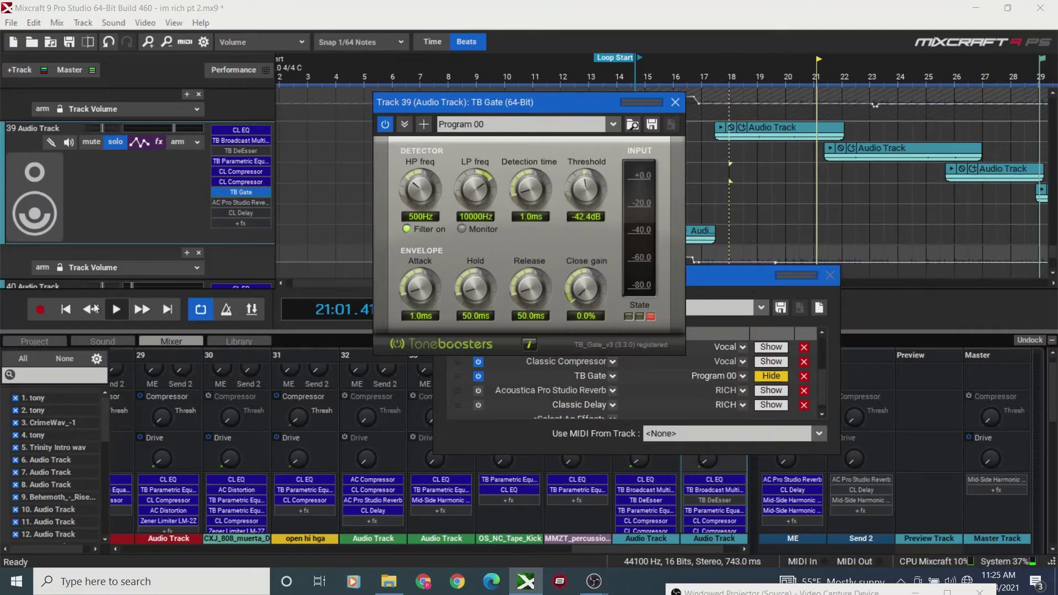
left_click(116, 309)
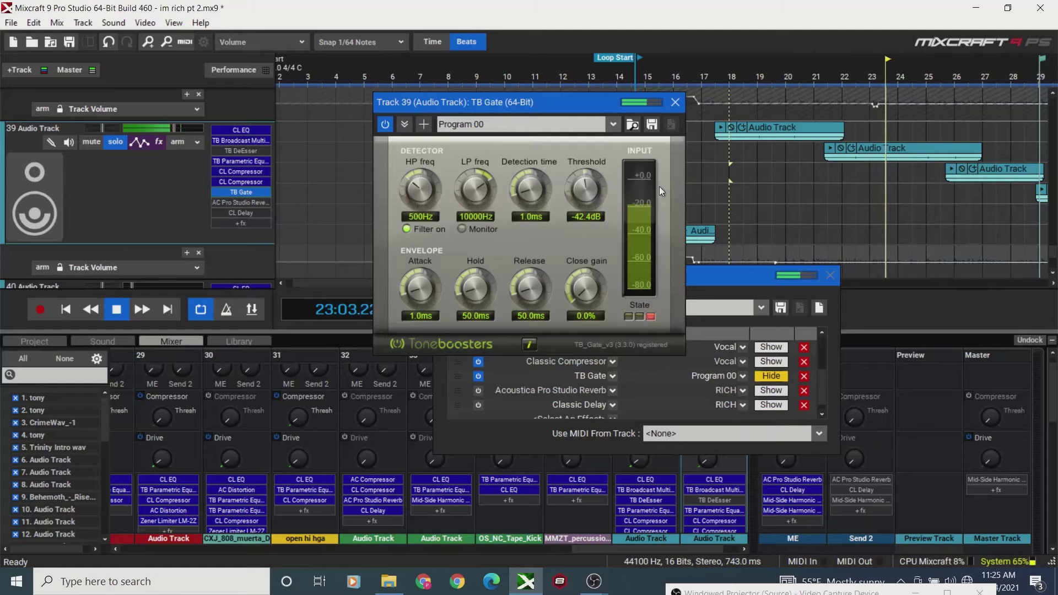
scroll(592, 192, "down", 2)
scroll(592, 193, "down", 1)
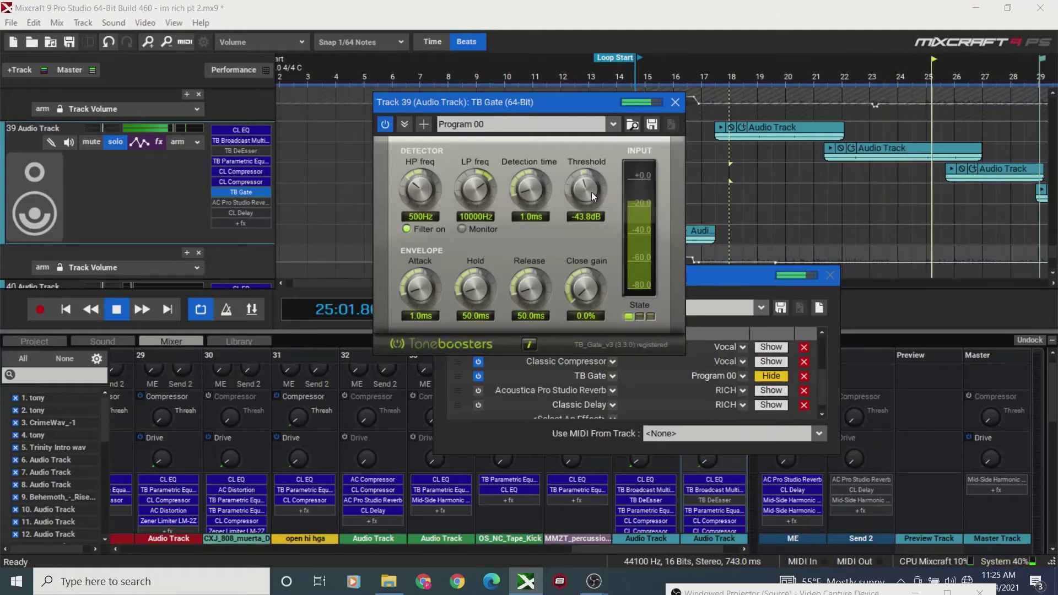
left_click(126, 312)
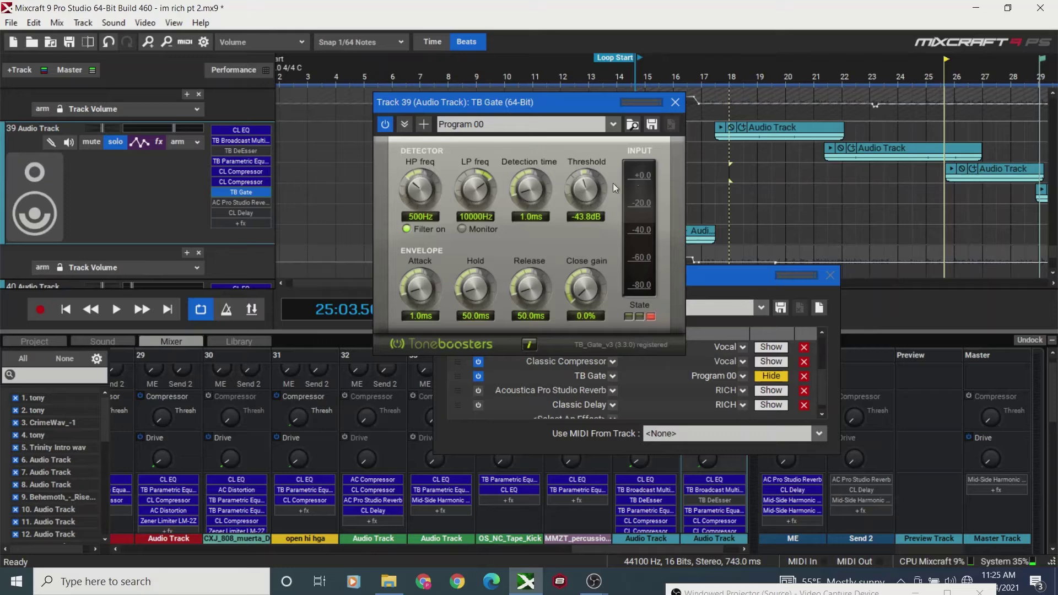
left_click(675, 102)
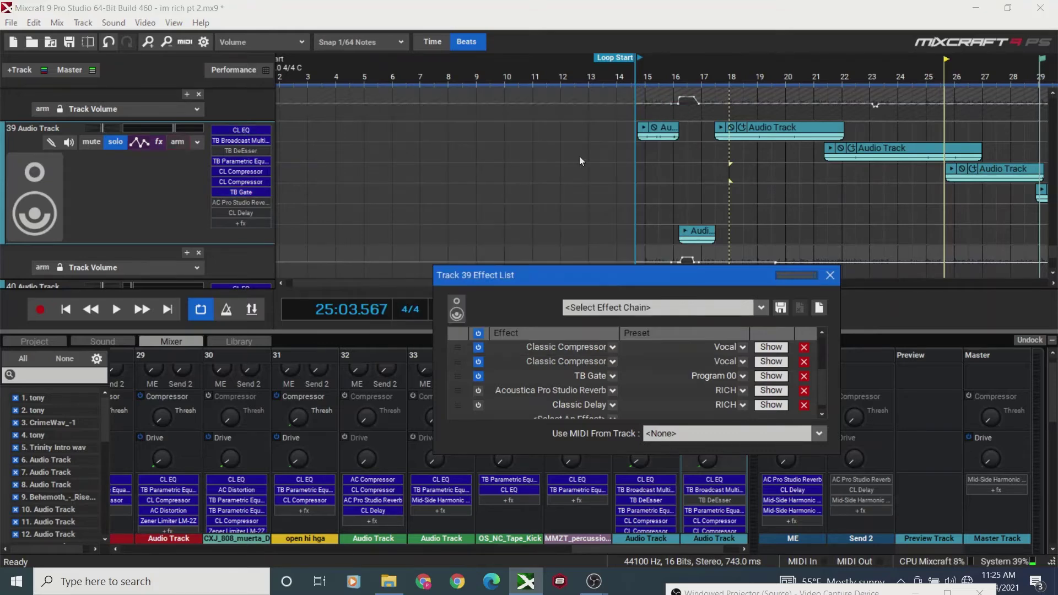
- Play from about bar 16.7 and turn off solo on track 39 to hear the gated vocal in the mix
left_click(695, 198)
key("space")
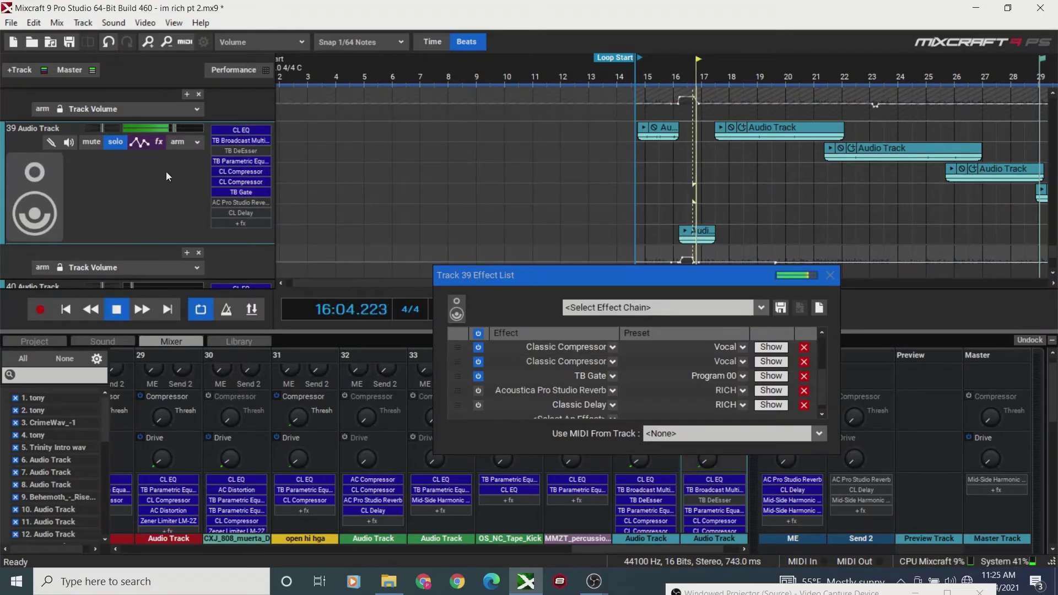
left_click(117, 146)
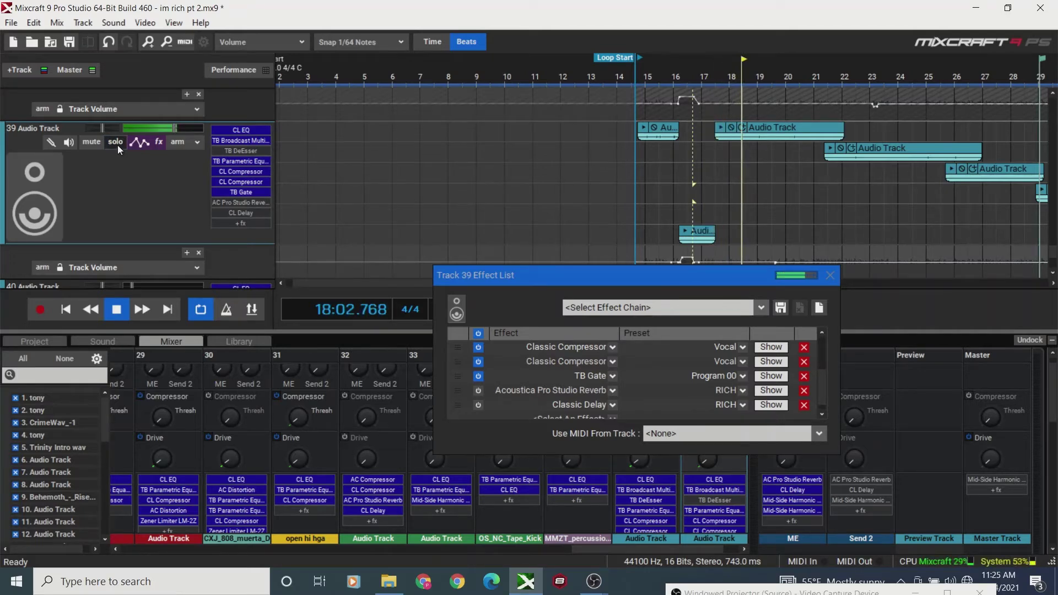
- Bypass and re-enable TB Gate in track 39's effect list during playback to compare the vocal, then stop around bar 22
left_click(159, 142)
left_click(159, 143)
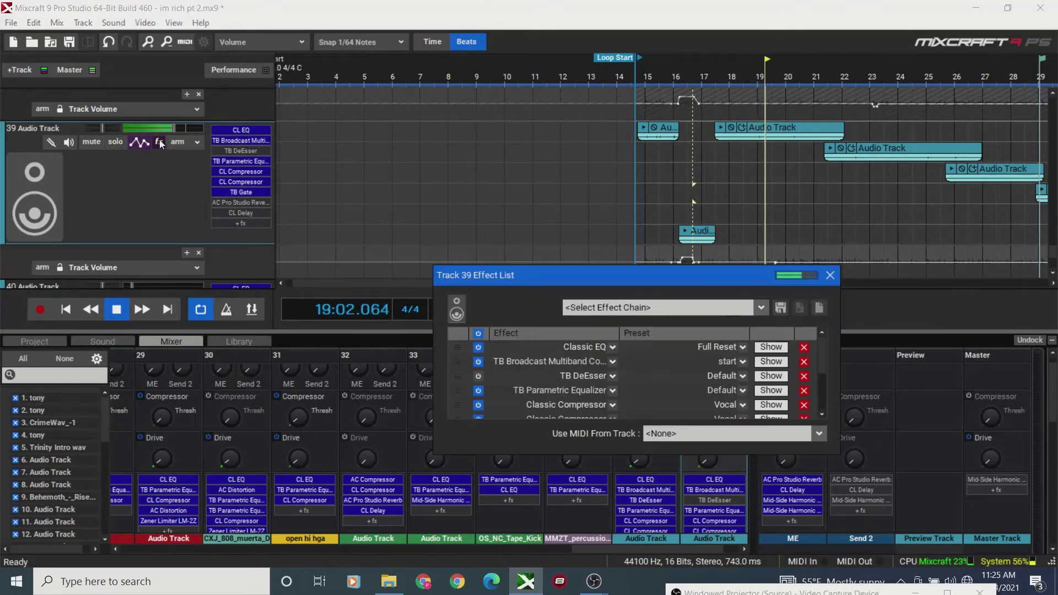
left_click_drag(818, 352, 825, 408)
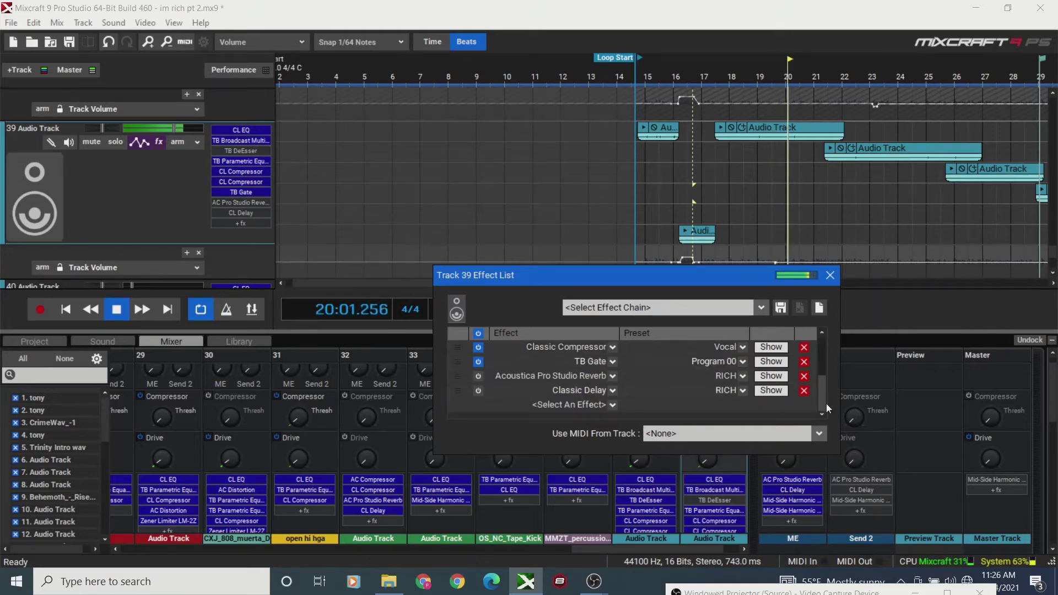
left_click(478, 362)
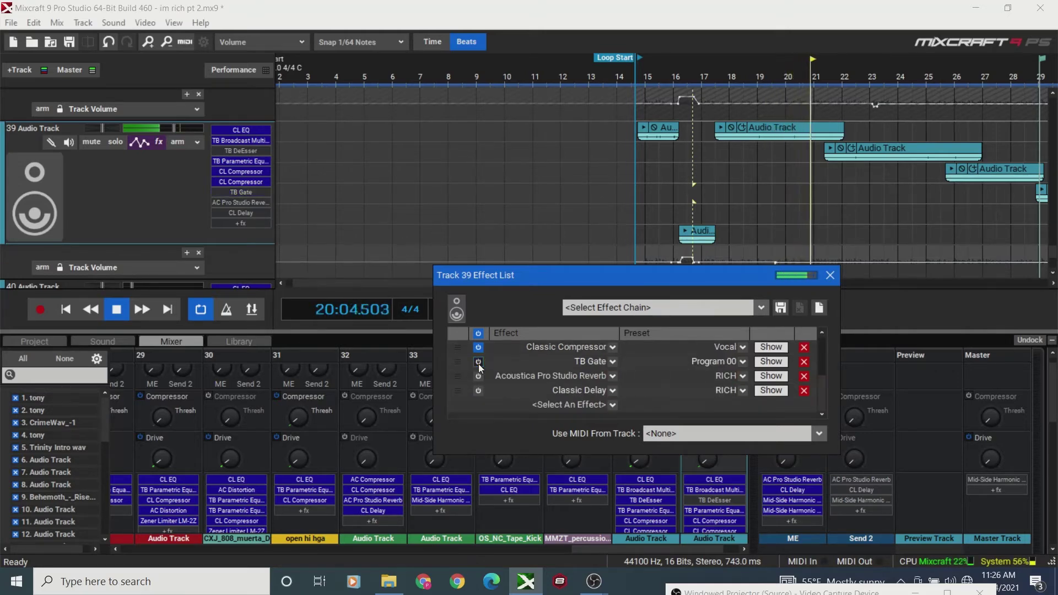
left_click(478, 362)
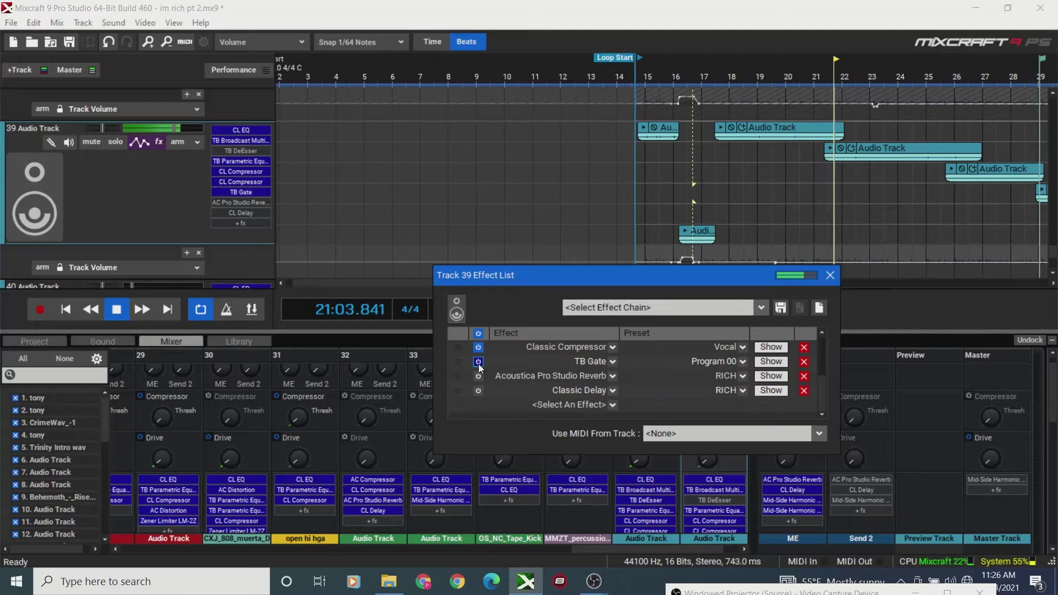
key("space")
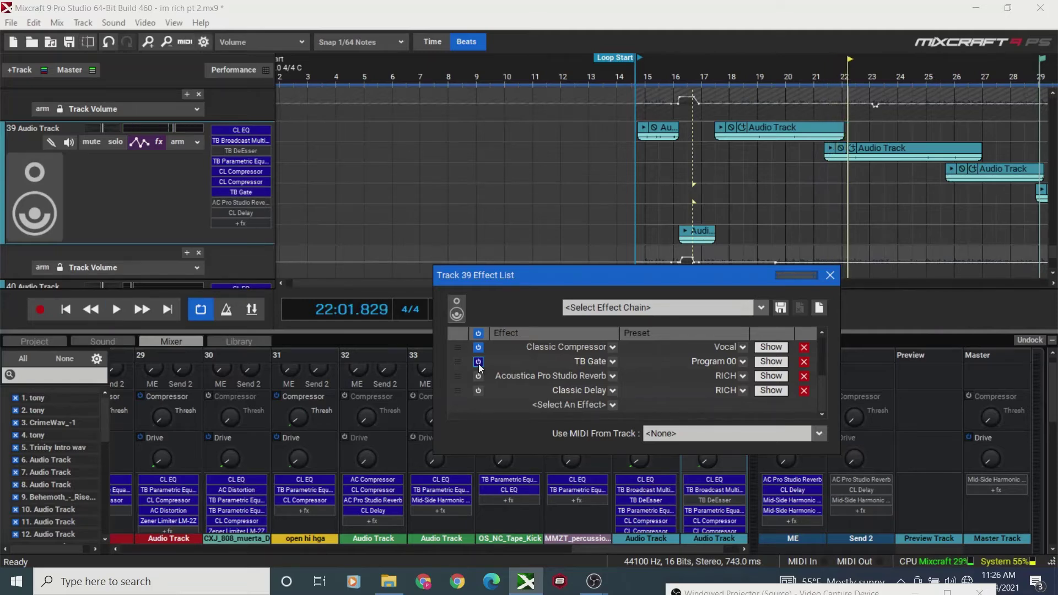
- Play from just after bar 15, bypassing and re-enabling TB Gate to compare the vocal, then stop before bar 18
left_click(694, 193)
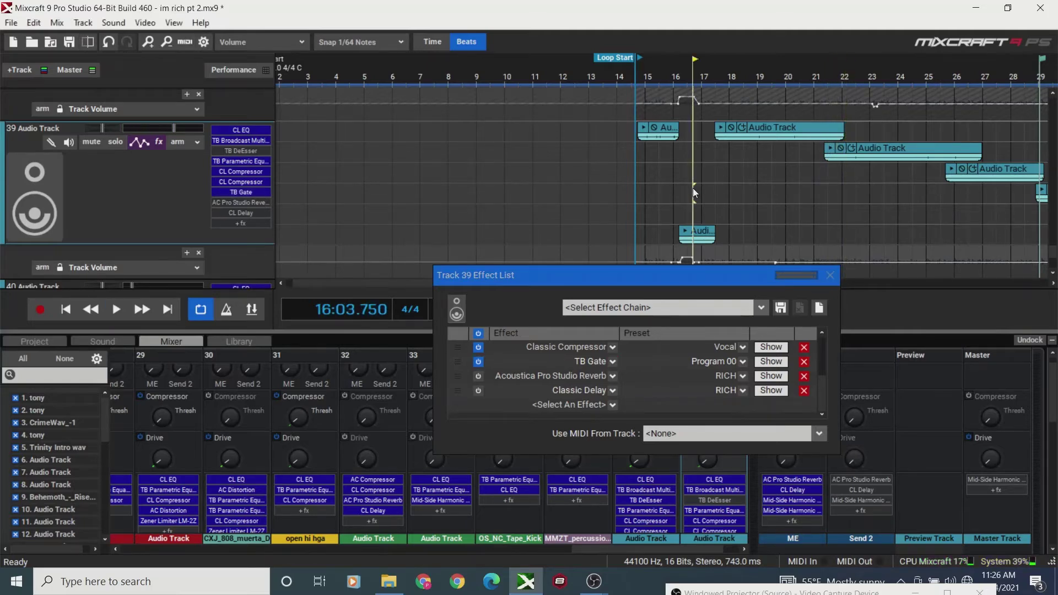
left_click(148, 42)
left_click(148, 42)
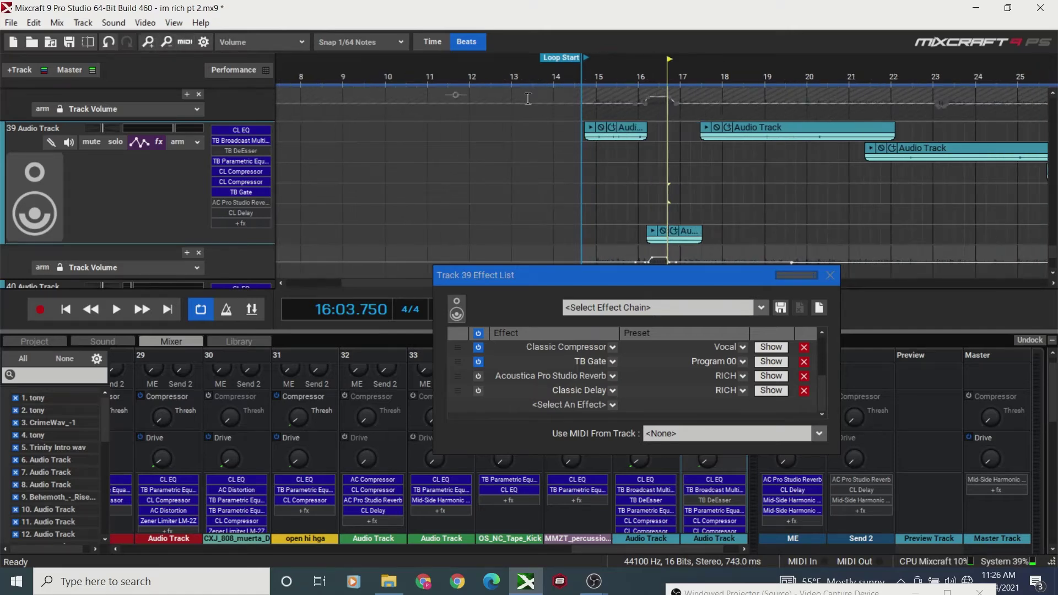
left_click(607, 181)
left_click(601, 186)
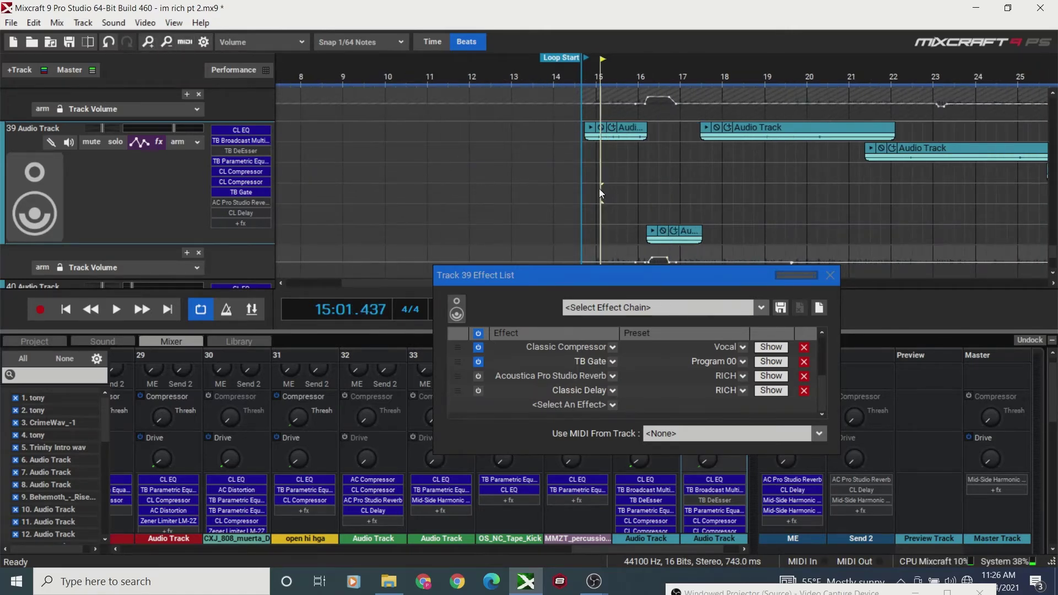
left_click(150, 48)
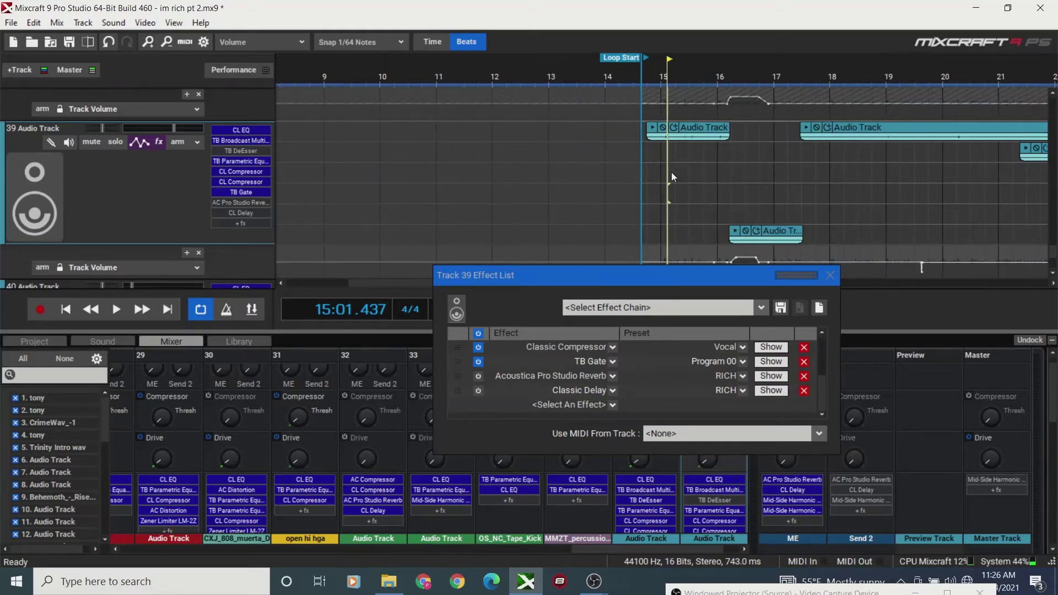
key("space")
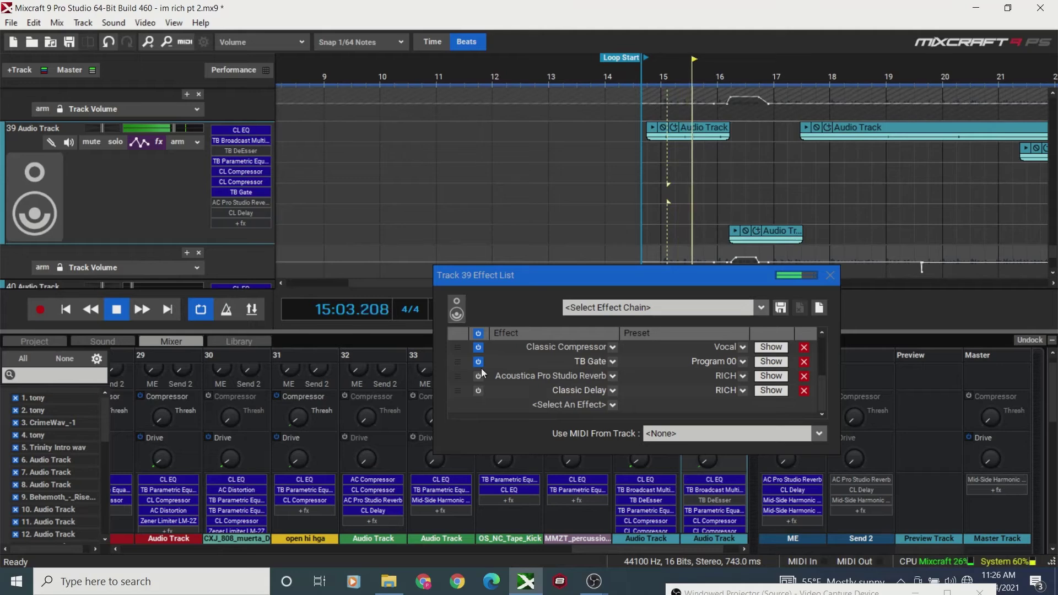
left_click(478, 362)
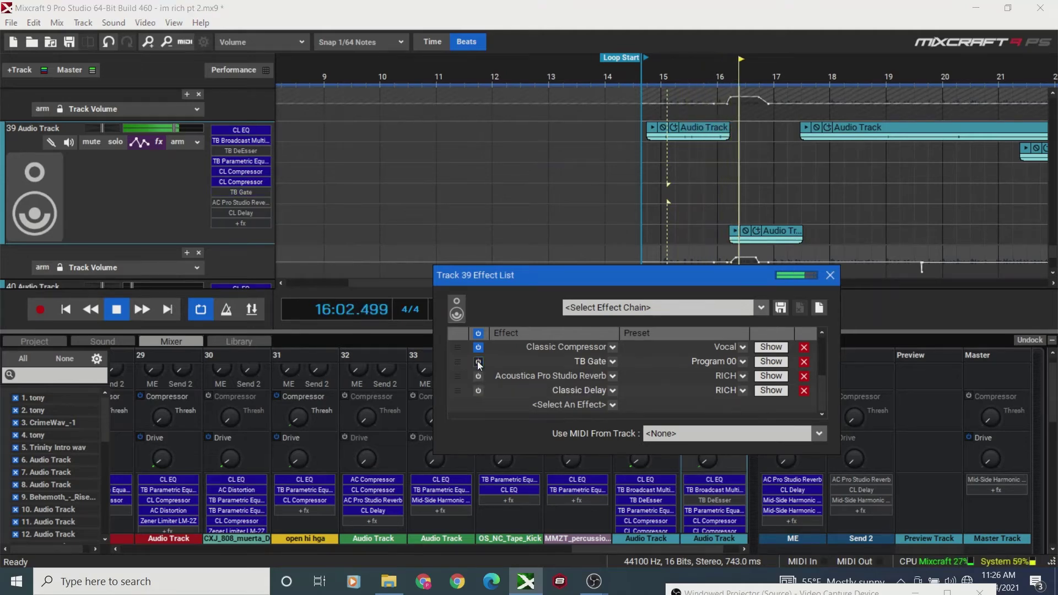
left_click(478, 361)
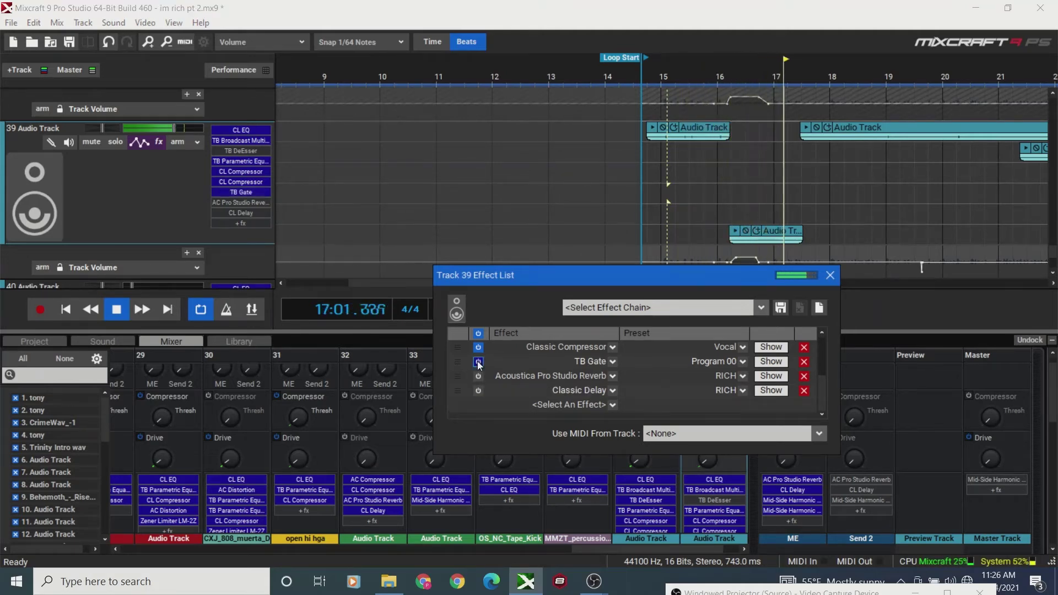
key("space")
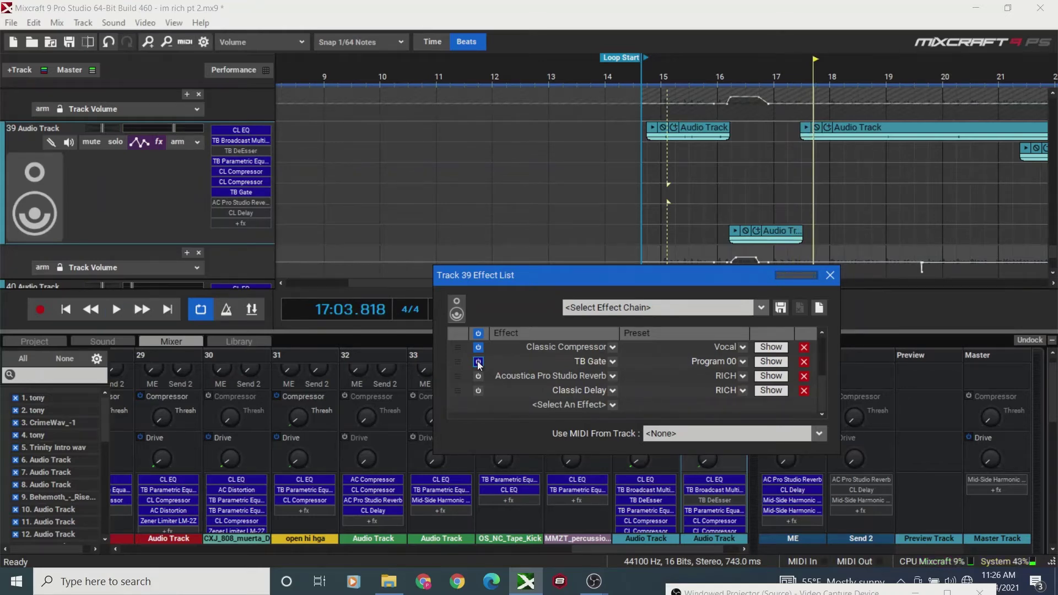
- Review the TB Gate settings, then close them along with track 39's effect list
left_click(767, 363)
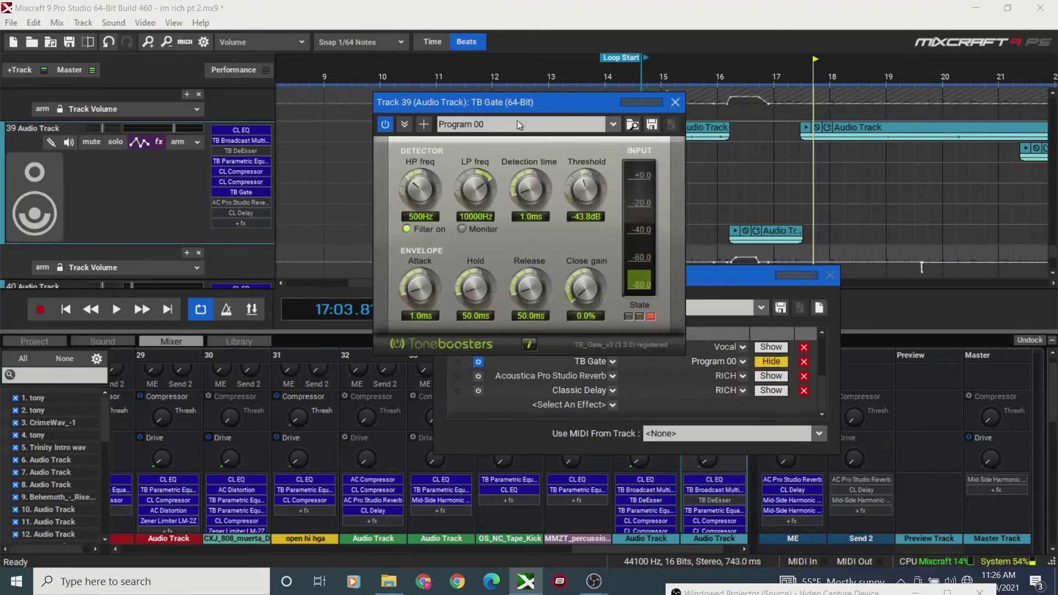
left_click(675, 102)
left_click(829, 275)
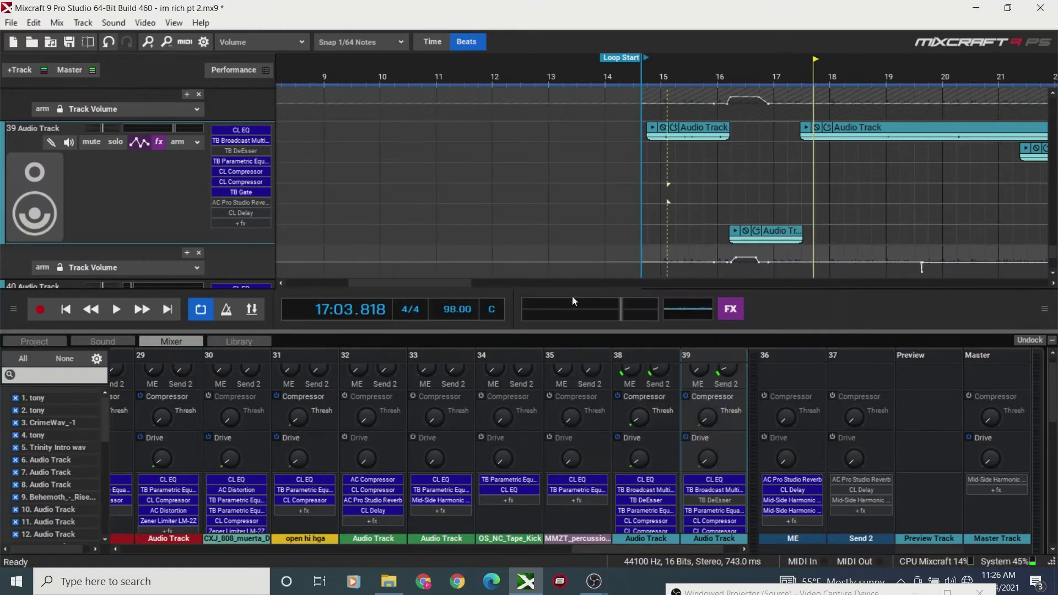
- Play the gated vocal in the mix from just before bar 16 and stop before bar 17
left_click_drag(391, 283, 423, 282)
left_click(512, 187)
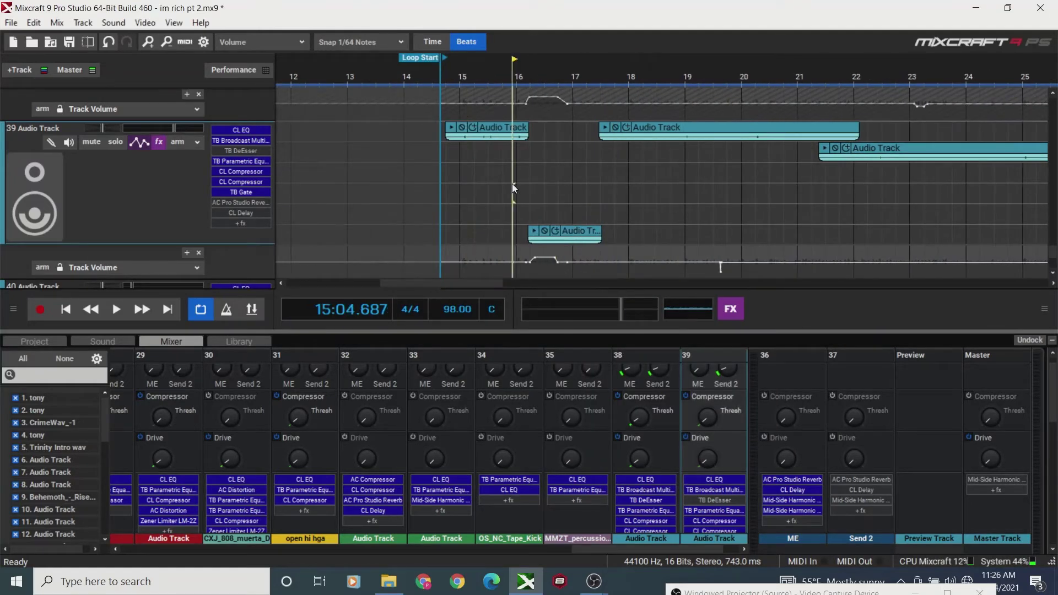
key("space")
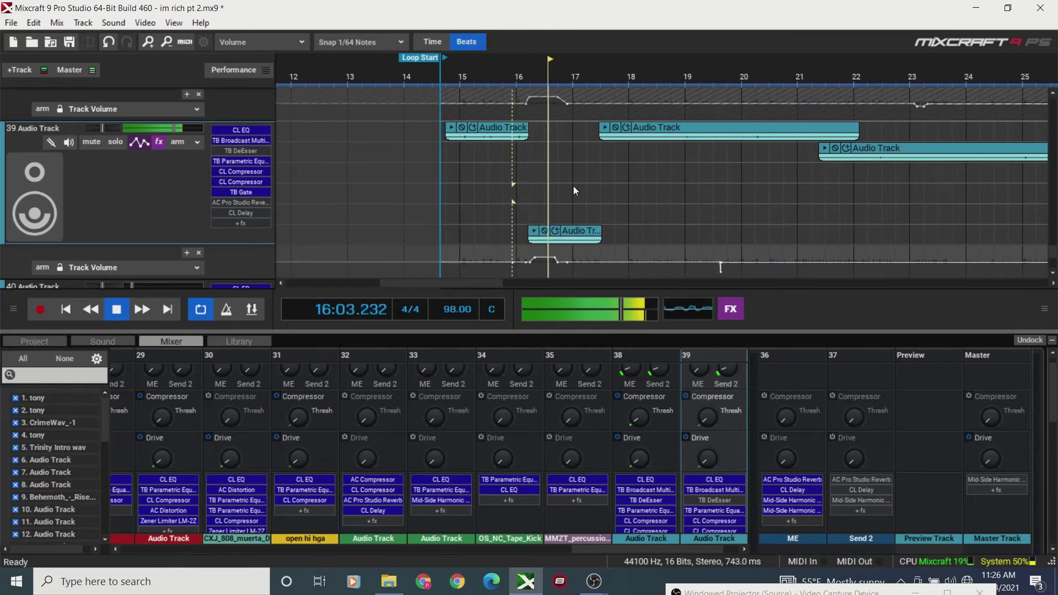
key("space")
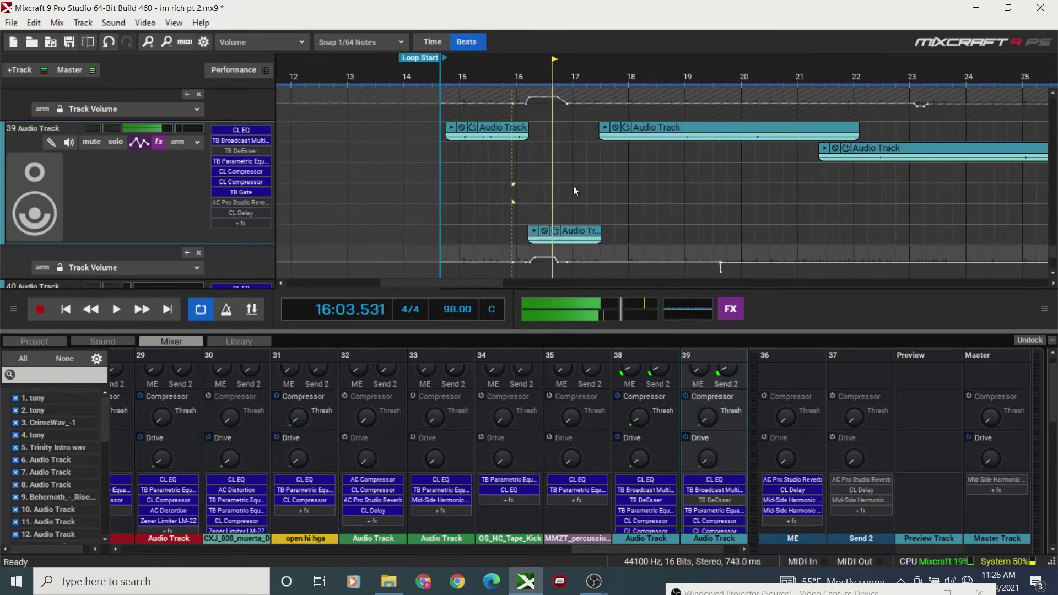
- Enable Acoustica Pro Studio Reverb in track 39's effect list and open its settings
left_click(159, 142)
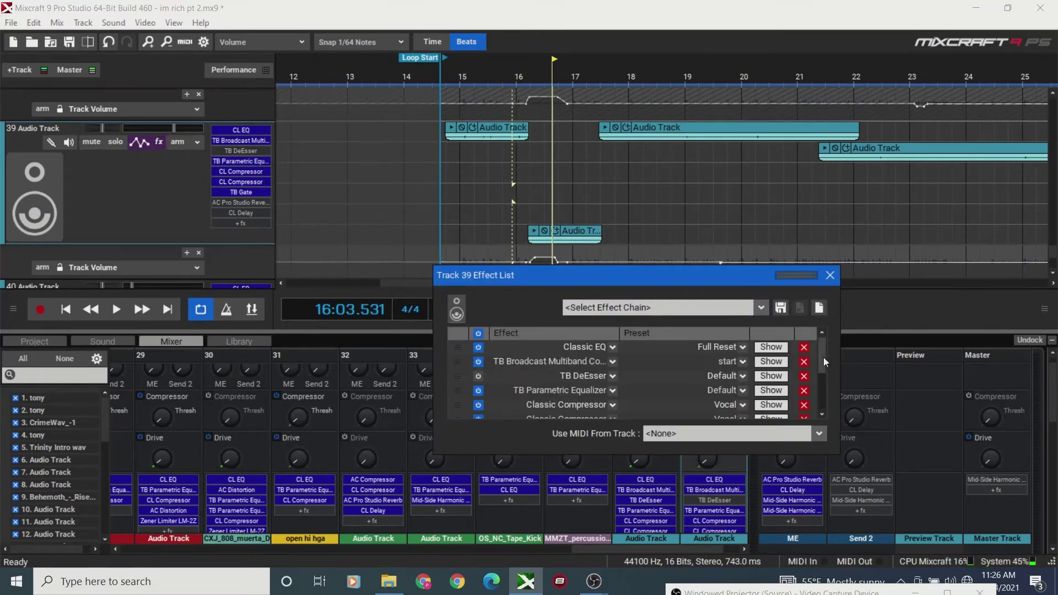
left_click_drag(823, 357, 823, 391)
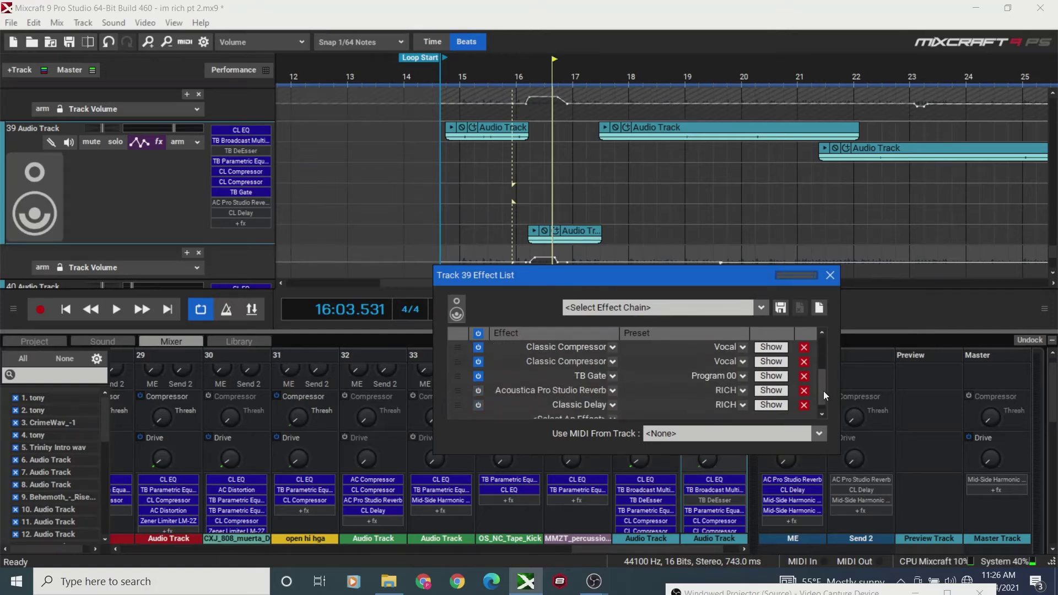
left_click(479, 390)
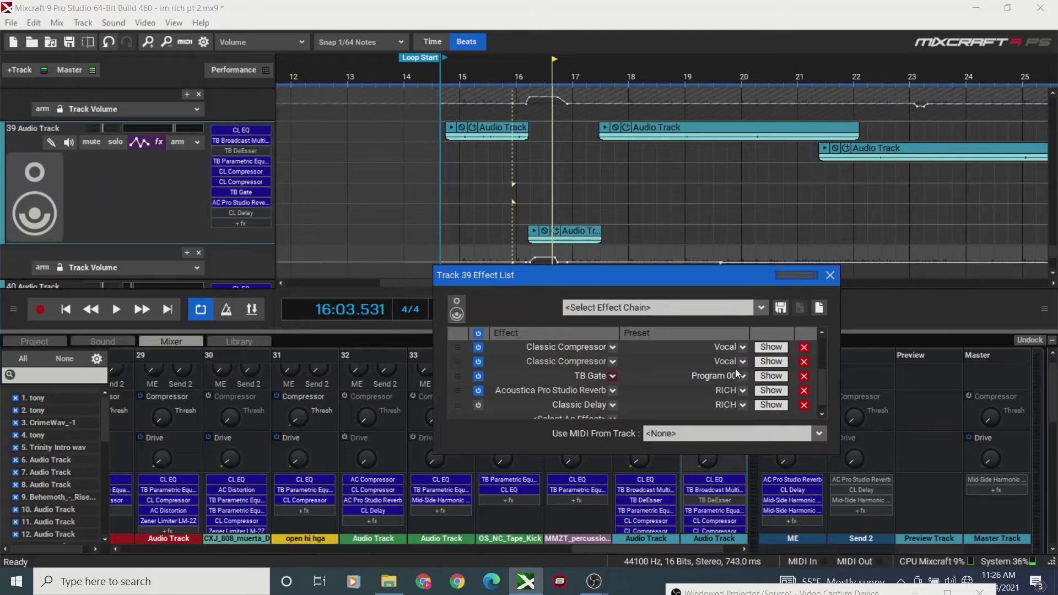
left_click(770, 390)
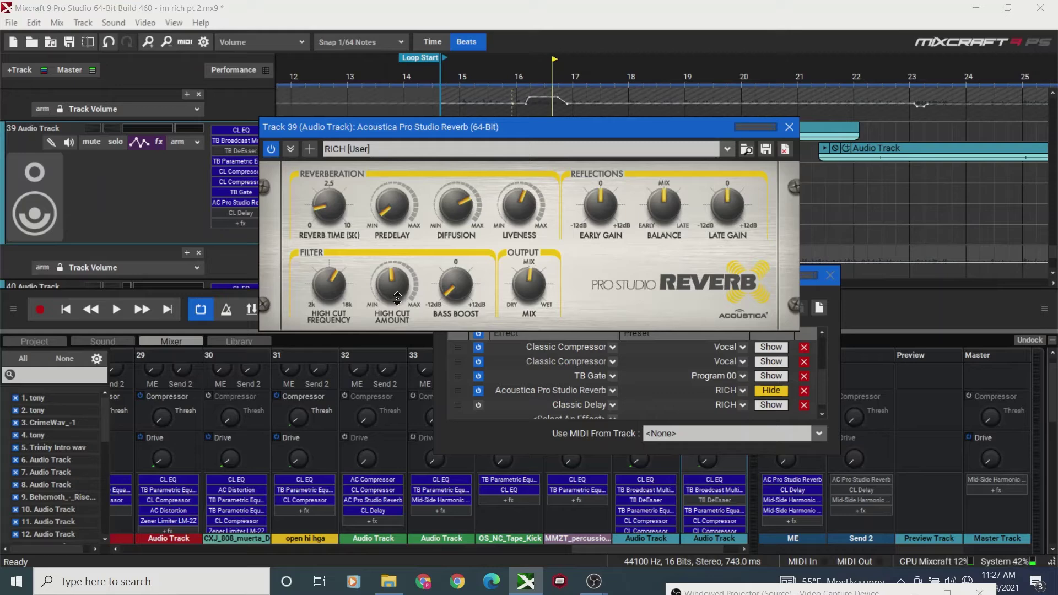
- Raise the reverb's high cut amount slightly and lower its high cut frequency
scroll(333, 297, "down", 3)
scroll(334, 297, "down", 1)
left_click_drag(335, 298, 345, 374)
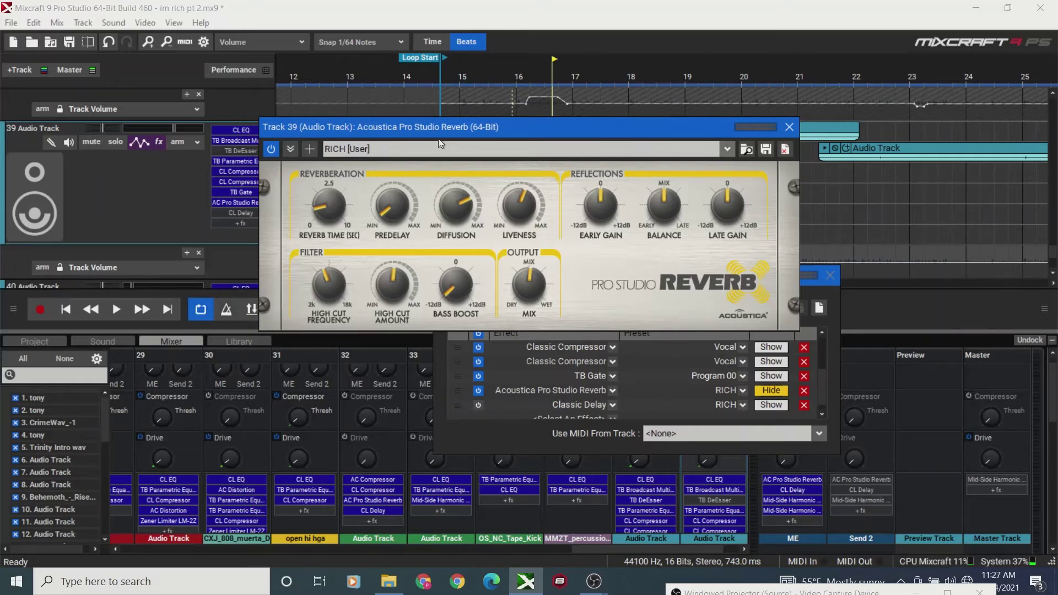
- Play from about bar 17.5 while raising the reverb time slightly, then stop near bar 21
left_click_drag(432, 130, 468, 220)
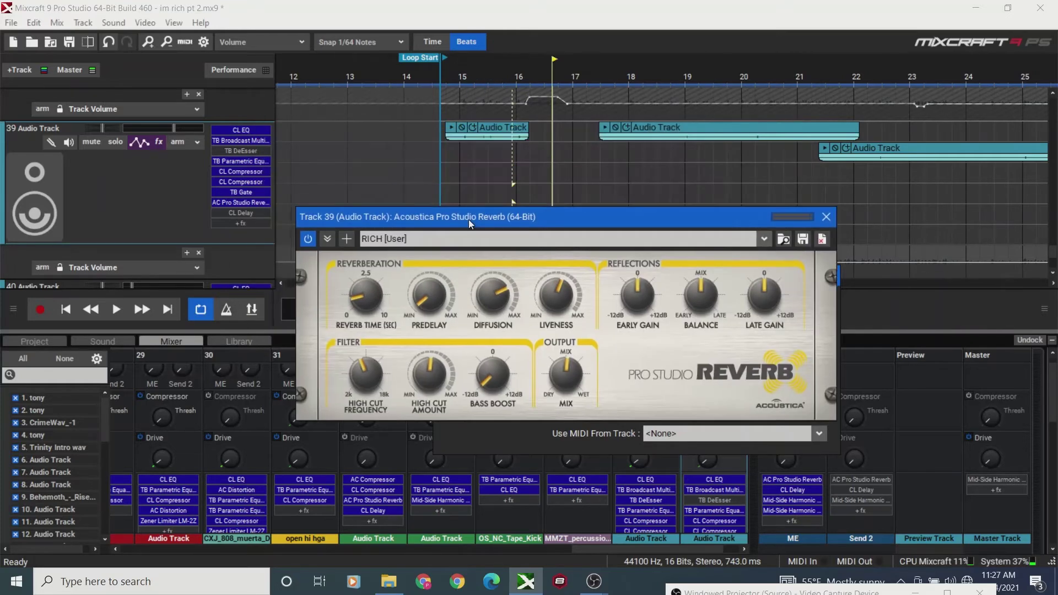
left_click(603, 161)
key("space")
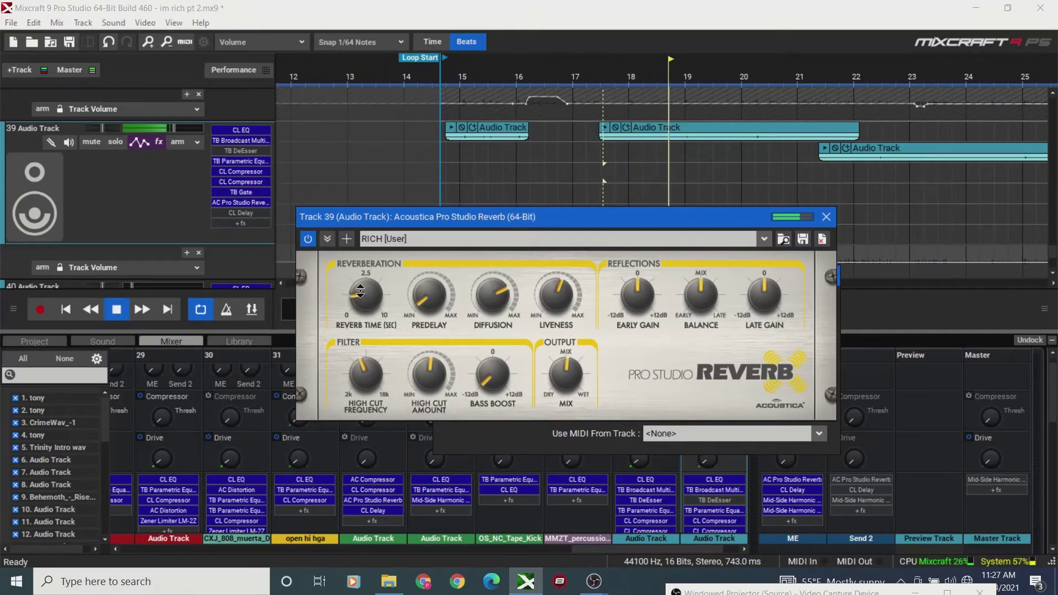
left_click_drag(360, 291, 360, 279)
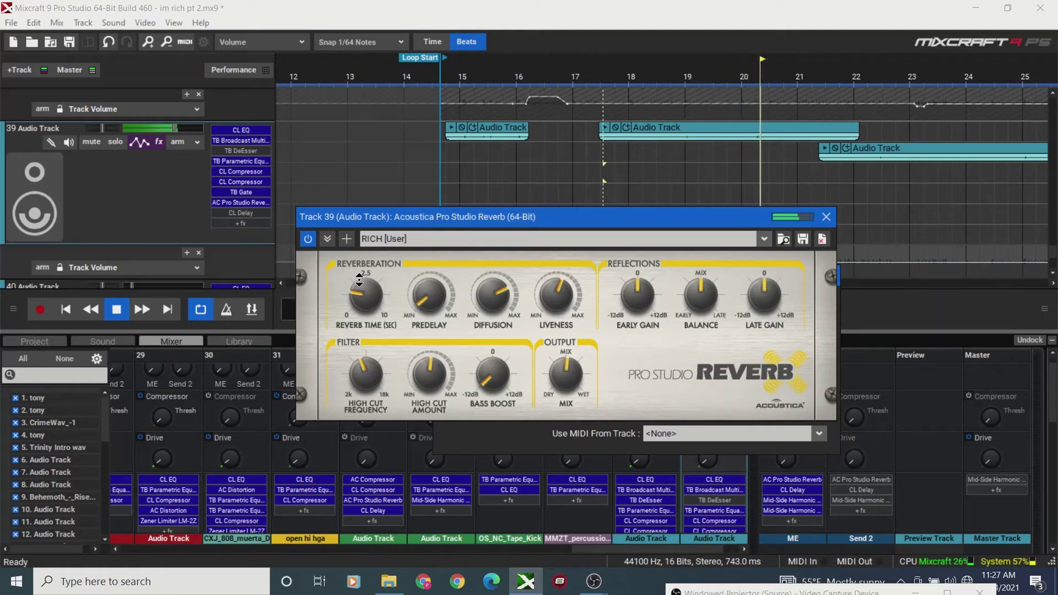
left_click(120, 313)
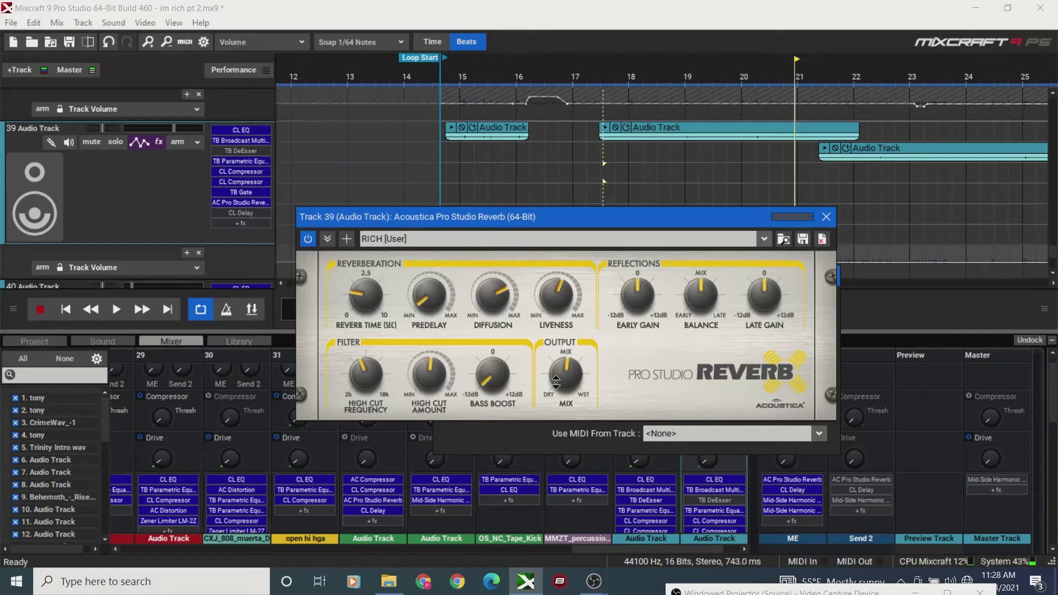
- Turn the reverb's output mix further toward wet, then audition the vocal from about bar 17.5 to bar 19.5
left_click_drag(562, 378, 565, 333)
left_click_drag(571, 379, 562, 375)
left_click_drag(574, 374, 571, 379)
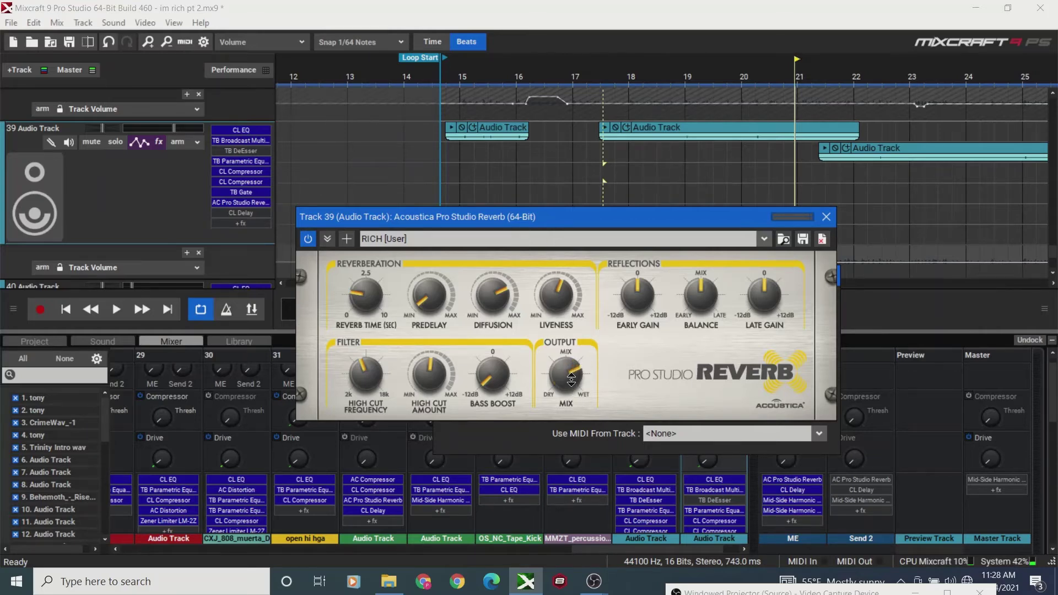
left_click(600, 170)
key("space")
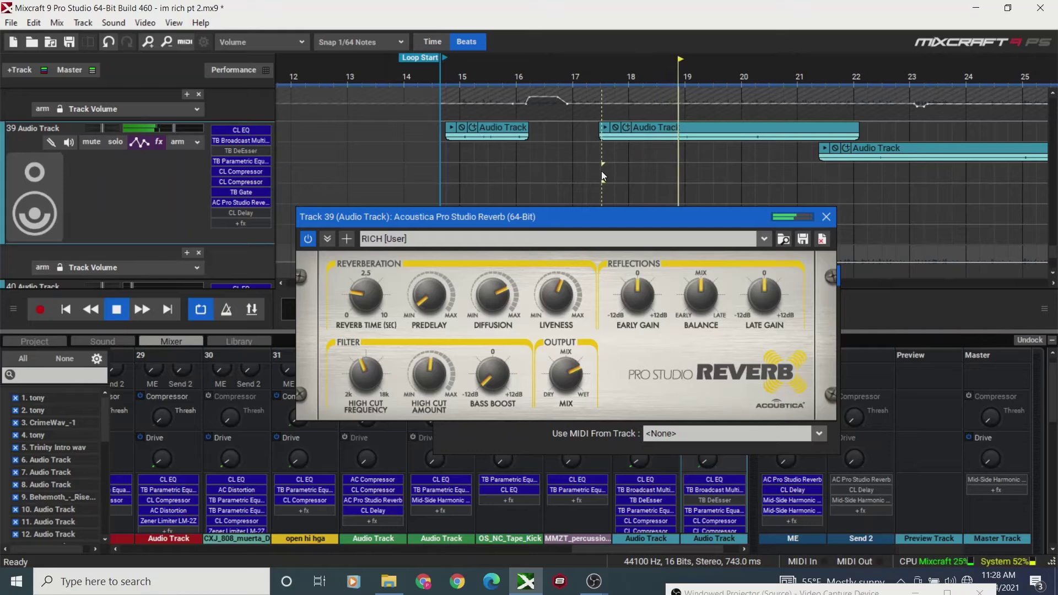
key("space")
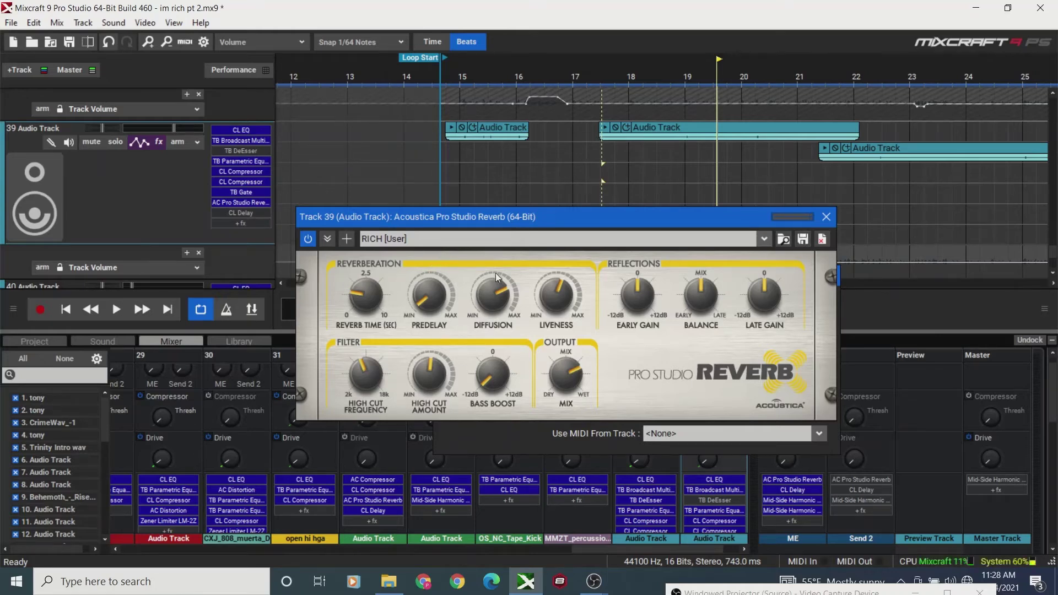
left_click(802, 241)
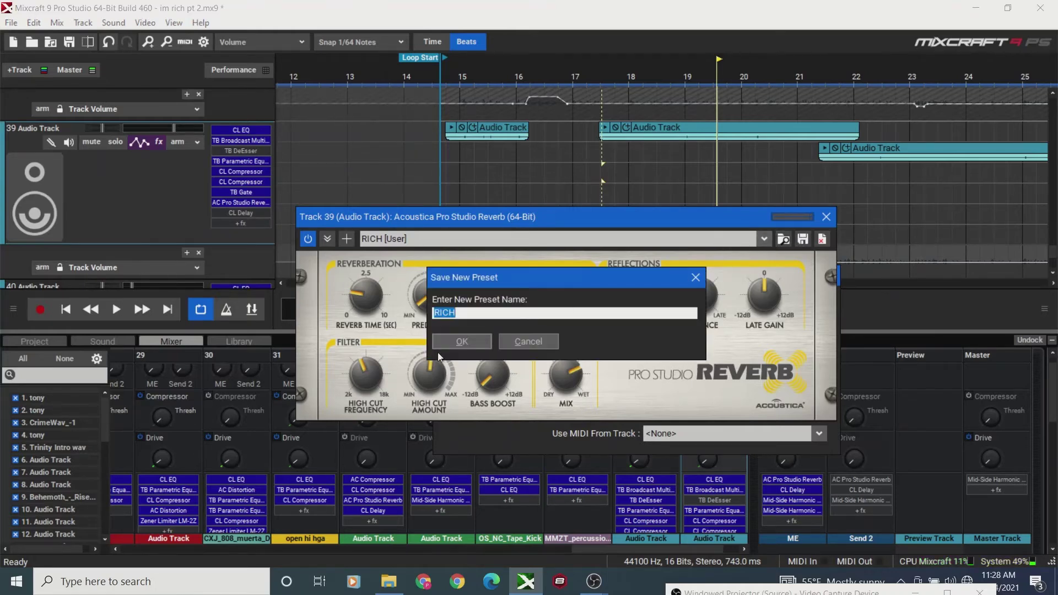
left_click(461, 346)
left_click(533, 345)
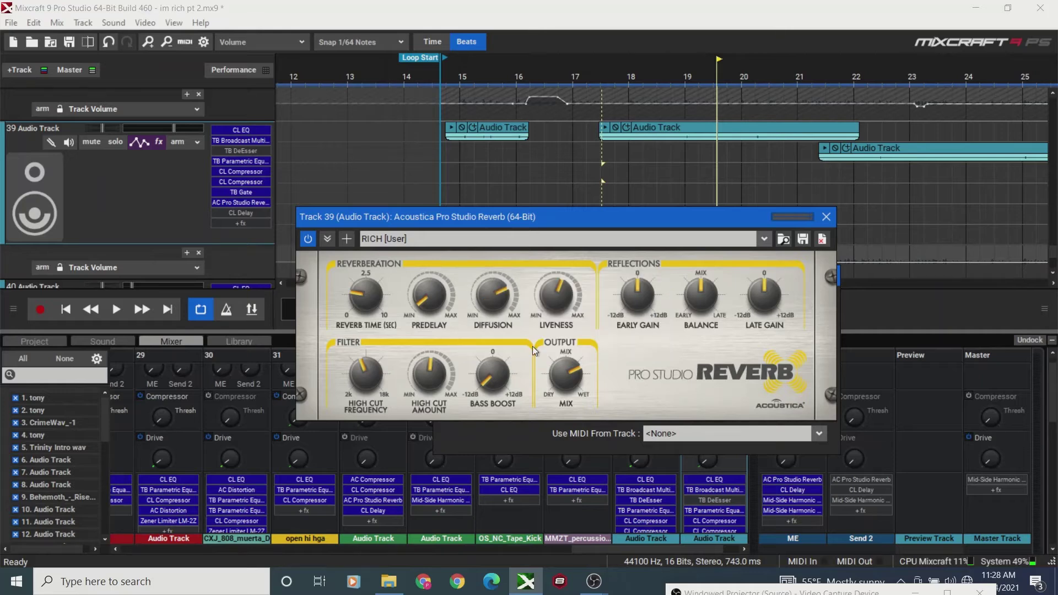
- Close the reverb's settings and track 39's effect list
left_click(826, 217)
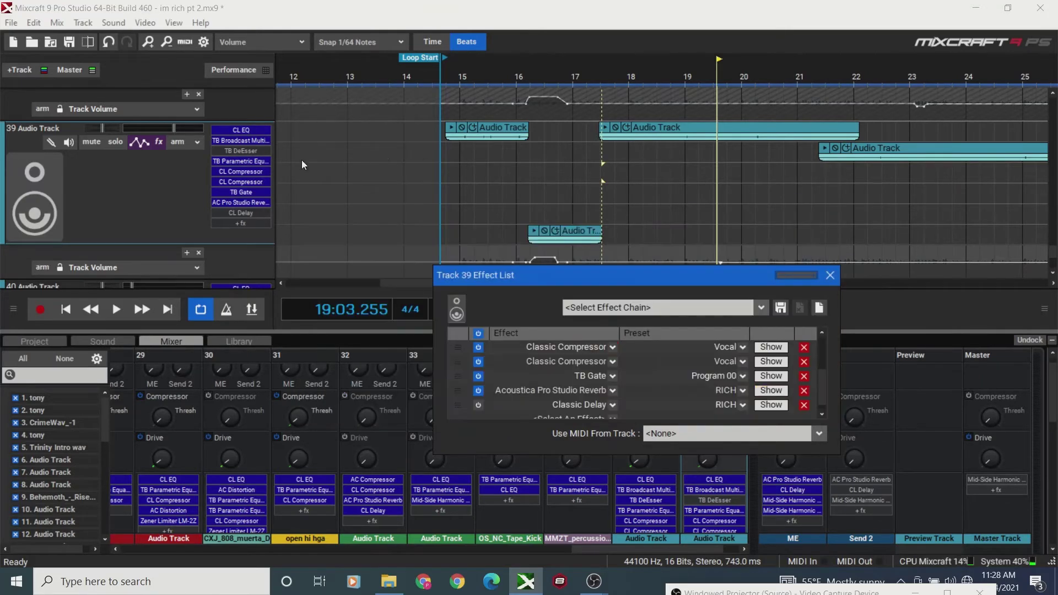
left_click(159, 143)
left_click(159, 142)
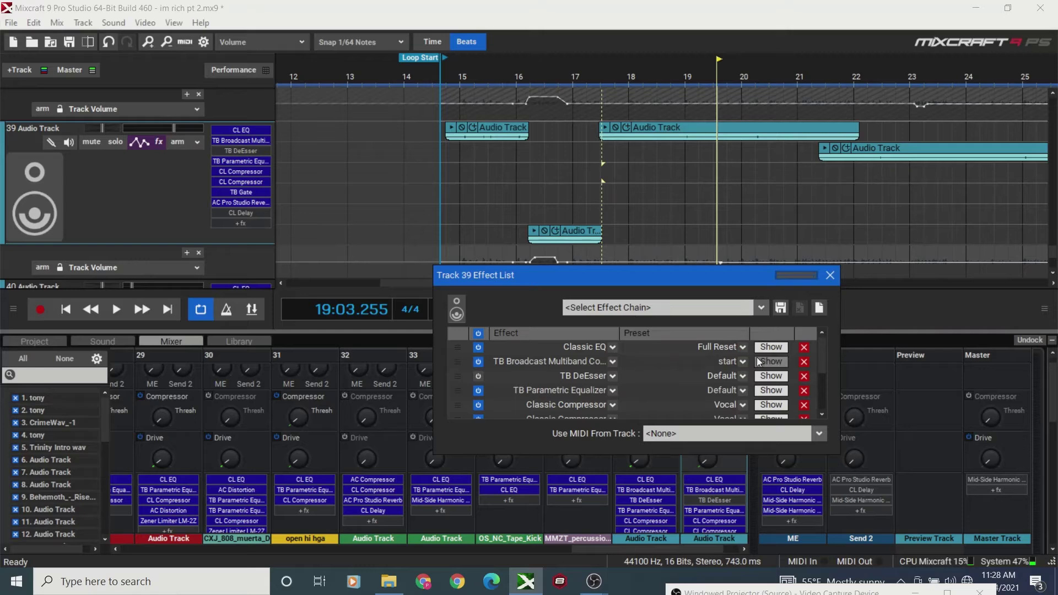
left_click(829, 275)
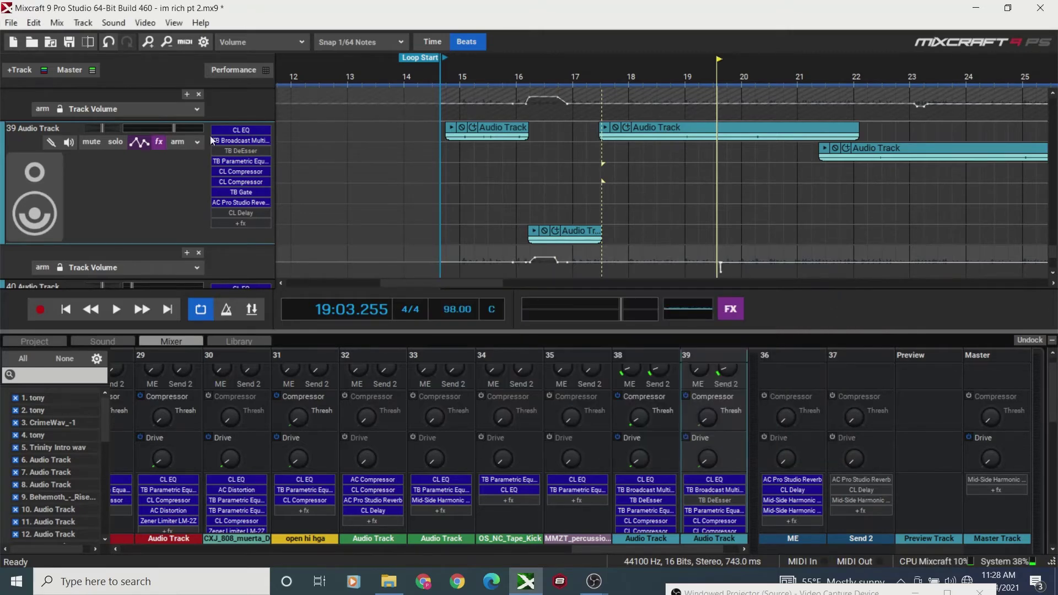
- Enable Classic Delay in track 39's effect list and open its settings
left_click(159, 142)
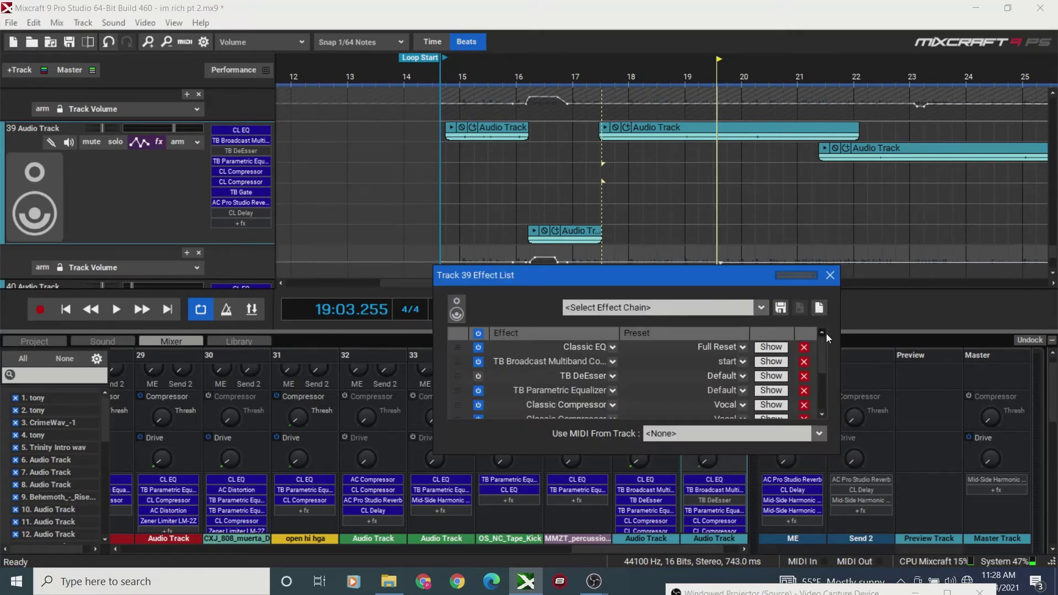
scroll(826, 358, "down", 5)
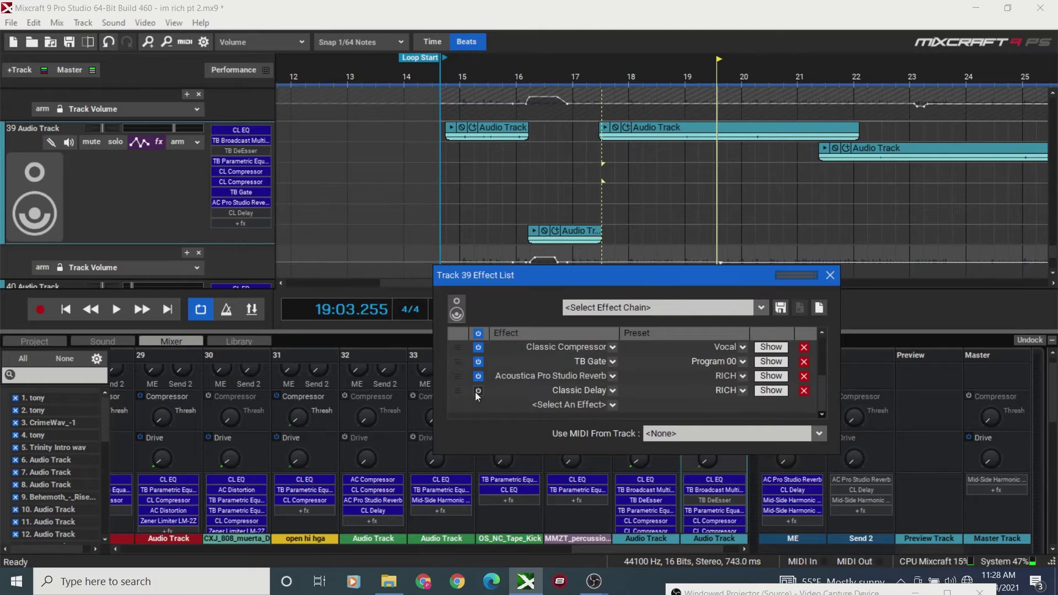
left_click(478, 390)
left_click(771, 390)
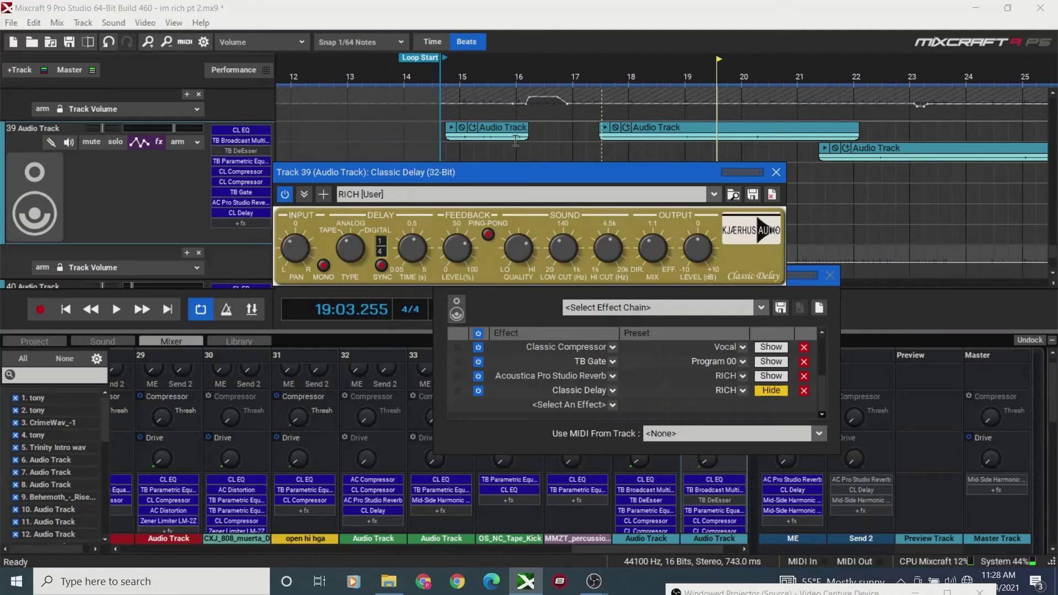
- Audition the vocal with the delay from about bar 15.5 to just past bar 18
left_click(491, 86)
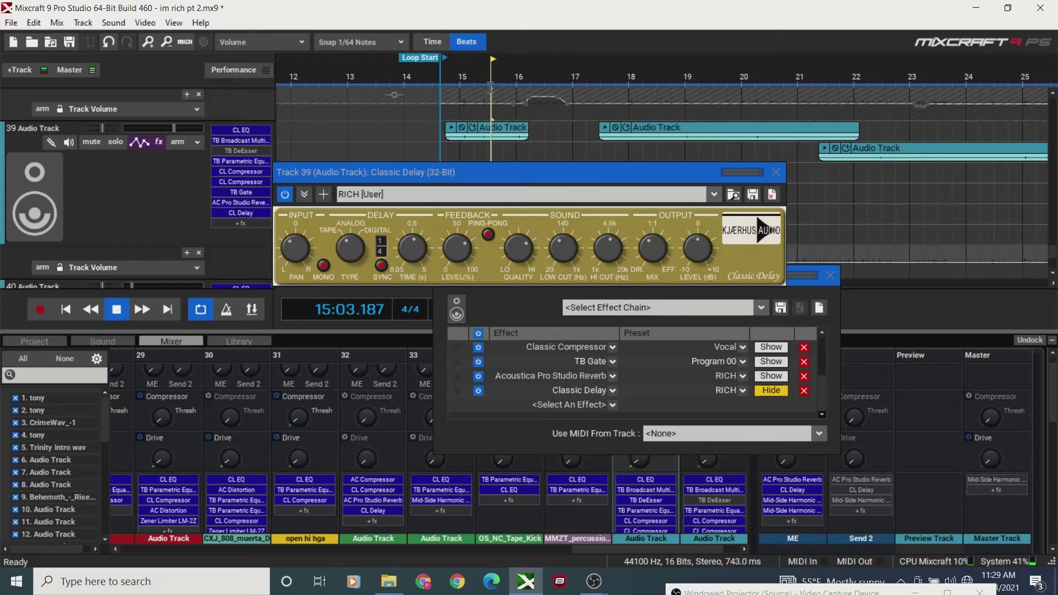
key("space")
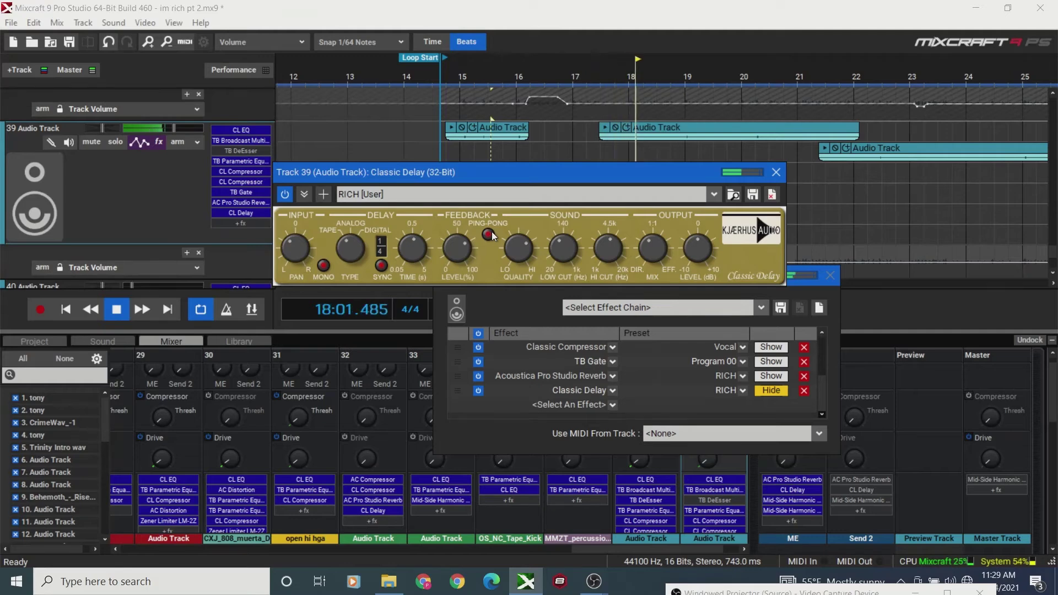
key("space")
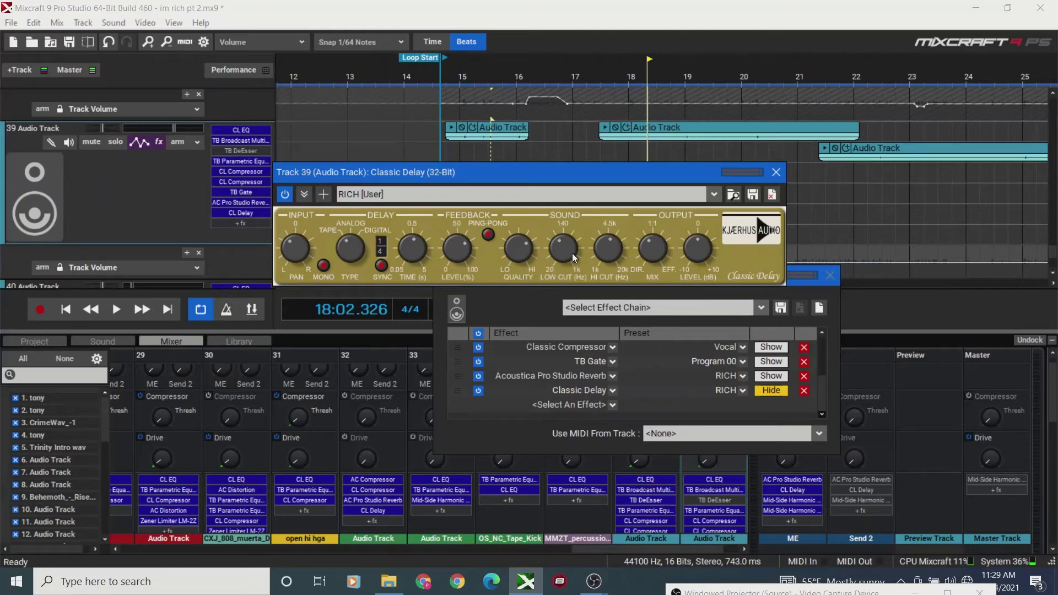
- Examine Classic Delay's sound and mix controls, then replay the vocal from about bar 15 to bar 17
left_click_drag(573, 253, 606, 255)
left_click_drag(488, 175, 487, 181)
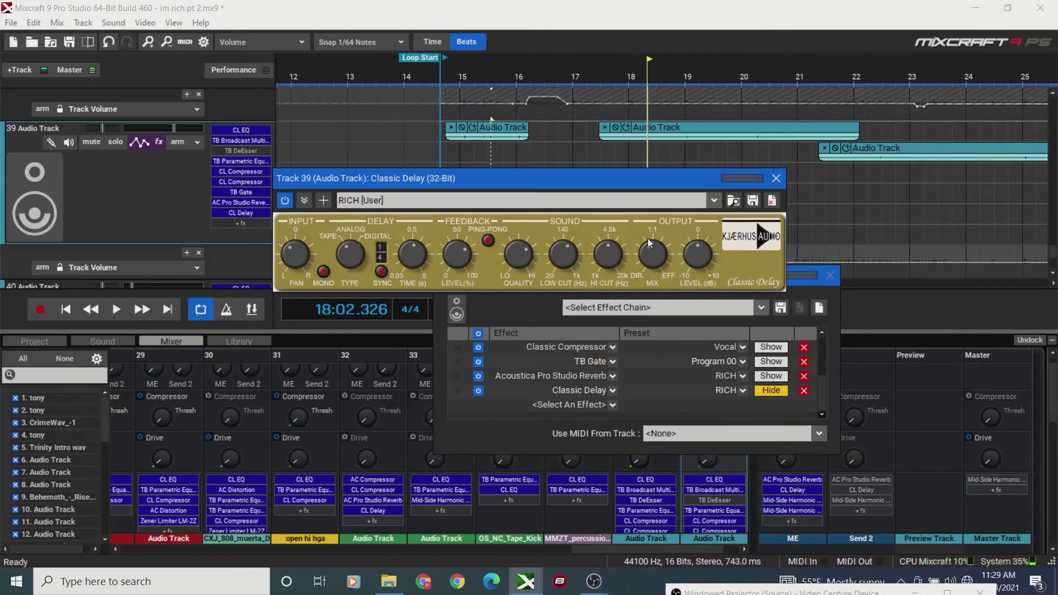
mouse_move(651, 255)
left_click(471, 154)
key("space")
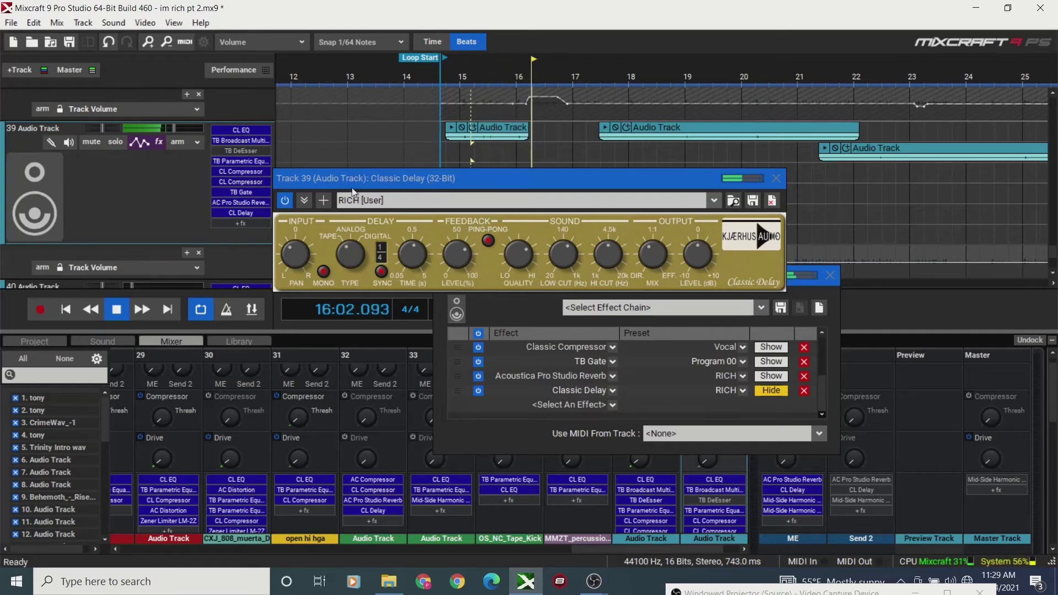
key("space")
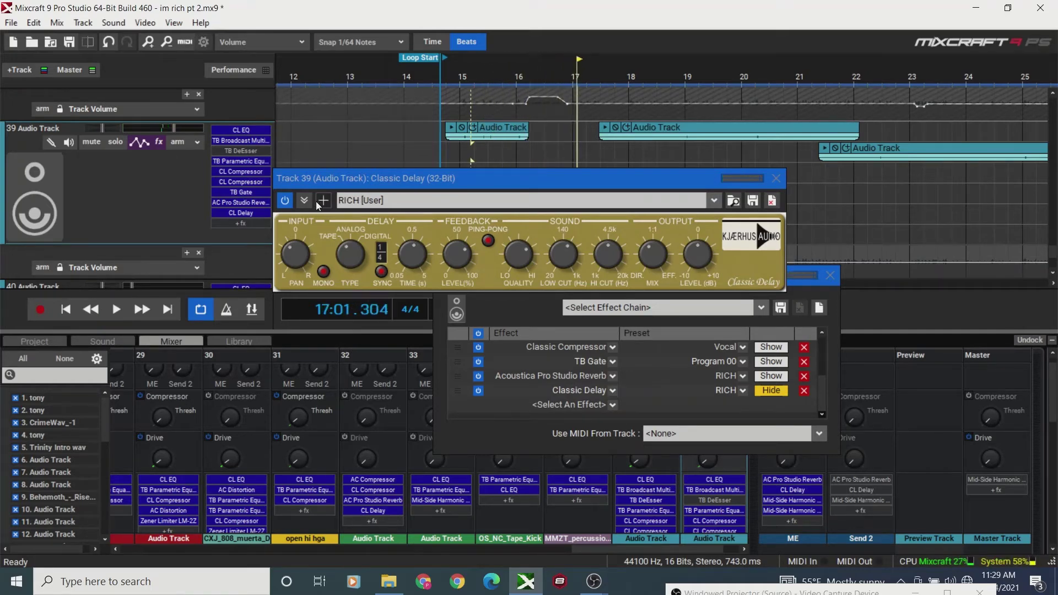
- Move track 39's effect list clear of the tempo display, recheck Classic Delay's settings and close them
left_click(775, 177)
left_click_drag(666, 275, 766, 256)
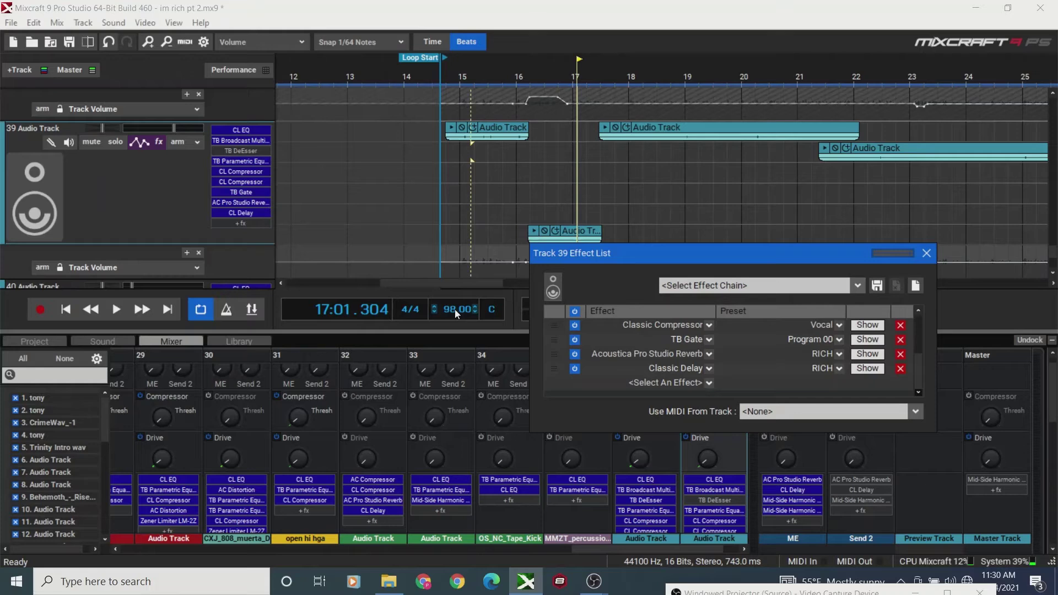
left_click(865, 369)
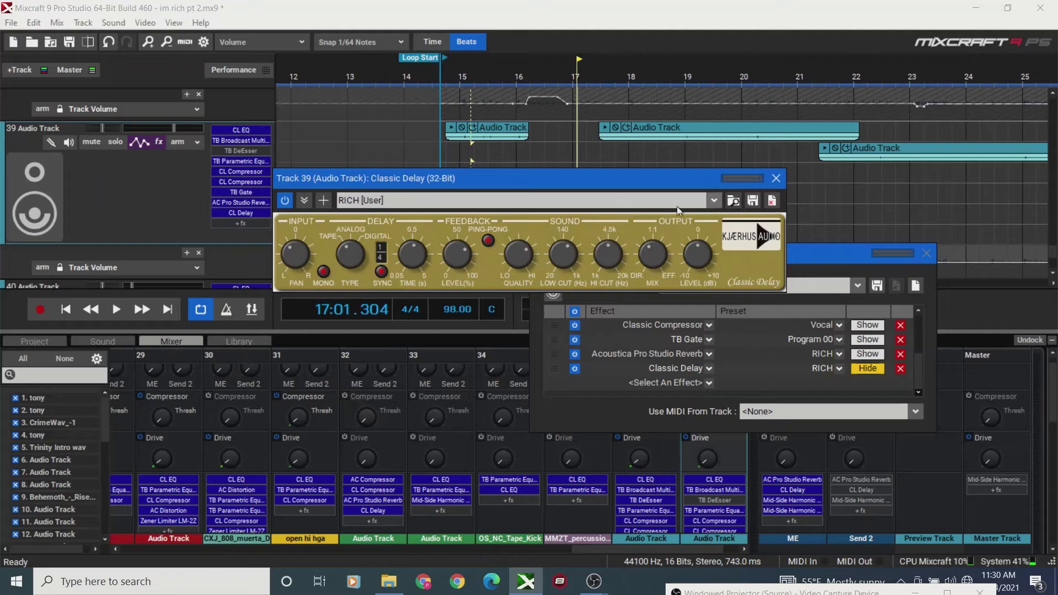
left_click(776, 178)
left_click_drag(645, 251, 624, 197)
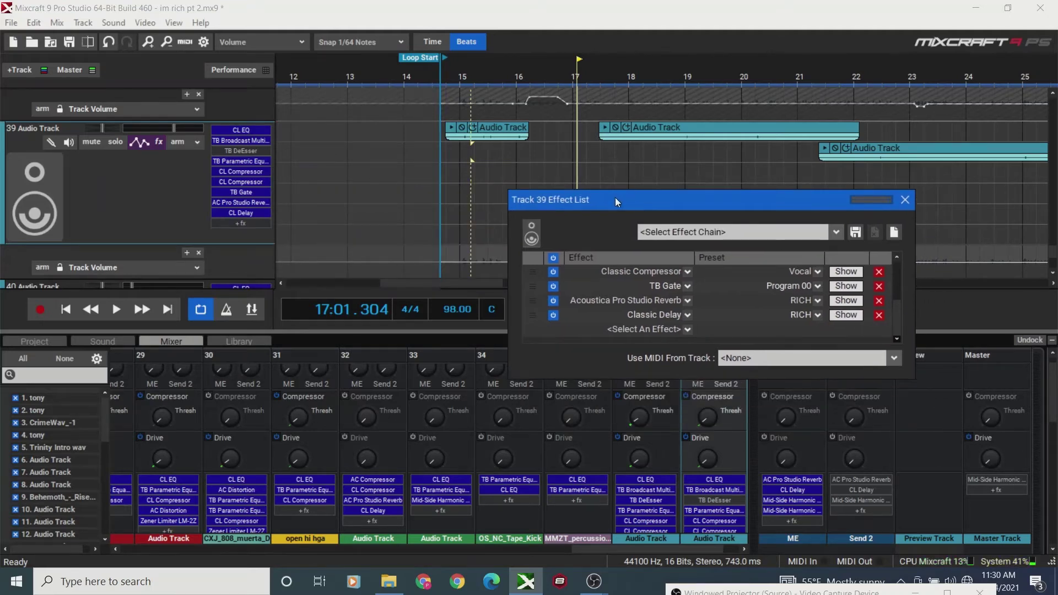
- Play the vocal from about bar 15.5, bypass the Studio Reverb and Classic Delay during playback, and stop near bar 17.5
left_click(495, 171)
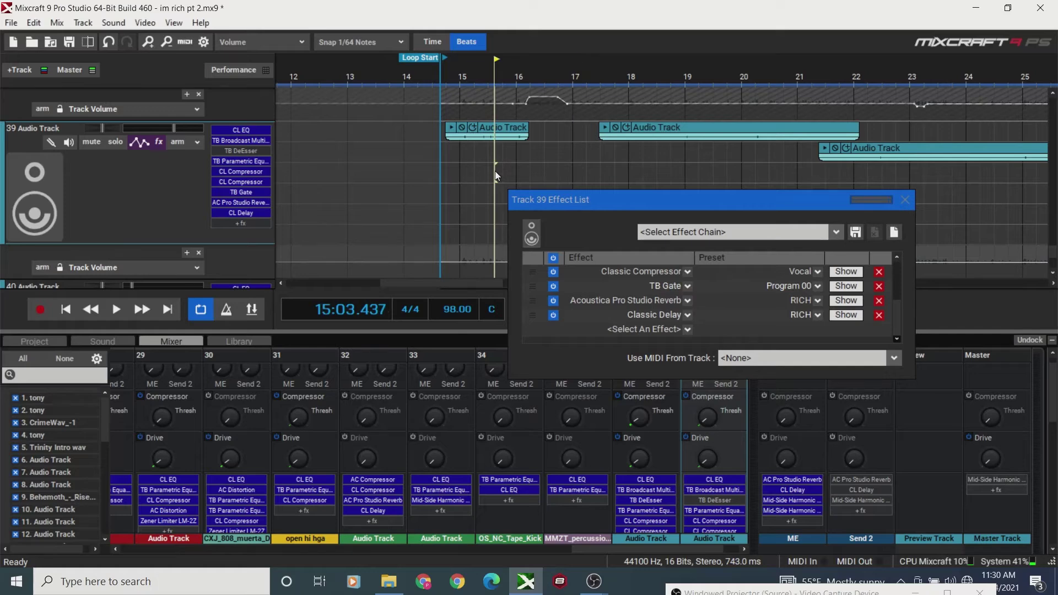
key("space")
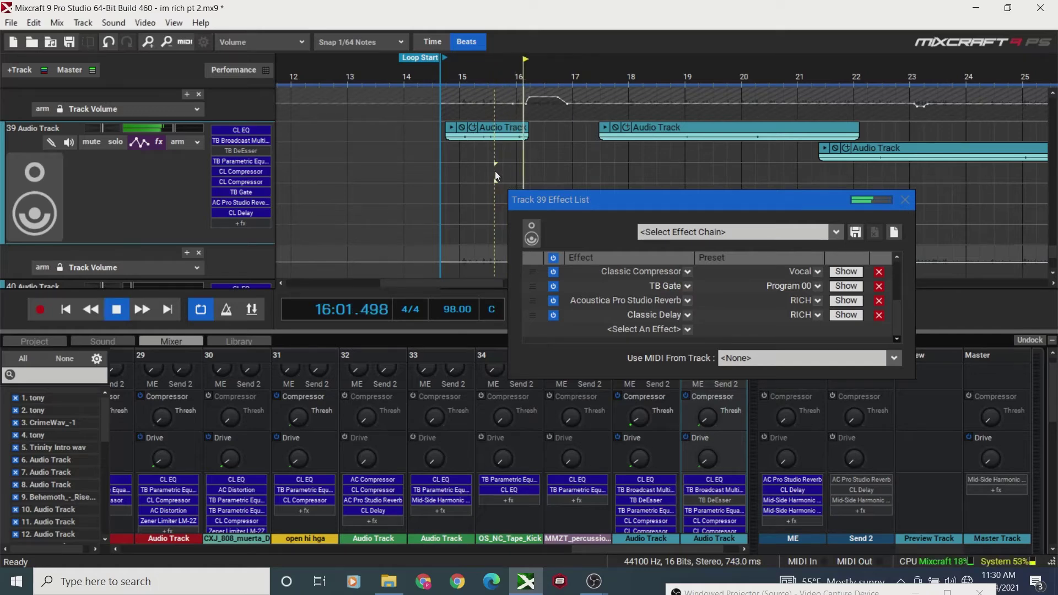
left_click(553, 300)
left_click(553, 315)
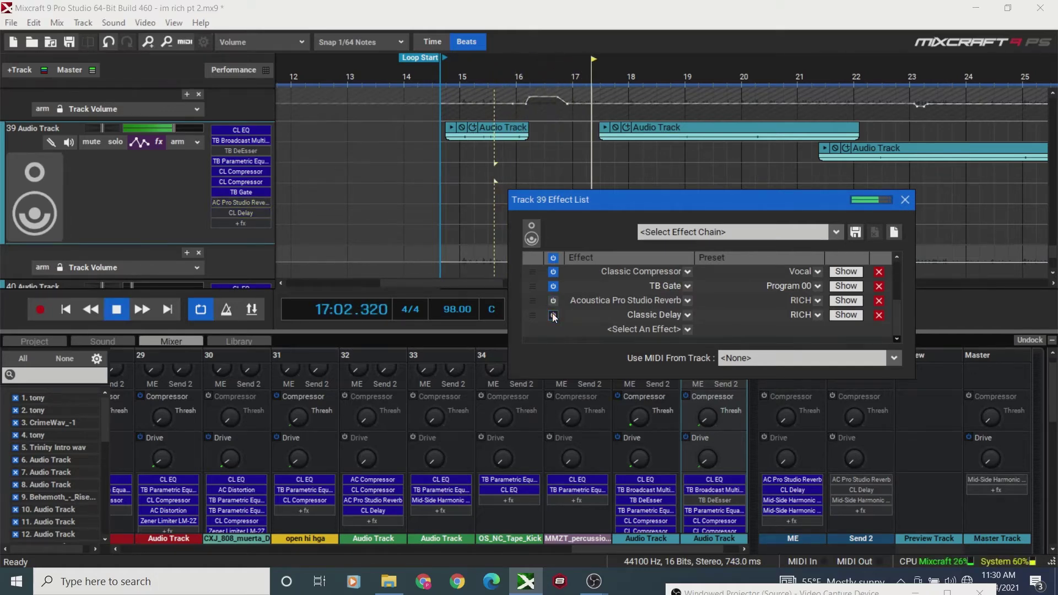
key("space")
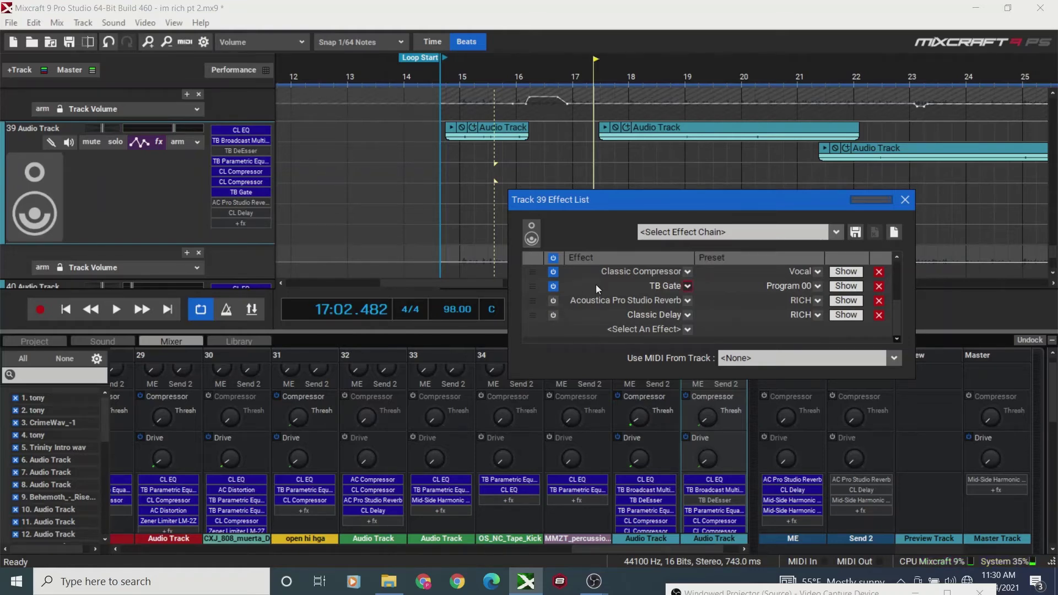
- Re-enable the Studio Reverb and Classic Delay on track 39, then close its effect list
left_click(553, 301)
left_click(553, 315)
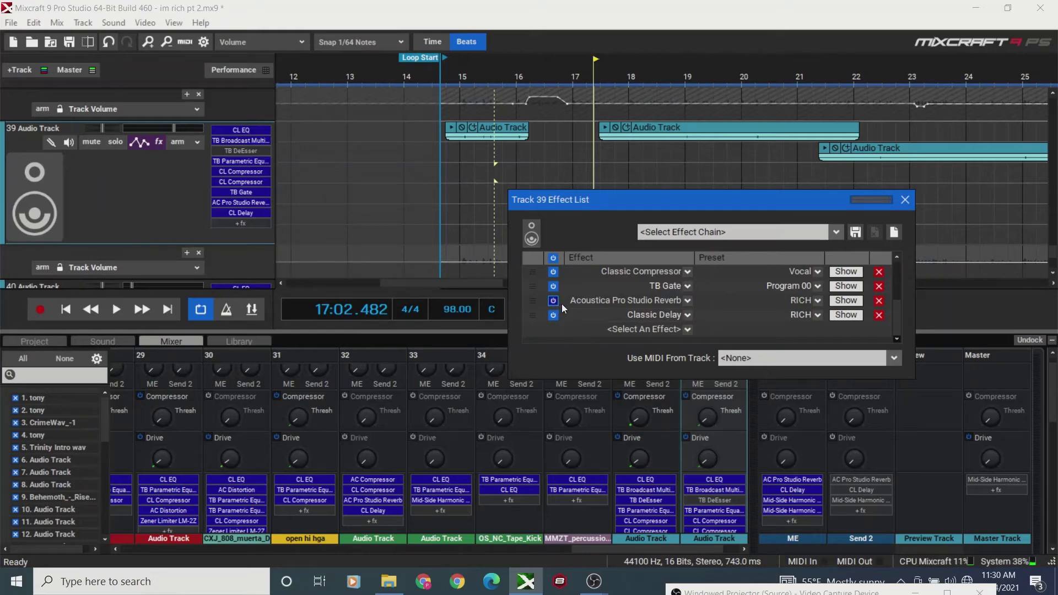
left_click(904, 200)
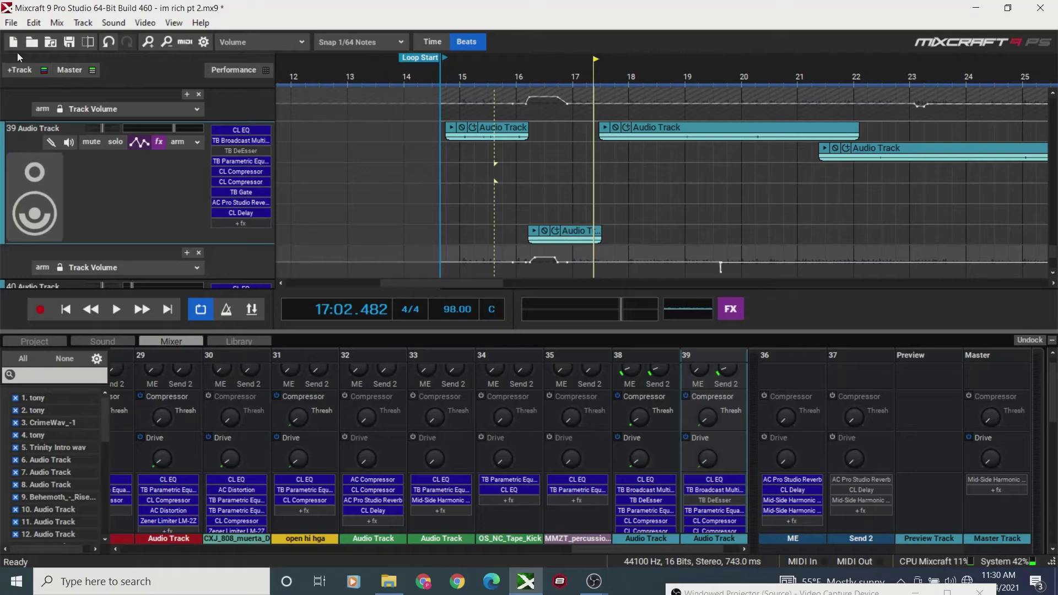
- Look at the option for adding a send track and locate the existing send tracks 36 ME and 37 Send 2
left_click(42, 70)
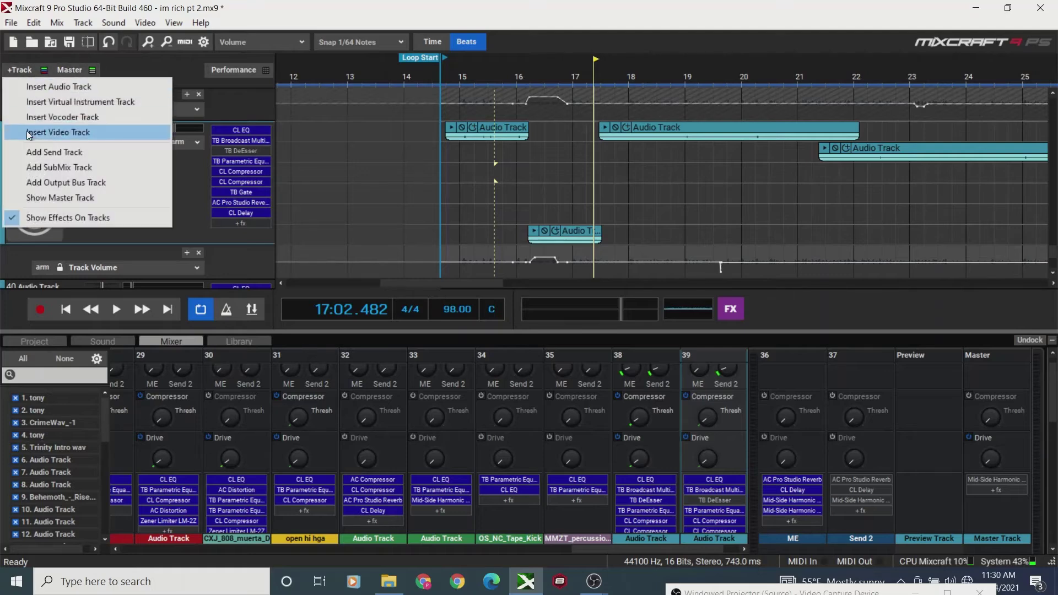
left_click(61, 153)
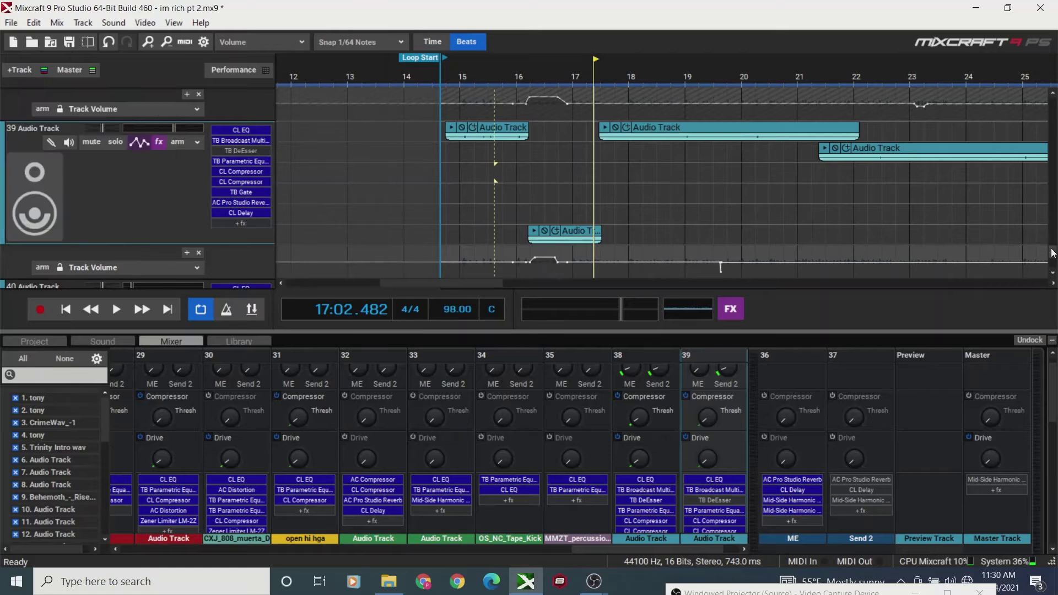
scroll(1052, 267, "down", 3)
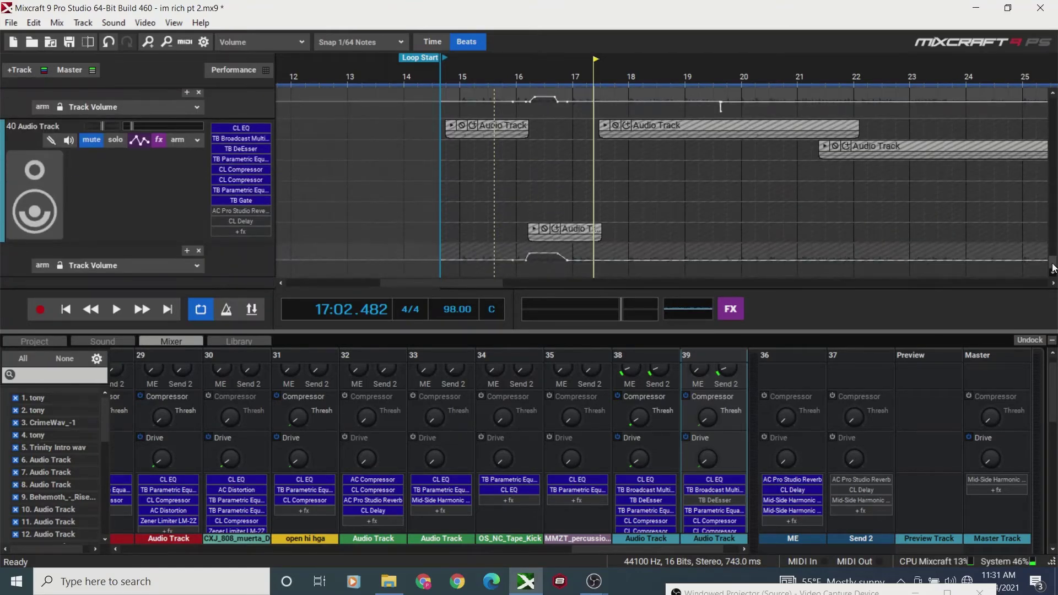
scroll(1052, 264, "up", 2)
scroll(1053, 254, "up", 4)
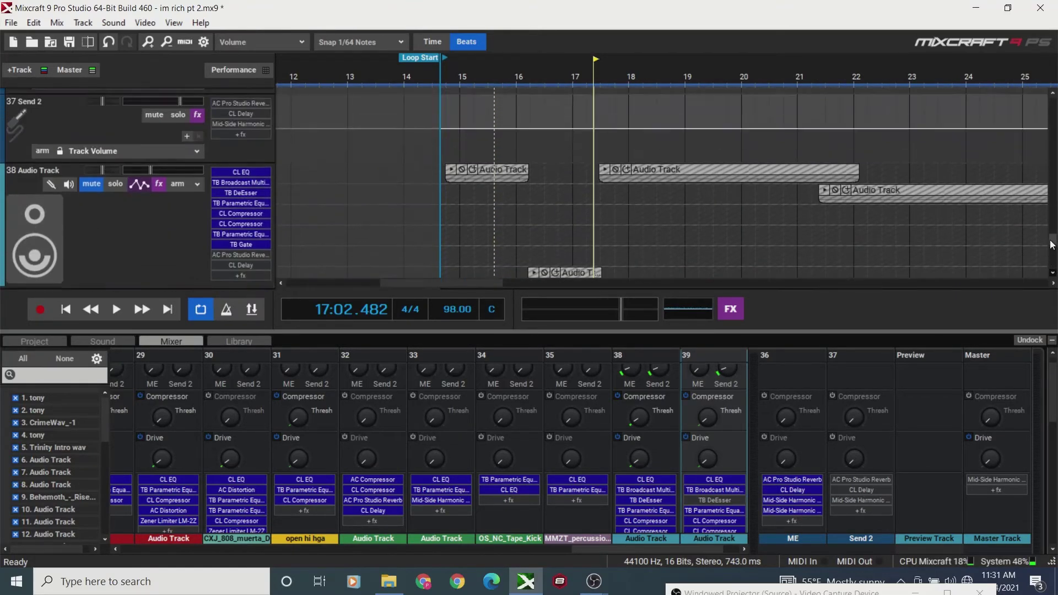
scroll(1049, 241, "up", 1)
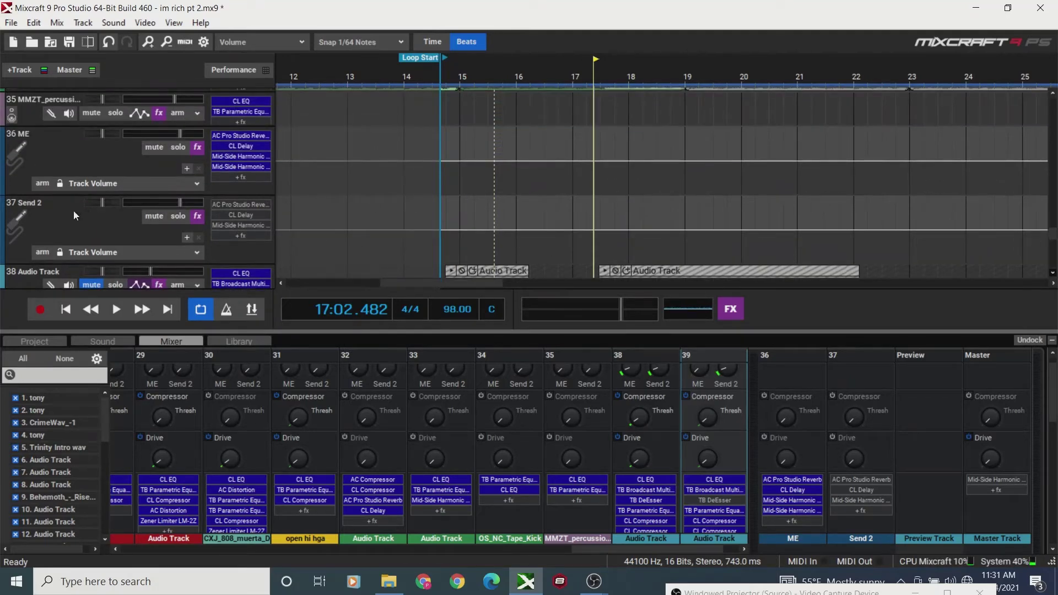
left_click(33, 74)
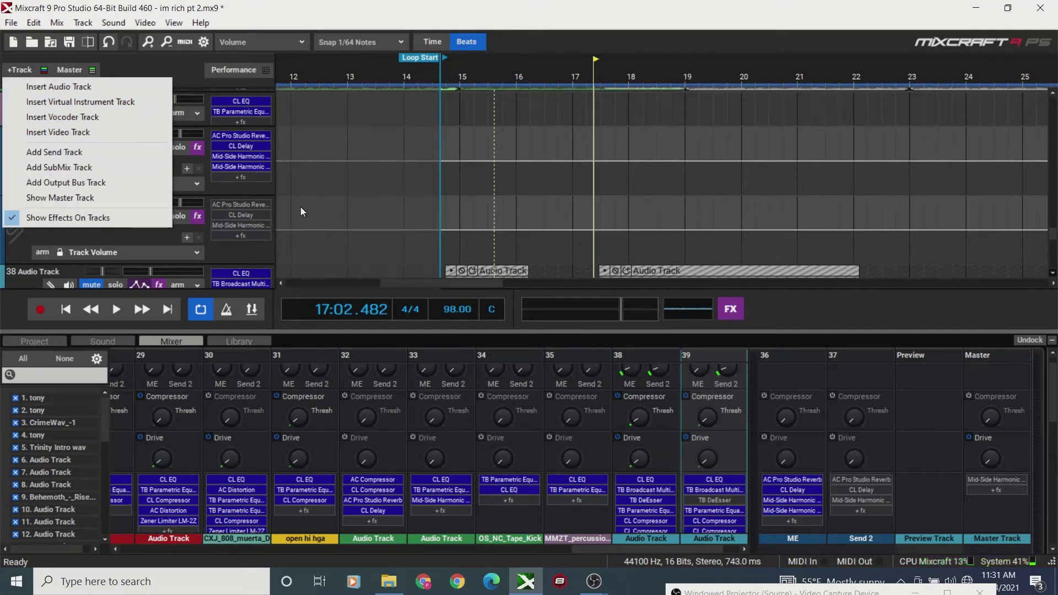
left_click(314, 208)
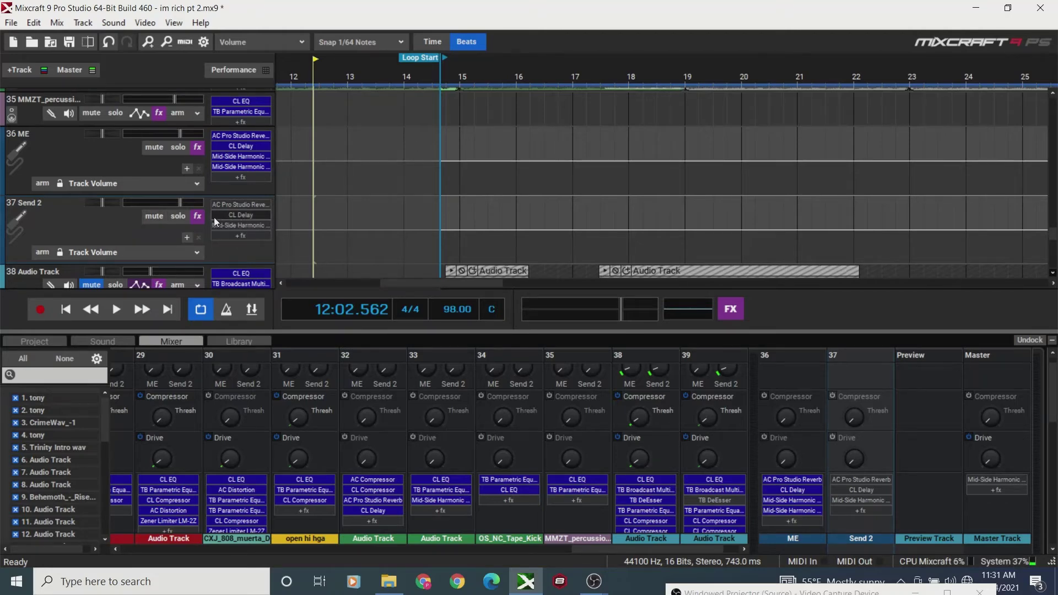
- Enable the Studio Reverb and Classic Delay on the Send 2 track, keeping Mid-Side Harmonic Vitaliser+ bypassed
left_click(198, 217)
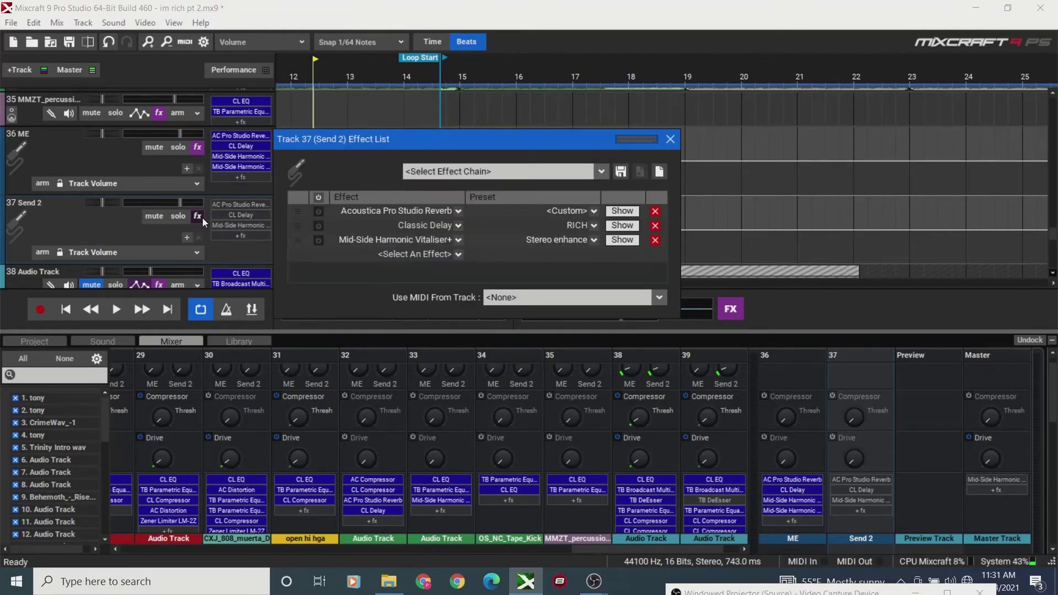
left_click(203, 217)
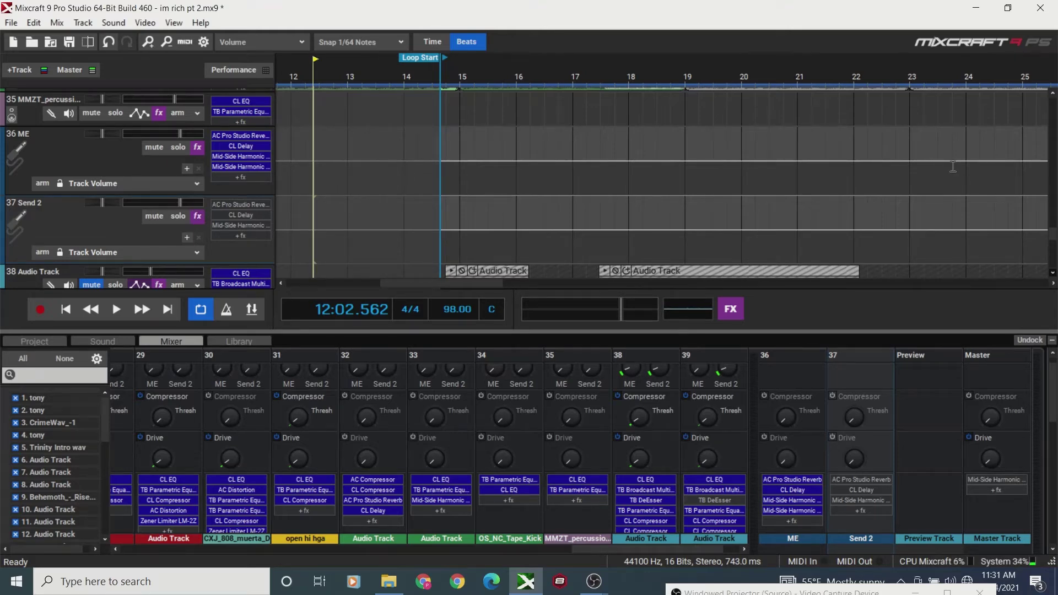
left_click(199, 217)
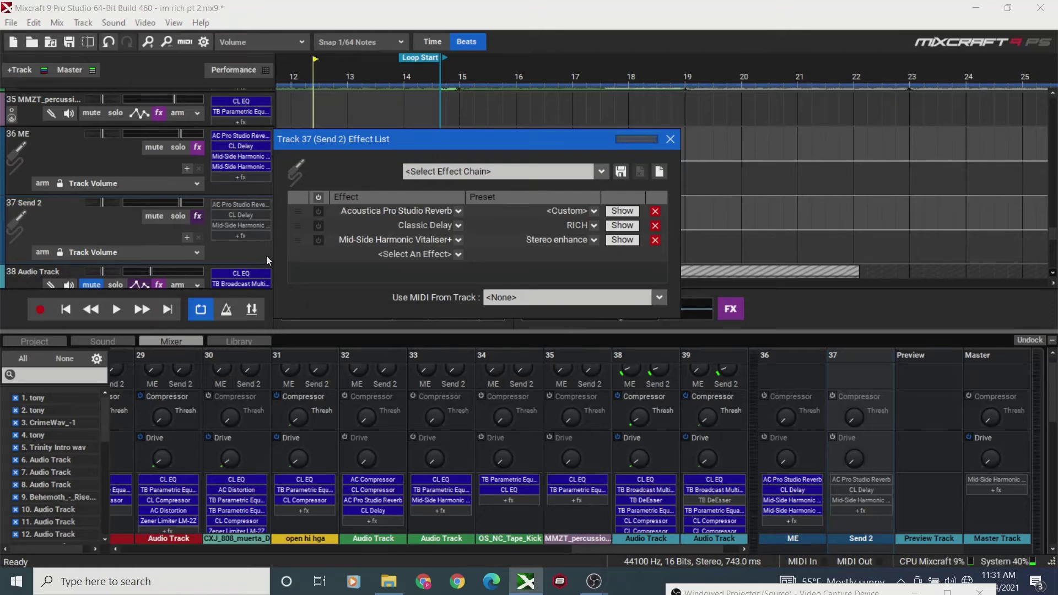
left_click(317, 197)
left_click(318, 241)
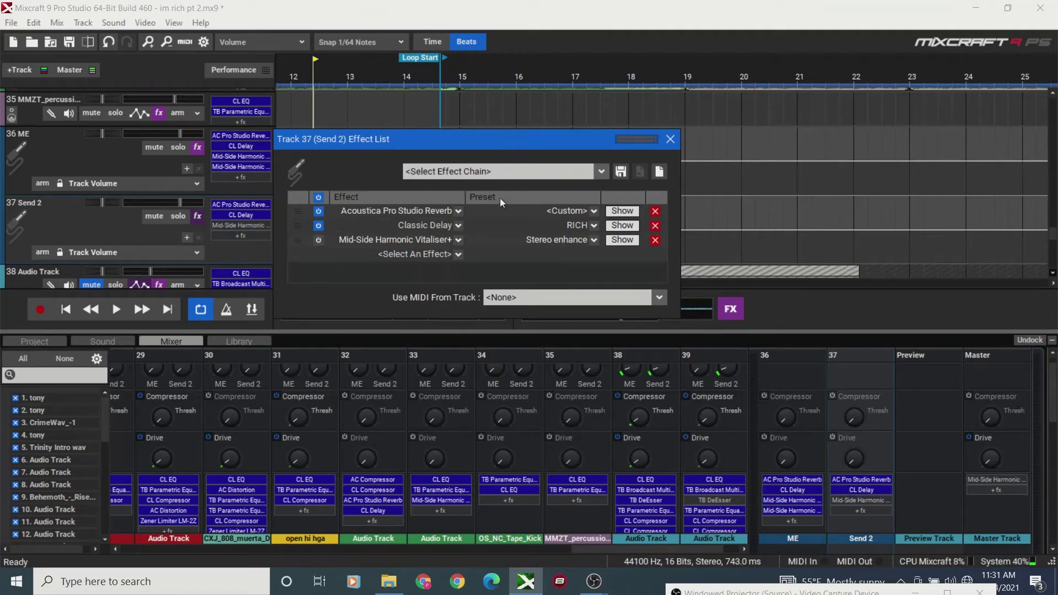
- Load the RICH preset into the Send 2 track's Acoustica Pro Studio Reverb
left_click(593, 210)
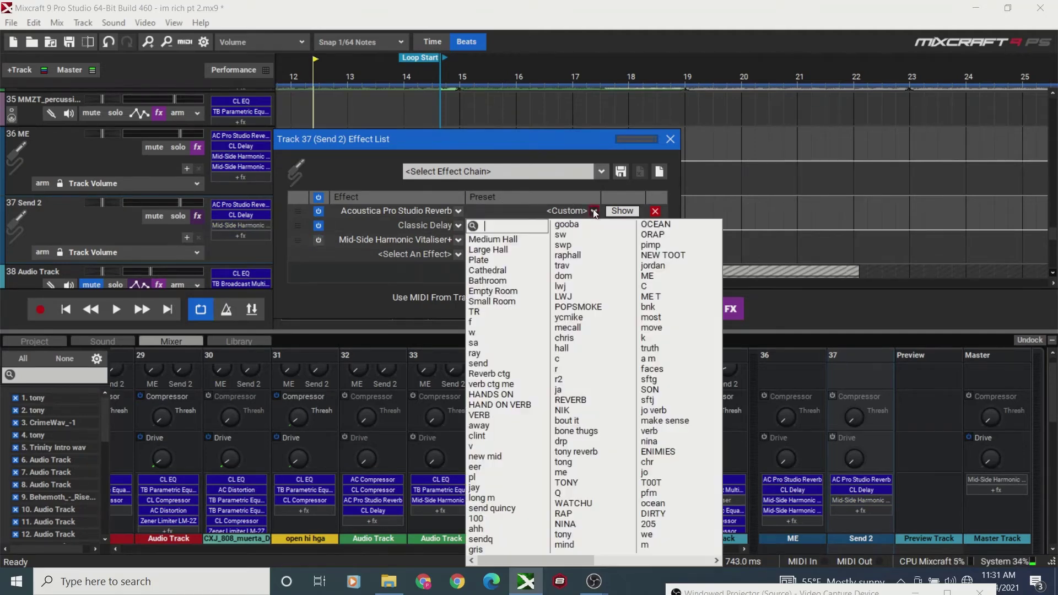
left_click_drag(560, 564, 711, 539)
left_click(658, 430)
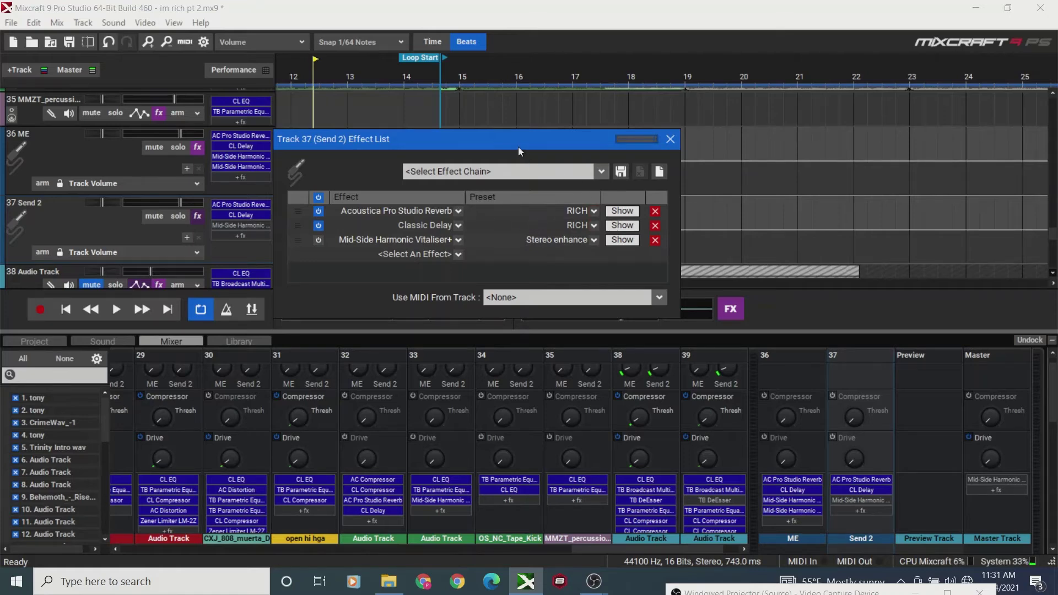
- Check Classic Delay's settings on the Send 2 track, then close them and the effect list
left_click(614, 223)
left_click(775, 171)
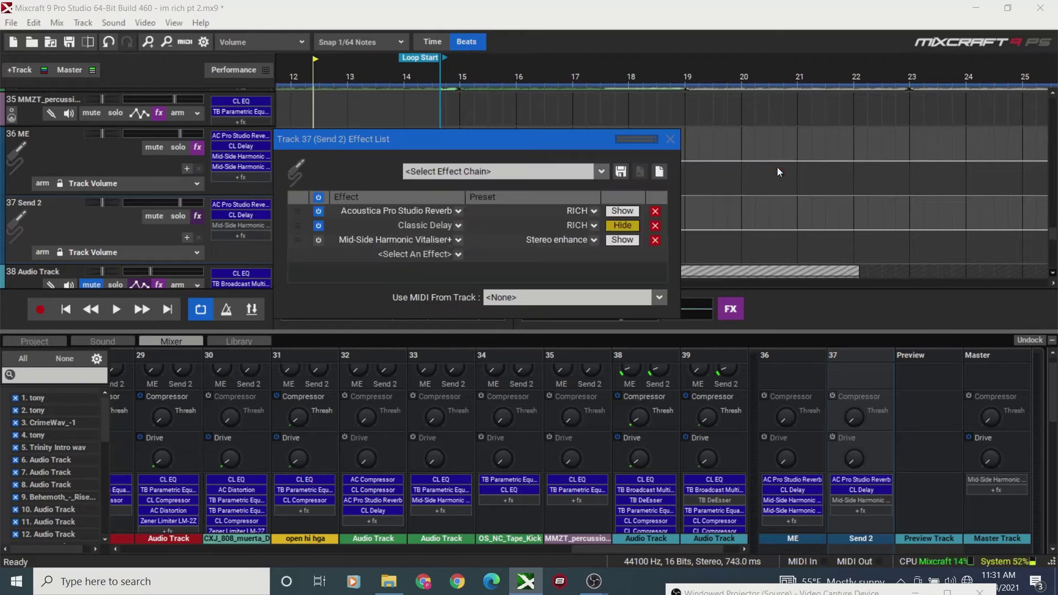
left_click(318, 225)
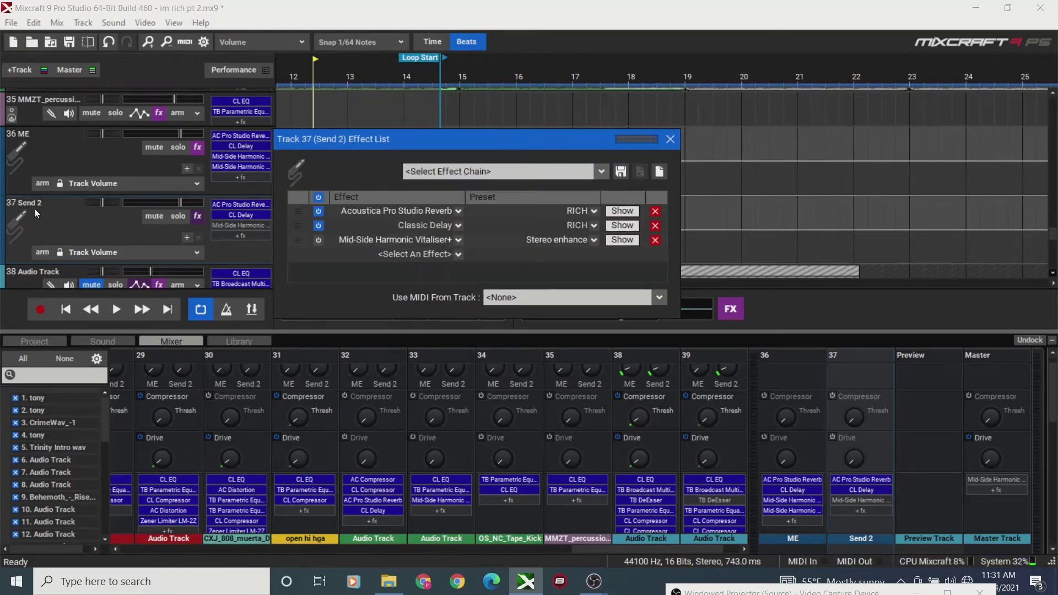
left_click(666, 138)
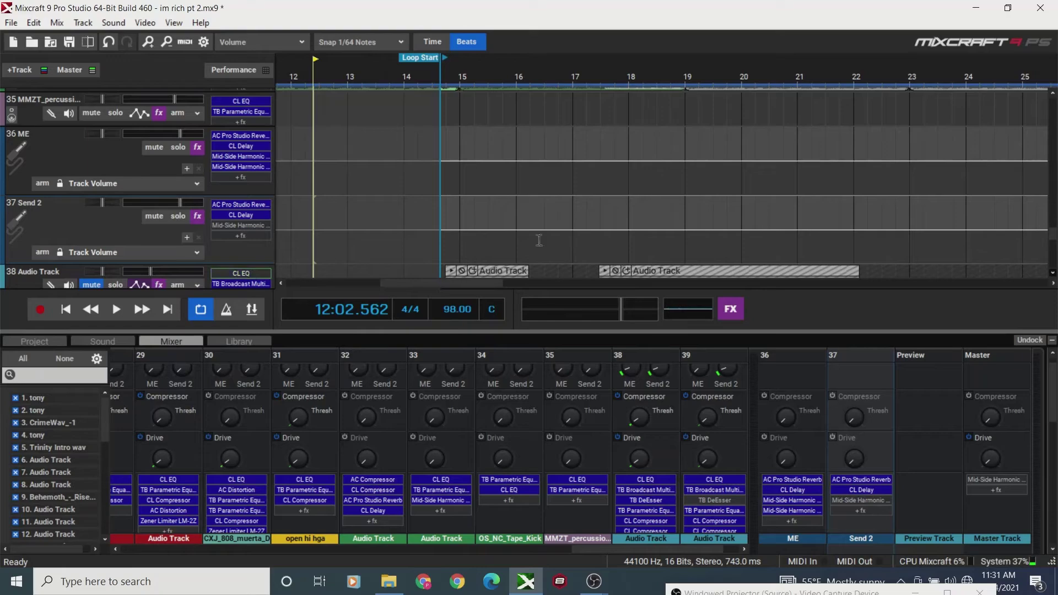
left_click_drag(1053, 243, 1053, 180)
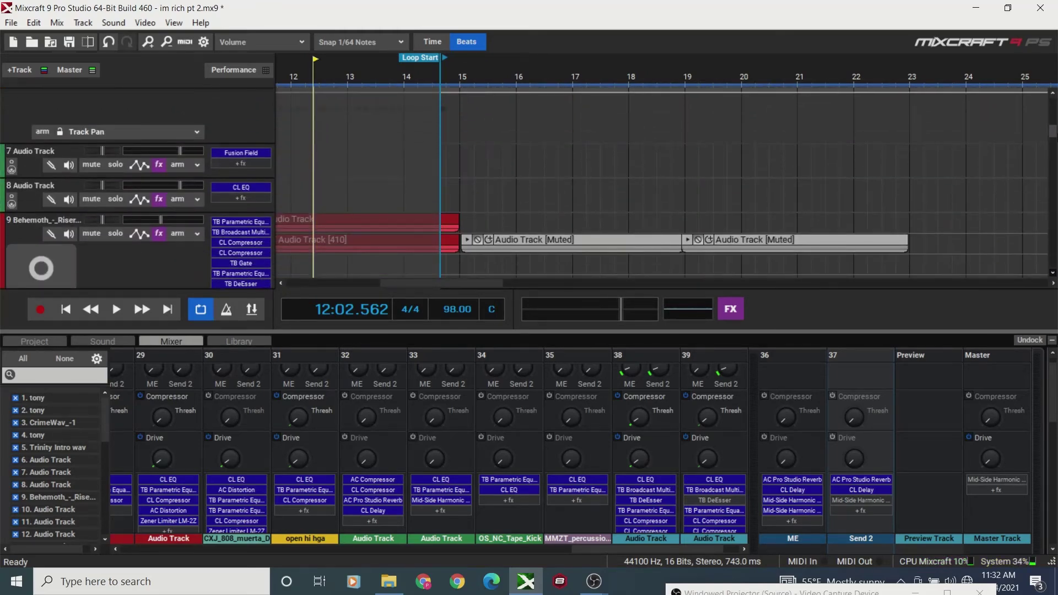
- Turn track 39's Send 2 level down to zero and play the vocal from late in bar 15
left_click_drag(1054, 175, 1053, 197)
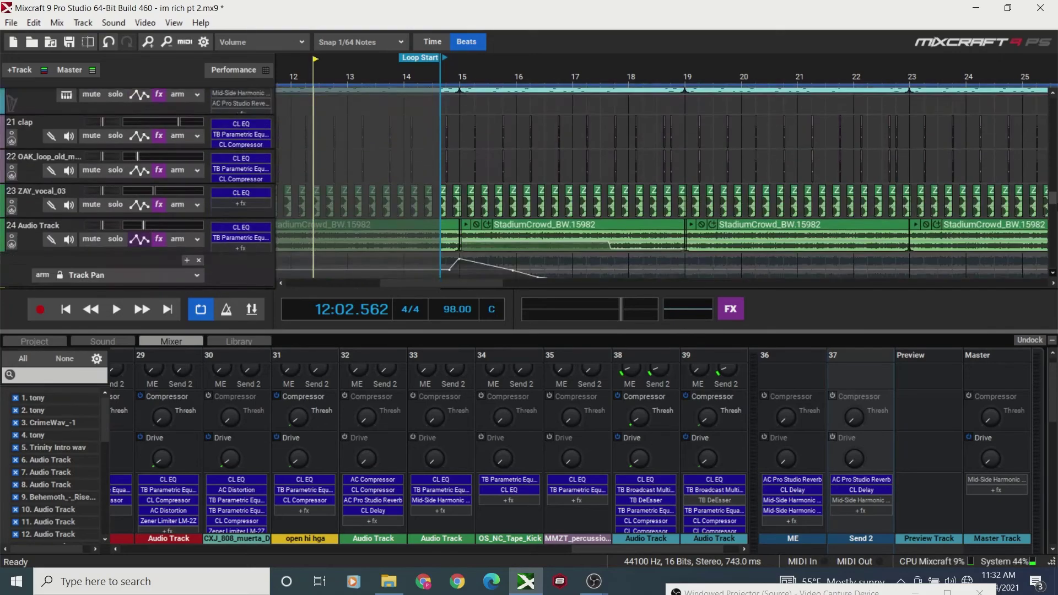
scroll(661, 184, "up", 1)
scroll(661, 184, "down", 5)
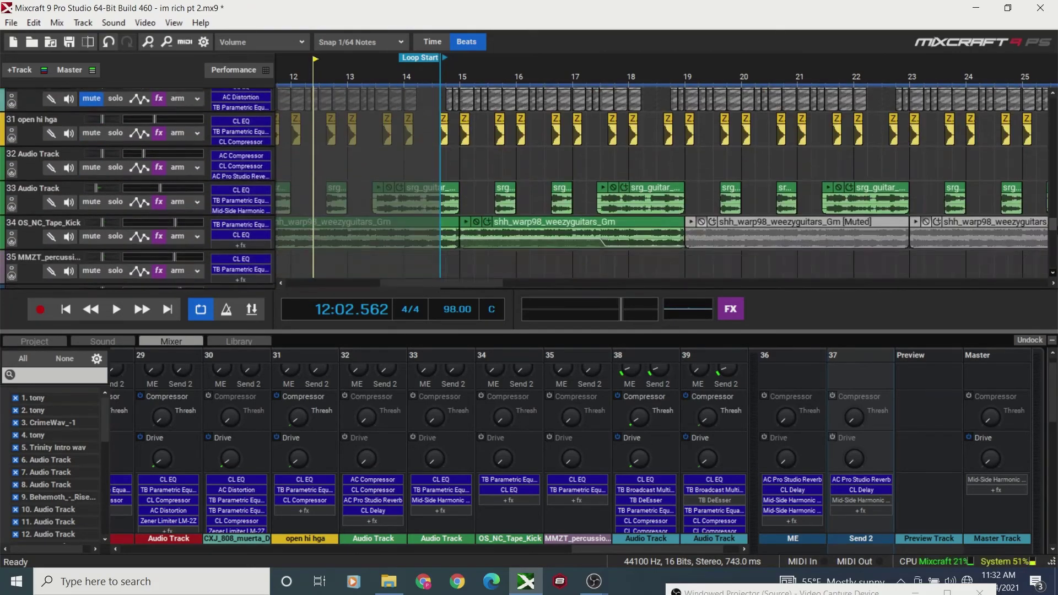
scroll(661, 185, "down", 3)
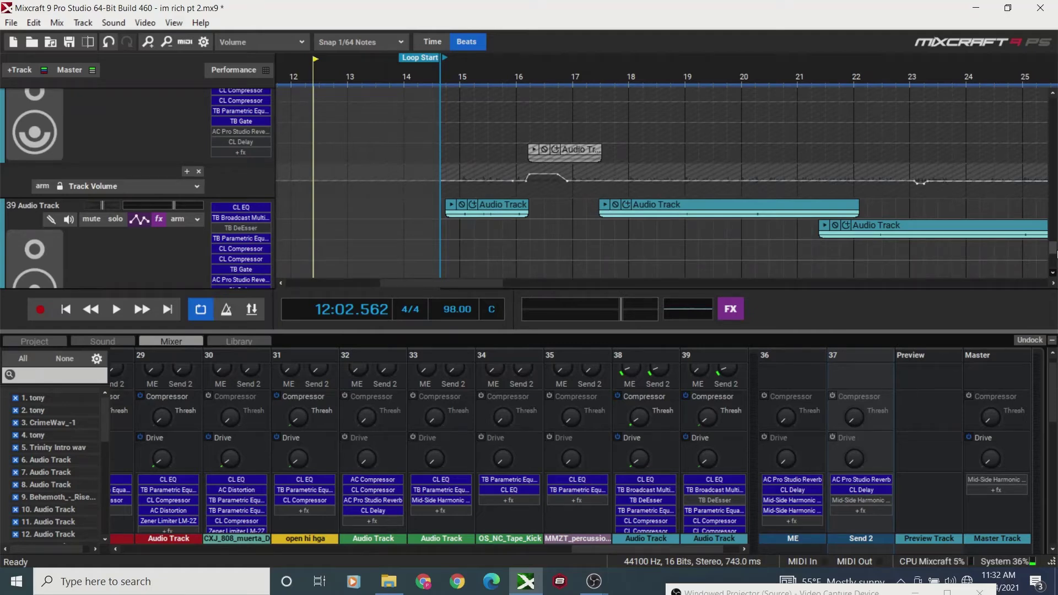
left_click(723, 373)
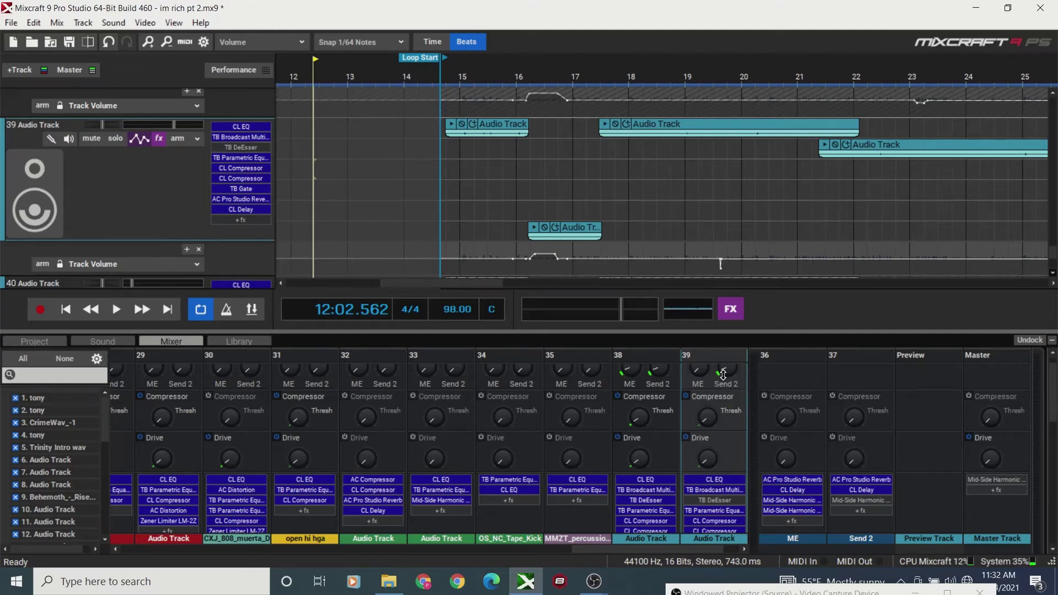
left_click(504, 190)
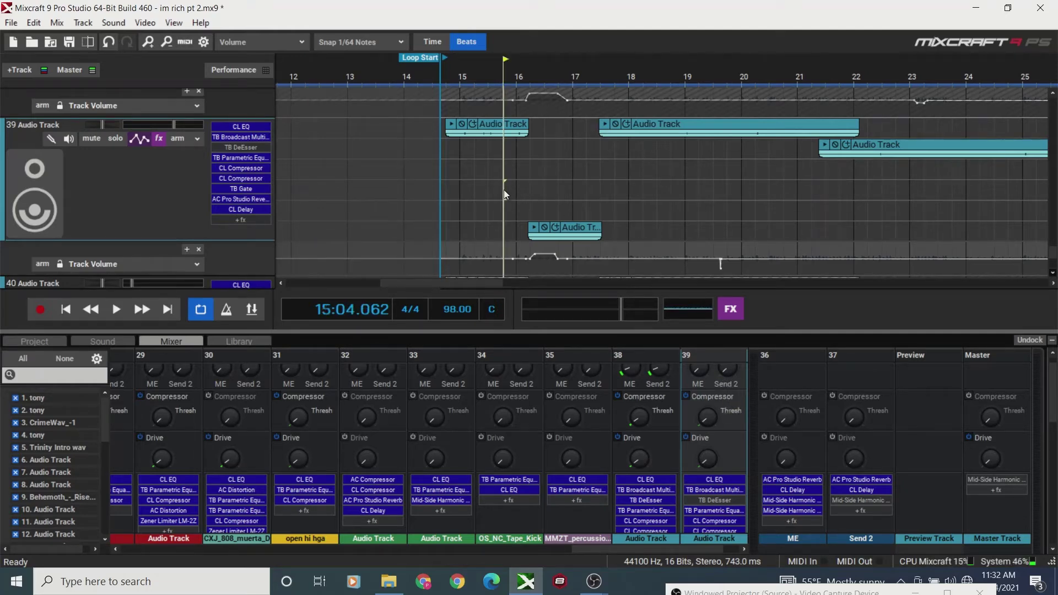
key("space")
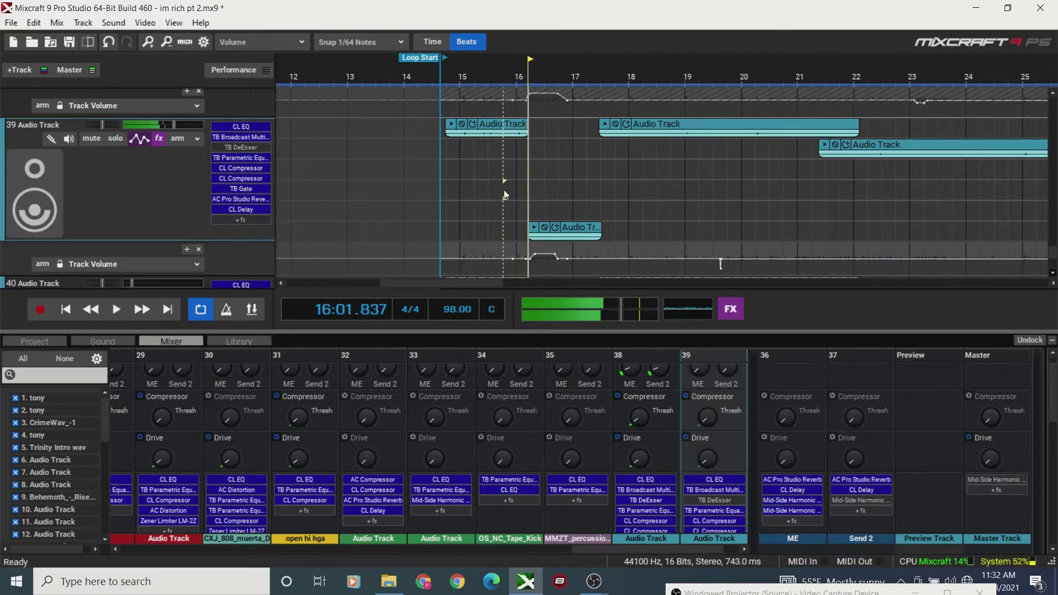
- Bypass Acoustica Pro Studio Reverb and Classic Delay in track 39's effect list, leaving the track unmuted
left_click(90, 139)
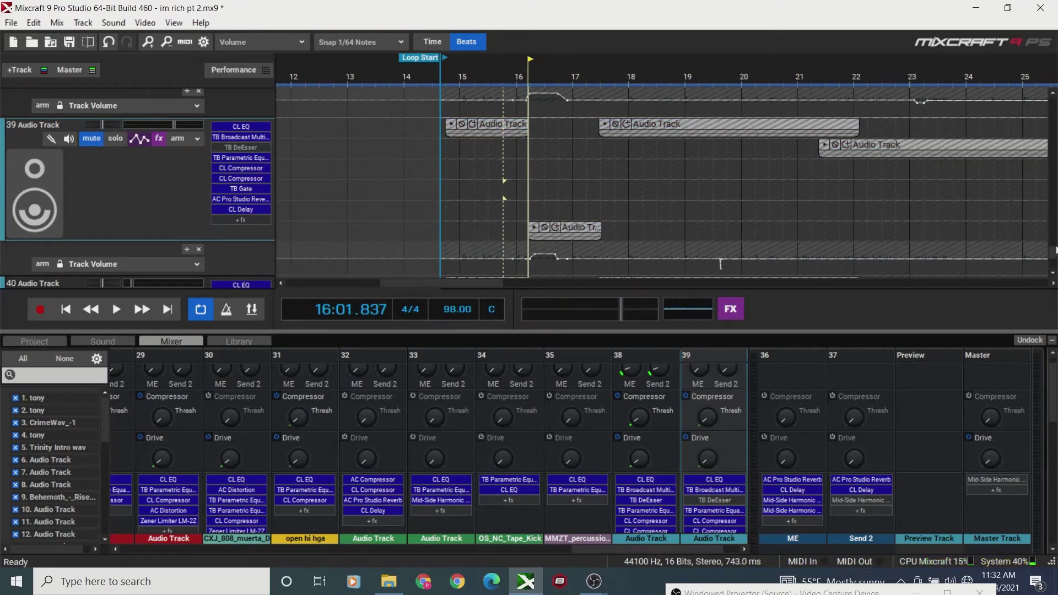
left_click(100, 141)
left_click(159, 139)
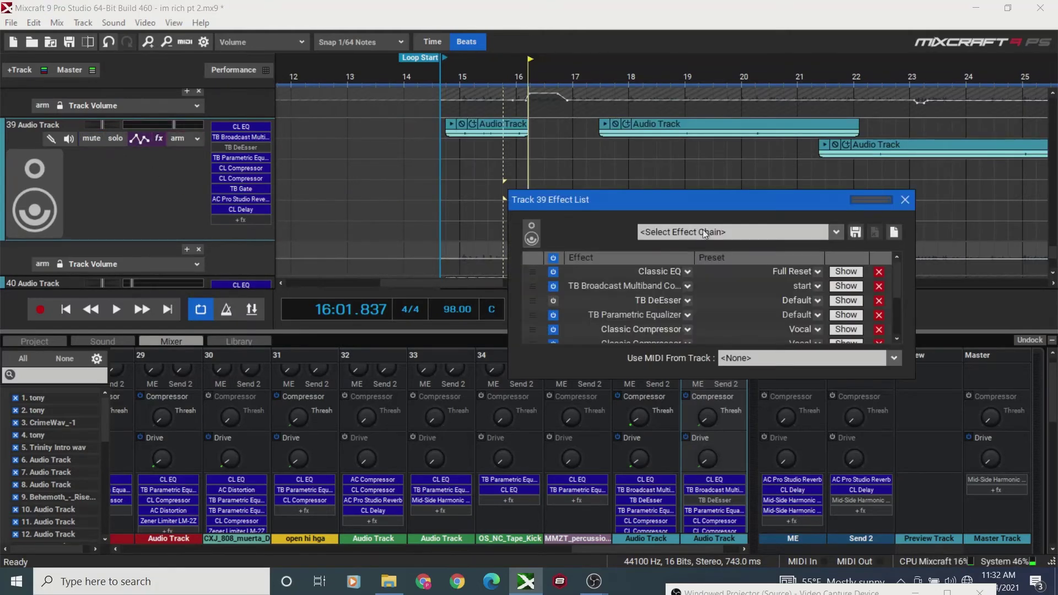
left_click_drag(893, 282, 904, 342)
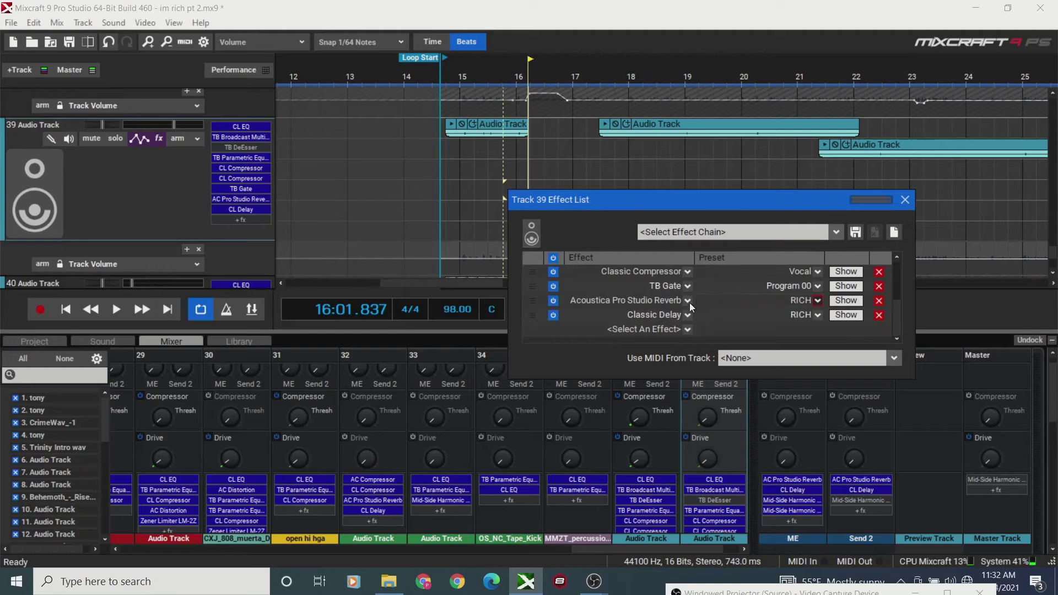
left_click(552, 300)
left_click(553, 315)
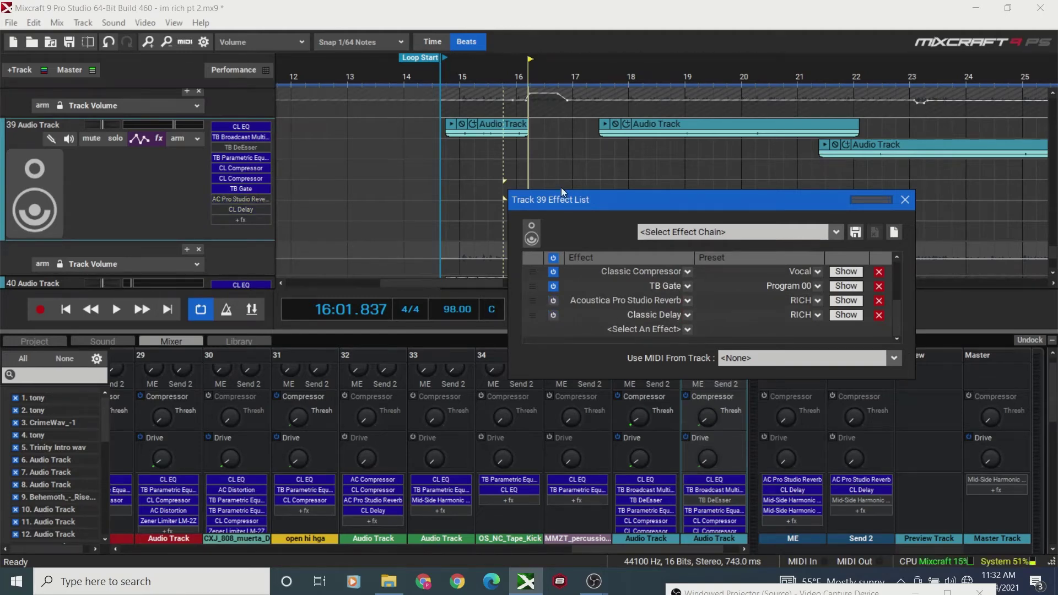
- Listen to track 39 without its reverb and delay from bars 16 and 18, and close its effect list
left_click(555, 170)
key("space")
key("space")
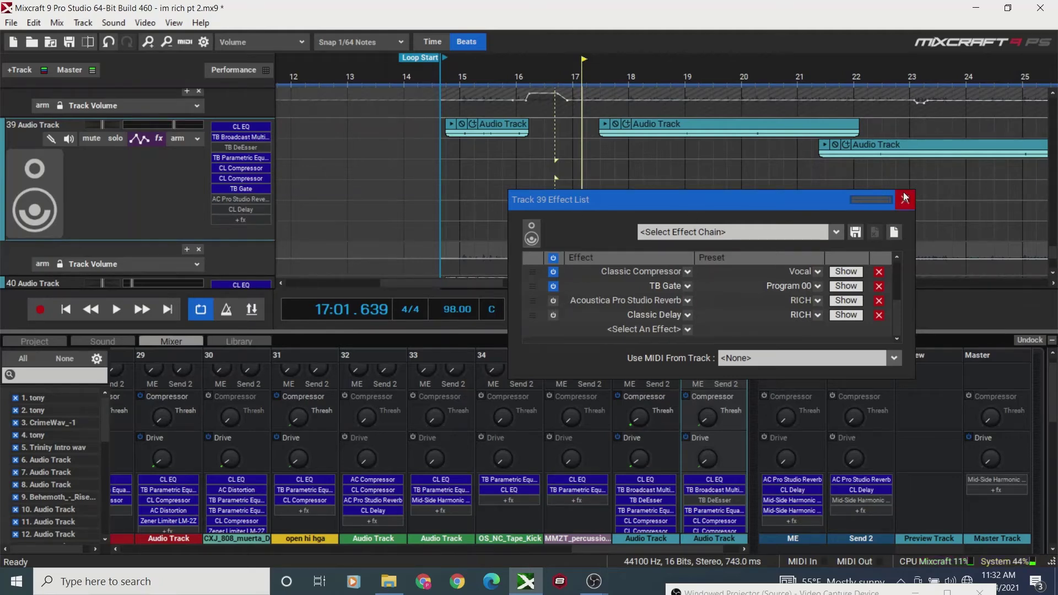
left_click(672, 174)
key("space")
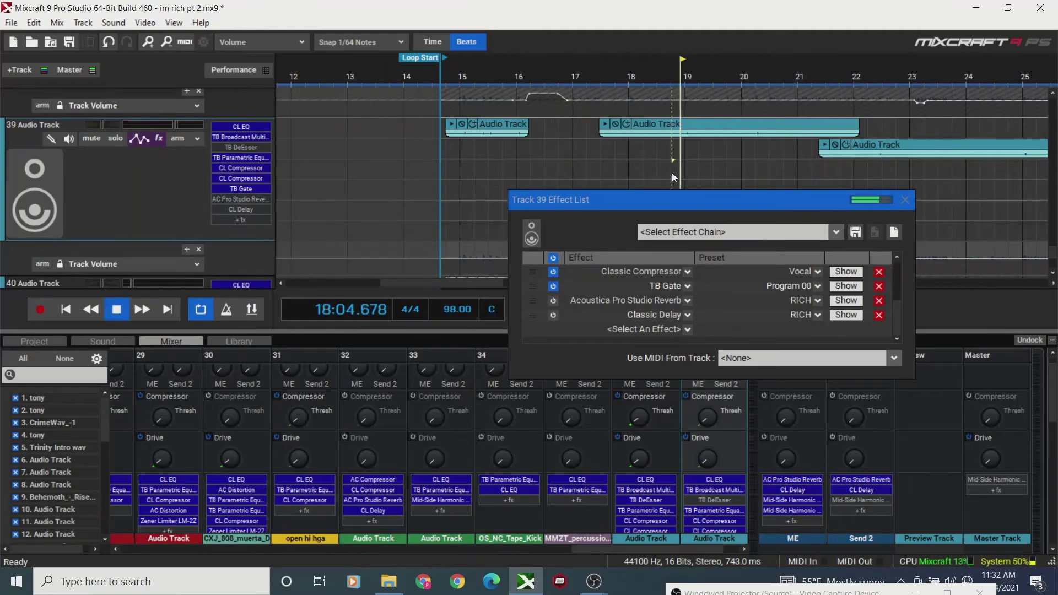
left_click(911, 203)
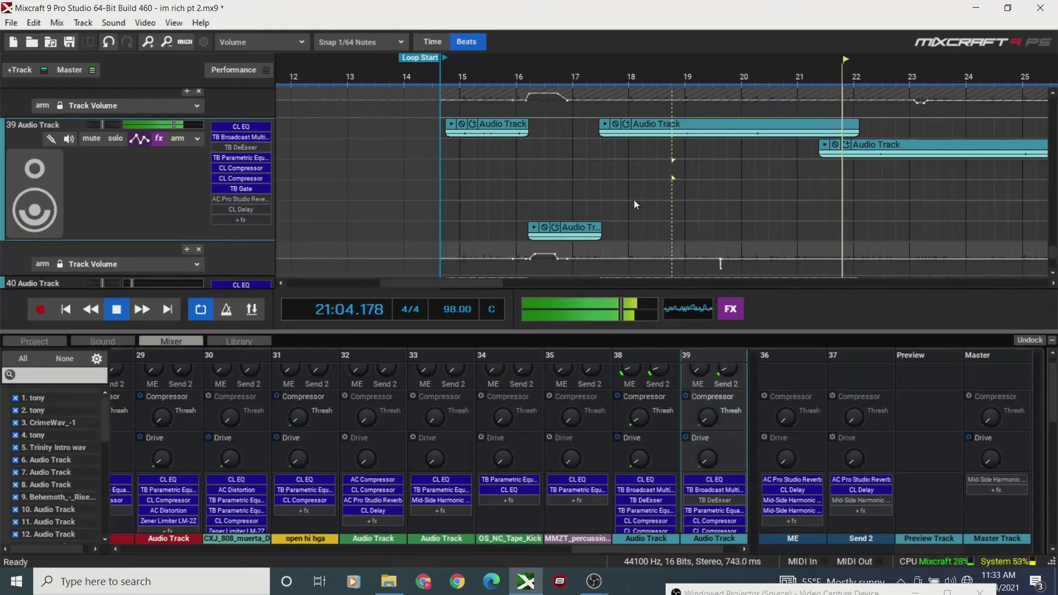
- Replay the vocal from bar 18 with its Send 2 level turned back up, soloing track 39 during playback
key("space")
key("space")
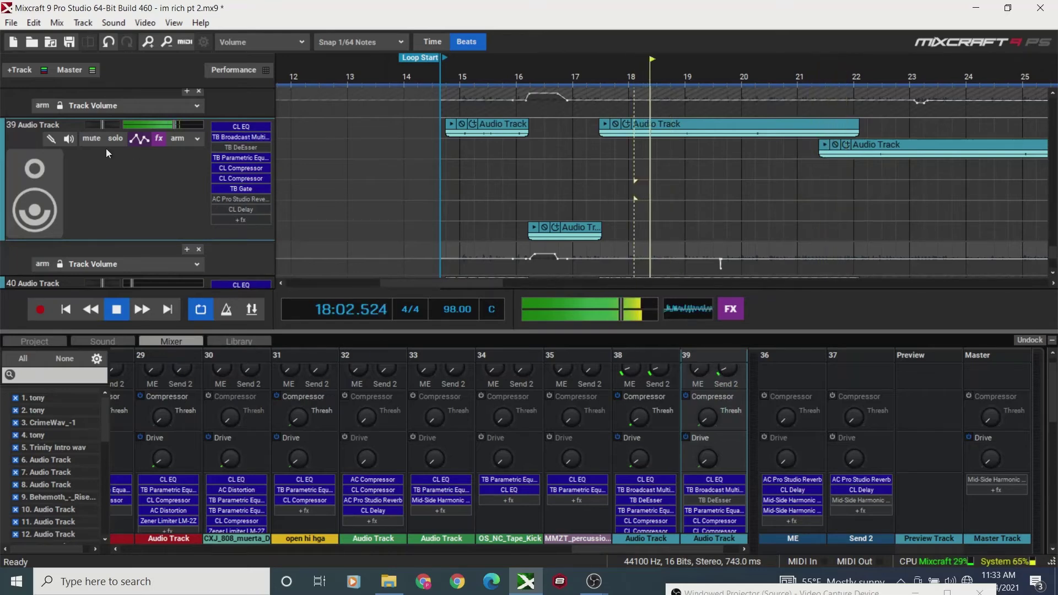
left_click(113, 139)
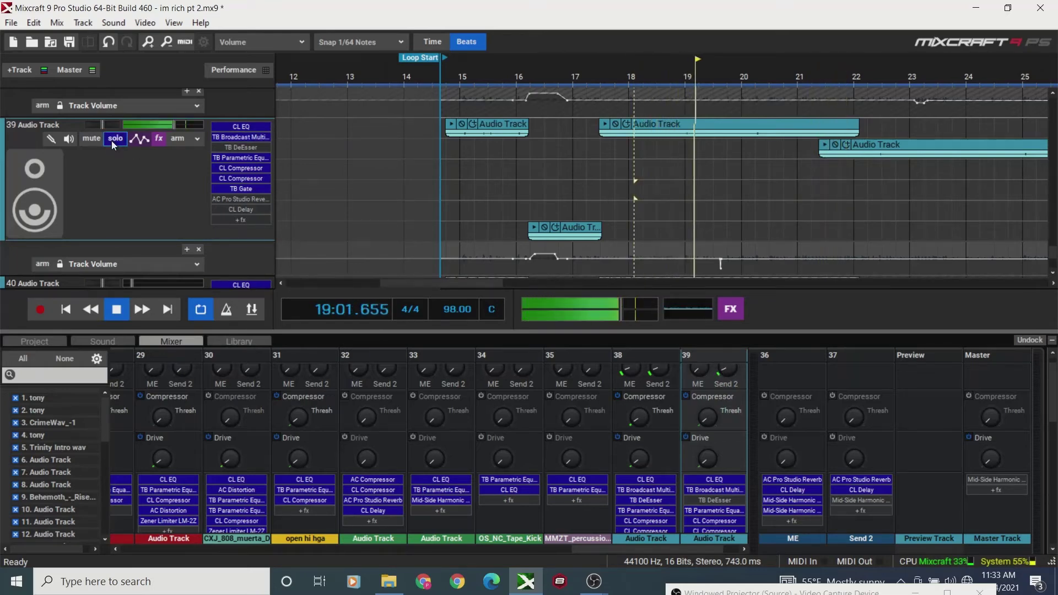
key("space")
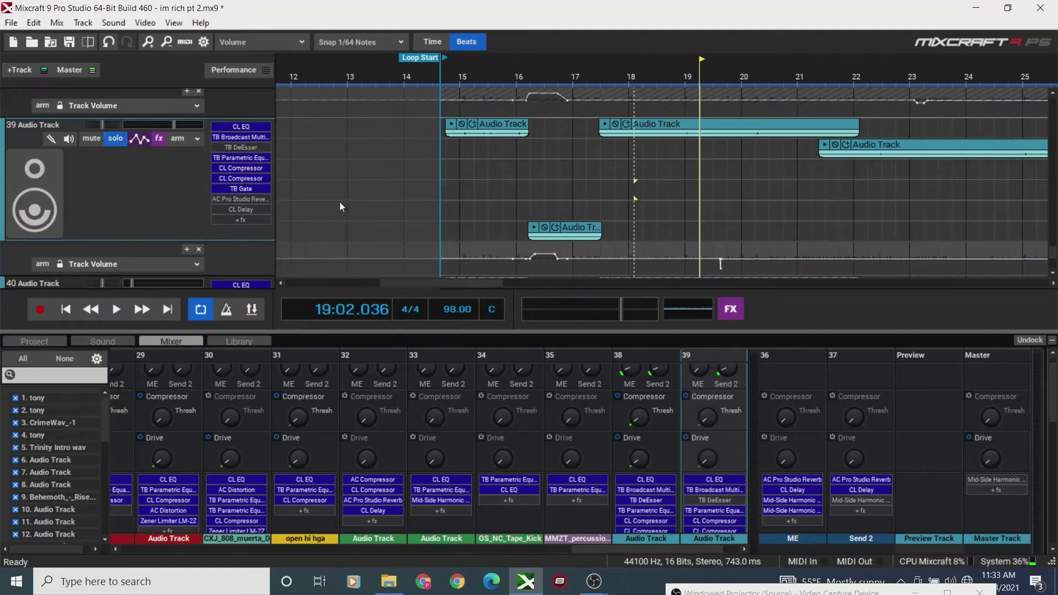
- Play the soloed track 39 from bar 15 and check its Send 2 level in the mixer
mouse_move(728, 368)
scroll(728, 368, "up", 4)
scroll(1051, 446, "down", 2)
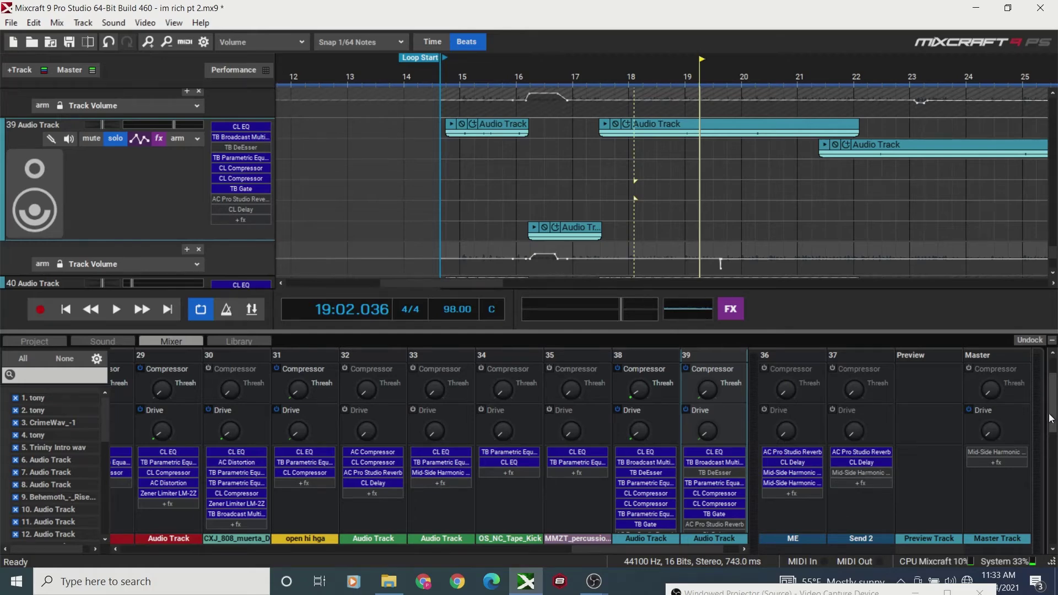
left_click_drag(1051, 421, 1054, 396)
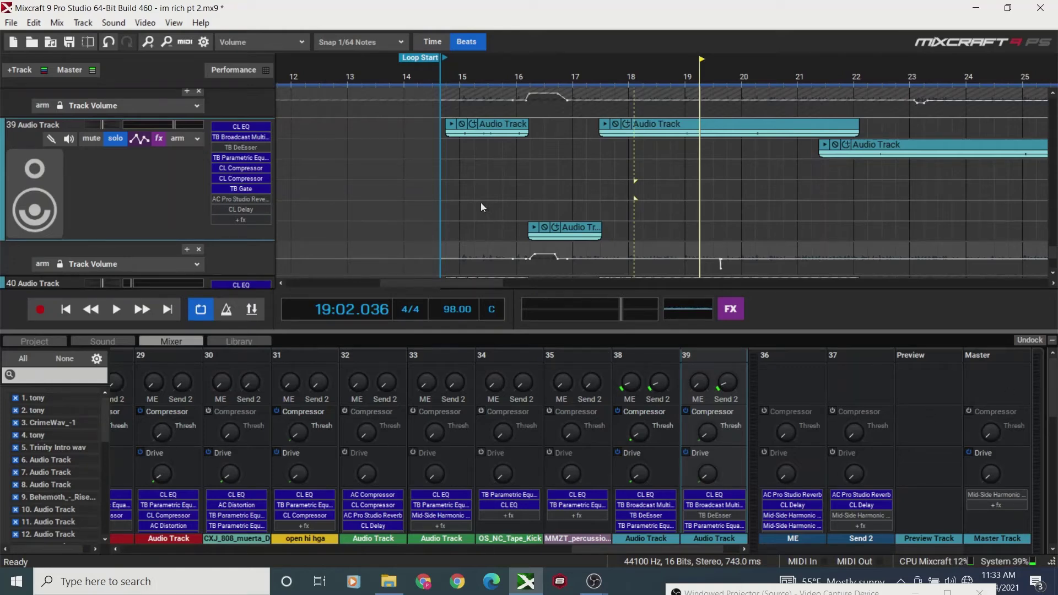
left_click_drag(473, 197, 462, 196)
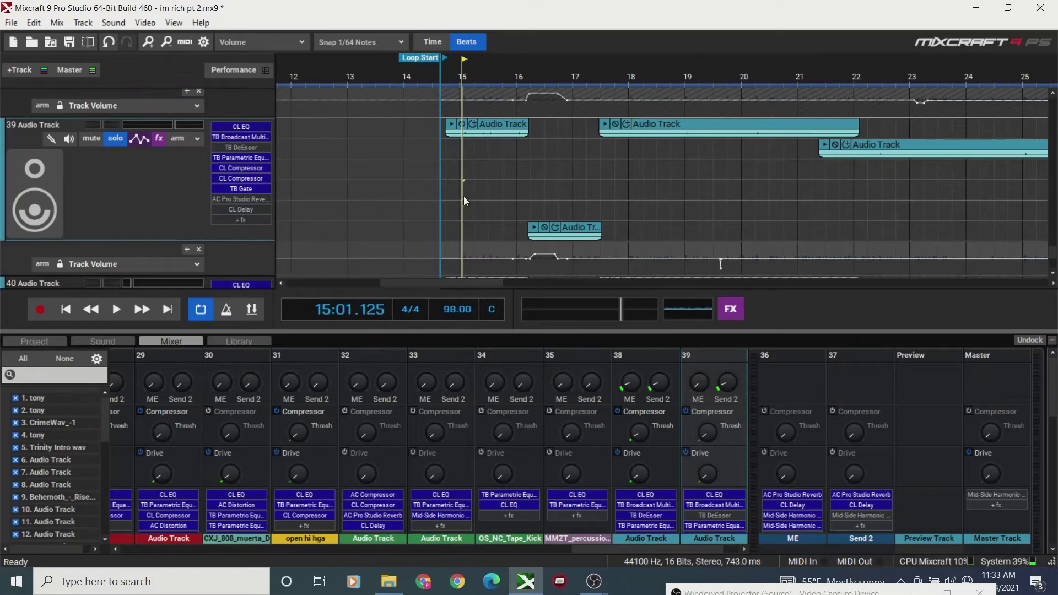
key("space")
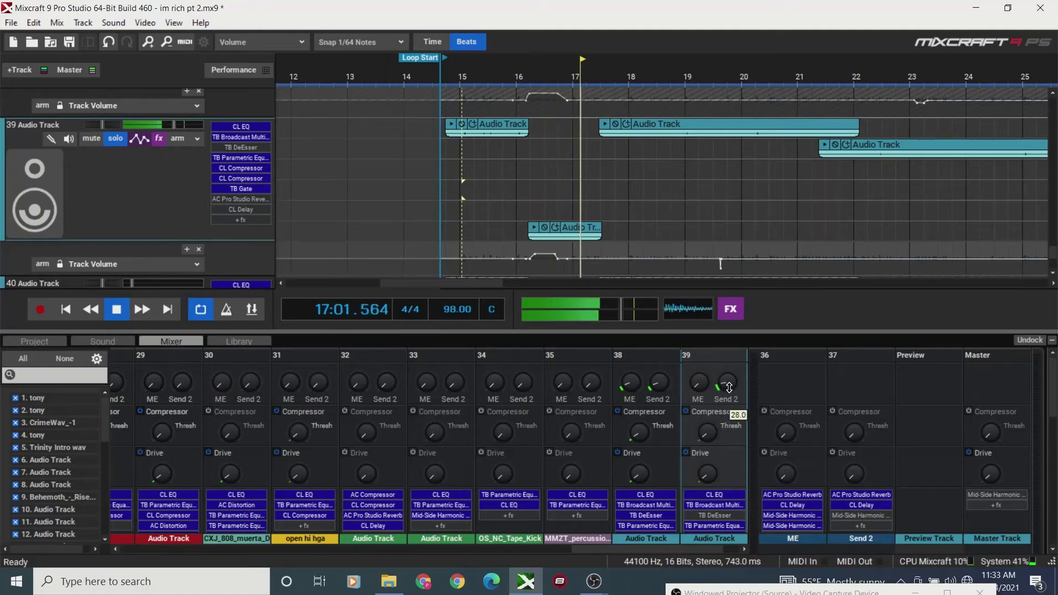
mouse_move(729, 387)
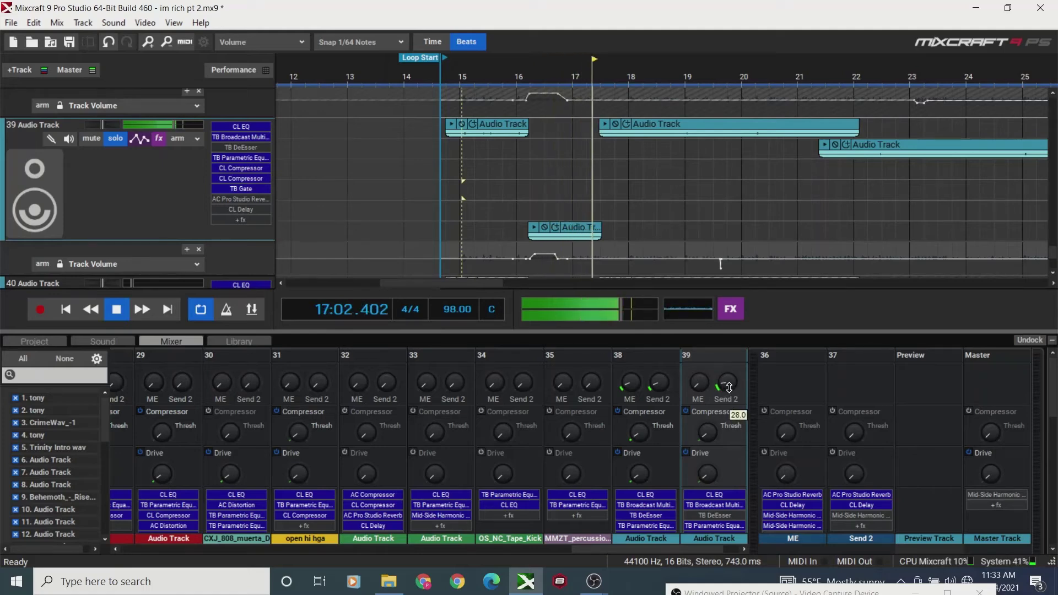
- Unsolo track 39 and play it in the full mix from bar 15 while trying its Send 2 level
left_click(117, 139)
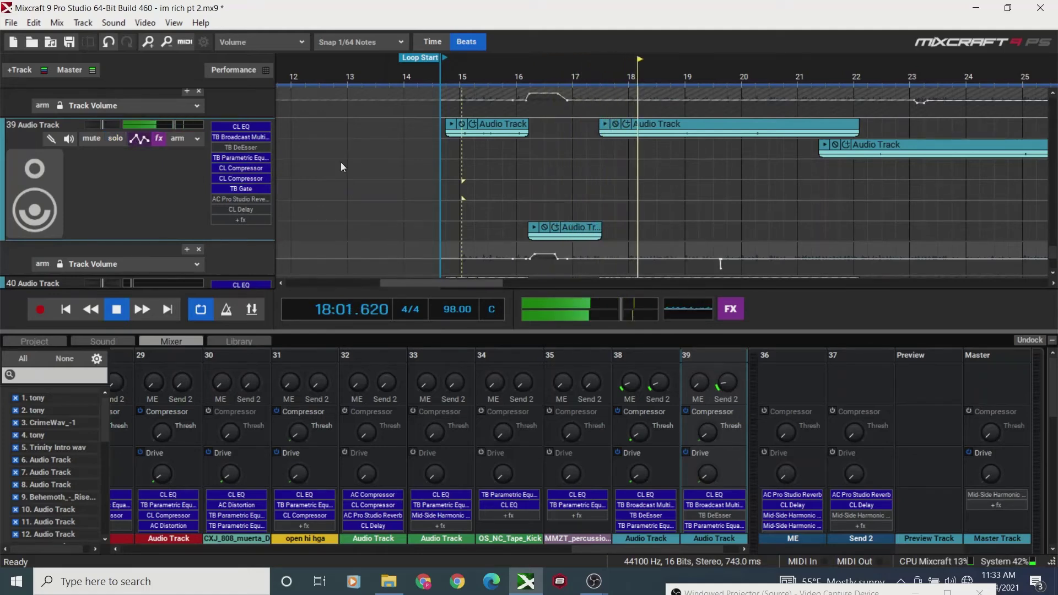
left_click(470, 180)
mouse_move(727, 383)
left_mouse_down()
mouse_move(722, 398)
mouse_move(717, 388)
left_mouse_up()
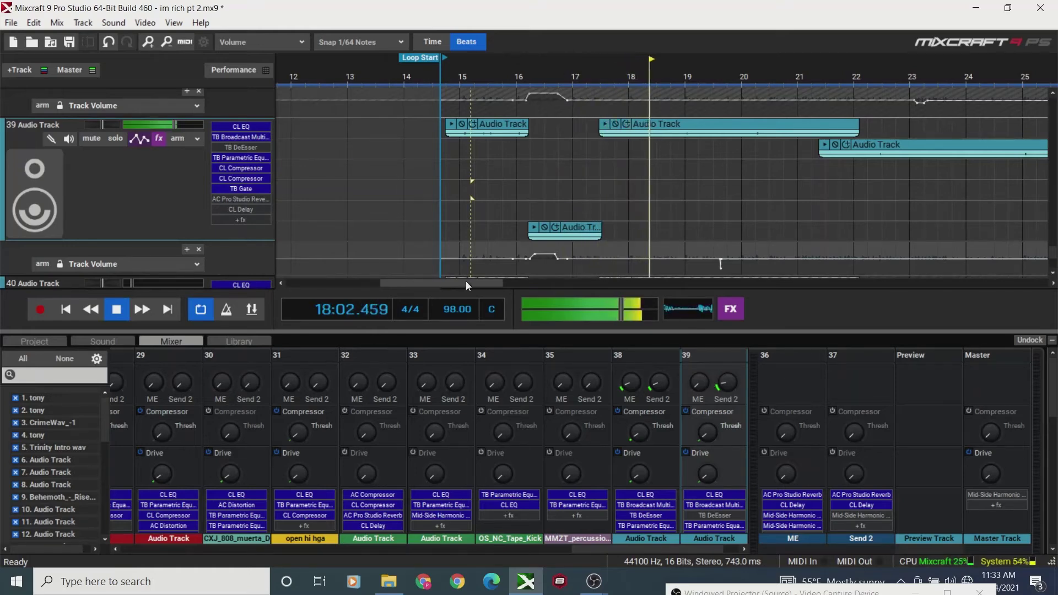
key("space")
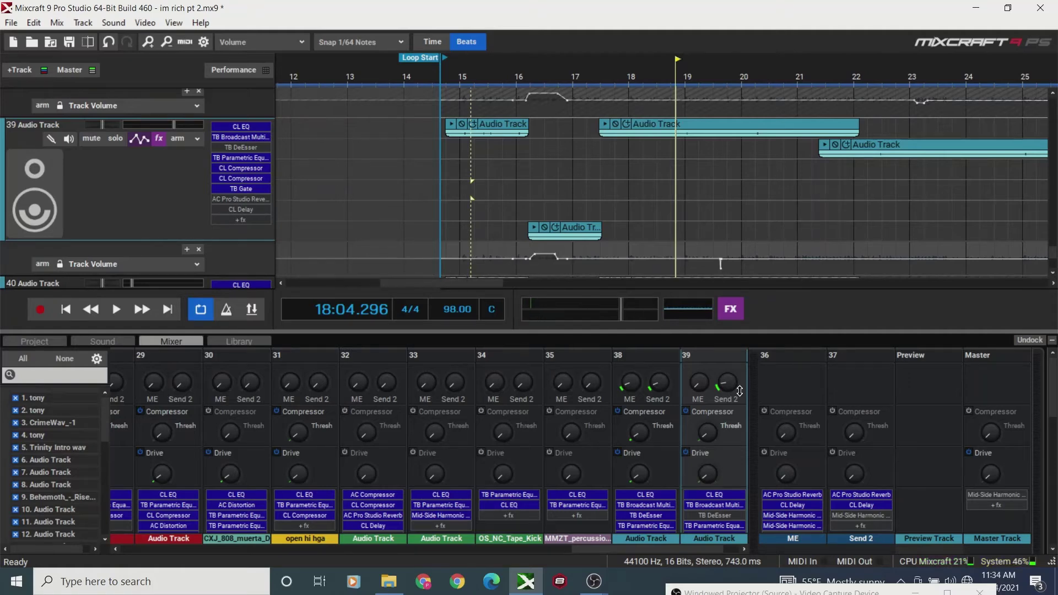
- Try a lower Send 2 level on track 39 and return the playback position to the start of bar 15
mouse_move(730, 388)
left_click_drag(730, 388, 734, 438)
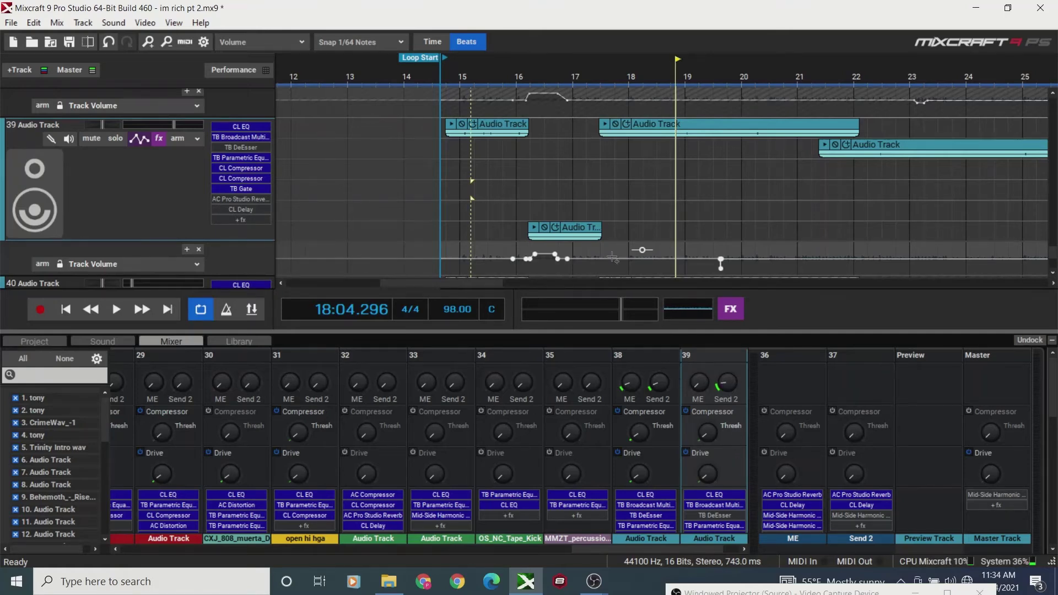
left_click(483, 173)
left_click(460, 172)
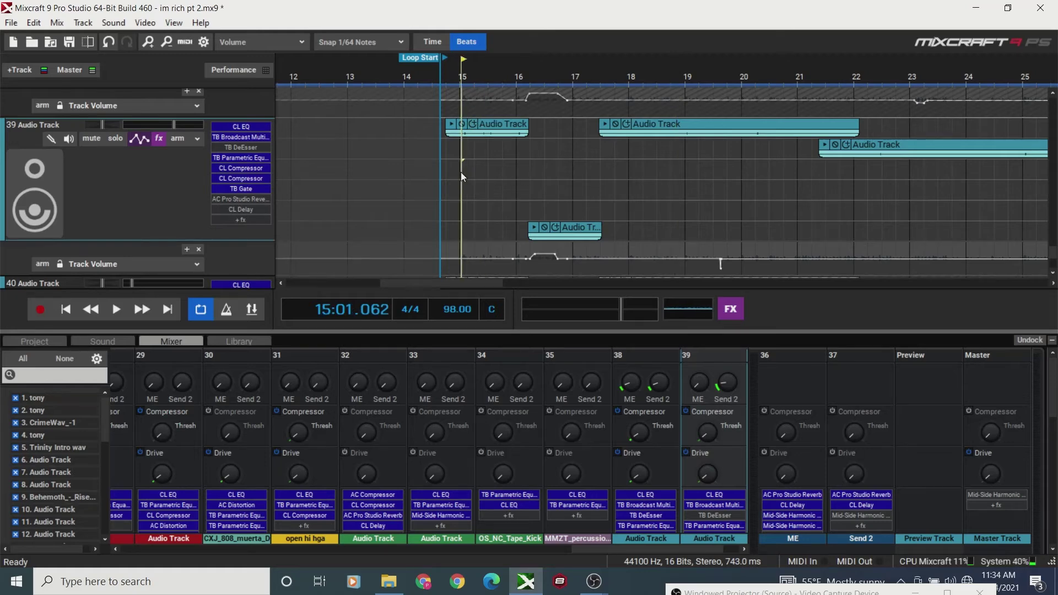
- Play back the arrangement from measure 15 and stop just past measure 16
key("space")
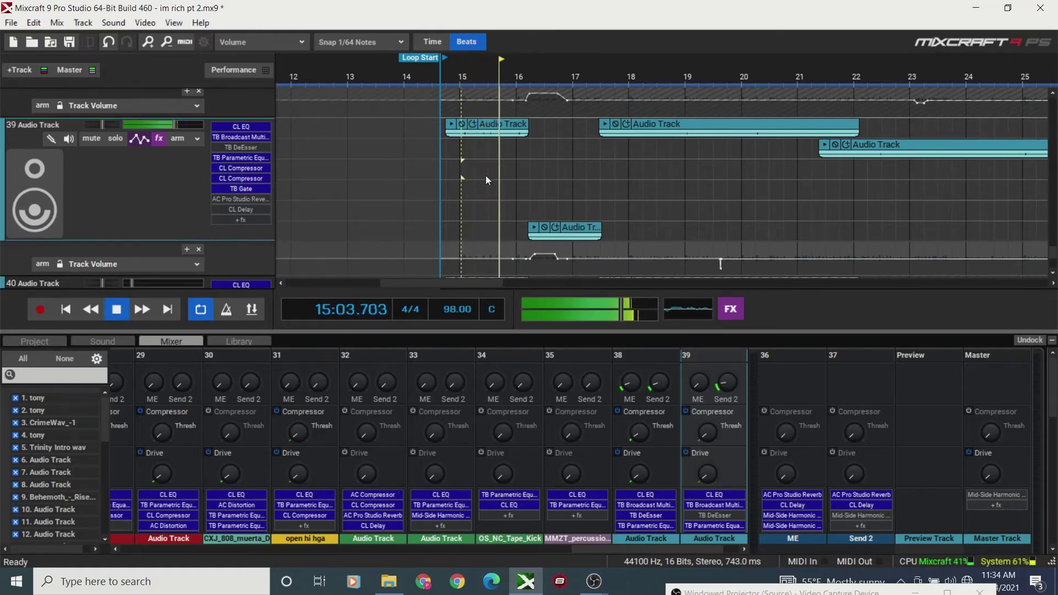
key("space")
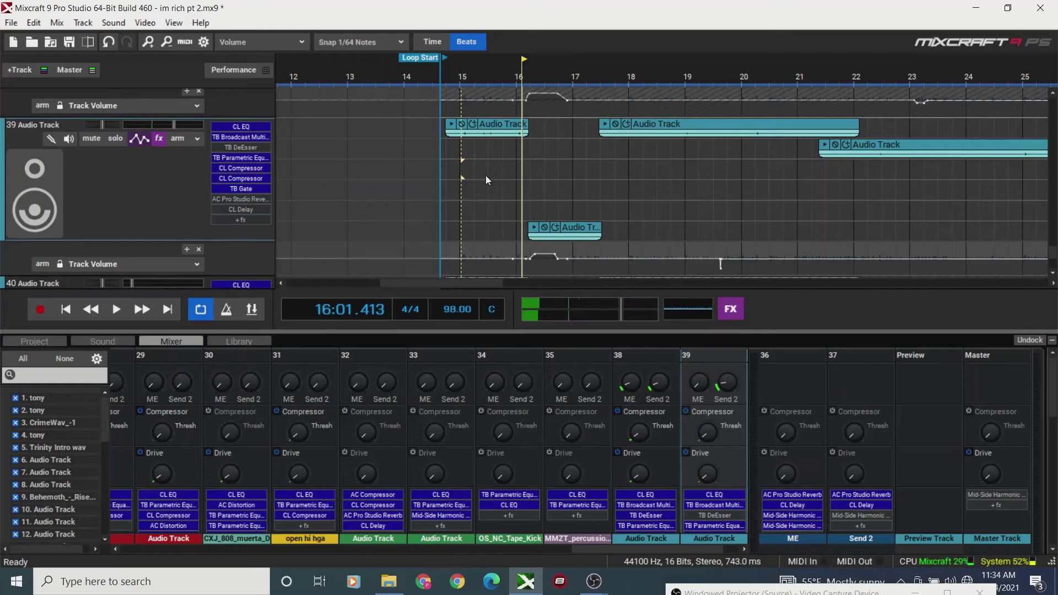
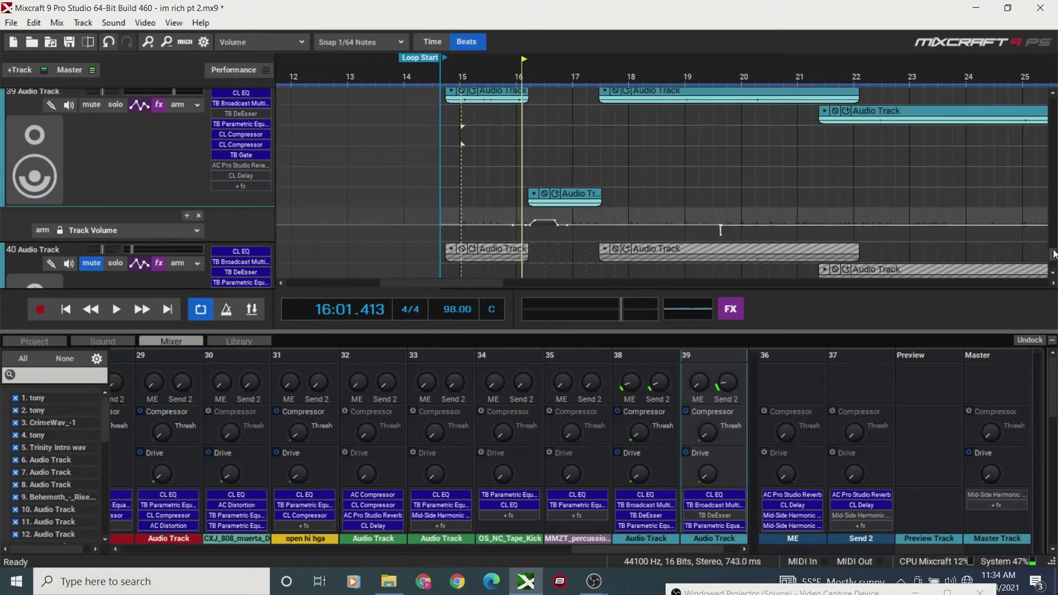
scroll(1053, 249, "up", 2)
scroll(1054, 251, "down", 1)
scroll(1054, 251, "down", 2)
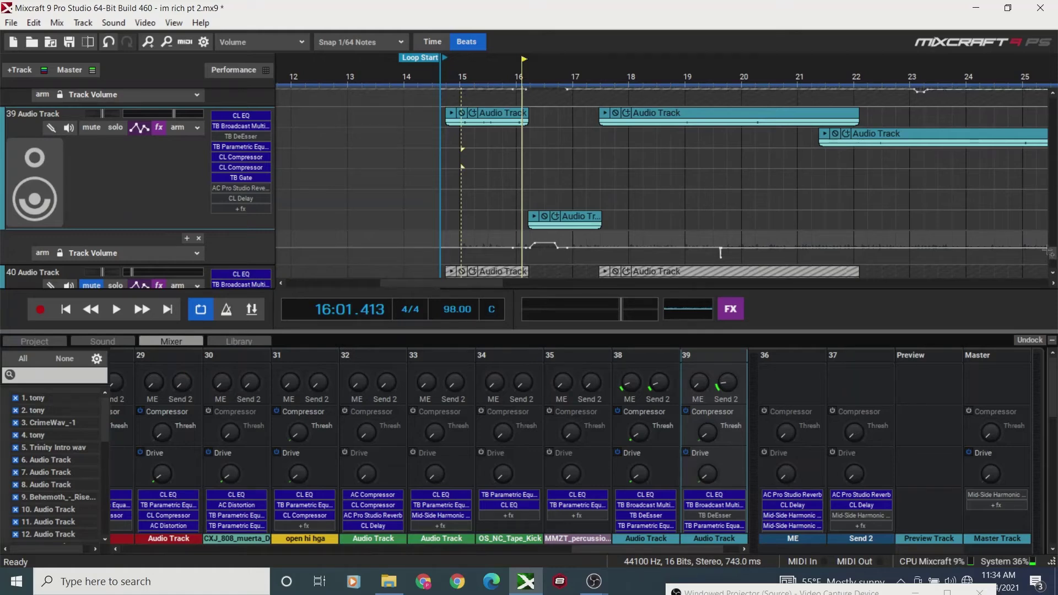
left_click_drag(1054, 253, 1055, 254)
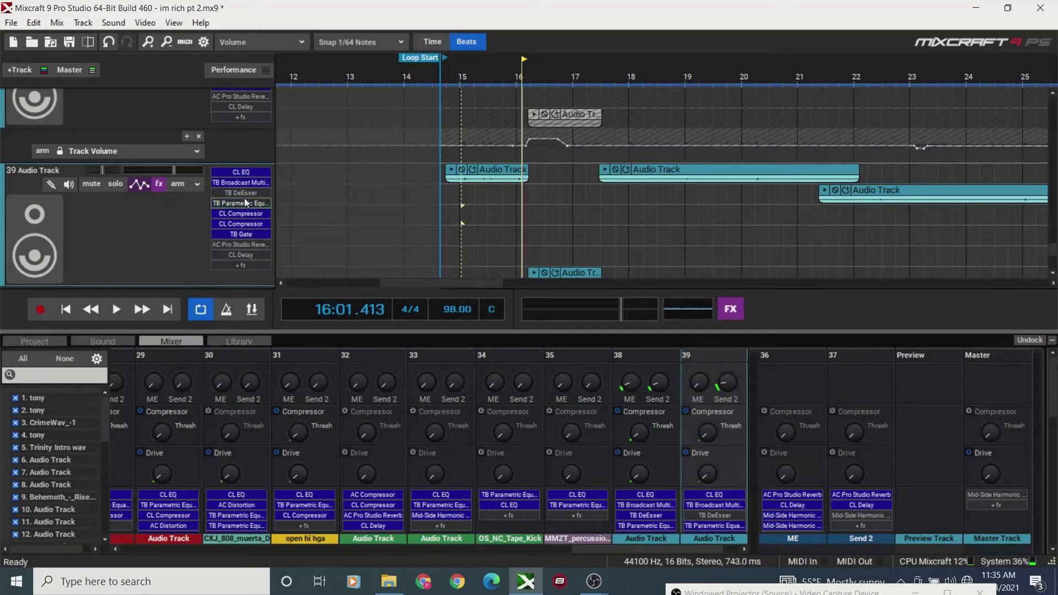
- Open track 39's effect list and inspect its Classic EQ and Classic Compressor settings
left_click(157, 185)
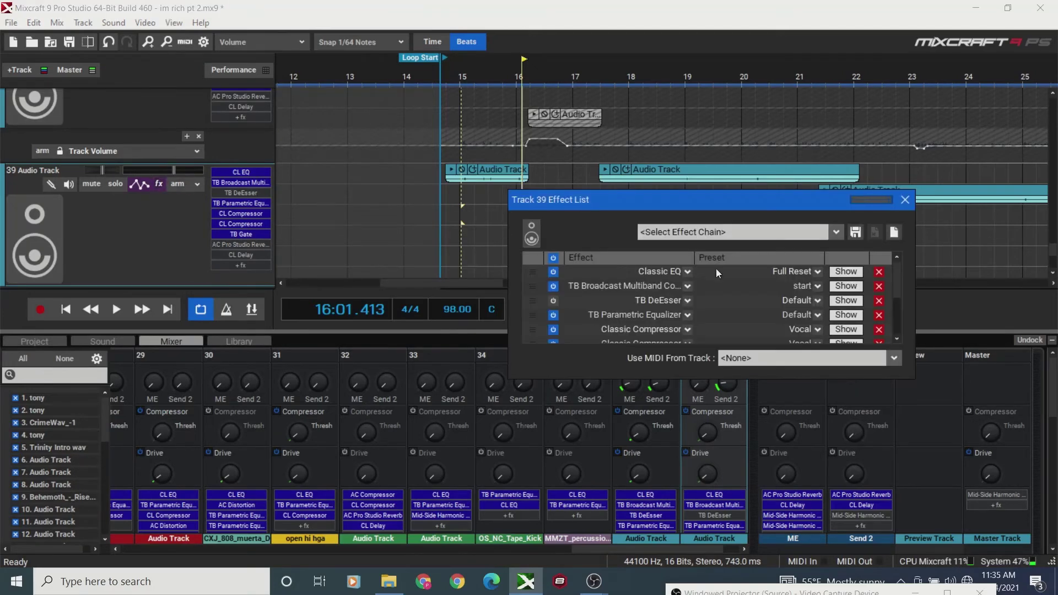
left_click_drag(897, 282, 897, 292)
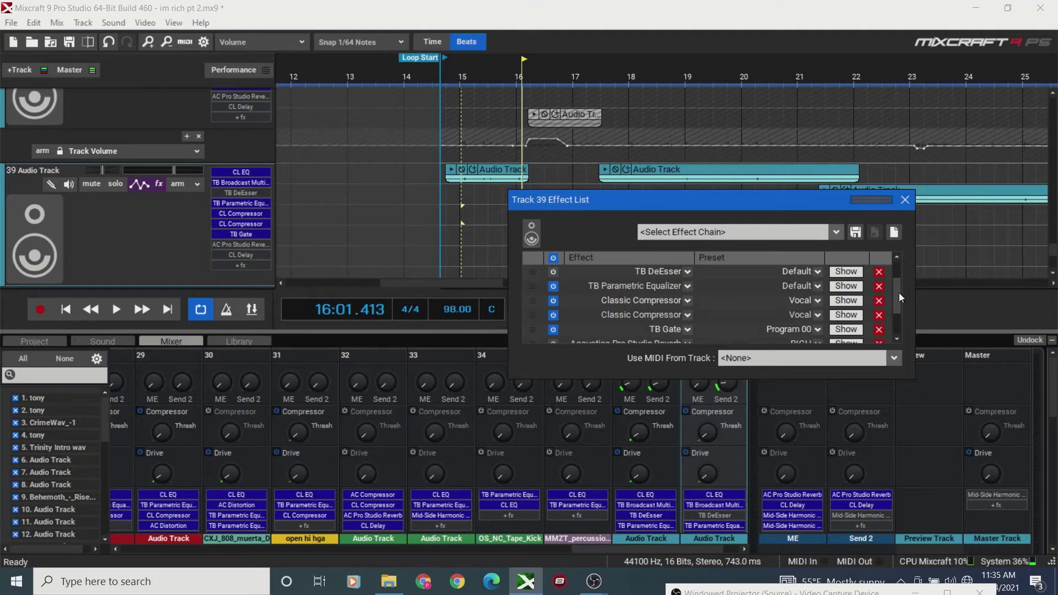
mouse_move(900, 300)
left_mouse_down()
mouse_move(898, 332)
mouse_move(892, 285)
left_mouse_up()
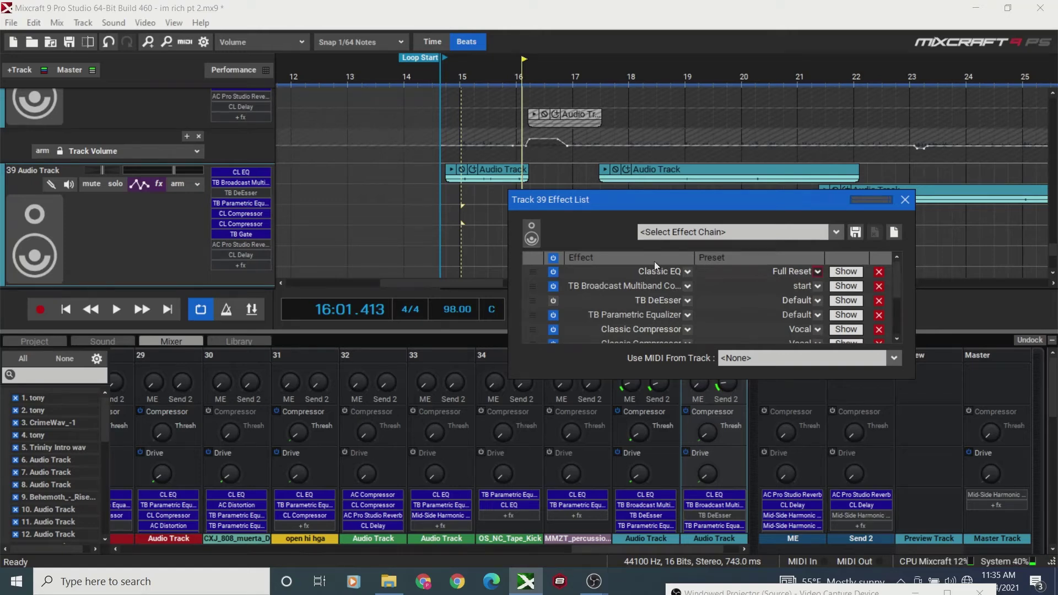
left_click(851, 274)
left_click(723, 137)
left_click(836, 326)
left_click(736, 227)
- Demonstrate a low cut in track 39's Classic EQ by fully lowering the left 20 Hz band, then returning it to 0 dB
left_click(844, 272)
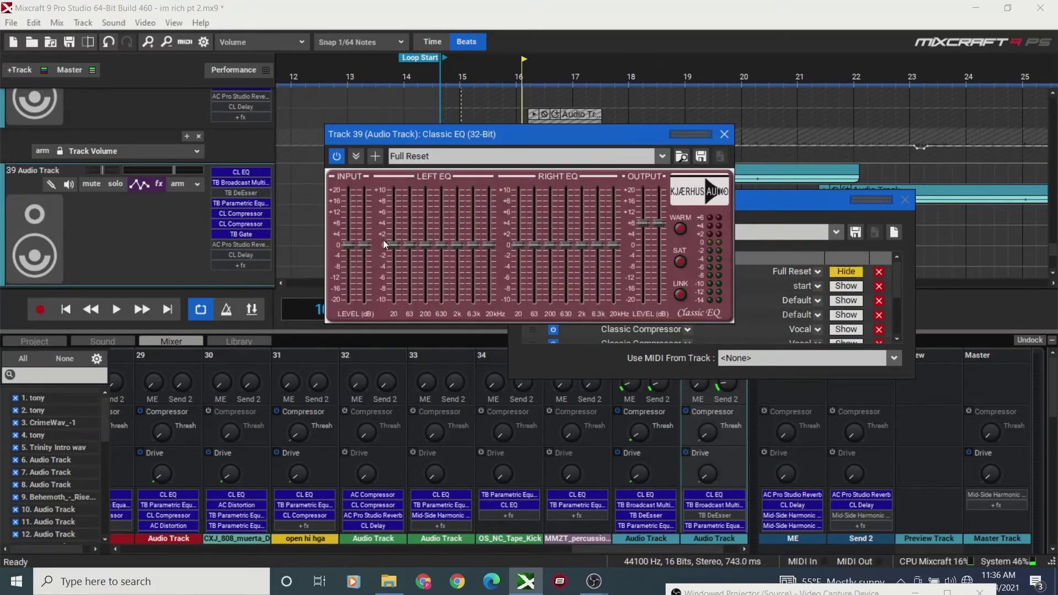
left_click_drag(388, 244, 392, 306)
left_click_drag(391, 300, 387, 243)
left_click(723, 135)
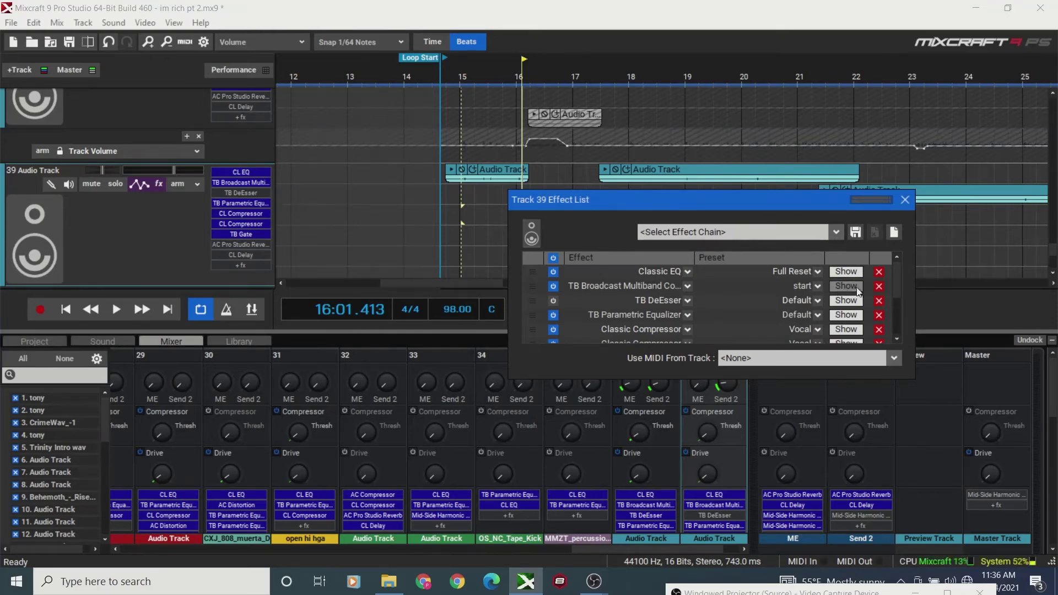
- Inspect track 39's TB Parametric Equalizer and the remaining effects in its chain, then close the effect list
left_click_drag(898, 277, 897, 293)
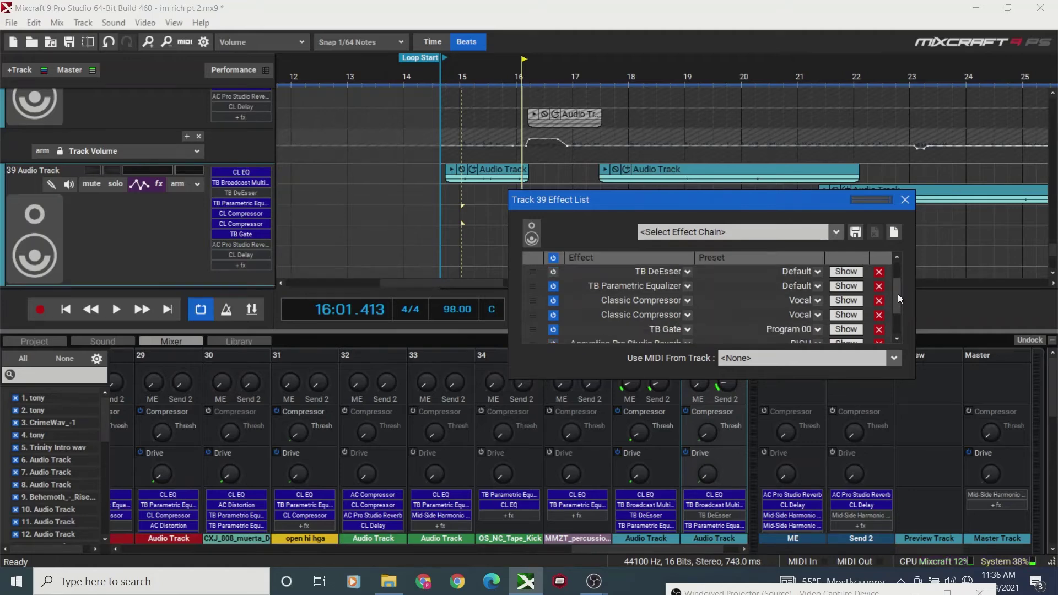
left_click(846, 285)
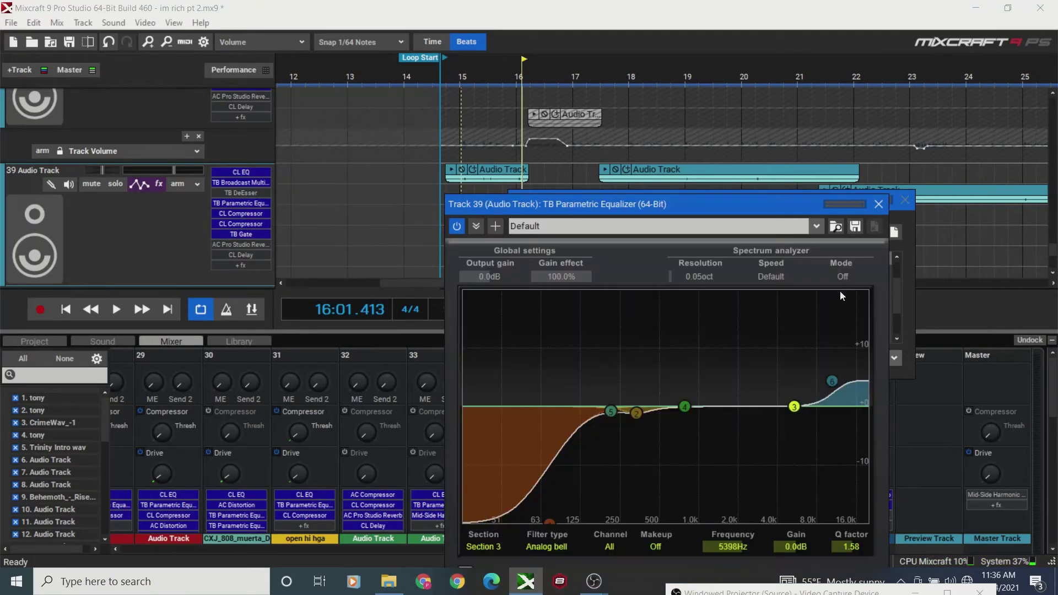
left_click(874, 207)
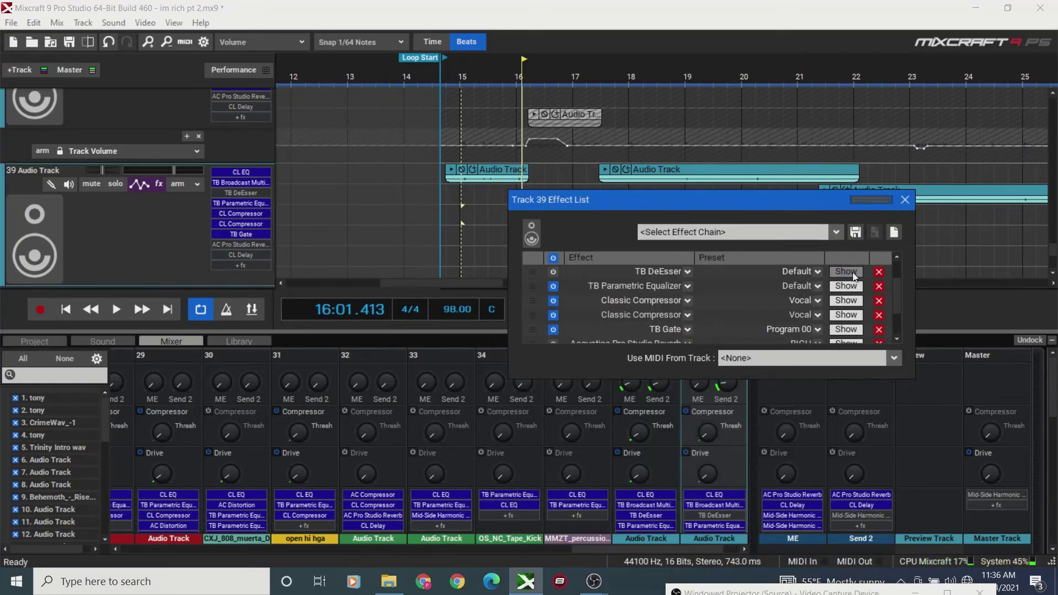
left_click_drag(894, 290, 895, 296)
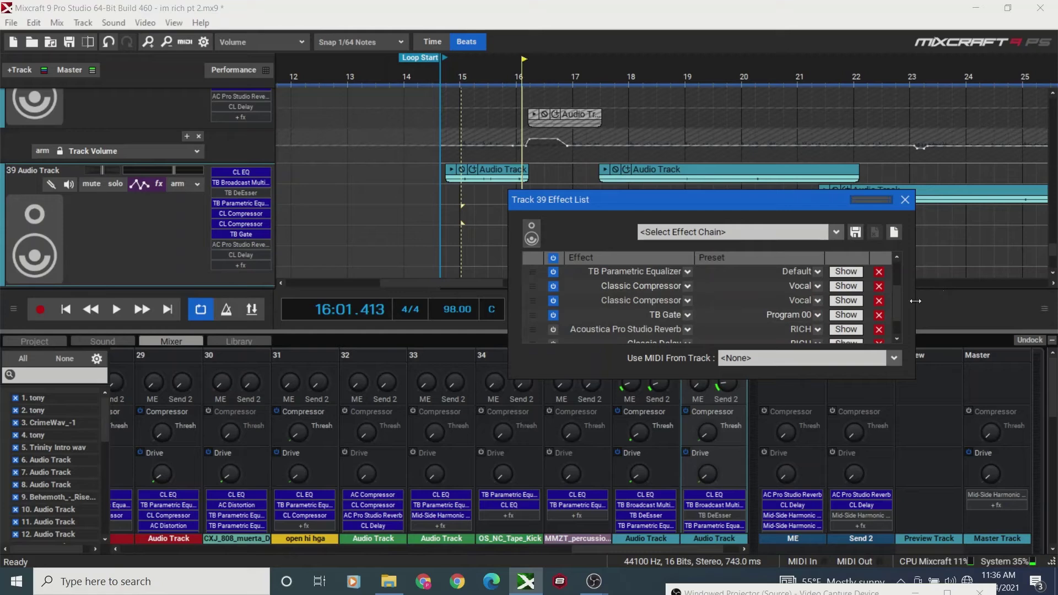
scroll(900, 304, "down", 1)
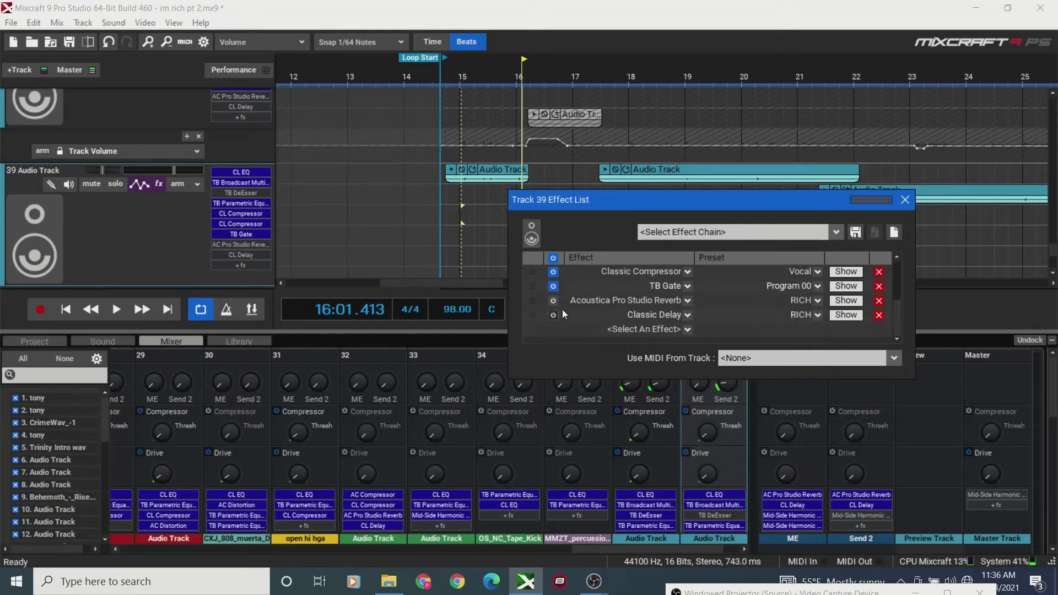
left_click(904, 200)
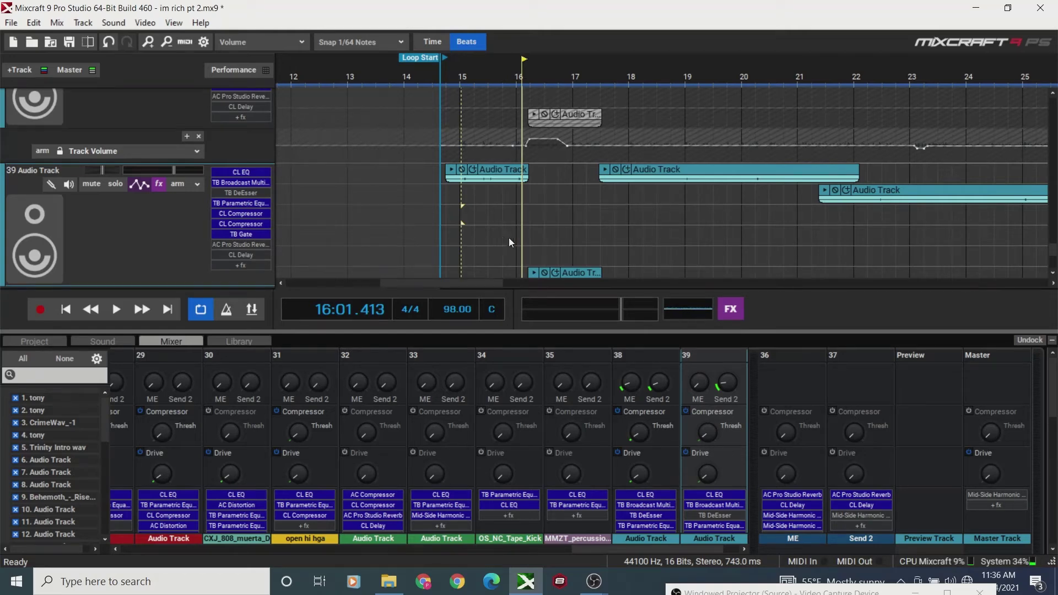
- Play from just after measure 15 with the master volume raised, then stop and bring the master volume back down
left_click(468, 223)
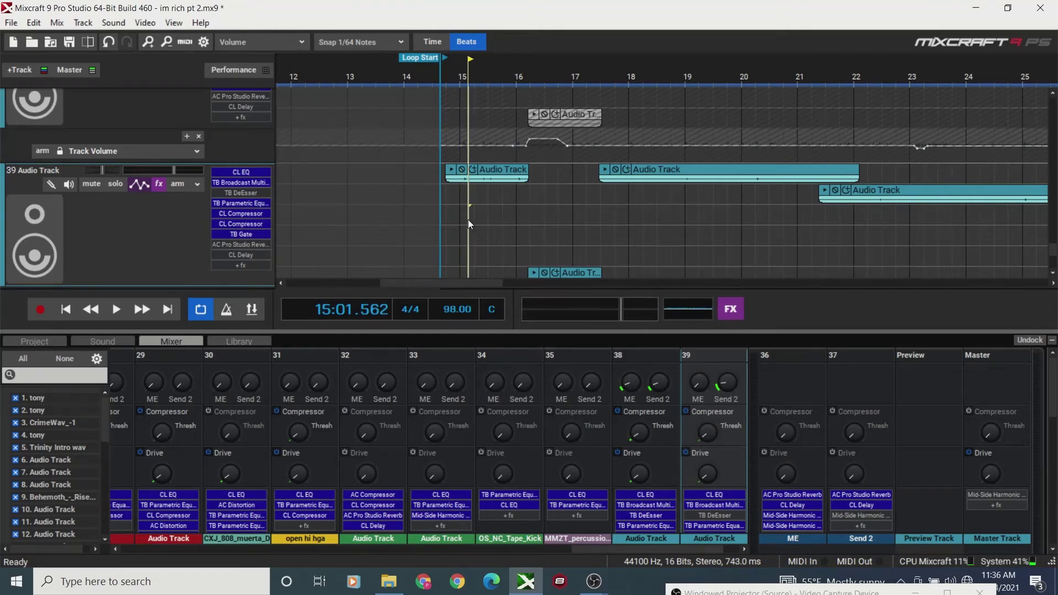
key("space")
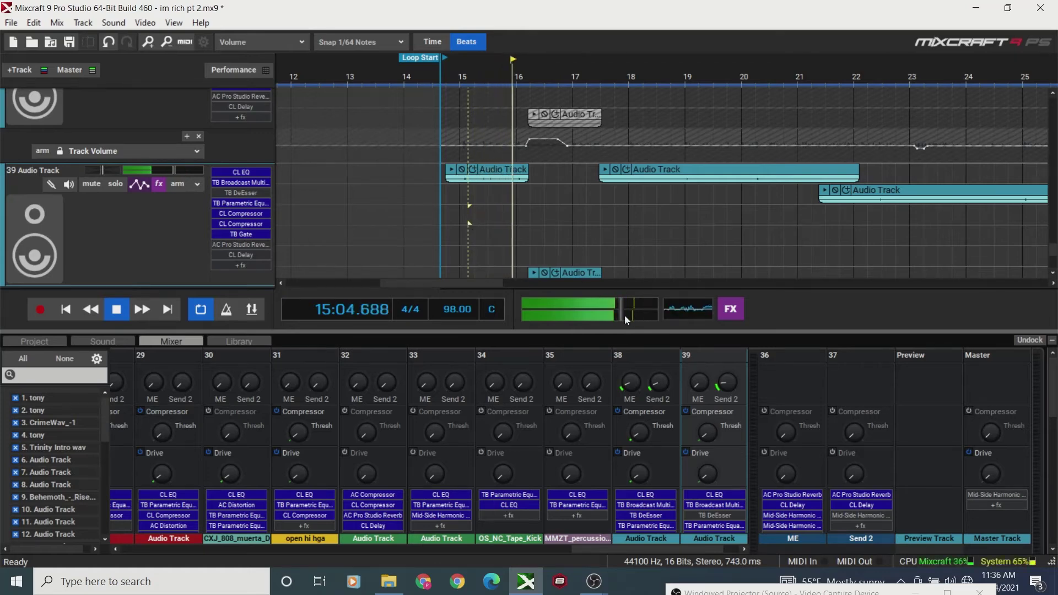
mouse_move(643, 317)
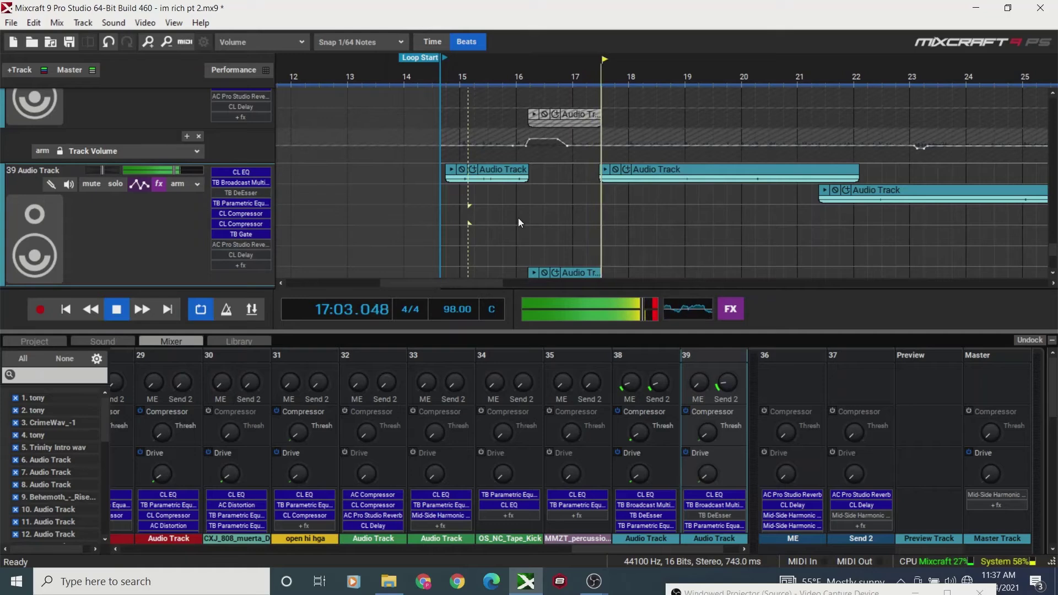
key("space")
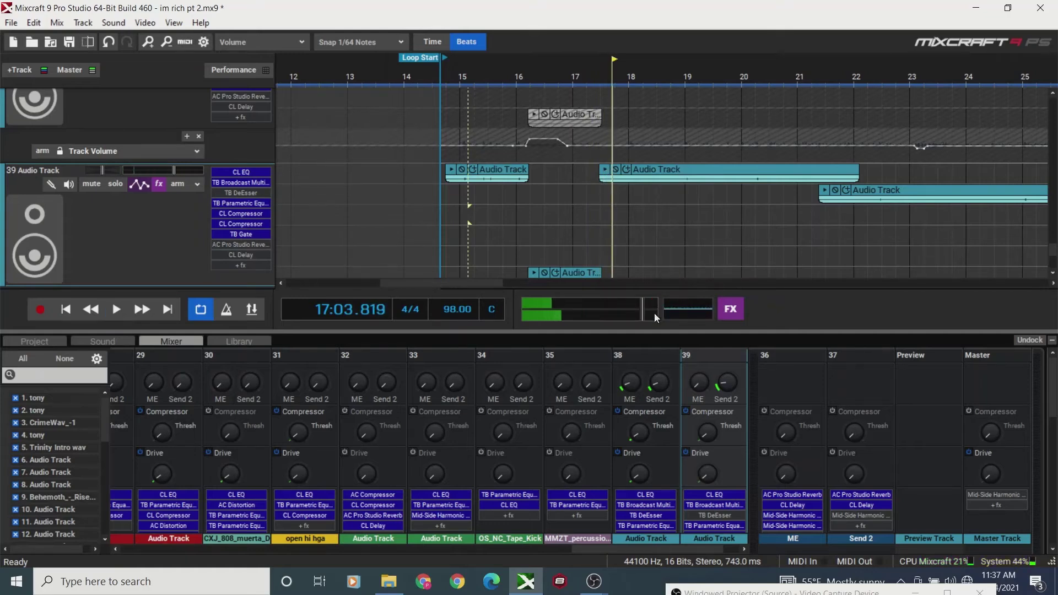
left_click_drag(642, 315, 619, 316)
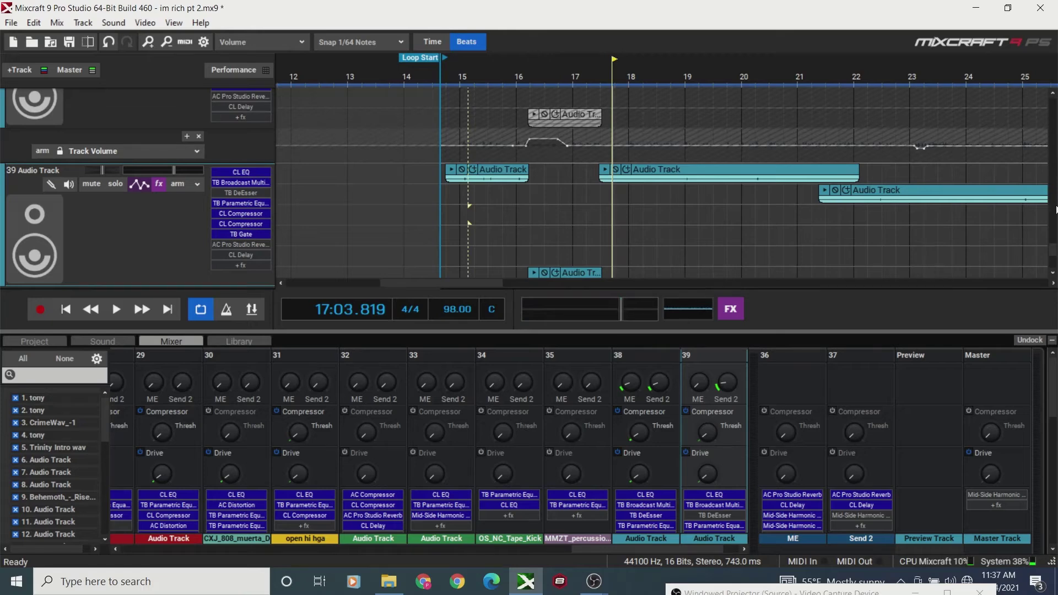
- Solo track 40 for a short playback, then stop and release its solo
scroll(1053, 258, "down", 2)
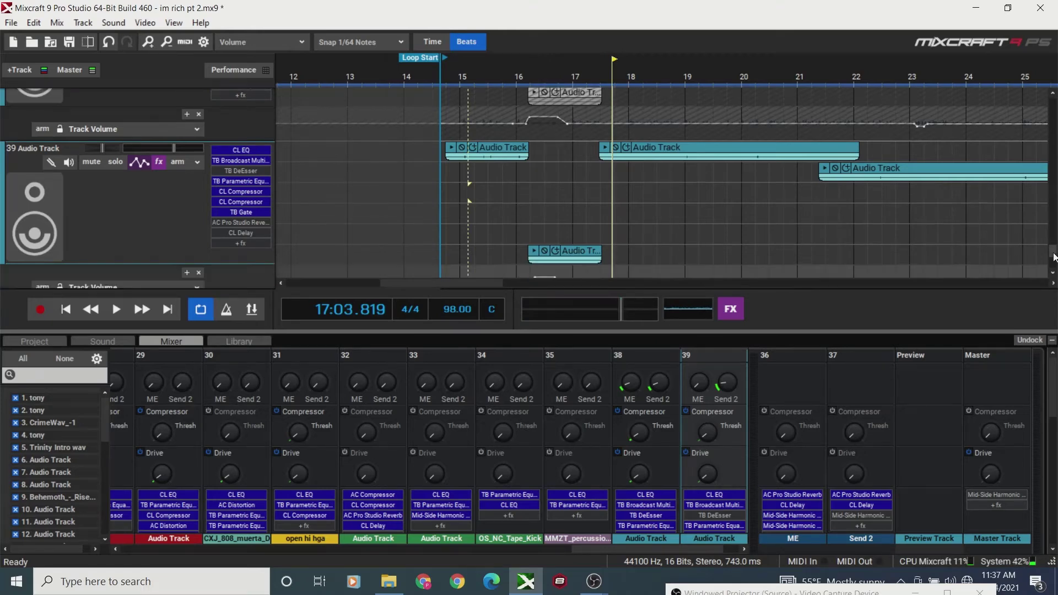
scroll(1053, 267, "up", 1)
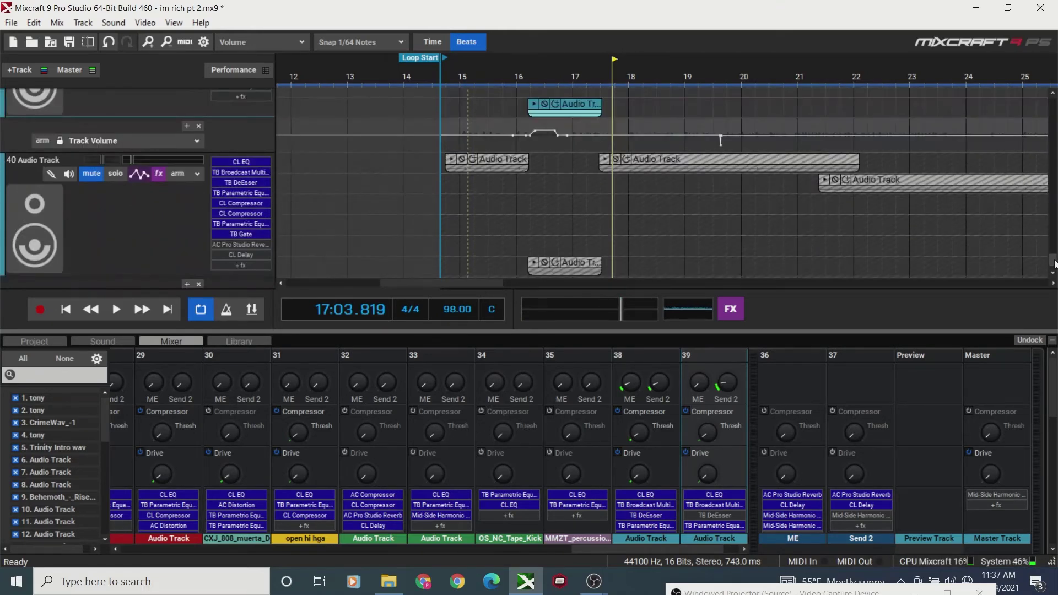
scroll(1053, 264, "down", 1)
scroll(1053, 264, "up", 2)
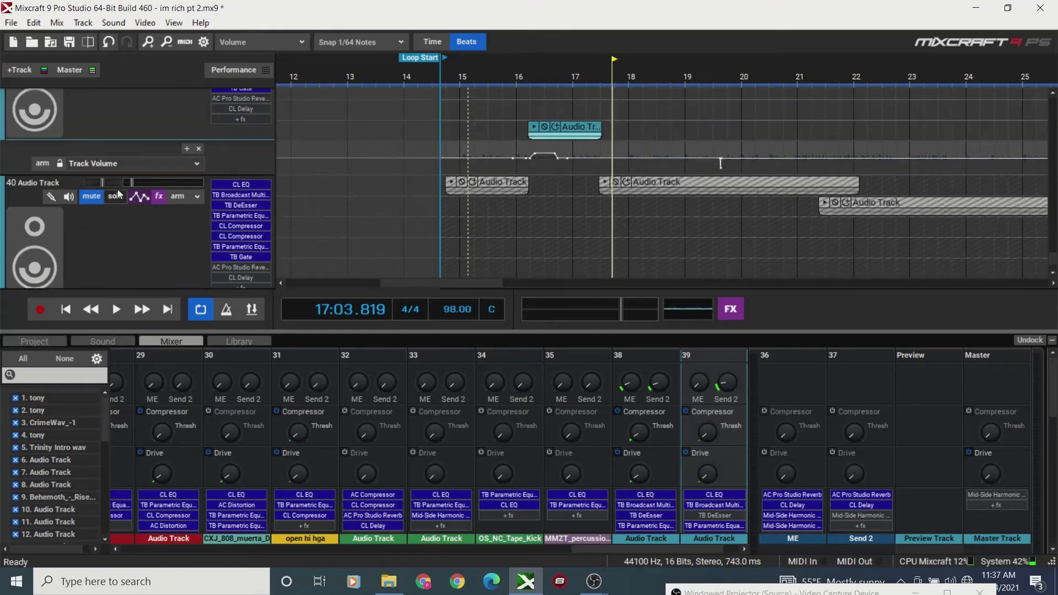
left_click(113, 197)
key("space")
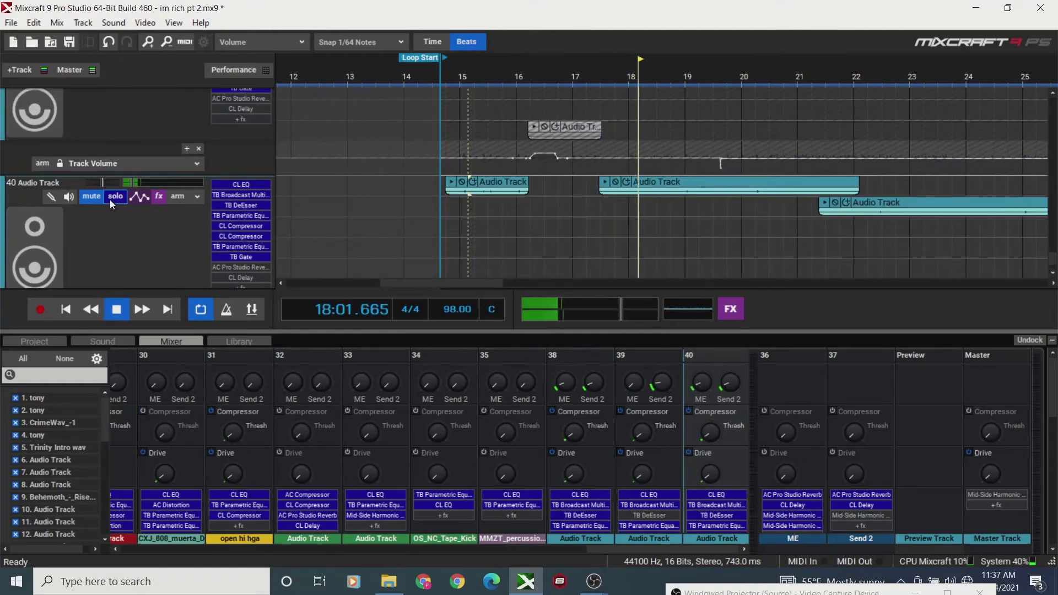
key("space")
left_click(112, 202)
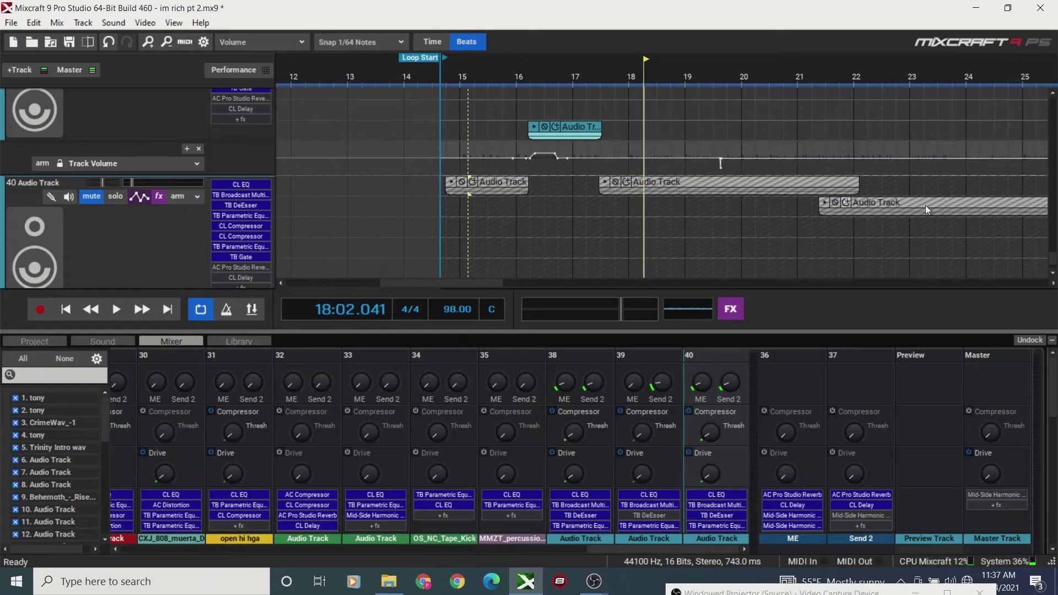
- Solo track 38 and play it from measure 18 to just past measure 19
scroll(1053, 270, "down", 1)
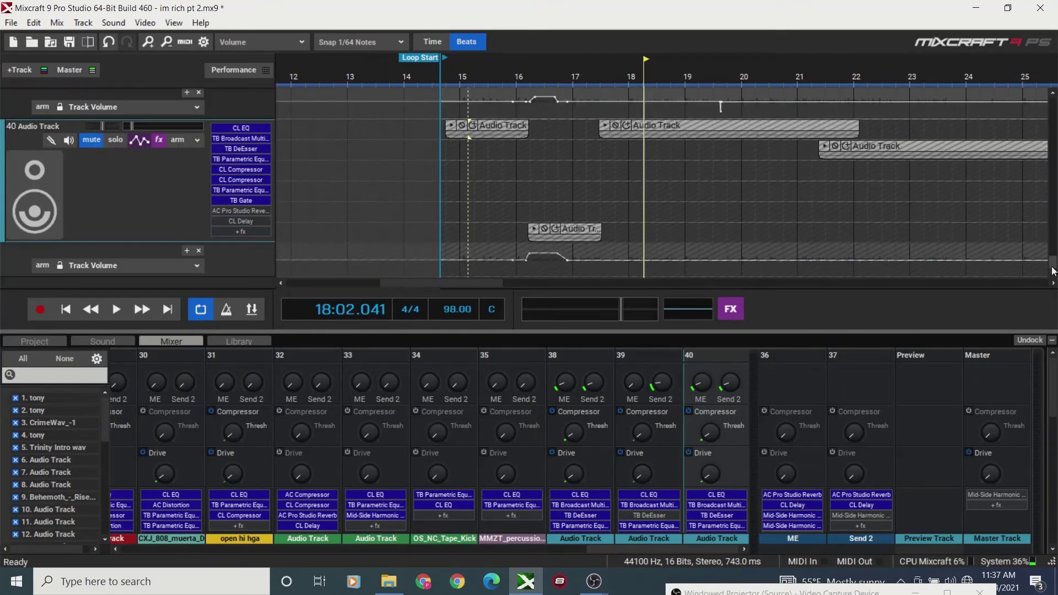
left_click_drag(1053, 270, 1053, 247)
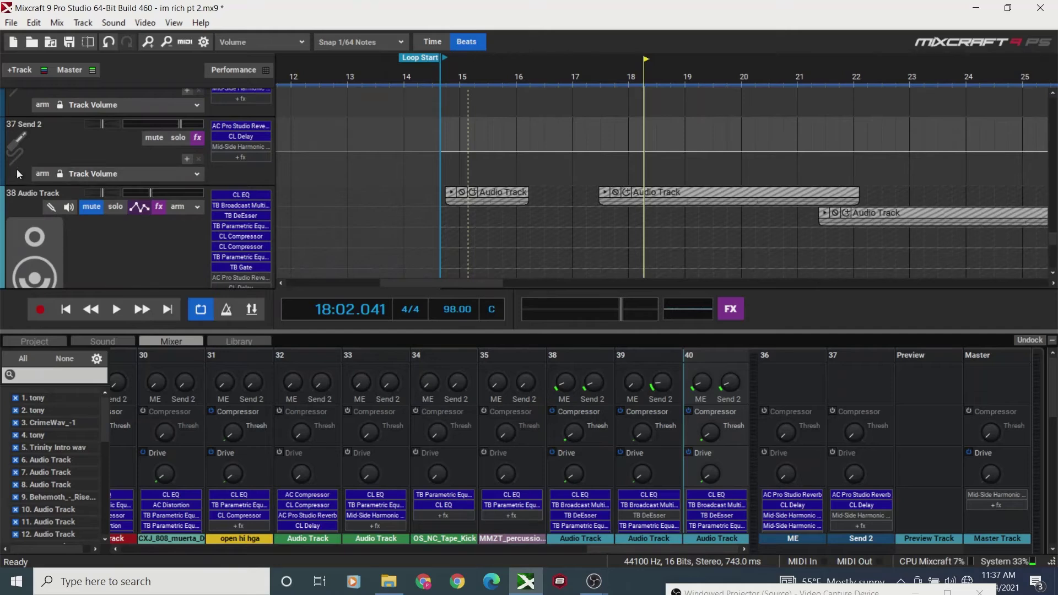
left_click(117, 207)
key("space")
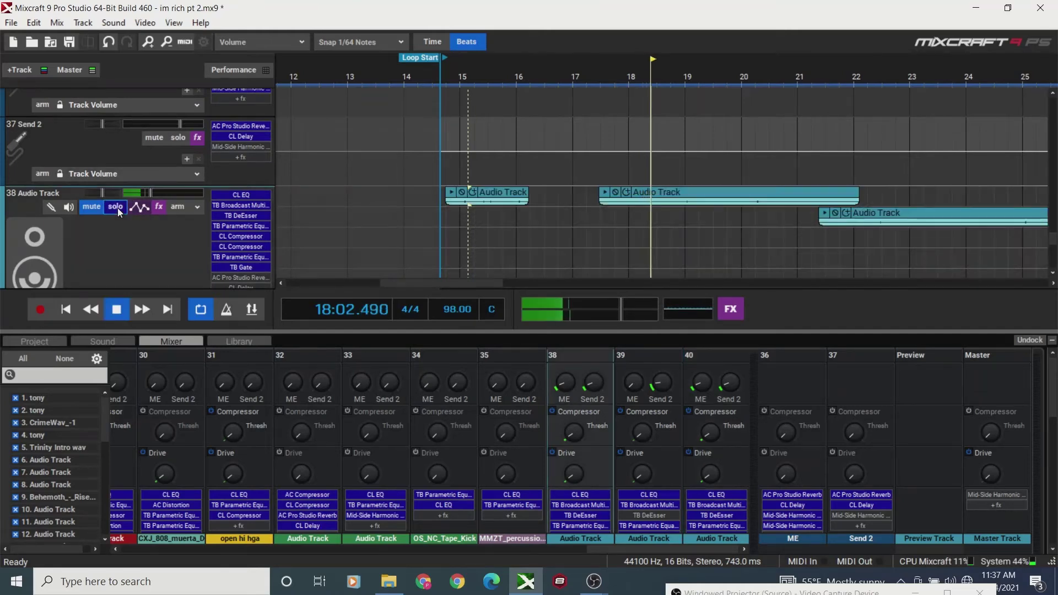
key("space")
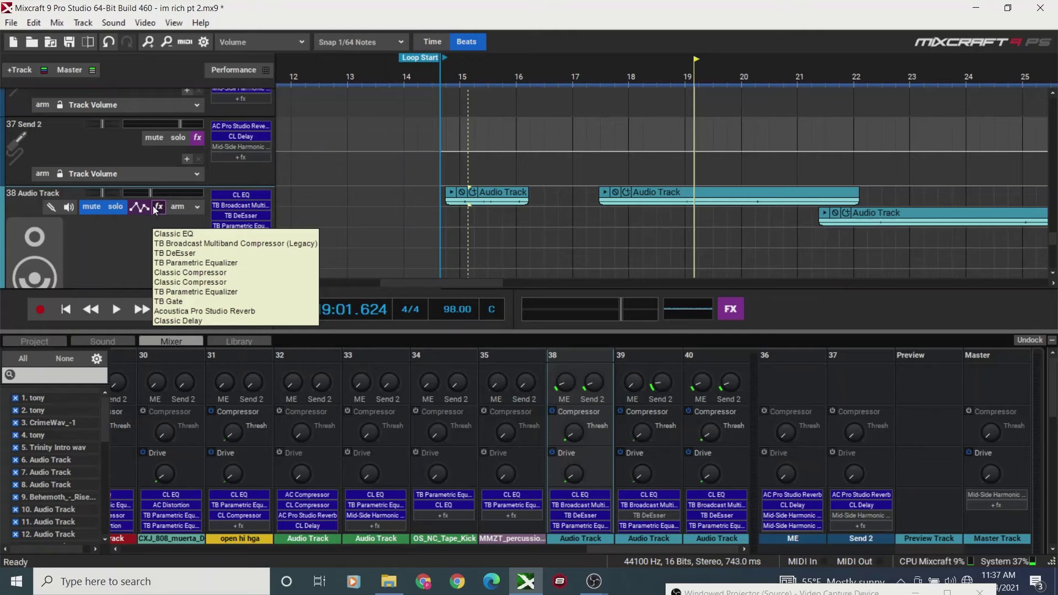
- Open track 38's effect list and inspect the settings of its two Classic Compressors
left_click(158, 207)
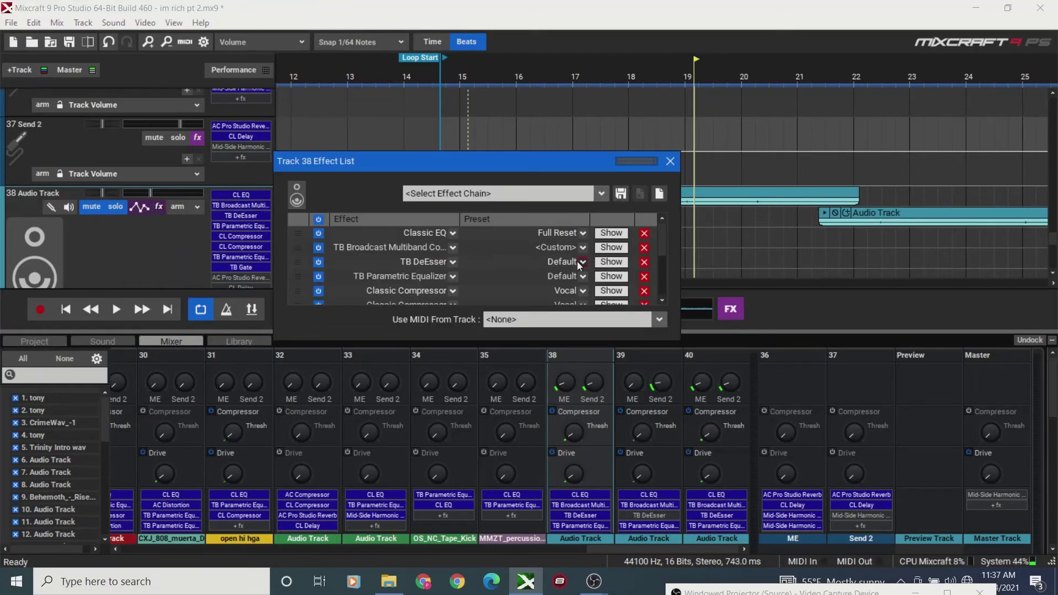
left_click_drag(662, 246, 666, 269)
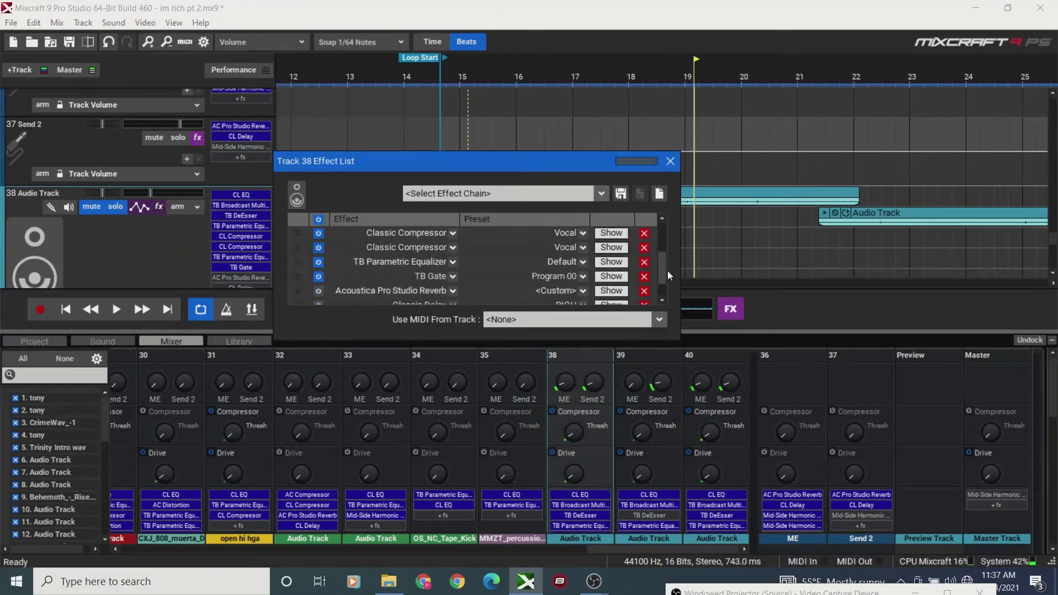
left_click(612, 248)
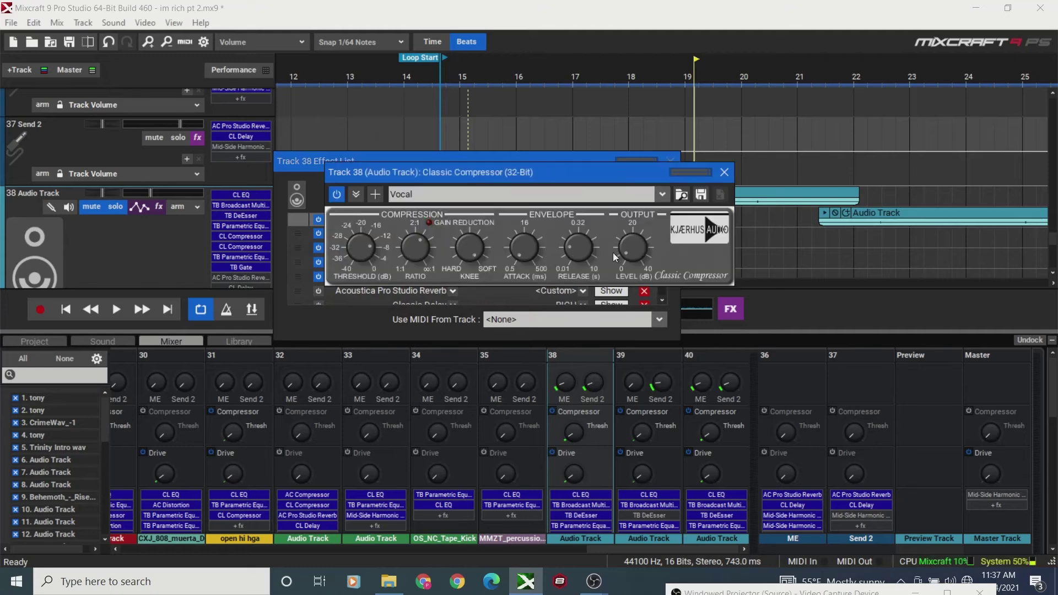
left_click(723, 171)
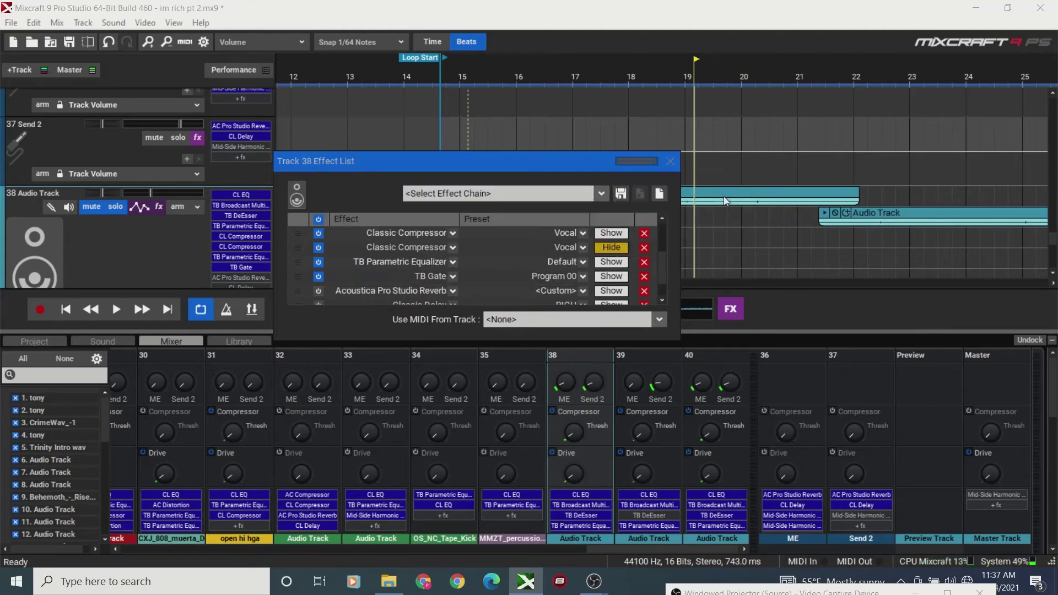
left_click(610, 237)
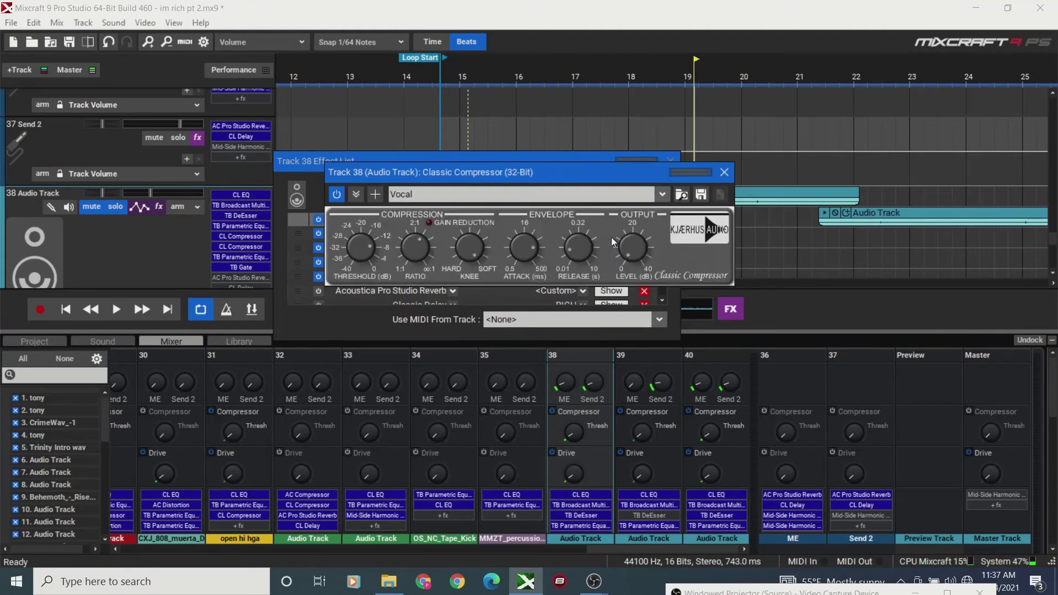
- Switch to the other Classic Compressor on track 38 and review its threshold, ratio, attack and release settings
left_click(723, 172)
mouse_move(659, 268)
left_mouse_down()
mouse_move(663, 284)
mouse_move(662, 231)
mouse_move(666, 259)
left_mouse_up()
left_click(618, 265)
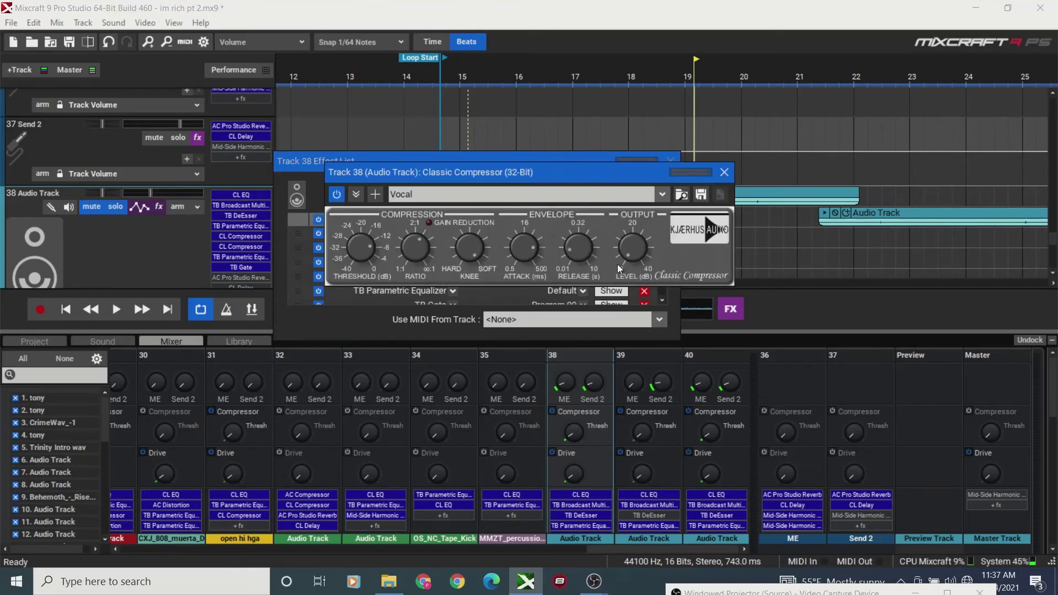
mouse_move(365, 262)
mouse_move(417, 238)
left_click_drag(417, 238, 414, 230)
scroll(416, 242, "up", 5)
left_click_drag(521, 246, 524, 309)
left_click_drag(588, 250, 577, 218)
left_click(724, 172)
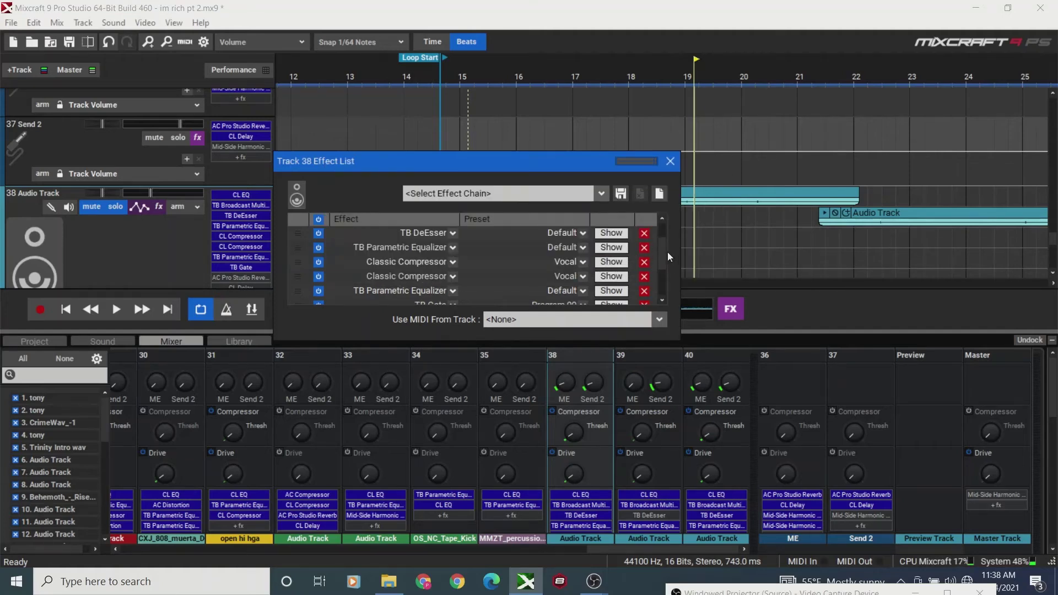
- Inspect the TB Gate on track 38 and the TB Parametric Equalizer just before it in the chain
scroll(666, 264, "down", 4)
left_click(609, 249)
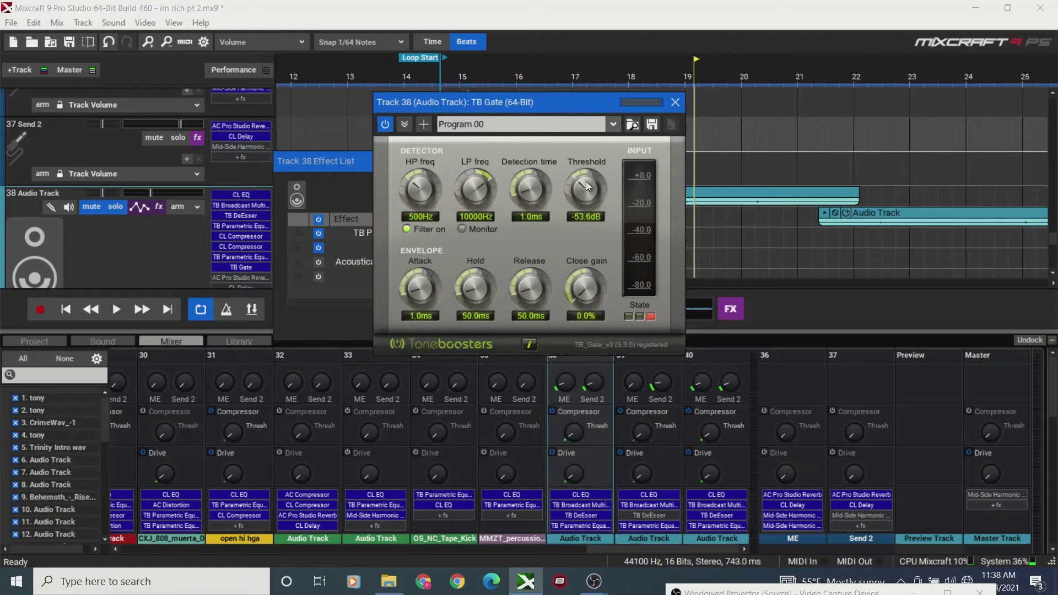
scroll(587, 217, "down", 3)
left_click(672, 98)
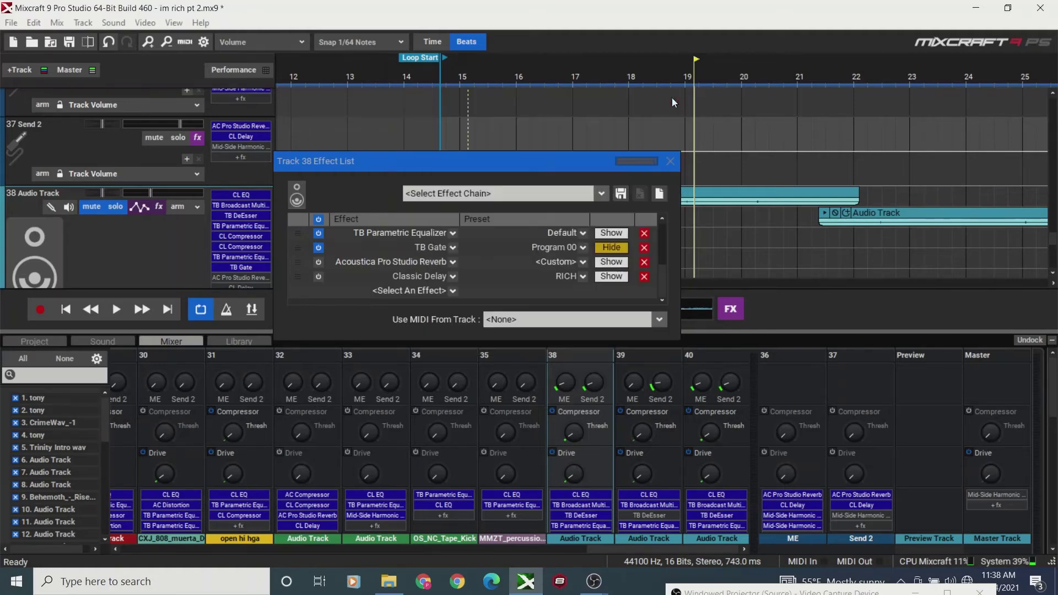
left_click(618, 231)
left_click(741, 36)
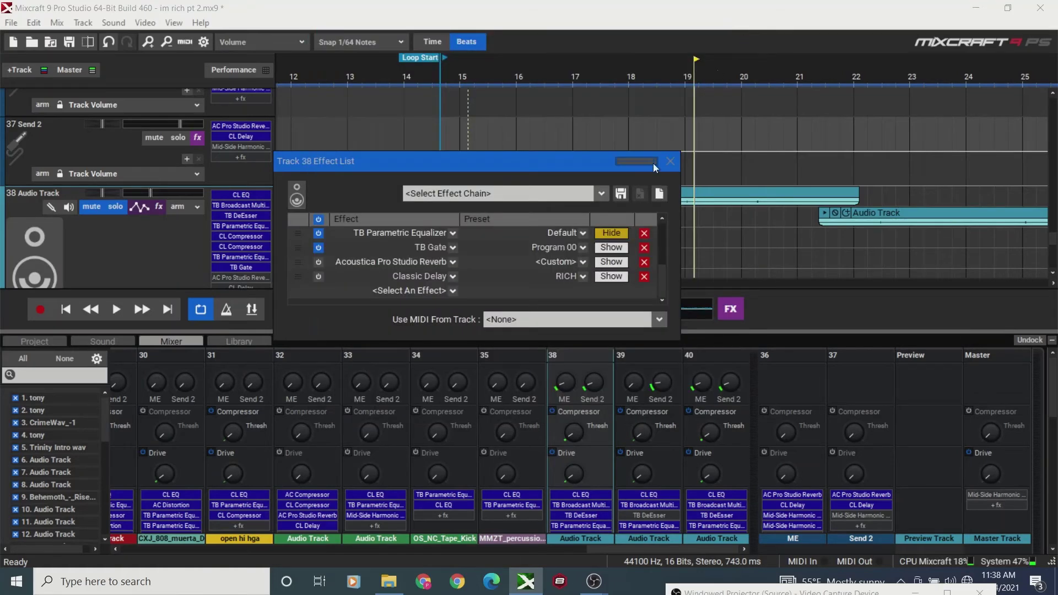
- In the TB Parametric Equalizer after the DeEsser, move section 1's low shelf to 53 Hz and reset sections 3 and 4 to 0 dB gain
left_click_drag(661, 243, 661, 239)
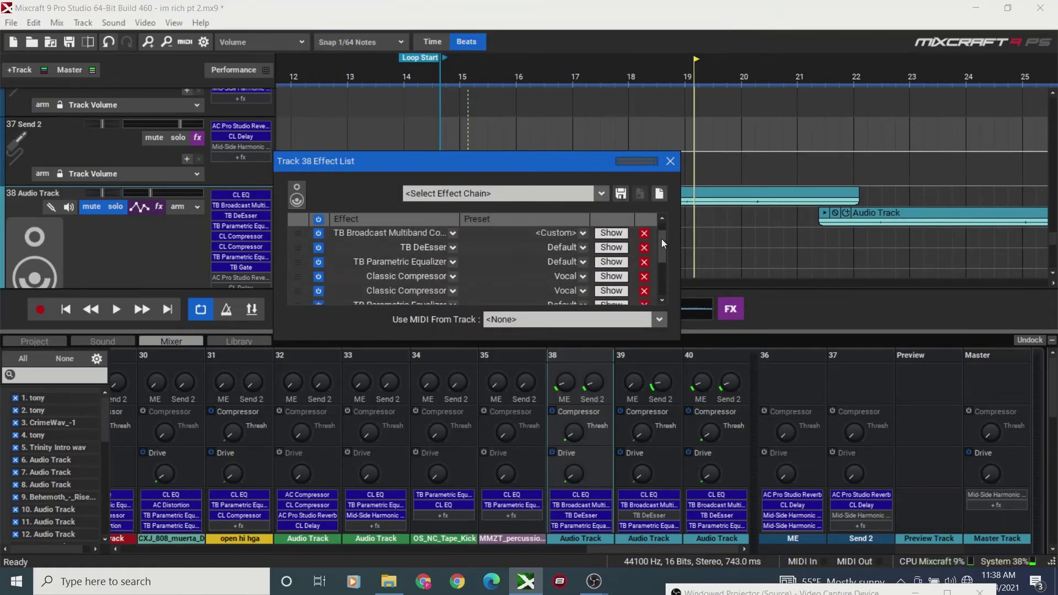
left_click(612, 262)
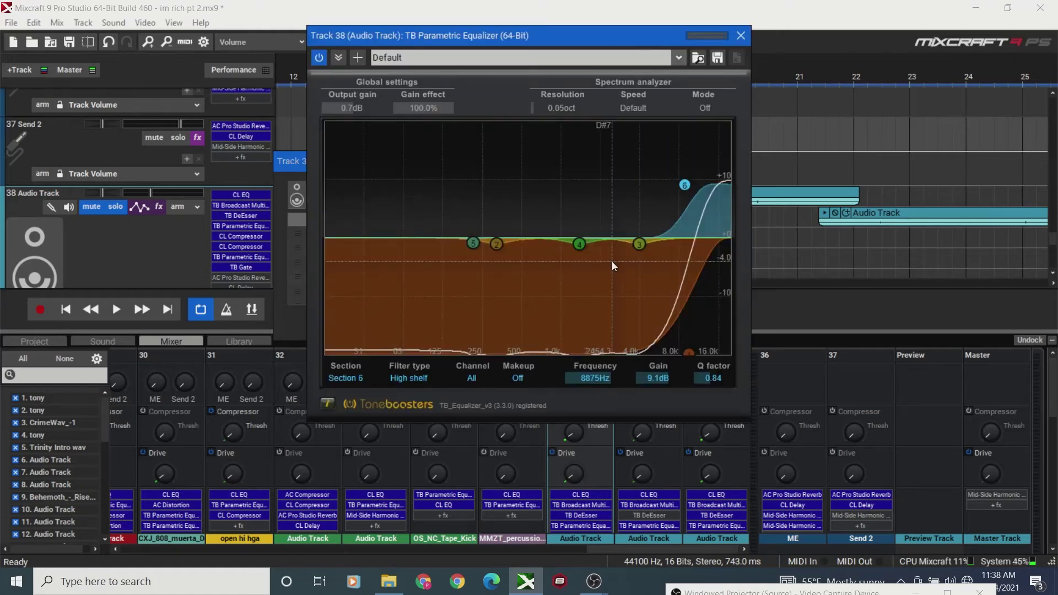
left_click_drag(688, 352, 395, 402)
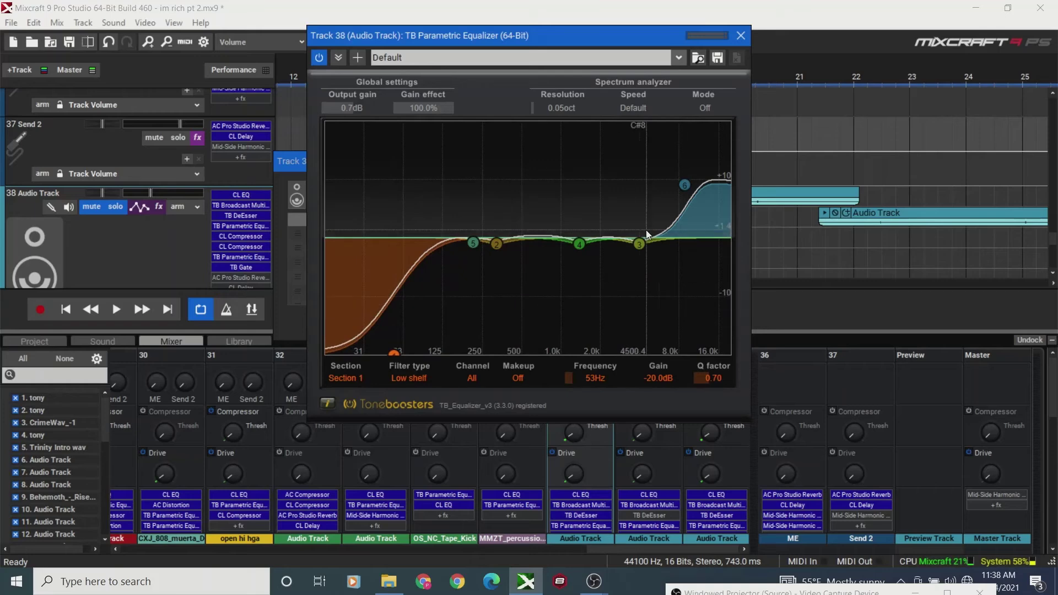
double_click(578, 244)
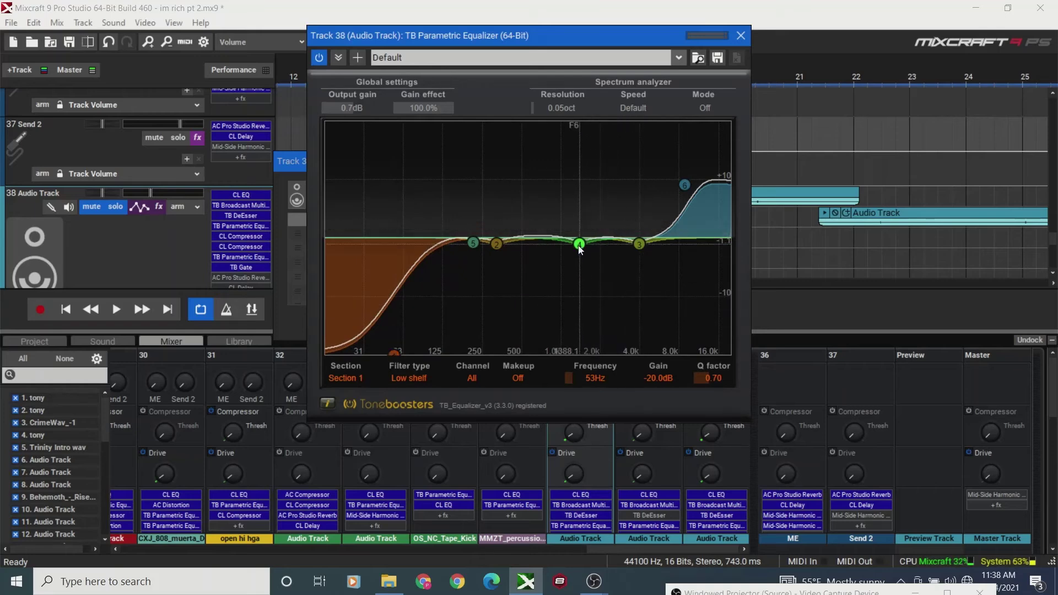
double_click(637, 245)
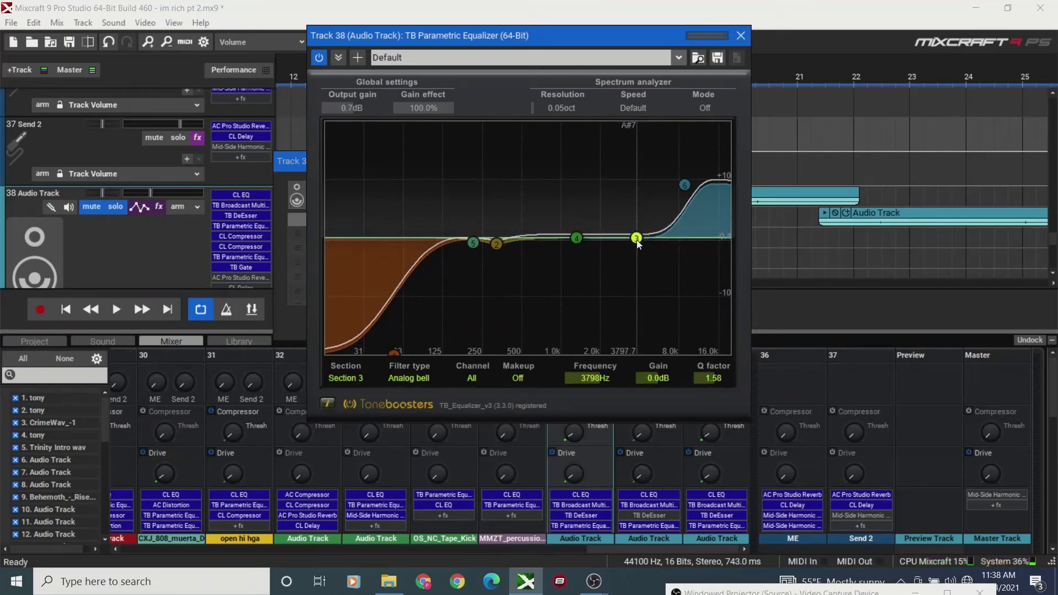
- Set section 1's low shelf to about 11175 Hz and section 6's high shelf to about 11311 Hz with 13.6 dB gain
left_click(389, 348)
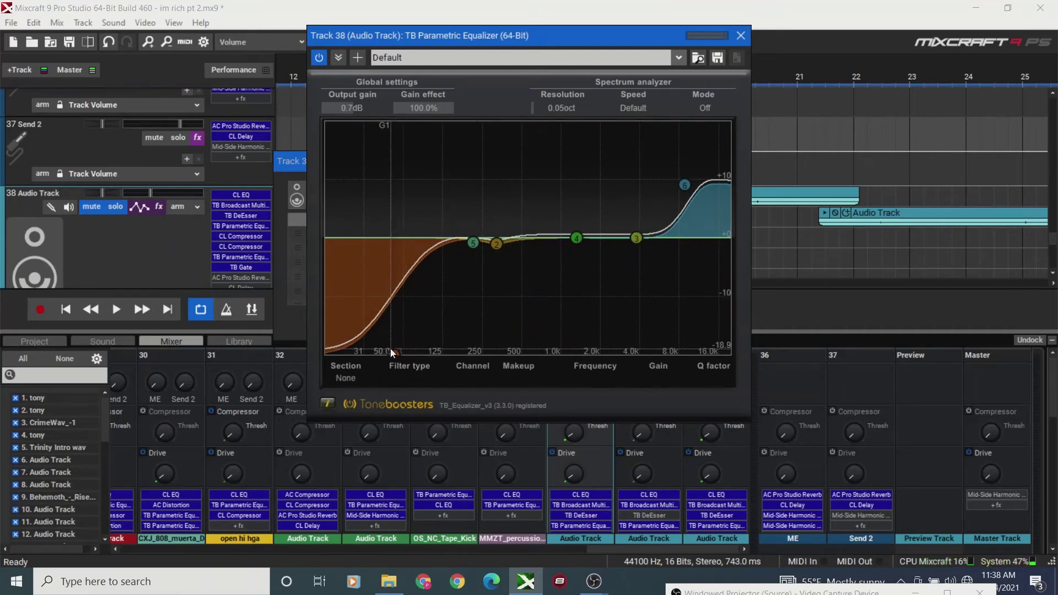
left_click(390, 352)
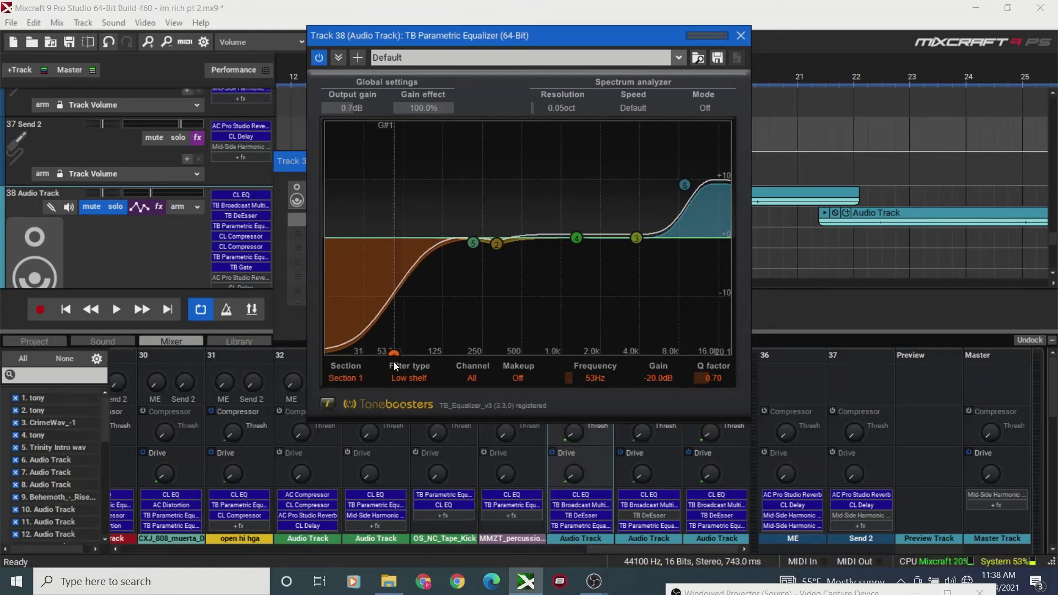
left_click_drag(393, 361, 673, 470)
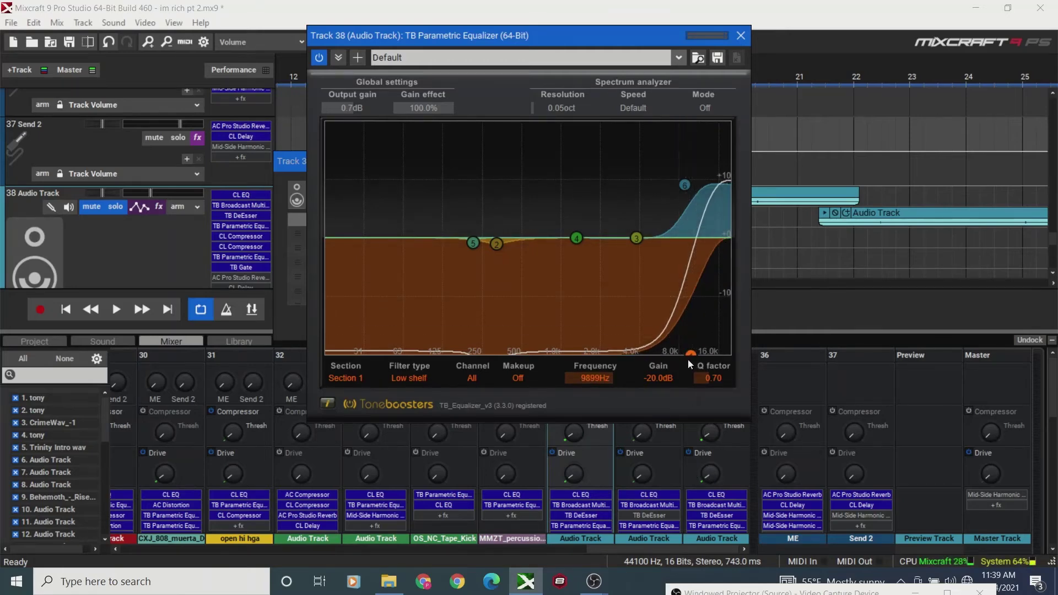
left_click_drag(687, 357, 697, 358)
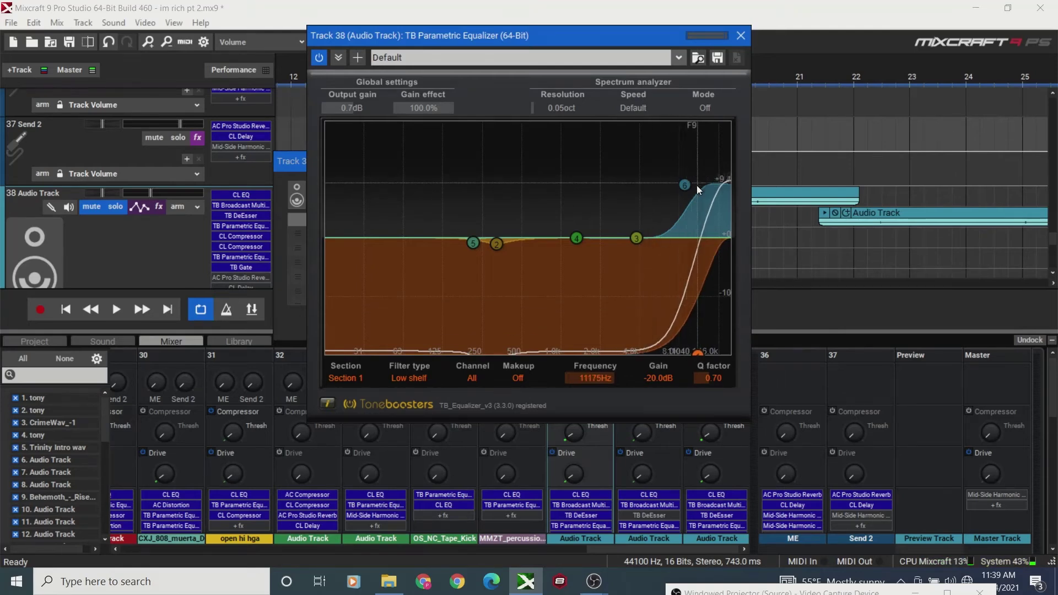
left_click_drag(686, 184, 699, 159)
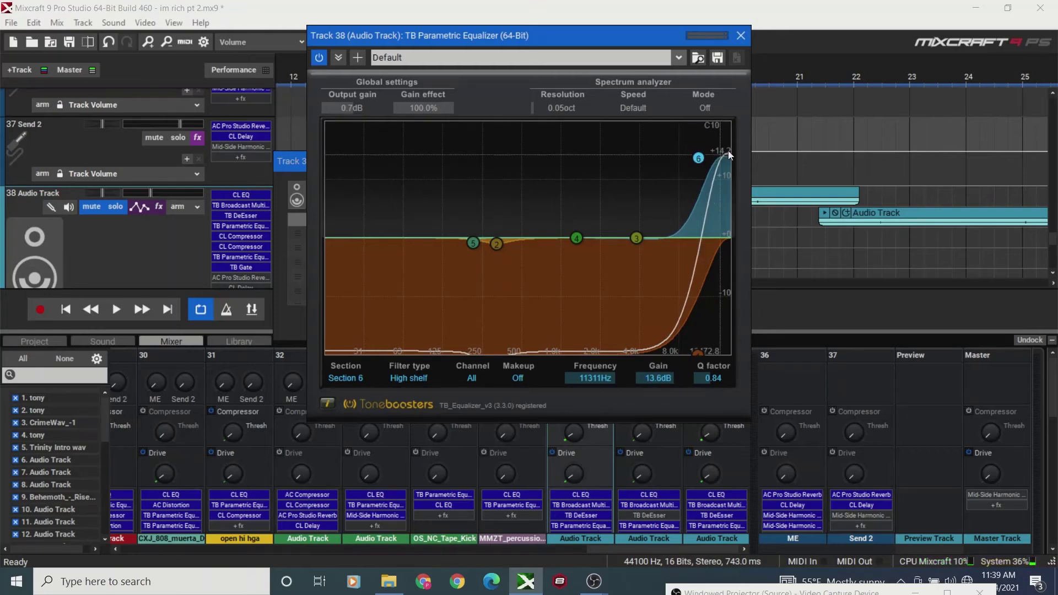
left_click(741, 36)
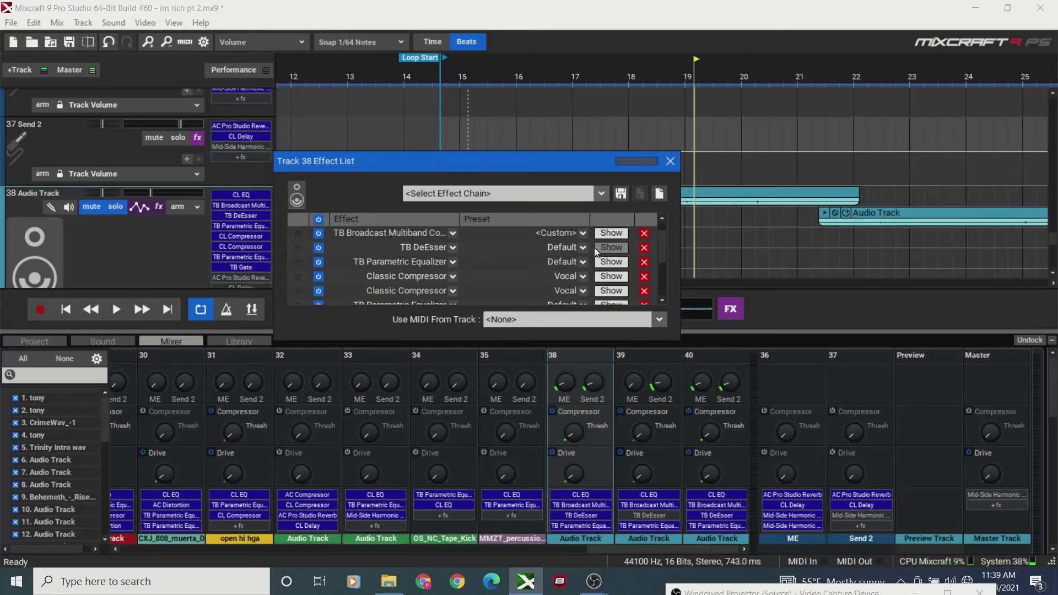
- Review track 38's Broadcast Multiband Compressor, both Classic Compressors and the overall effect order, then close the effect list
left_click(607, 233)
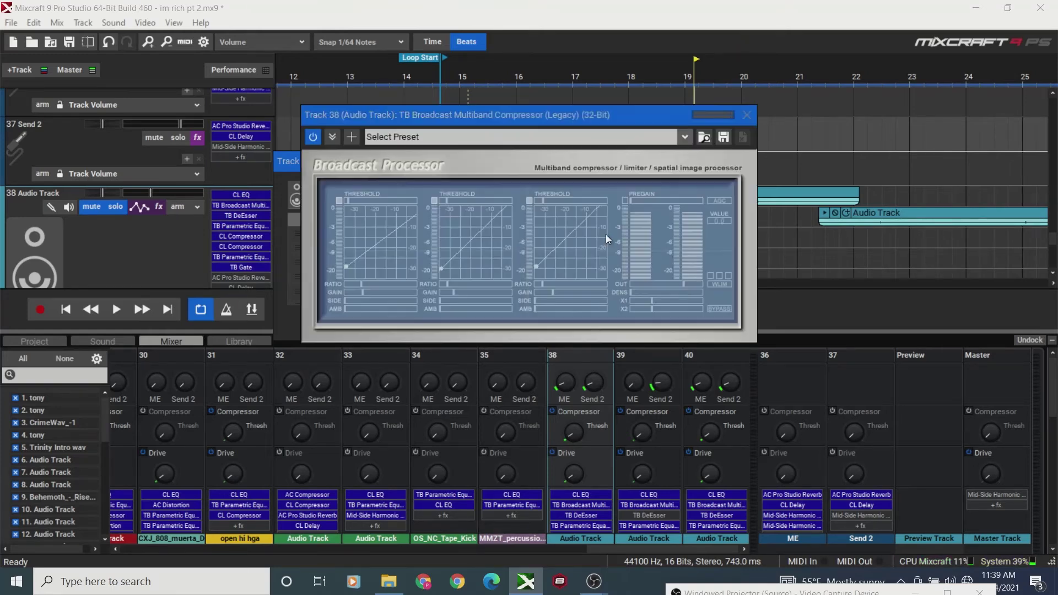
left_click(746, 115)
left_click(612, 276)
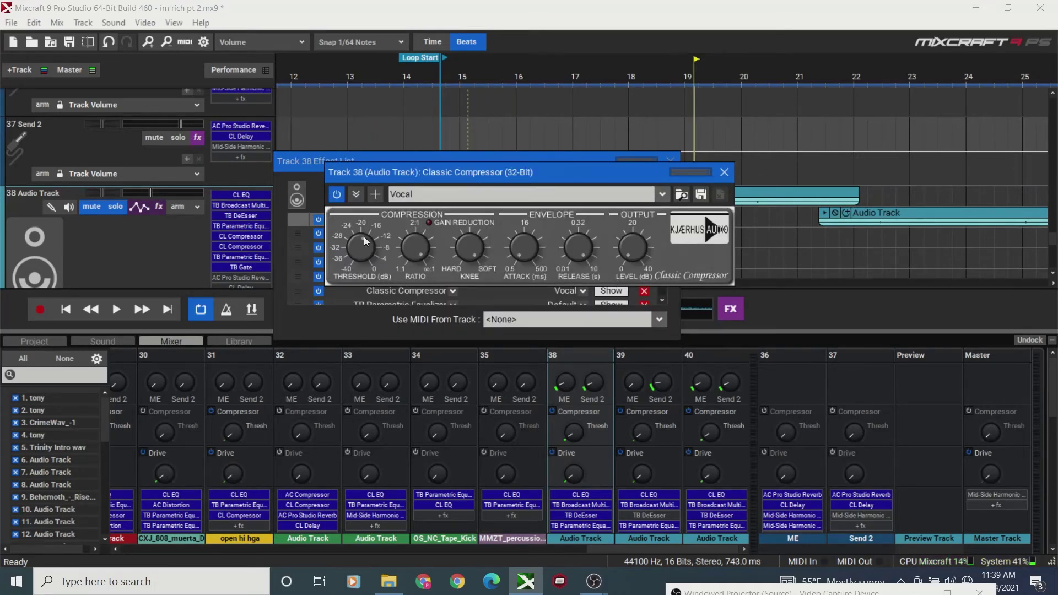
left_click(724, 172)
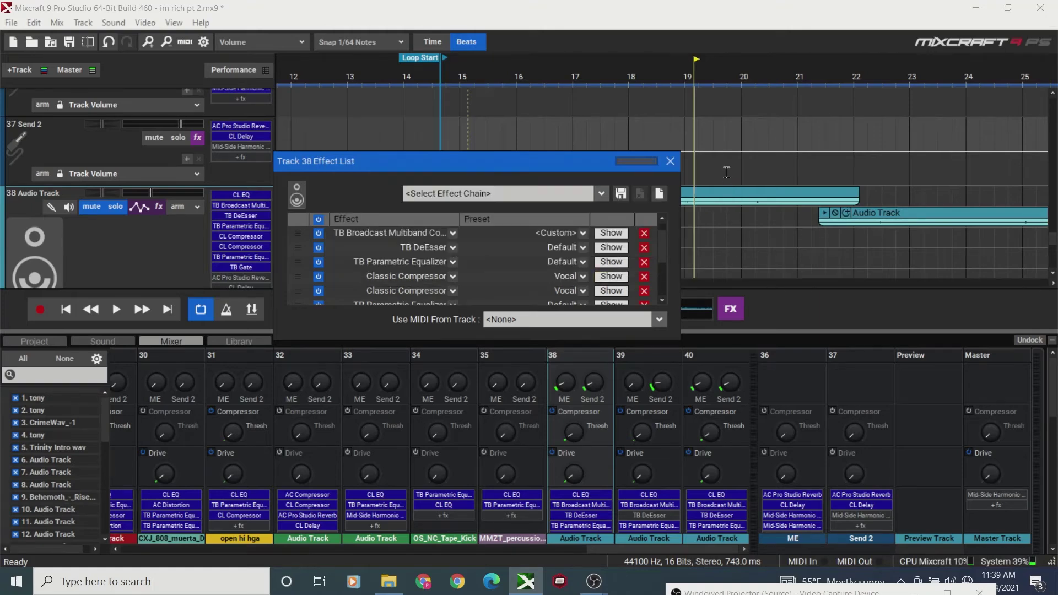
left_click(610, 291)
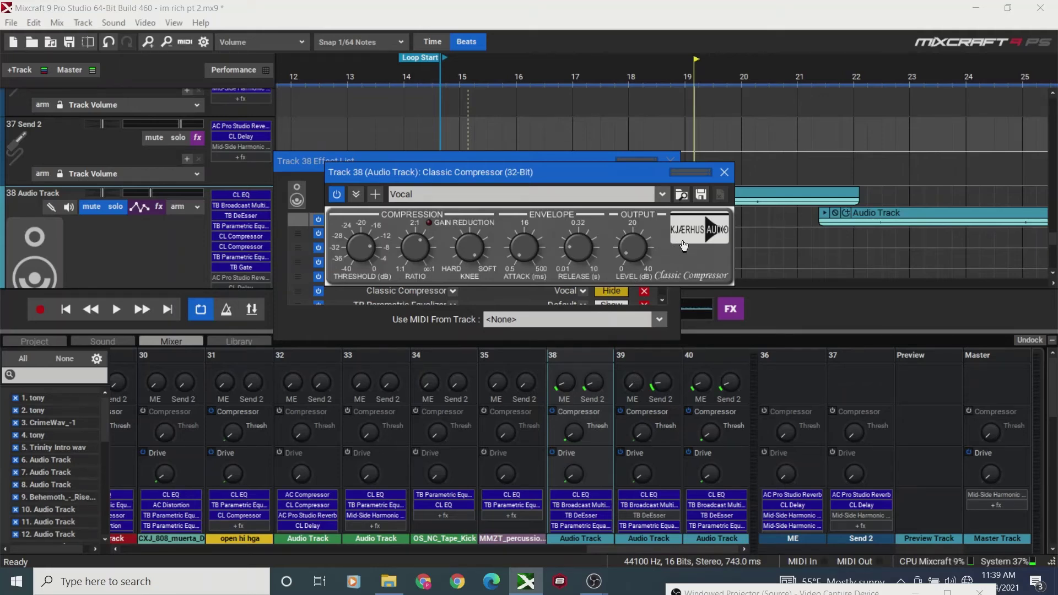
left_click(722, 172)
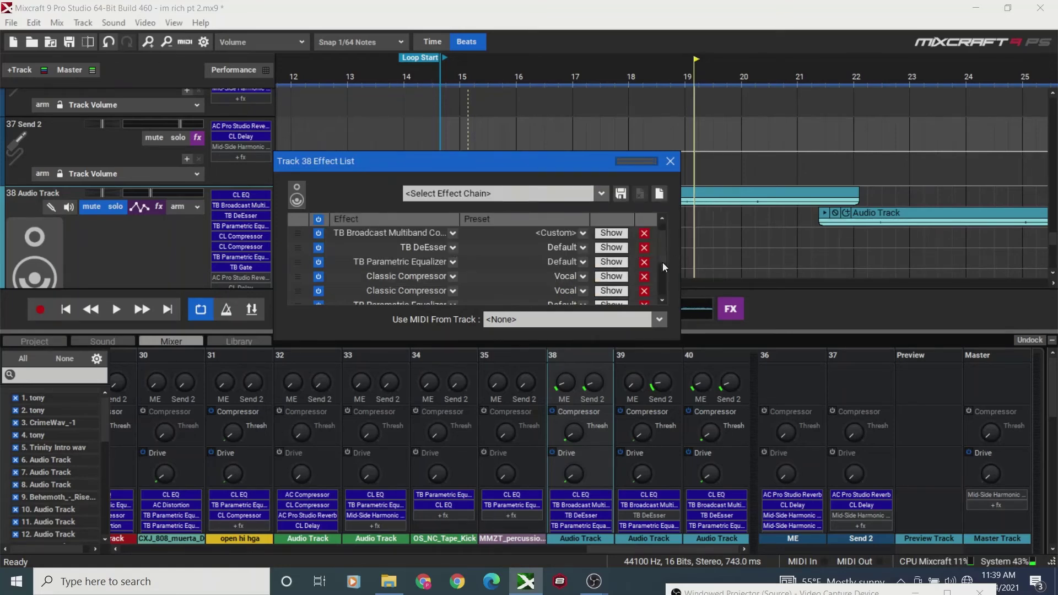
left_click(606, 277)
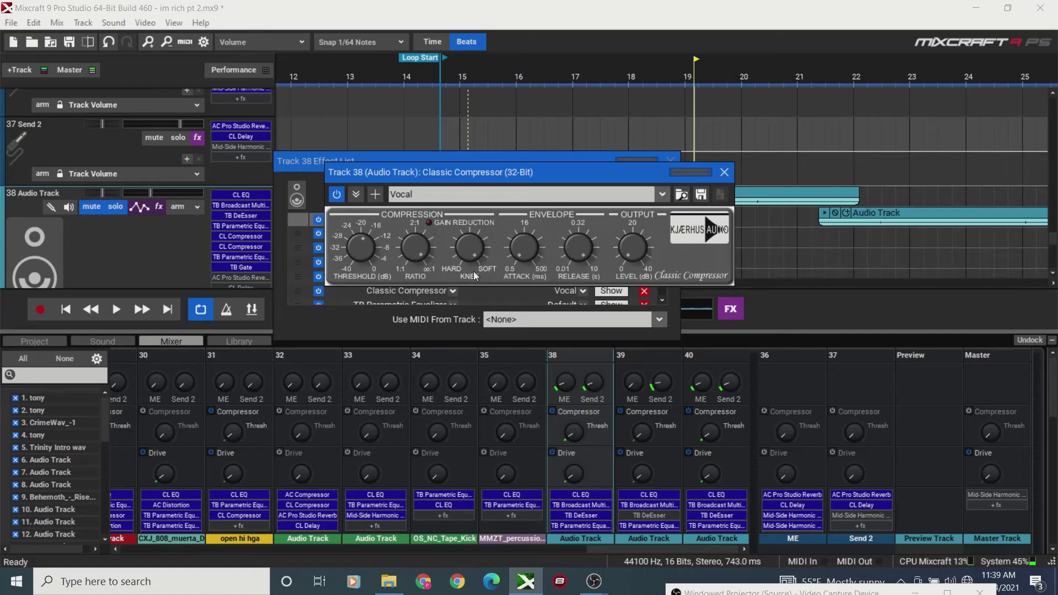
left_click(723, 172)
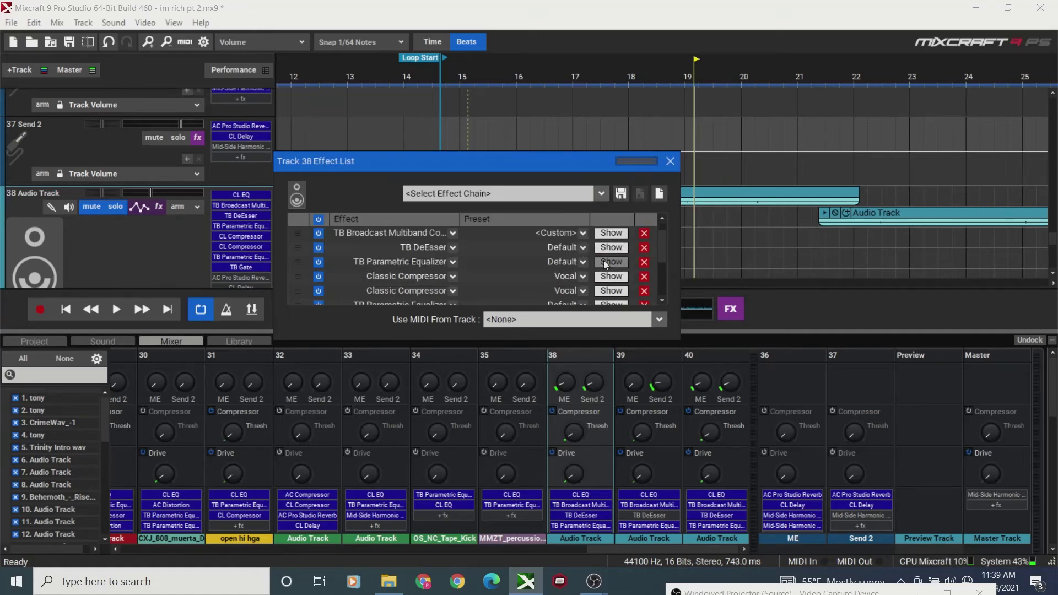
left_click(670, 161)
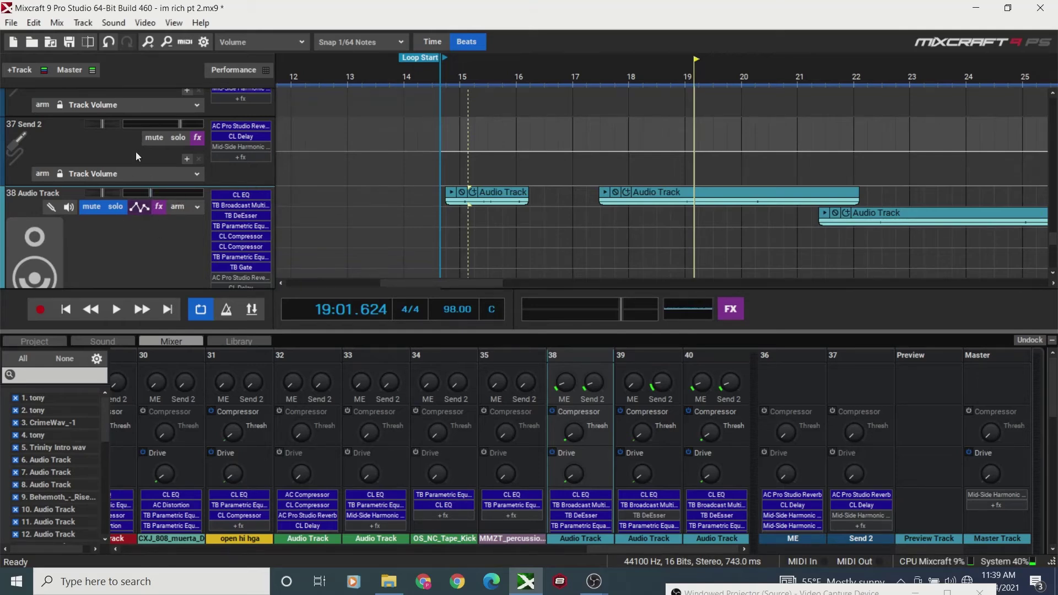
left_click(159, 207)
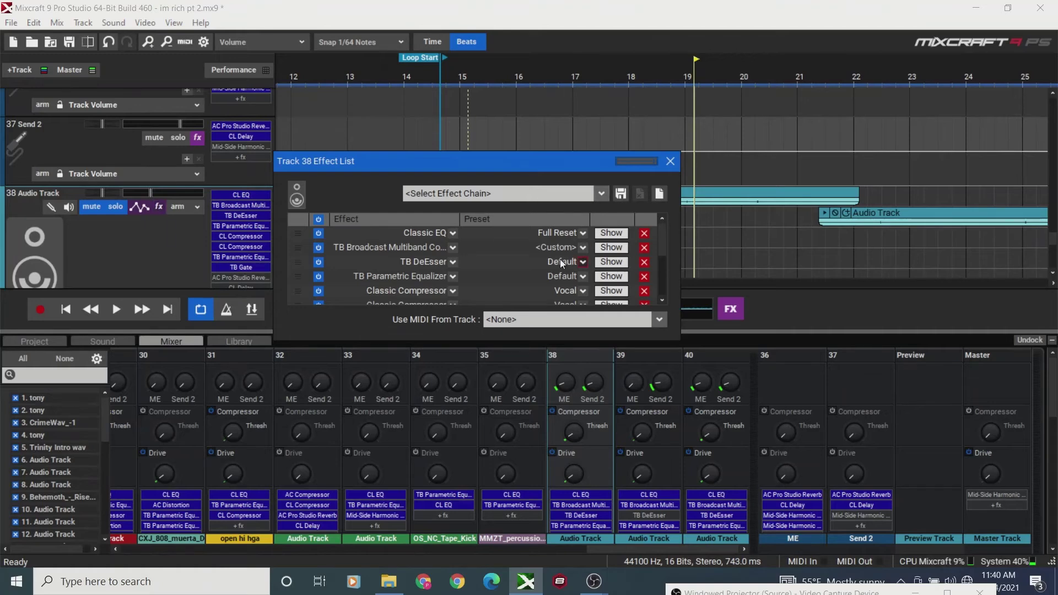
left_click(667, 164)
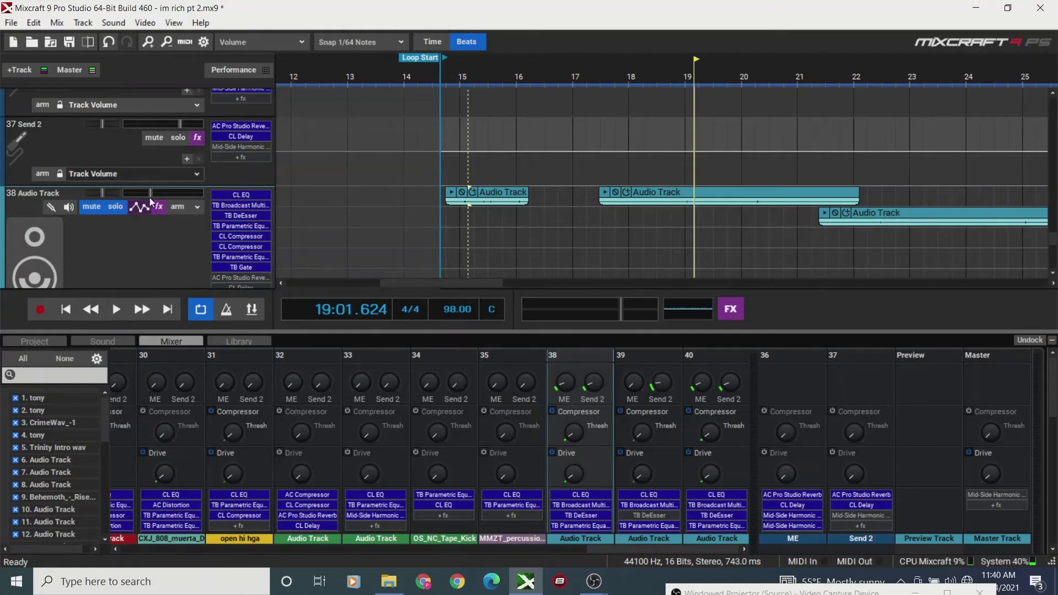
- Pull track 38's volume all the way down, start playback from the loop start and unmute the track
mouse_move(125, 202)
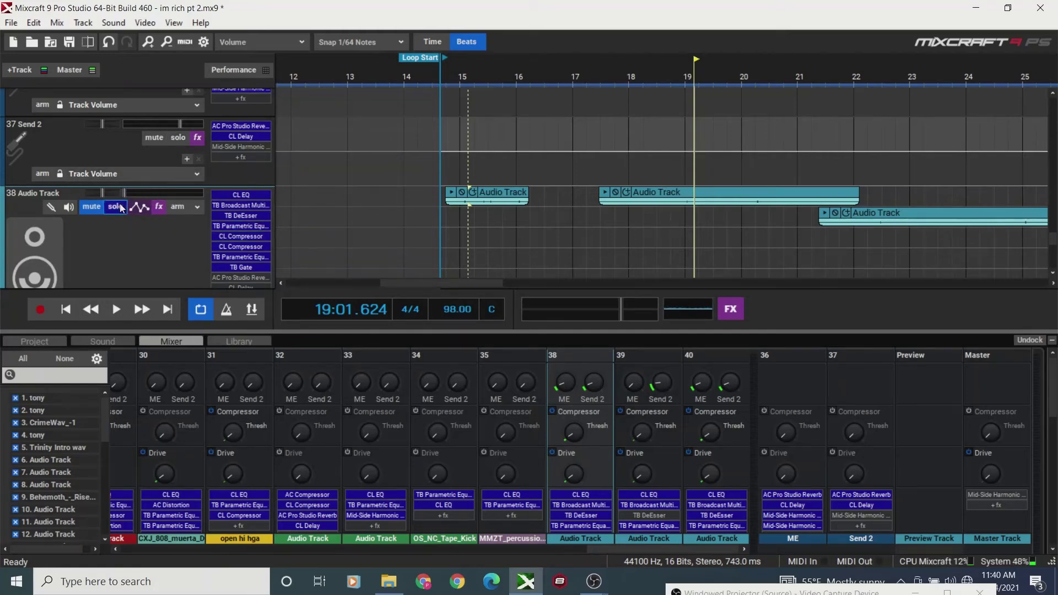
left_click(64, 312)
key("space")
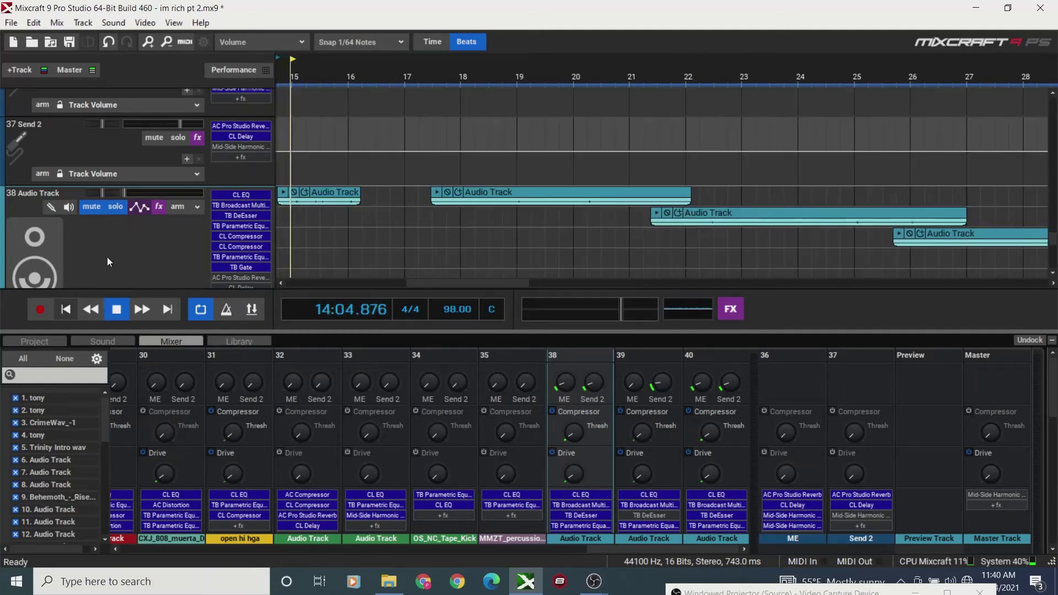
left_click(91, 208)
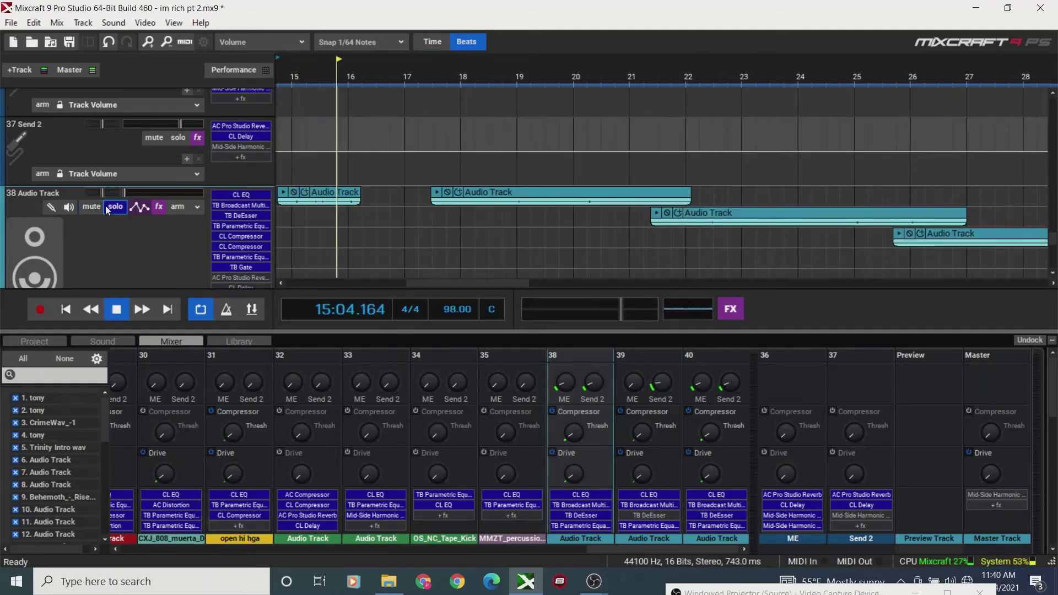
- Audition soloed track 38 from just past measure 18 and from late in measure 21, then stop playback
left_click(113, 207)
left_click(478, 234)
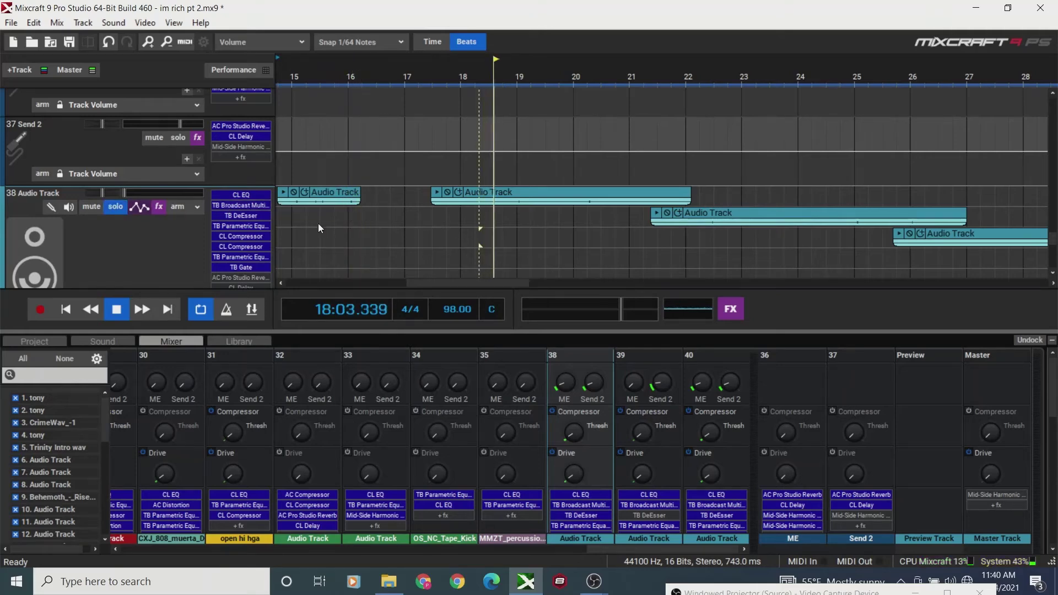
left_click(669, 259)
key("space")
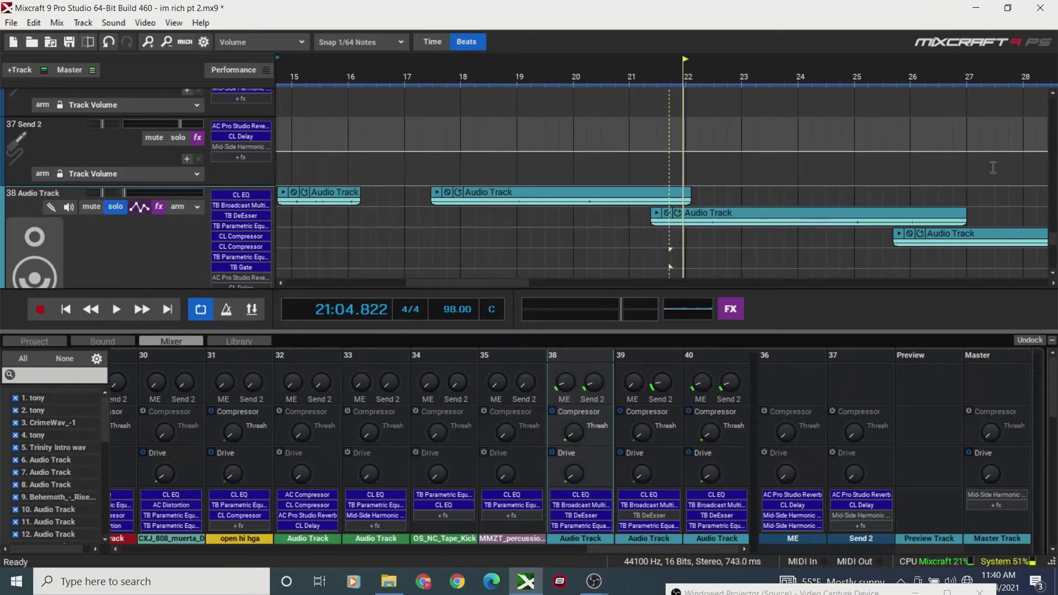
- Release track 38's solo and play the full mix from measure 17 to just past measure 18
scroll(1051, 240, "up", 3)
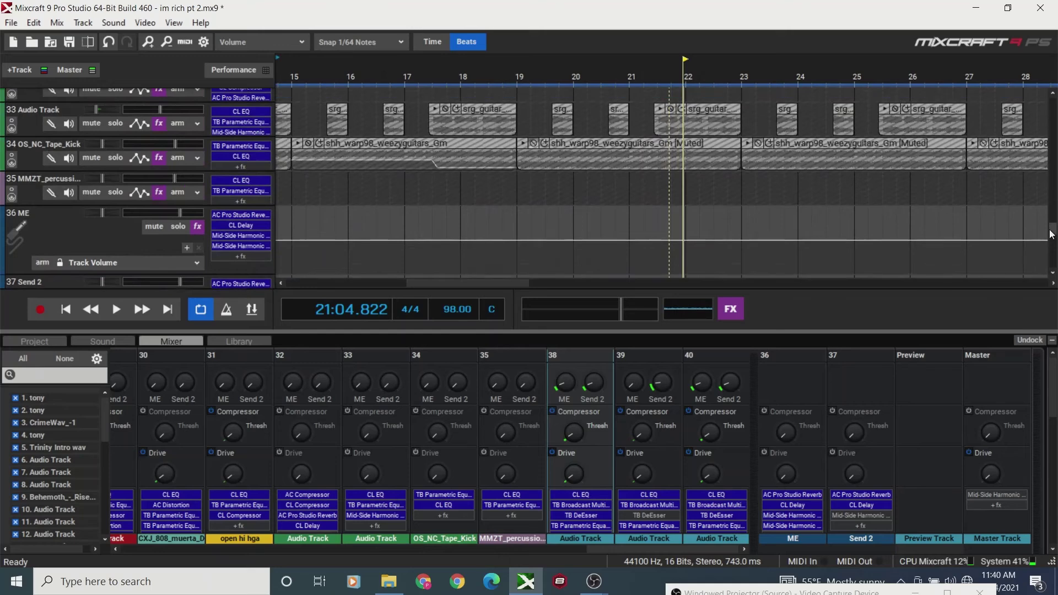
left_click_drag(1051, 240, 1051, 252)
scroll(1050, 253, "up", 1)
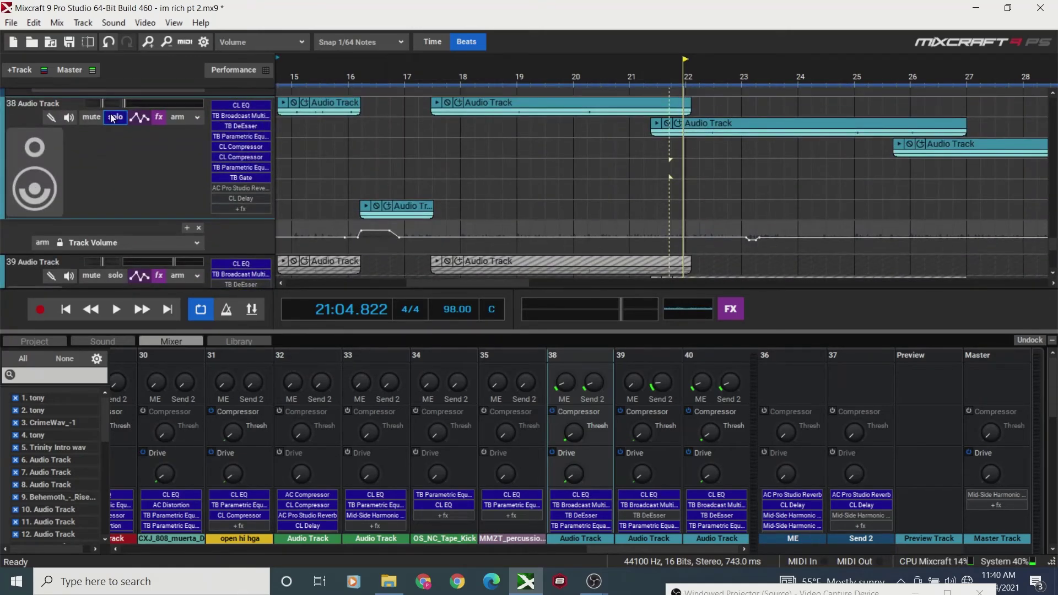
left_click(112, 119)
left_click(427, 187)
key("space")
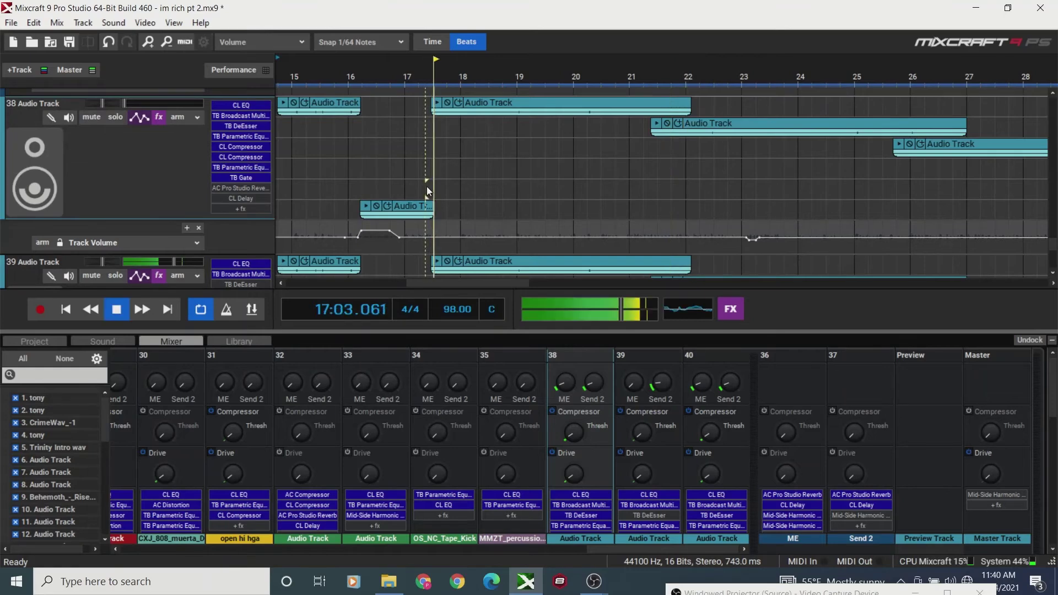
key("space")
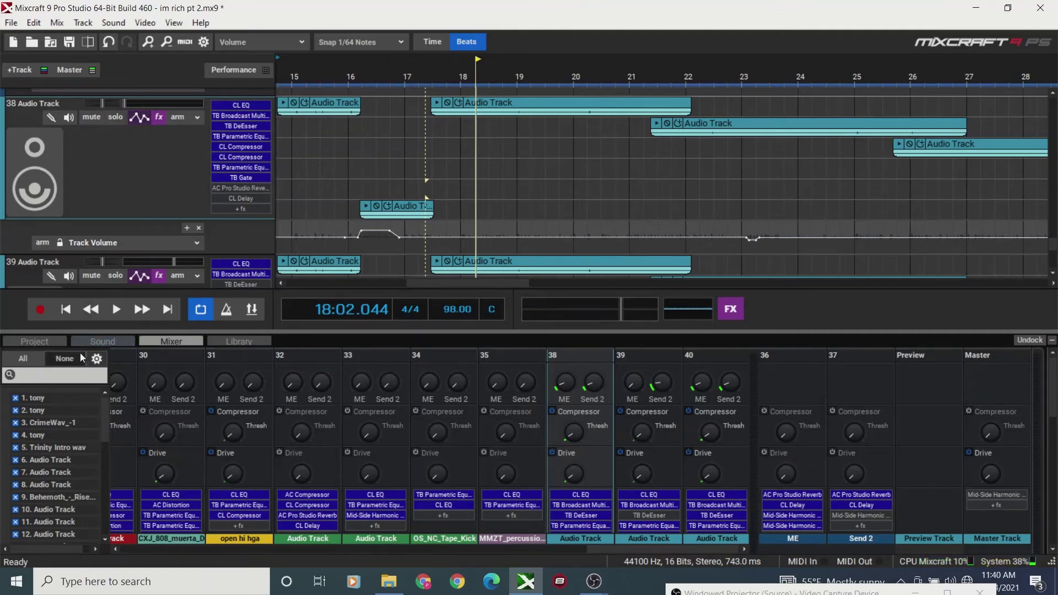
- Play the mix from the loop start and raise track 38's volume to well above its current level
left_click(66, 312)
left_click(116, 309)
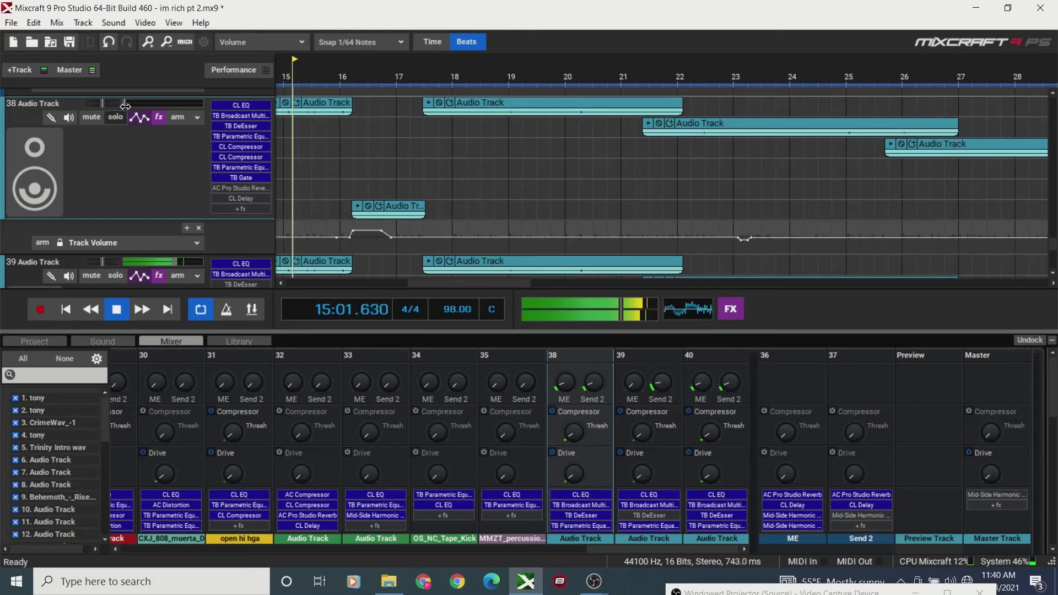
left_click_drag(123, 105, 164, 124)
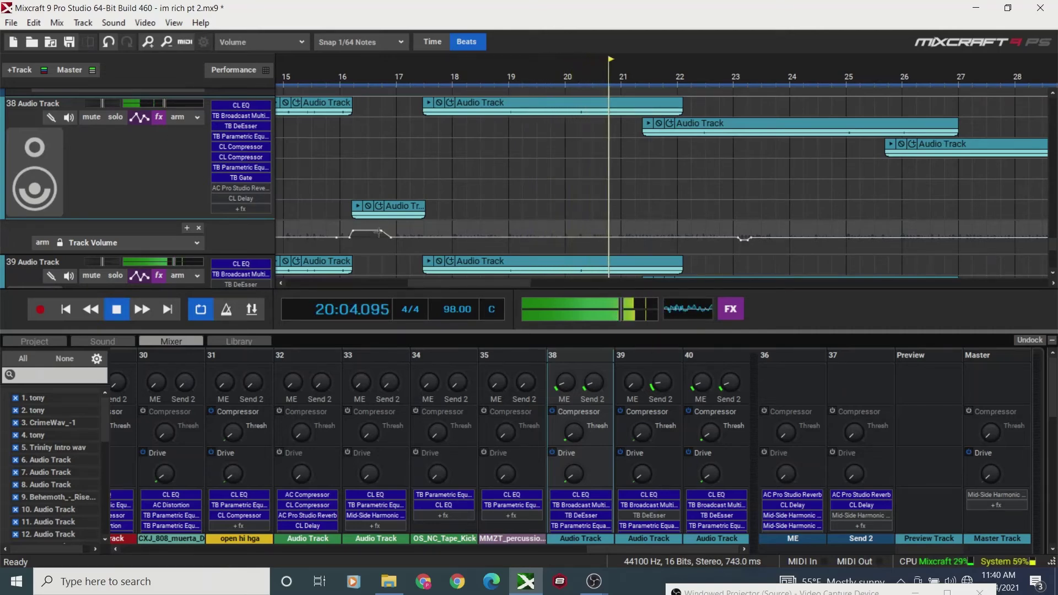
- Replay the mix from just past measure 15, compare it with track 38 muted and unmuted, then stop playback
left_click(299, 187)
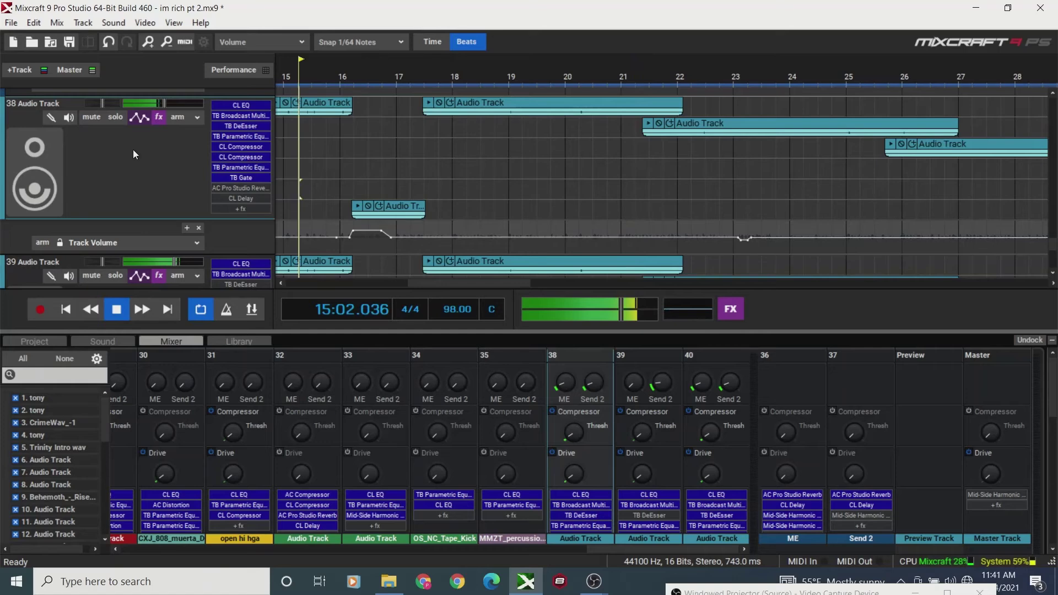
left_click(94, 119)
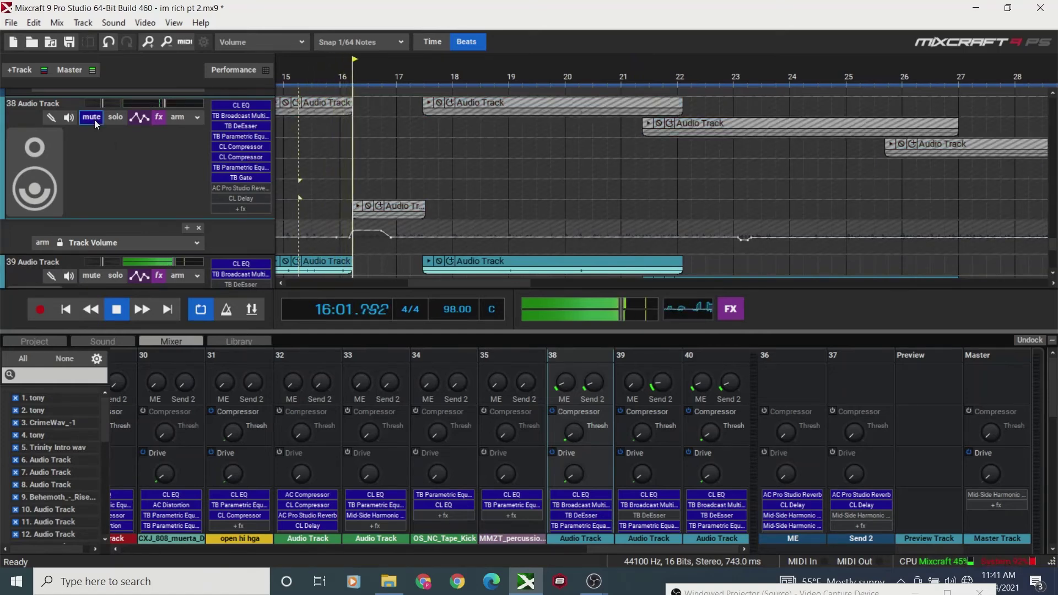
left_click(94, 119)
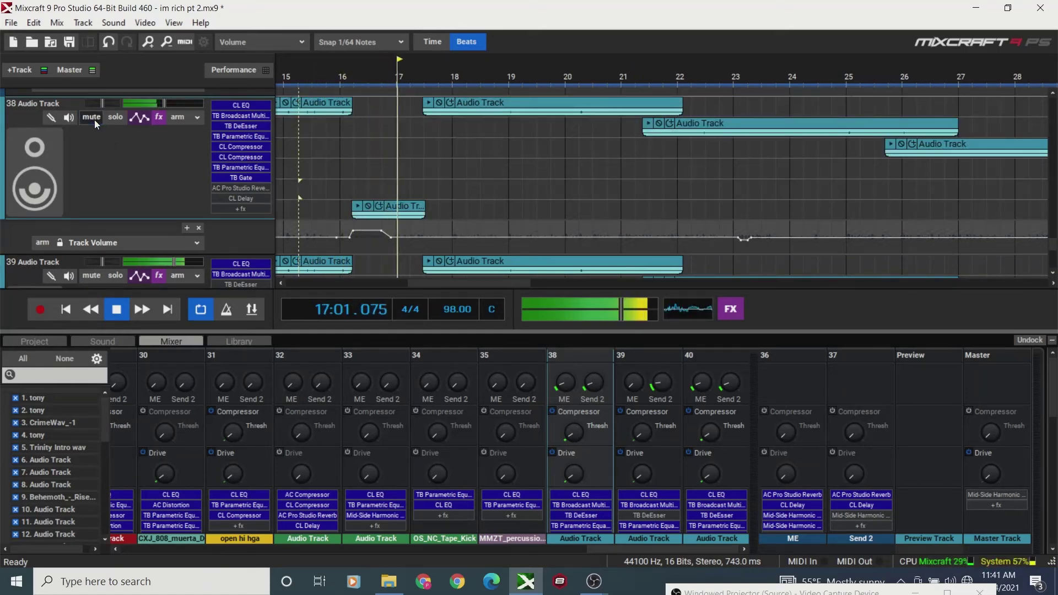
key("space")
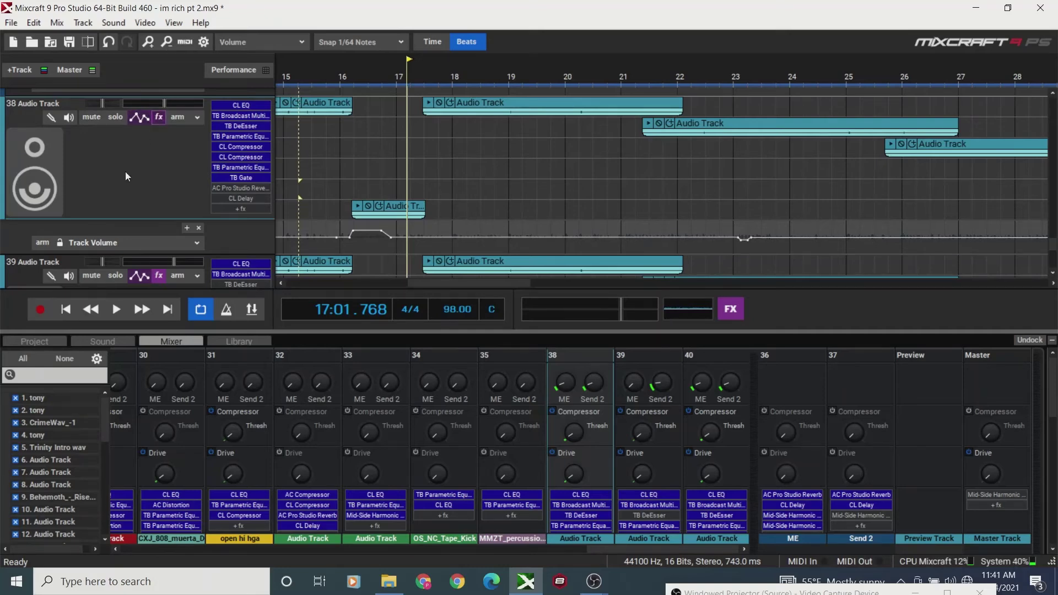
- Audition the mix from late in measure 15, muting and unmuting track 38 repeatedly, then stop playback at measure 18
left_click(361, 176)
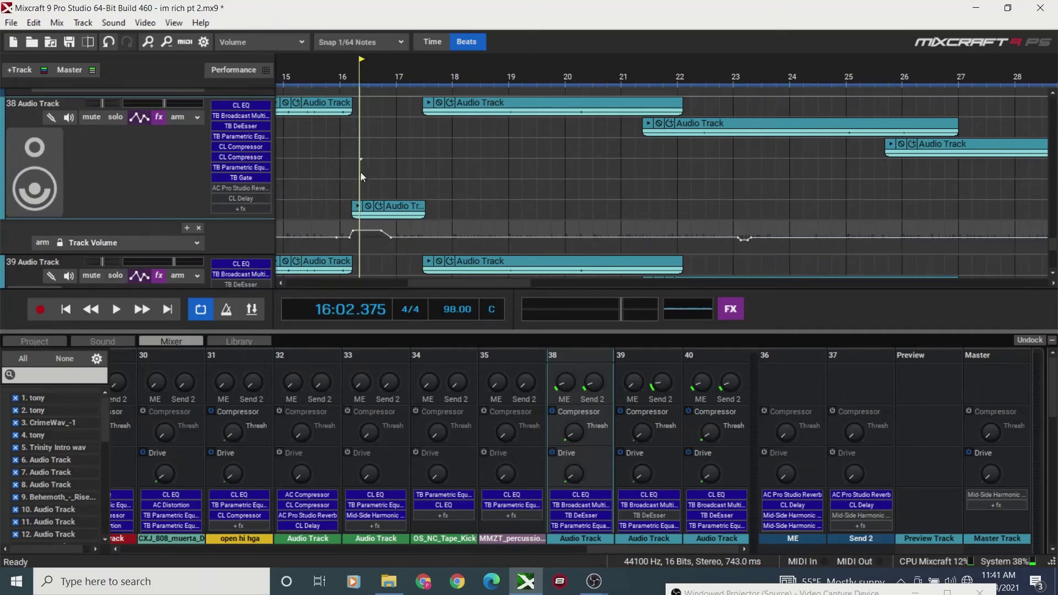
left_click(328, 171)
key("space")
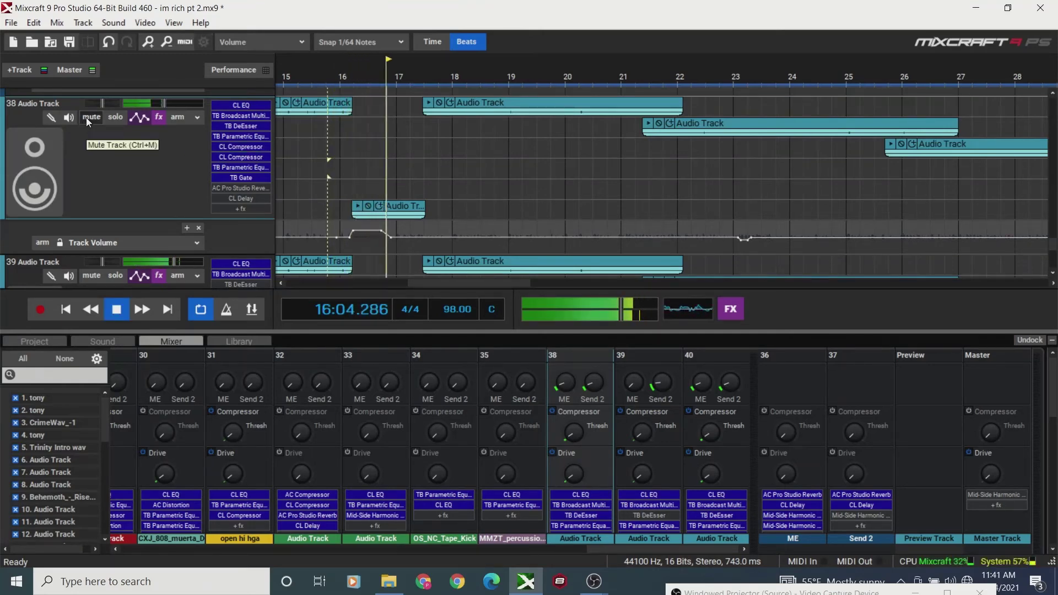
key("space")
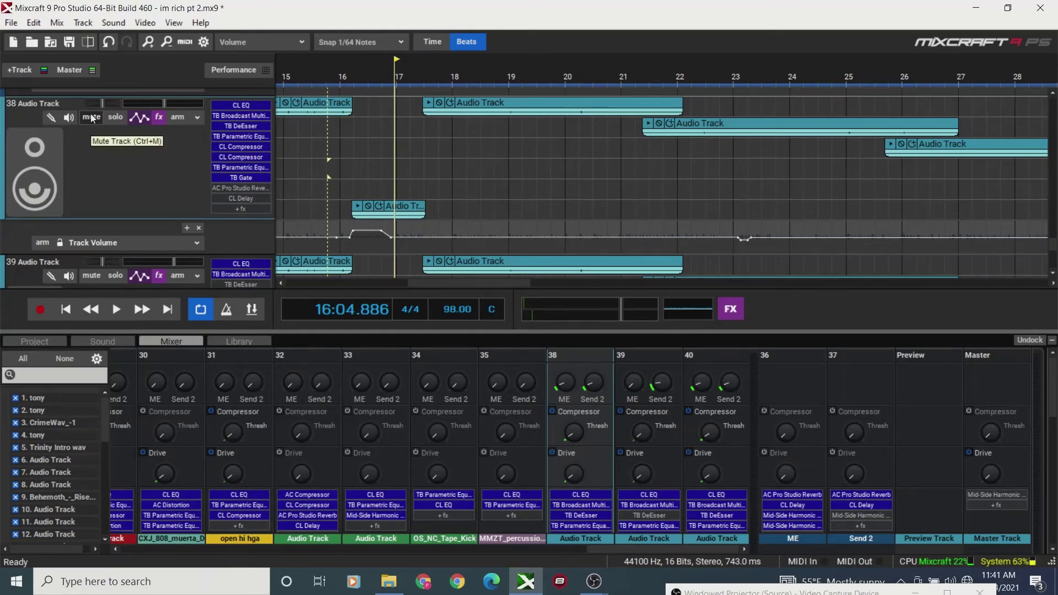
key("space")
left_click(92, 118)
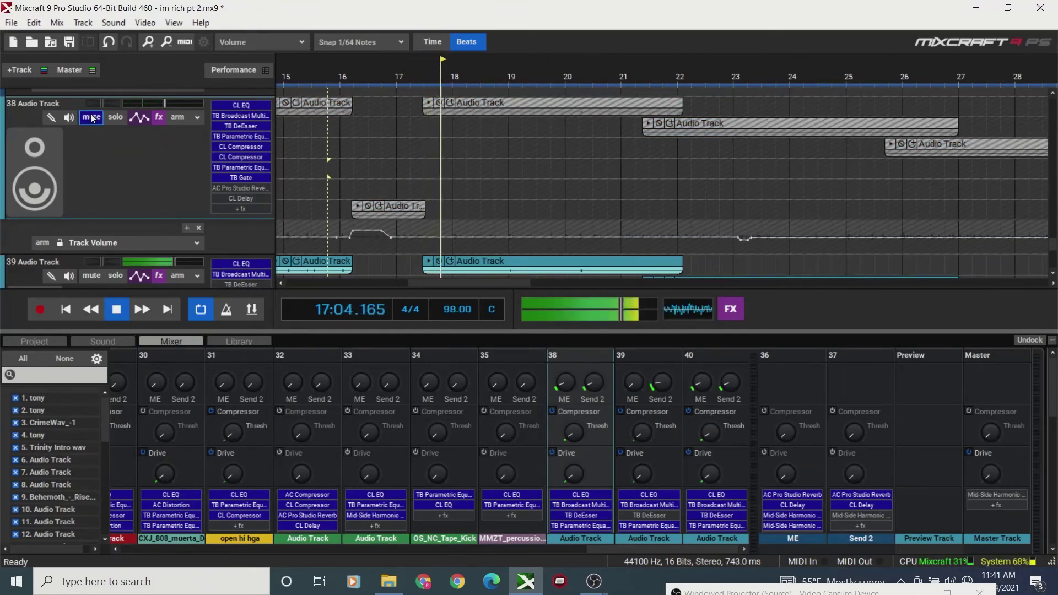
left_click(92, 118)
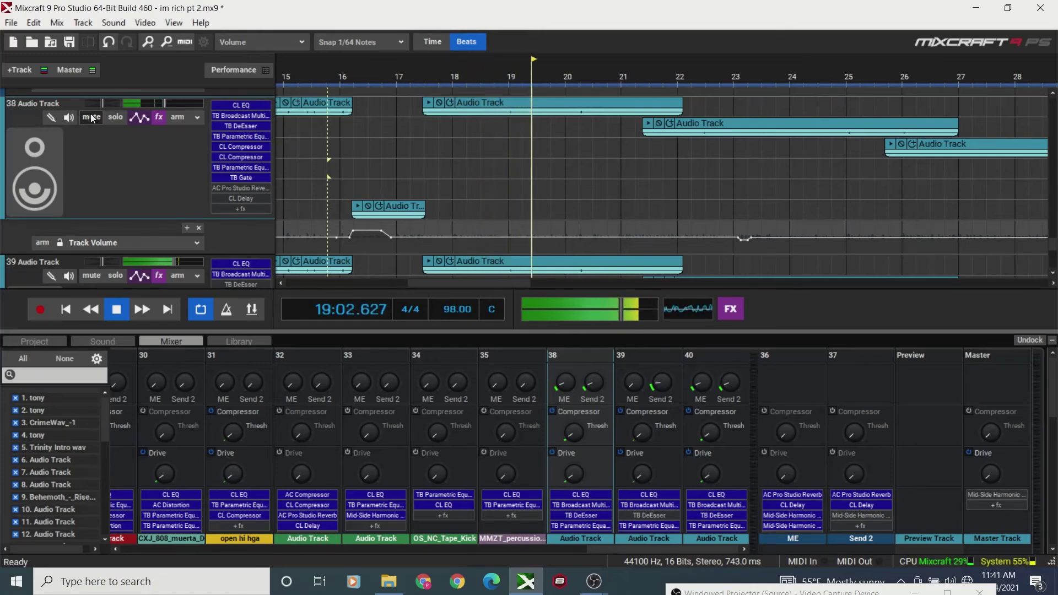
left_click(92, 118)
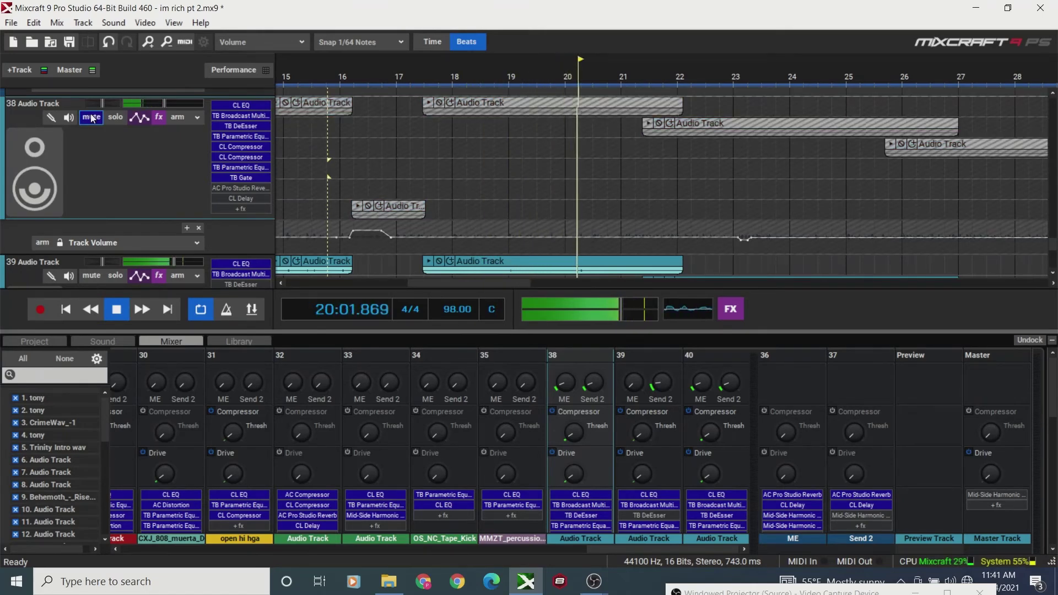
left_click(92, 118)
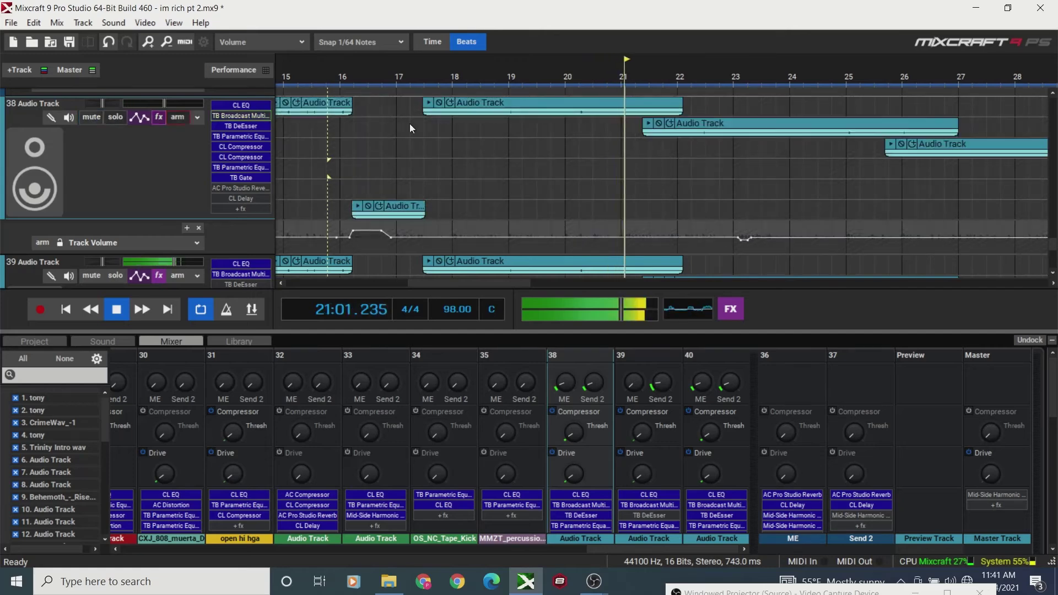
left_click(454, 135)
key("space")
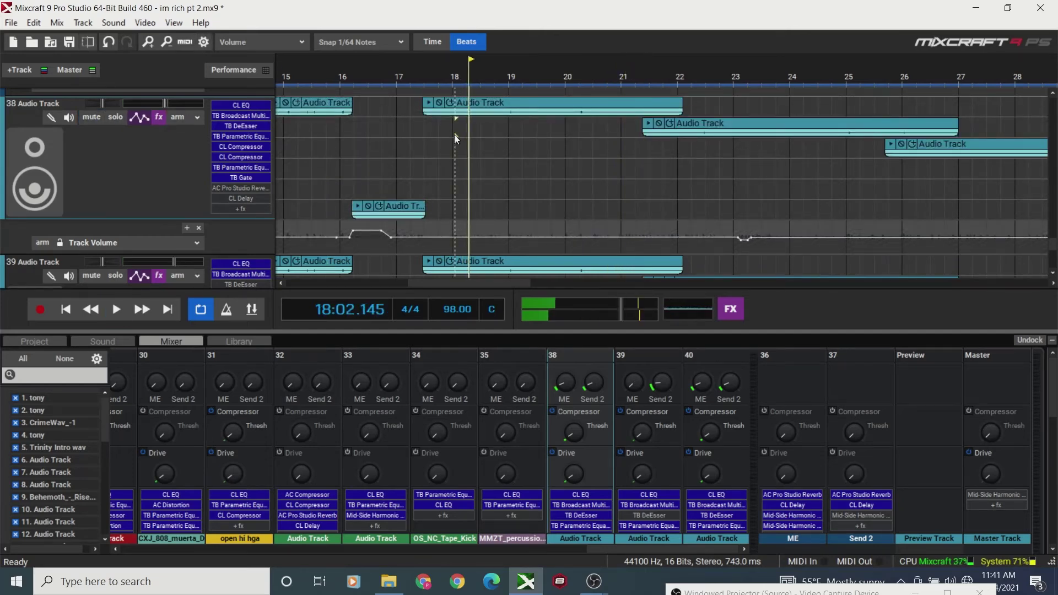
- Raise the master volume, compare the mix from measure 17 with track 38 muted and unmuted, then restore the master level
left_click_drag(627, 309, 632, 309)
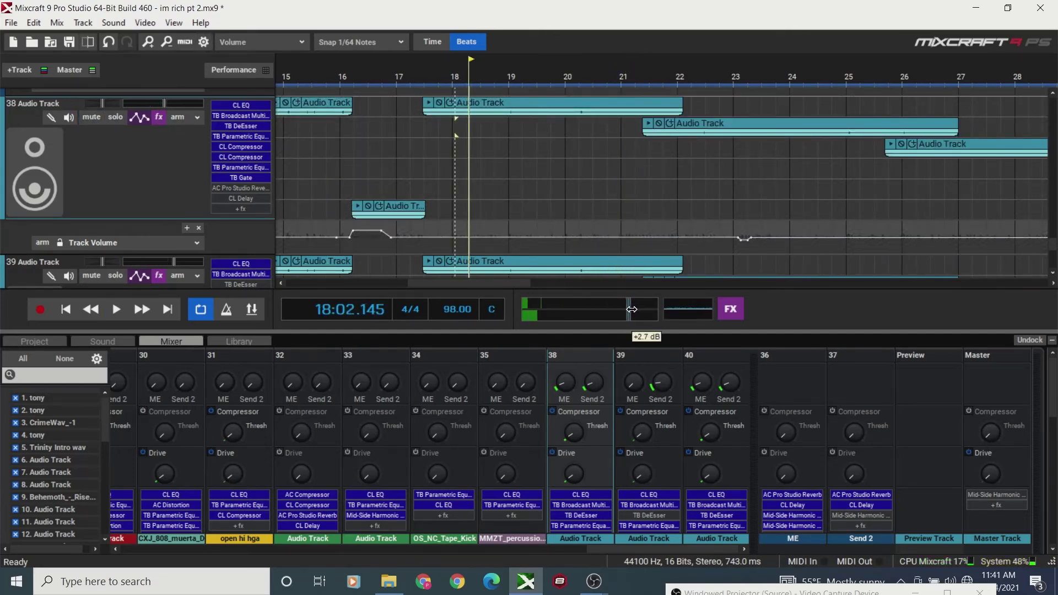
left_click(404, 133)
key("space")
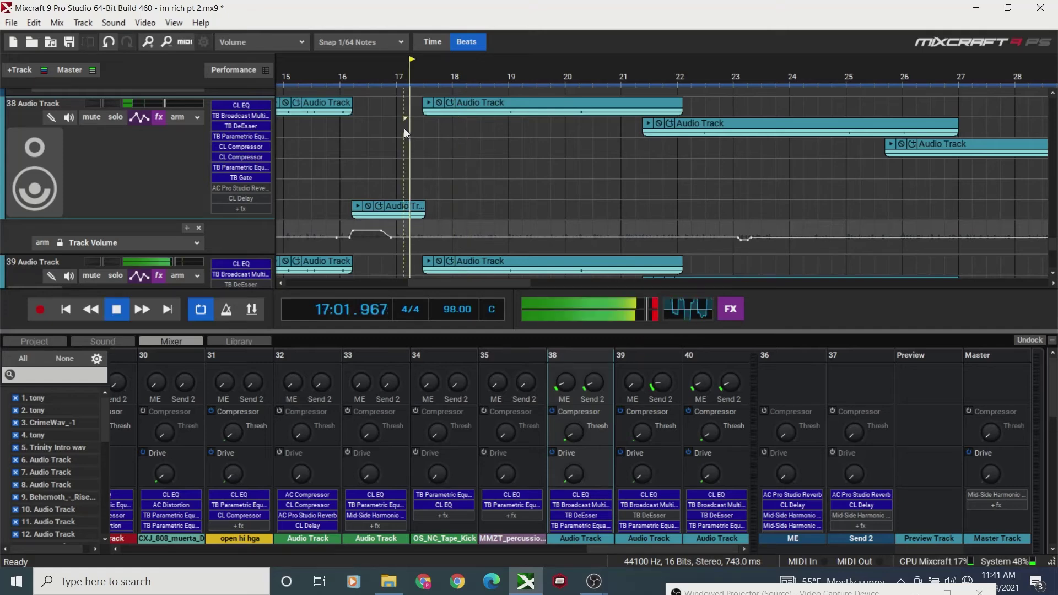
left_click(93, 121)
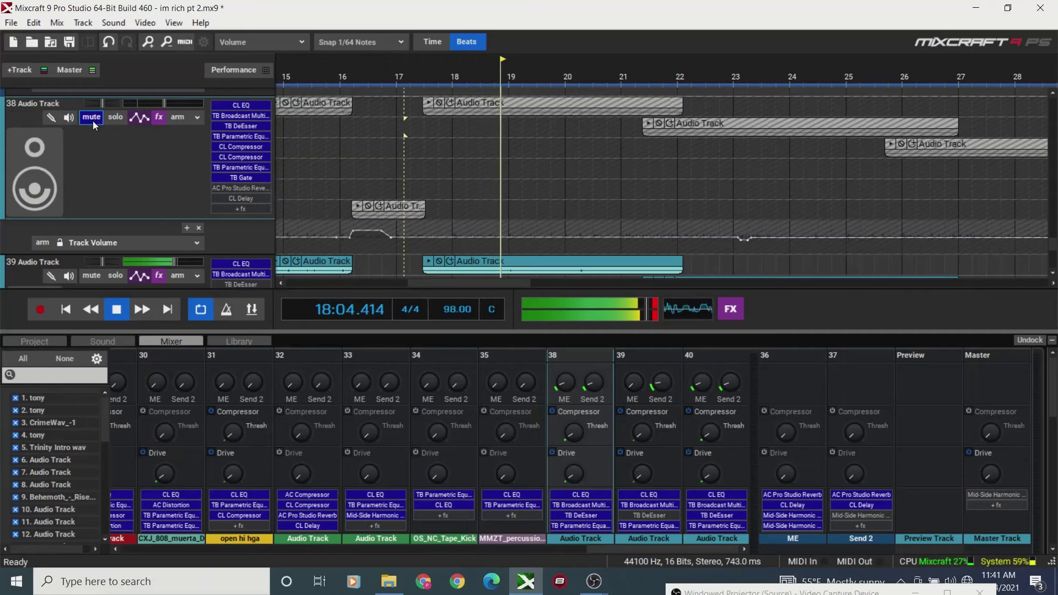
left_click(93, 121)
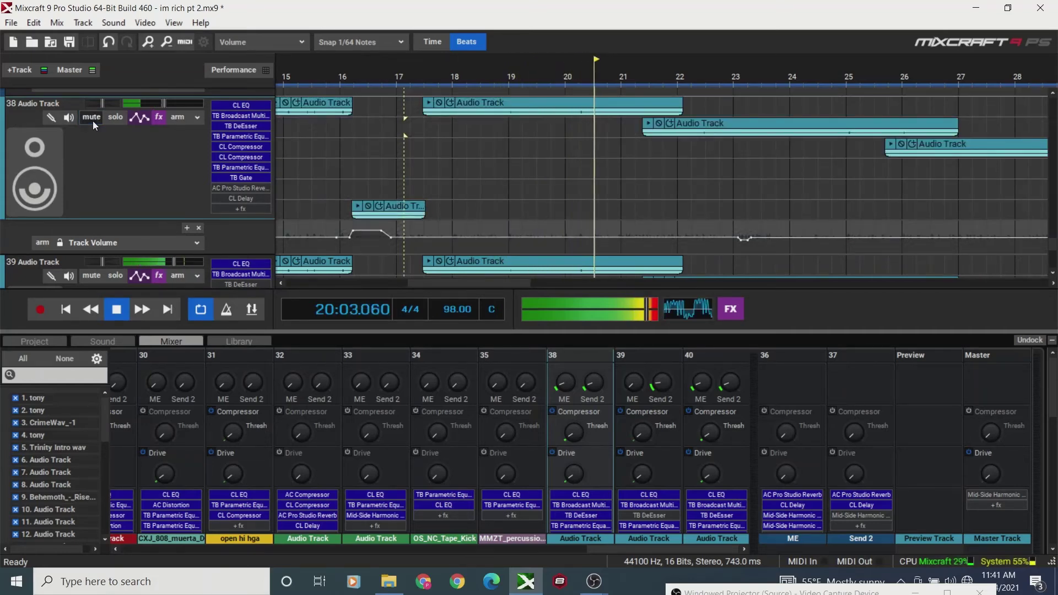
key("space")
left_click(91, 120)
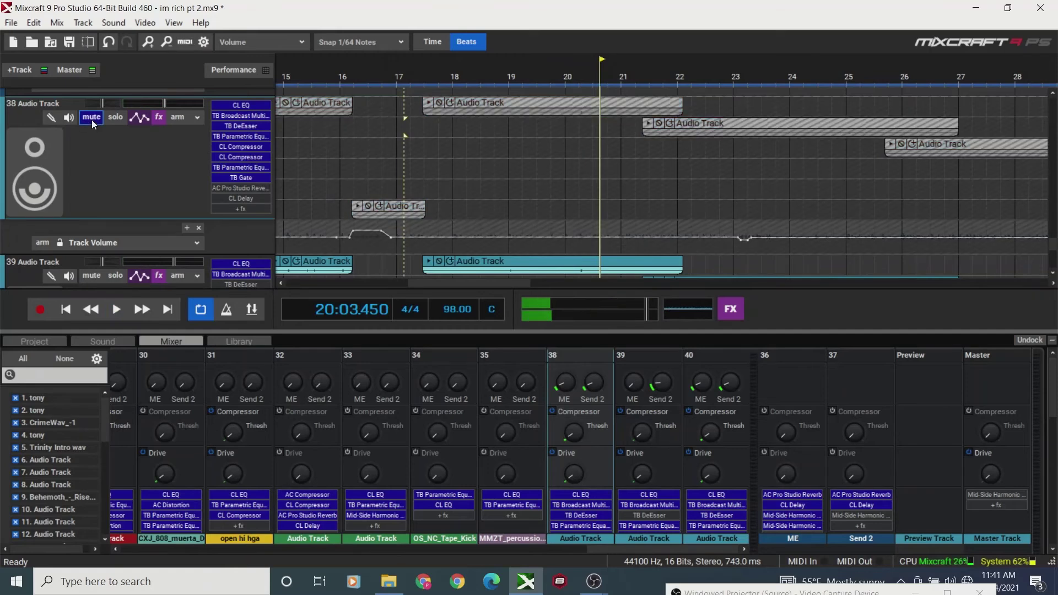
left_click(91, 120)
left_click_drag(648, 310, 621, 310)
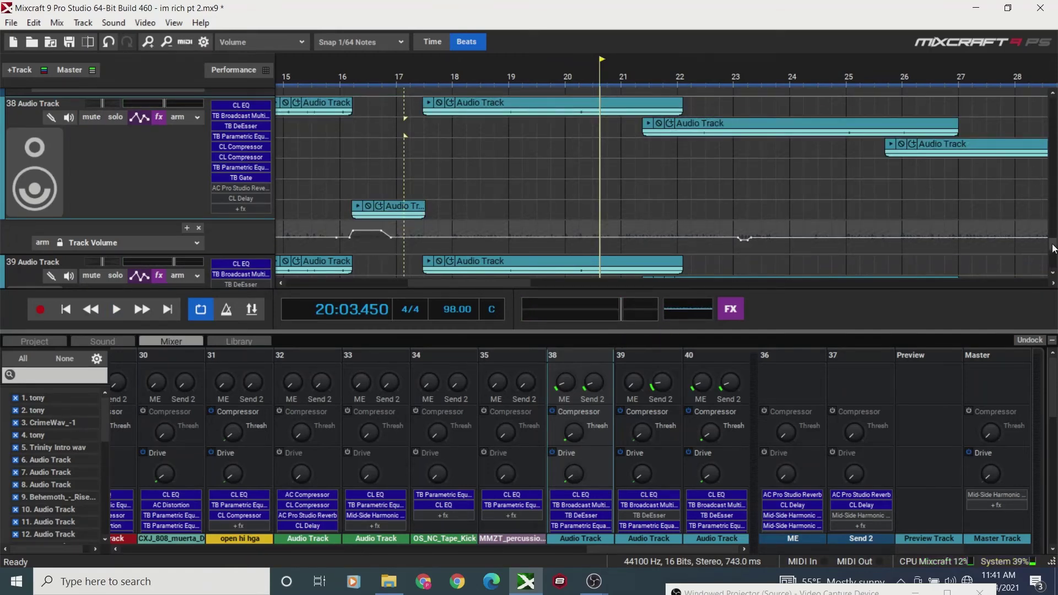
- Unmute track 40, inspect the second TB Parametric Equalizer in its effect chain and bypass that equalizer
left_click_drag(1053, 246, 1053, 265)
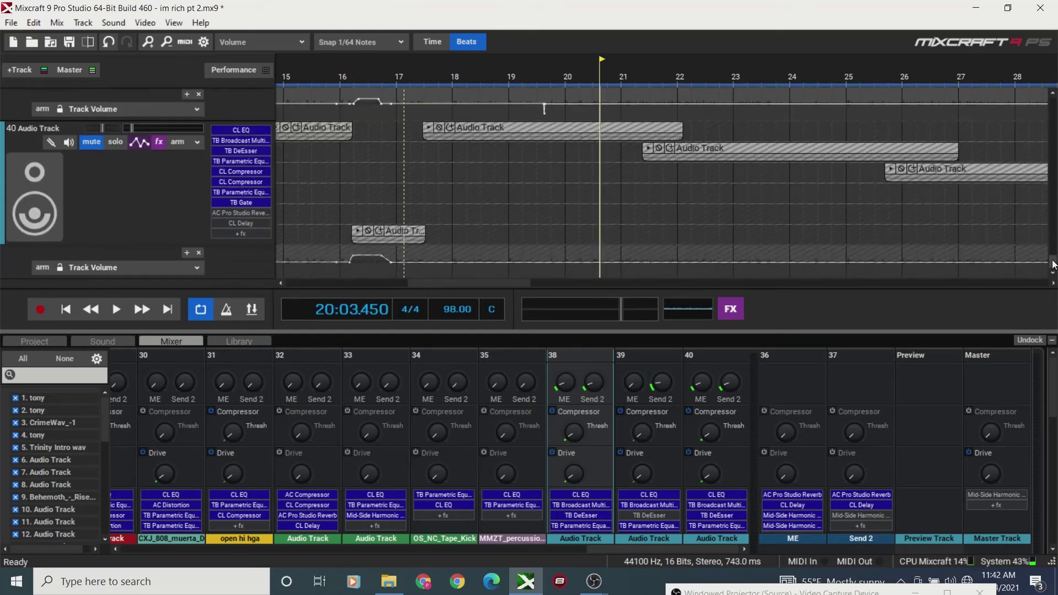
left_click(94, 142)
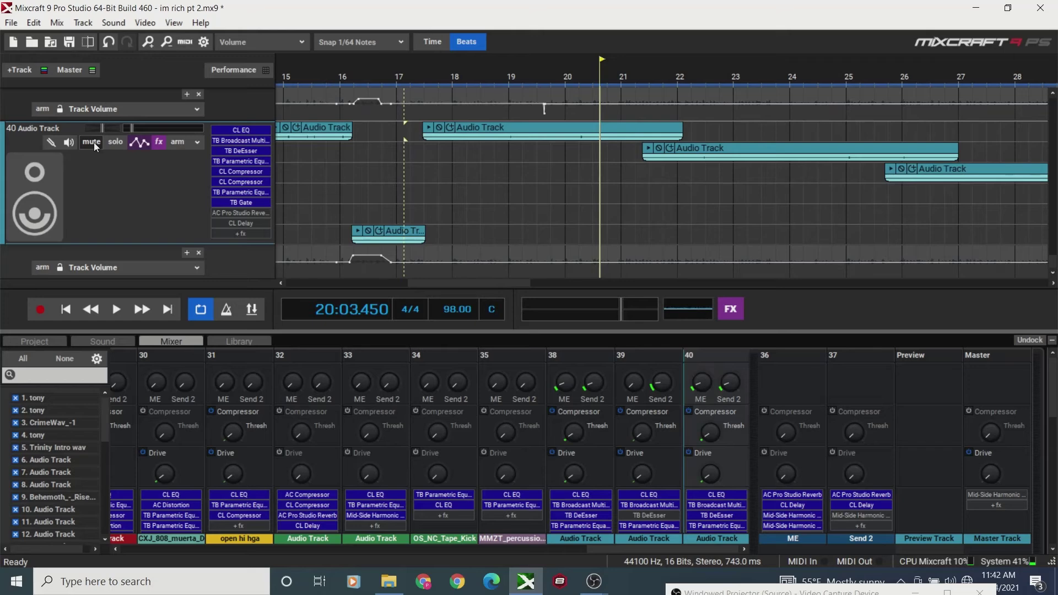
left_click(158, 143)
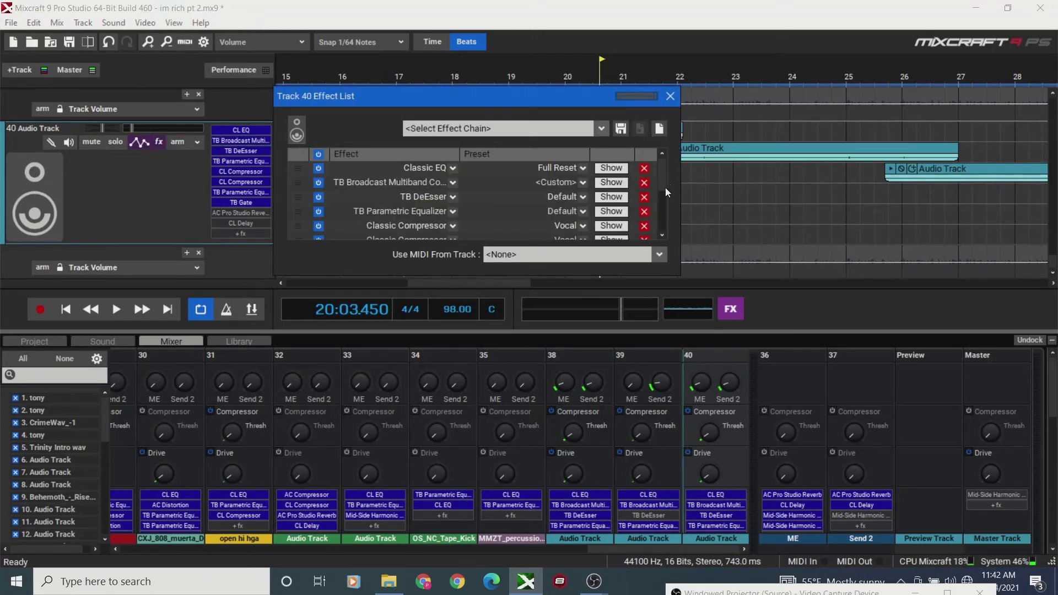
left_click_drag(659, 174, 660, 199)
left_click(605, 211)
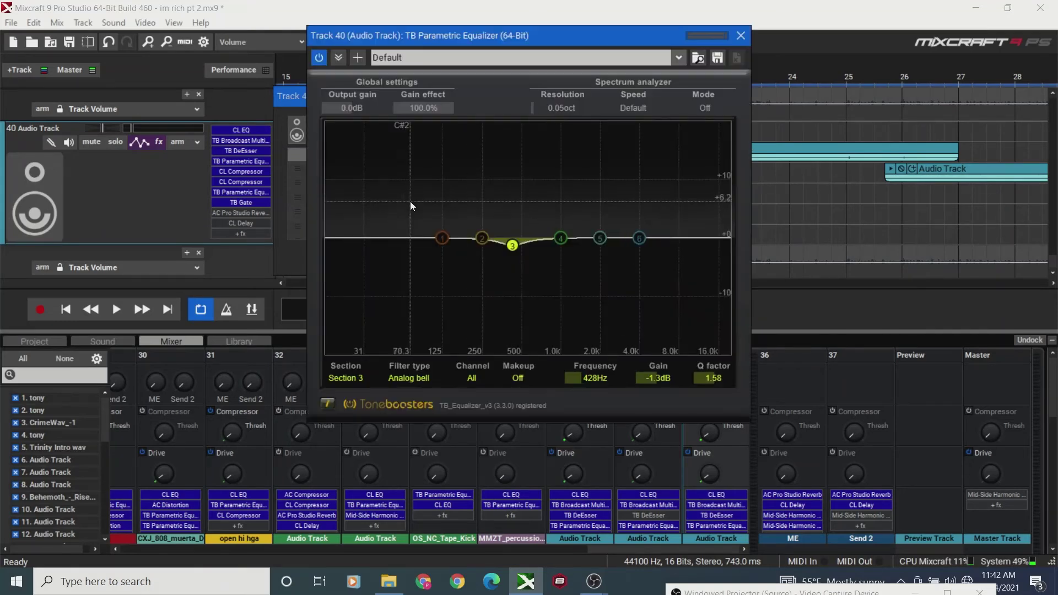
left_click(742, 31)
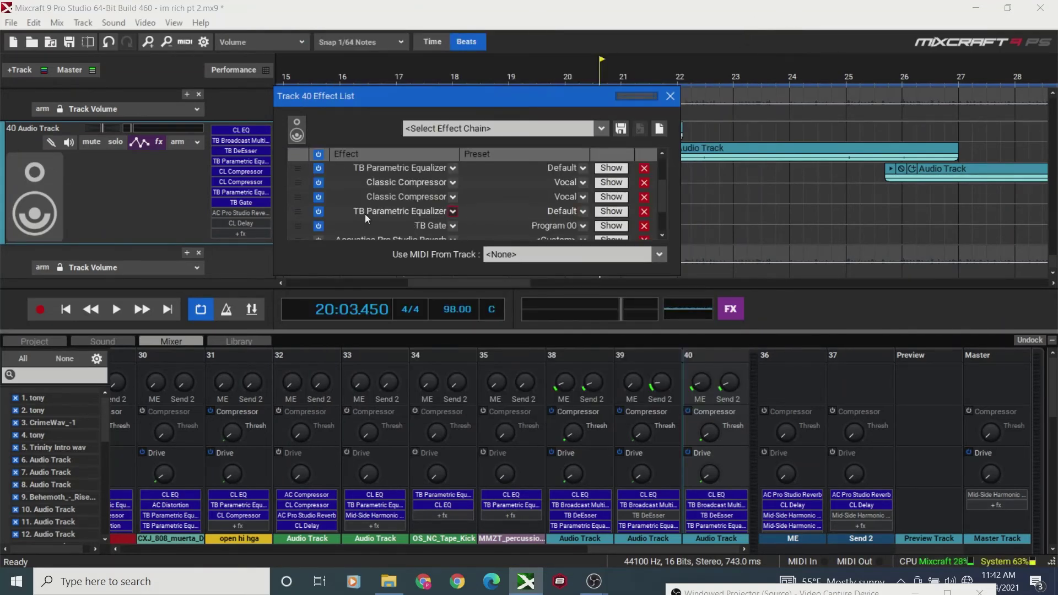
left_click(319, 214)
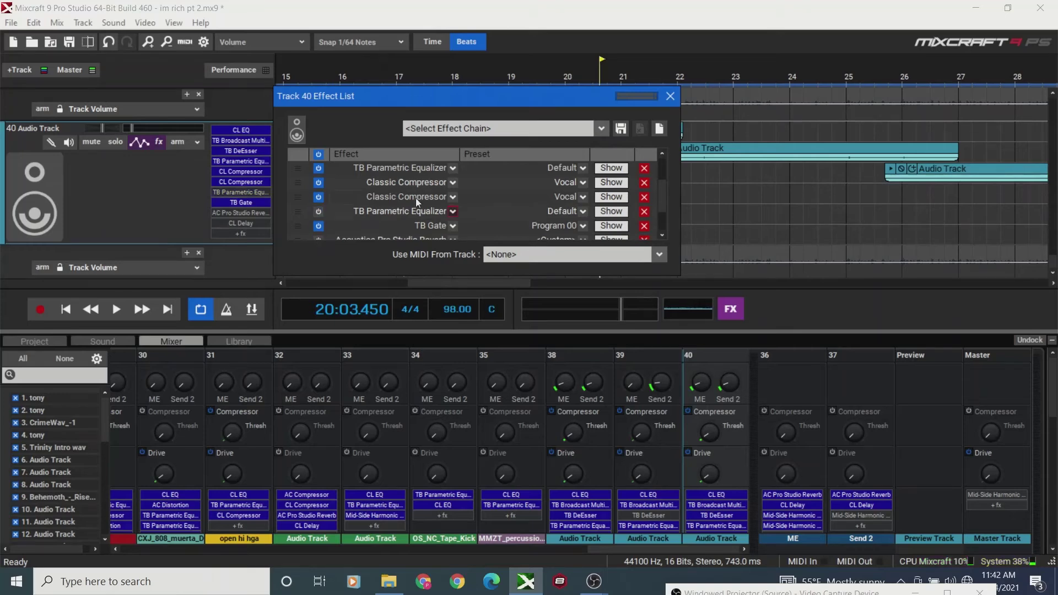
- Examine the threshold and other settings of track 40's second Classic Compressor, then close the effect list
left_click(609, 191)
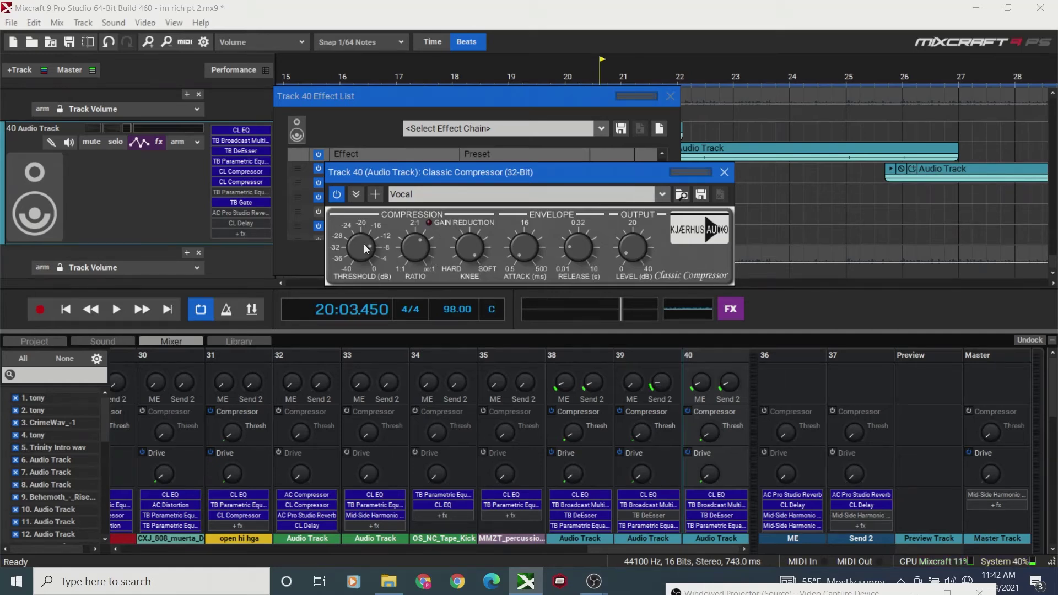
left_click_drag(367, 250, 405, 227)
left_click(723, 172)
left_click(669, 95)
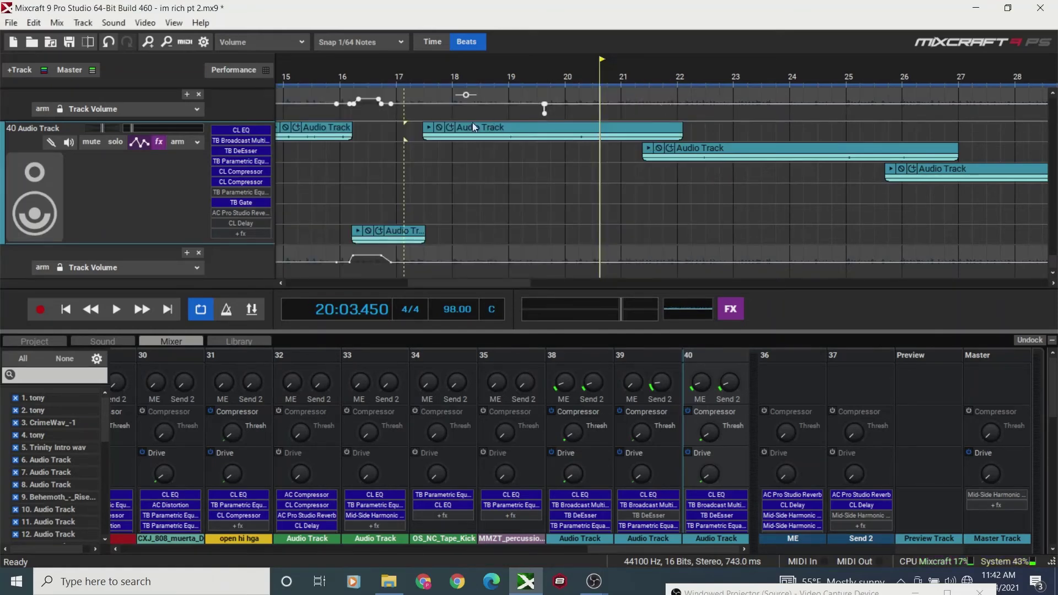
- Solo track 40 and play it while reviewing its effect list, then stop playback and close the list
left_click(124, 142)
key("space")
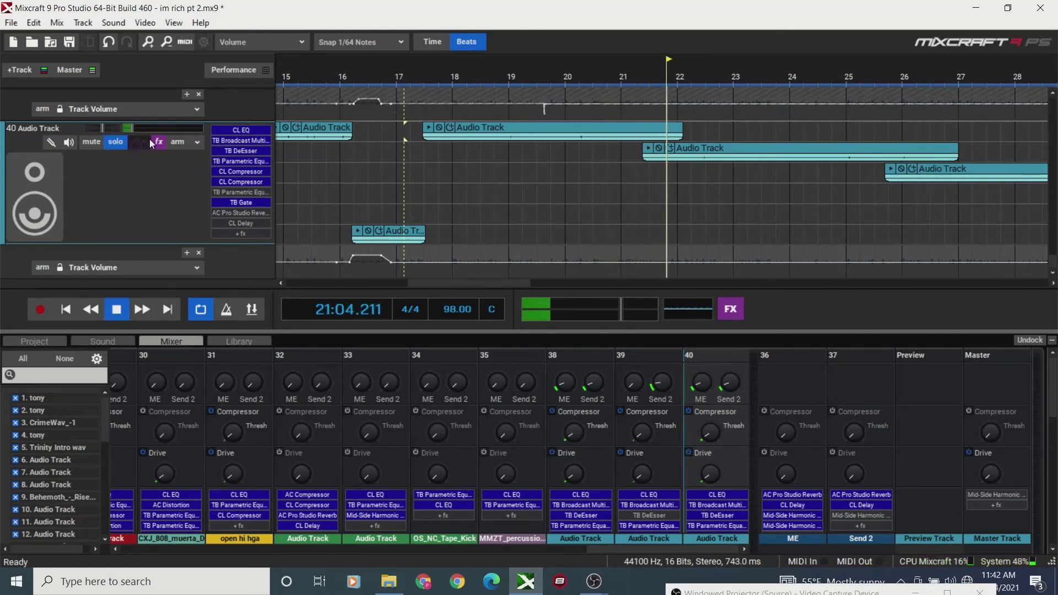
scroll(149, 139, "up", 1)
left_click(158, 174)
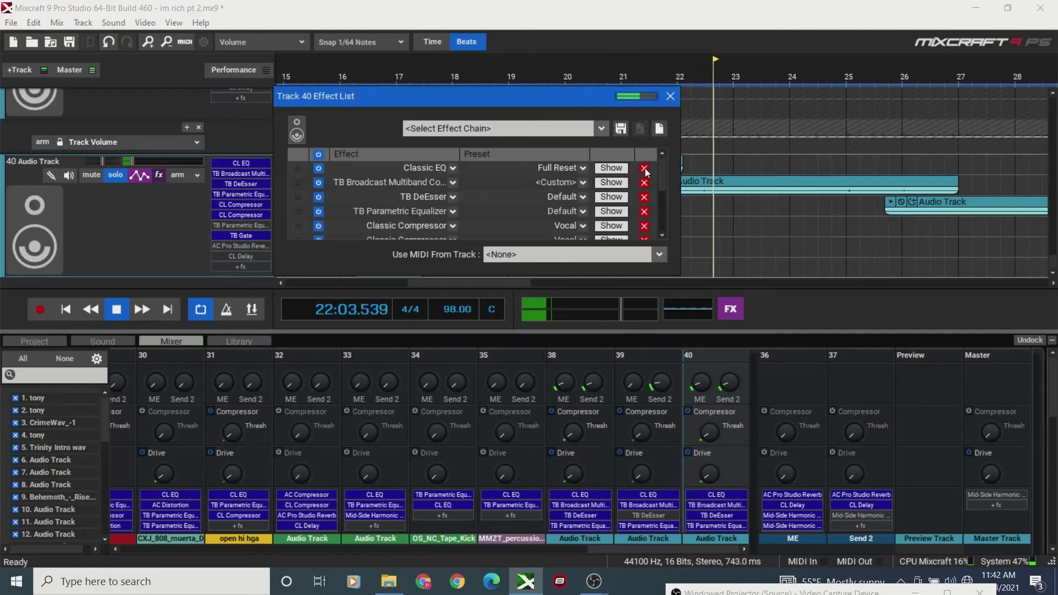
scroll(663, 206, "down", 4)
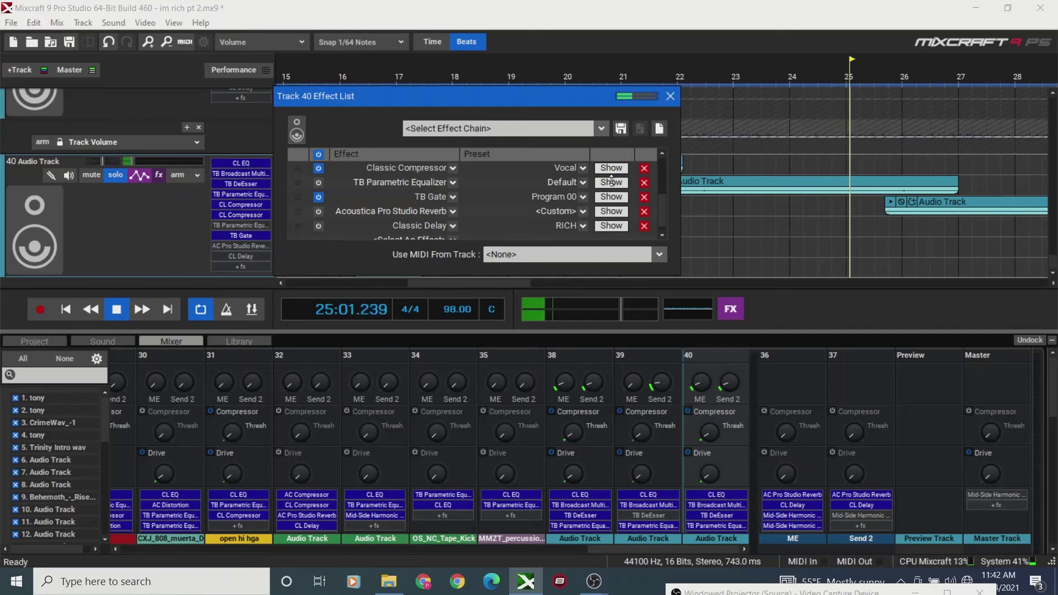
key("space")
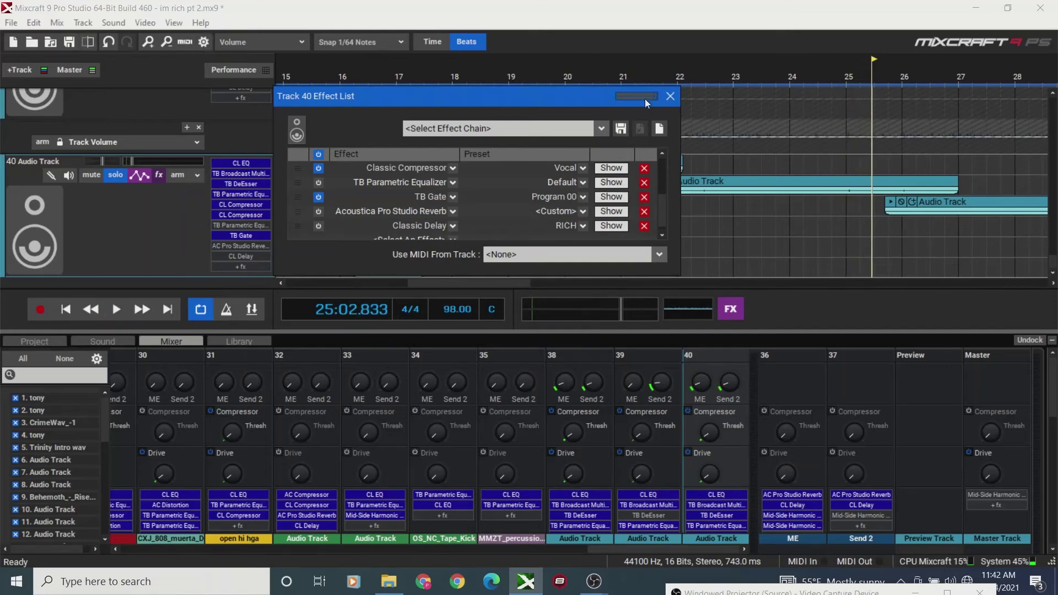
left_click(669, 96)
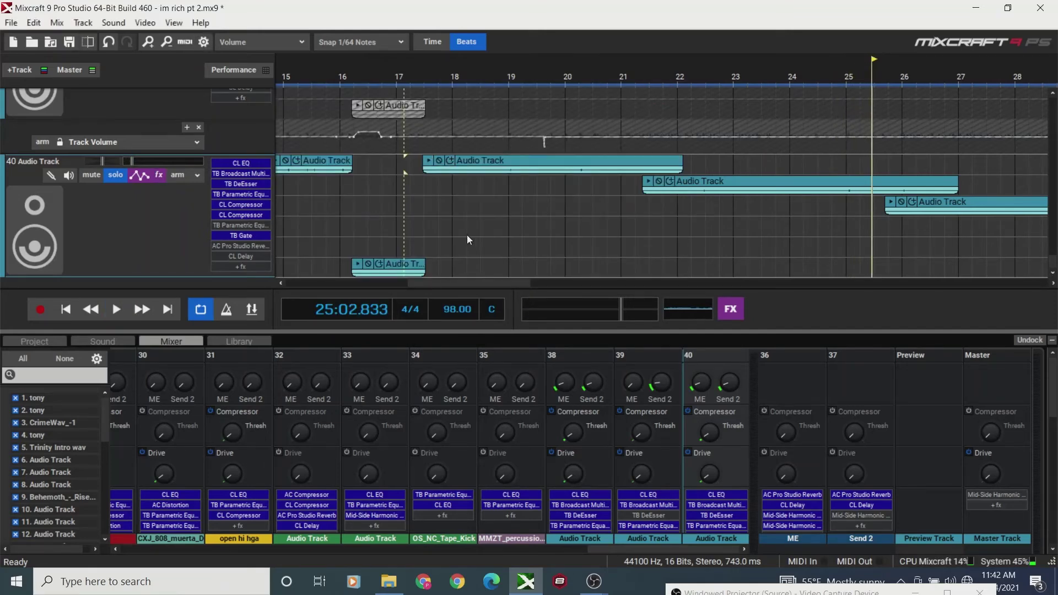
- Play the mix from the loop start, take track 40 out of solo and raise its volume slightly
left_click_drag(491, 281, 466, 283)
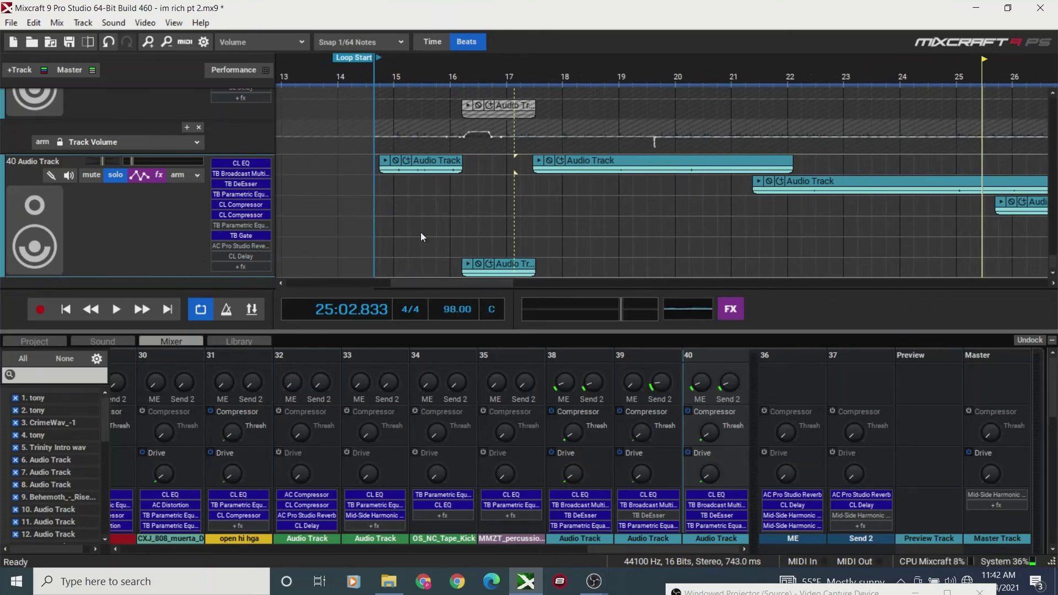
left_click(399, 220)
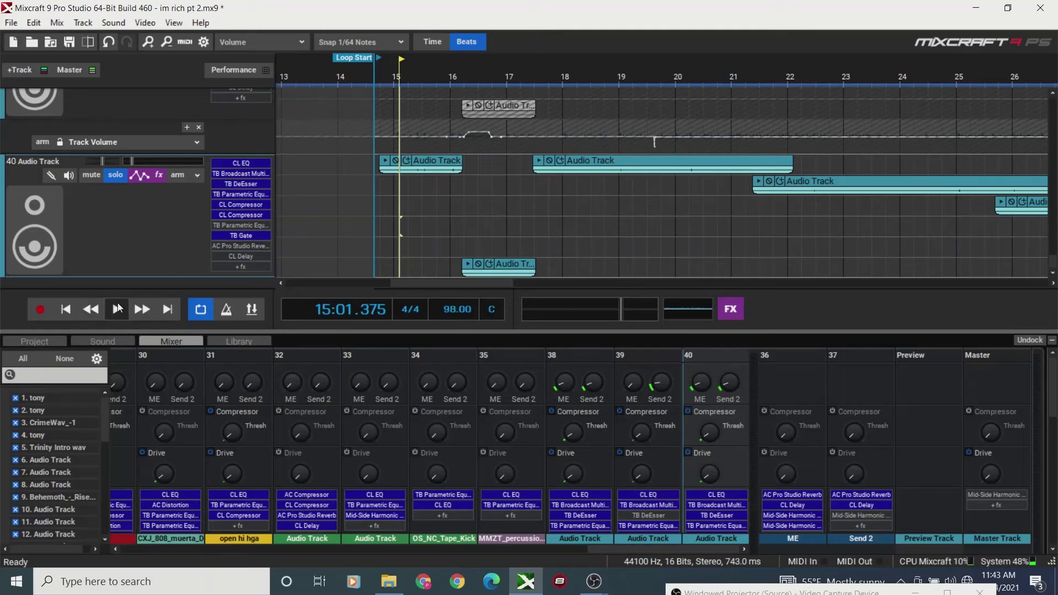
left_click(67, 309)
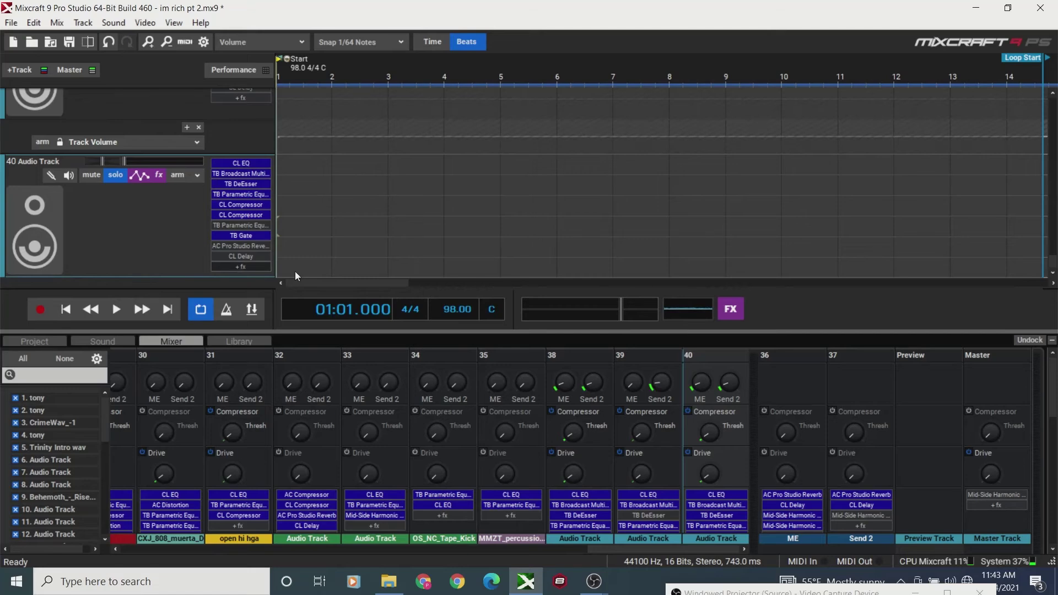
key("space")
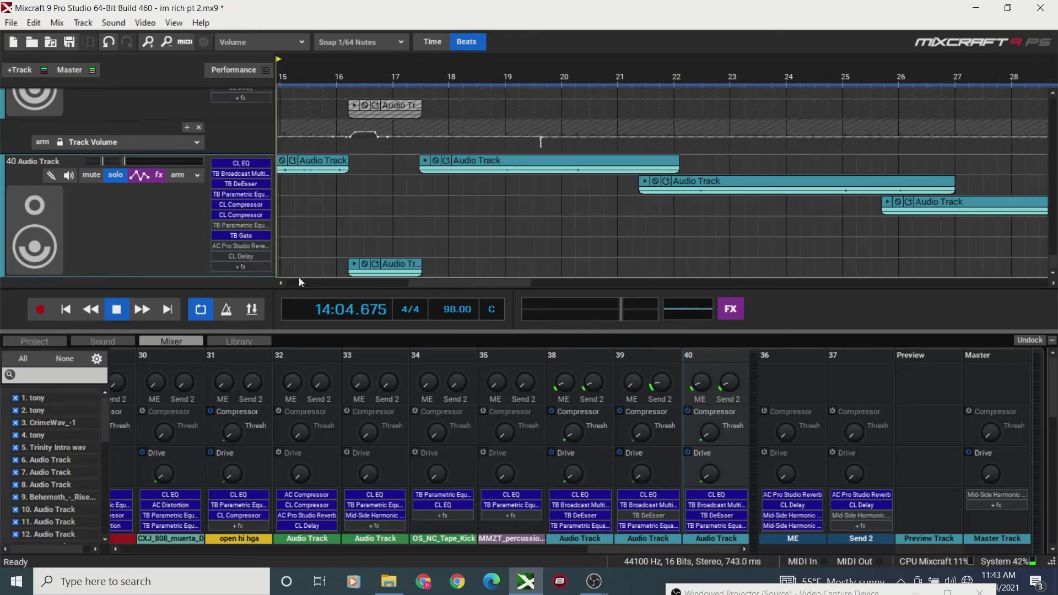
left_click(115, 175)
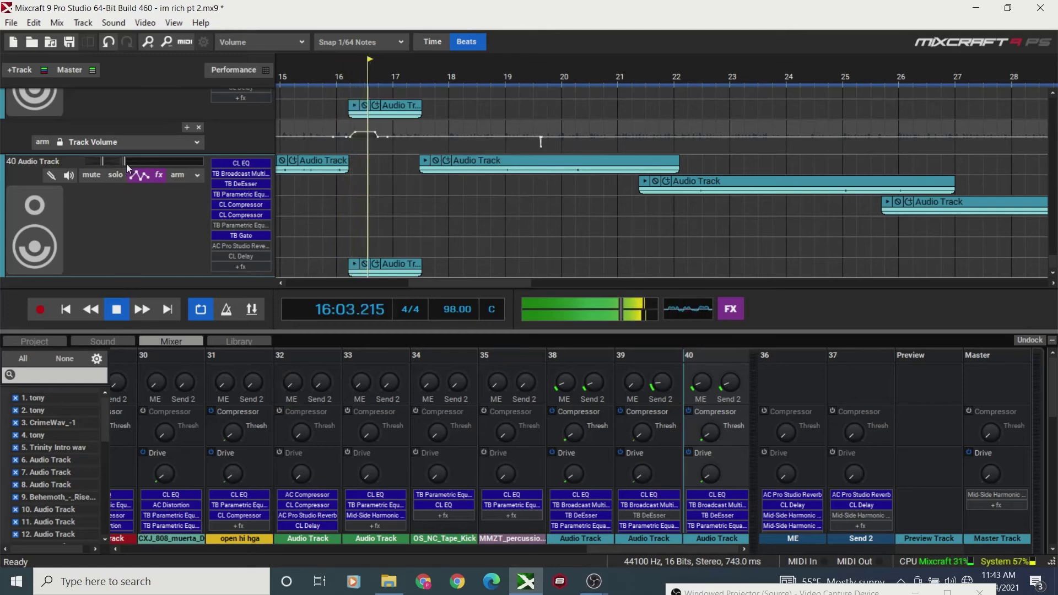
left_click_drag(125, 161, 131, 166)
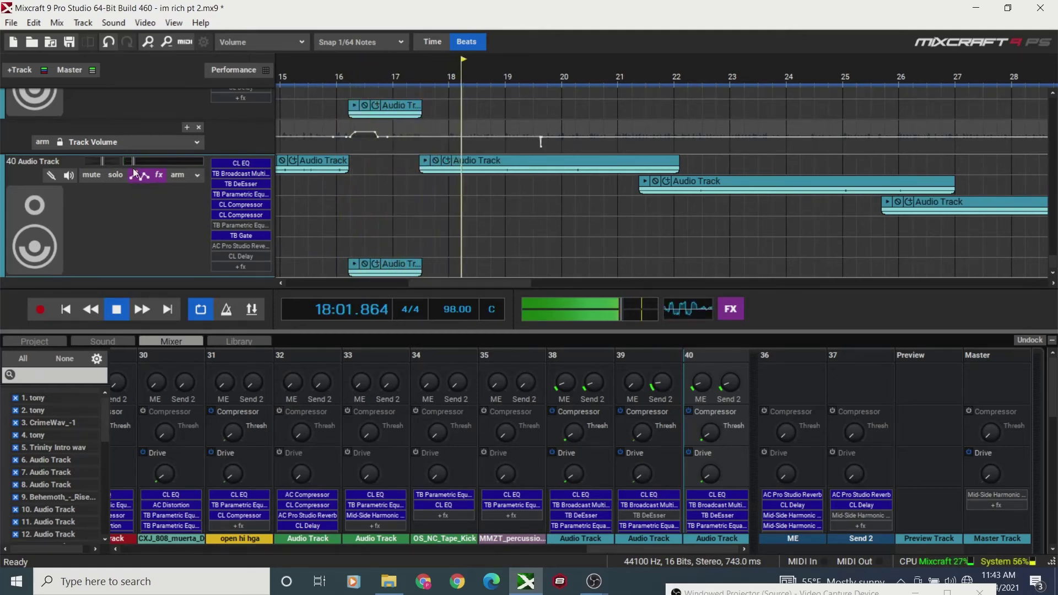
- Compare the playing mix with track 40 muted and unmuted, then stop playback
left_click(95, 176)
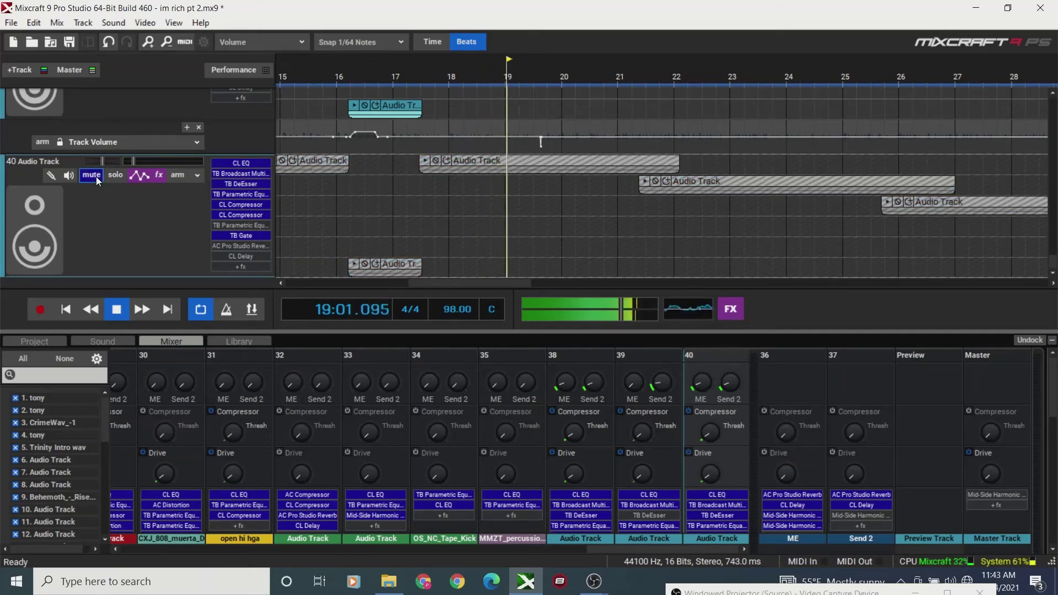
left_click(96, 176)
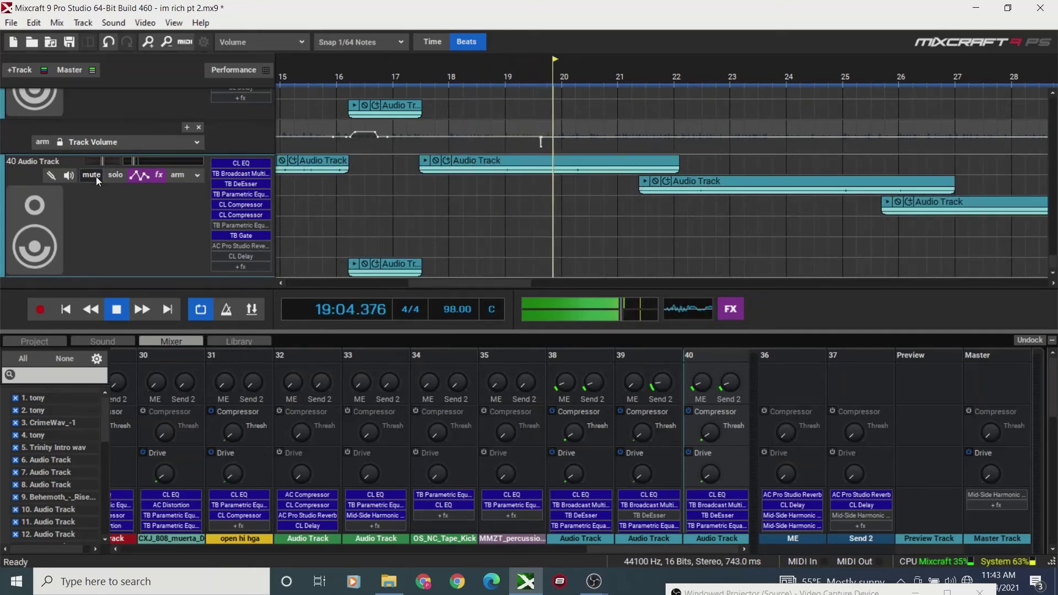
key("space")
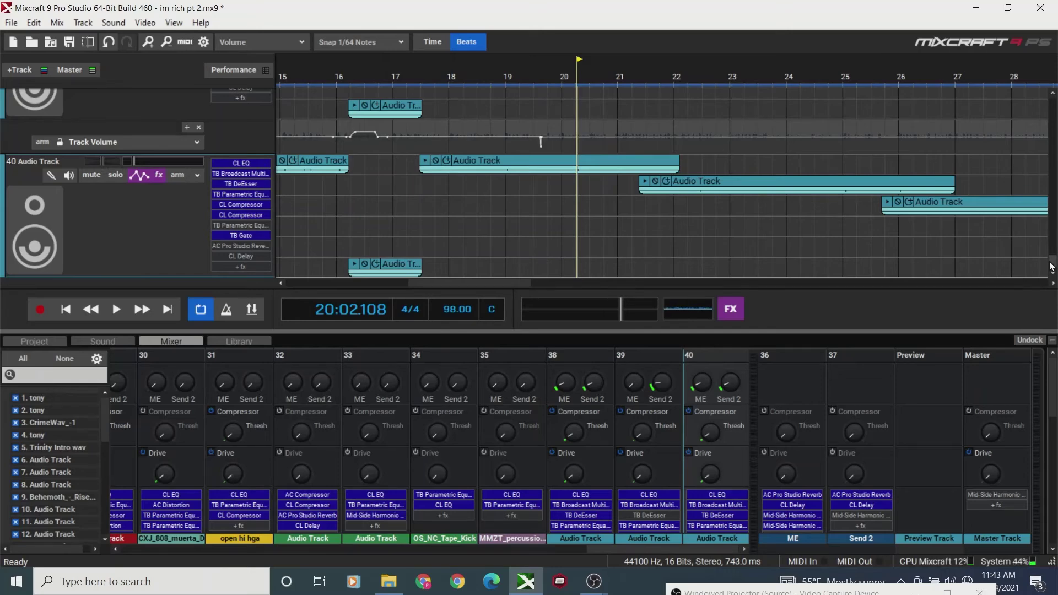
- Play the mix from the loop start to check track 39's volume of -3.1 dB, then stop
scroll(1045, 264, "up", 3)
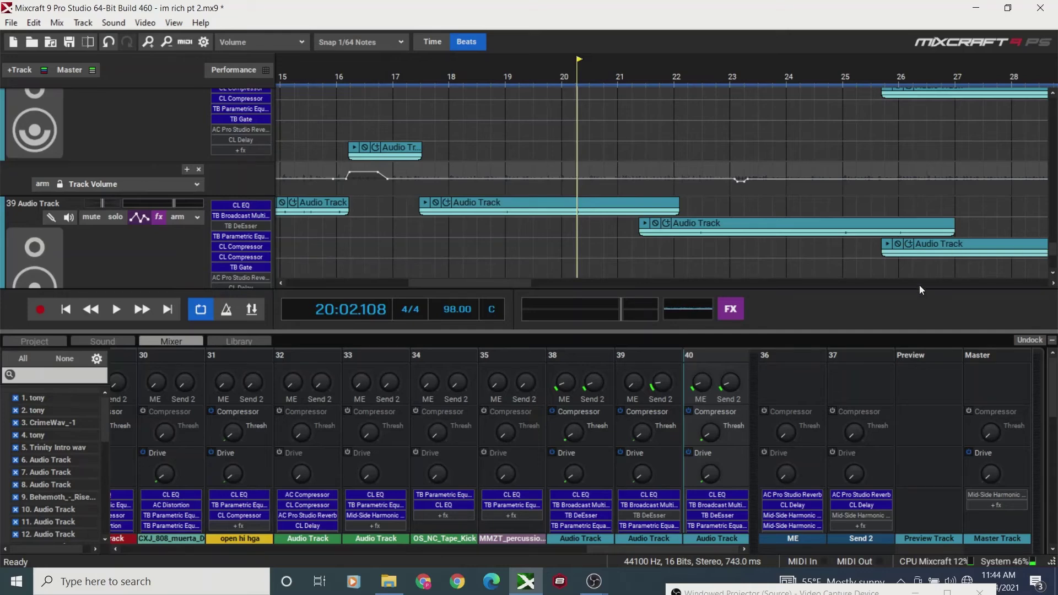
left_click_drag(414, 282, 398, 282)
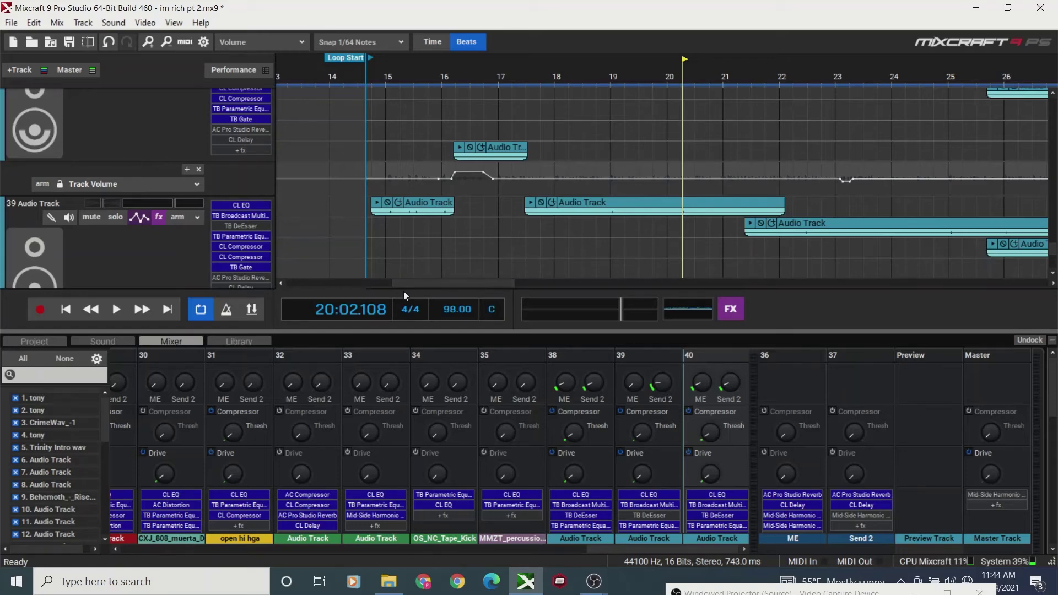
left_click(65, 309)
key("space")
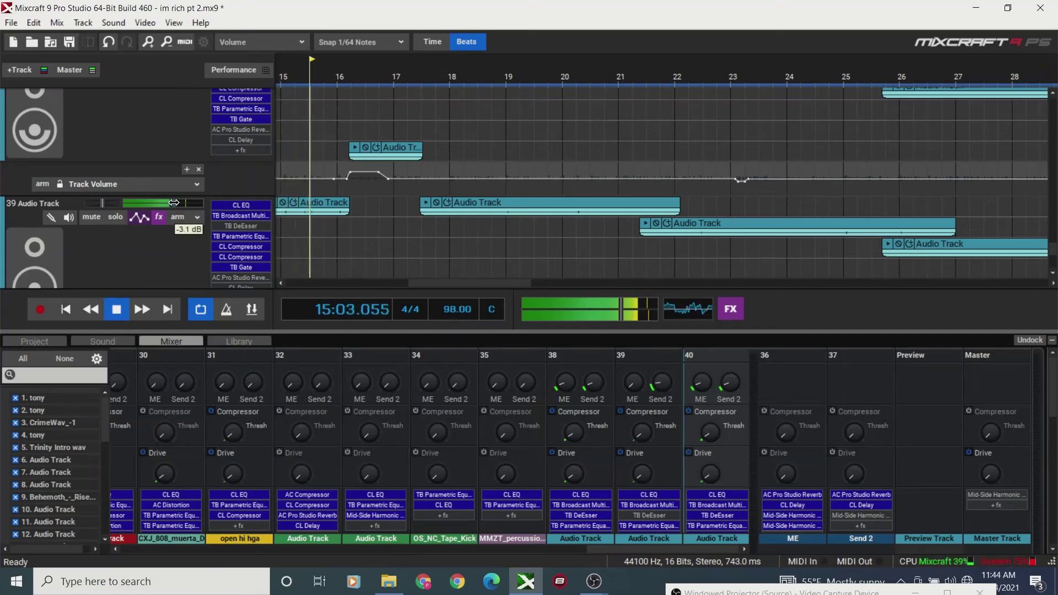
key("space")
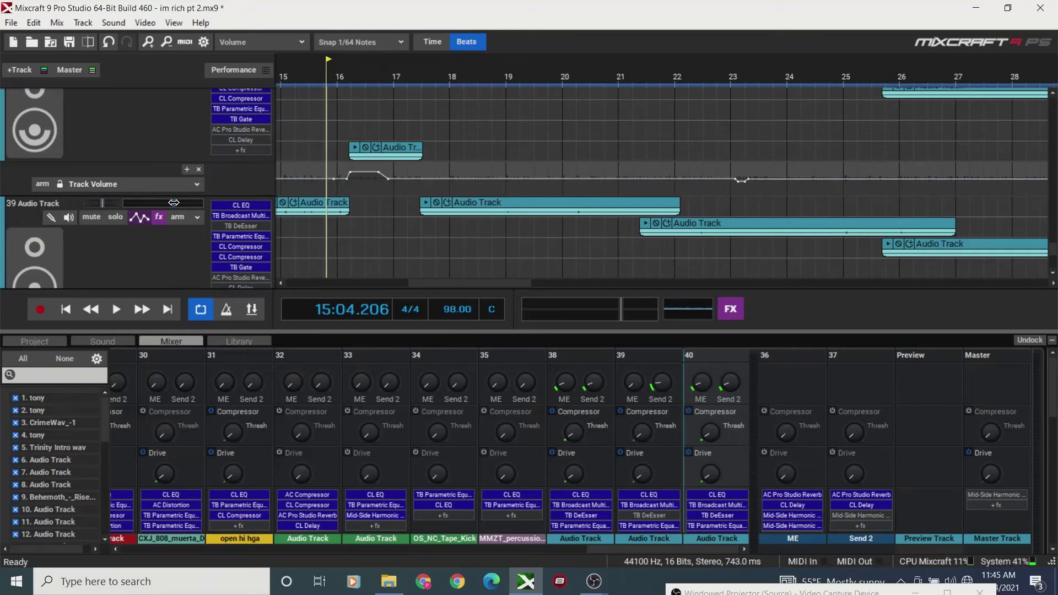
- Replay the mix briefly from measure 15 to hear track 39, then stop
left_click_drag(417, 281, 404, 281)
left_click(353, 244)
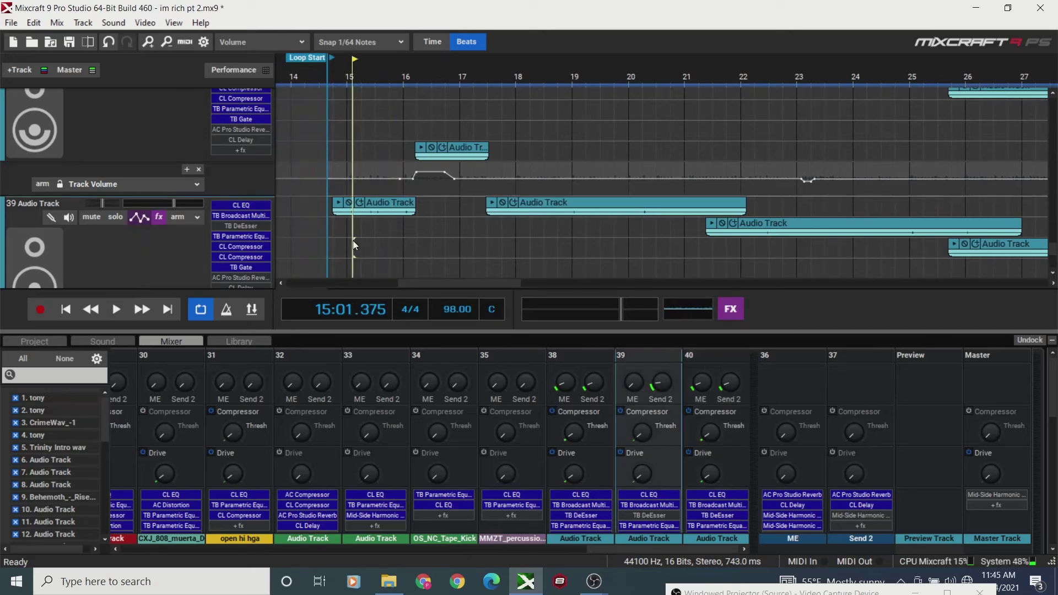
key("space")
key("space")
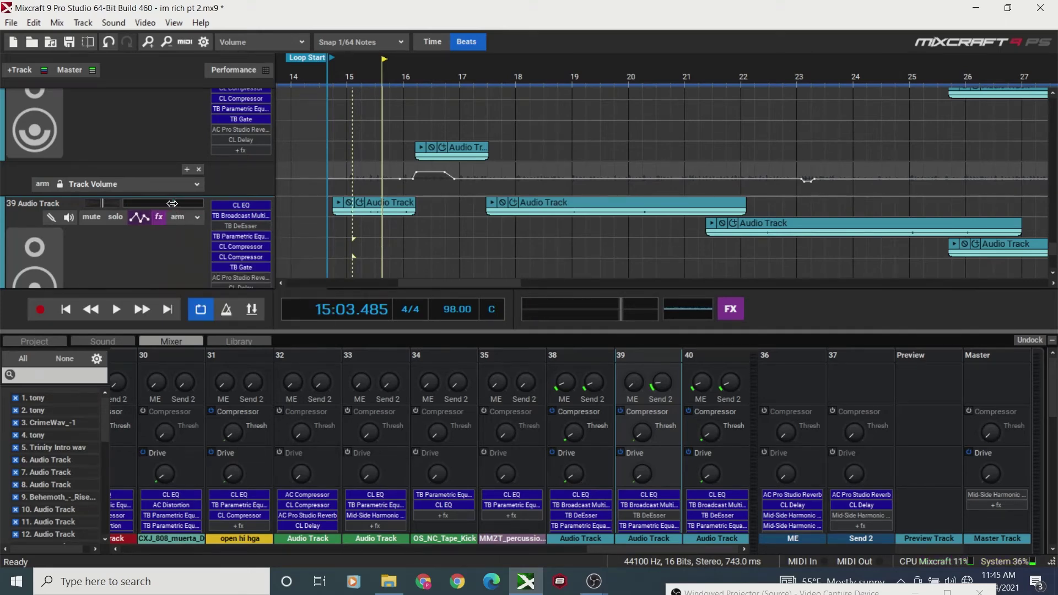
- Play the mix from the loop start with track 39's volume lowered to about -12 dB, then stop
mouse_move(172, 203)
left_click(62, 316)
key("space")
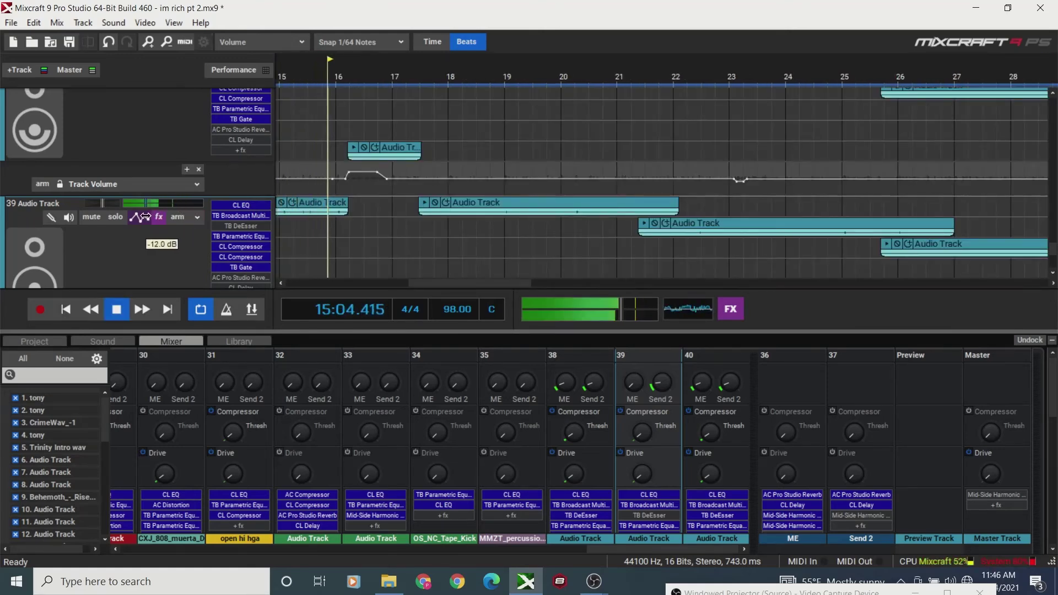
scroll(145, 217, "down", 1)
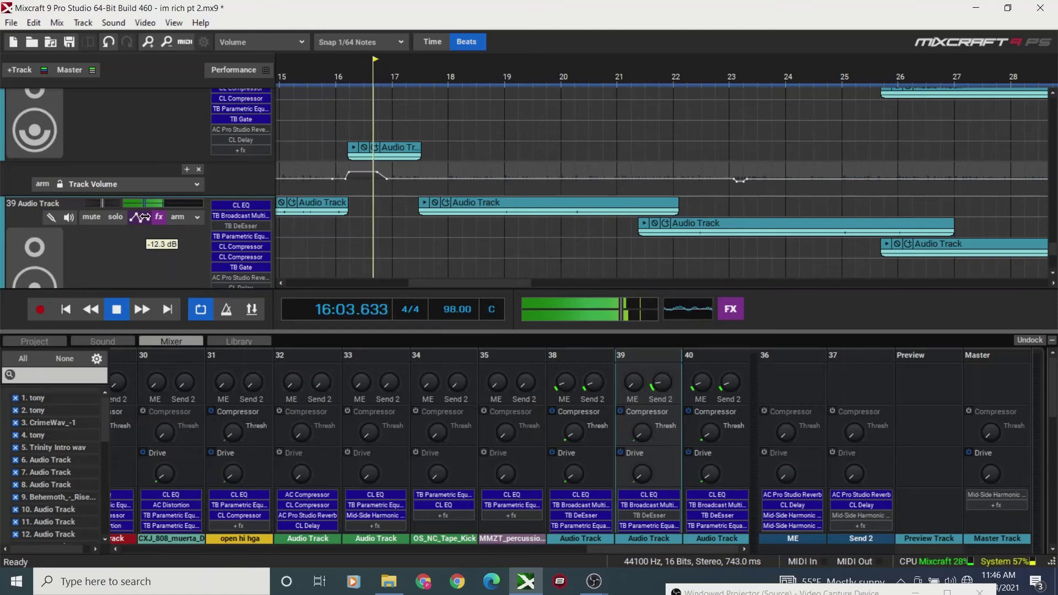
key("space")
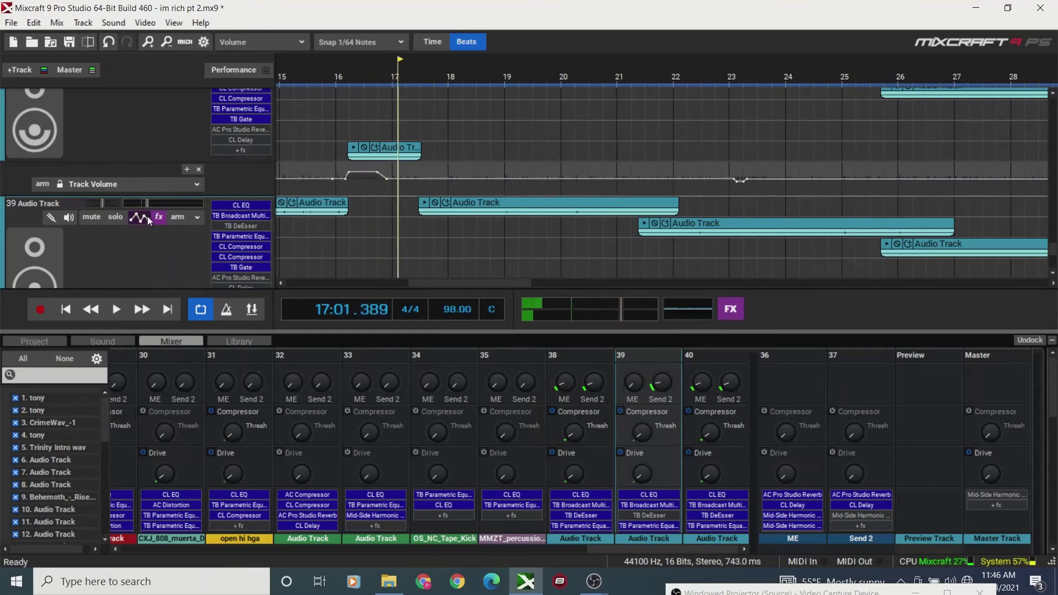
- Resume playback and raise track 39's volume in two stages to hear it too loud, then stop
scroll(149, 204, "up", 2)
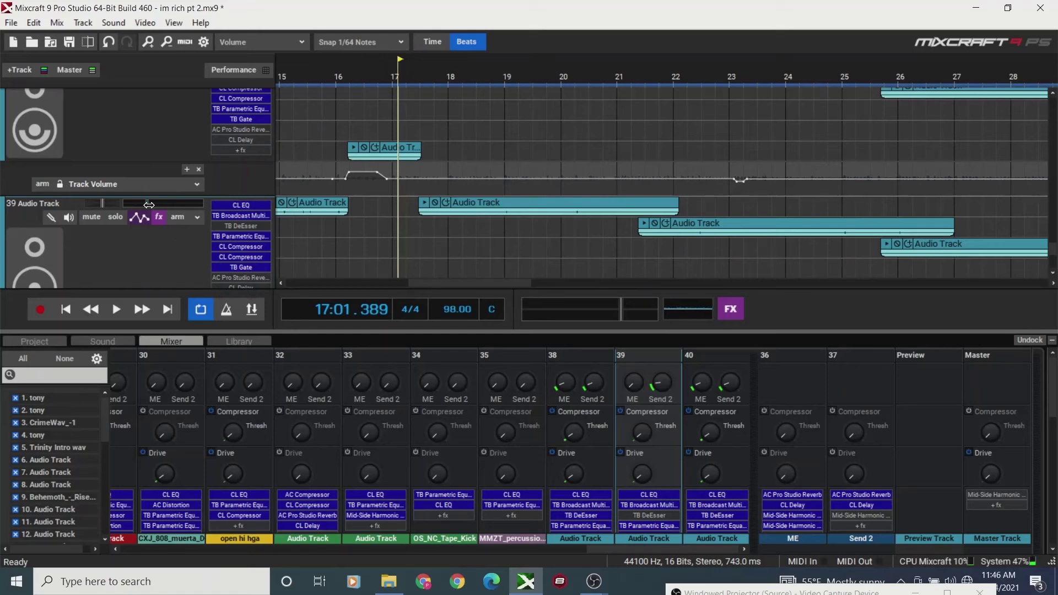
key("space")
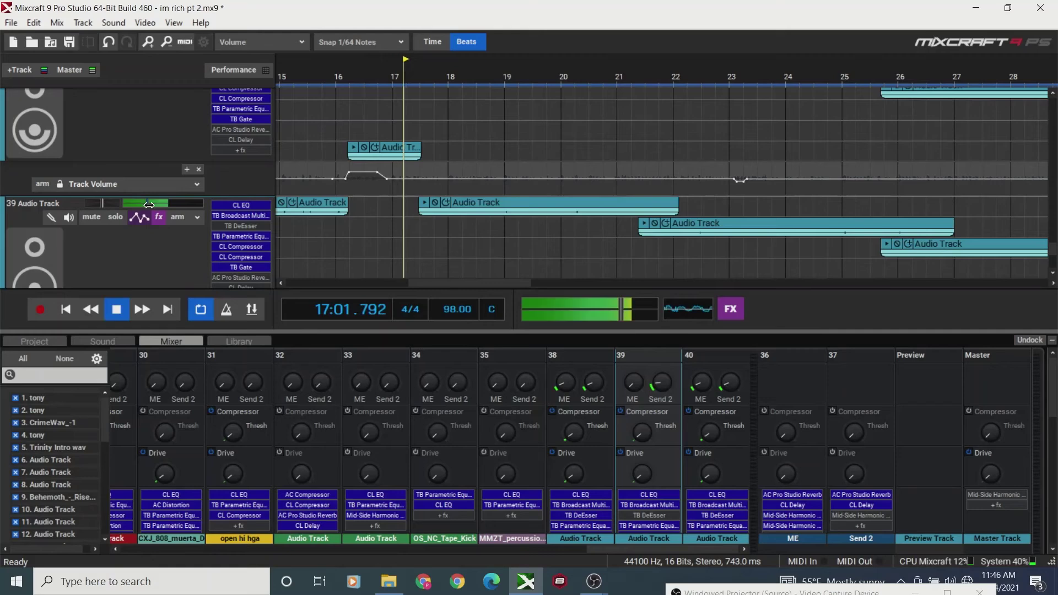
left_click_drag(149, 205, 172, 208)
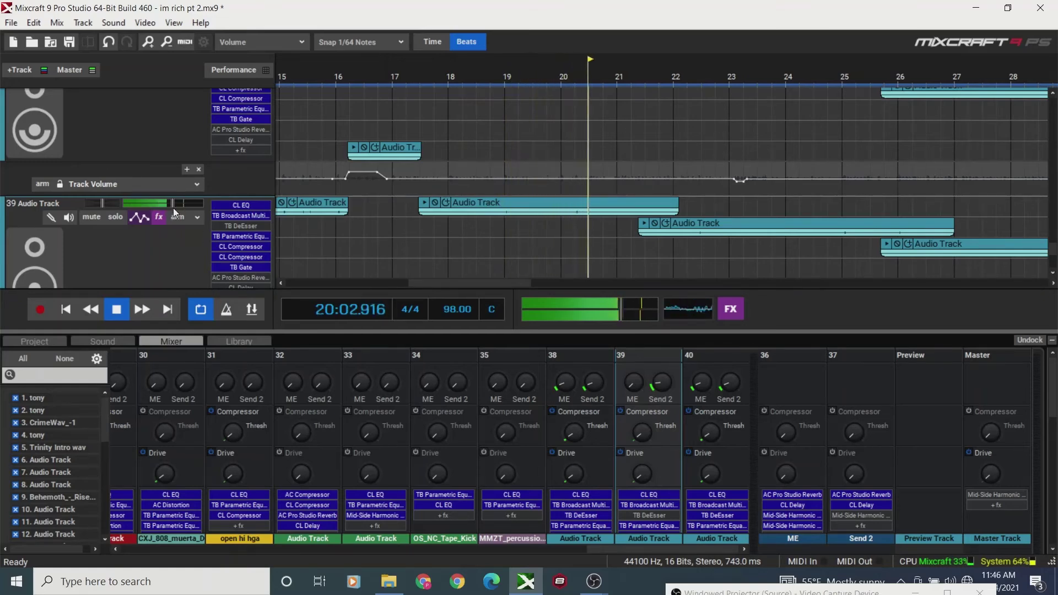
left_click_drag(174, 208, 191, 209)
key("space")
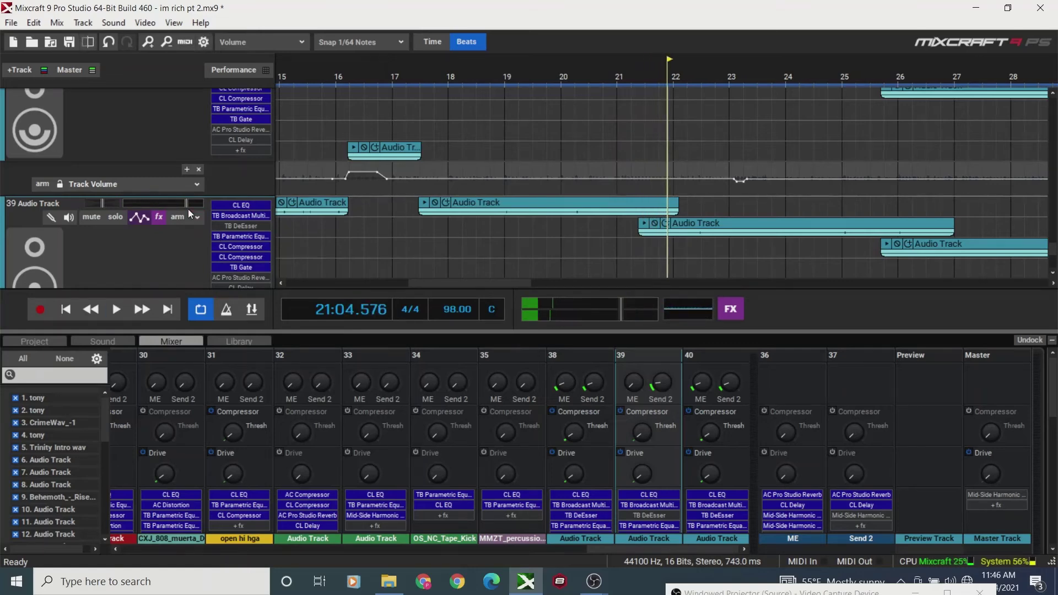
- Lower track 39's volume to -7.3 dB, replay from the loop start and raise the fader by ear
left_click_drag(188, 210, 157, 217)
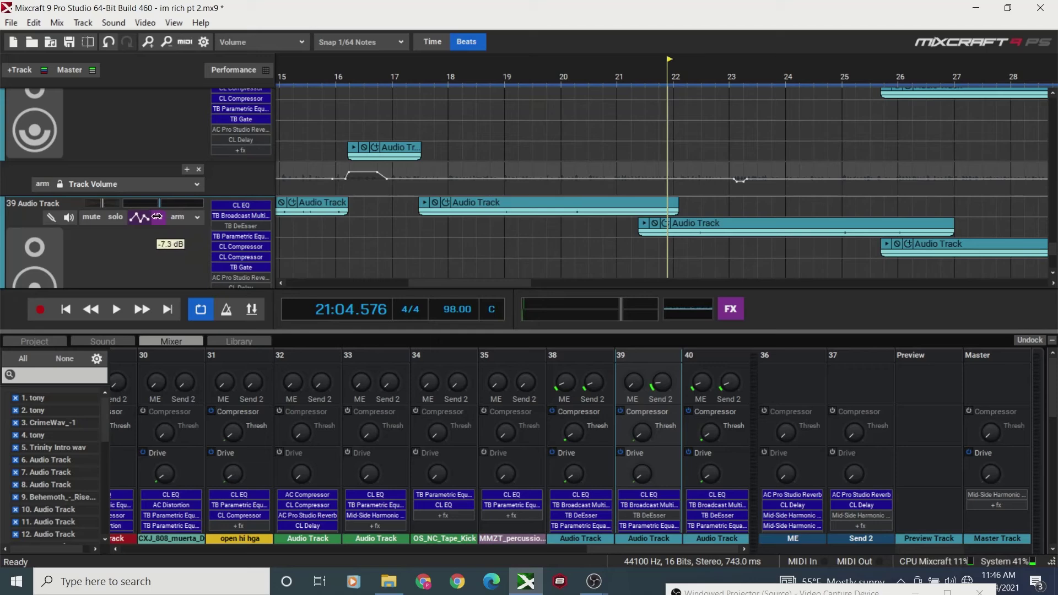
left_click(66, 309)
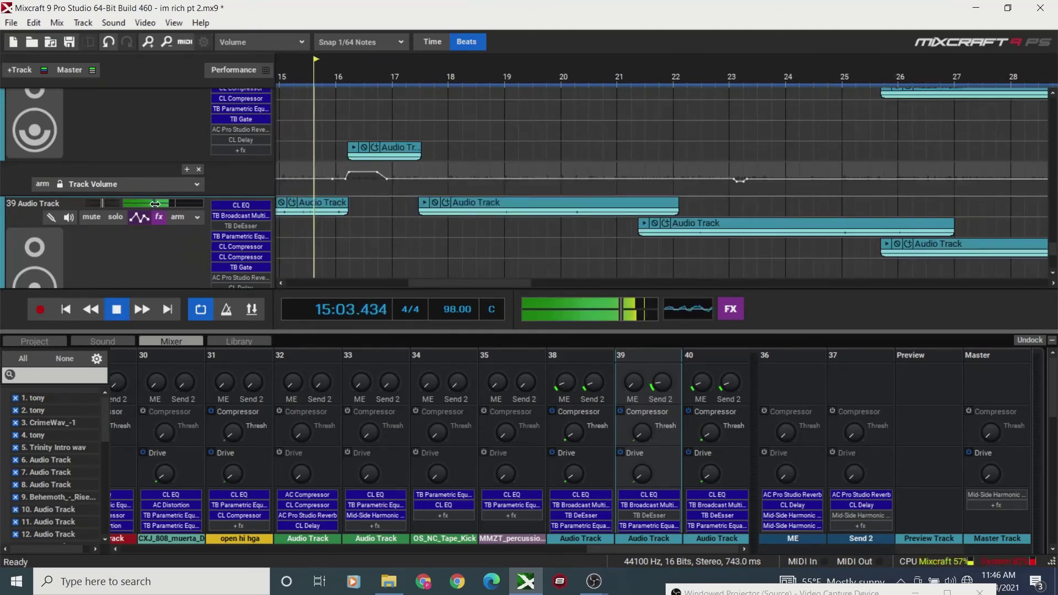
left_click_drag(155, 204, 172, 211)
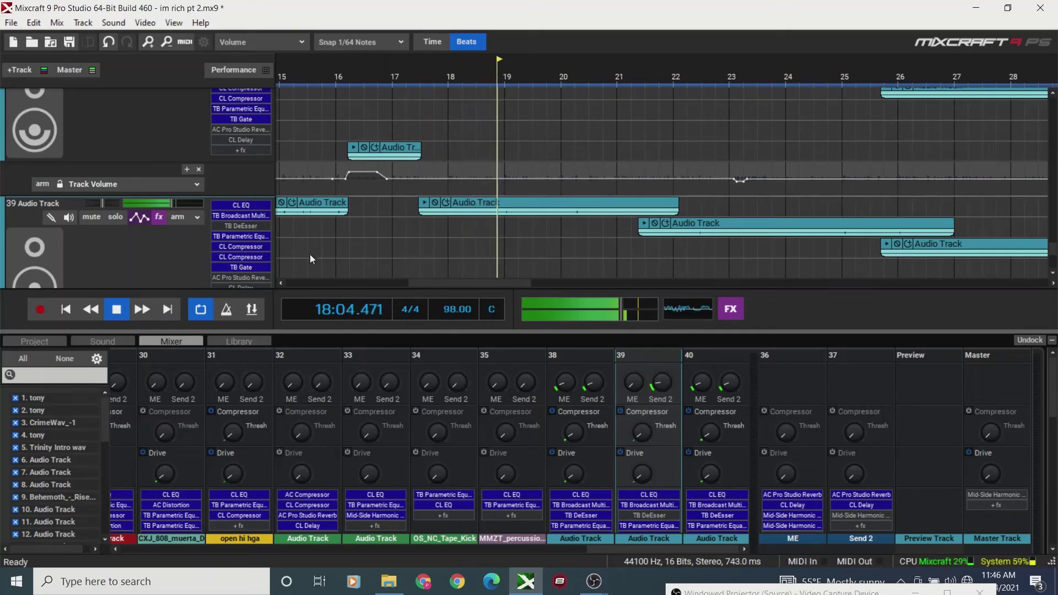
- Replay from measures 16 and 17, lower the master volume and set track 39's volume to -4.5 dB, then stop
left_click(365, 249)
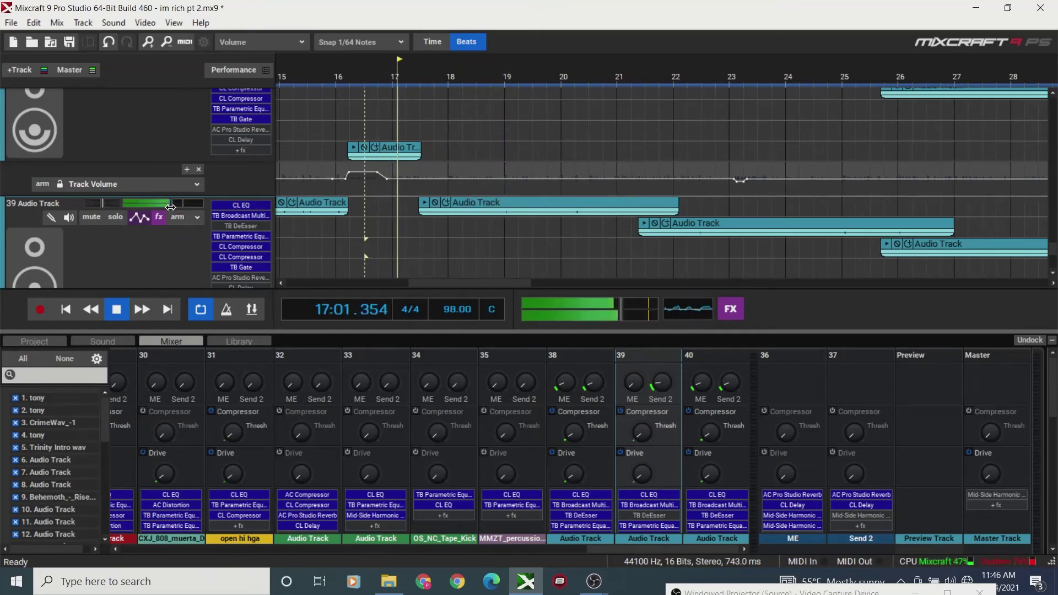
mouse_move(171, 207)
left_mouse_down()
mouse_move(140, 212)
mouse_move(173, 213)
left_mouse_up()
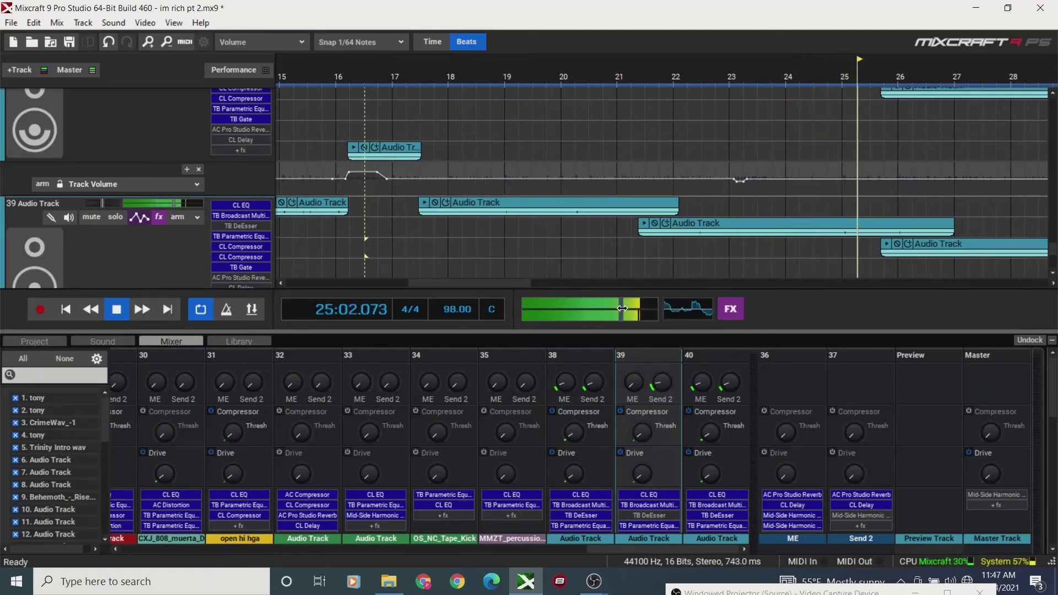
left_click(439, 250)
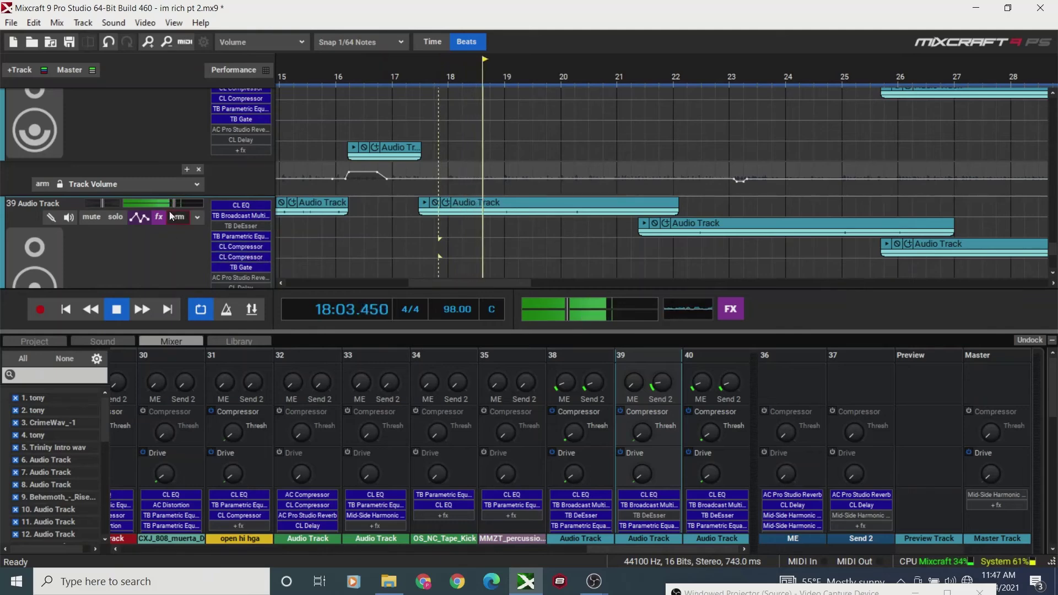
key("space")
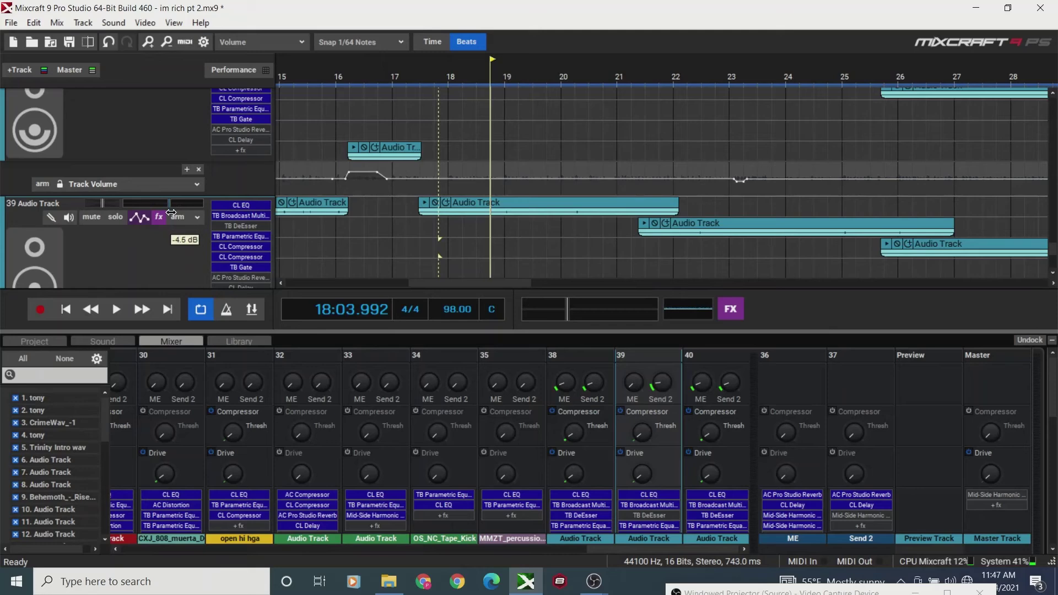
- Play from about measure 17 at low master volume, drop track 39 to about -15.5 dB and bring it back up
left_click(392, 243)
key("space")
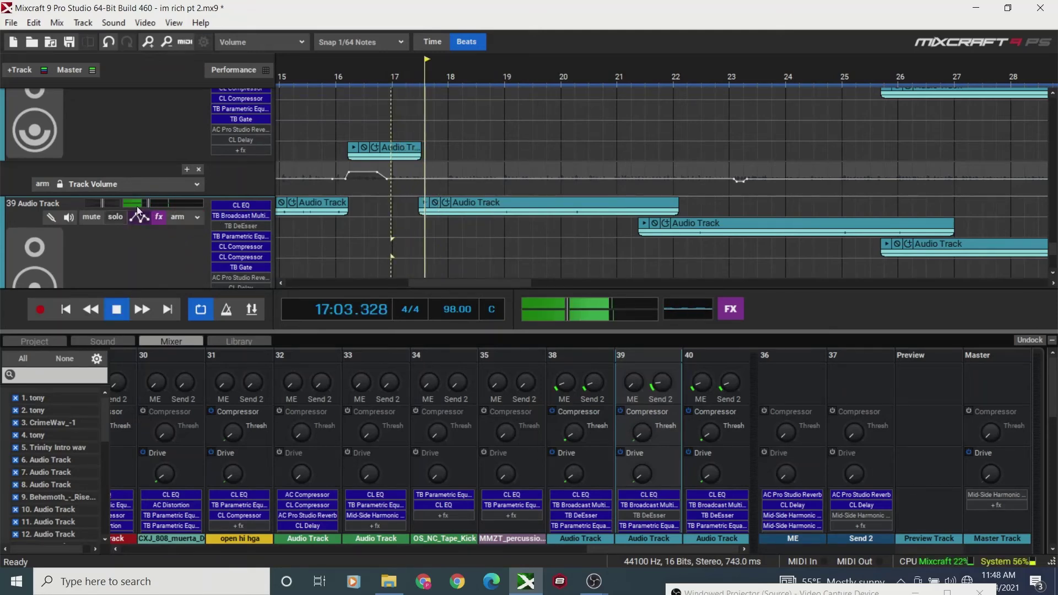
mouse_move(149, 210)
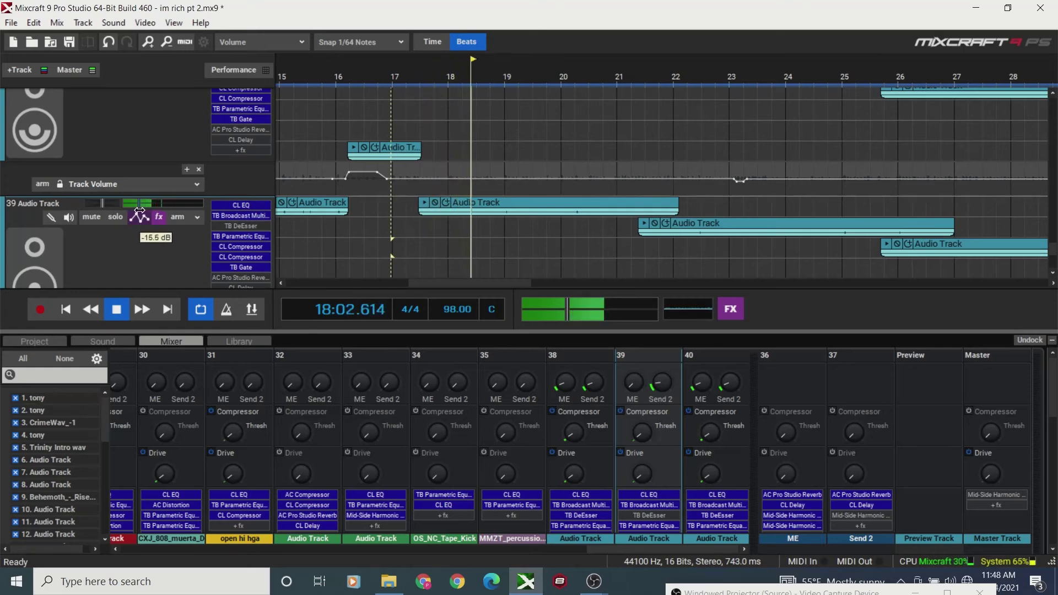
mouse_move(148, 209)
left_mouse_down()
mouse_move(141, 213)
mouse_move(166, 215)
left_mouse_up()
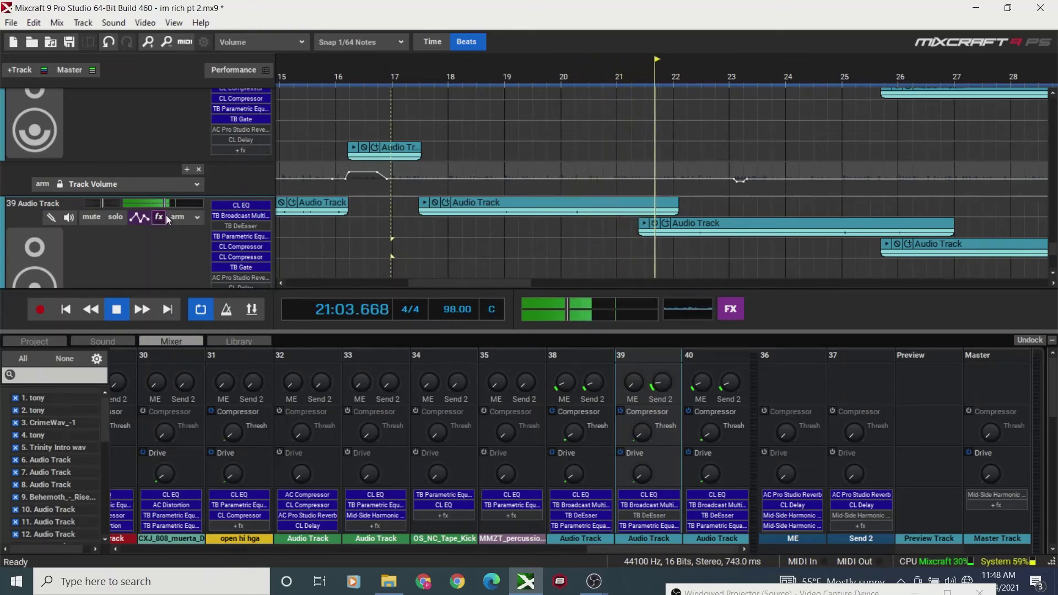
- Raise the master volume to about +5.1 dB, replay from measure 18 and raise track 39's volume slightly
left_click_drag(564, 305, 638, 313)
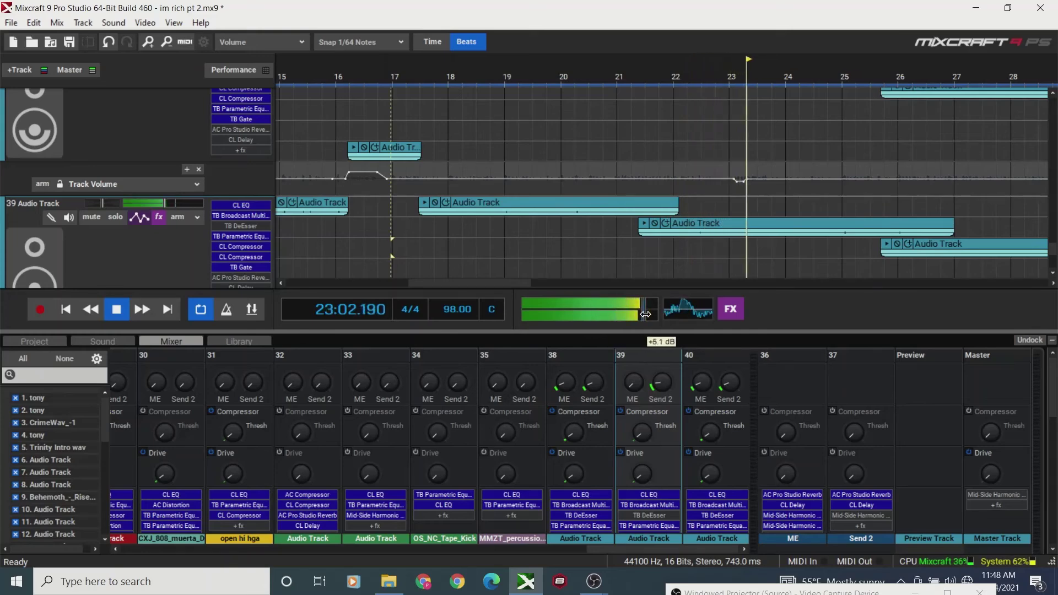
left_click(465, 250)
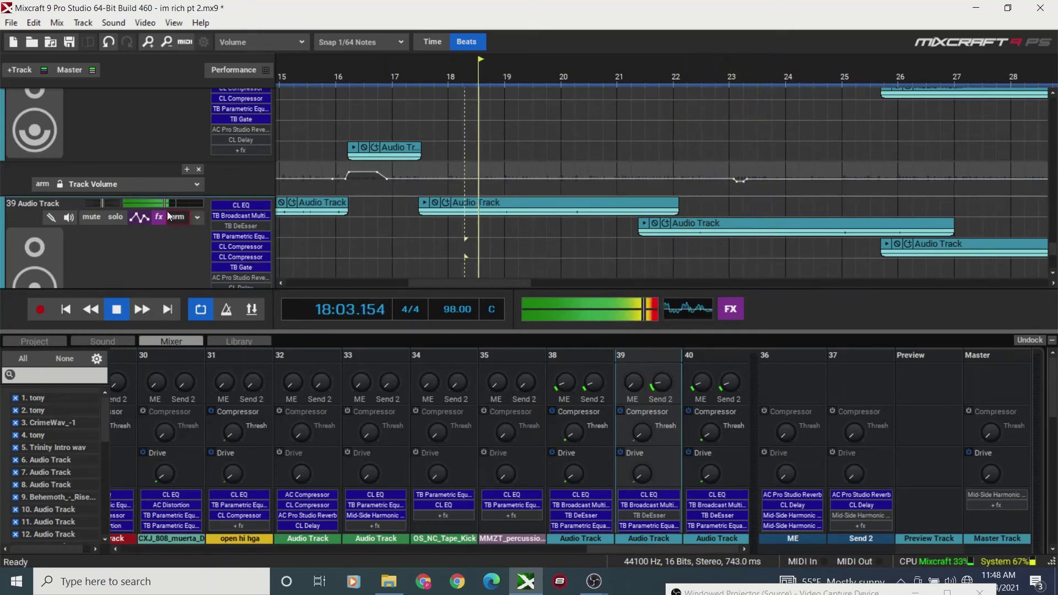
left_click_drag(164, 205, 173, 209)
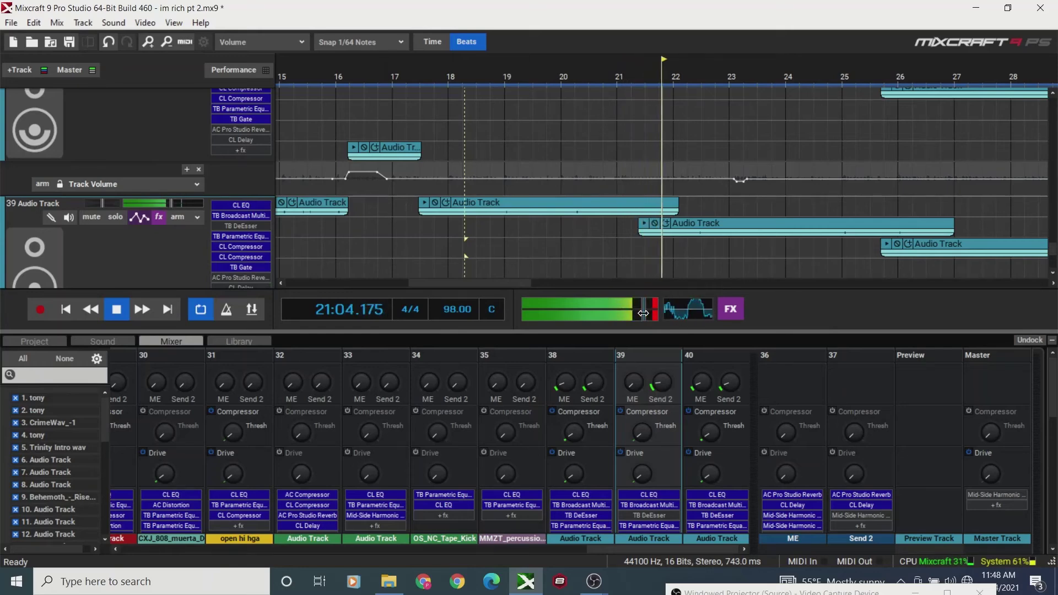
- Lower the master volume to +0.0 dB, replay from measure 18 and set track 39's volume to -3.3 dB
left_click_drag(640, 312, 621, 316)
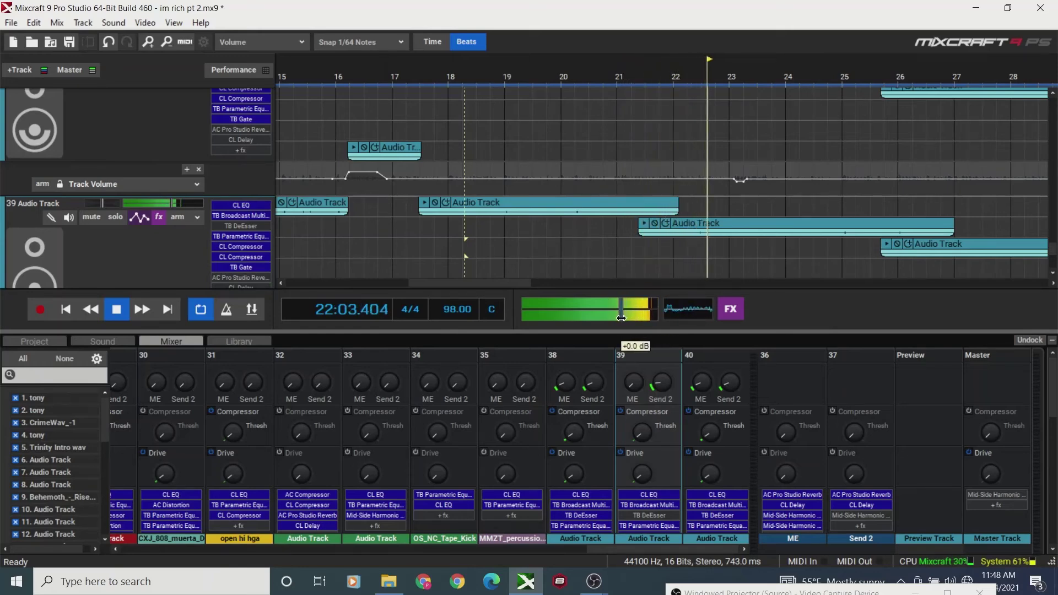
key("space")
key("space")
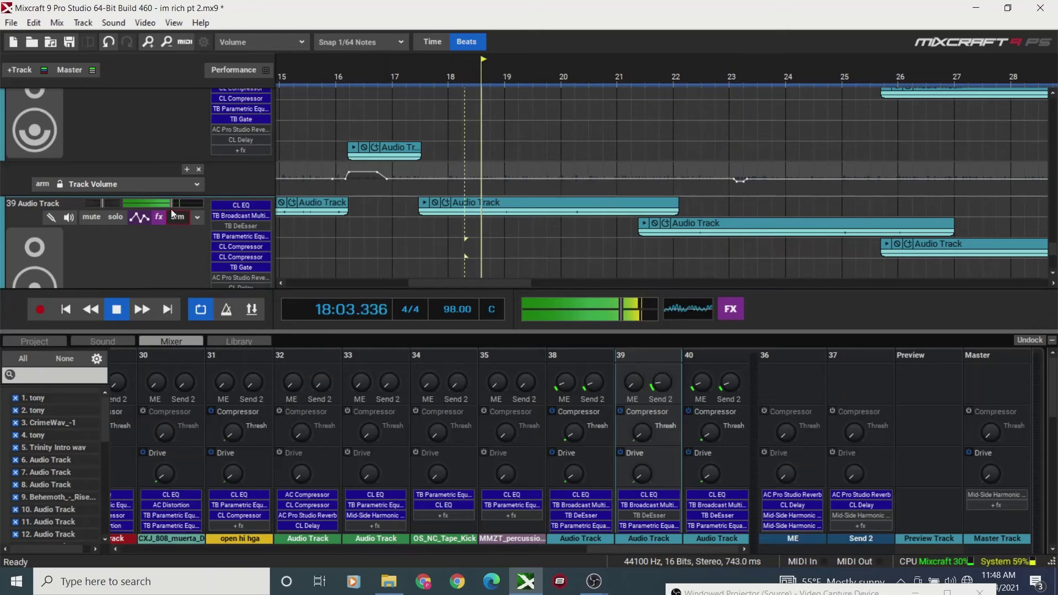
mouse_move(171, 205)
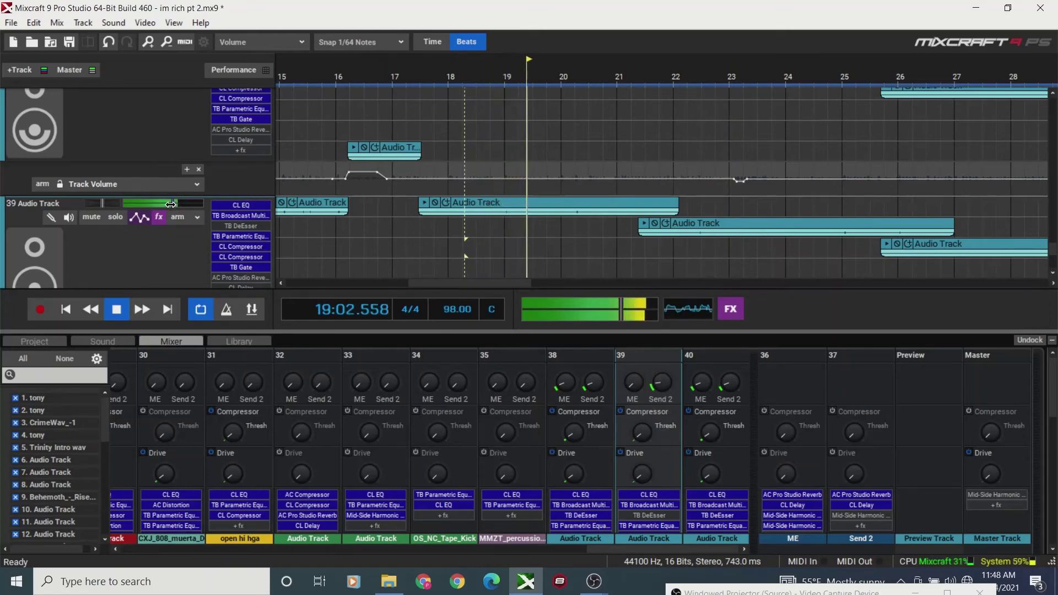
key("space")
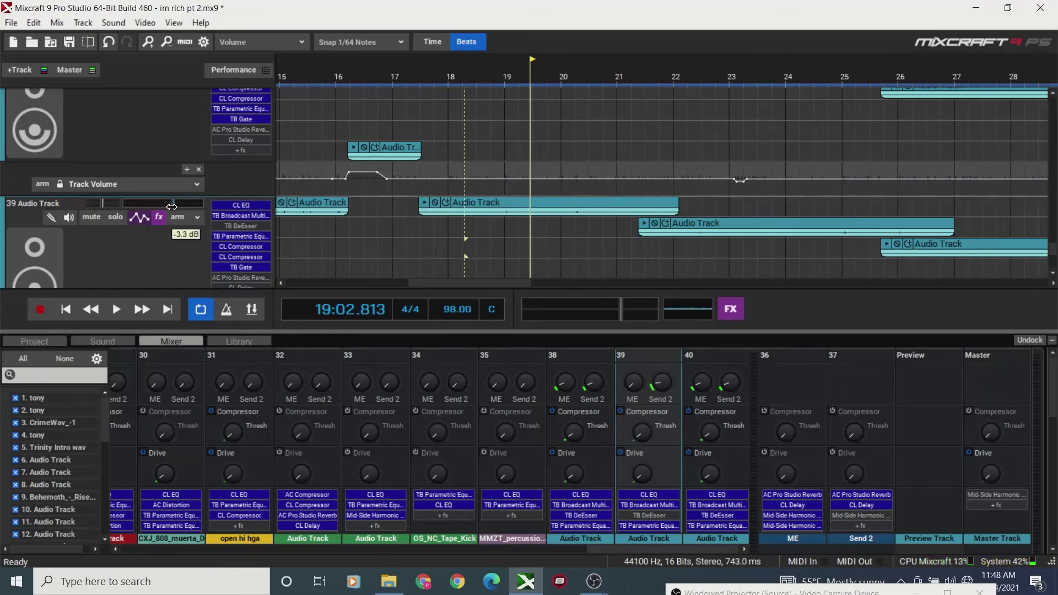
- Replay from measure 18, set track 39's volume to about -2.7 dB and lower the master volume to about -2.7 dB
scroll(170, 206, "up", 1)
left_click(470, 233)
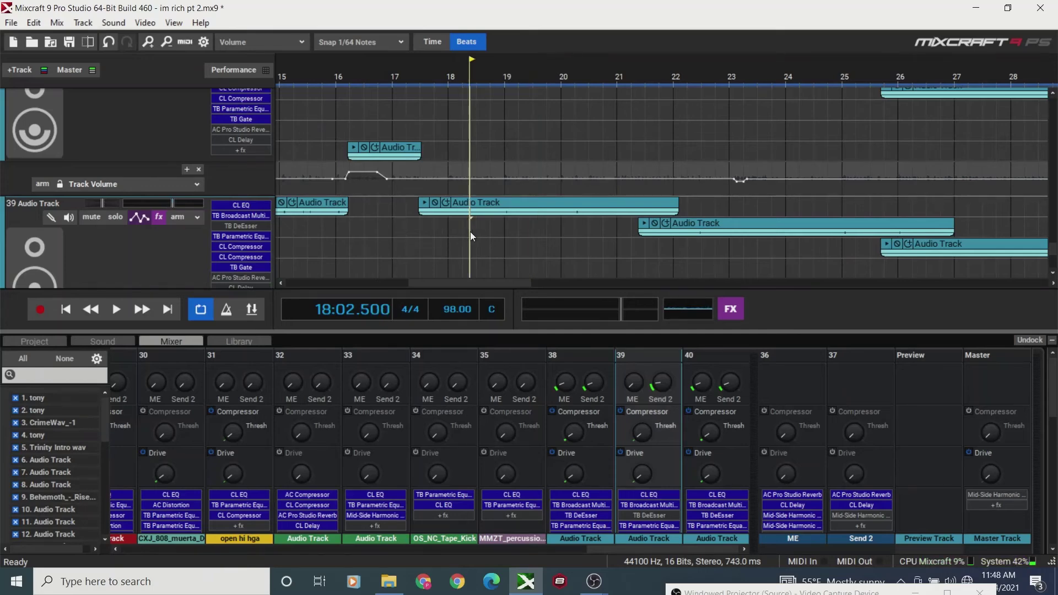
key("space")
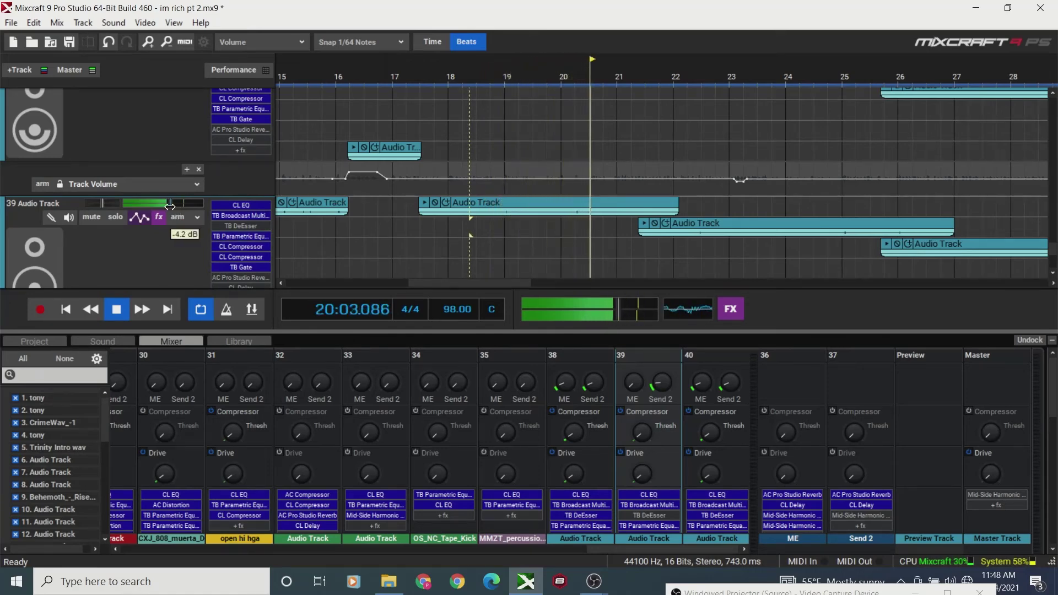
left_click_drag(169, 206, 175, 208)
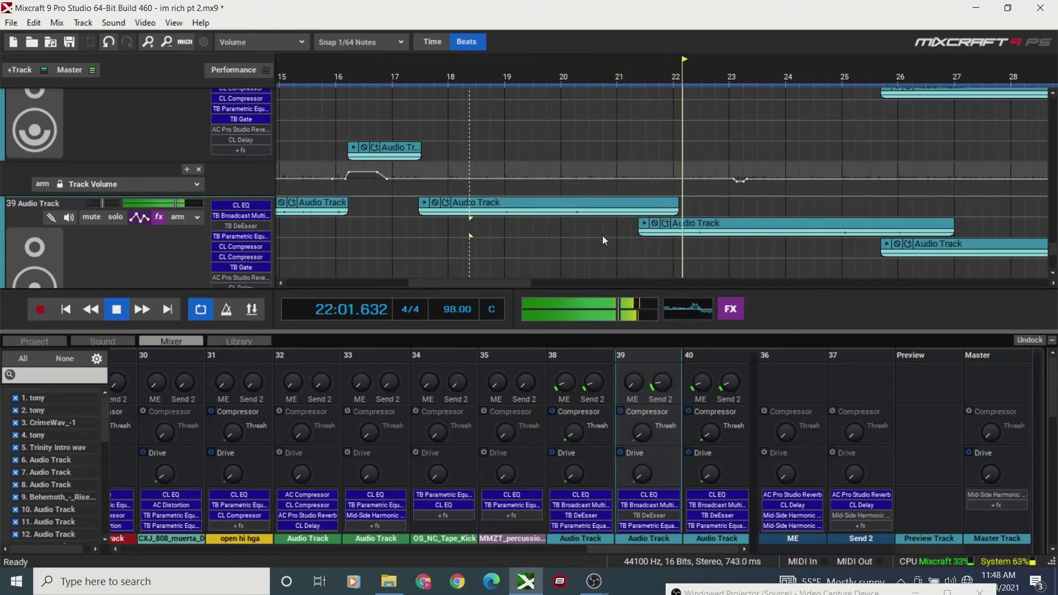
left_click(486, 242)
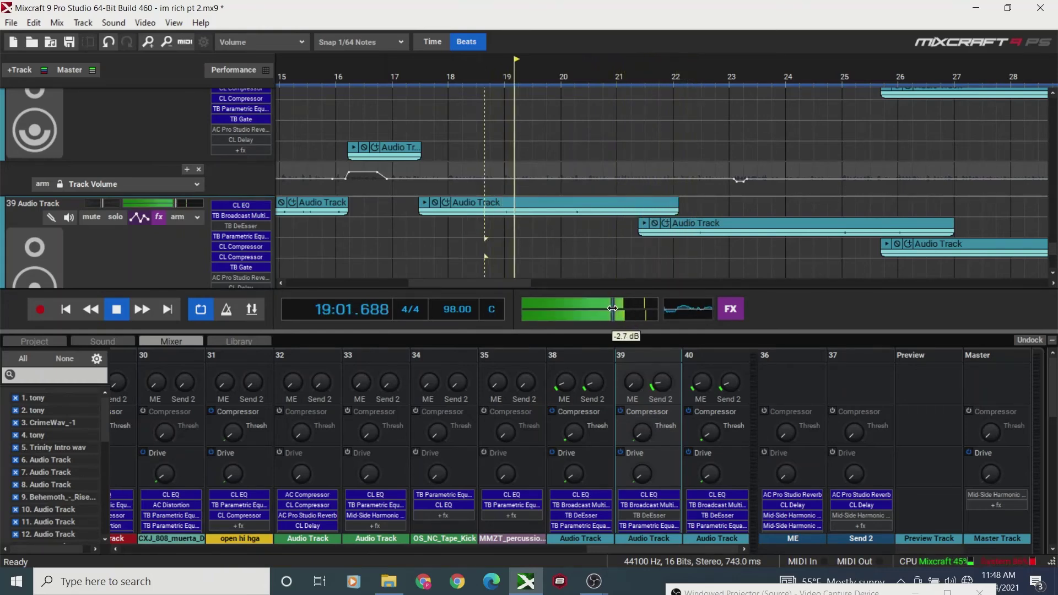
key("space")
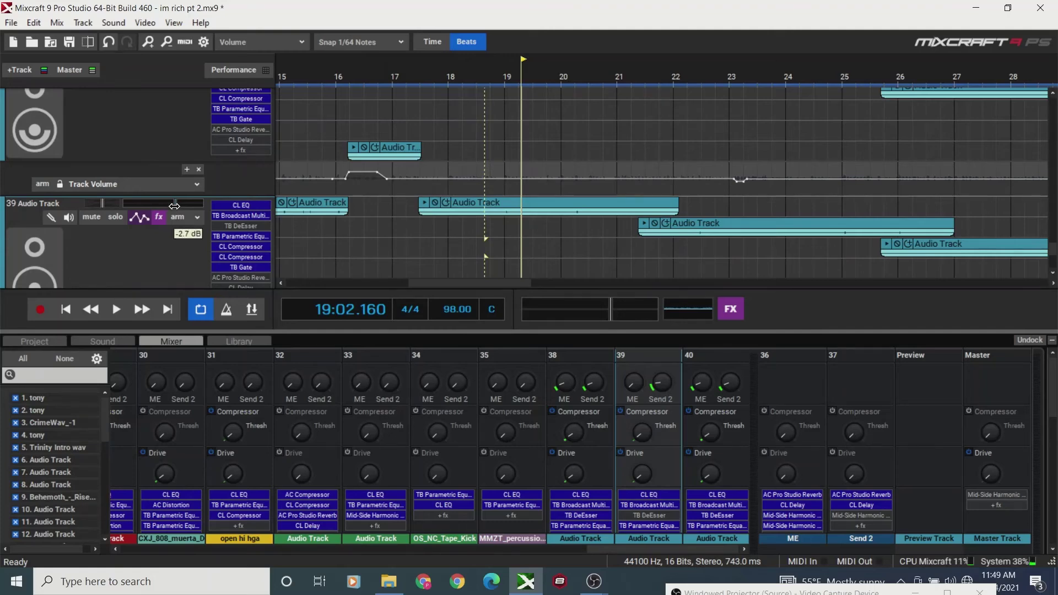
- Set track 39's volume to about -2.9 dB and replay twice from the middle of measure 18 with the master volume raised
left_click_drag(170, 207, 171, 208)
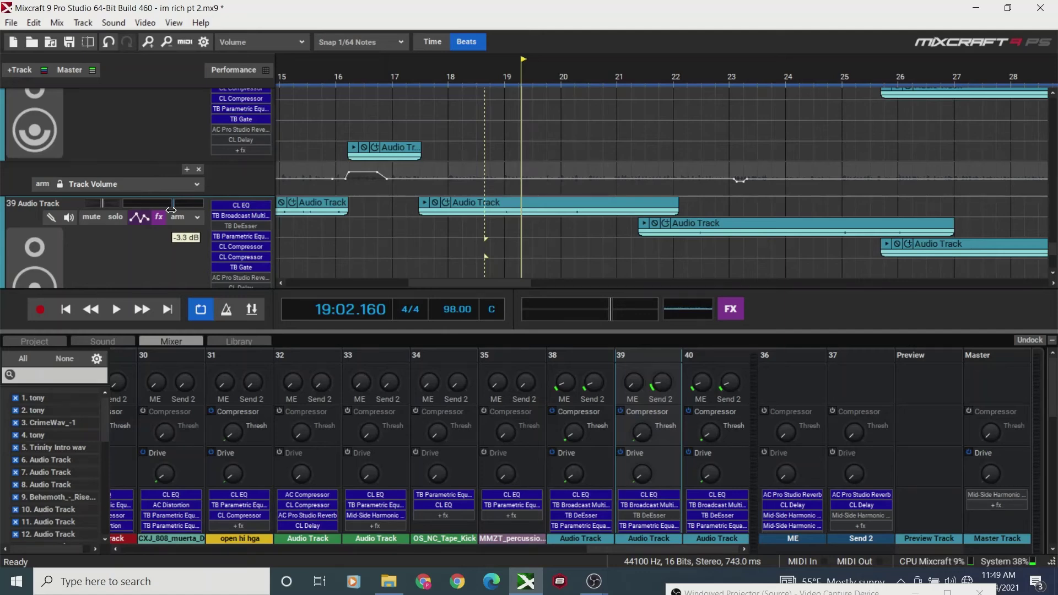
left_click_drag(171, 210, 174, 210)
left_click(480, 240)
key("space")
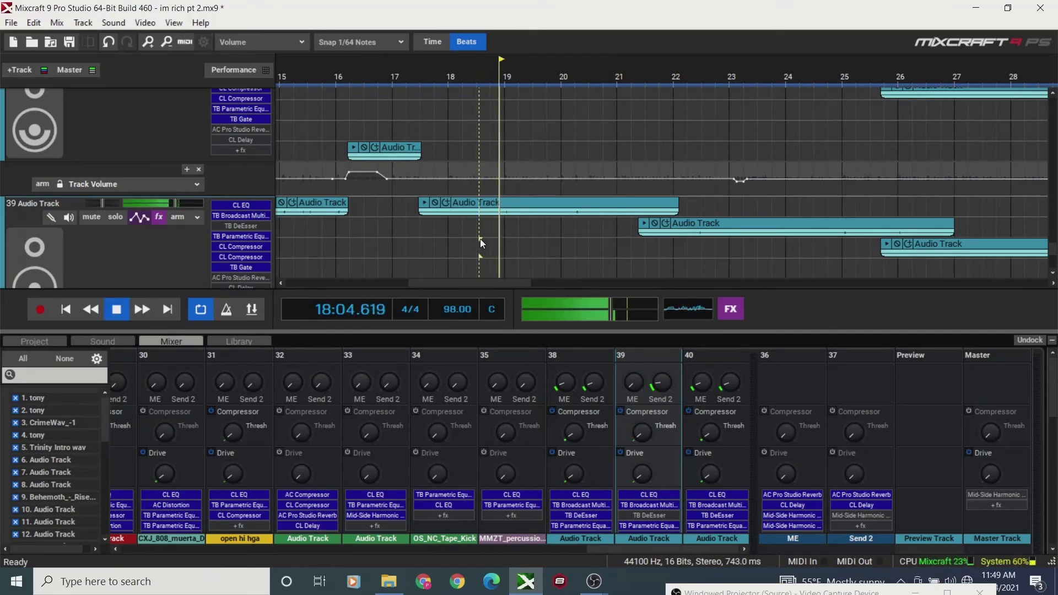
left_click_drag(611, 315, 635, 315)
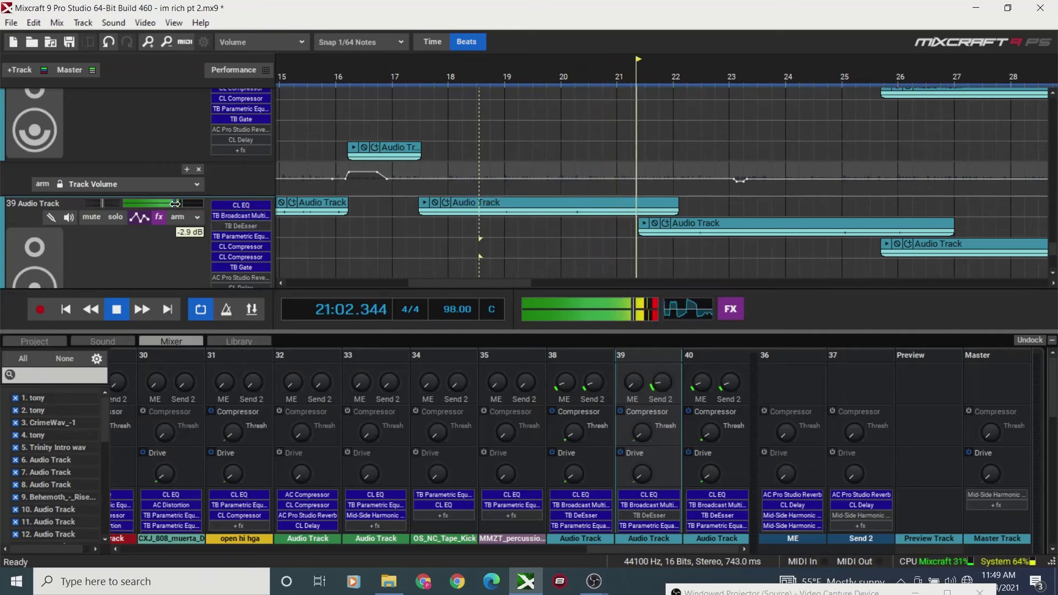
mouse_move(175, 203)
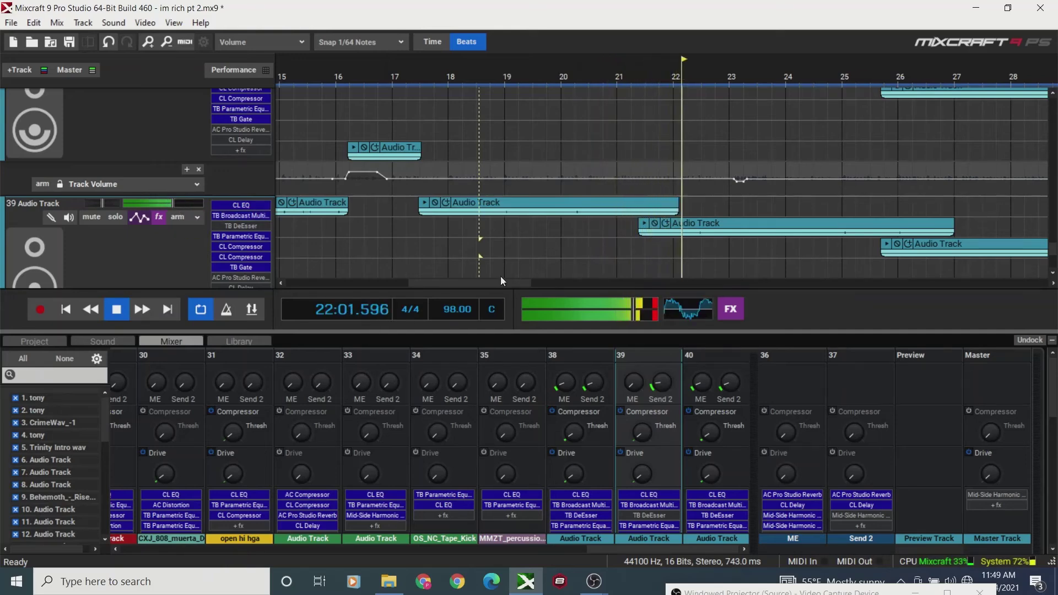
left_click(481, 255)
mouse_move(174, 205)
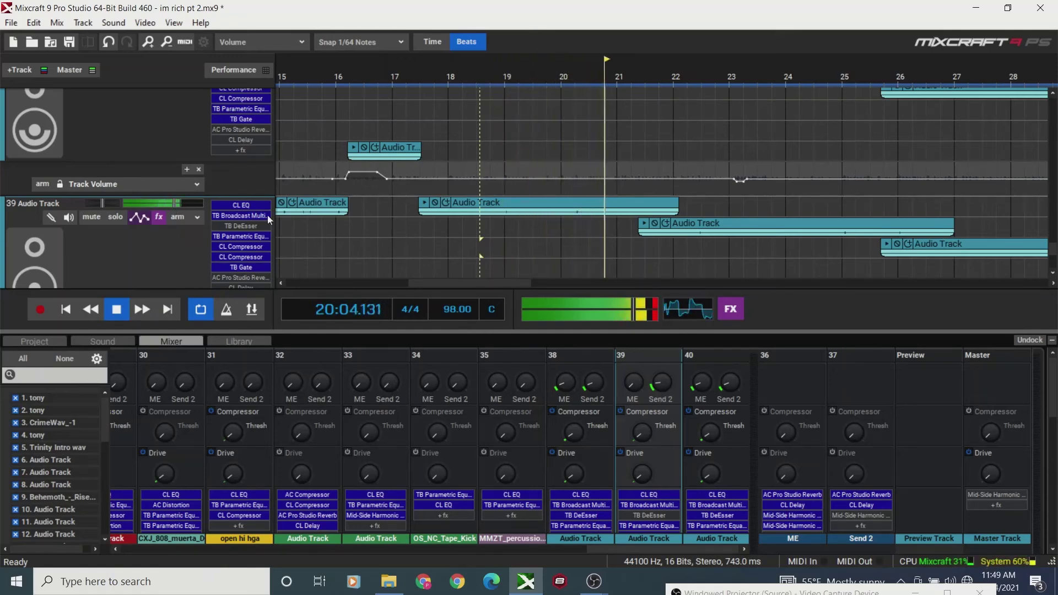
key("space")
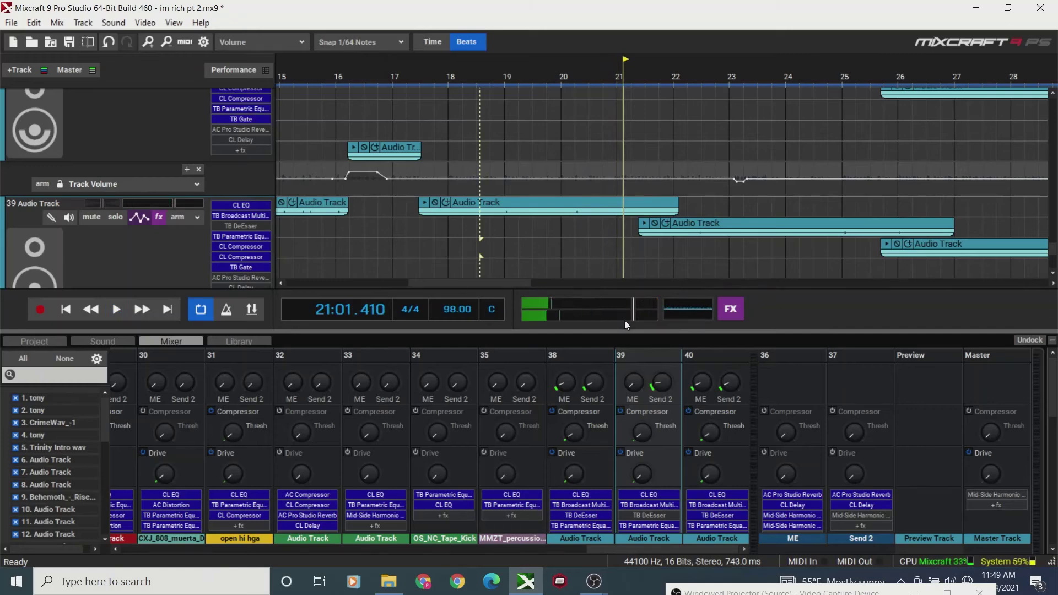
- Lower the master volume, replay from the middle of measure 17 and set track 39's volume to -4.2 dB
left_click_drag(631, 311, 619, 314)
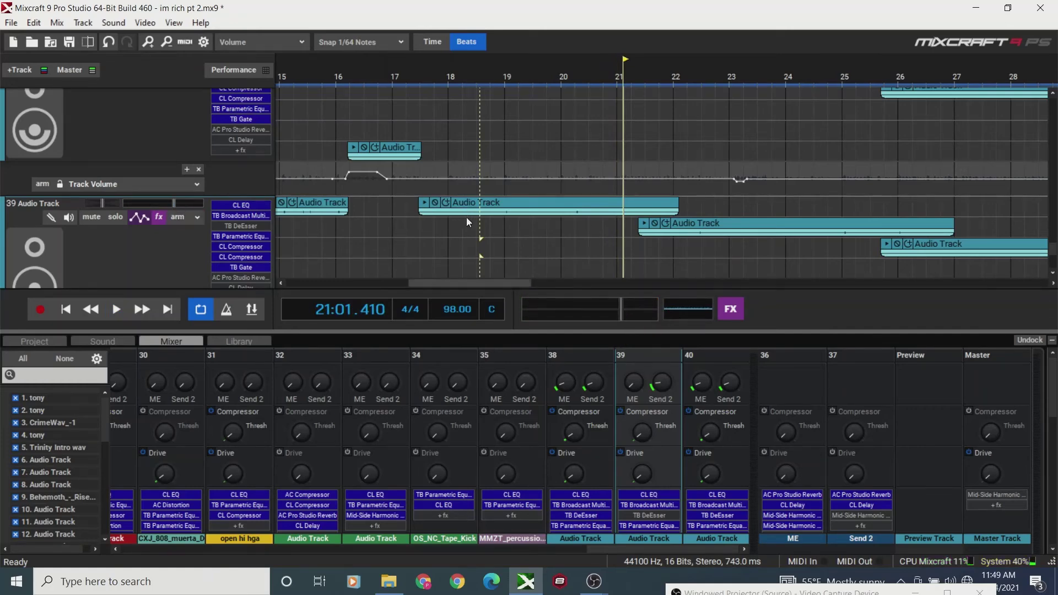
left_click(428, 226)
key("space")
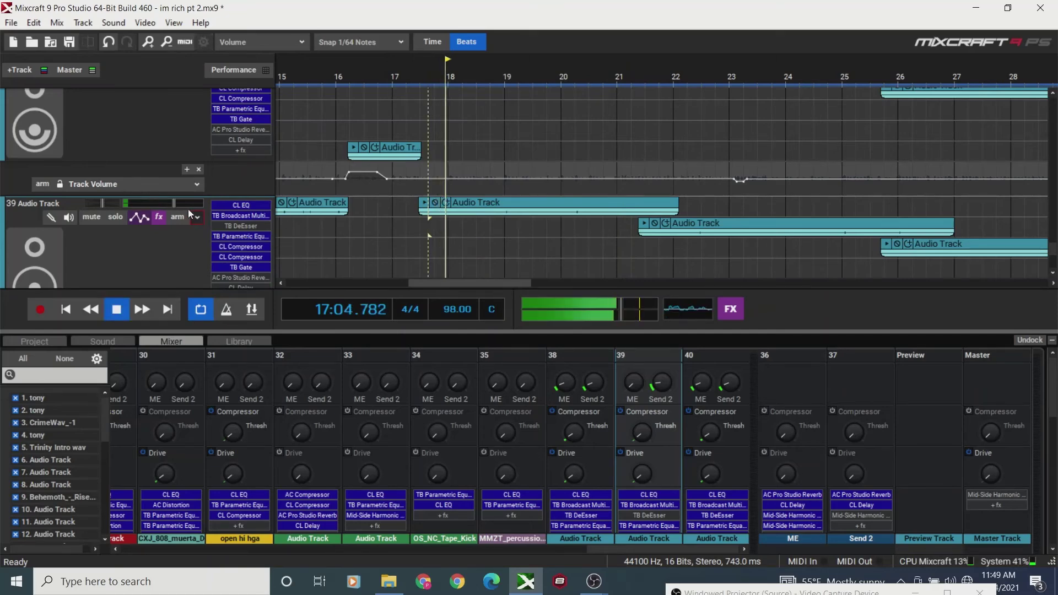
mouse_move(172, 208)
left_mouse_down()
mouse_move(141, 216)
mouse_move(169, 211)
left_mouse_up()
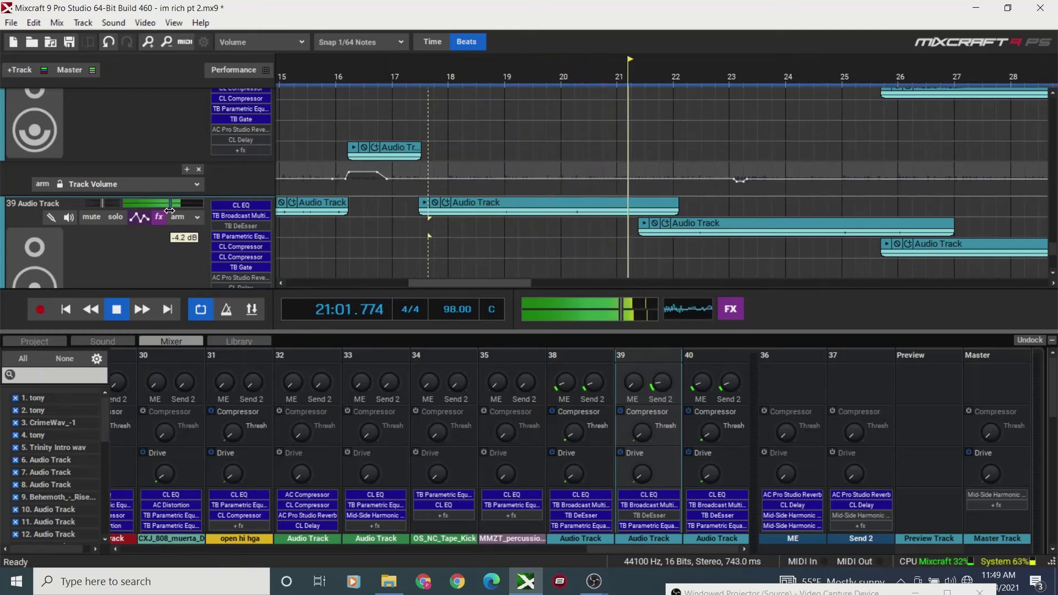
key("space")
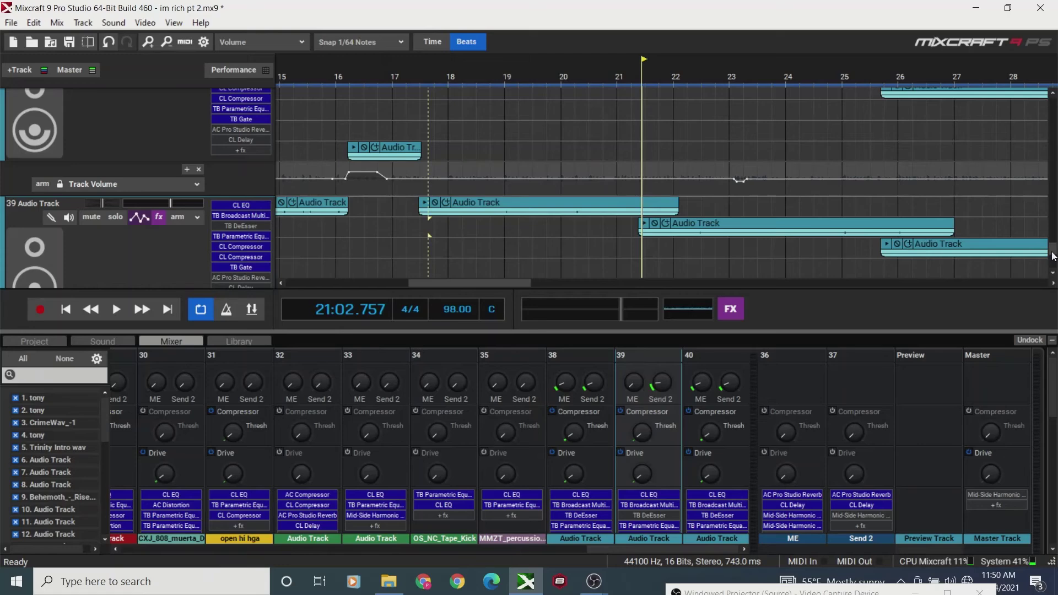
- Replay from measure 18, raise the master volume to +2.8 dB while listening and bring it back down before stopping
scroll(1052, 256, "down", 2)
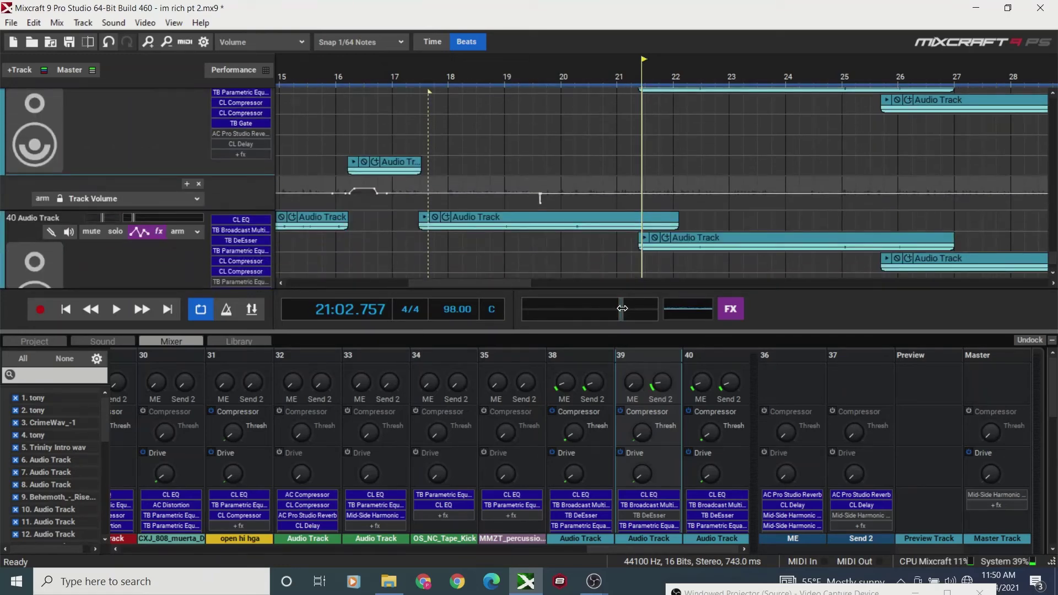
left_click(475, 162)
key("space")
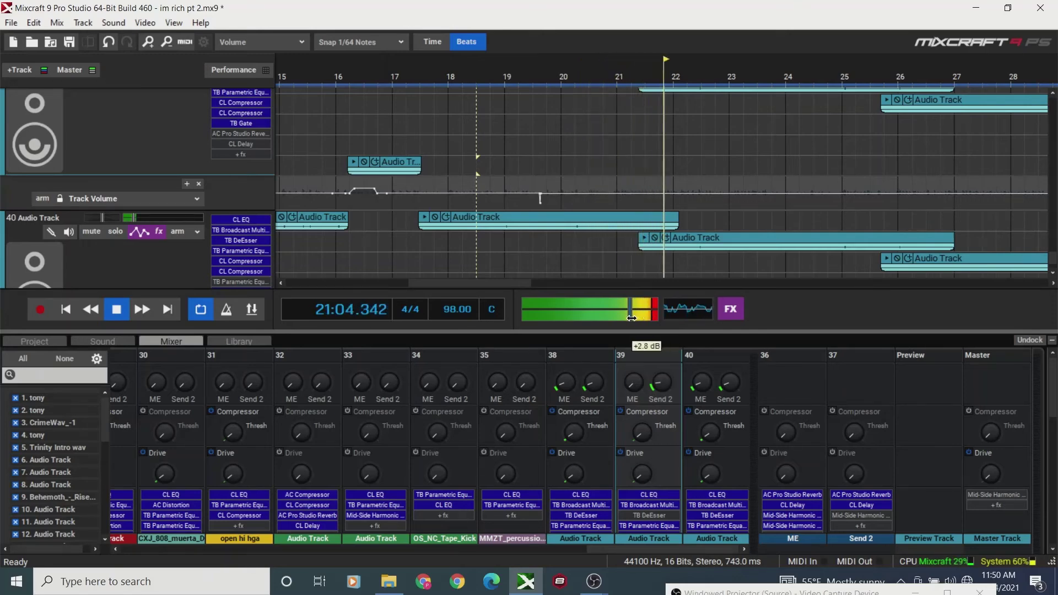
key("space")
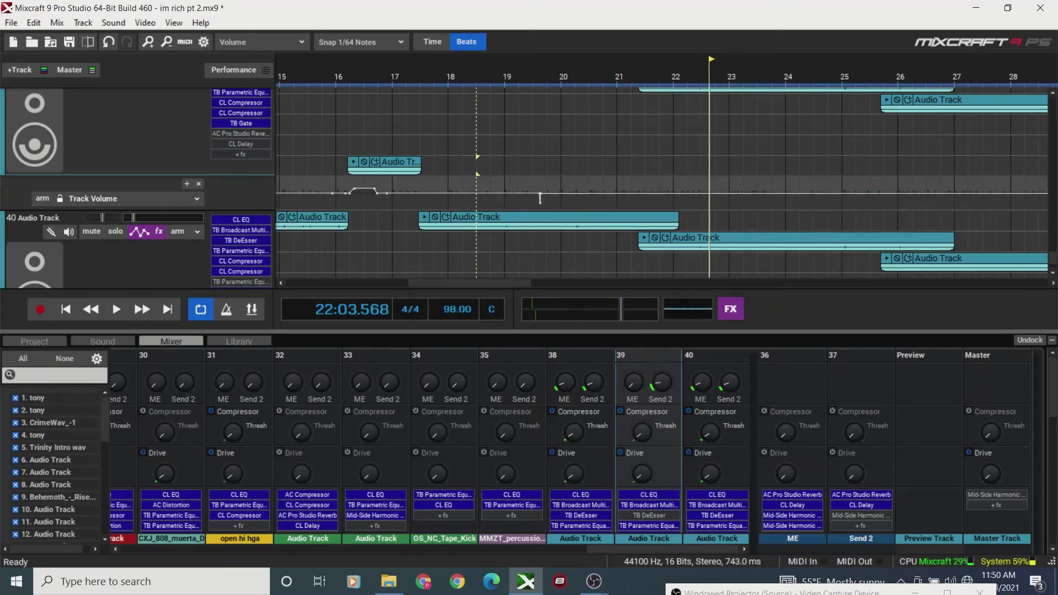
- Add a TB Parametric Equalizer to the Master Track's effects
left_click_drag(1052, 265, 1055, 232)
left_click(732, 312)
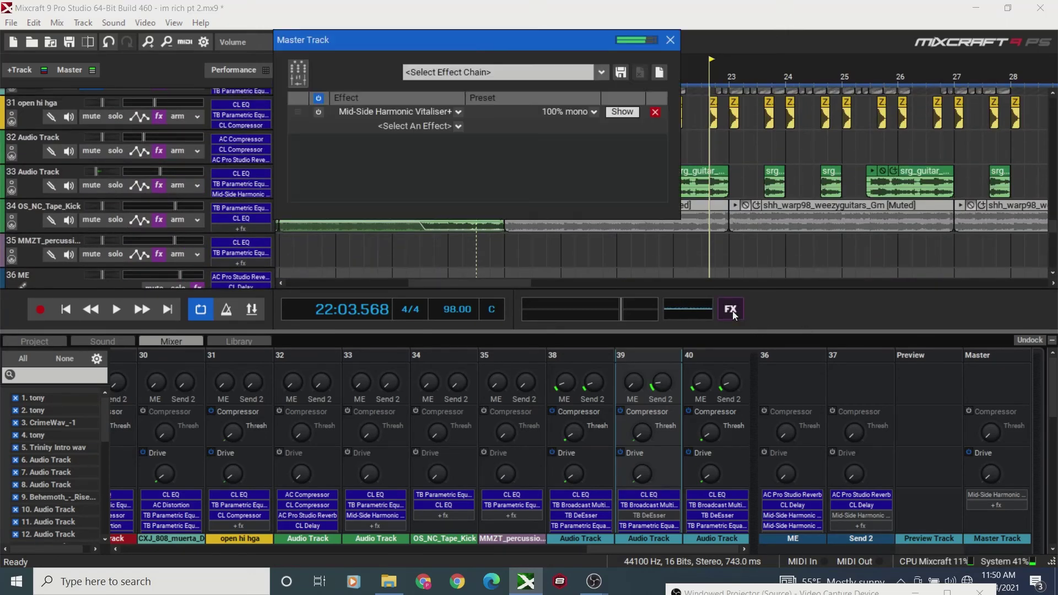
left_click(458, 126)
left_click_drag(538, 212, 554, 374)
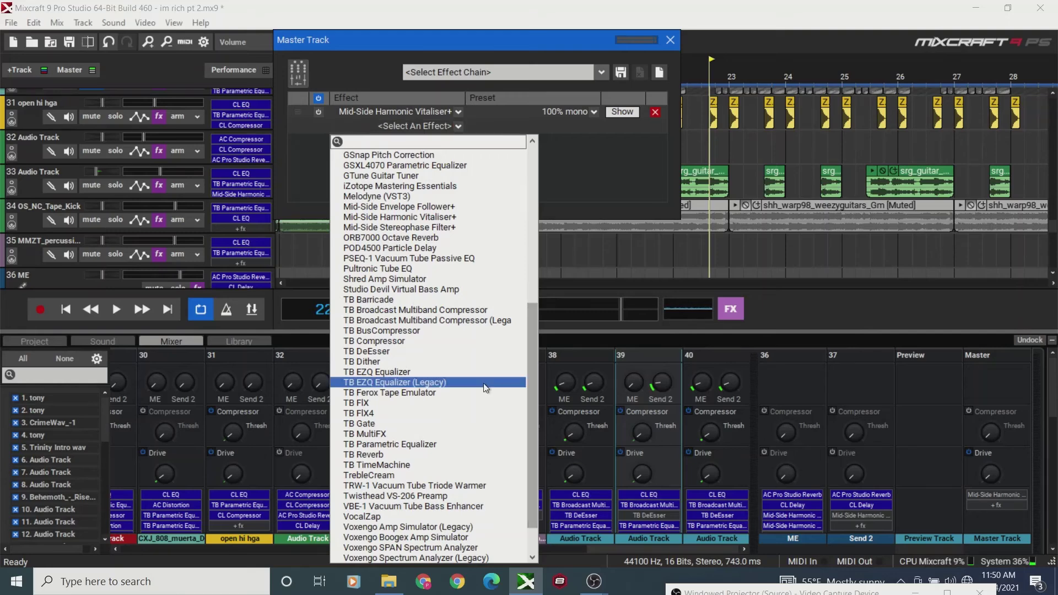
left_click(425, 445)
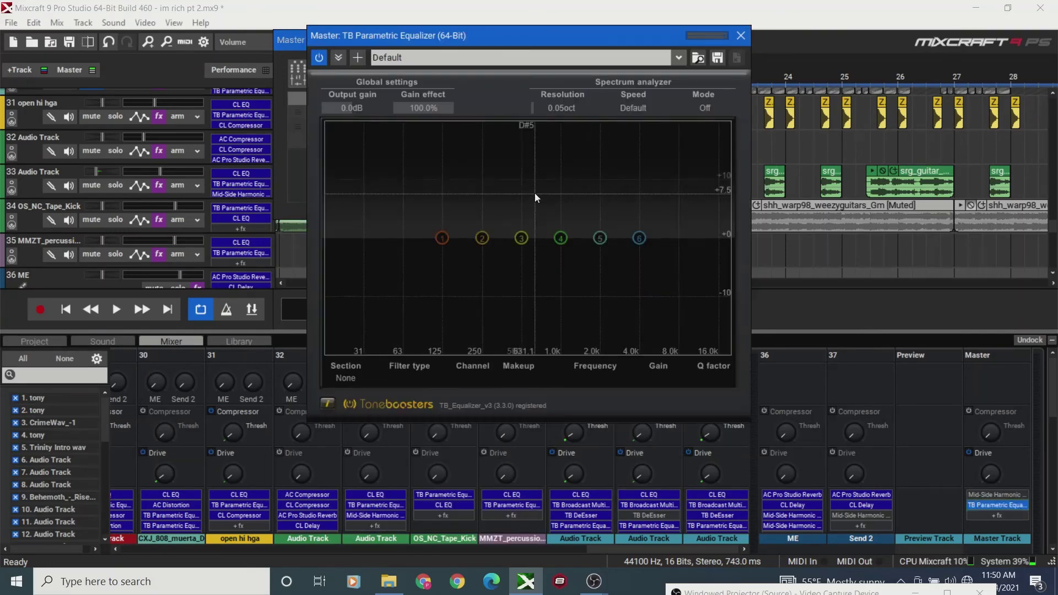
- Boost EQ section 5 by 1.9 dB at 2608 Hz and the section 6 high shelf by 1.1 dB at 20000 Hz, and close the Master Track effects list
left_click_drag(405, 37, 422, 158)
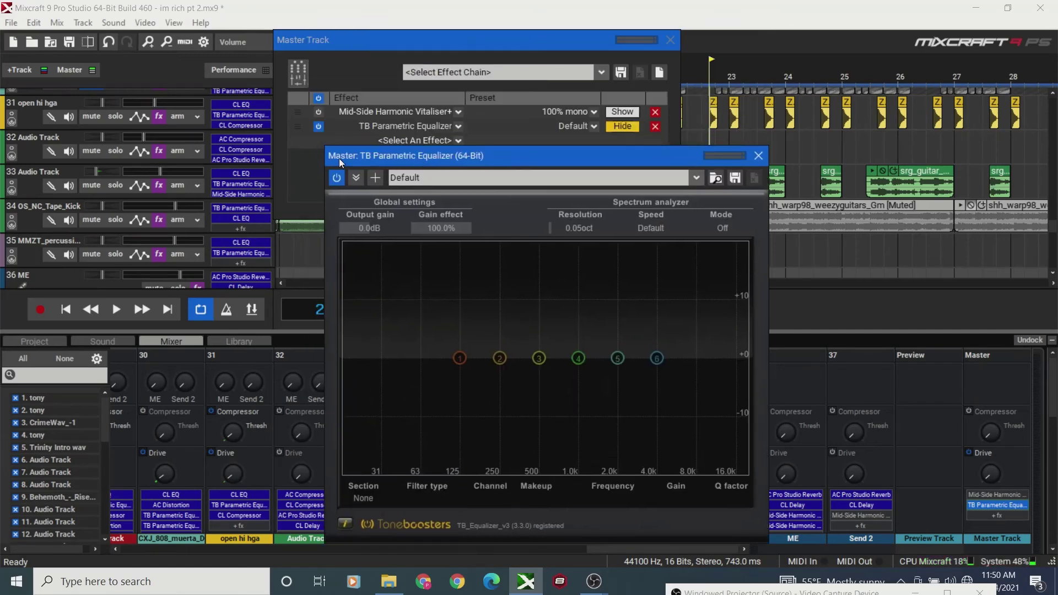
mouse_move(617, 359)
left_mouse_down()
mouse_move(651, 359)
mouse_move(634, 350)
left_mouse_up()
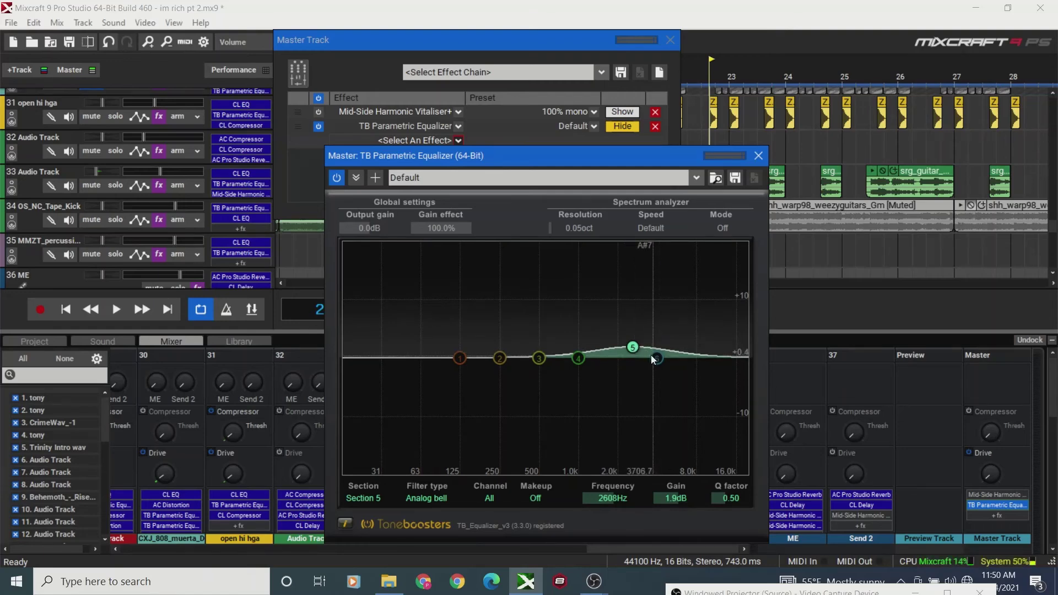
left_click_drag(656, 358, 757, 350)
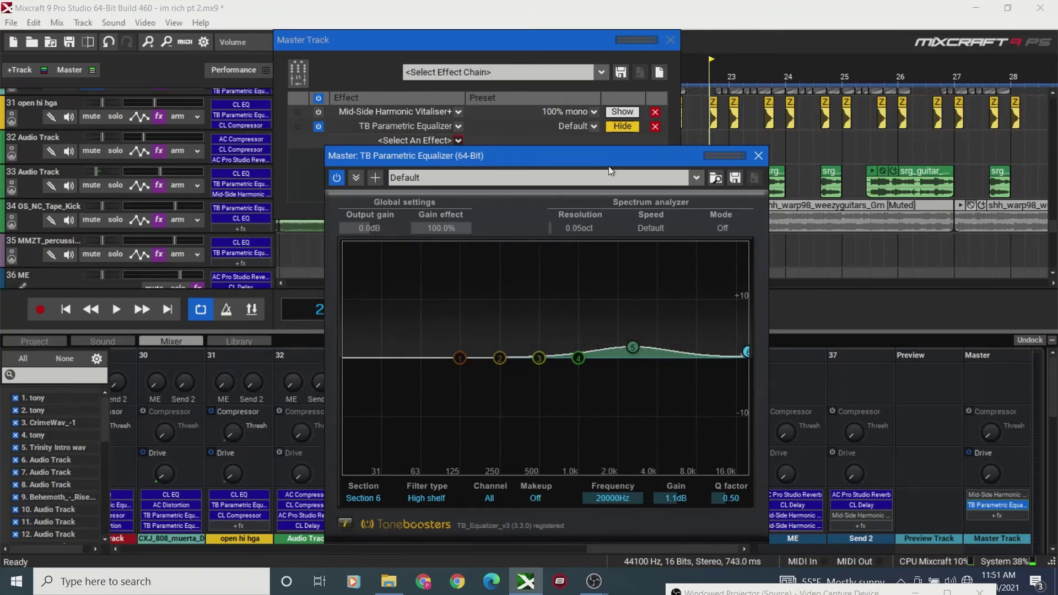
left_click(670, 42)
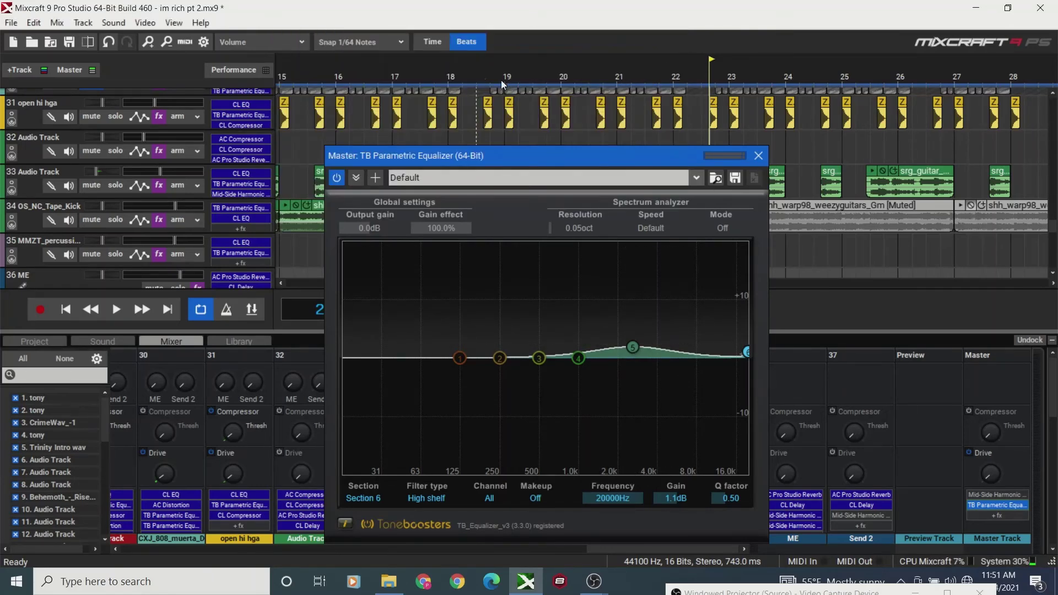
- Play from the middle of measure 18 and compare the mix with the Master equalizer bypassed and re-enabled, moving its window below the tracks
left_click(474, 77)
key("space")
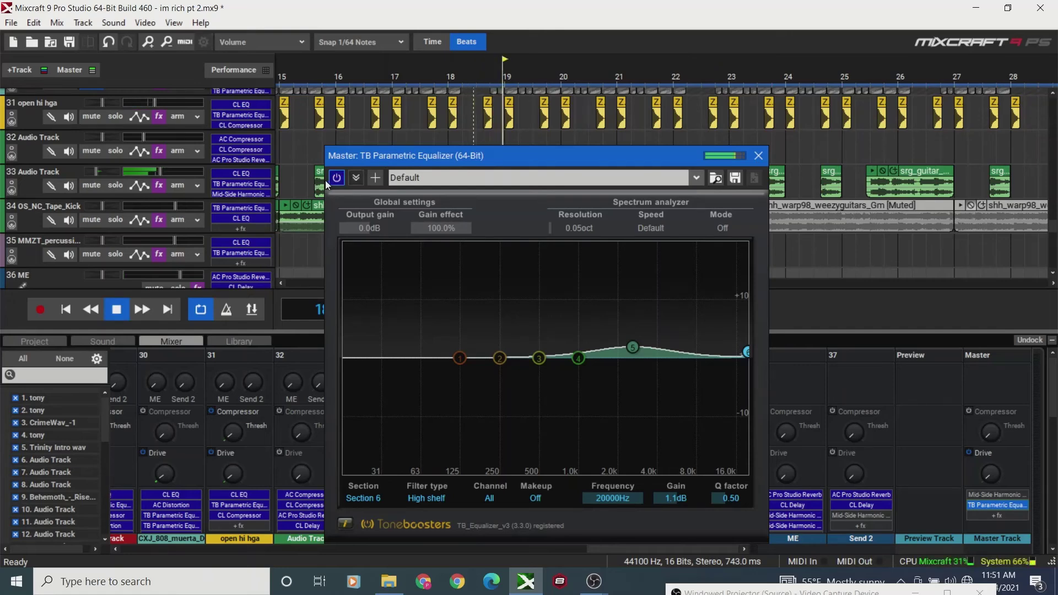
left_click_drag(390, 162, 420, 352)
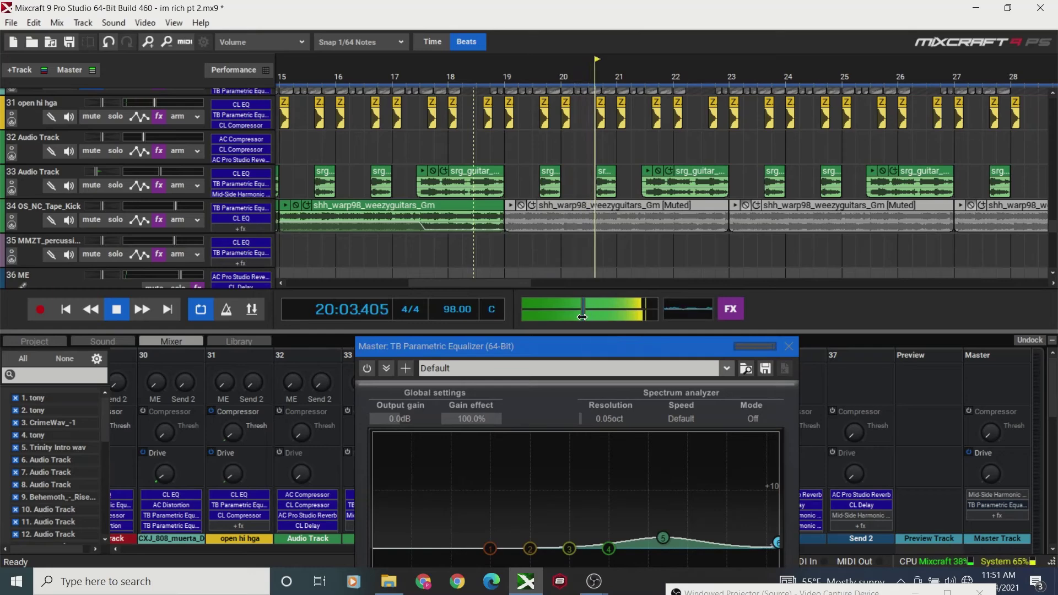
left_click(366, 370)
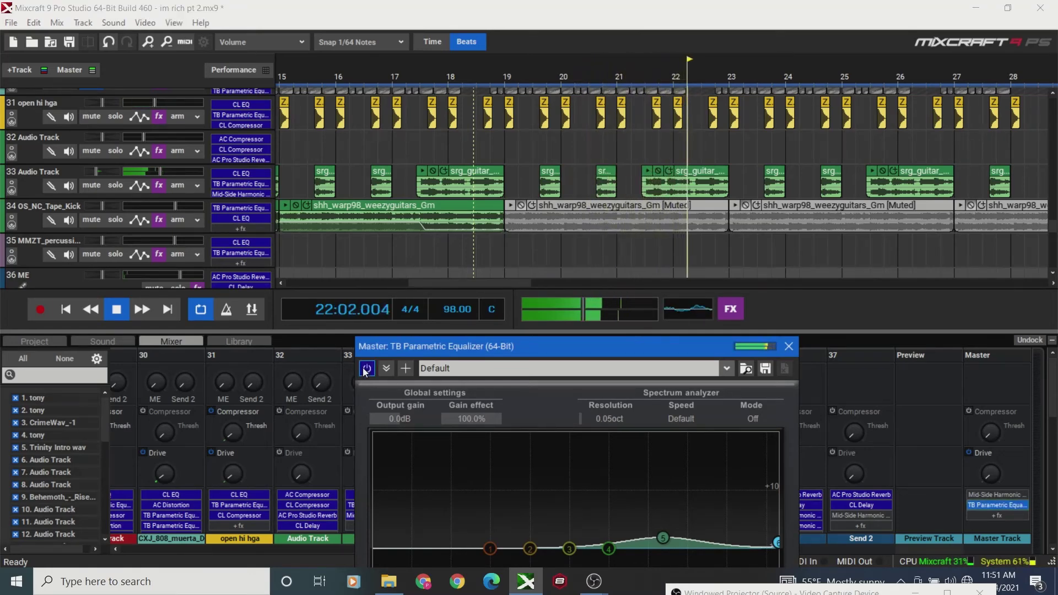
key("space")
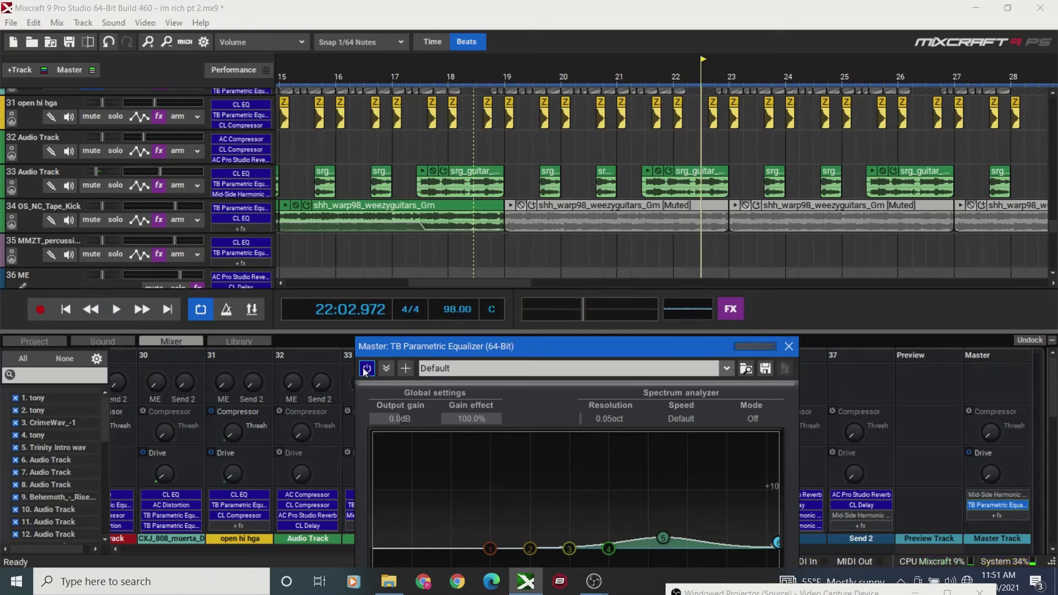
- Replay from measure 19 and listen to the Master equalizer bypassed and switched back on before stopping
left_click(523, 88)
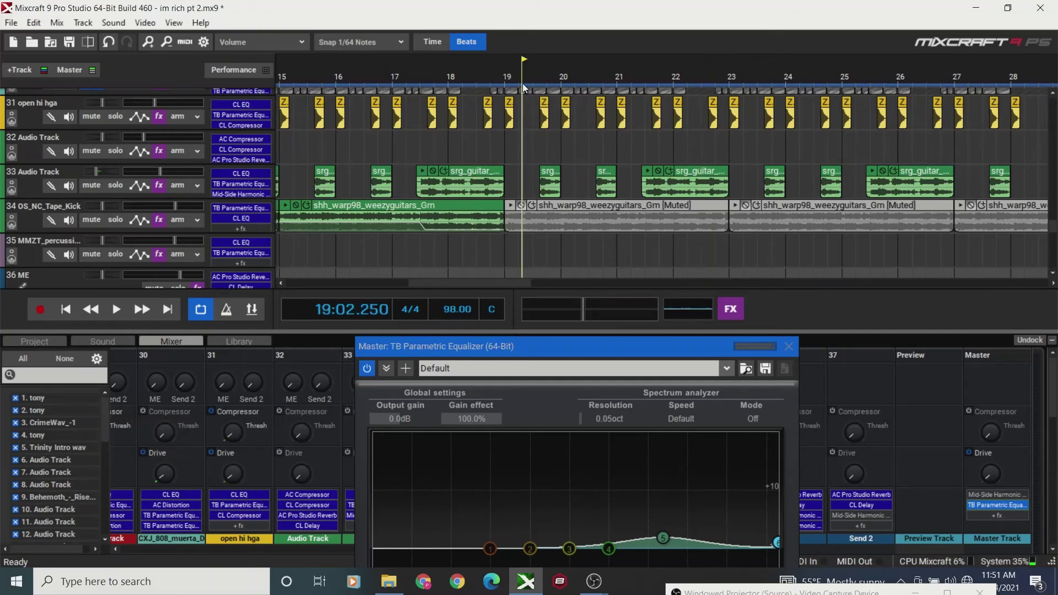
key("space")
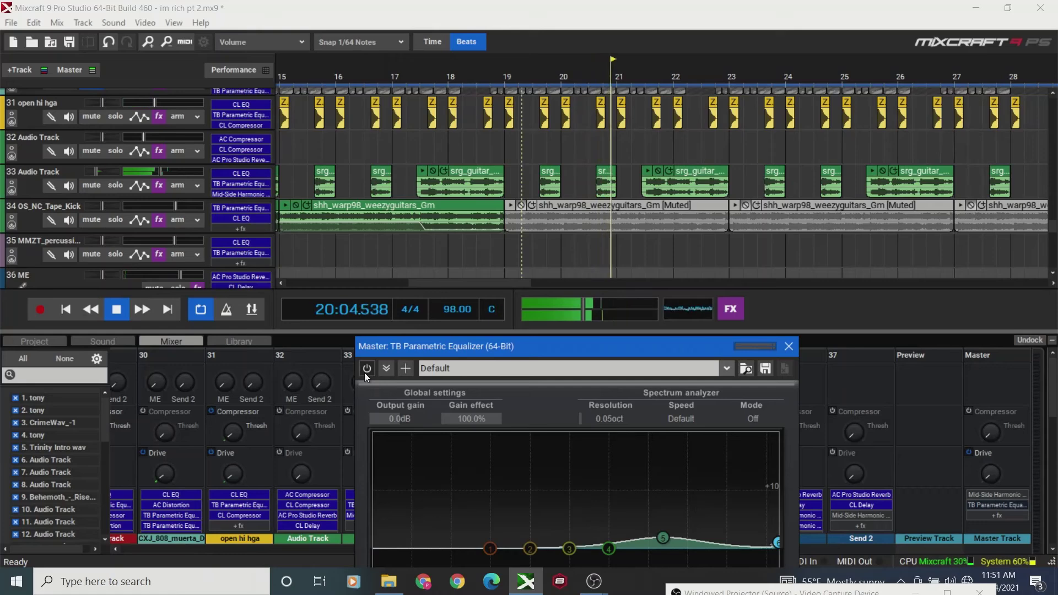
left_click(364, 372)
key("space")
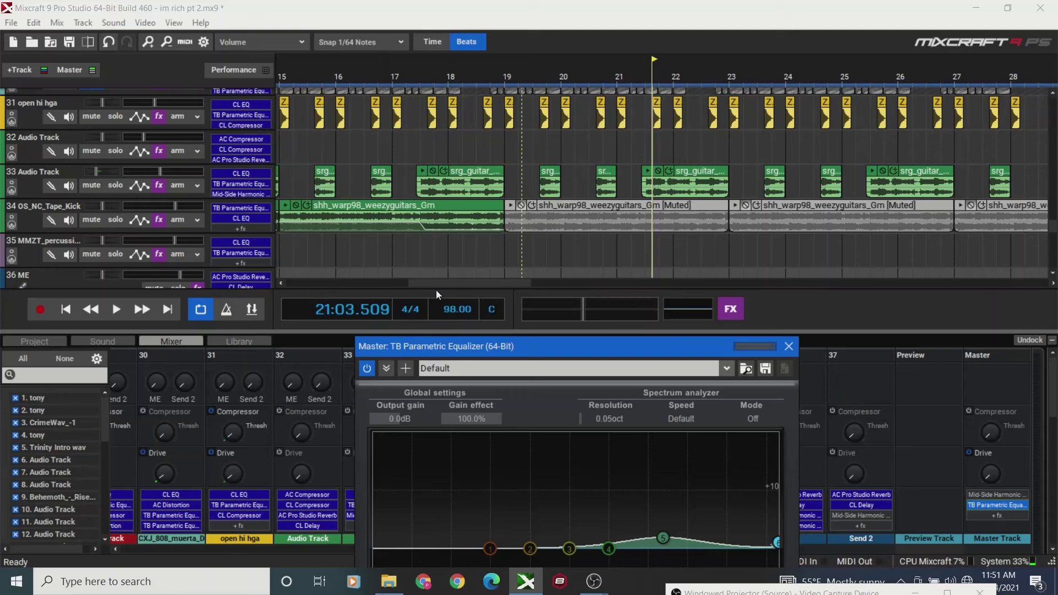
- Replay from the end of measure 18, toggle the Master equalizer at a raised master volume, leave it bypassed, stop and lower the volume
left_click(501, 261)
left_click(498, 256)
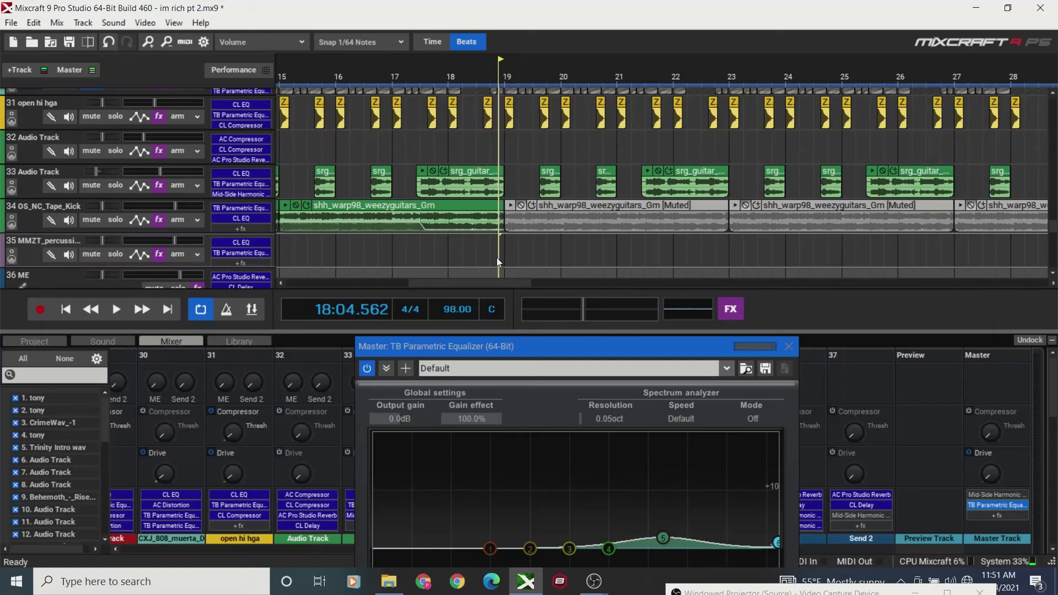
key("space")
left_click(367, 368)
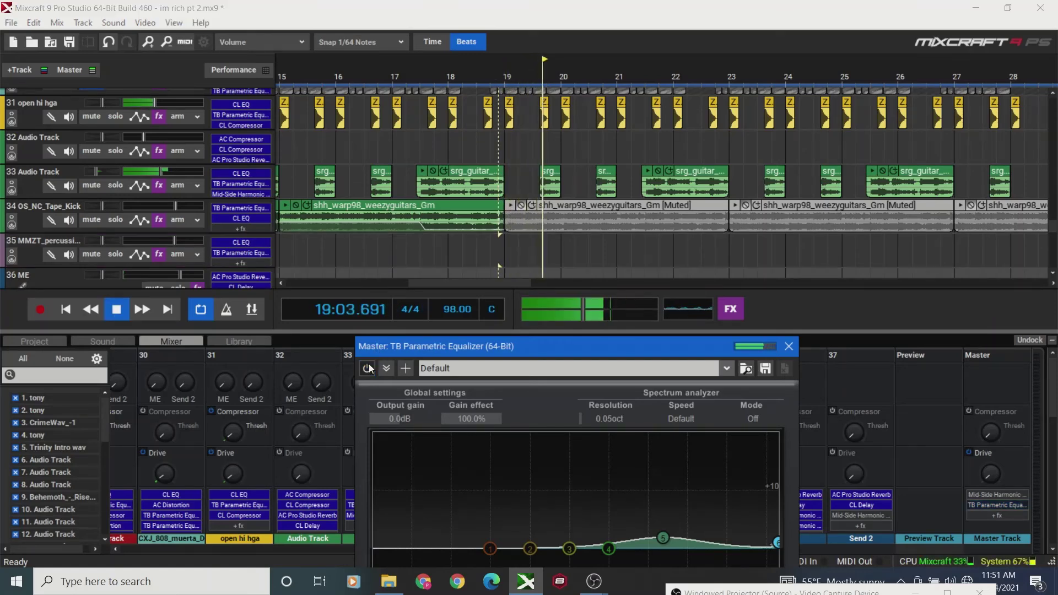
left_click(367, 368)
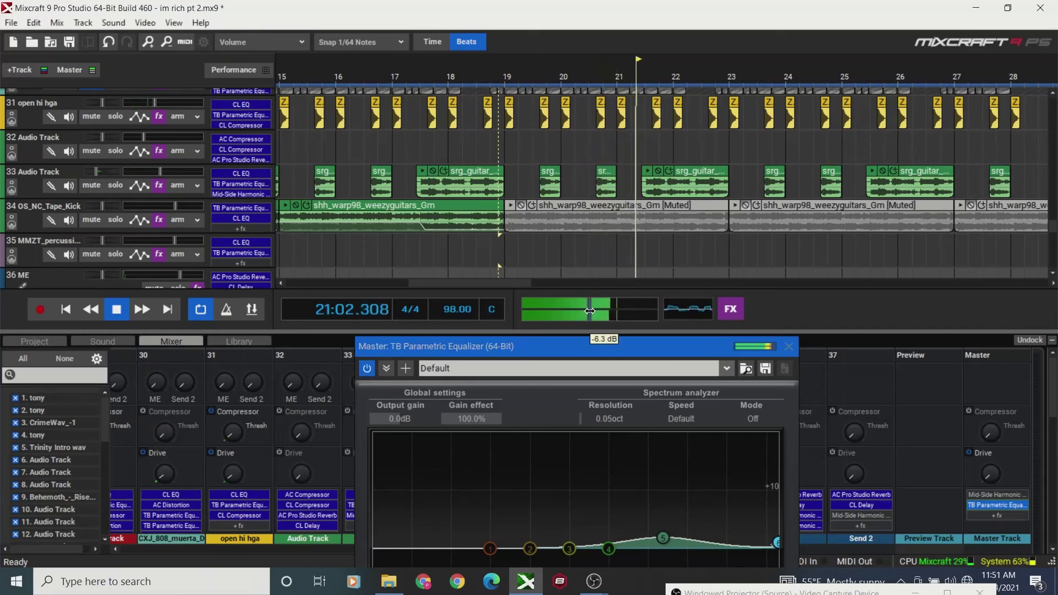
left_click_drag(621, 310, 649, 312)
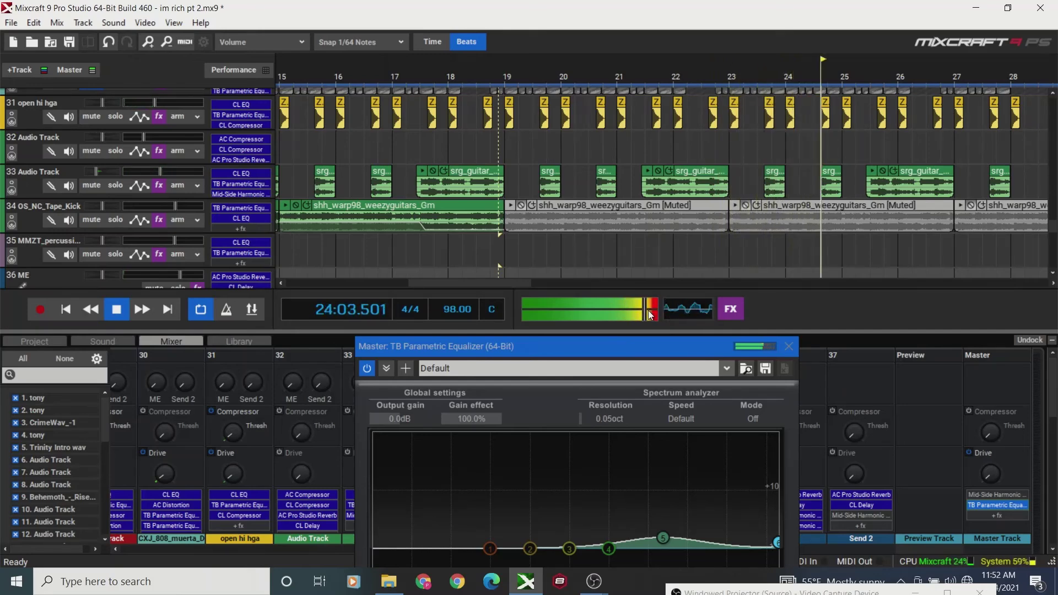
key("space")
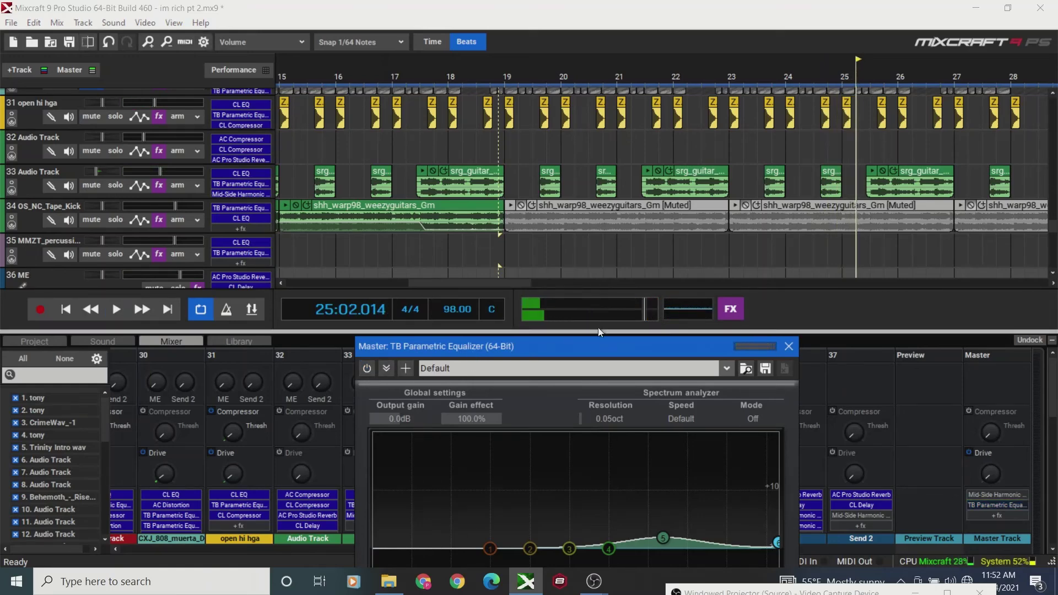
left_click_drag(646, 312, 621, 323)
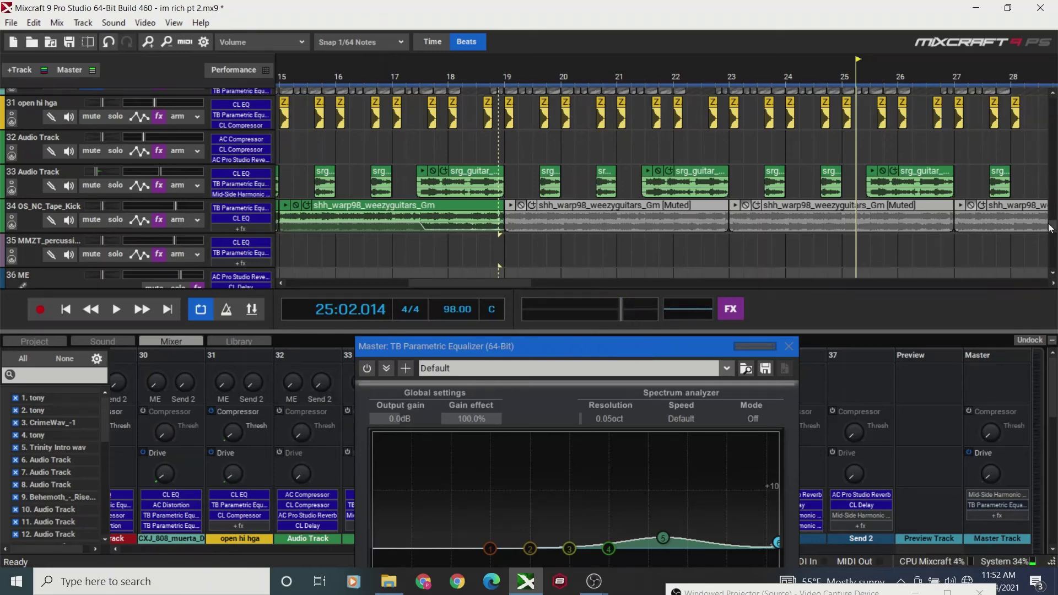
- Solo track 34 (OS_NC_Tape_Kick), show its TB Parametric Equalizer clear of the clips and close the track's effects list
left_click_drag(1051, 244, 1052, 262)
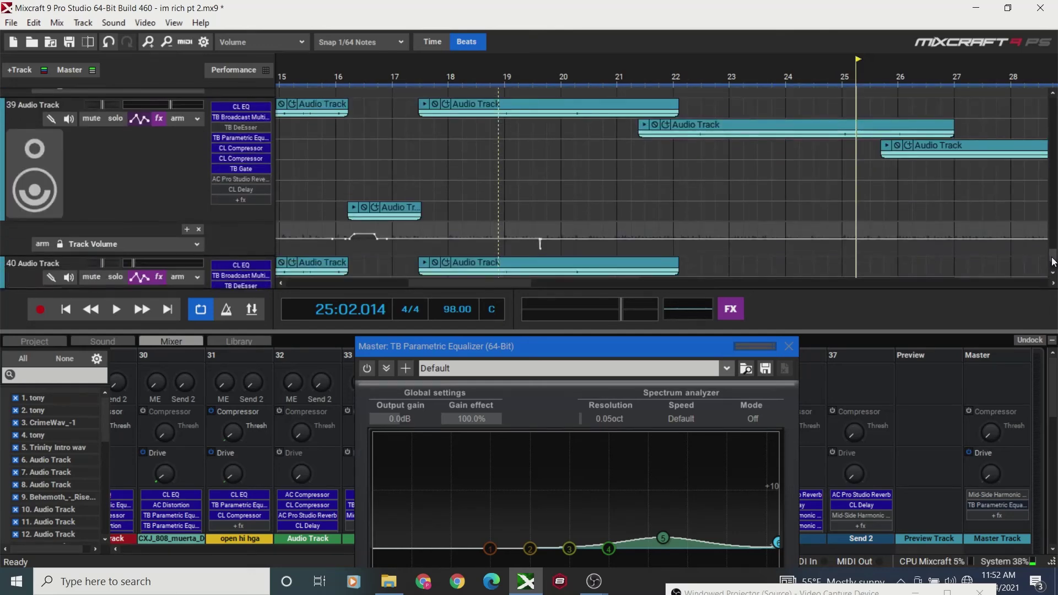
left_click_drag(1052, 261, 1052, 237)
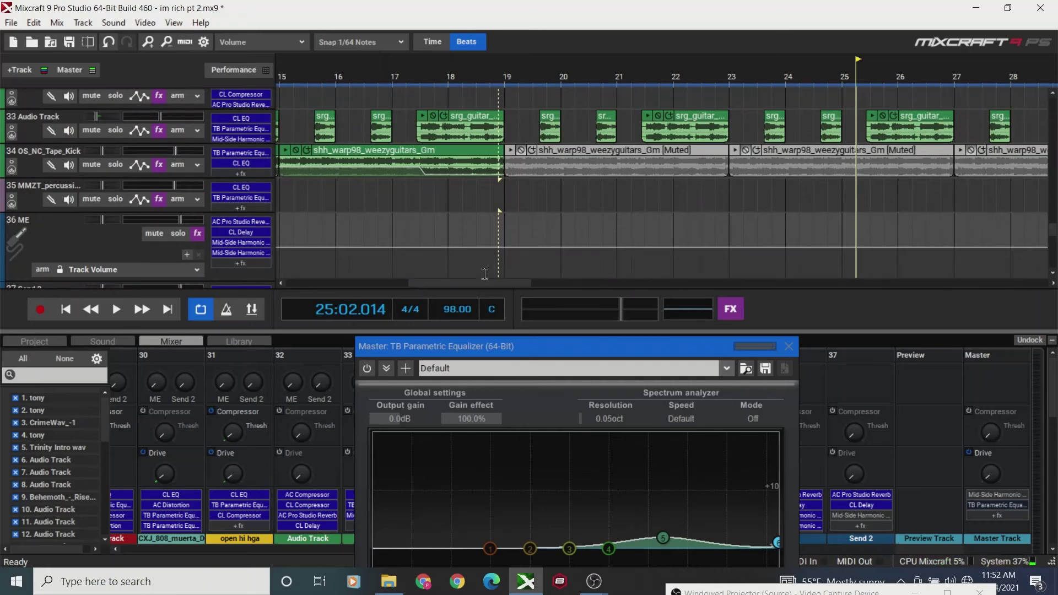
left_click_drag(481, 283, 461, 282)
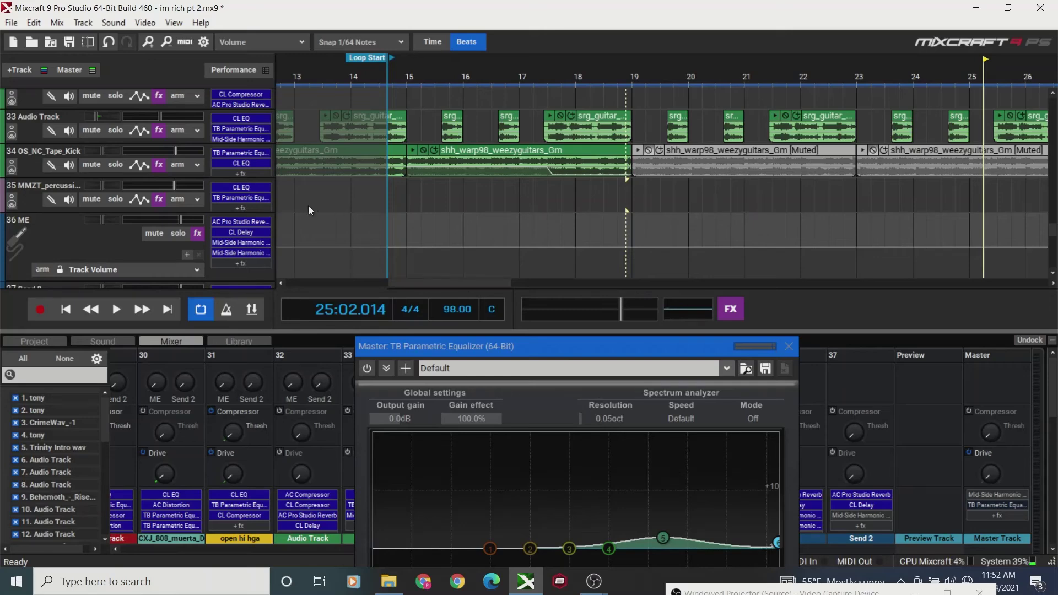
left_click(434, 192)
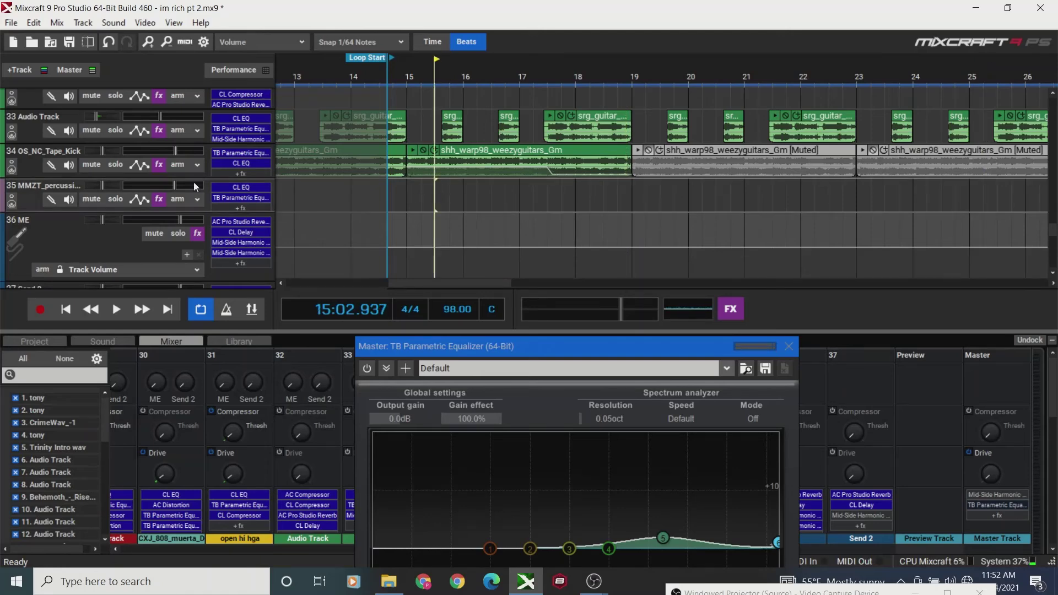
left_click(115, 166)
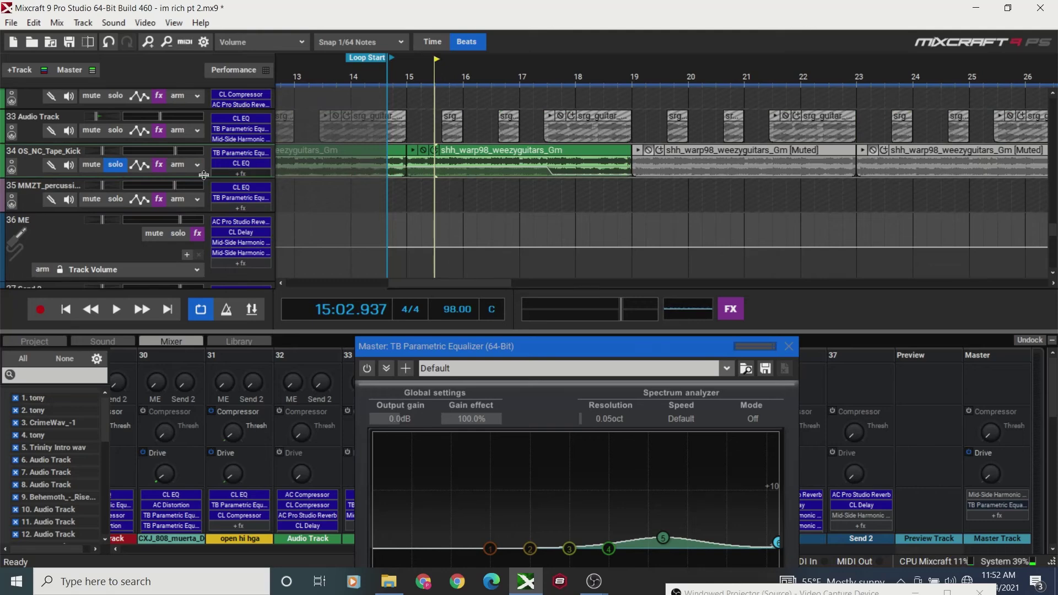
left_click(159, 165)
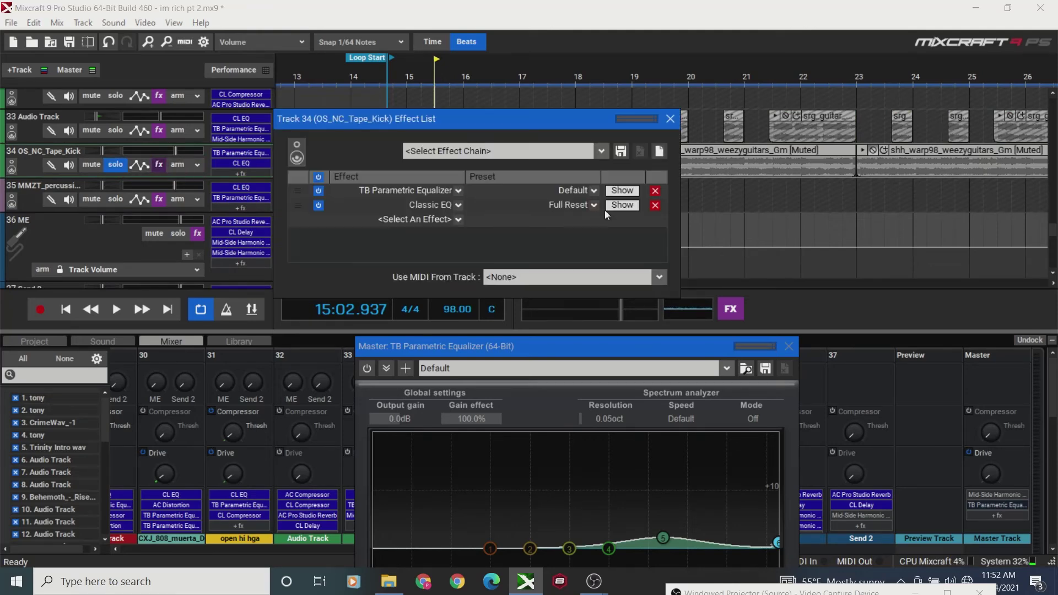
left_click(621, 190)
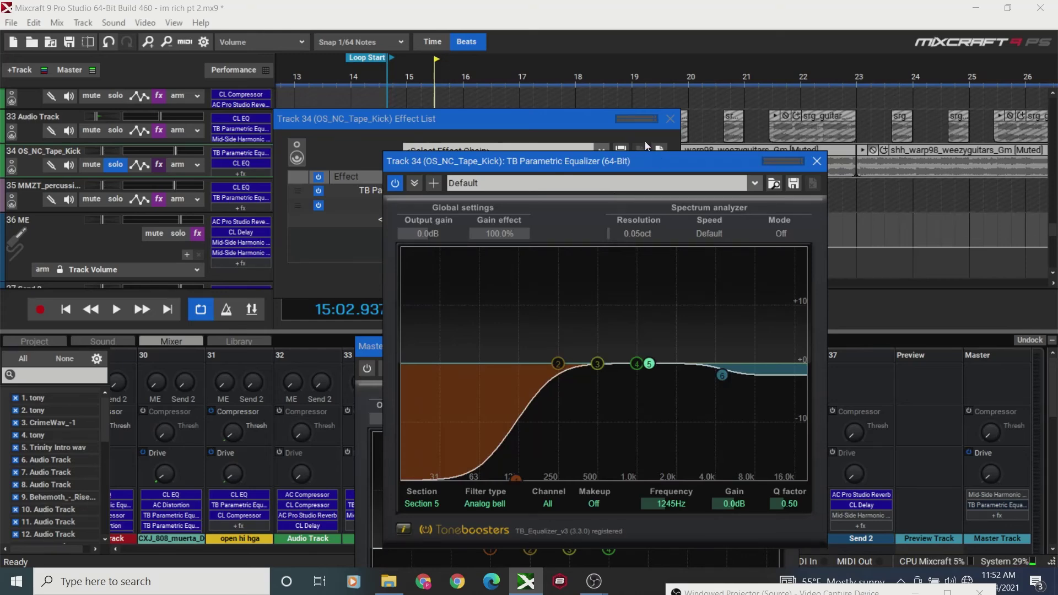
left_click(670, 118)
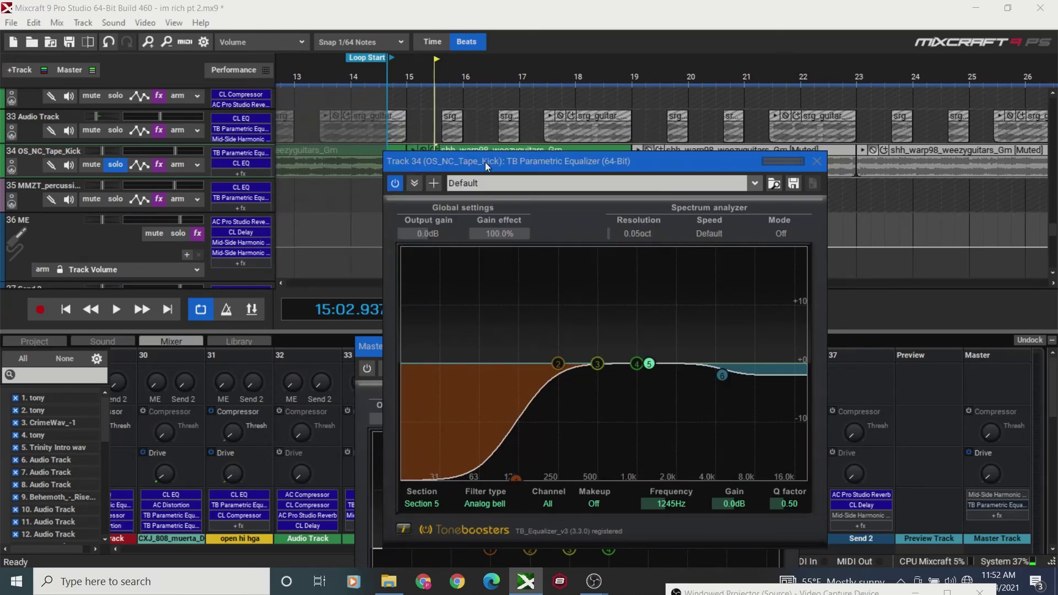
left_click_drag(485, 162, 493, 196)
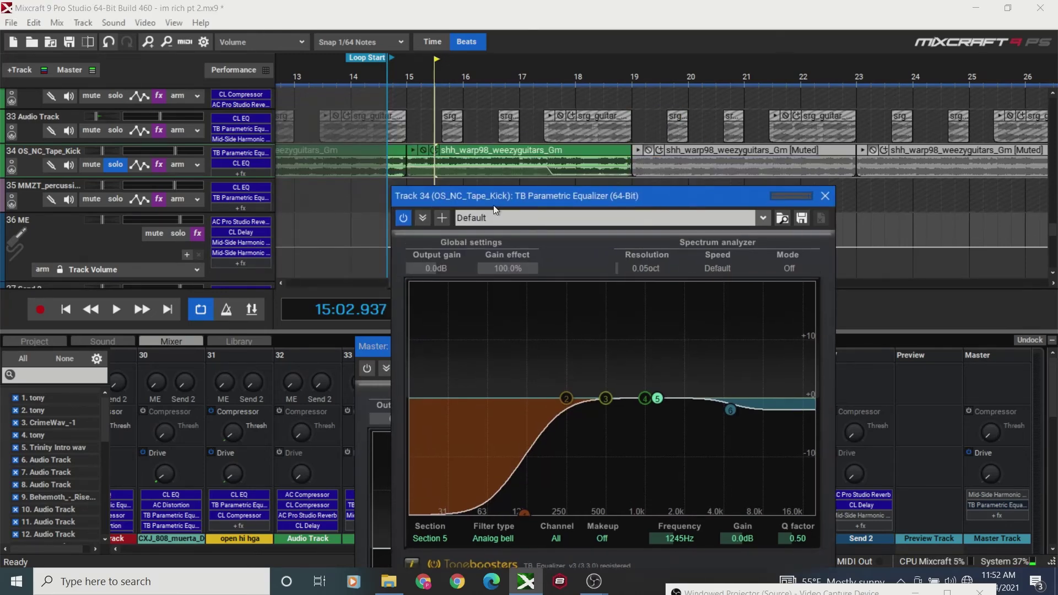
- Play soloed track 34 from measure 15 and turn its solo off during playback
left_click(405, 81)
key("space")
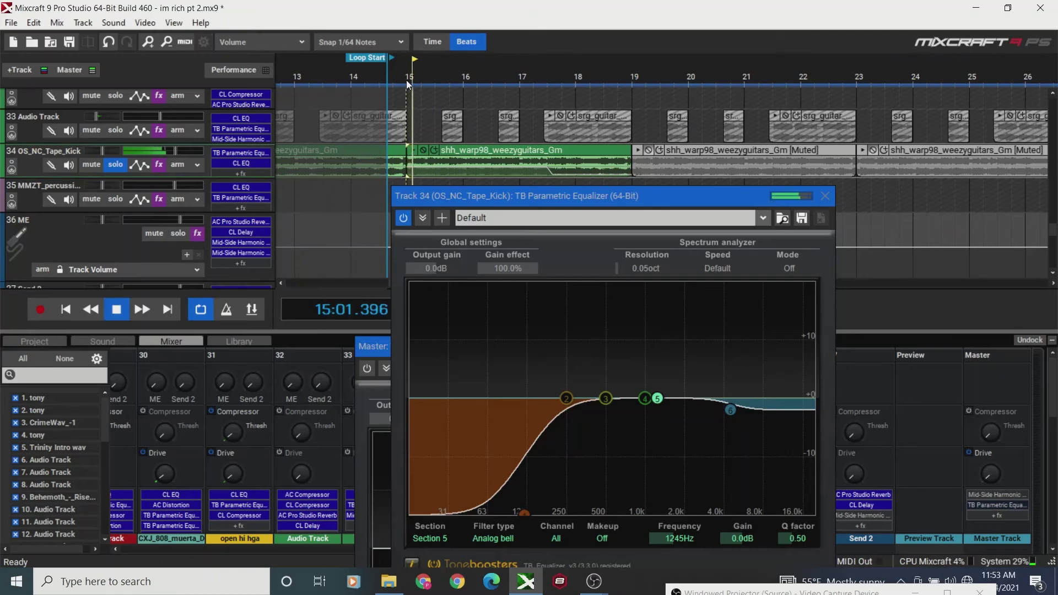
left_click(114, 167)
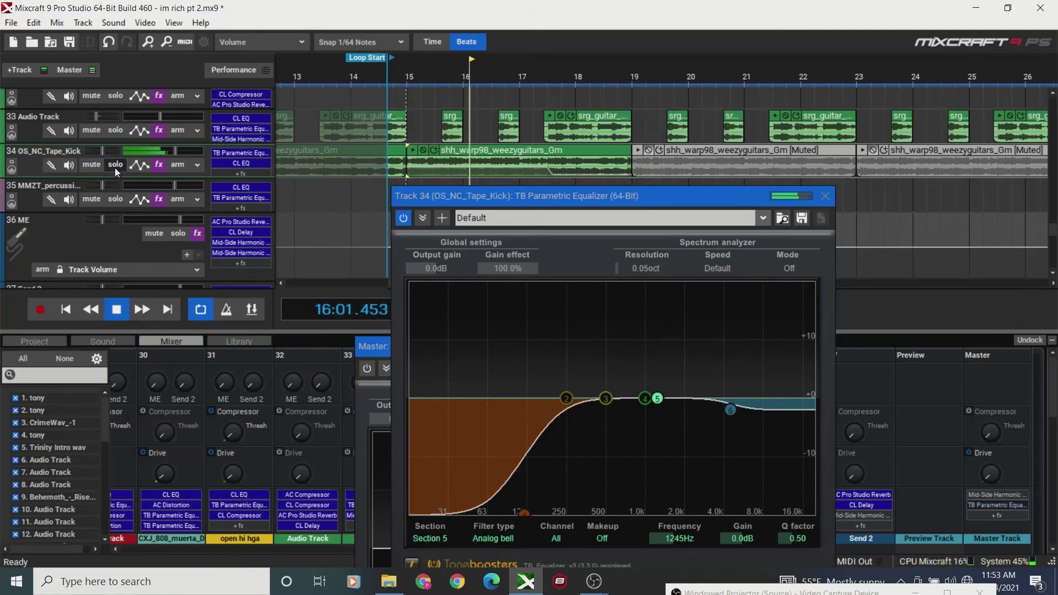
- Play the mix from measure 19 and locate track 19 (shh_warp98_weezyguitars_Gm), which carries the unmuted guitar clip there
left_click(675, 94)
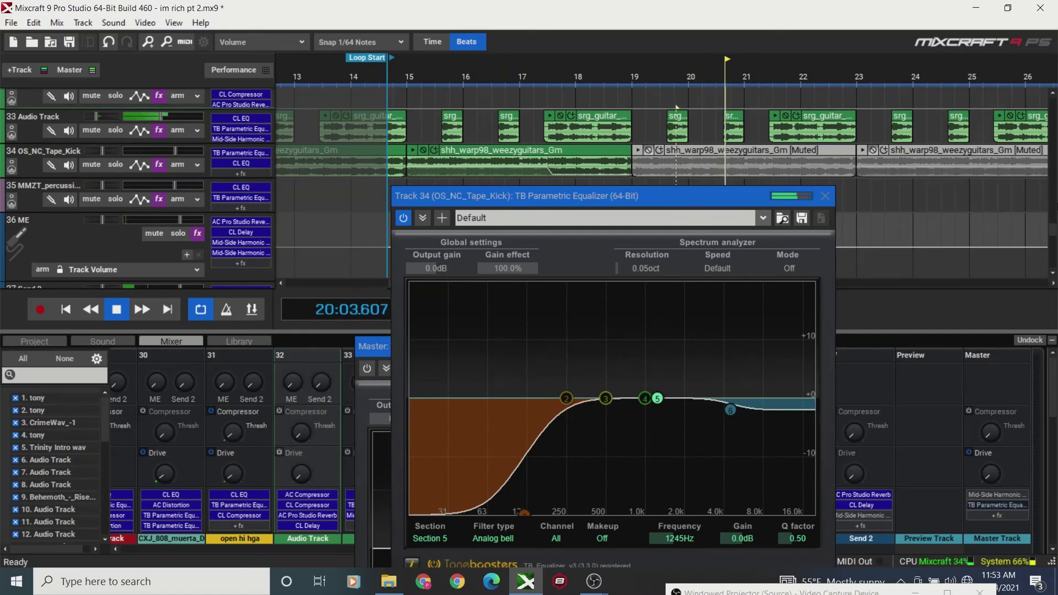
scroll(1054, 211, "up", 5)
scroll(1054, 211, "up", 3)
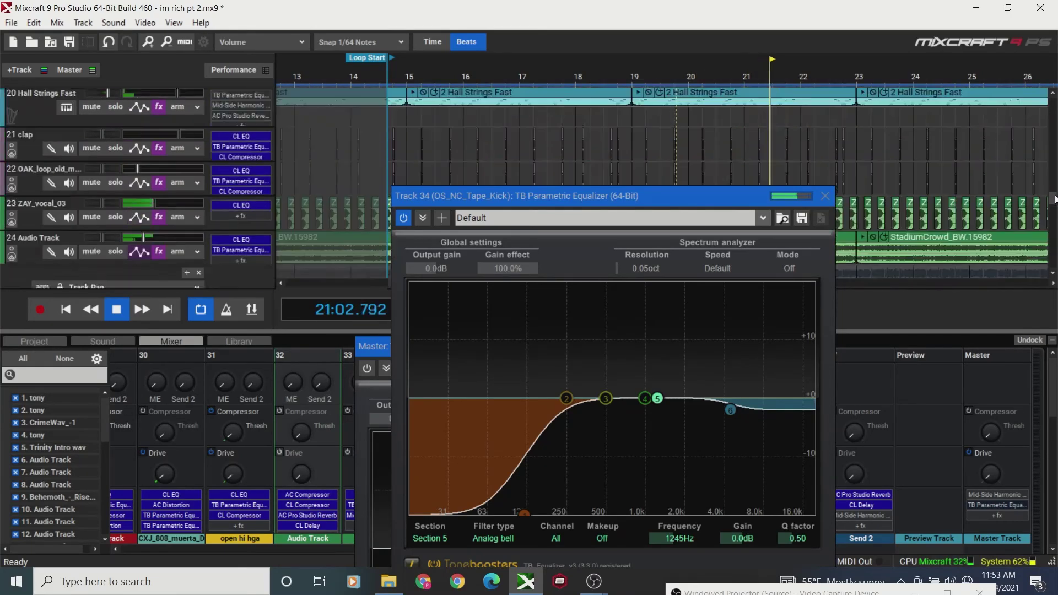
scroll(1054, 208, "up", 3)
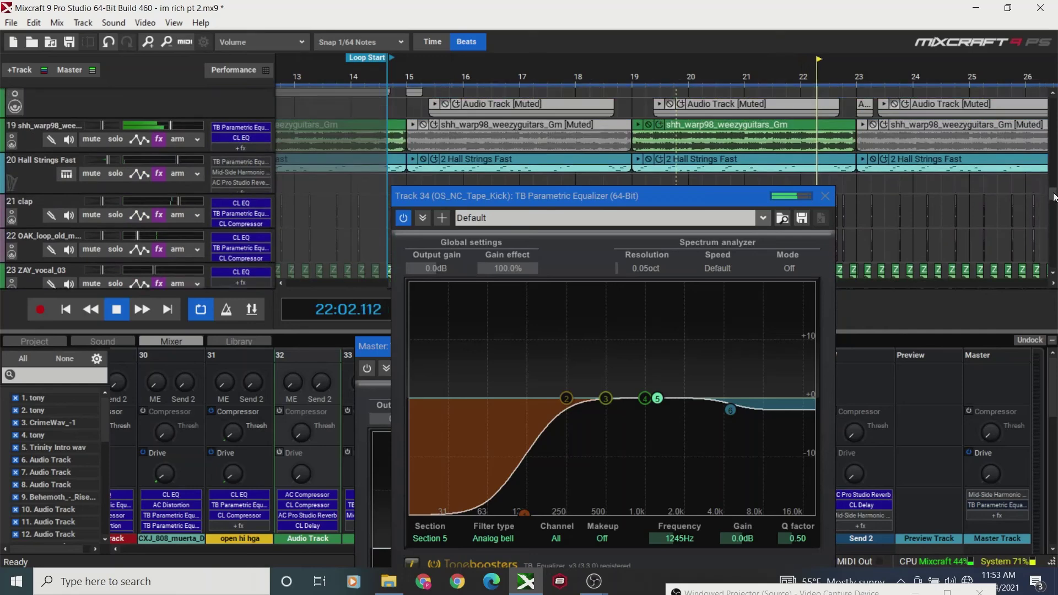
left_click(609, 105)
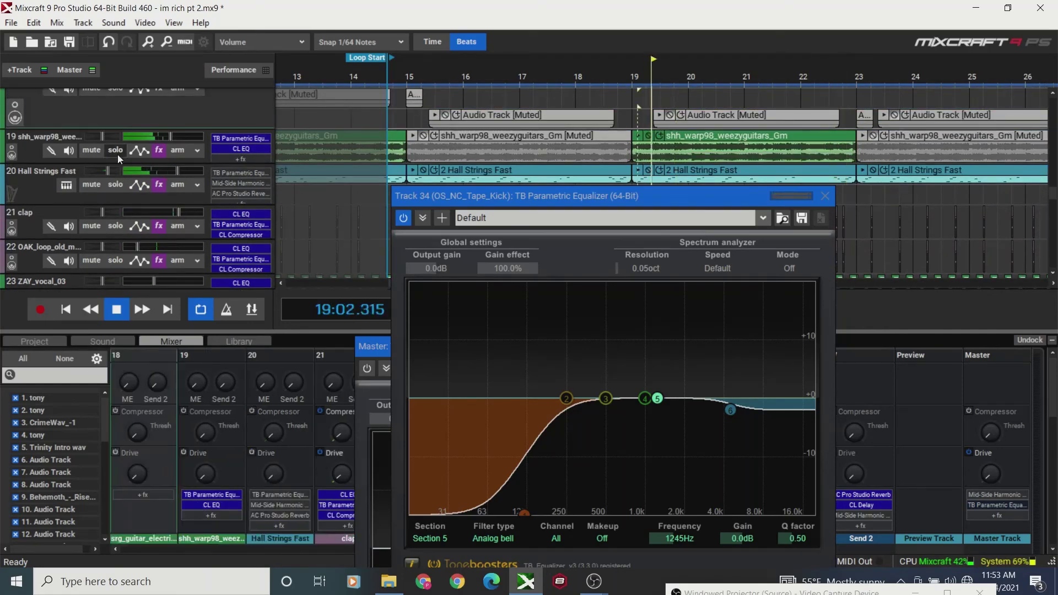
- Stop playback, cut section 5 of track 19's TB Parametric Equalizer to -2.6 dB at 2174 Hz and close the track's effect windows
left_click(159, 150)
key("space")
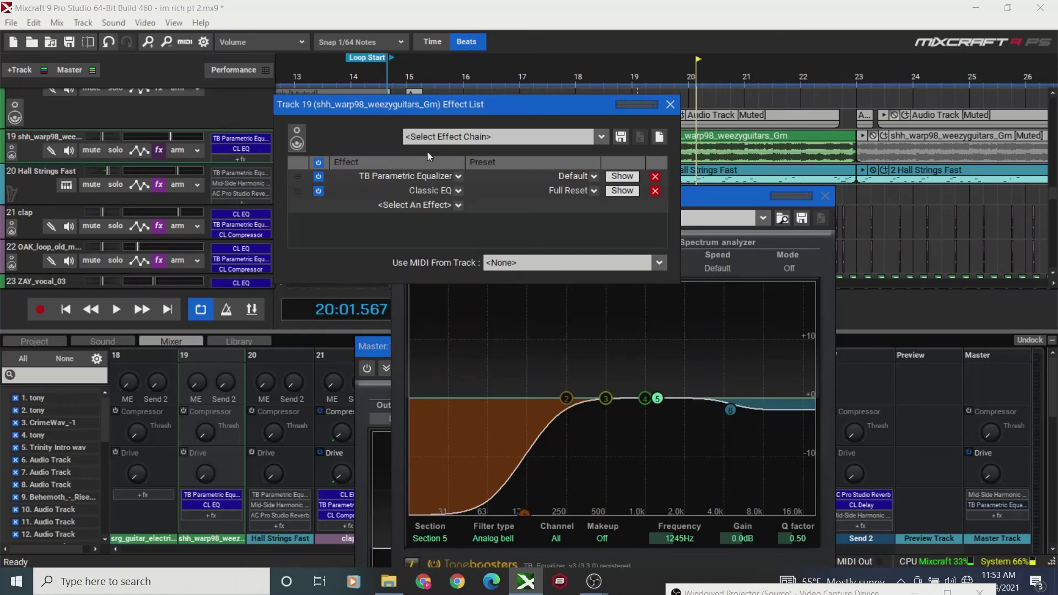
left_click(613, 179)
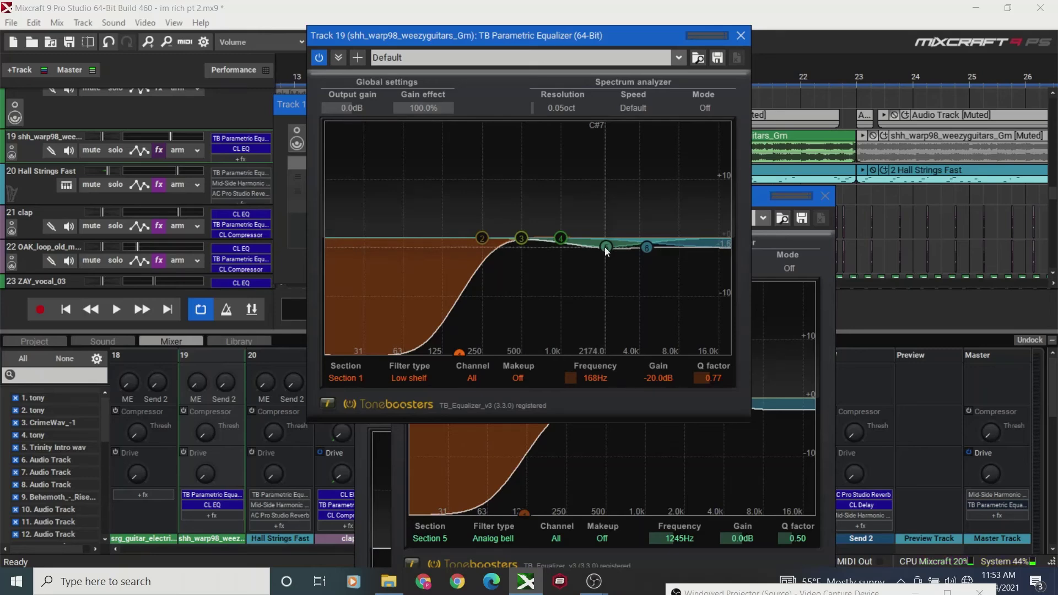
left_click_drag(604, 246, 605, 252)
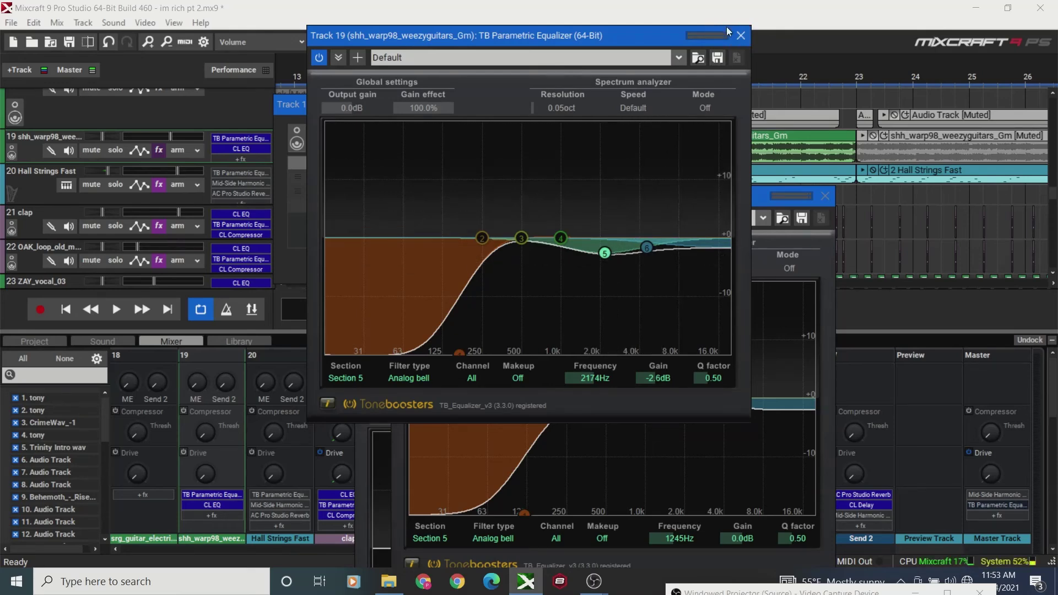
left_click(739, 34)
left_click(676, 104)
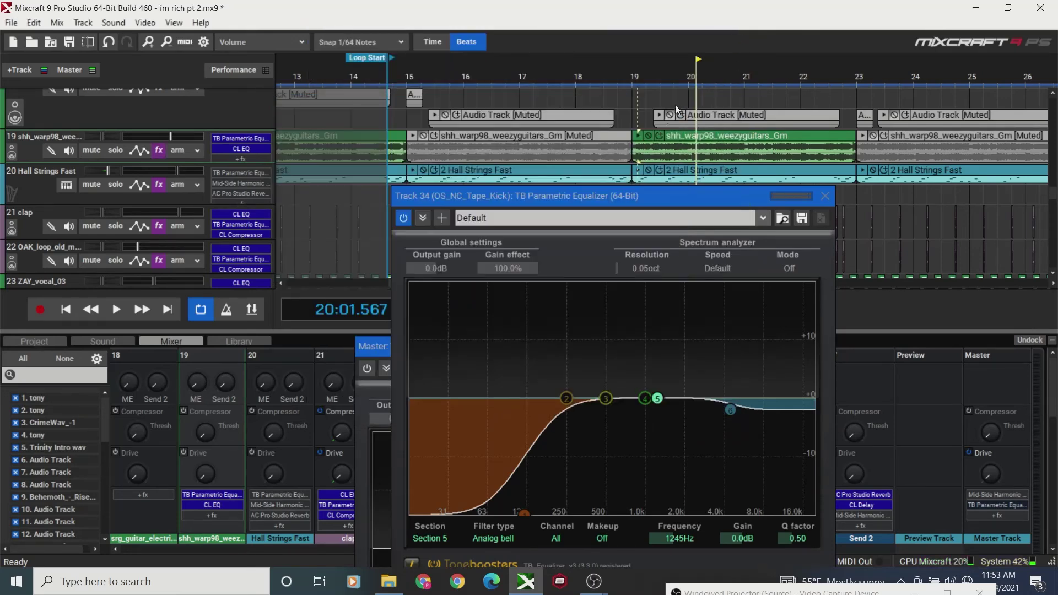
- Play the mix from just before measure 18 to hear the transition into the unmuted guitar clip at measure 19
left_click(638, 135)
key("space")
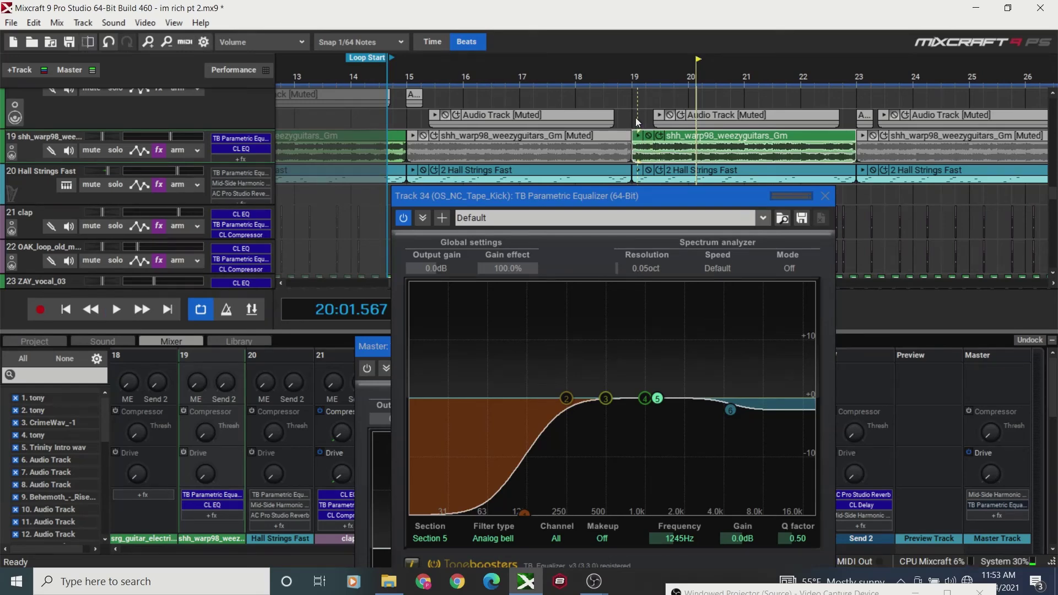
left_click(567, 89)
key("space")
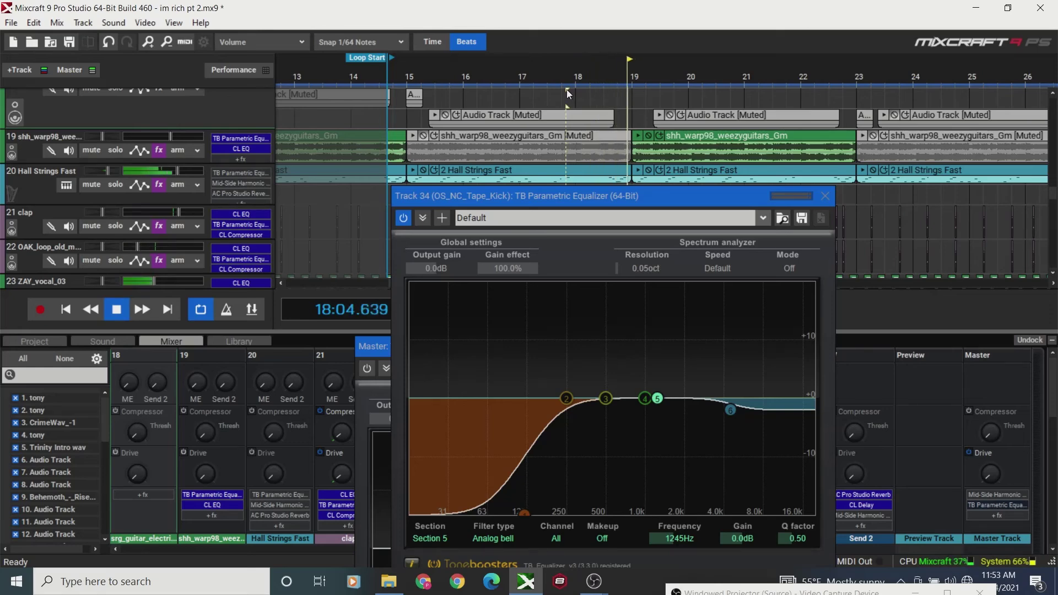
- Raise the section 1 low shelf of track 19's TB Parametric Equalizer to about 190 Hz, close its effect windows and stop playback
left_click(159, 150)
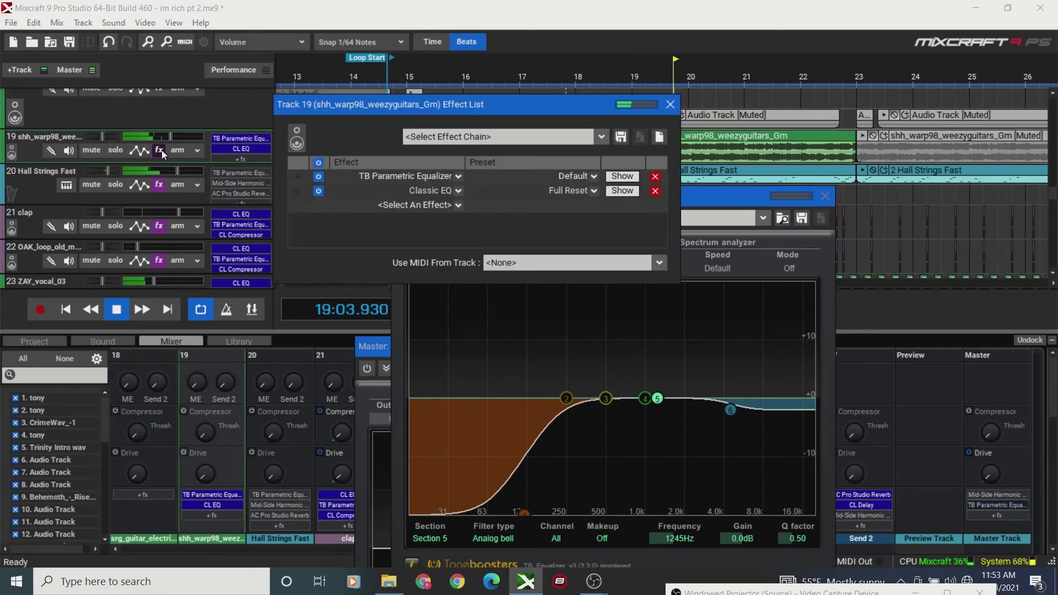
left_click(622, 179)
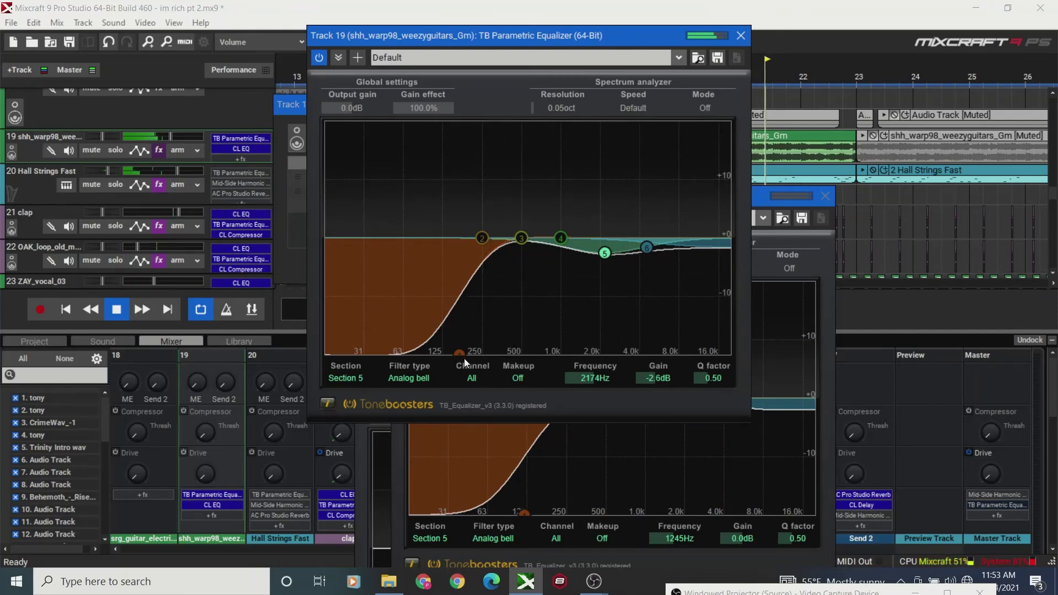
left_click_drag(464, 358, 466, 359)
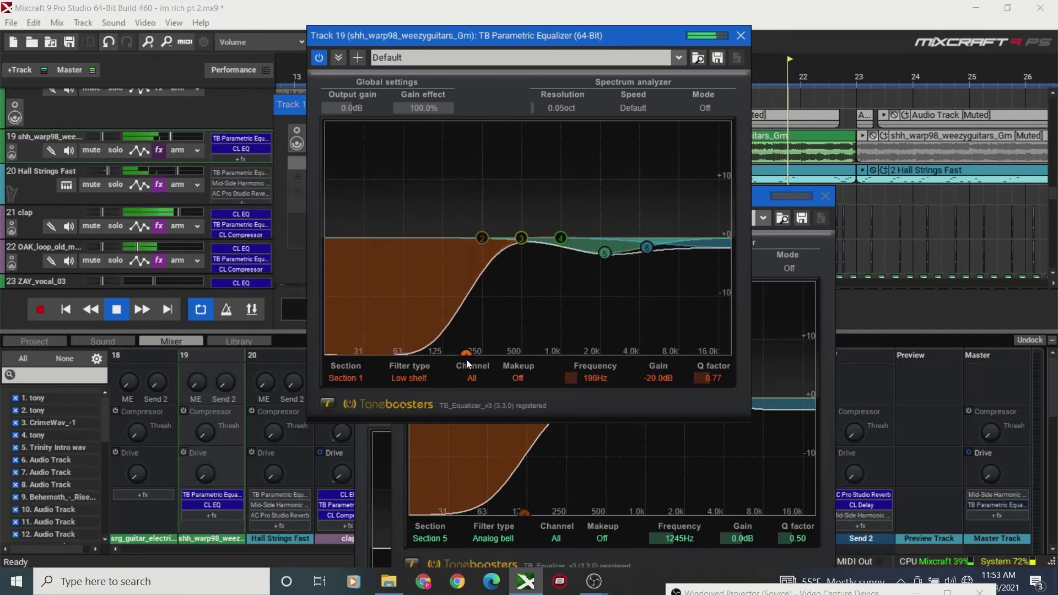
left_click(740, 35)
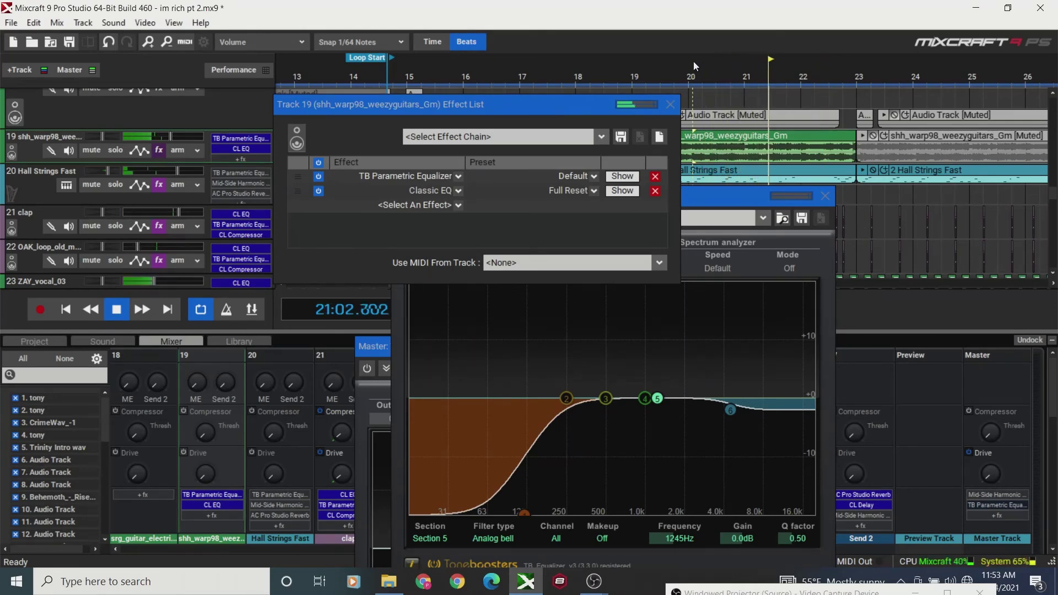
left_click(658, 104)
key("space")
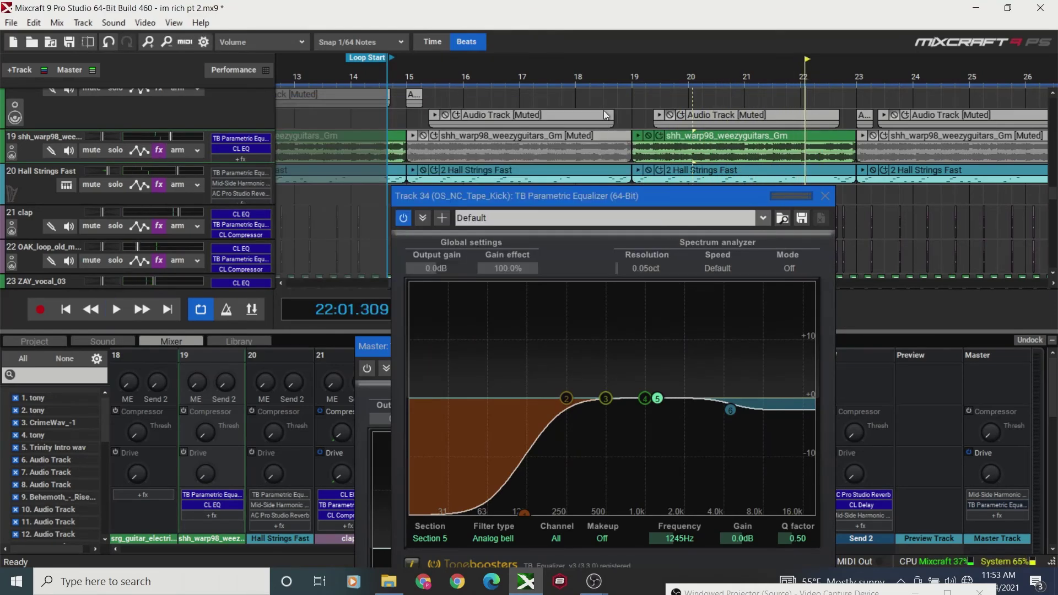
- Cut section 5 of track 24's TB Parametric Equalizer to about -2.6 dB, raise its section 1 low shelf to 149 Hz and close the effect windows
left_click(825, 196)
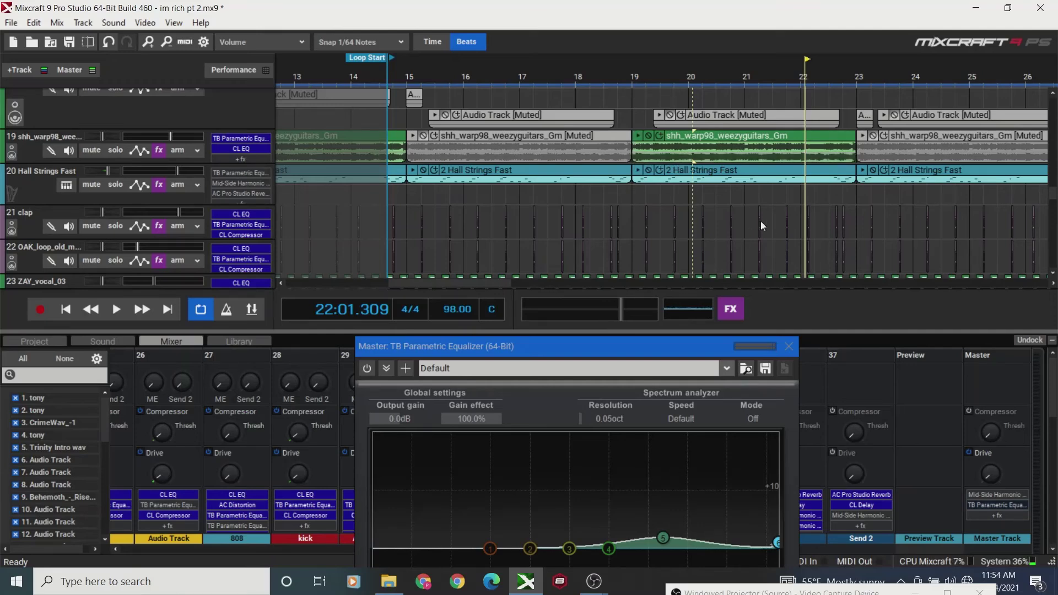
scroll(1052, 192, "down", 5)
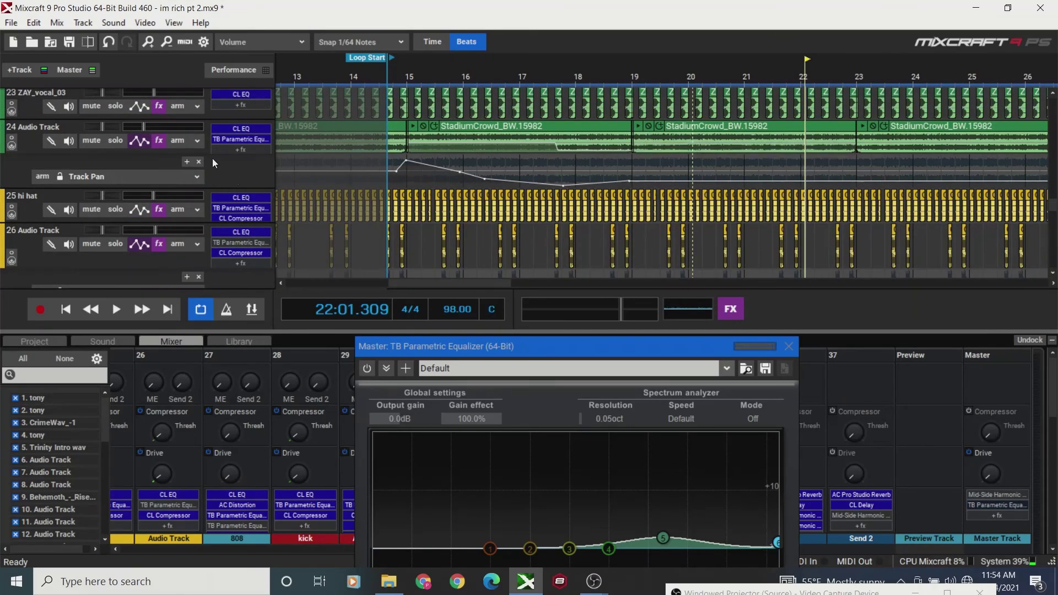
left_click(165, 142)
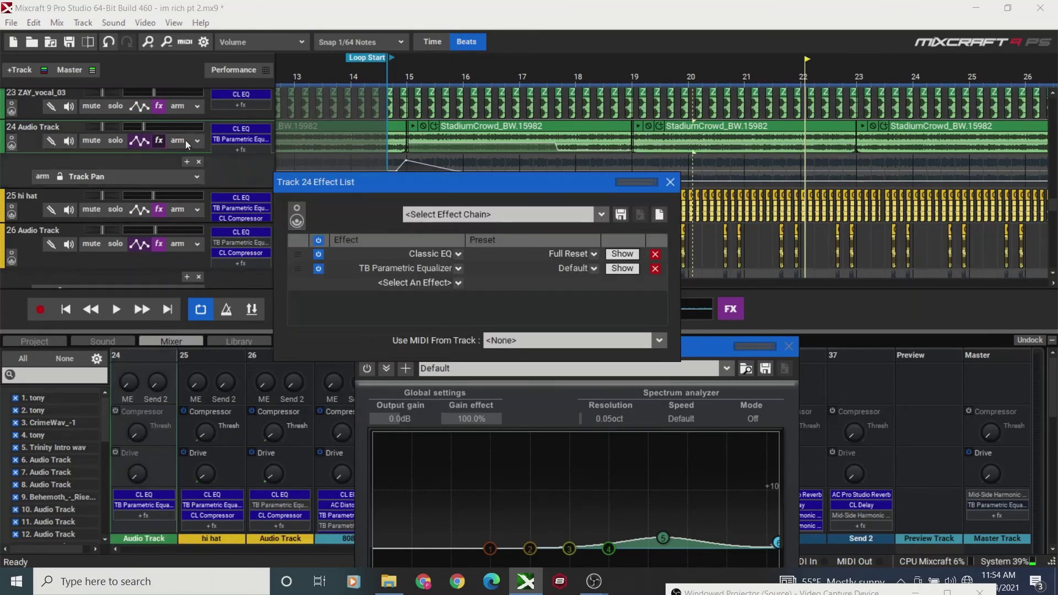
left_click(618, 269)
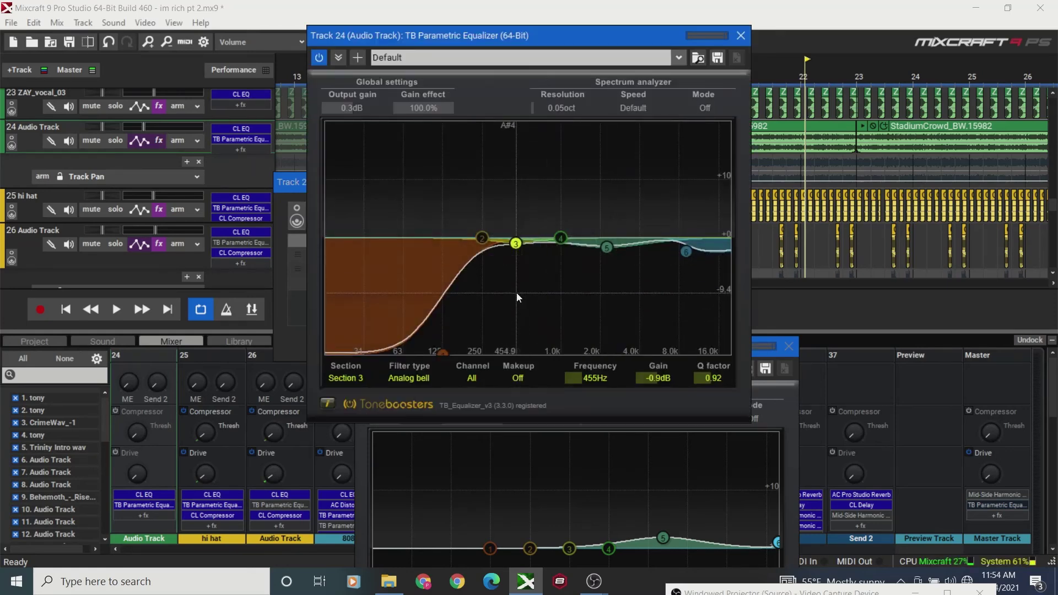
left_click_drag(606, 251, 606, 253)
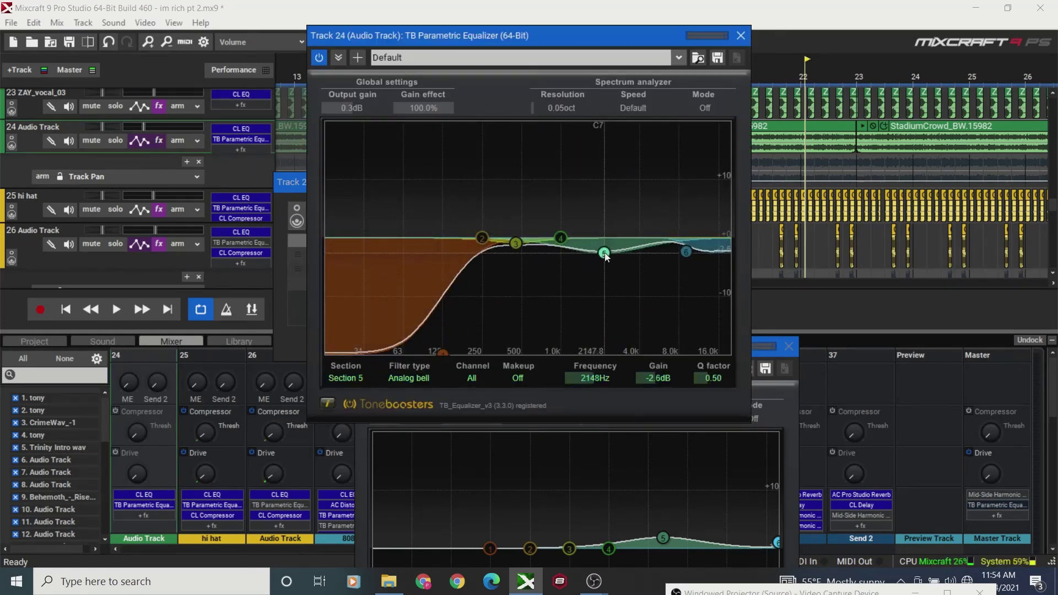
left_click_drag(442, 348, 447, 356)
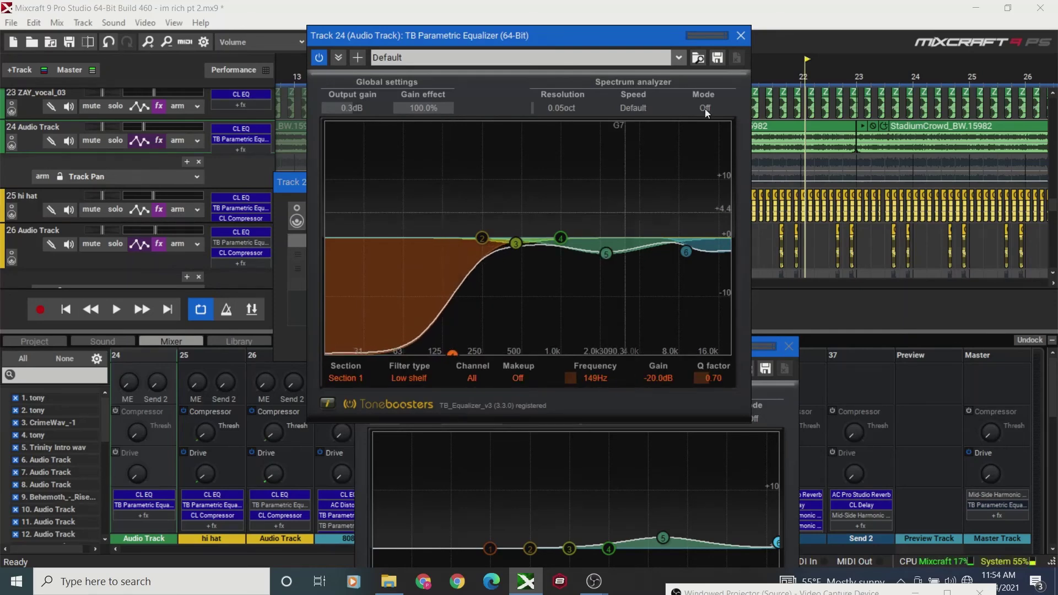
left_click(740, 35)
left_click(671, 182)
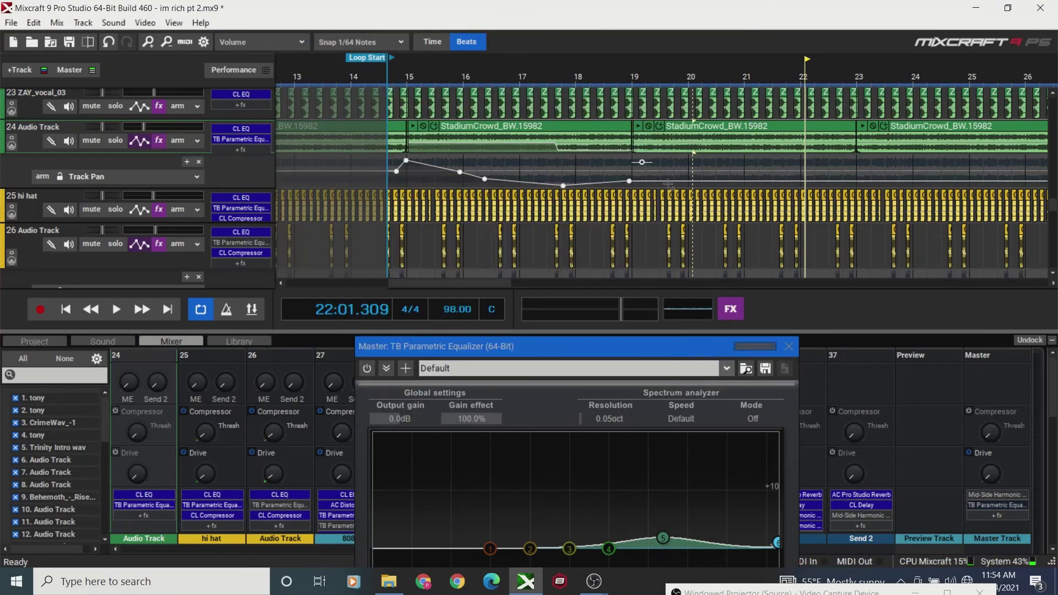
- Play the mix from measure 15 to check the equalizer changes, locate track 34 (OS_NC_Tape_Kick) and stop playback
left_click(414, 78)
key("space")
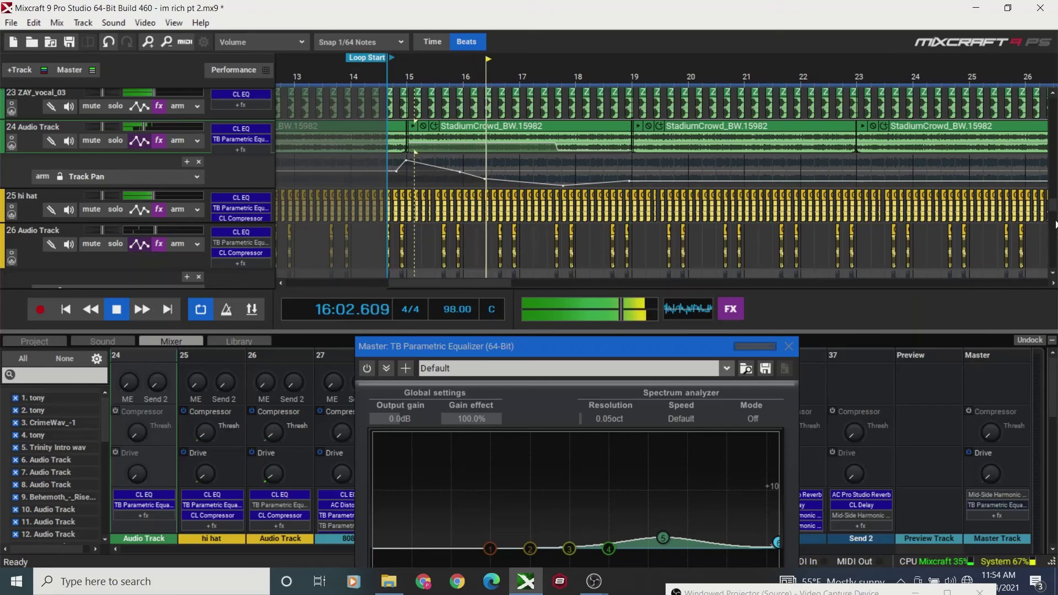
scroll(1052, 224, "down", 6)
scroll(1052, 225, "down", 4)
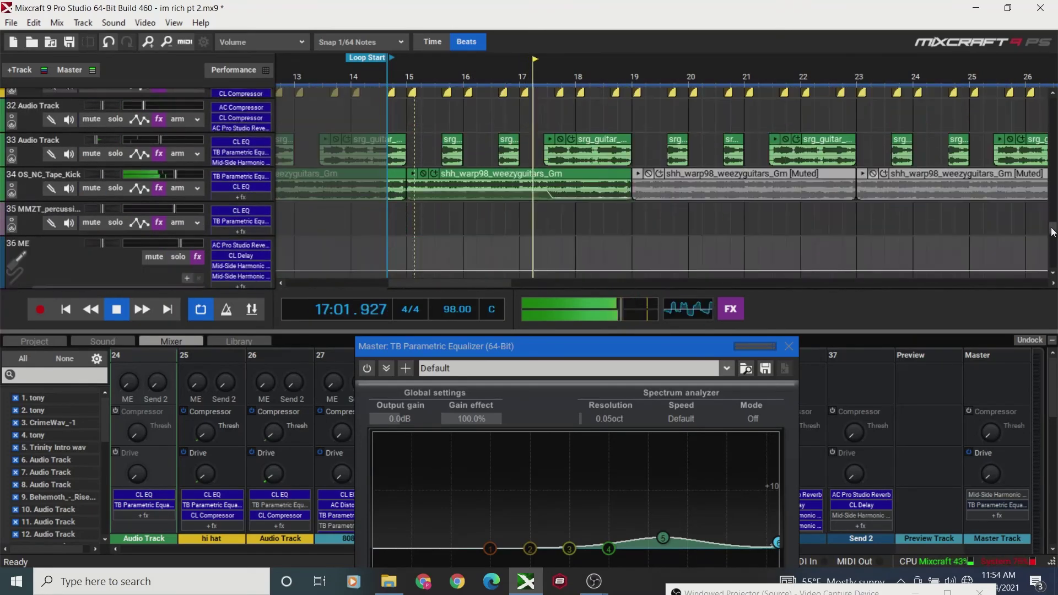
key("space")
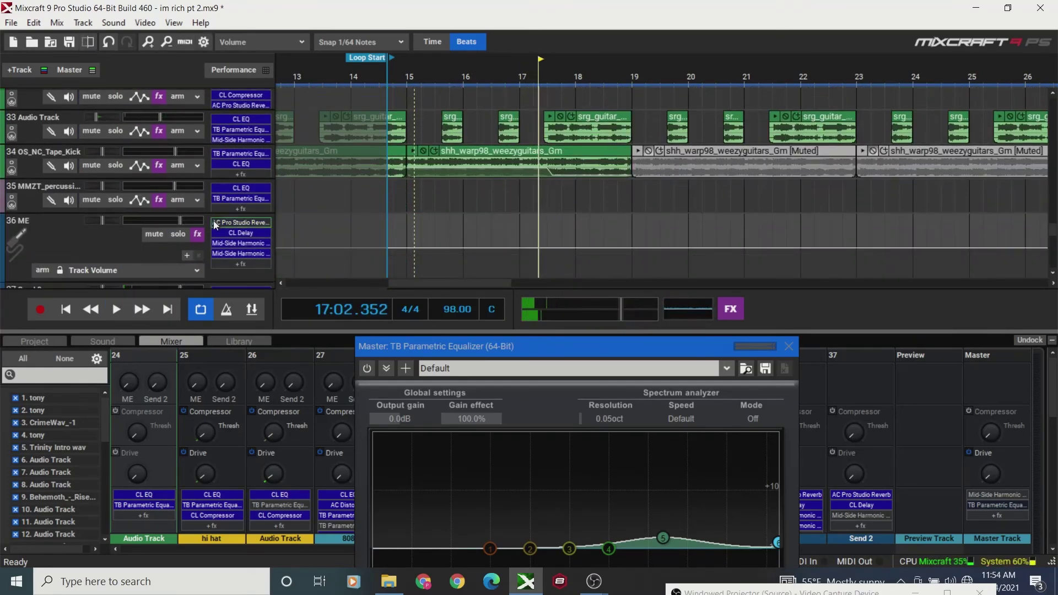
- Raise the section 1 low shelf of track 34's TB Parametric Equalizer to 139 Hz and close its effect windows
left_click(159, 165)
left_click(622, 190)
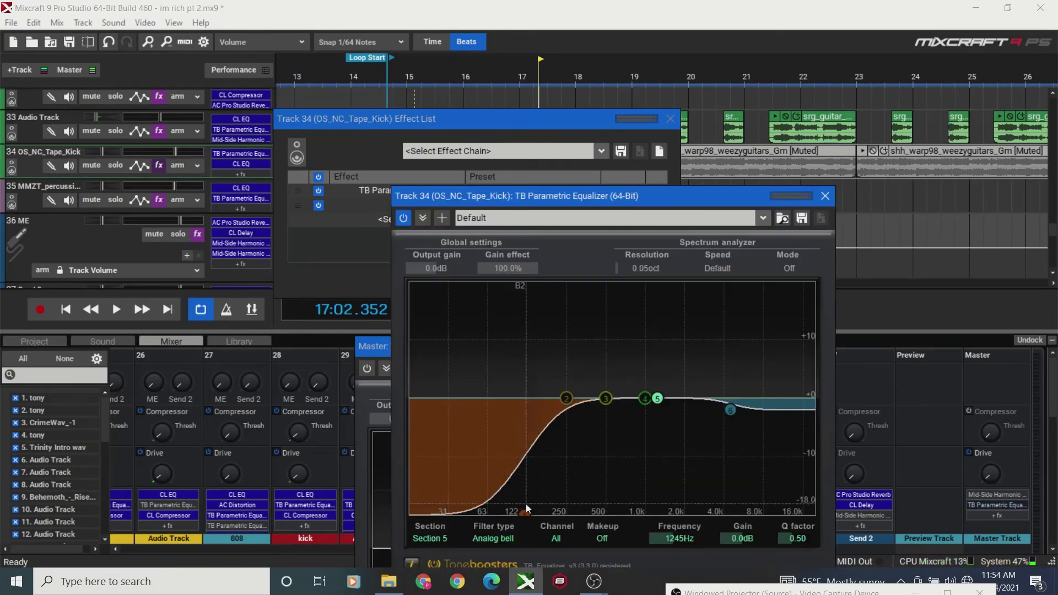
left_click_drag(525, 511, 532, 515)
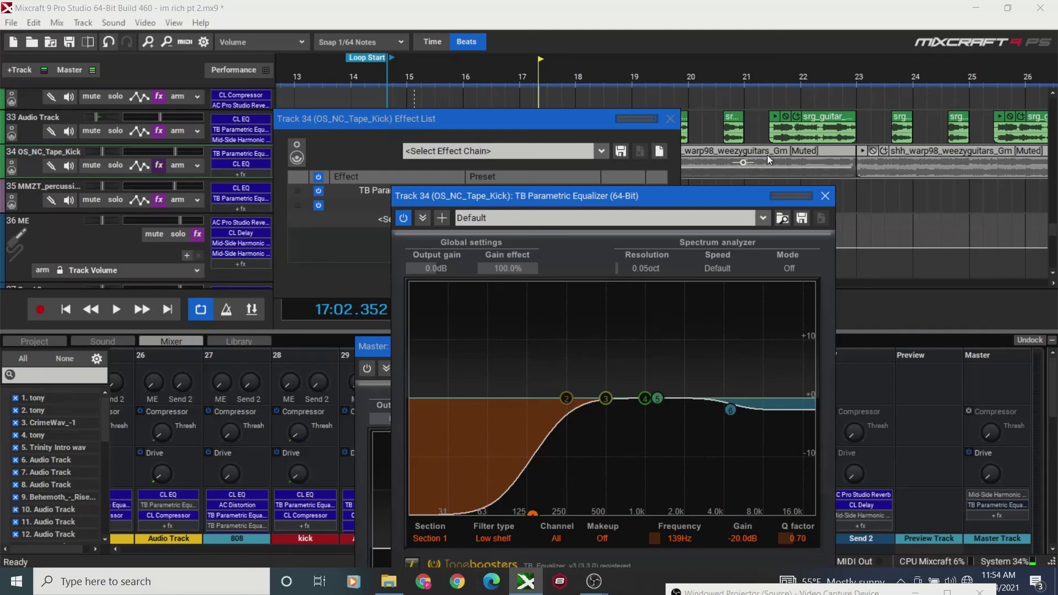
left_click(823, 197)
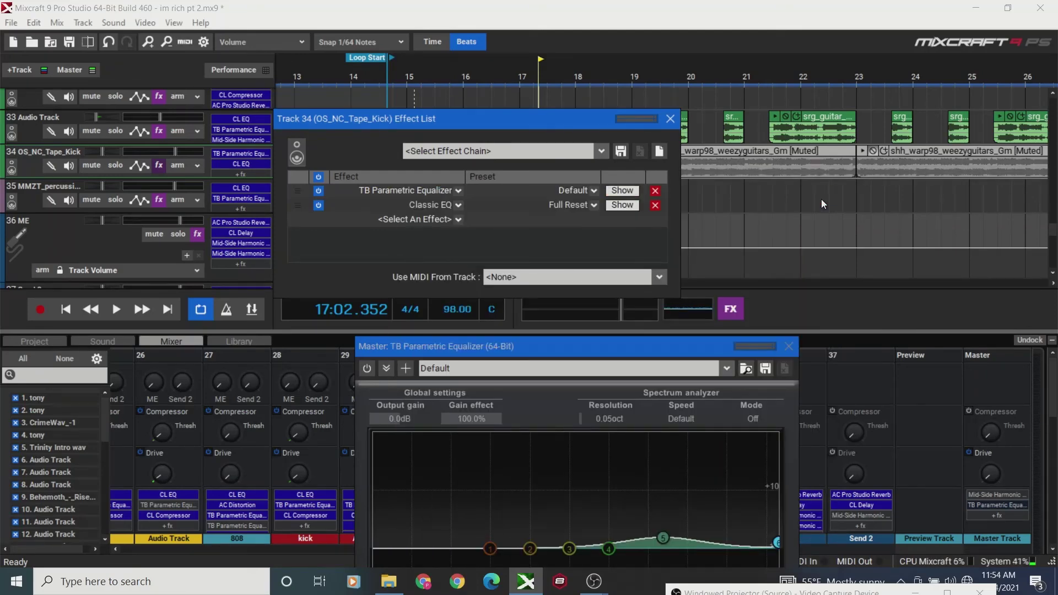
left_click(664, 122)
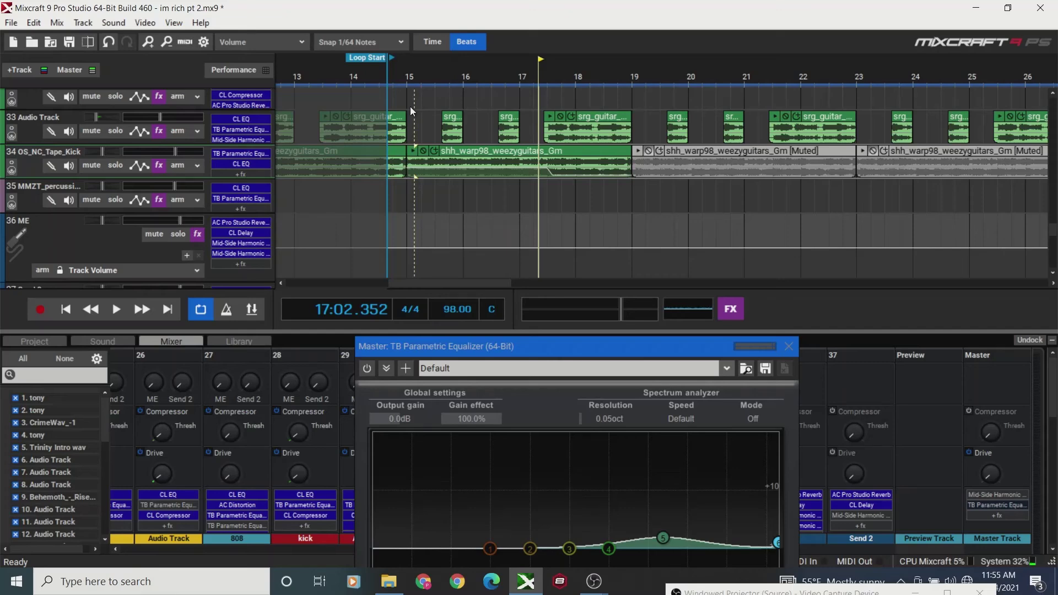
- Play the mix from just before measure 15, raise the master volume during playback and stop
left_click(402, 81)
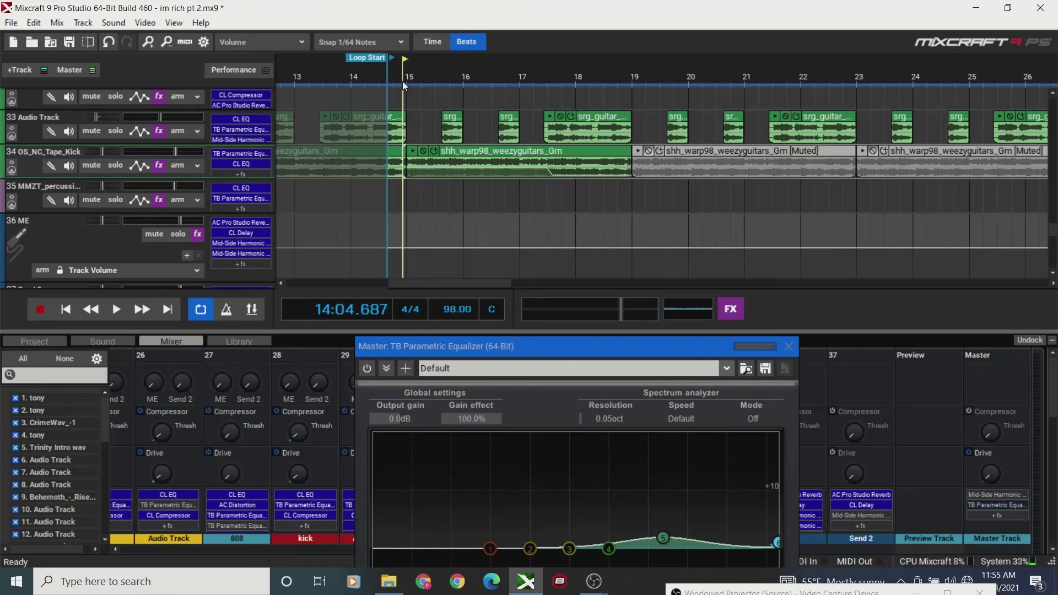
key("space")
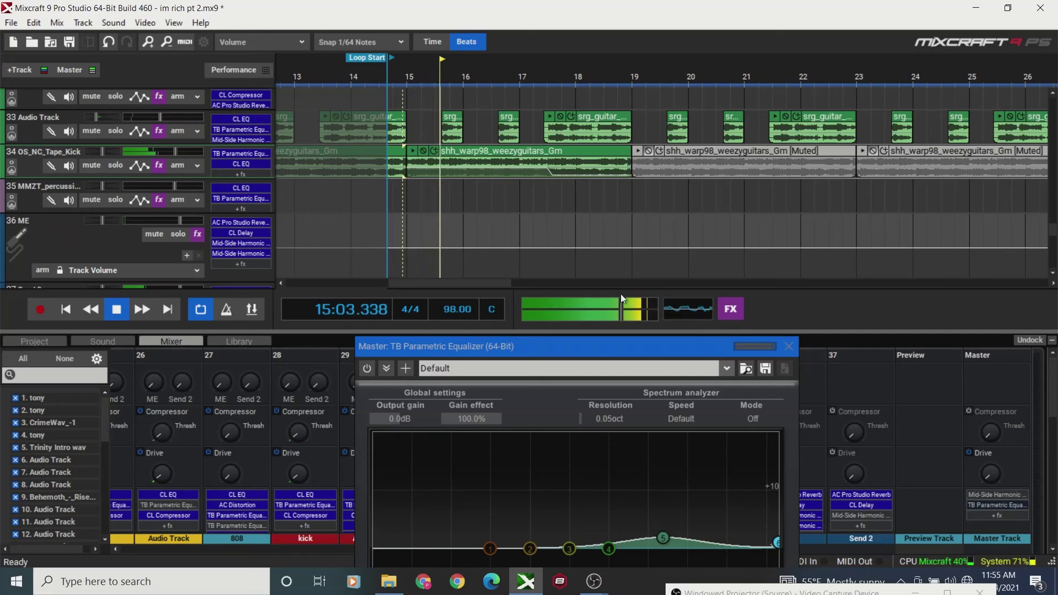
left_click_drag(621, 310, 638, 319)
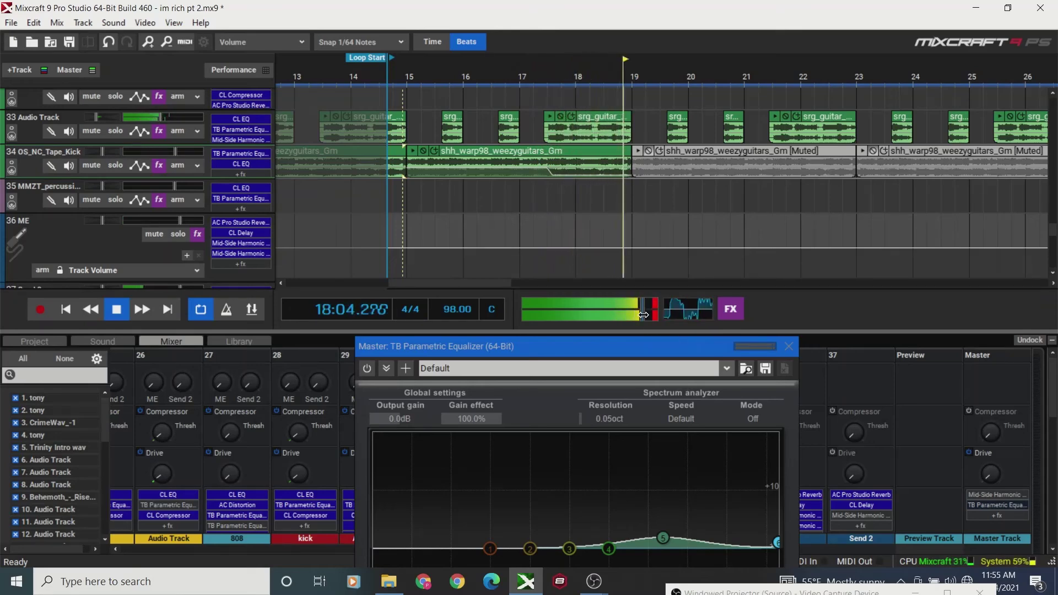
key("space")
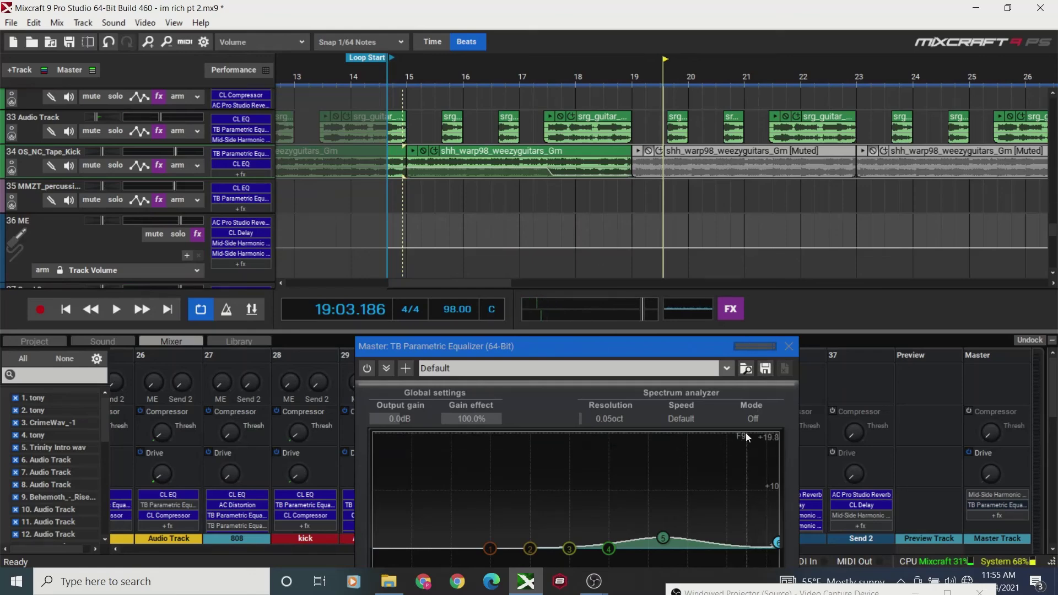
- Set the master TB Parametric Equalizer's spectrum analyzer mode to S/M width and move its window up to show more of the graph
left_click(750, 418)
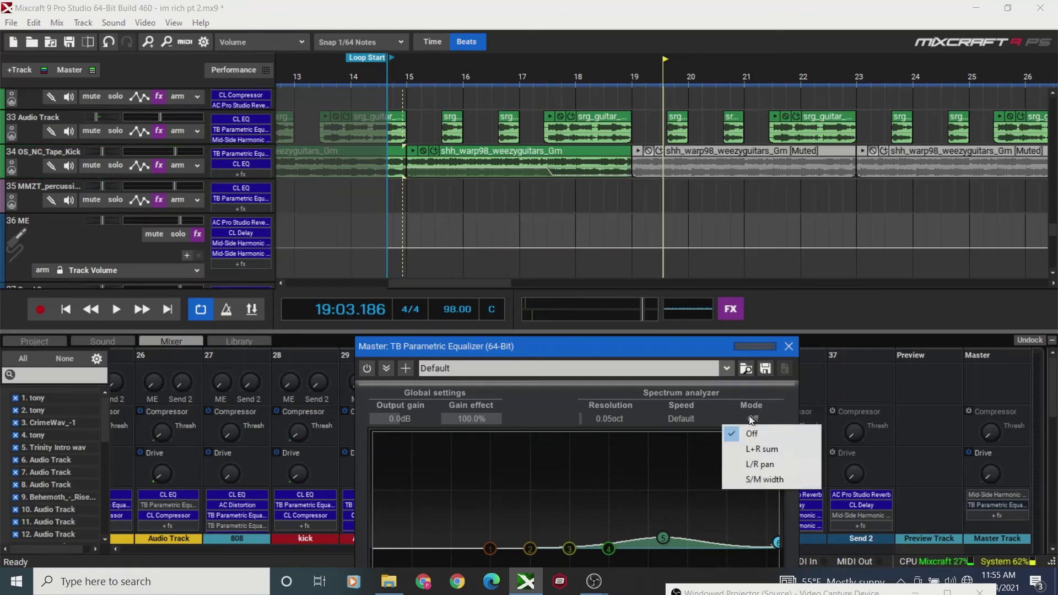
left_click(760, 479)
left_click_drag(537, 348, 542, 228)
- Play the mix from shortly before measure 16, toggle the master equalizer to compare, leave it bypassed, stop playback and close its window
left_click(446, 92)
key("space")
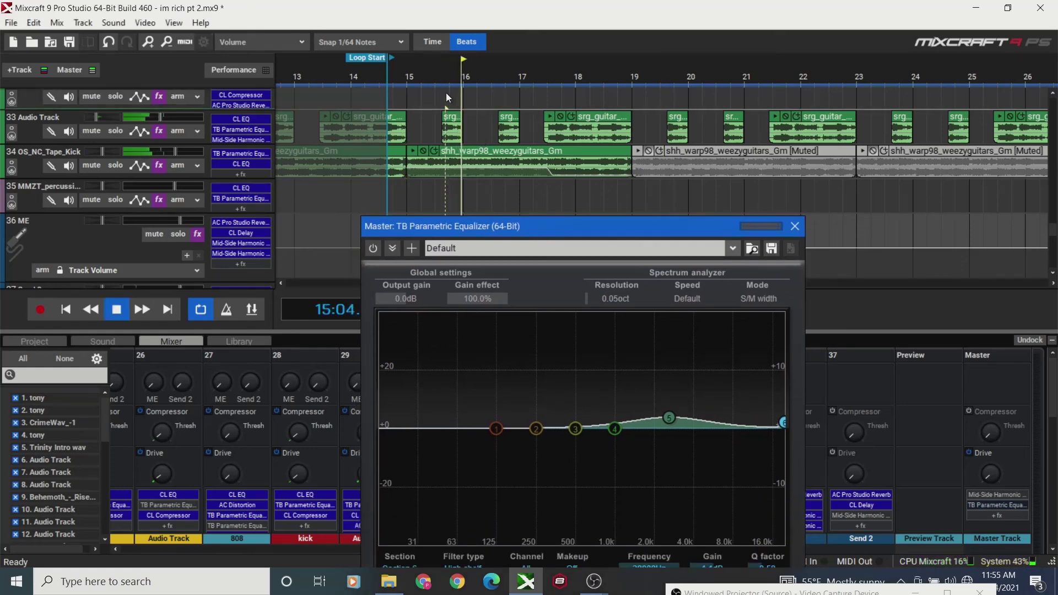
left_click(374, 248)
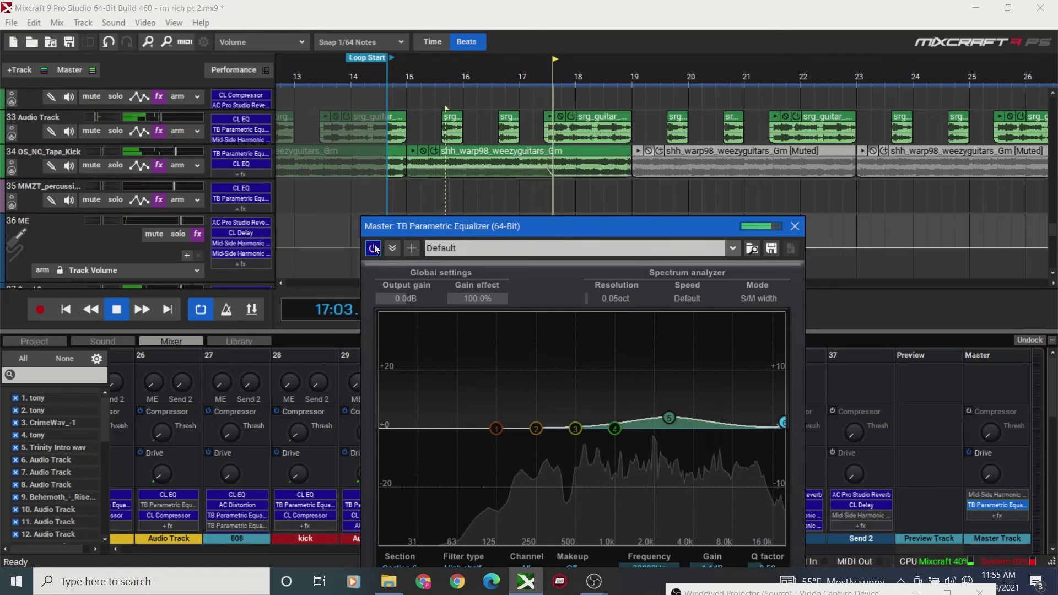
left_click(374, 248)
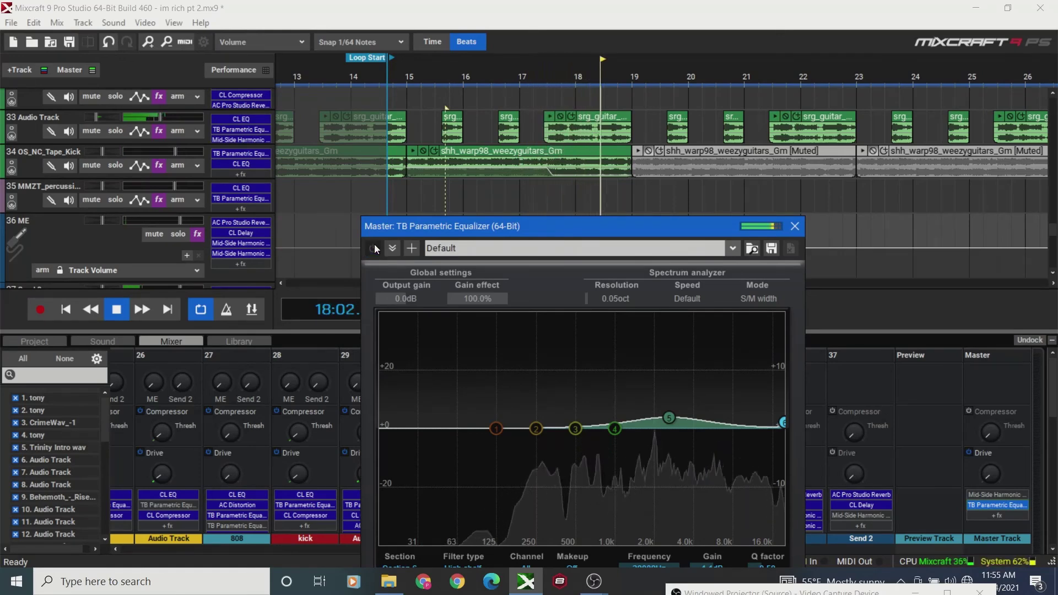
left_click(374, 249)
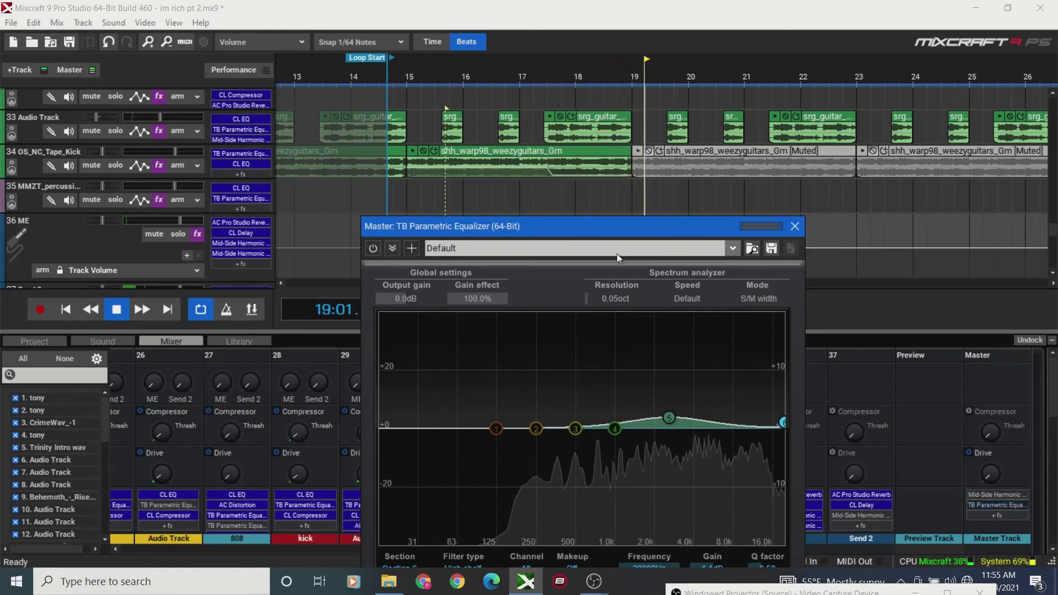
key("space")
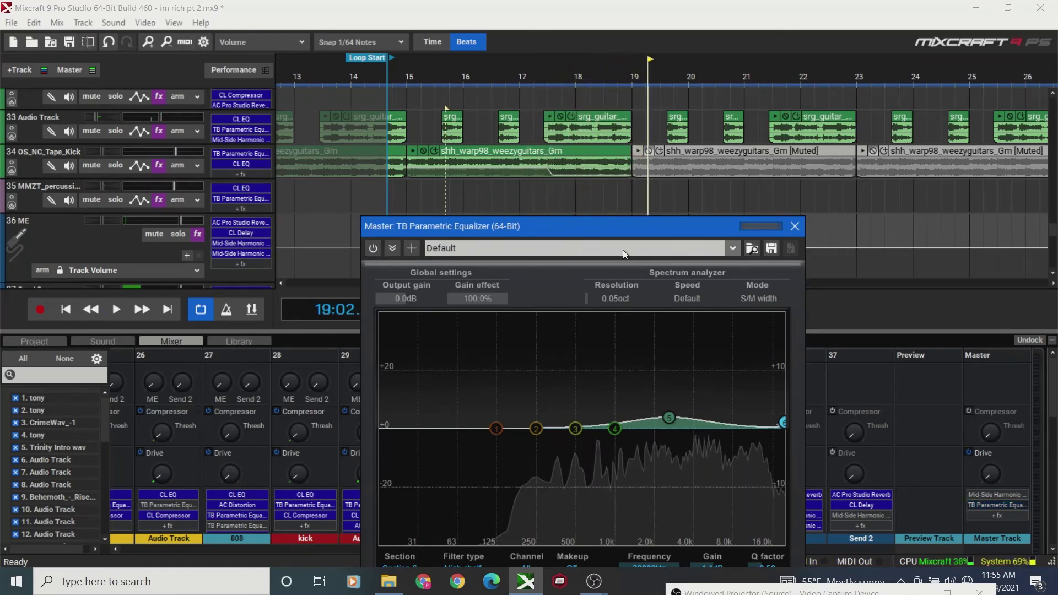
left_click(793, 226)
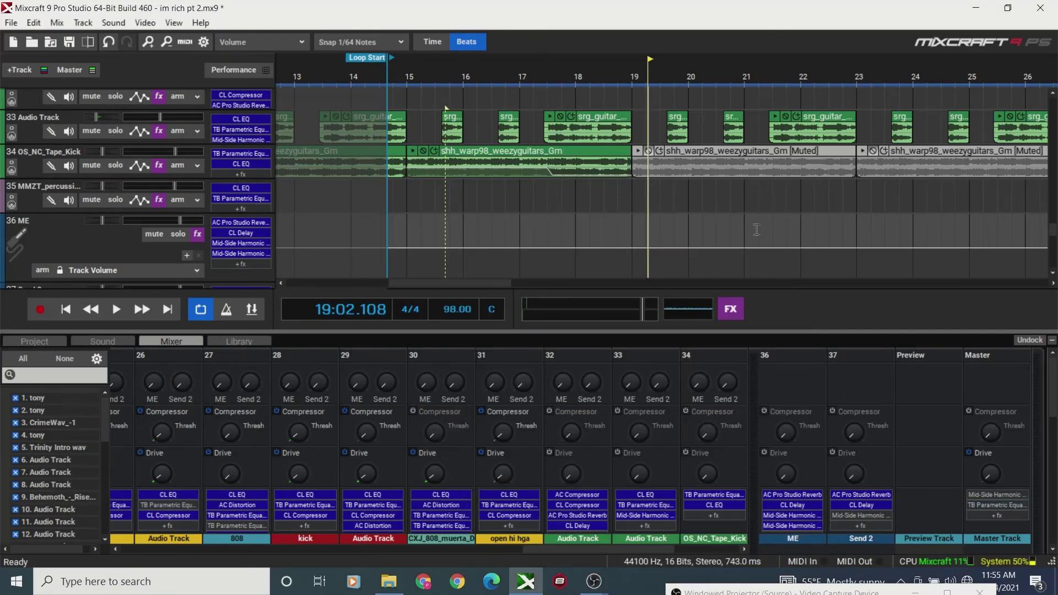
- Show track 34's TB Parametric Equalizer and set its spectrum analyzer mode to S/M width
left_click(158, 166)
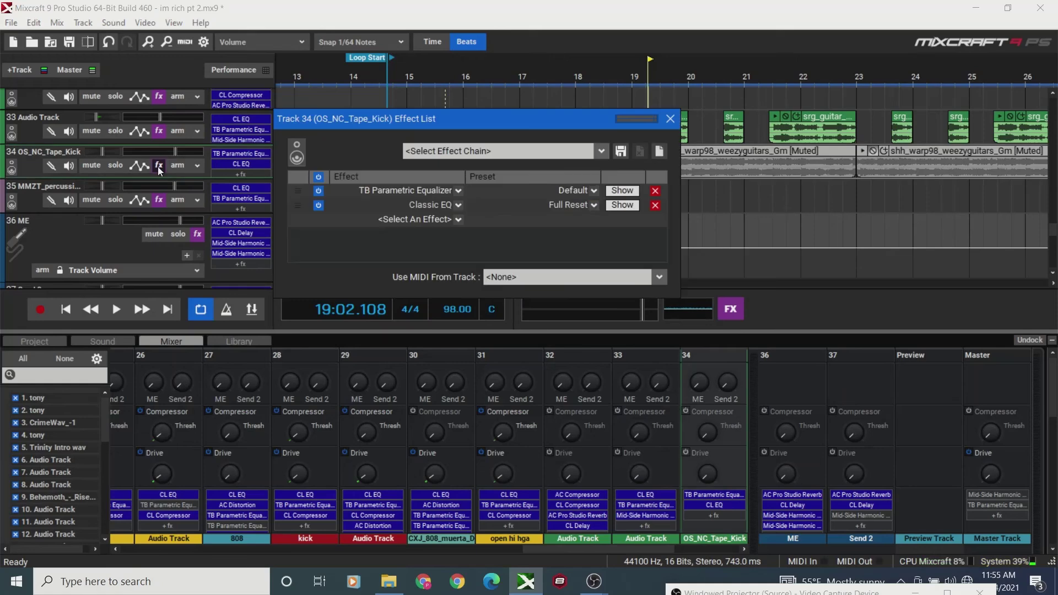
left_click(629, 190)
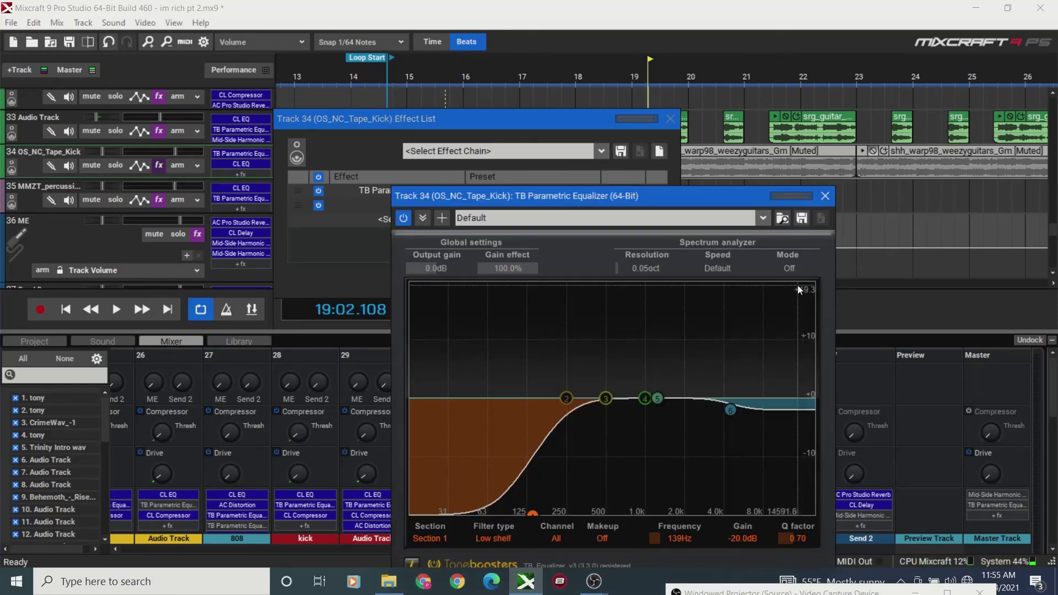
left_click(788, 270)
left_click(793, 325)
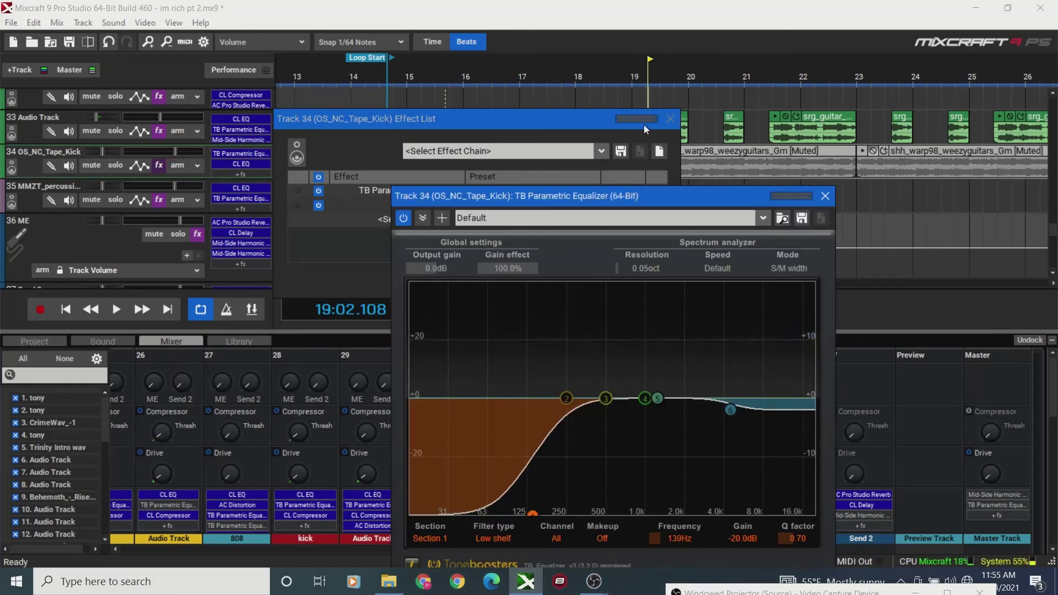
- Play from measure 15, sweep section 4 of track 34's equalizer with a 20 dB boost, and set it to 573 Hz at -1.4 dB
left_click(666, 114)
left_click(670, 118)
left_click(405, 91)
key("space")
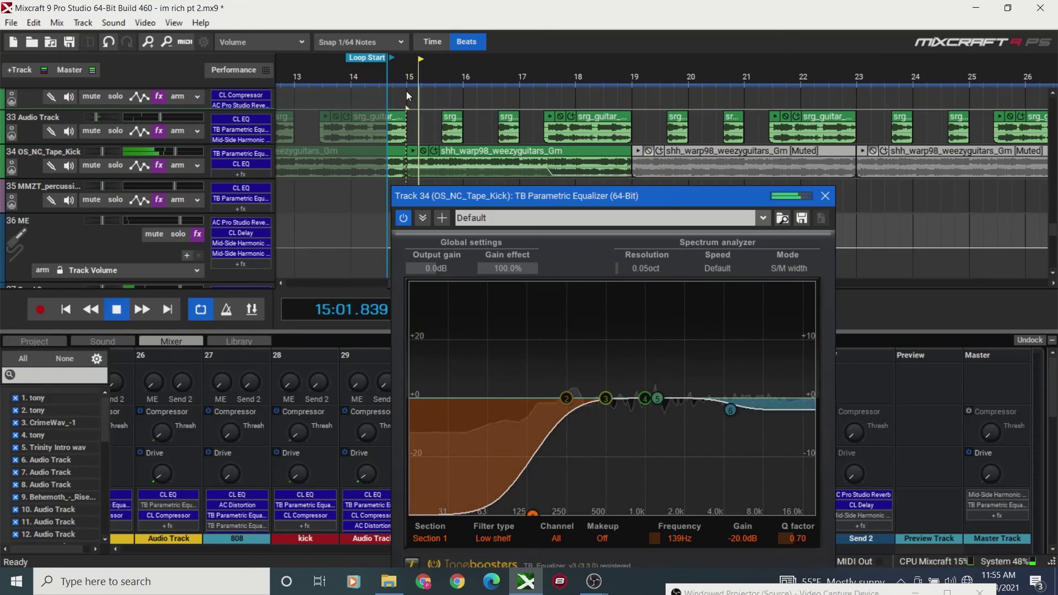
left_click_drag(644, 398, 649, 234)
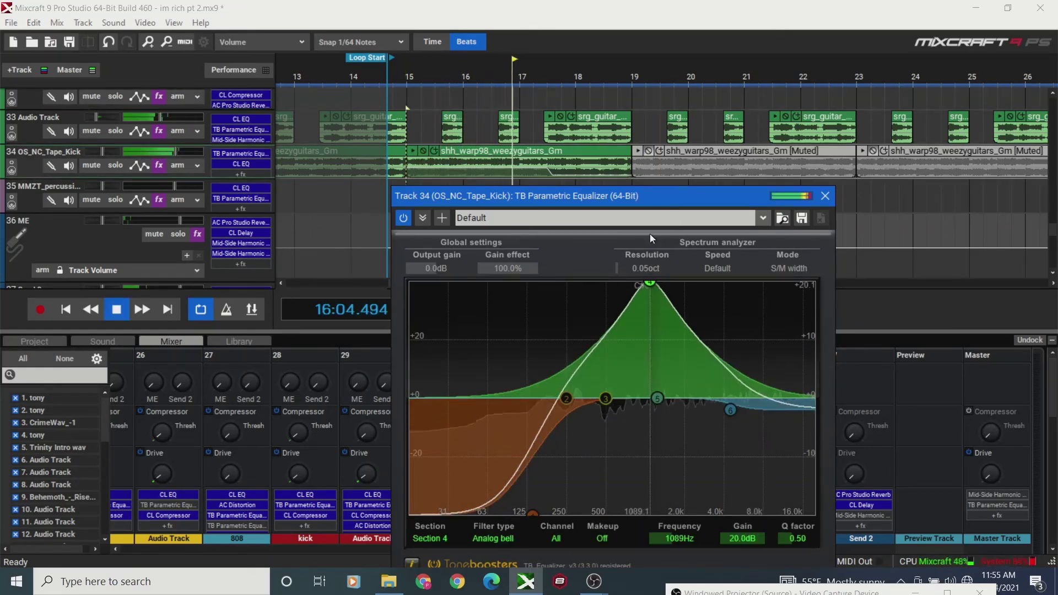
left_click_drag(650, 233, 615, 234)
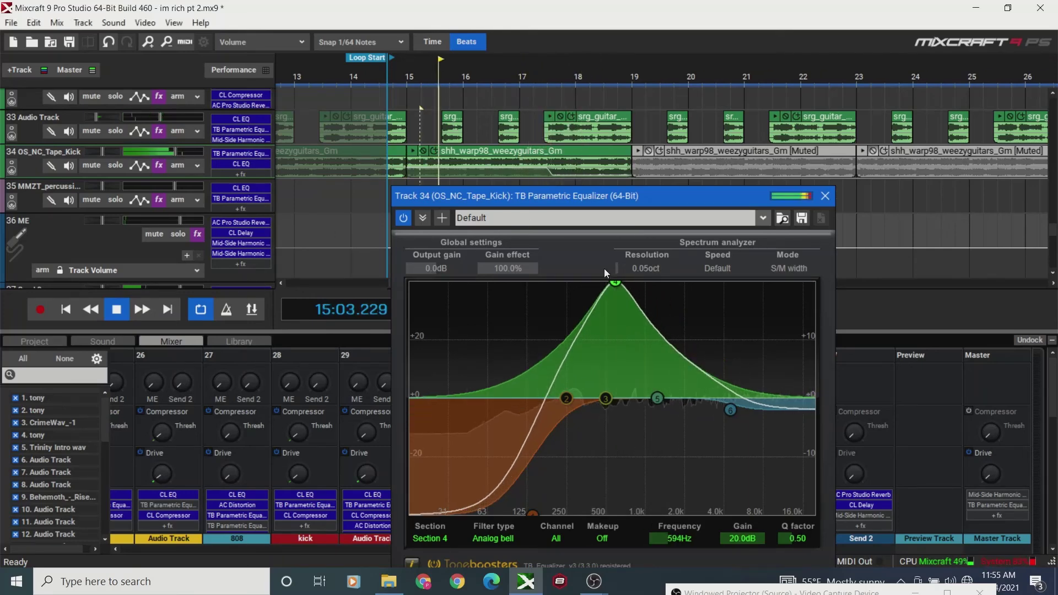
left_click_drag(615, 282, 615, 411)
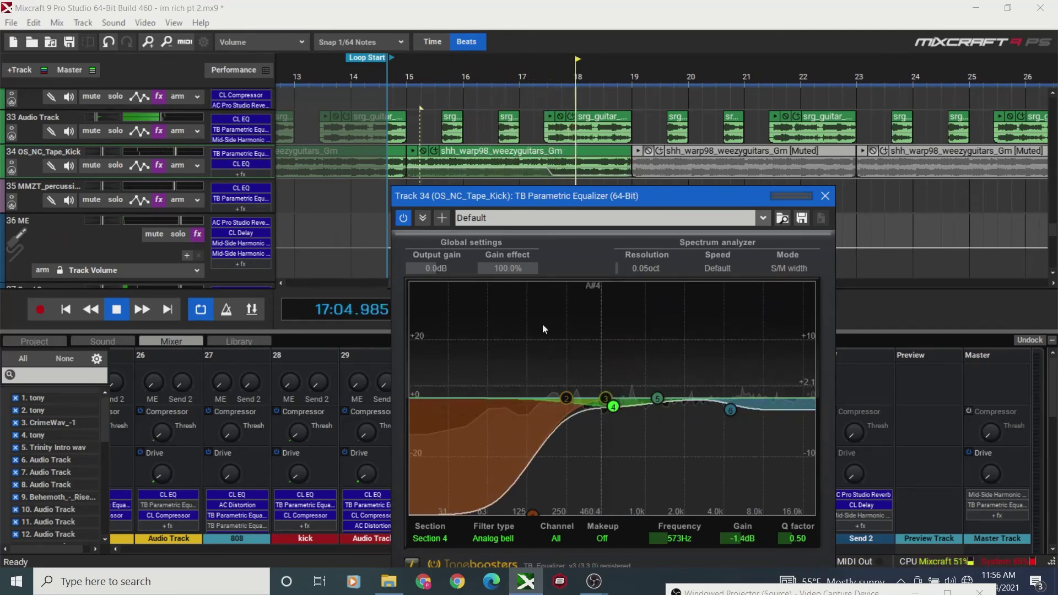
- Replay from just after measure 15, toggle track 34's equalizer to compare, leave it enabled, move its window aside and stop playback
left_click(414, 117)
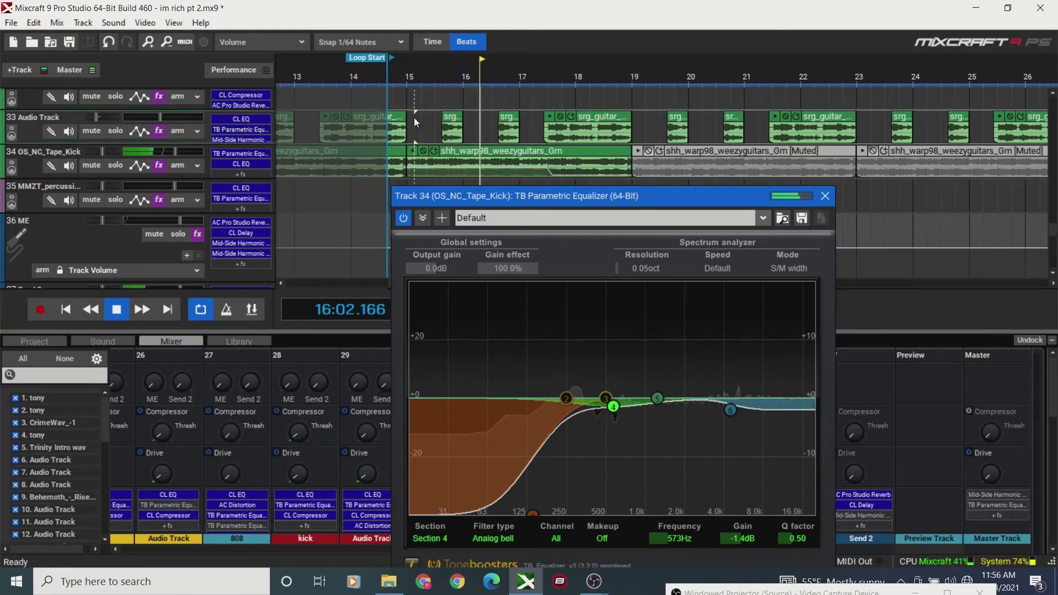
left_click(403, 219)
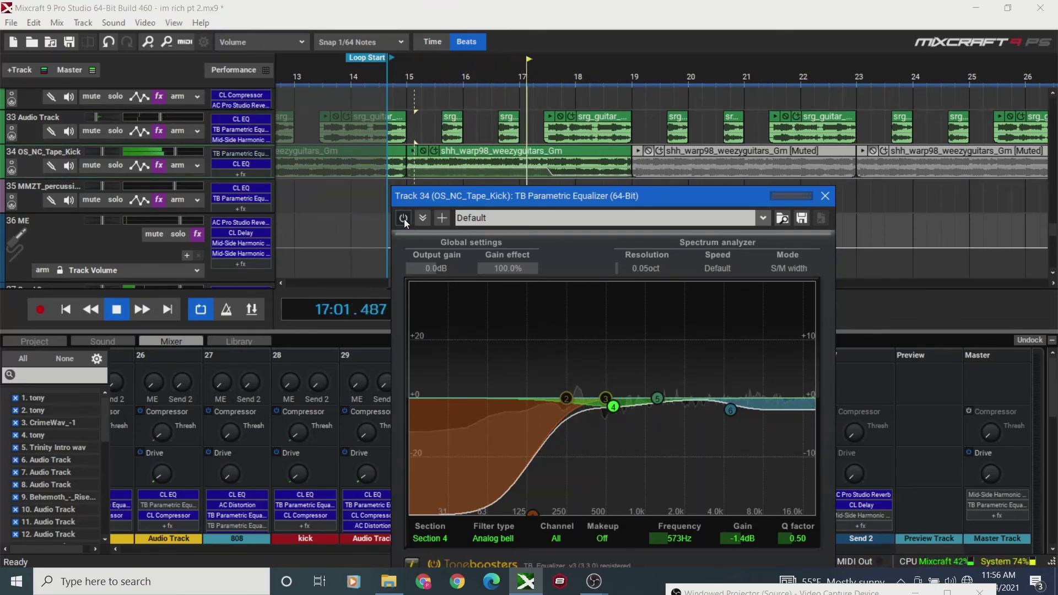
left_click(423, 113)
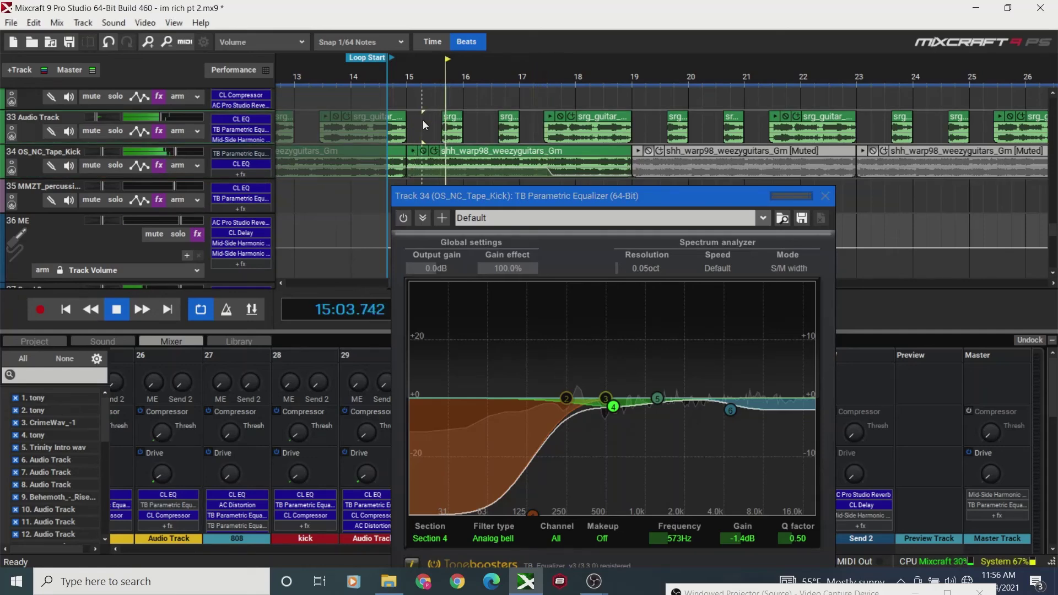
left_click(403, 217)
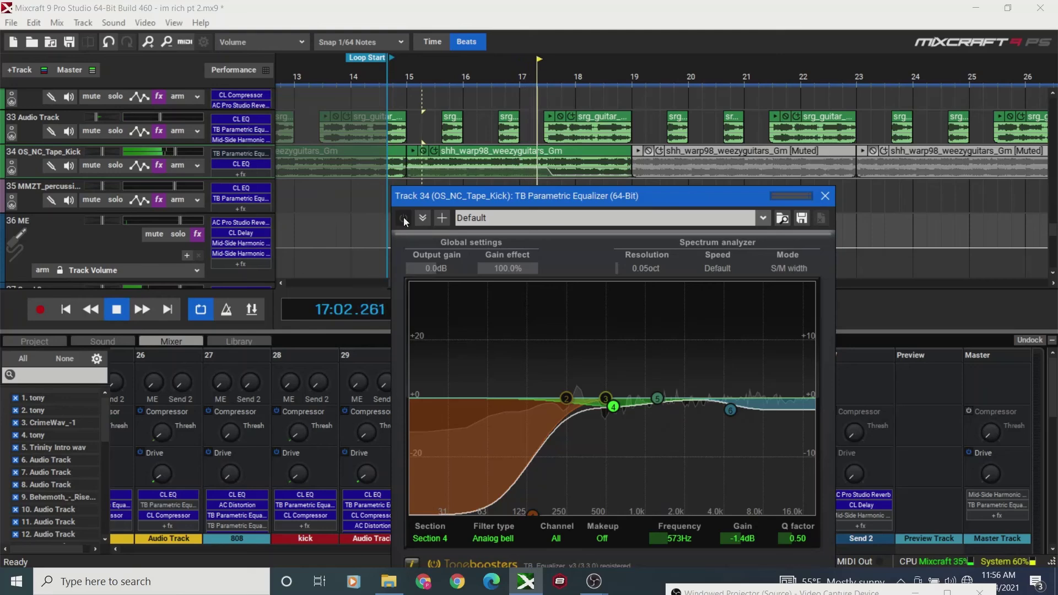
left_click(403, 217)
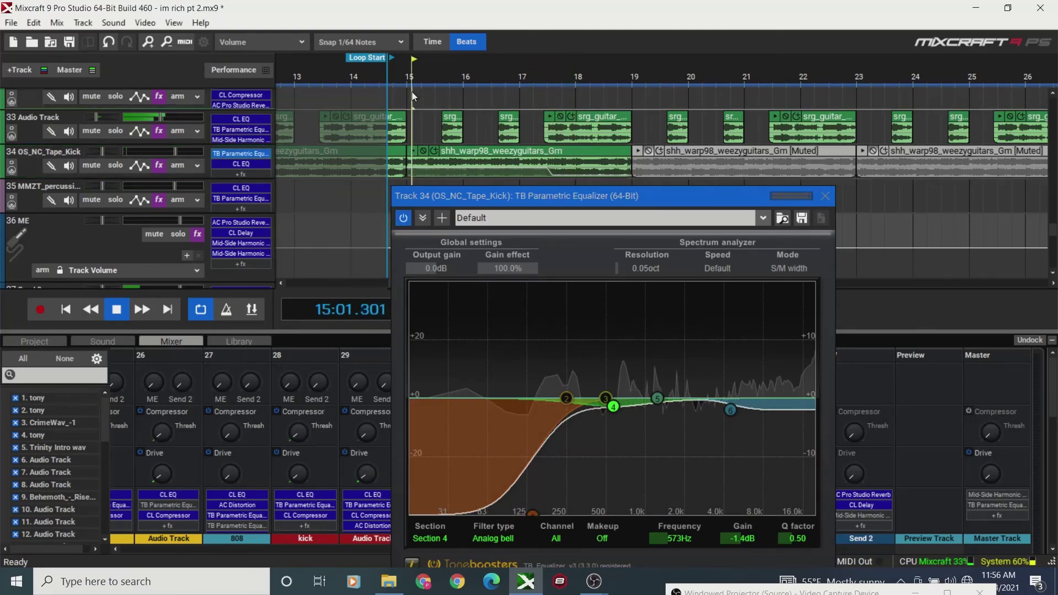
left_click_drag(481, 197, 474, 401)
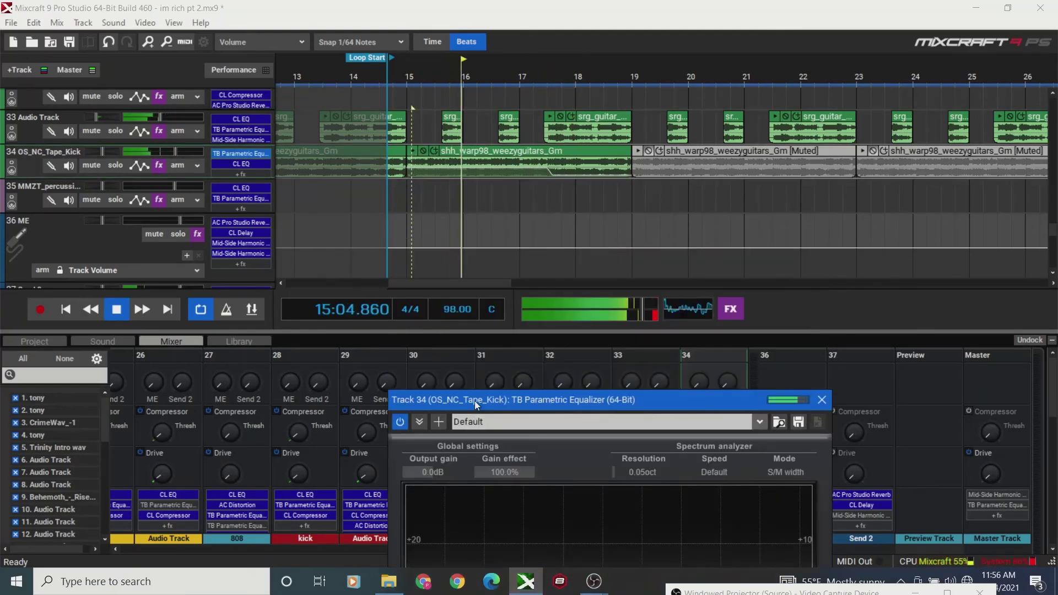
key("space")
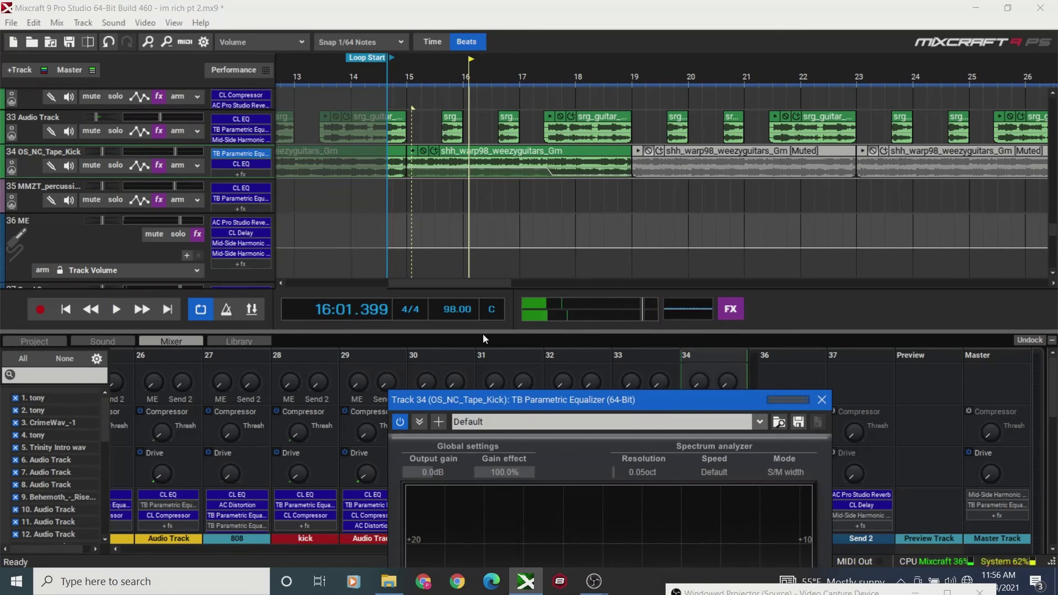
- Reposition track 34's equalizer window, place the playhead just before measure 15 and set the equalizer's output gain to 1.4 dB
left_click_drag(419, 409, 568, 210)
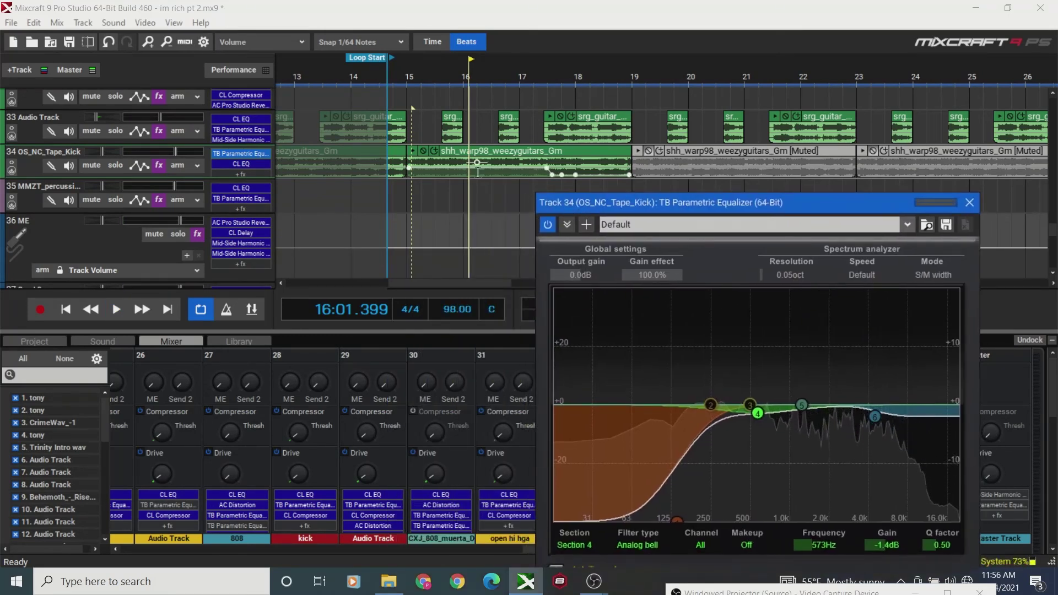
left_click(398, 88)
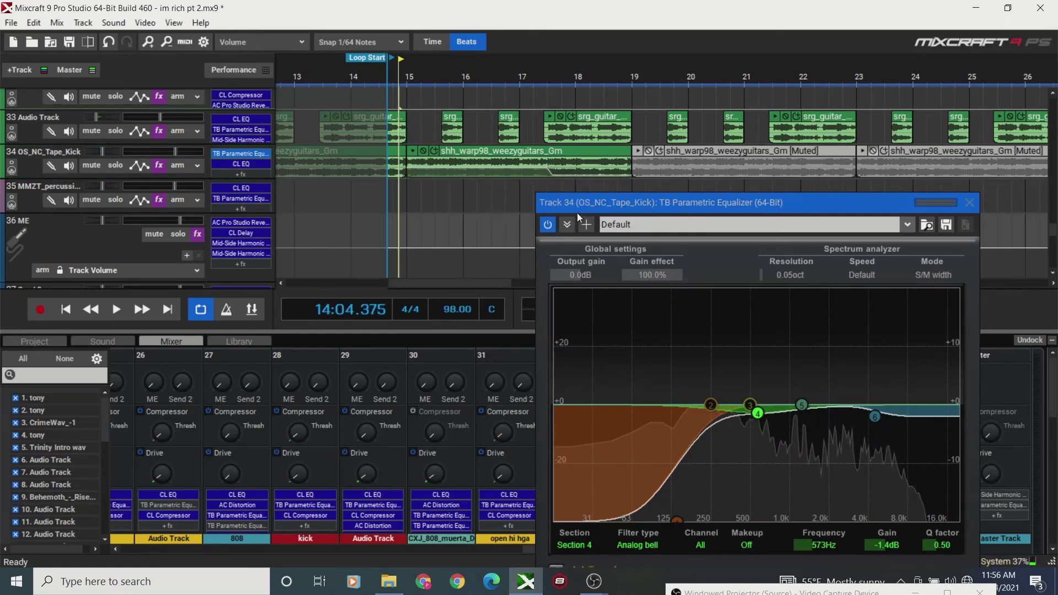
left_click_drag(576, 212, 574, 239)
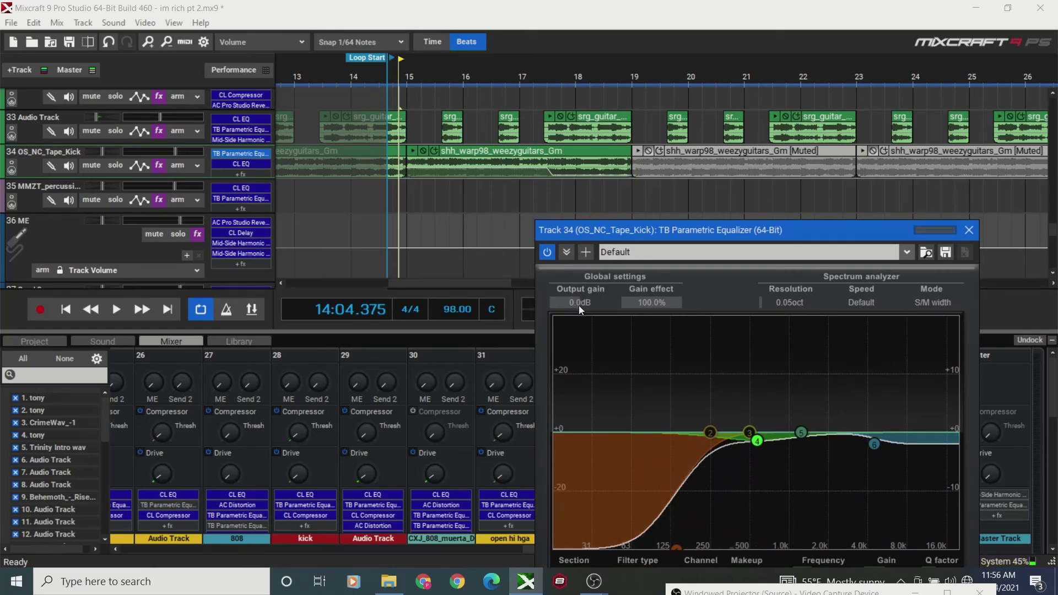
left_click_drag(579, 305, 590, 309)
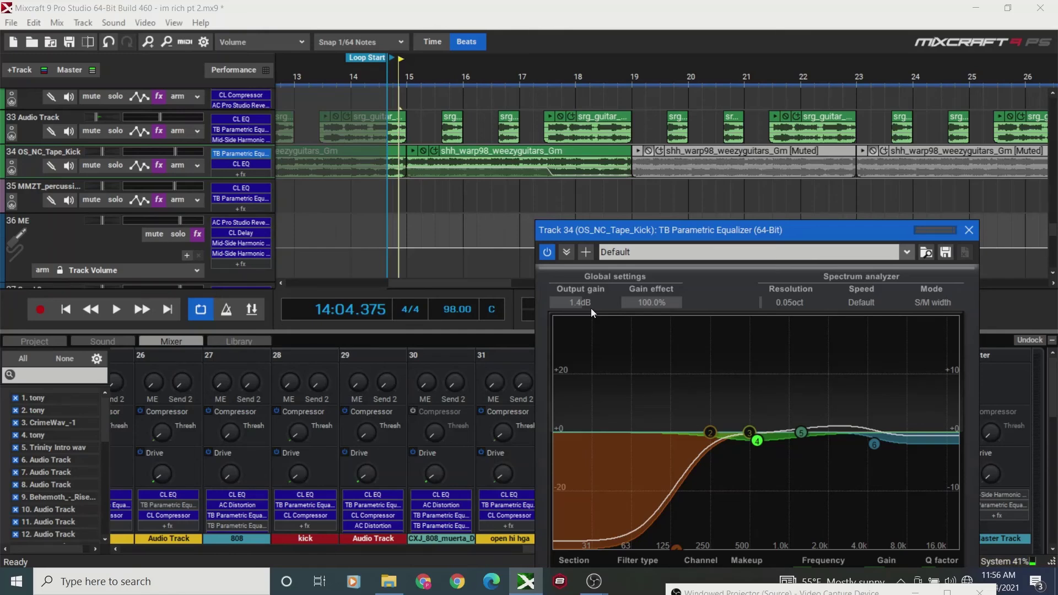
left_click_drag(590, 309, 584, 308)
- Play the mix around measure 15, compare track 34's equalizer bypassed and active, leave it enabled and close its window
key("space")
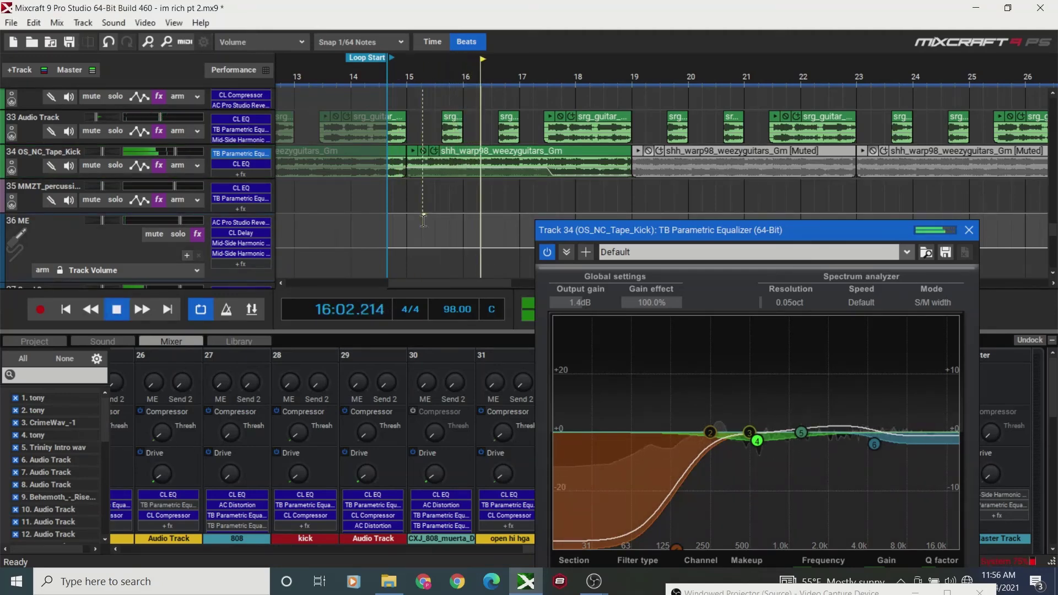
left_click(546, 252)
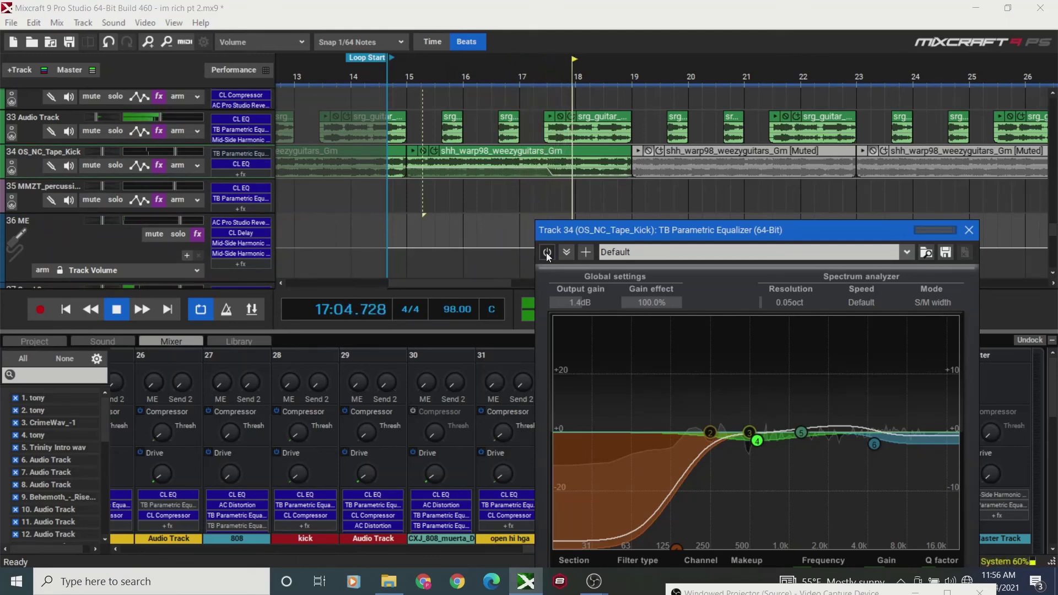
left_click(392, 201)
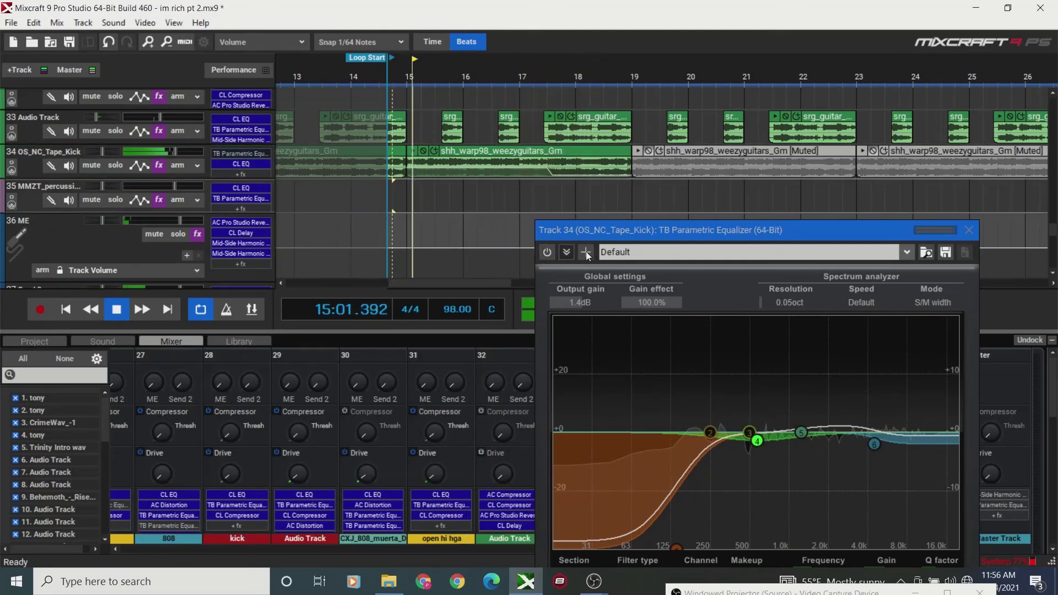
left_click(546, 252)
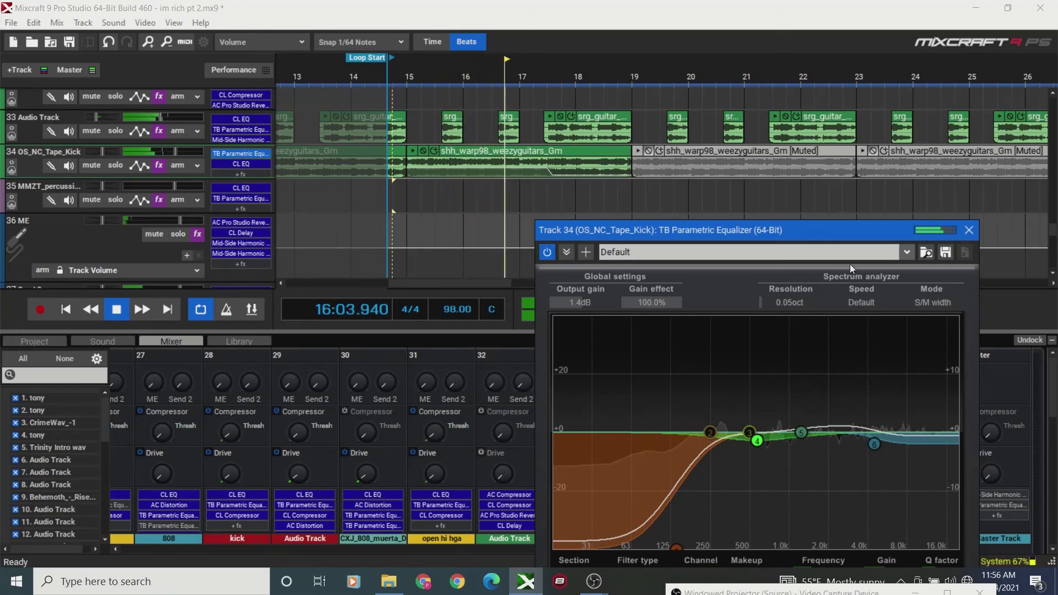
left_click(968, 230)
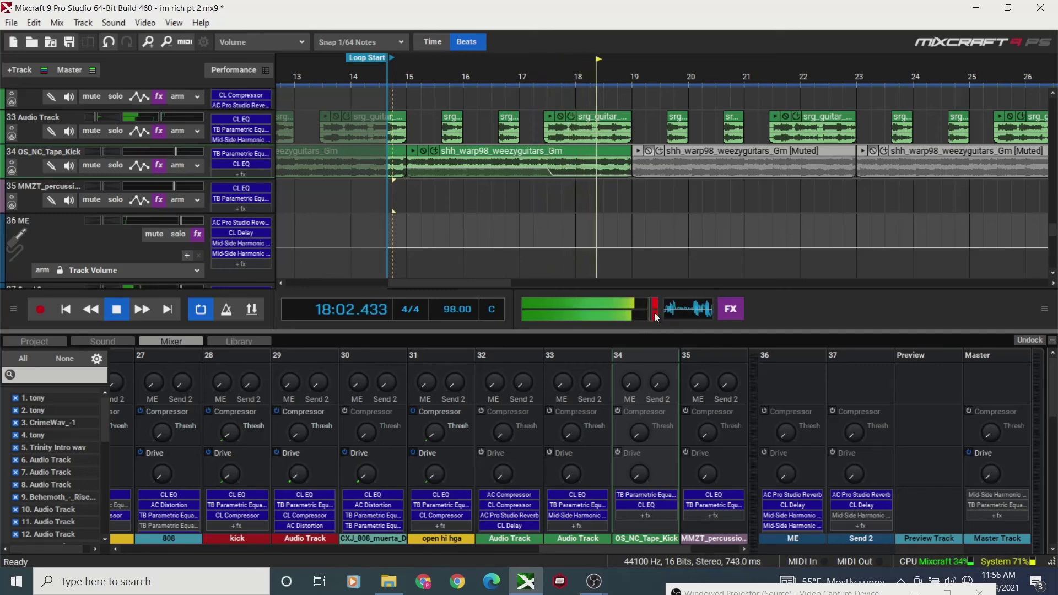
- Replay the mix from measure 15, set the master volume to +0.0 dB during playback and stop
left_click(406, 214)
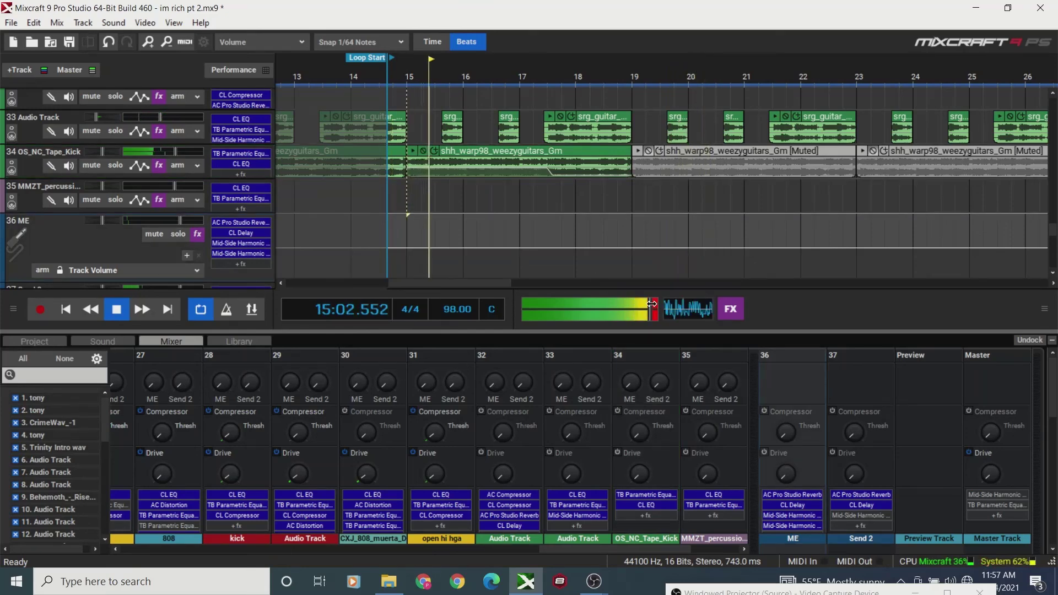
left_click_drag(652, 304, 621, 314)
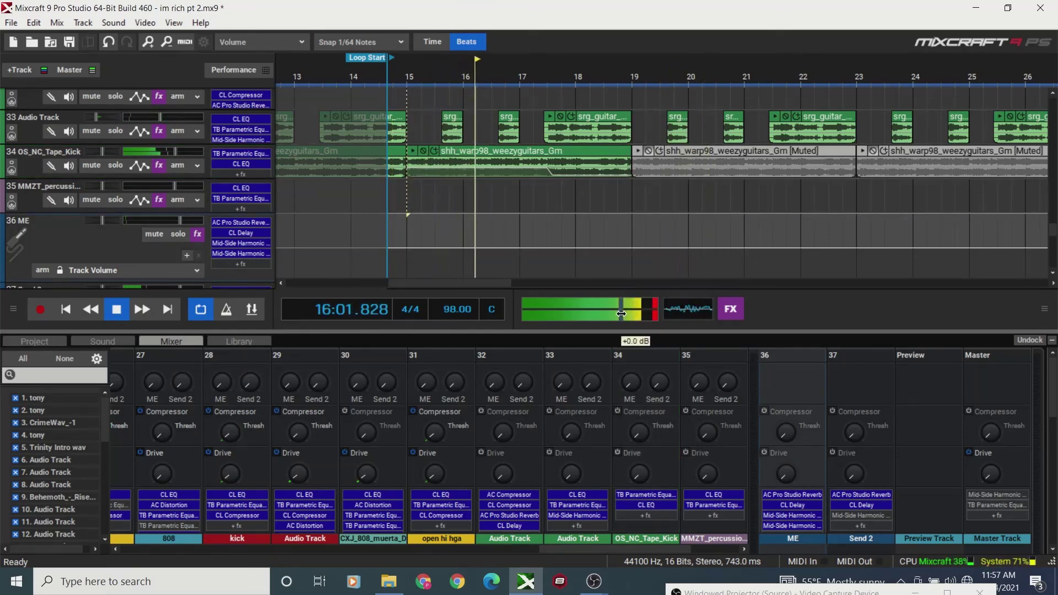
key("space")
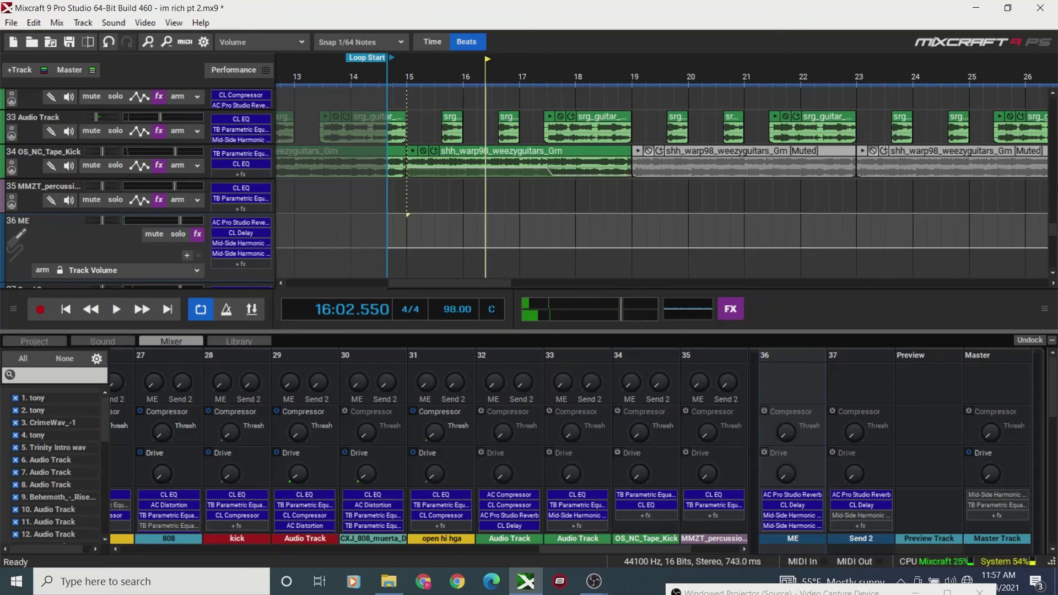
- Show audio tracks 38 and 39 and play the mix from the middle of measure 15 to hear them against the beat
scroll(1053, 237, "up", 1)
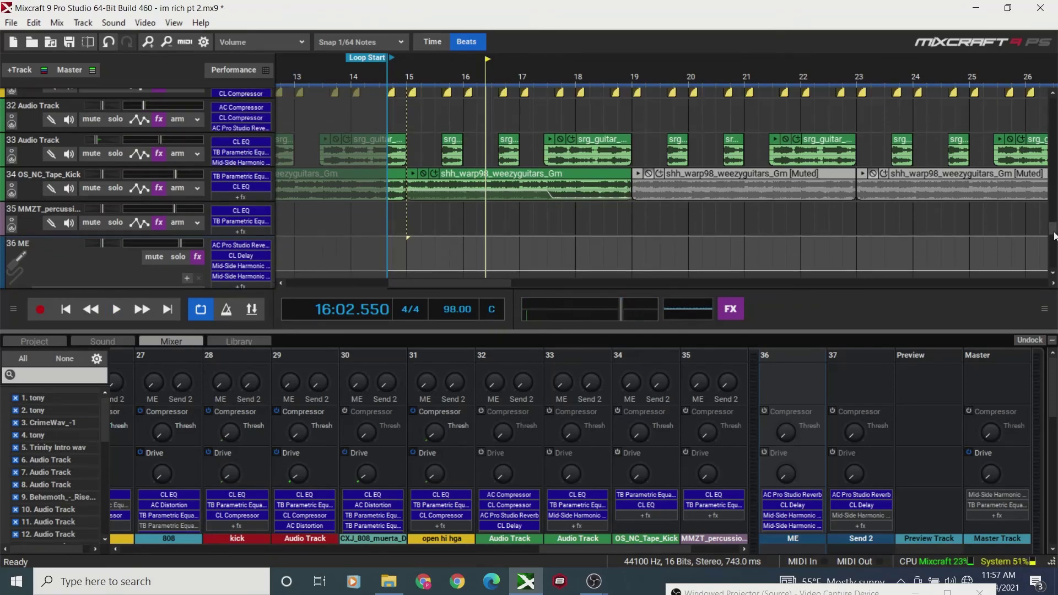
mouse_move(1054, 237)
left_mouse_down()
mouse_move(1048, 136)
mouse_move(1055, 256)
left_mouse_up()
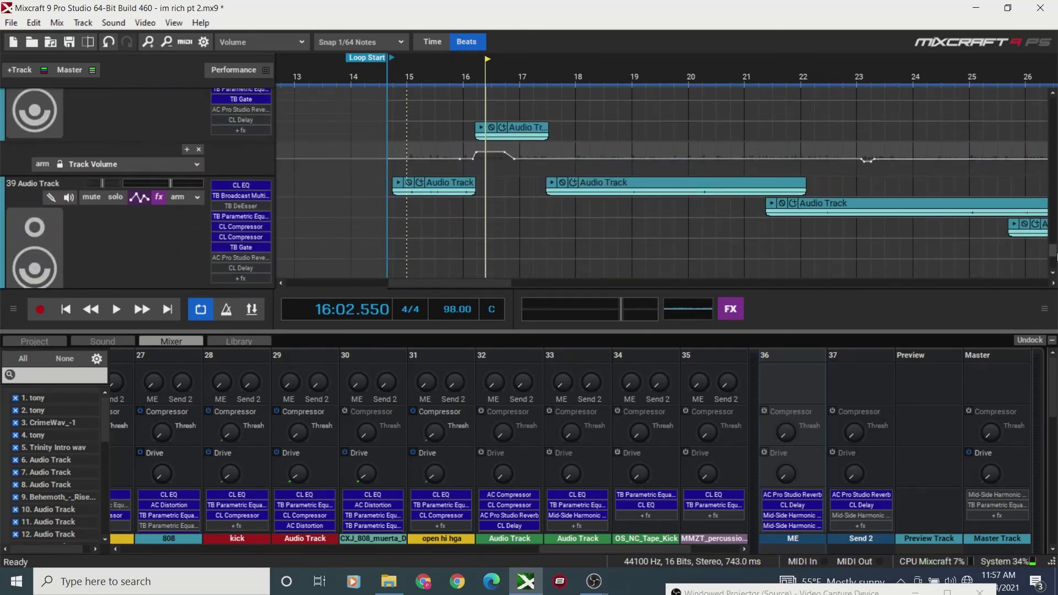
left_click(431, 218)
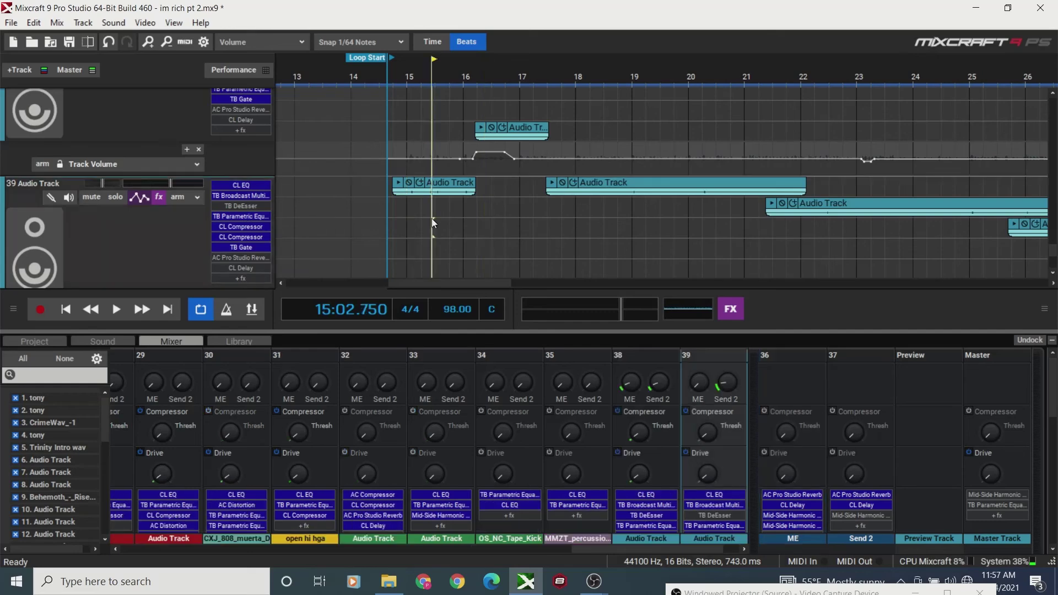
key("space")
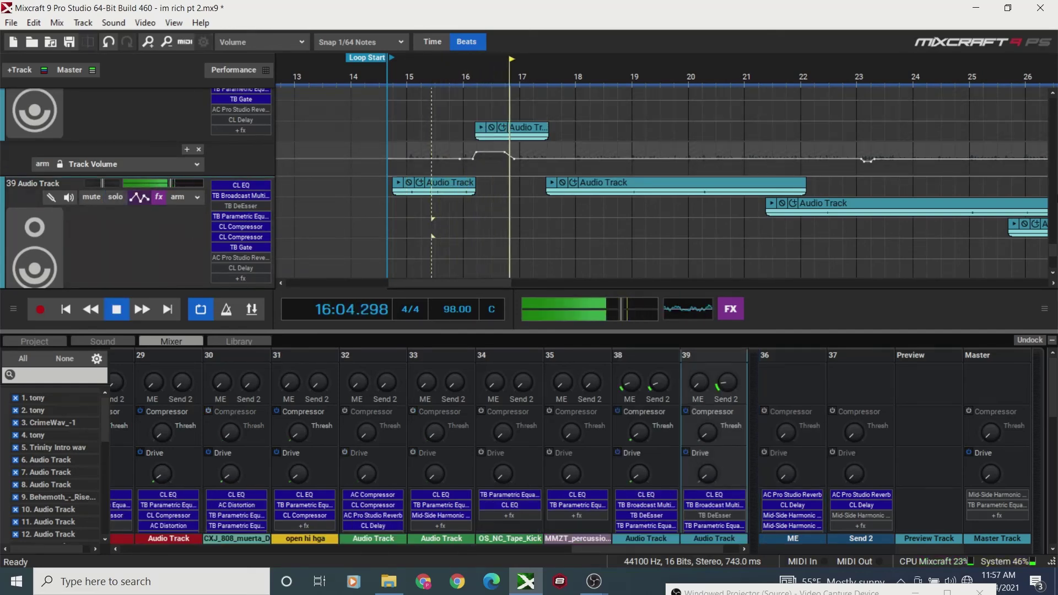
left_click_drag(1052, 254, 1052, 249)
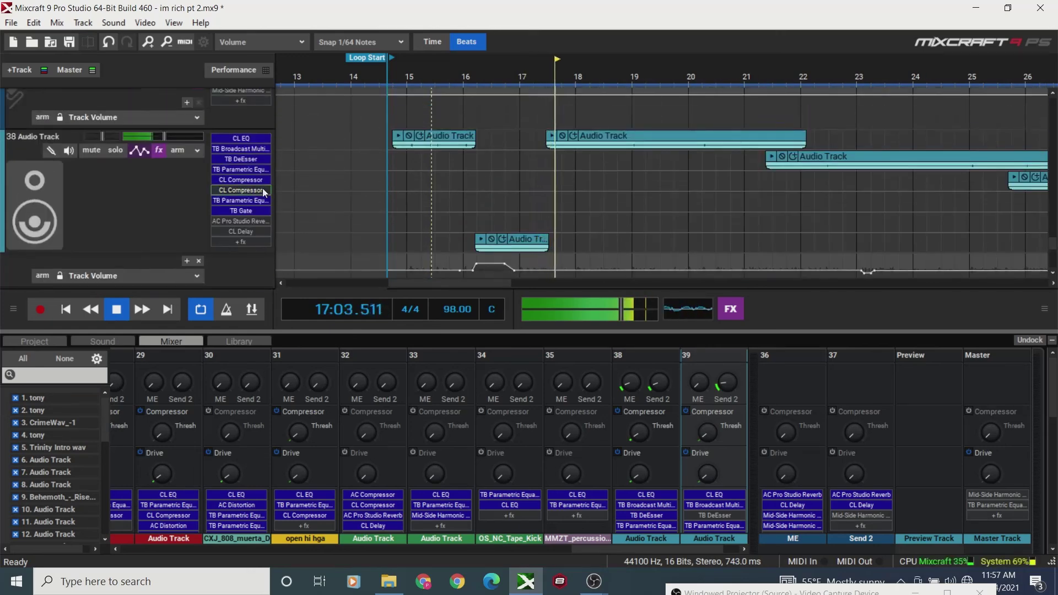
- Solo track 38 briefly during playback, unsolo it, raise its volume to about -5.7 dB and stop
left_click(115, 150)
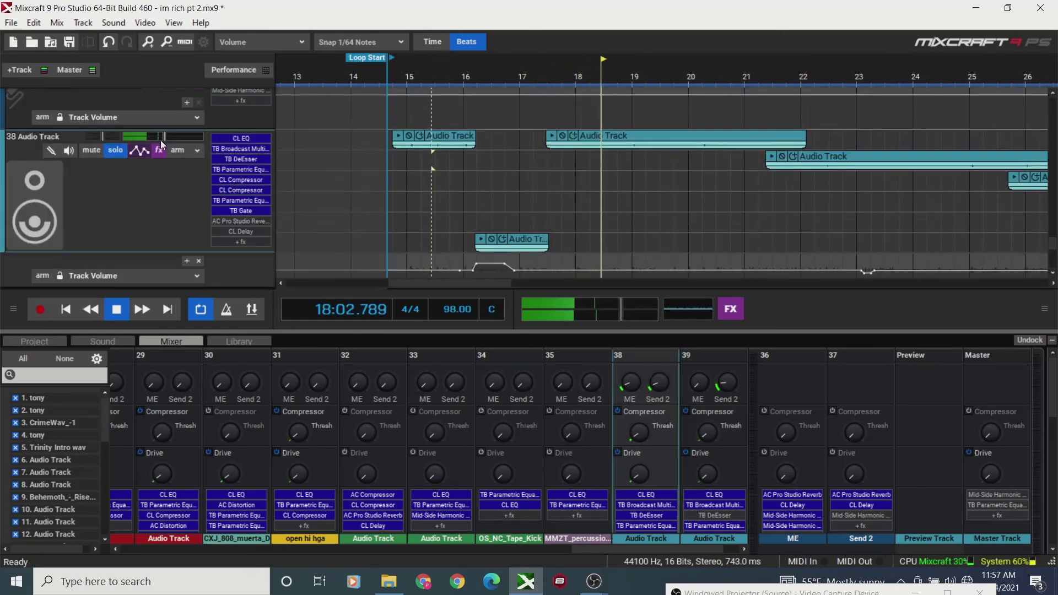
left_click(115, 150)
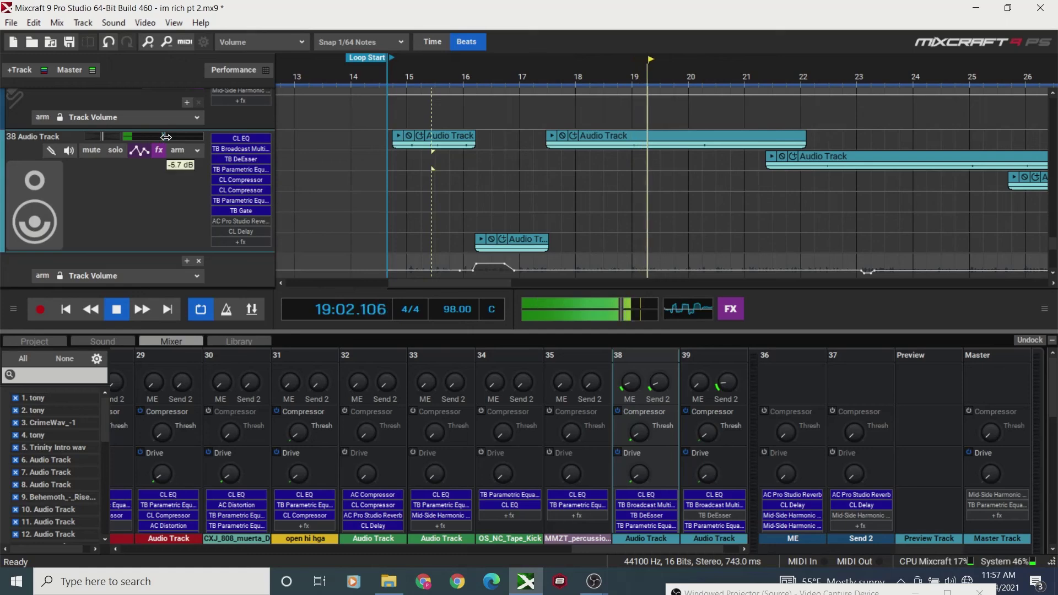
mouse_move(166, 136)
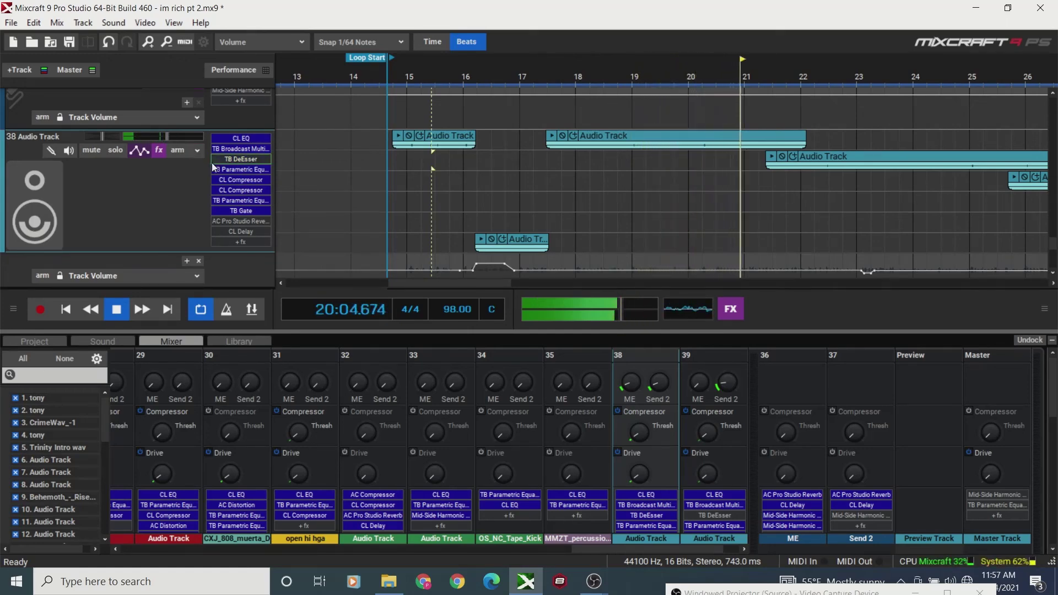
key("space")
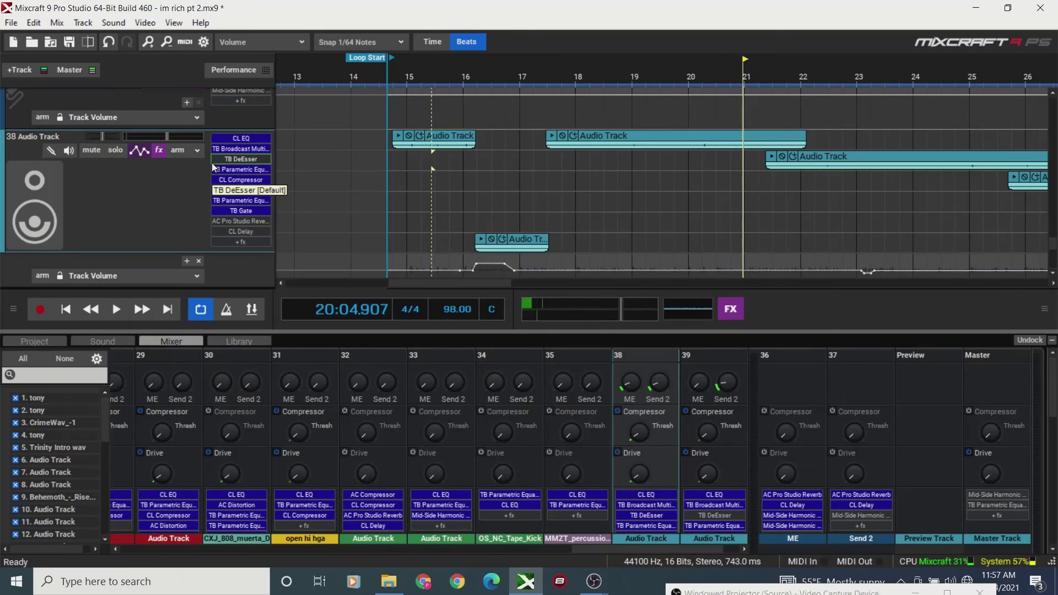
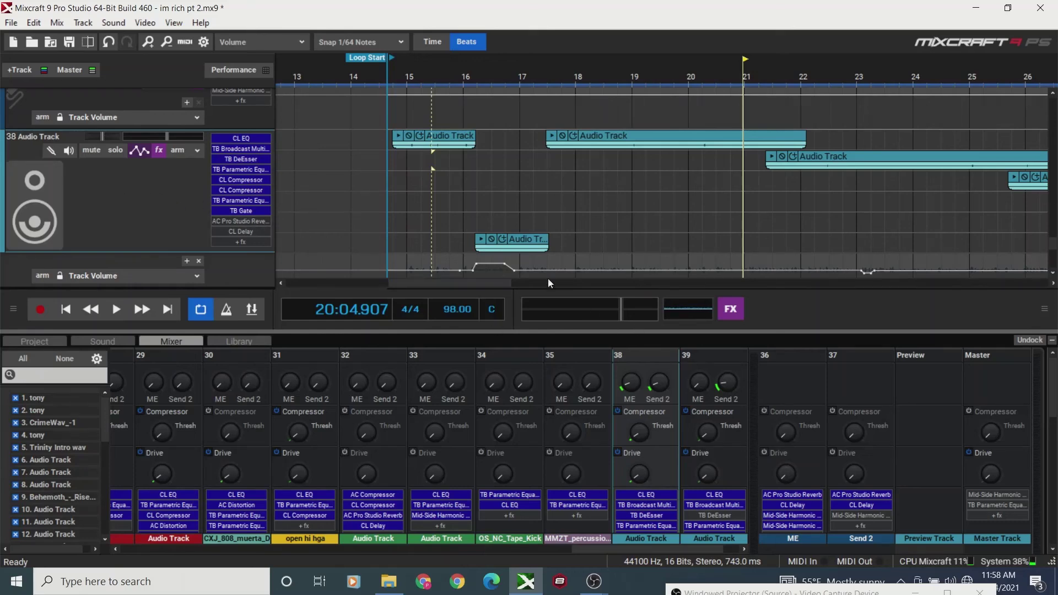
- Play the mix from measure 15 and enable the TB Parametric Equalizer in the master track's effects
left_click(421, 192)
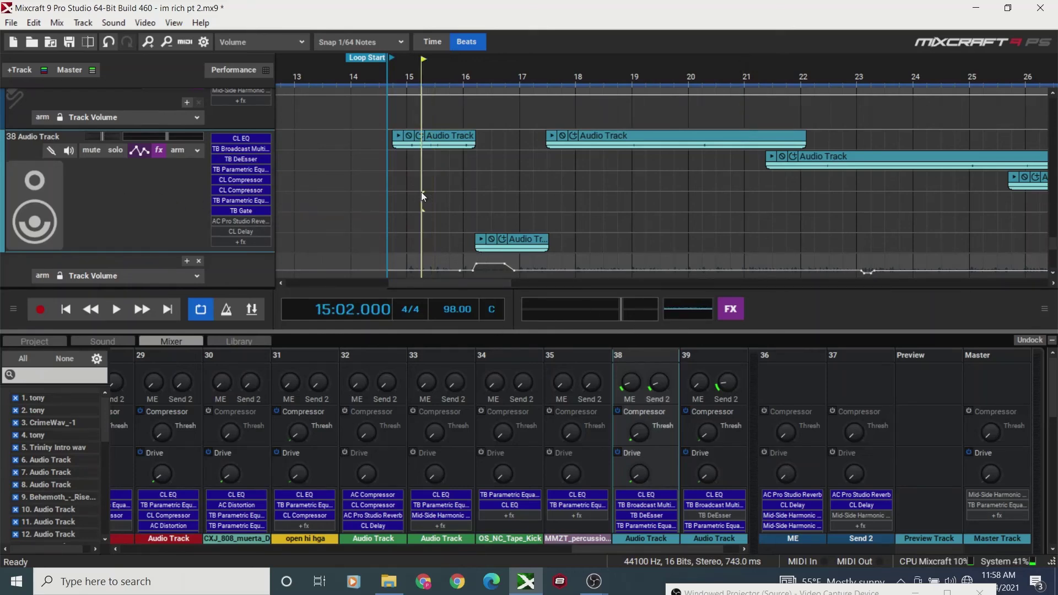
key("space")
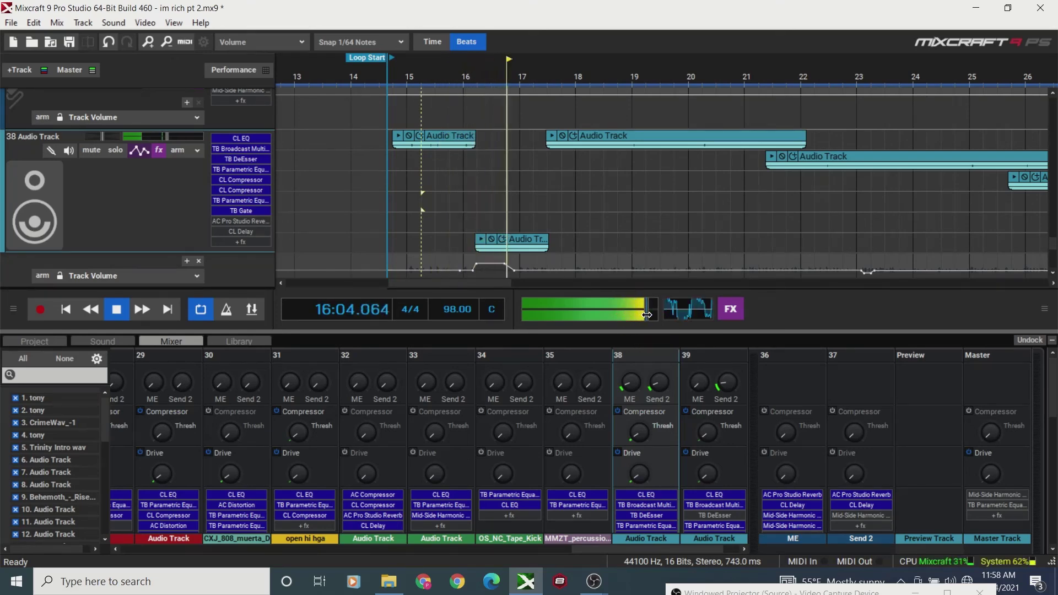
left_click(730, 308)
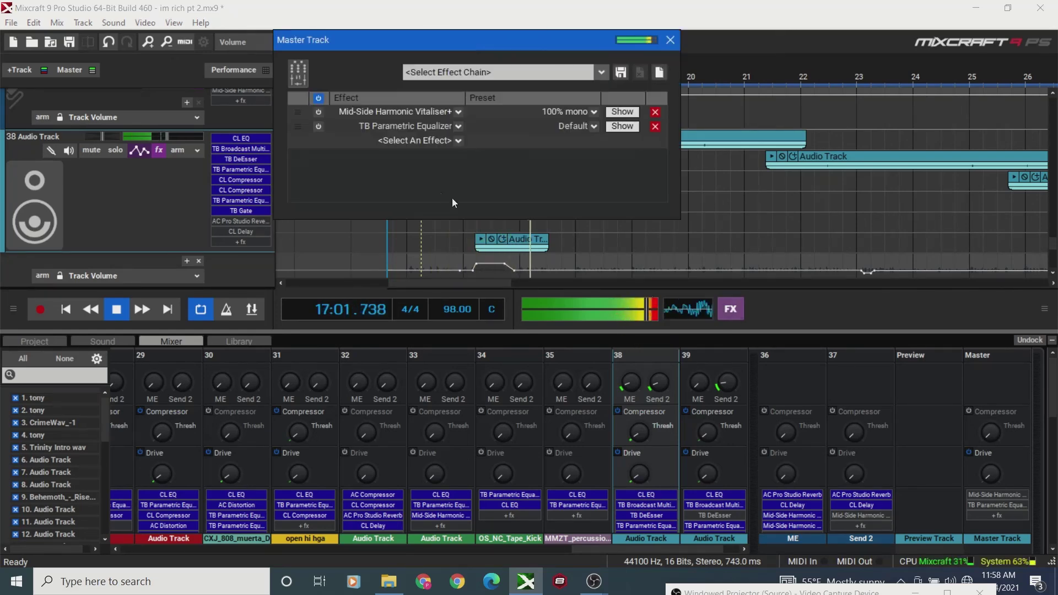
left_click(319, 113)
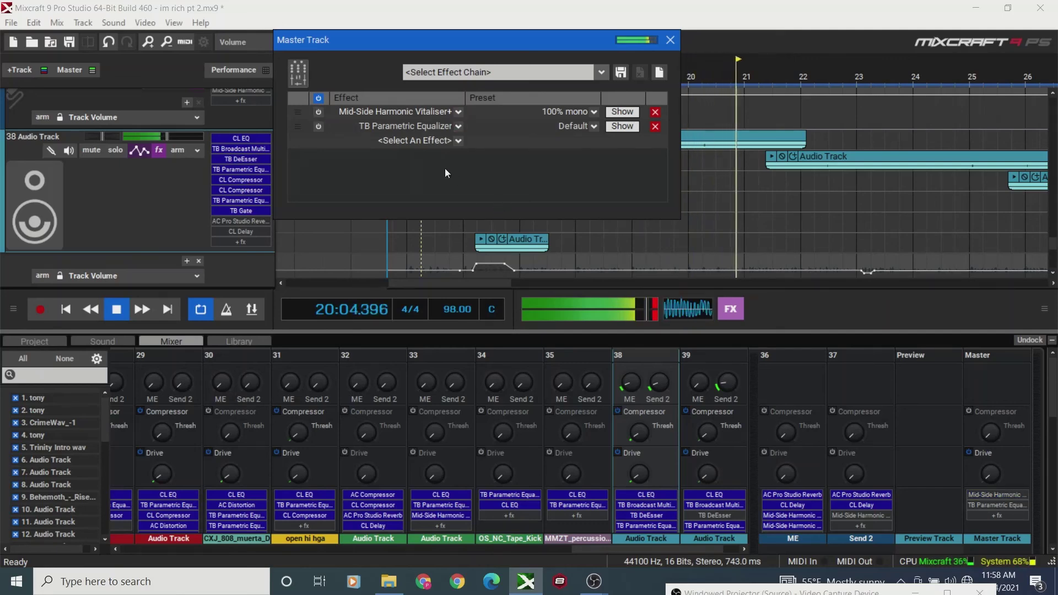
left_click(318, 127)
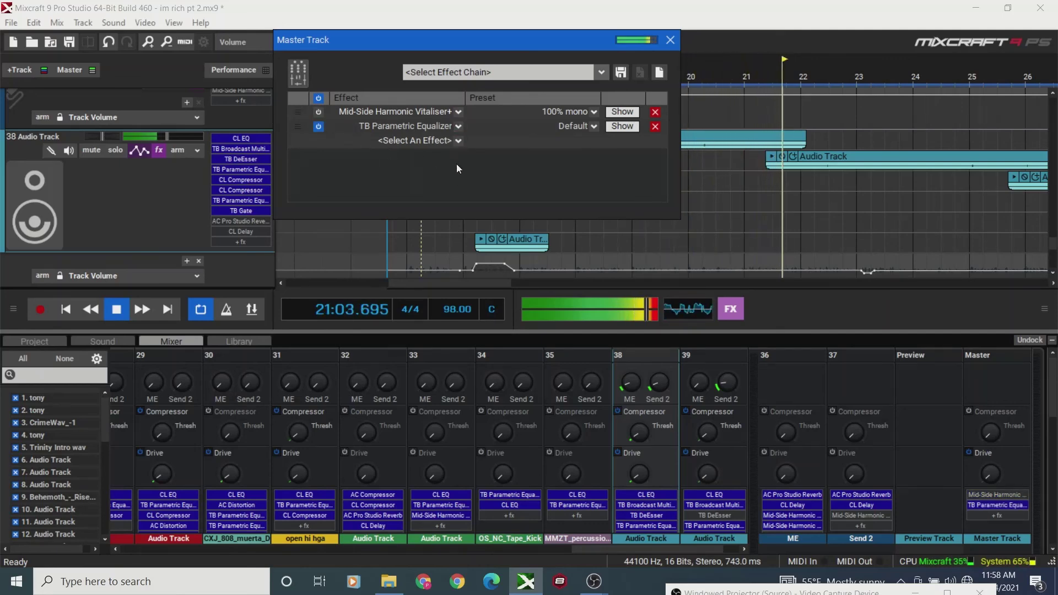
- Replay the mix from measure 17, compare the master's TB Parametric Equalizer bypassed and active, and leave it enabled
left_click_drag(510, 45, 547, 147)
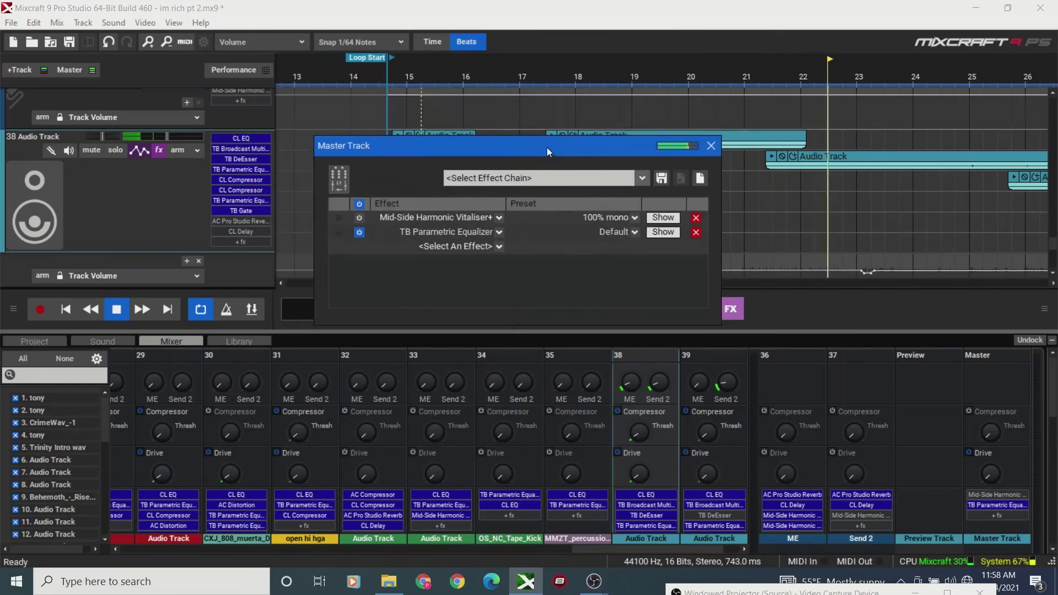
left_click(527, 95)
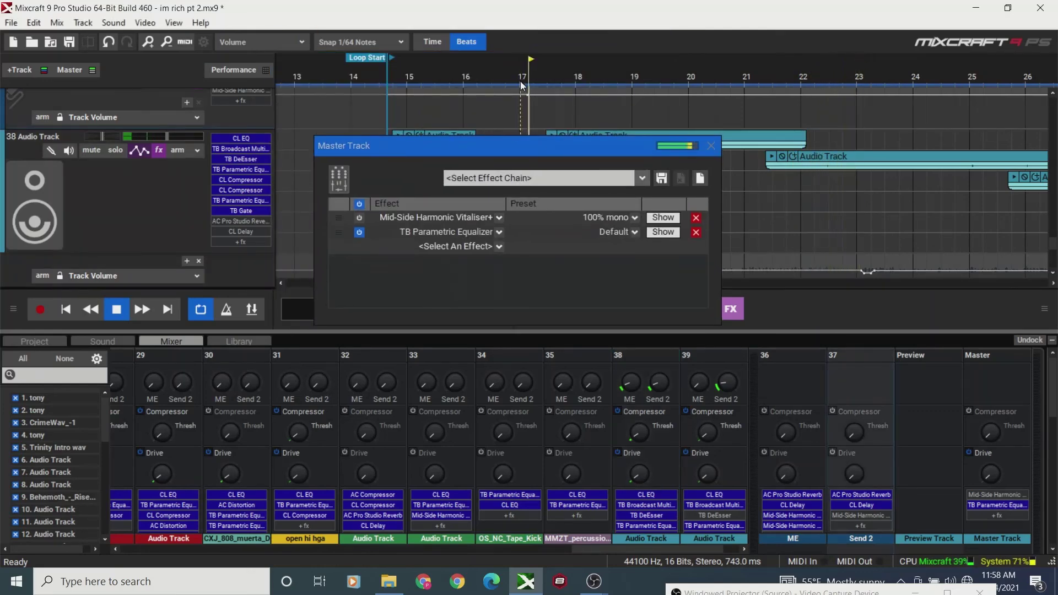
left_click_drag(446, 151, 441, 82)
left_click(359, 165)
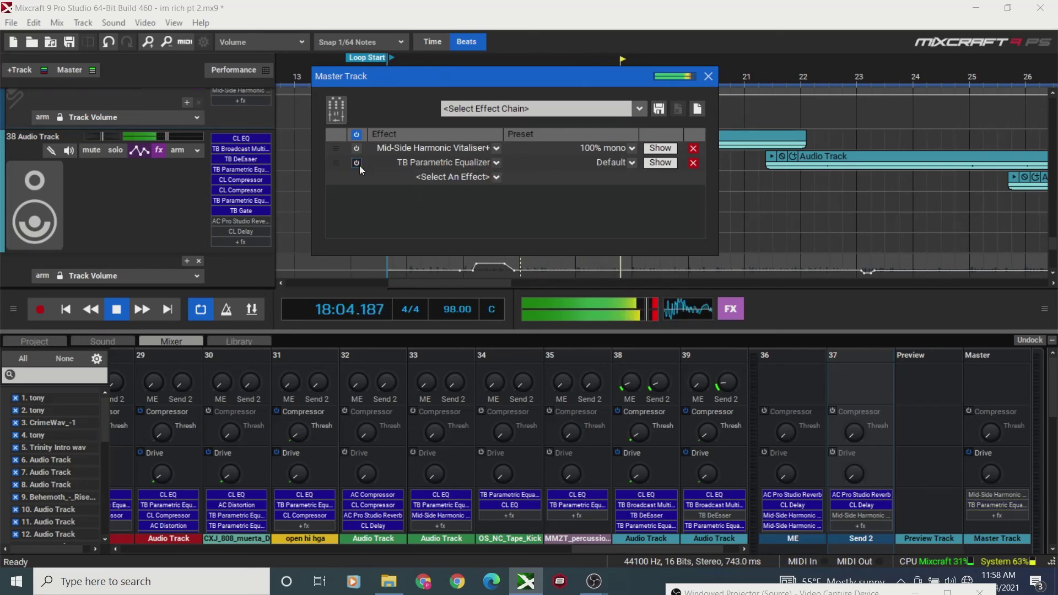
left_click(357, 164)
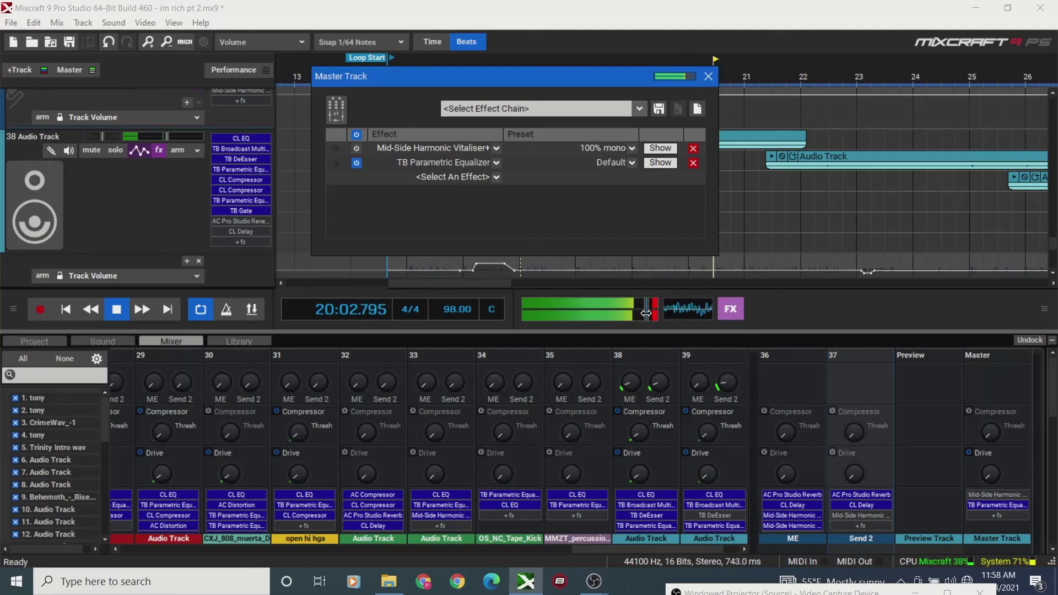
- Set the master volume to +0.0 dB, close the Master Track effects, replay from the middle of measure 18 and stop
left_click_drag(648, 314, 623, 317)
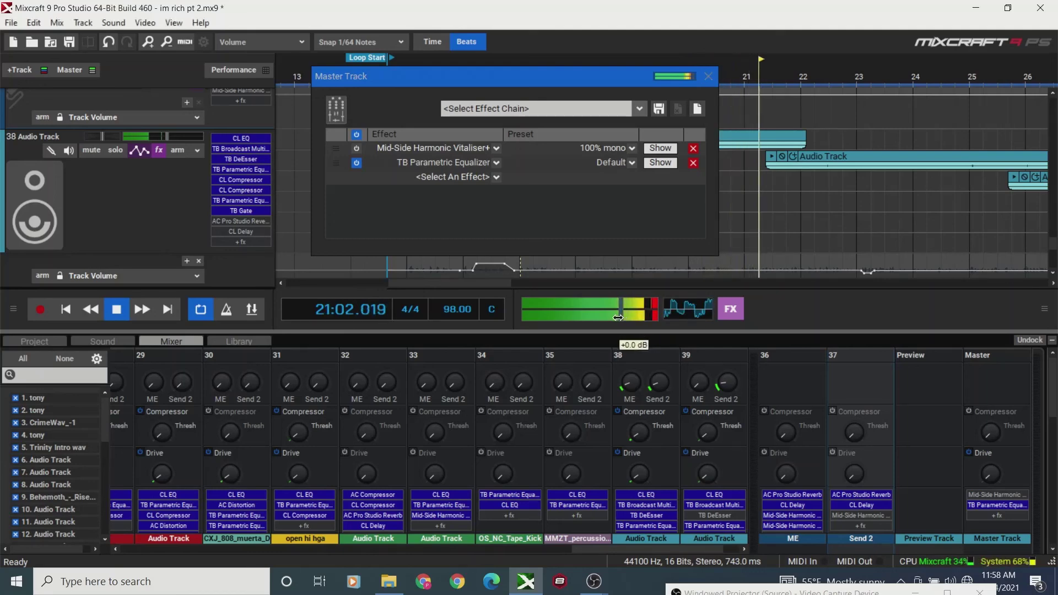
left_click(709, 77)
left_click(617, 221)
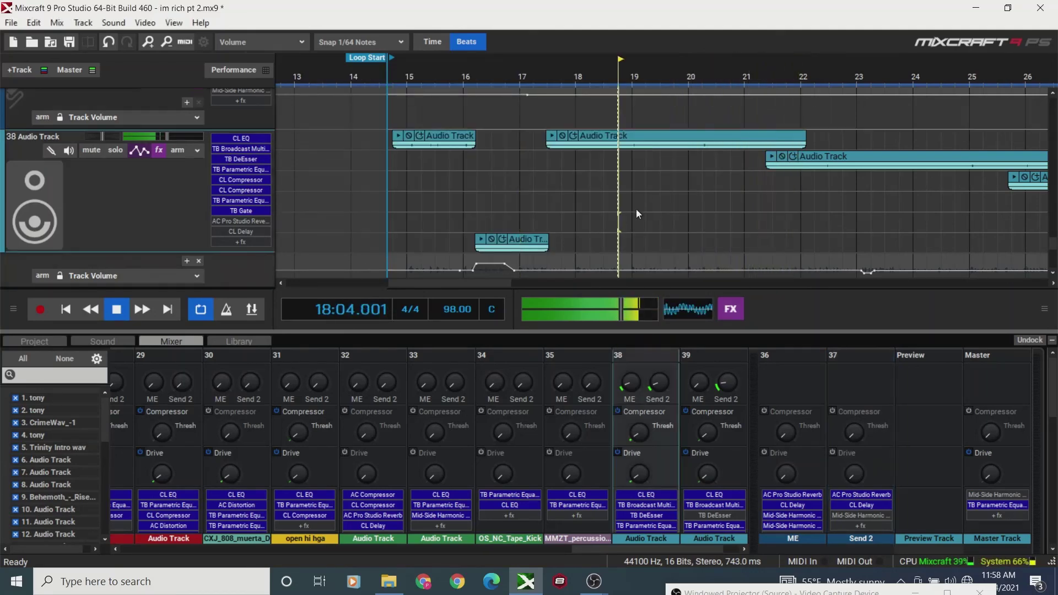
left_click(610, 245)
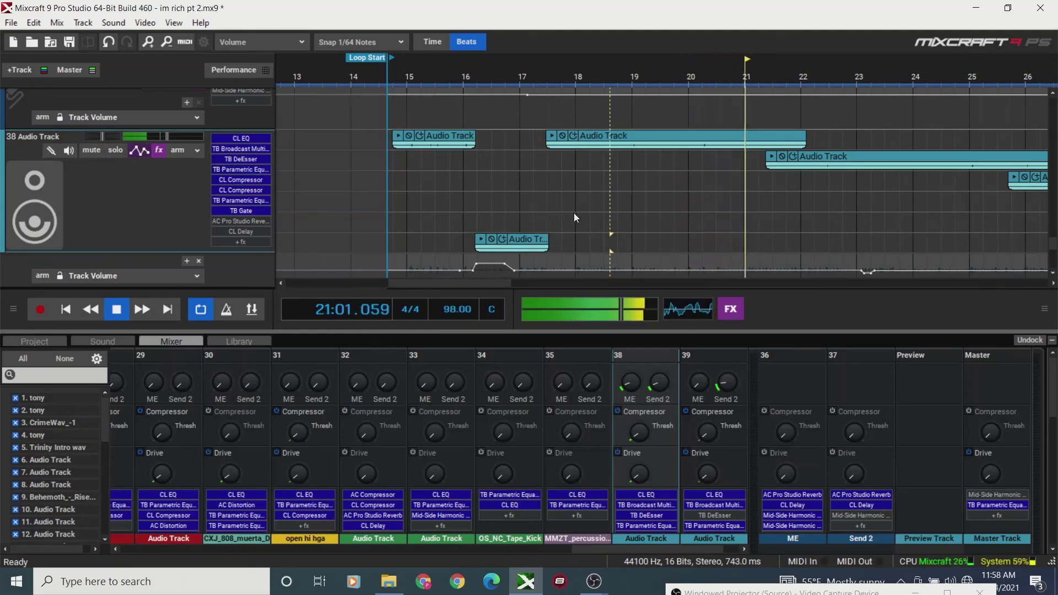
key("space")
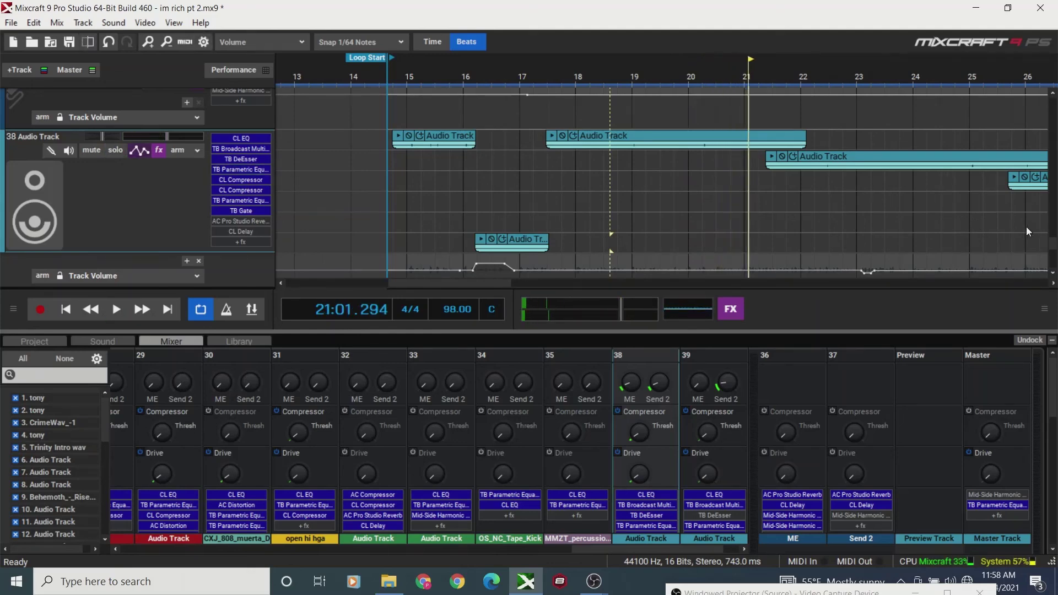
- Show audio track 40 and play the mix from early measure 16, replay from the middle of measure 18 and stop
left_click_drag(1054, 247, 1054, 264)
left_click(474, 229)
key("space")
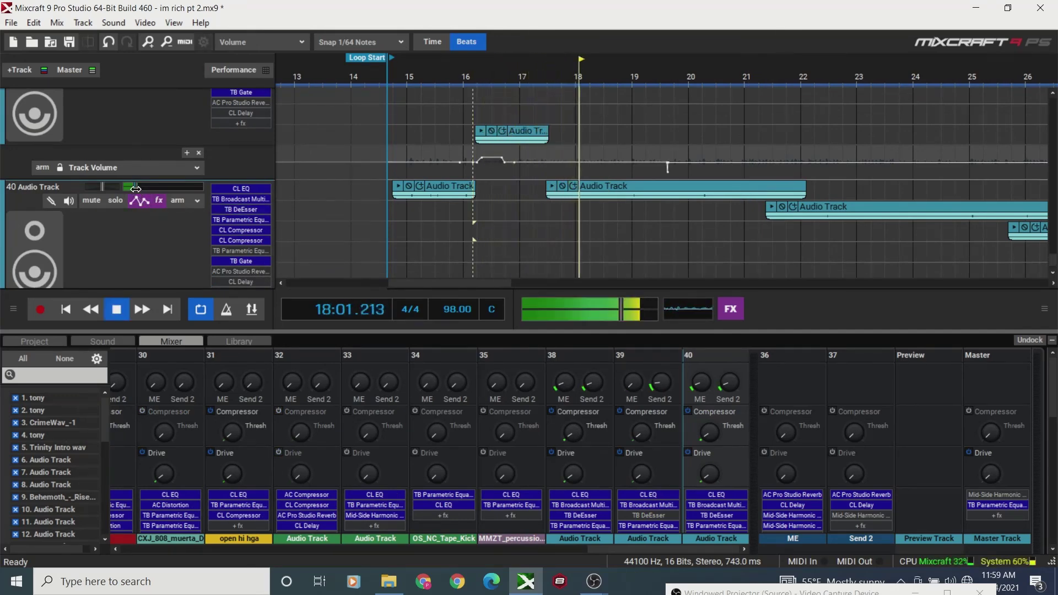
key("space")
key("space")
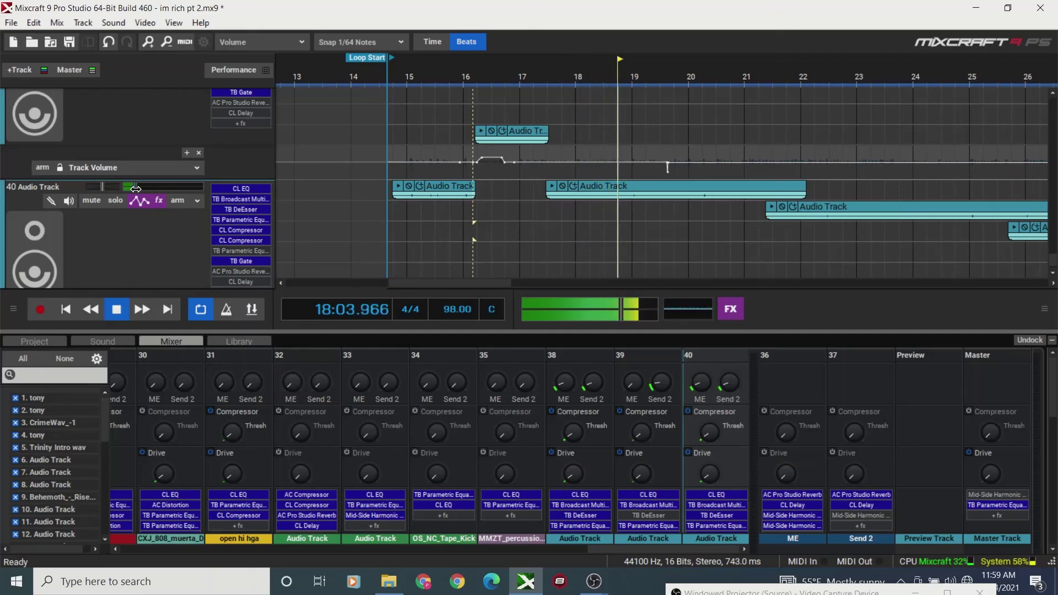
left_click(606, 210)
key("space")
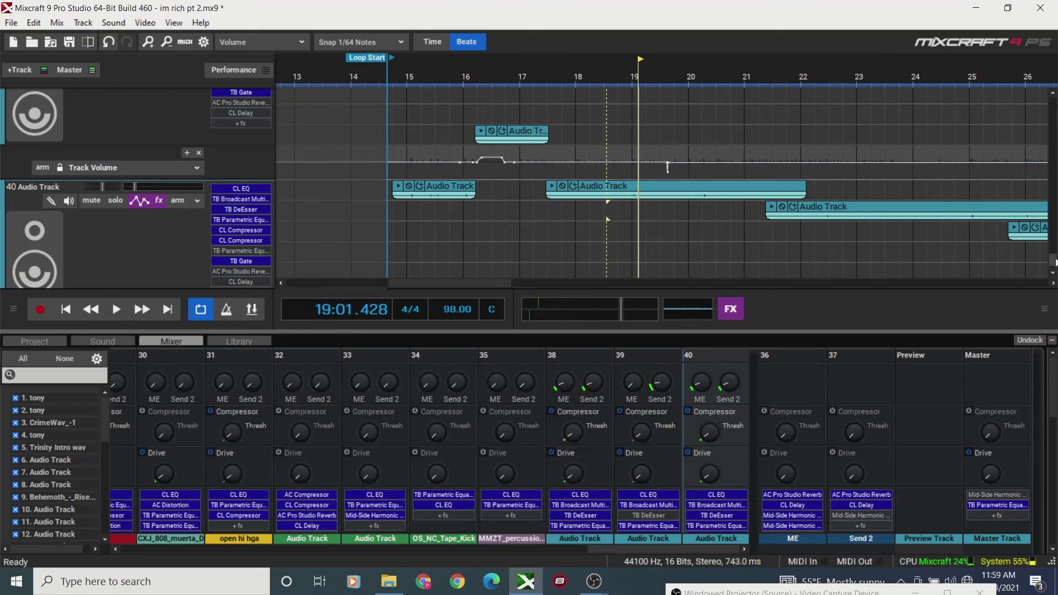
- Show track 39, play from measure 18, solo the track briefly, unsolo it and replay from just before measure 19
scroll(1055, 260, "up", 1)
scroll(1054, 260, "up", 1)
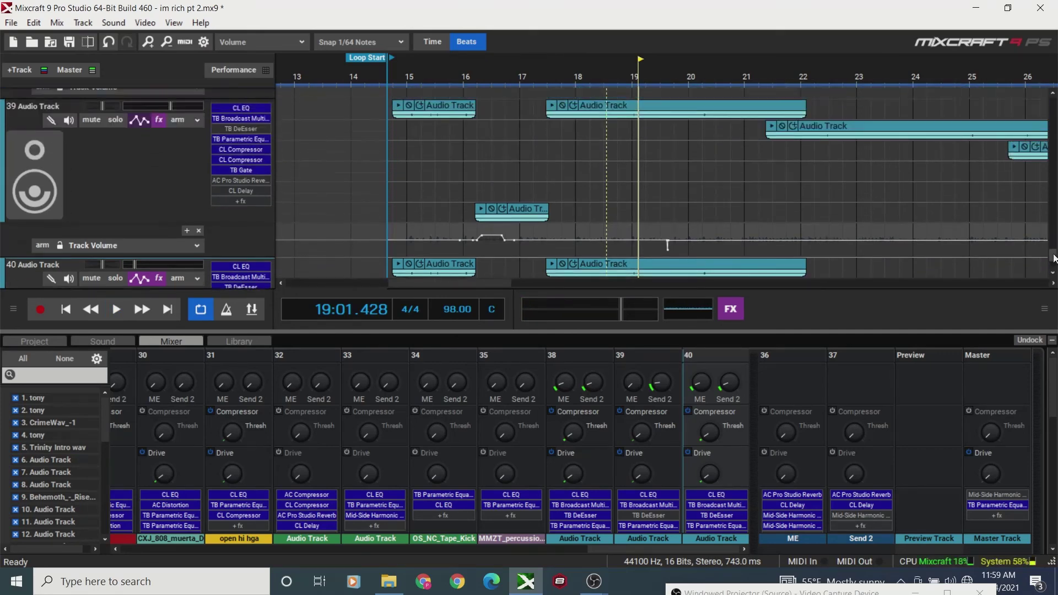
scroll(1054, 259, "down", 1)
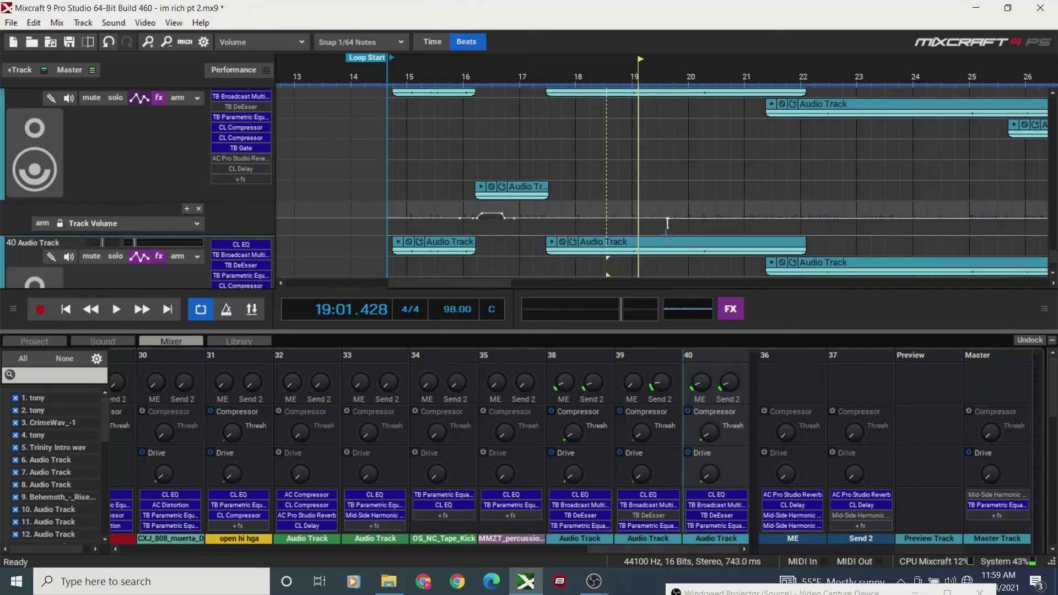
left_click(592, 193)
key("space")
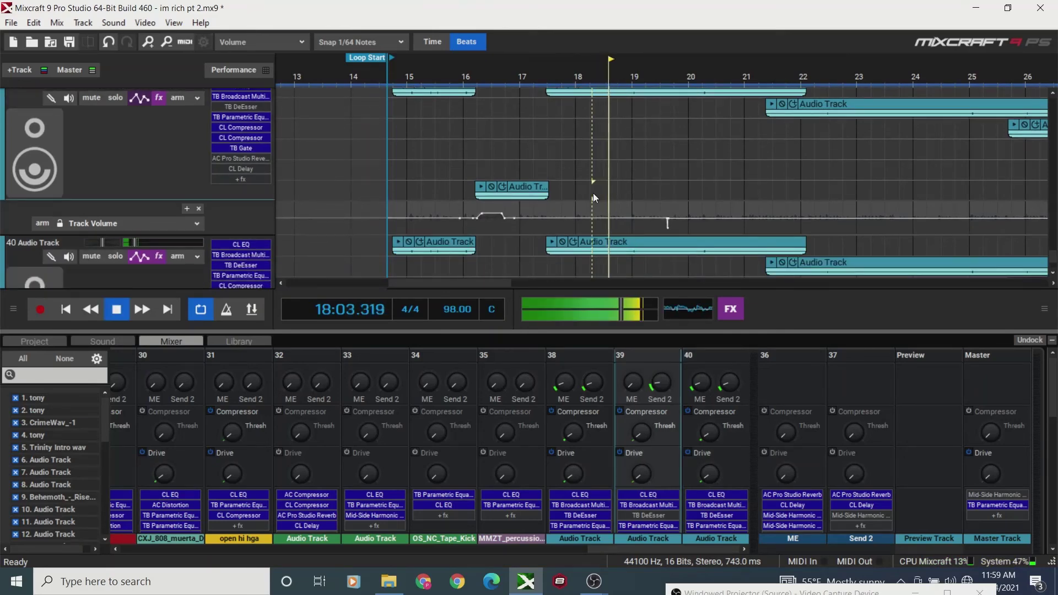
left_click(115, 97)
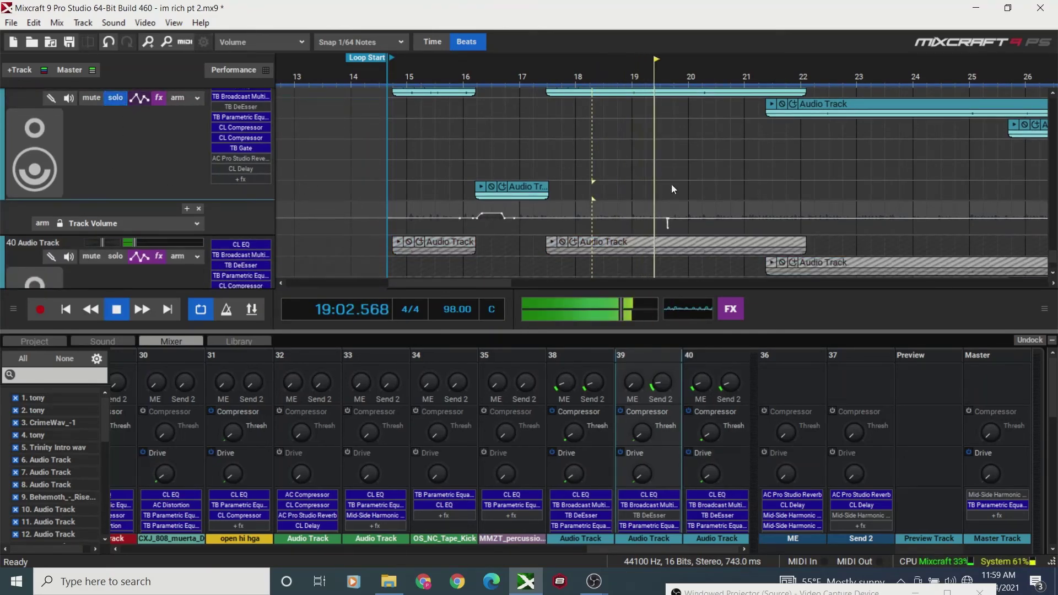
left_click(633, 194)
left_click(114, 97)
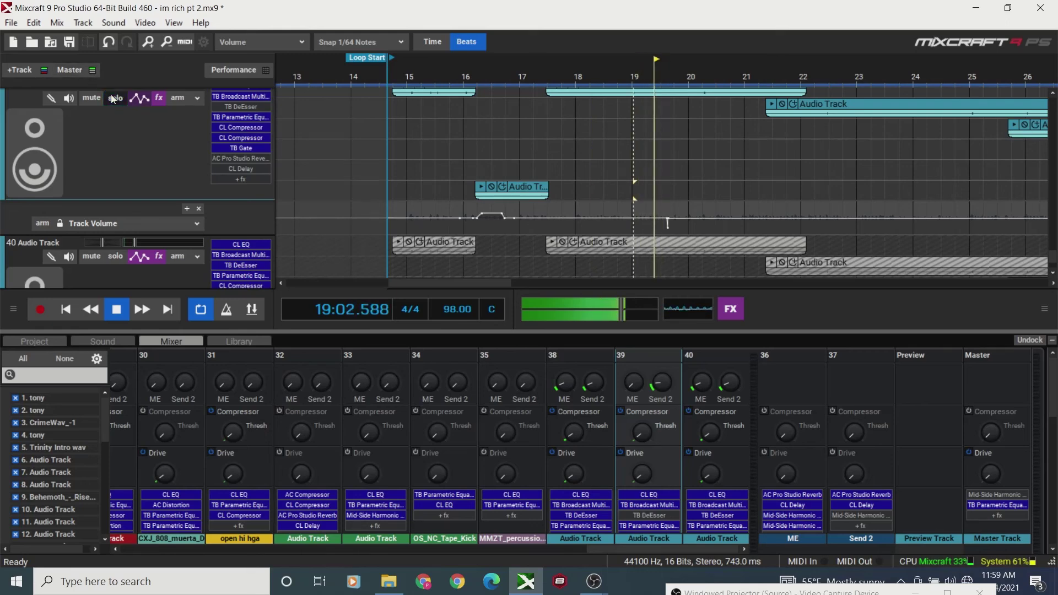
left_click(625, 180)
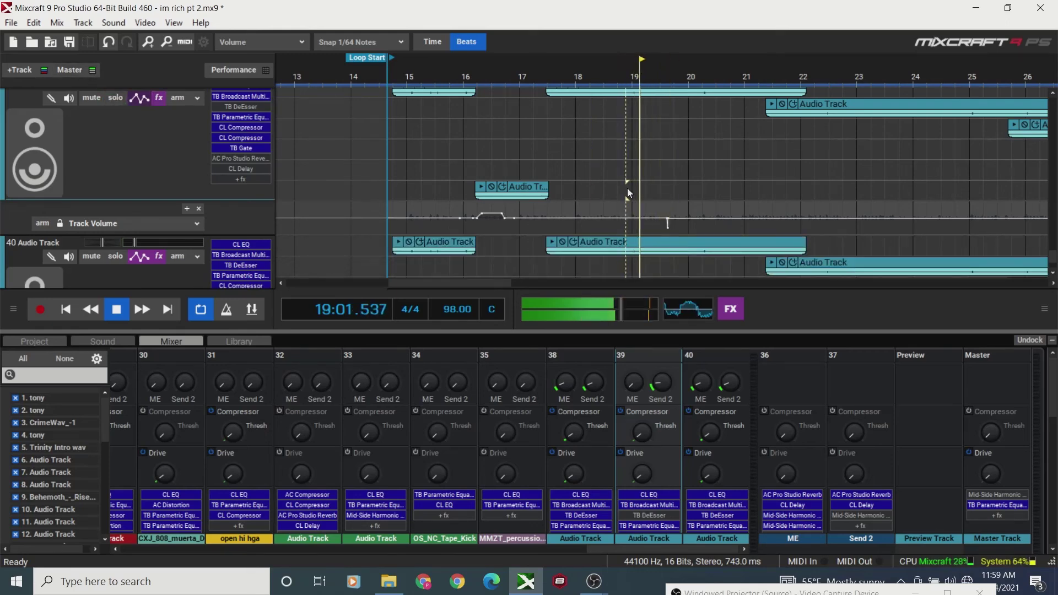
- Add track volume automation points on track 39 around measure 19, raising them to about +1.6 dB, and replay the passage
left_click(630, 219)
left_click_drag(638, 210, 633, 217)
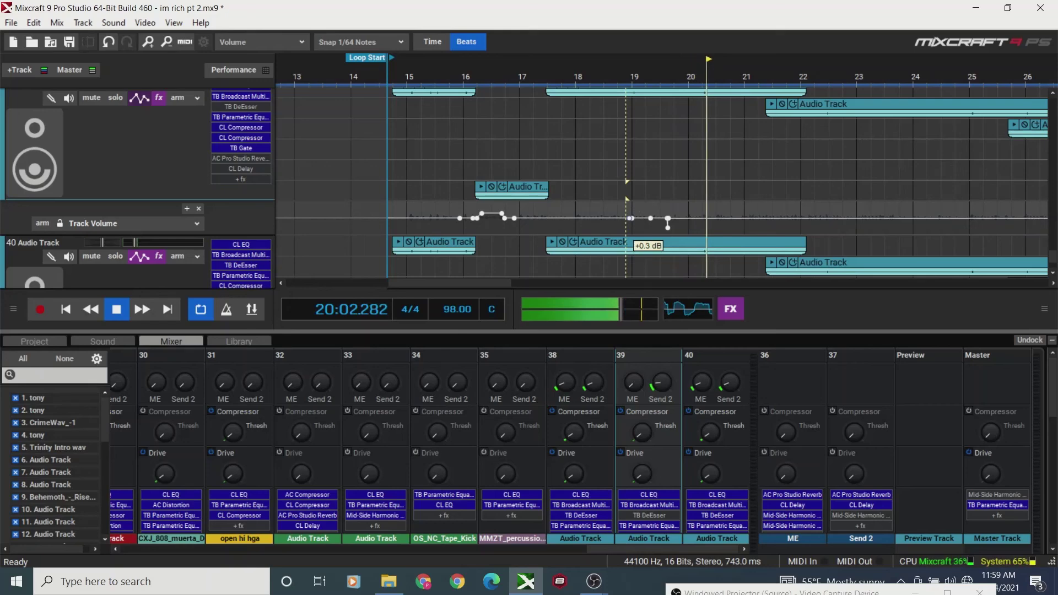
left_click(638, 216)
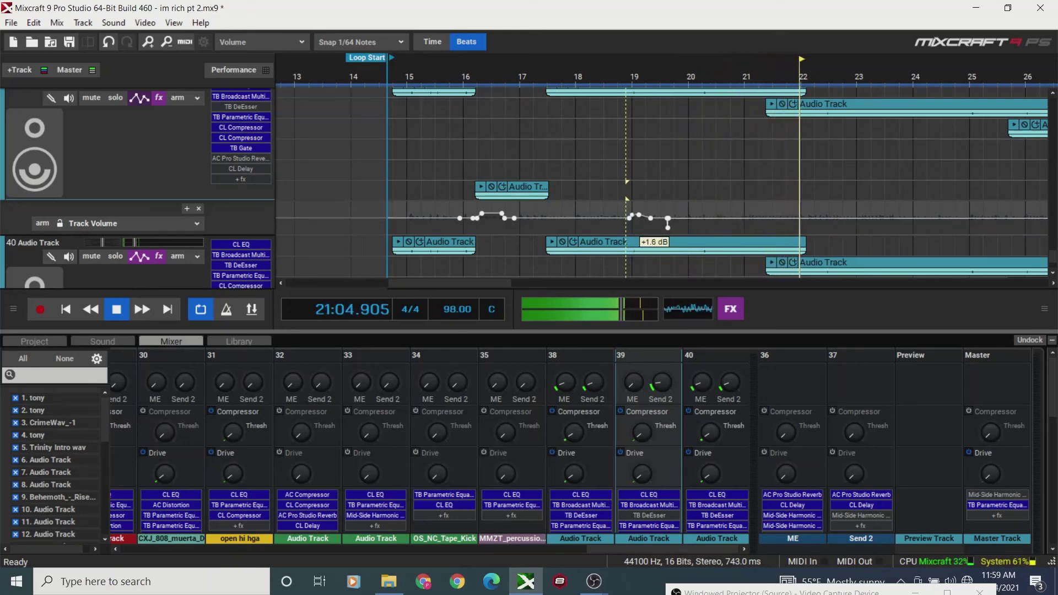
left_click(629, 212)
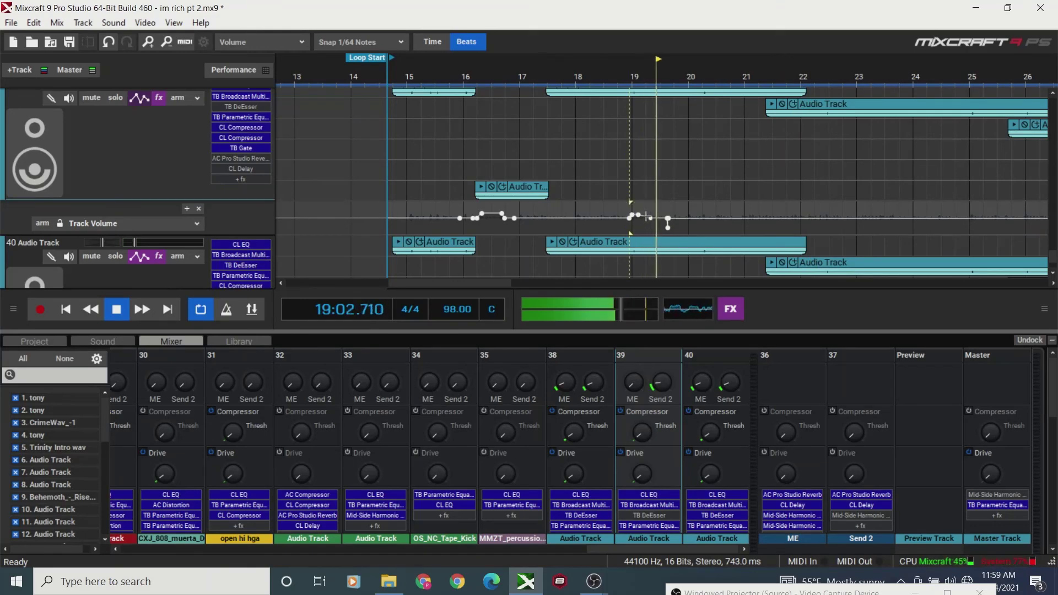
left_click(617, 213)
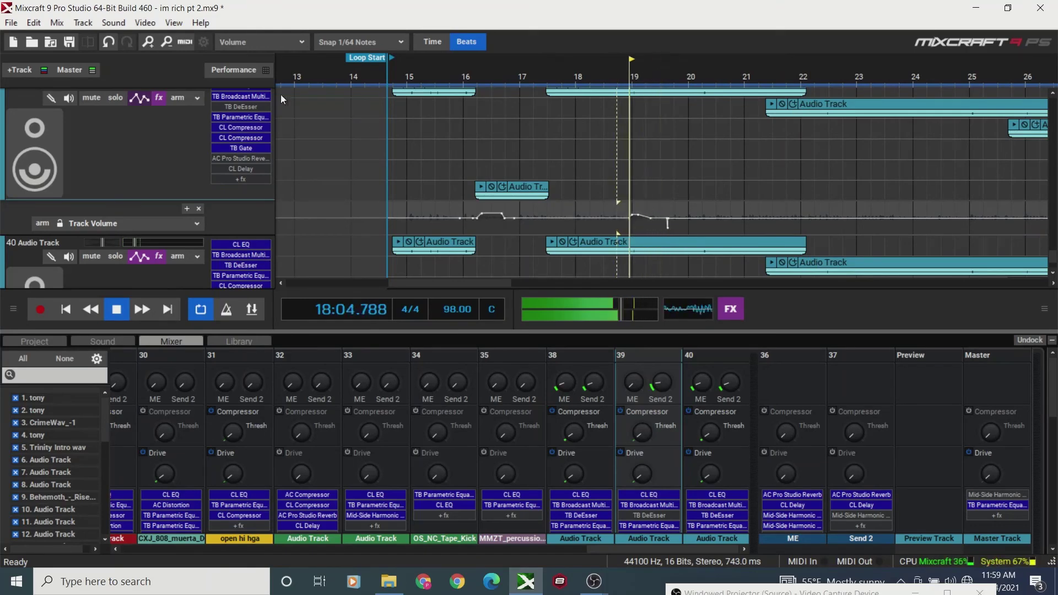
- Zoom in on the timeline, raise the master volume and replay measure 18 into 19 to check track 39's automation
left_click(155, 43)
left_click(154, 45)
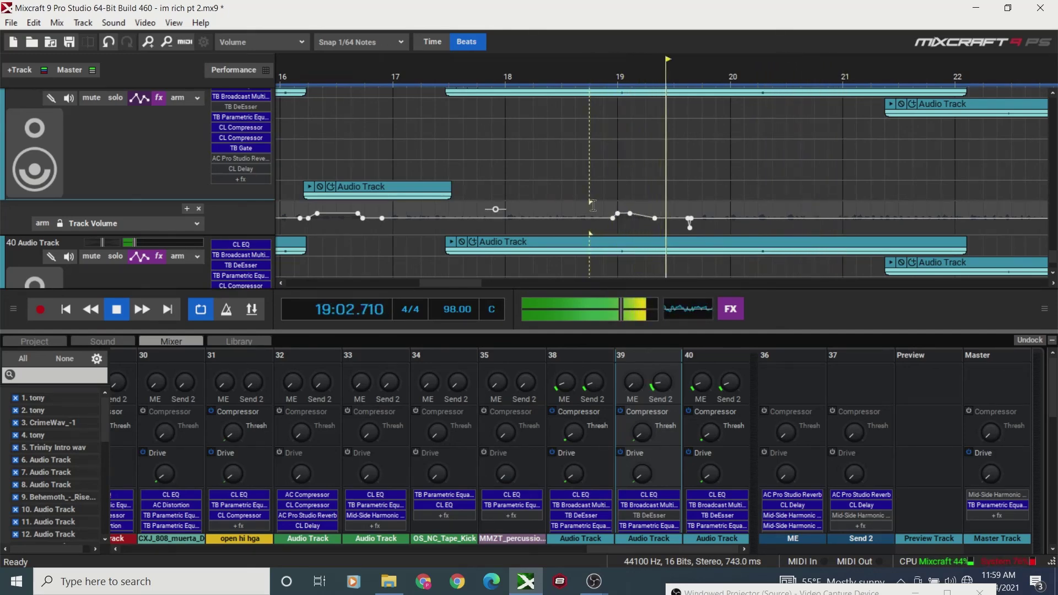
left_click(547, 166)
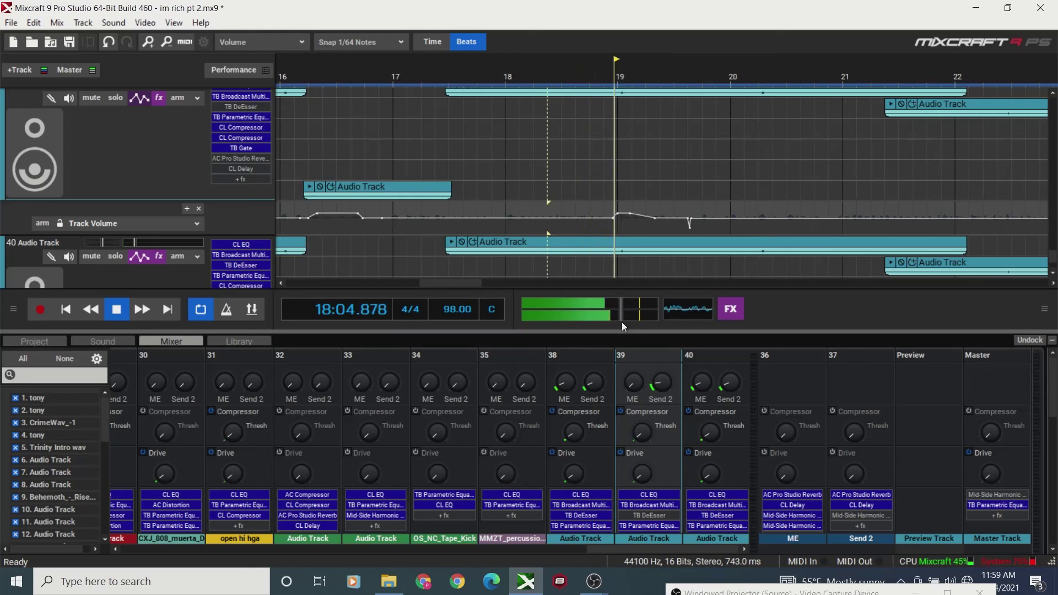
left_click_drag(618, 320, 652, 318)
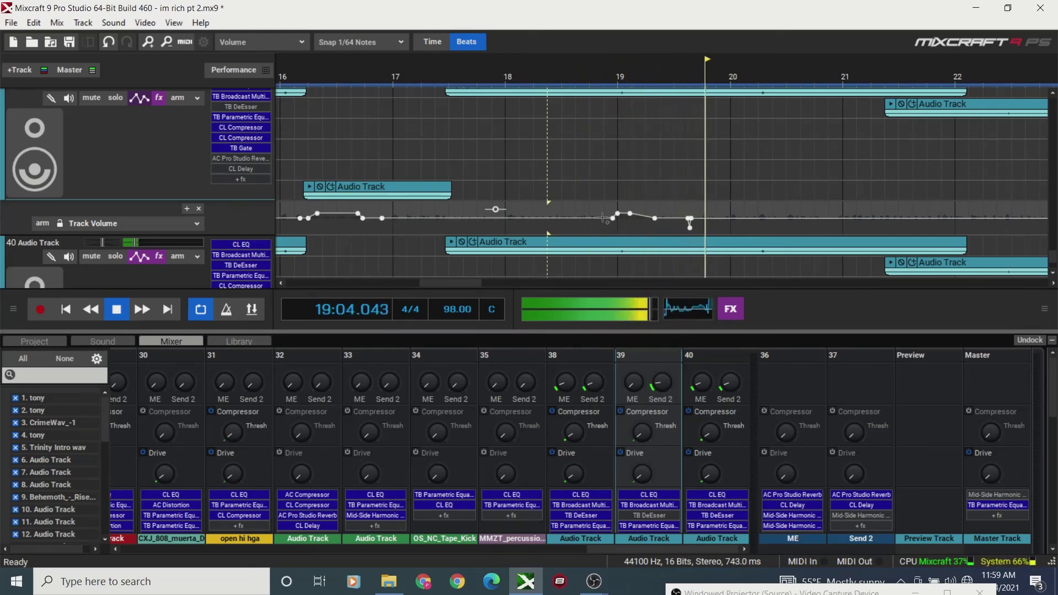
left_click(571, 197)
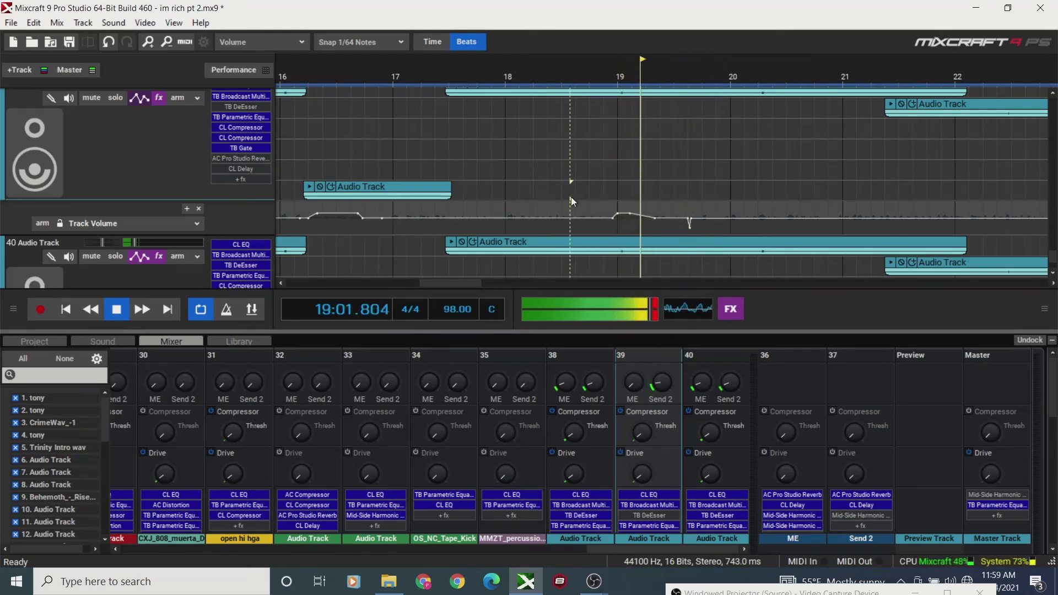
left_click(591, 192)
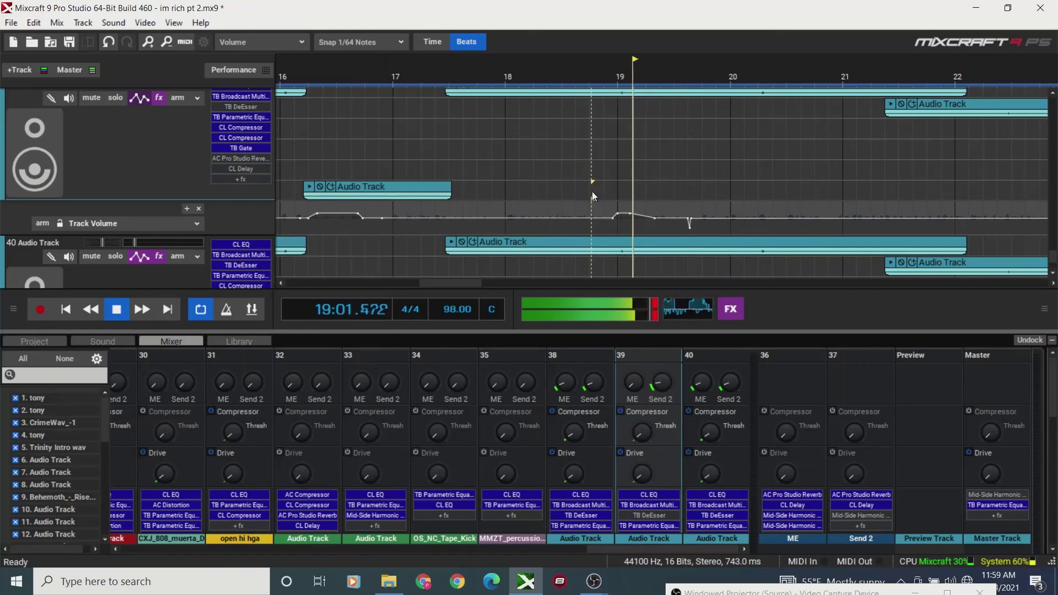
- Save the project, replay from the middle of measure 17, lower the master volume to about +0.0 dB and stop
left_click(69, 43)
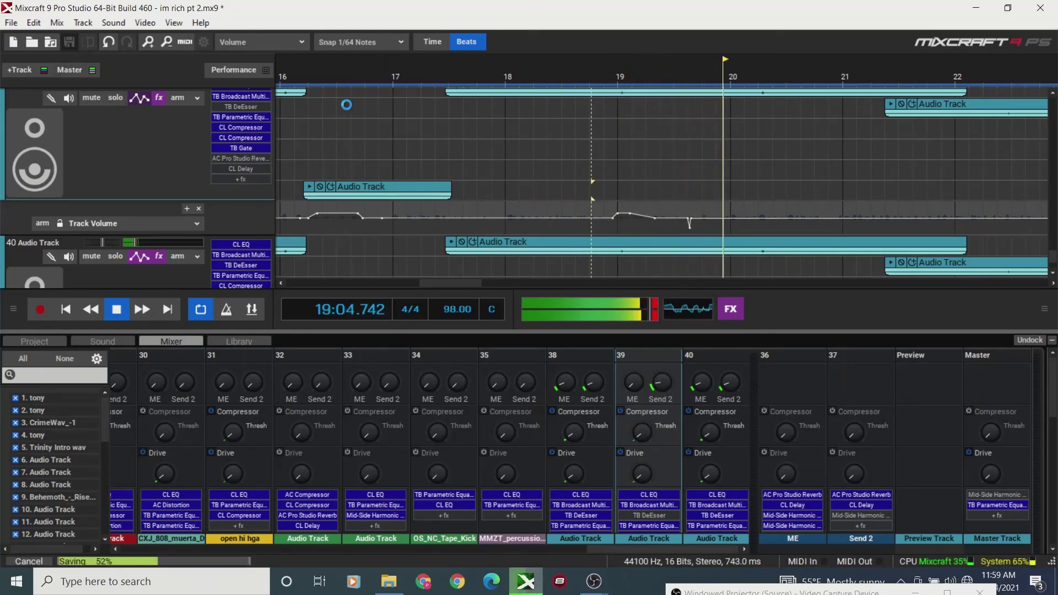
left_click(456, 154)
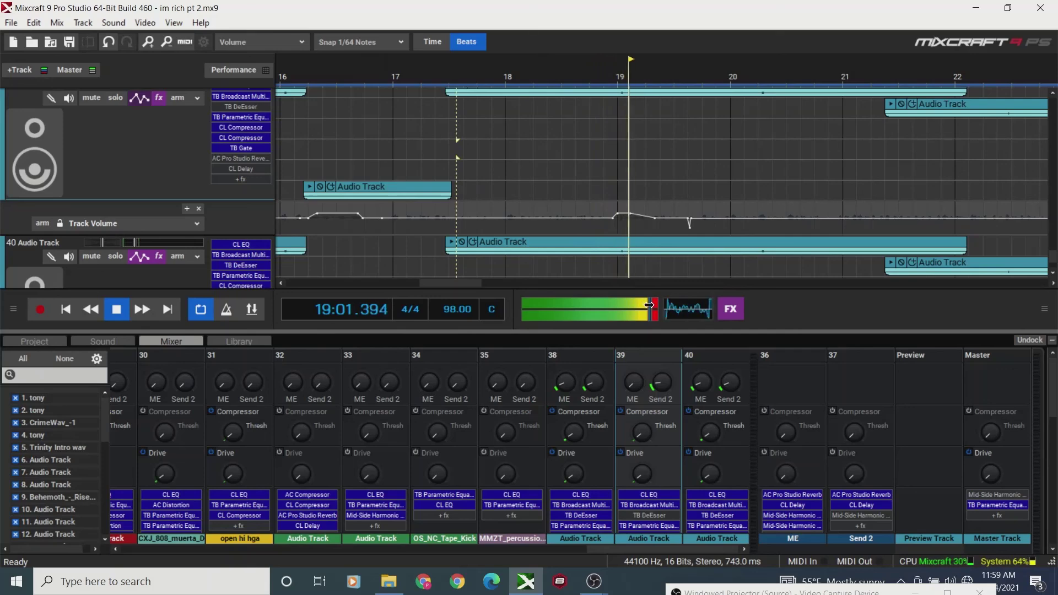
left_click_drag(649, 305, 618, 312)
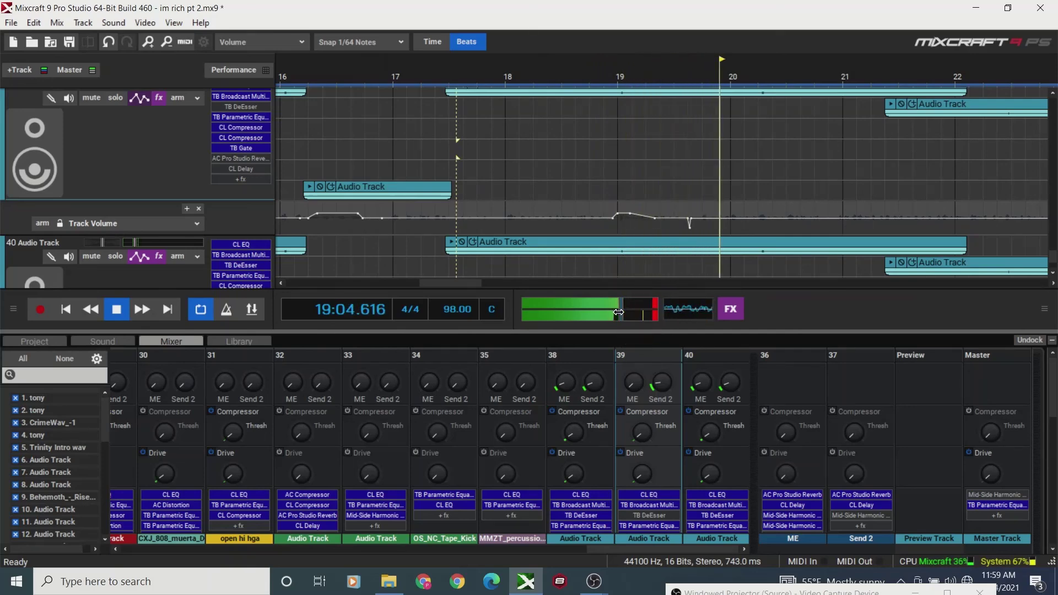
key("space")
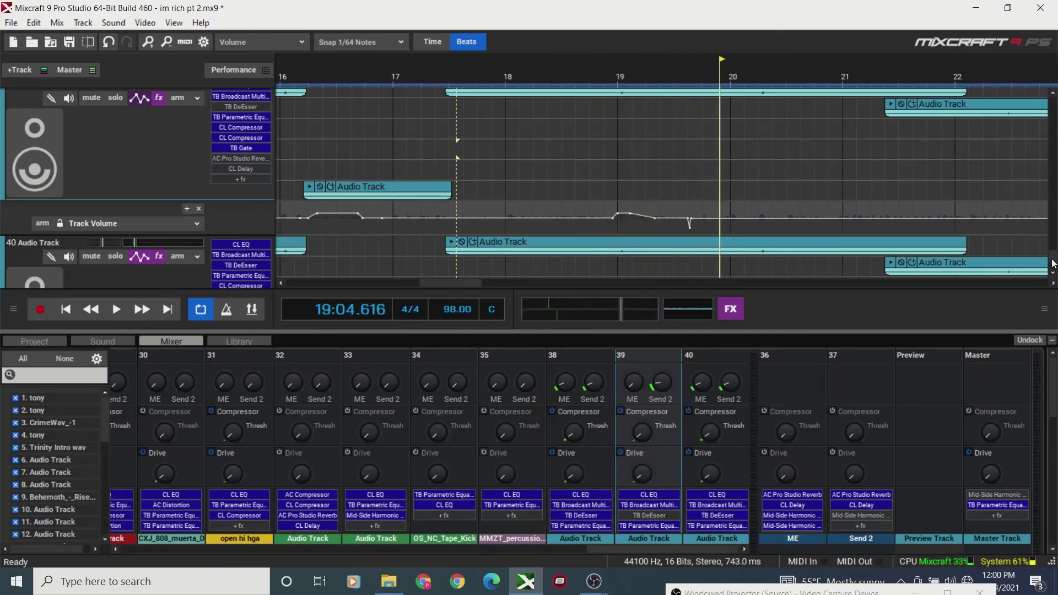
- Cut the clips at measure 19 from kick track 28 and audio track 29, and replay from the middle of measure 18
scroll(1052, 263, "down", 2)
scroll(1052, 259, "up", 5)
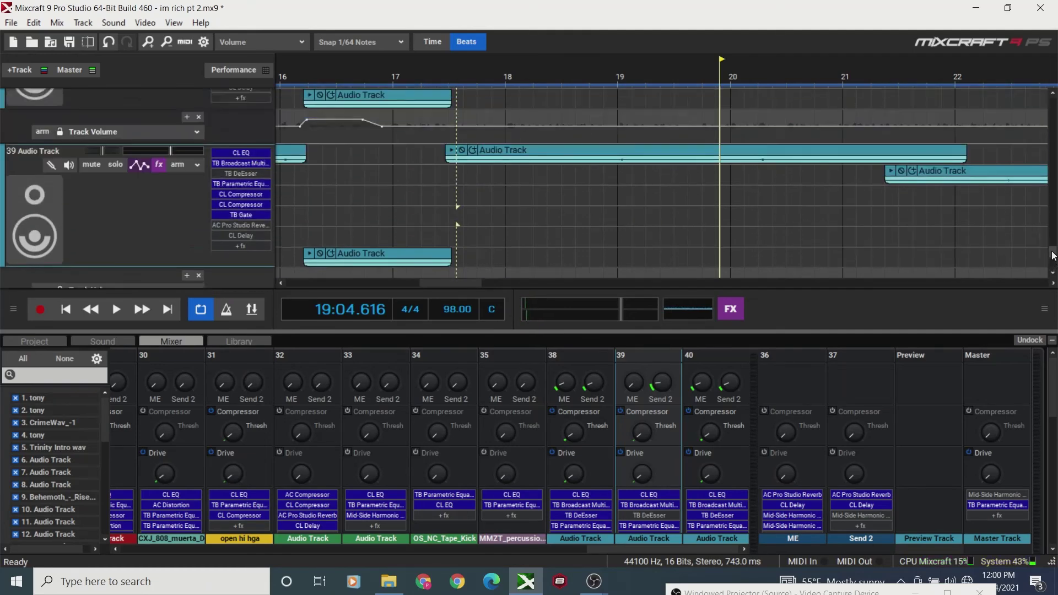
scroll(1051, 242, "up", 10)
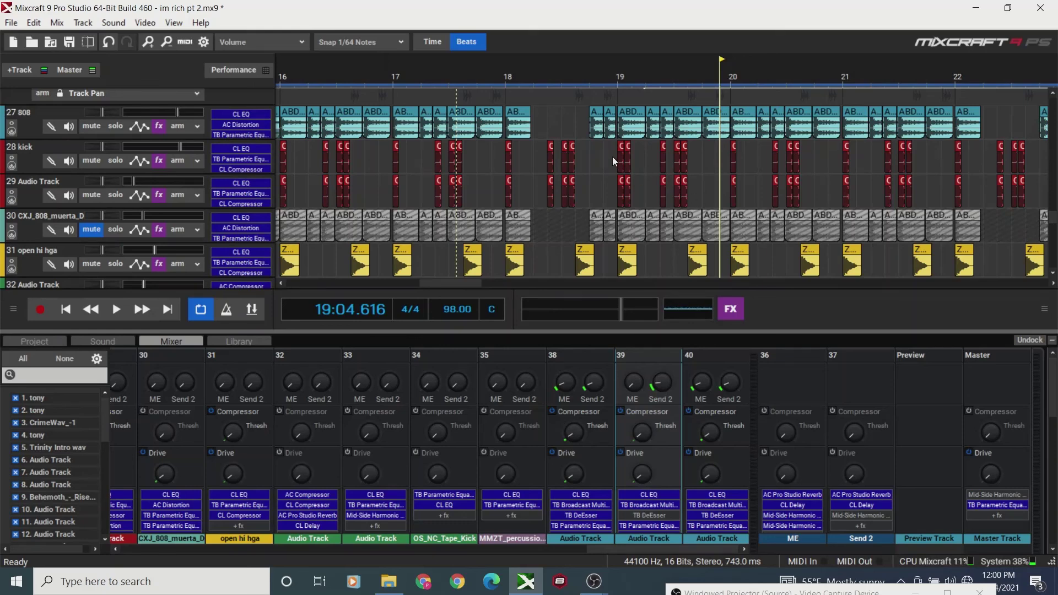
left_click_drag(634, 163, 646, 193)
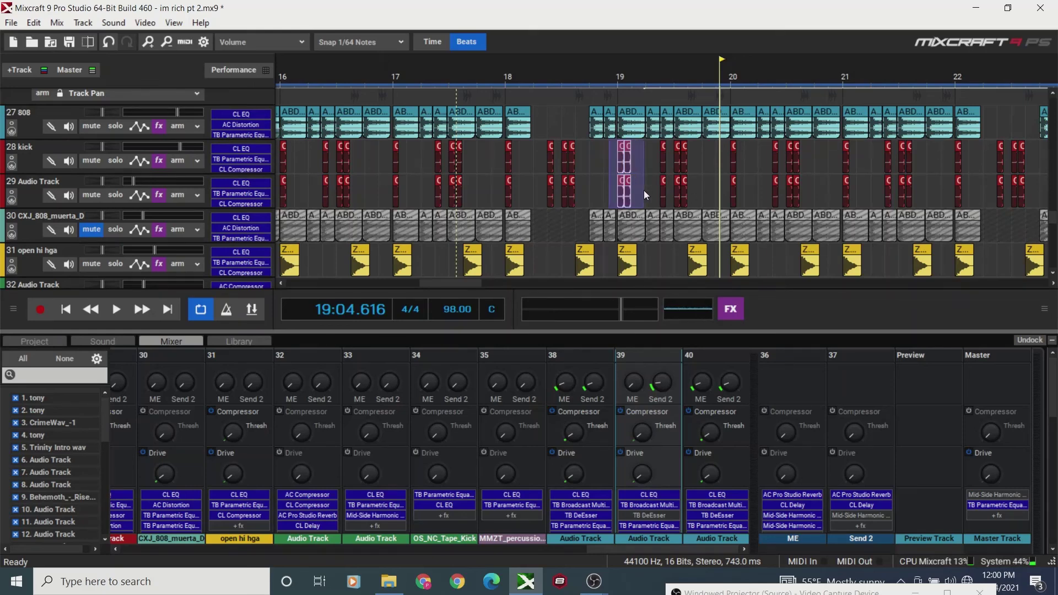
right_click(645, 193)
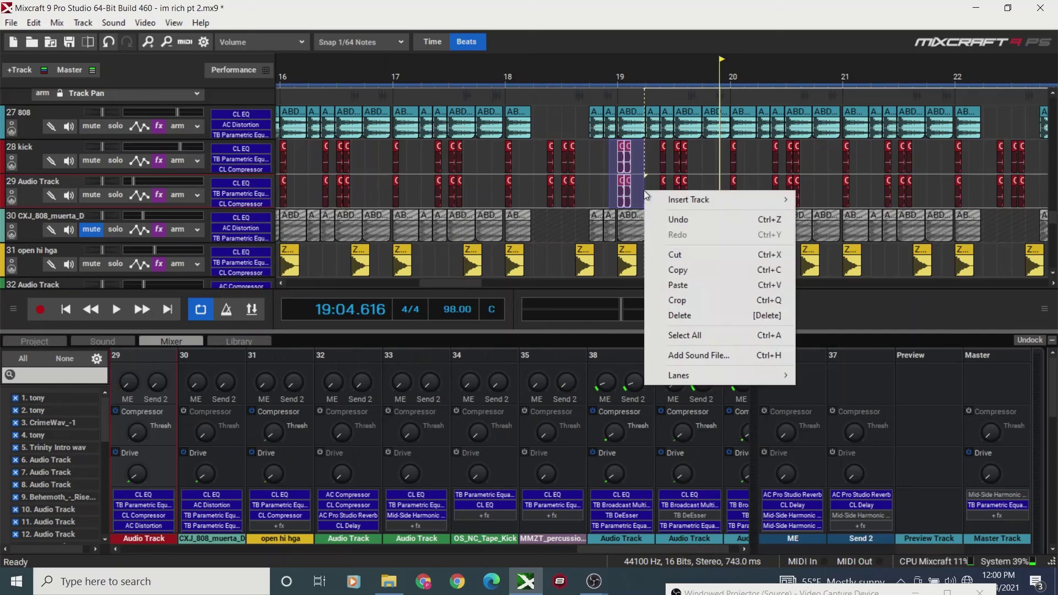
left_click(679, 253)
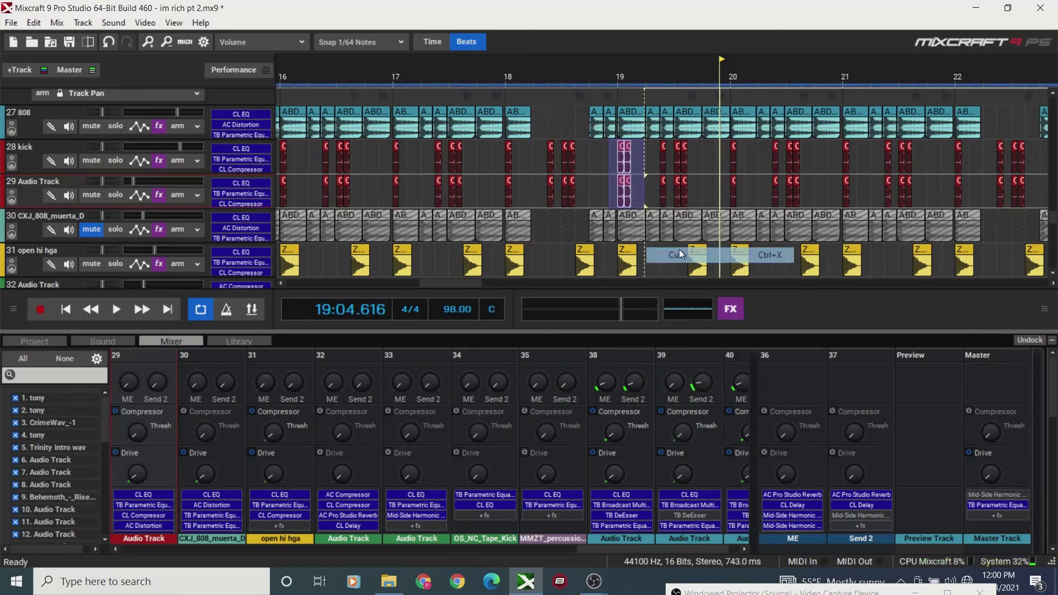
left_click(549, 120)
key("space")
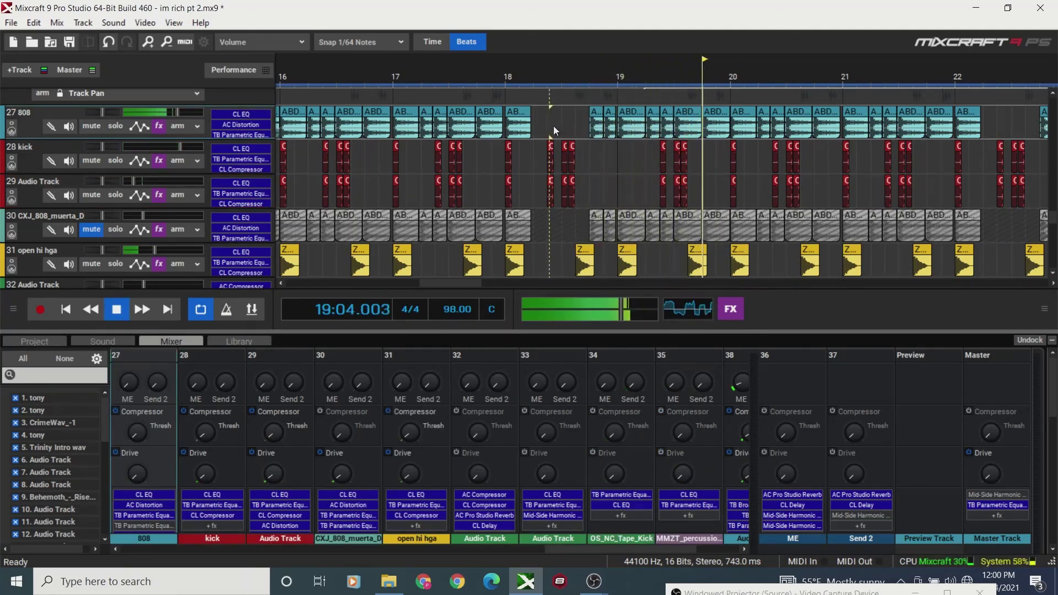
key("space")
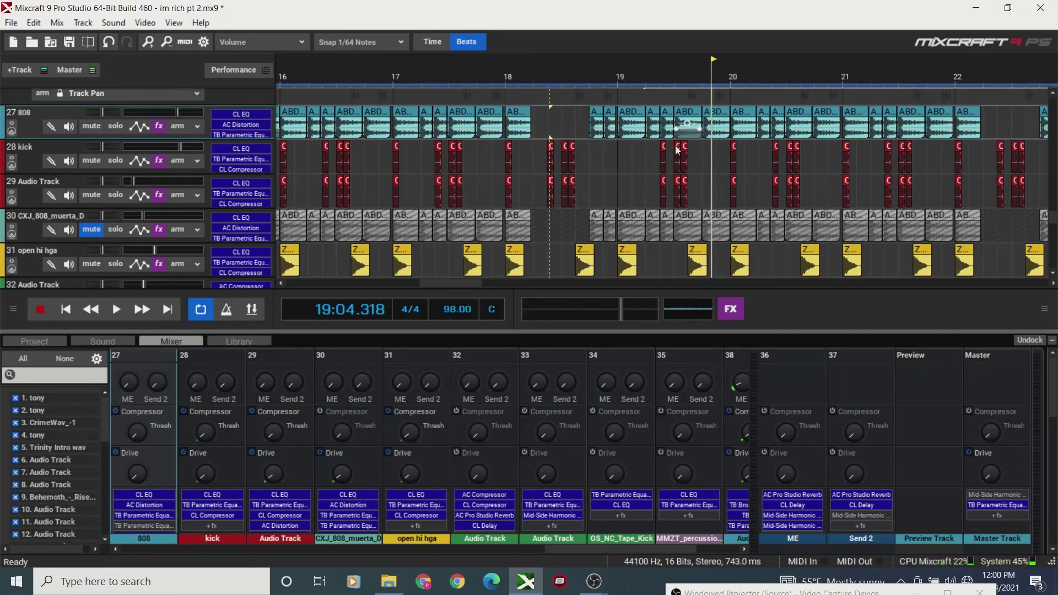
- Mute the 808 clip on track 27 at the start of measure 19 and replay from the middle of measure 18
left_click(624, 159)
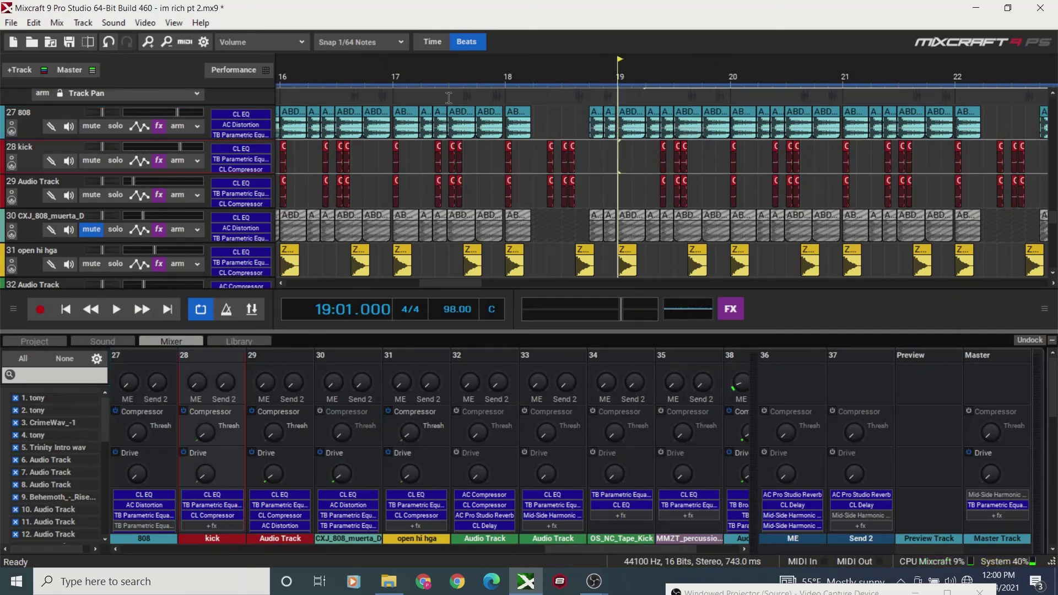
left_click(149, 41)
left_click(148, 41)
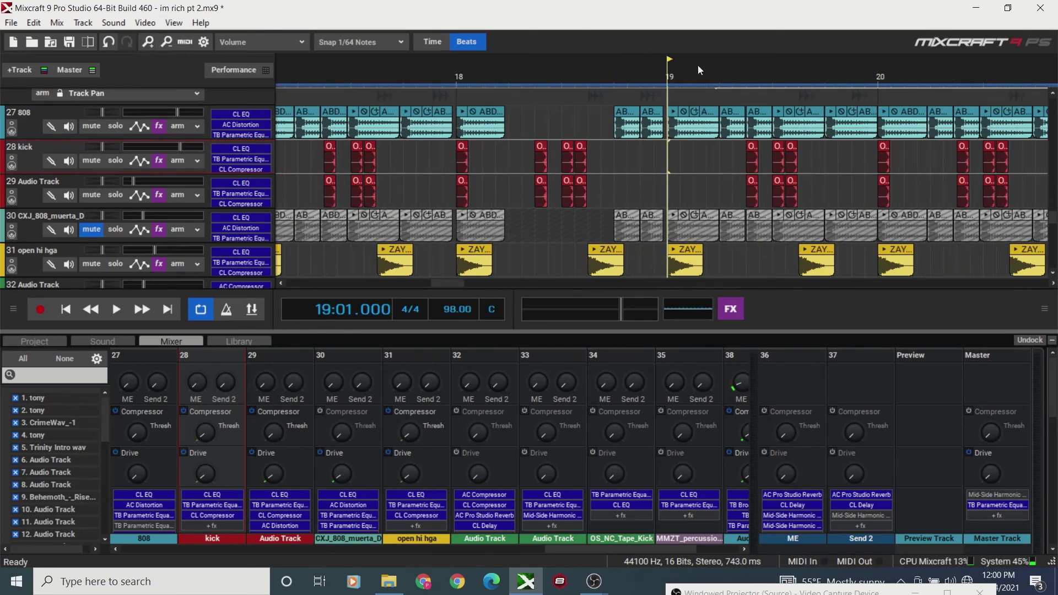
left_click(684, 112)
left_click(560, 127)
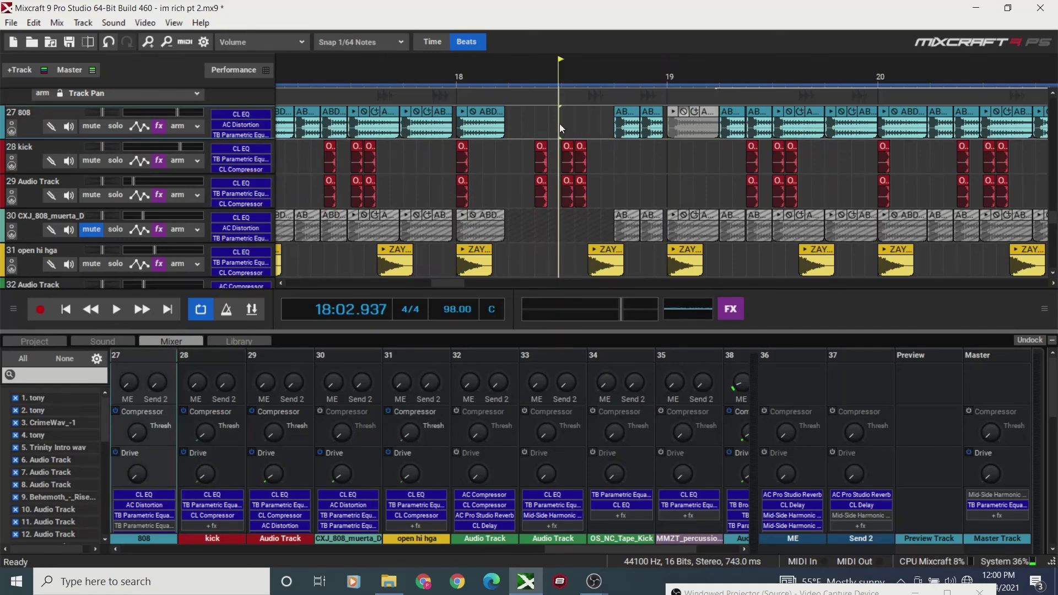
key("space")
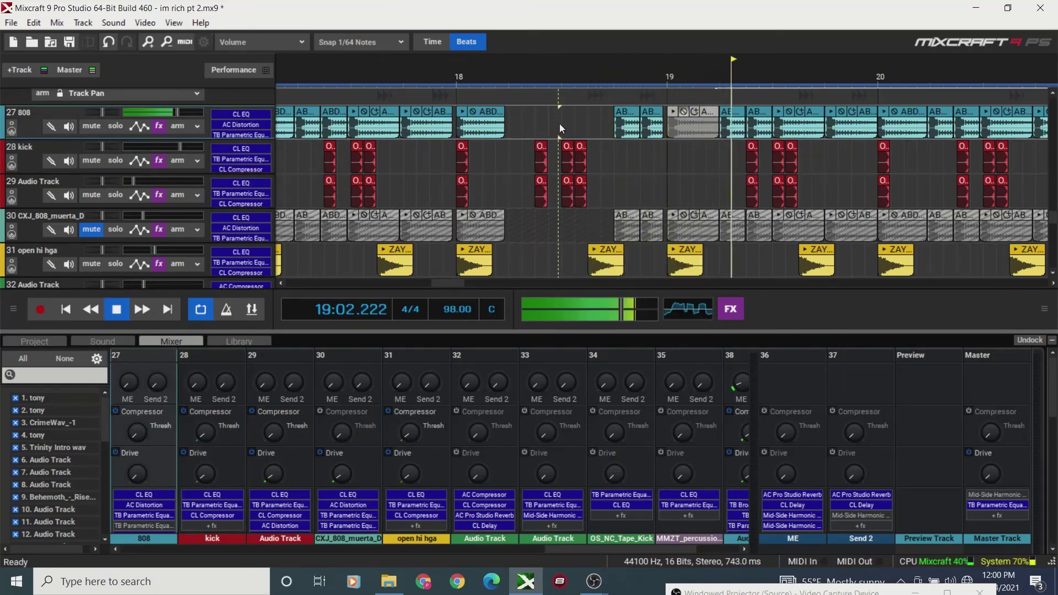
key("space")
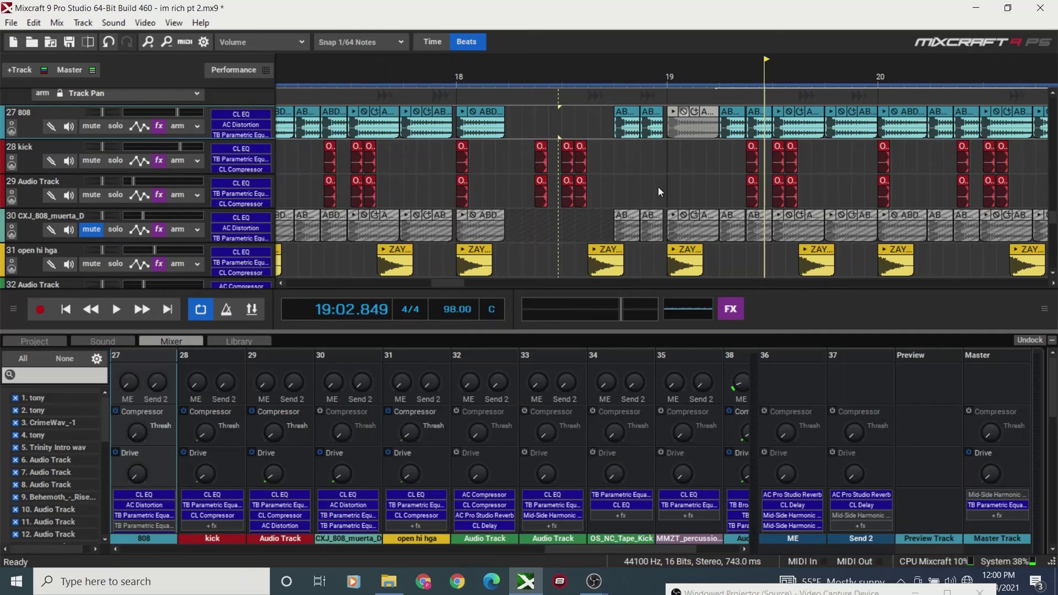
- Replay from 18:02.250 through measure 19, raise the master volume, and play again from early in measure 18
left_click(521, 154)
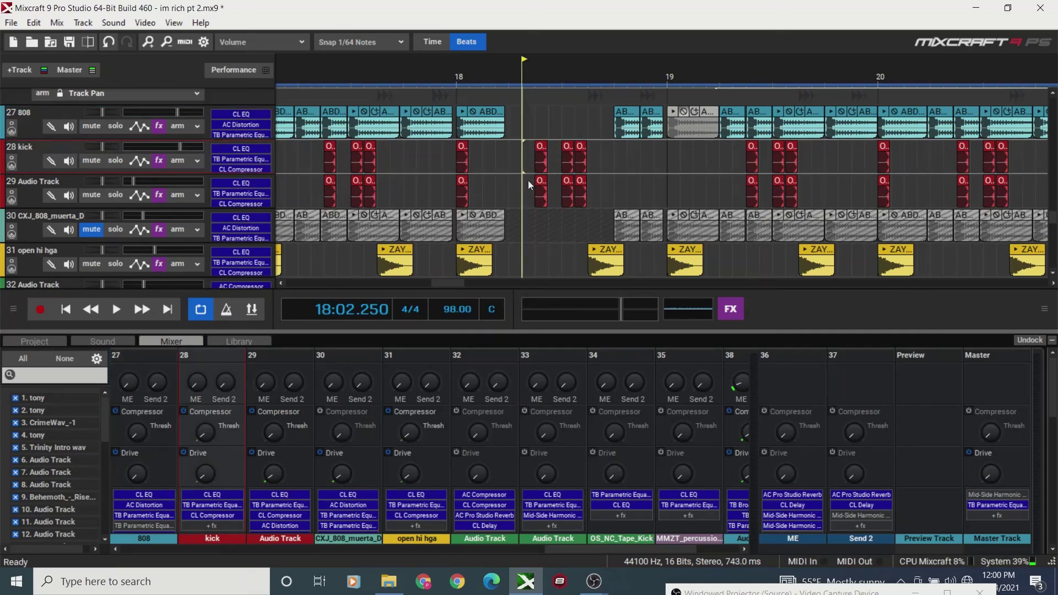
left_click(523, 182)
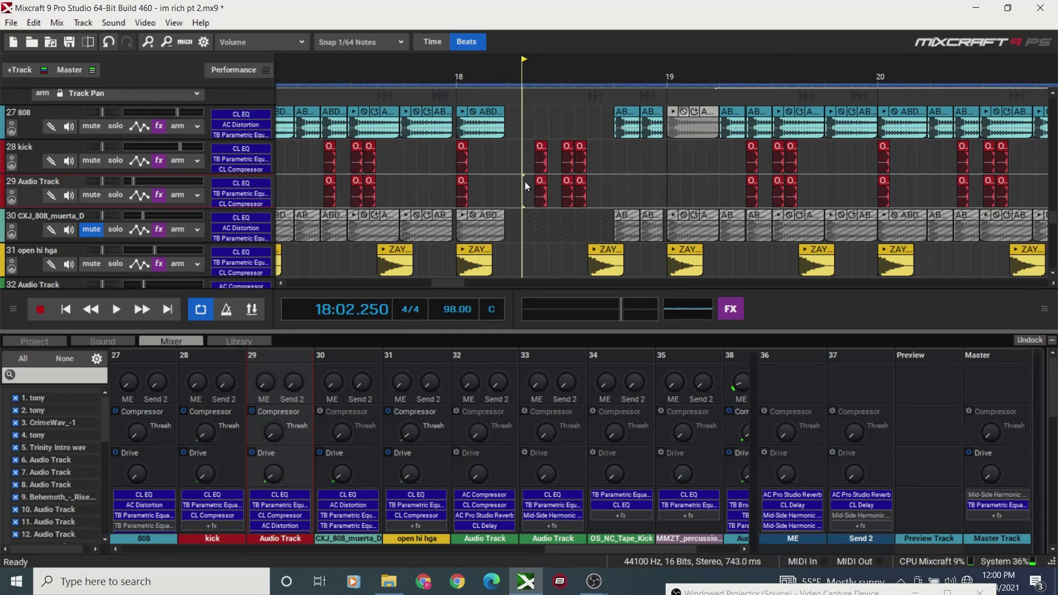
key("space")
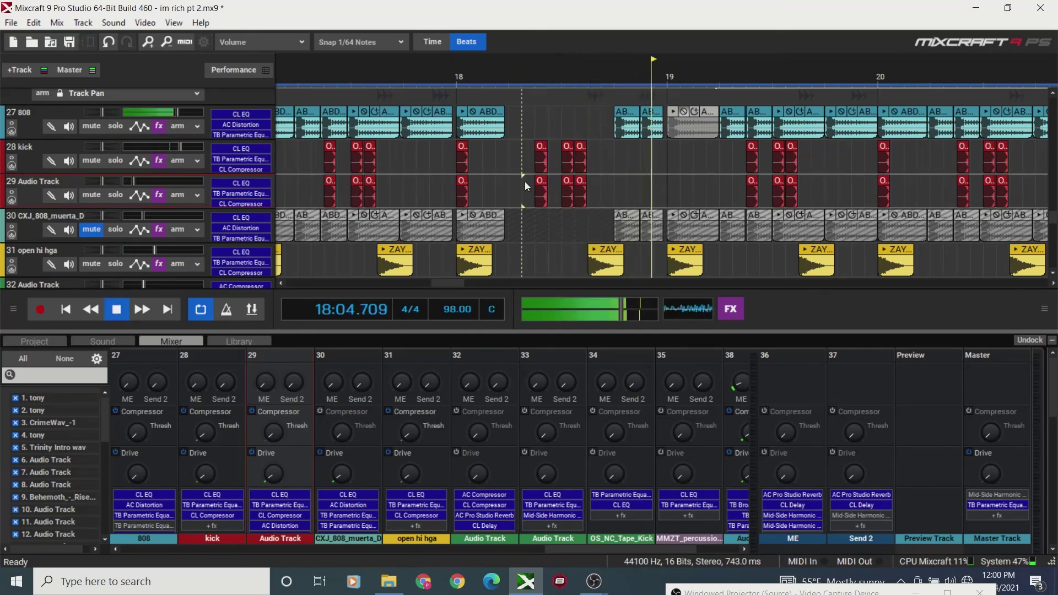
key("space")
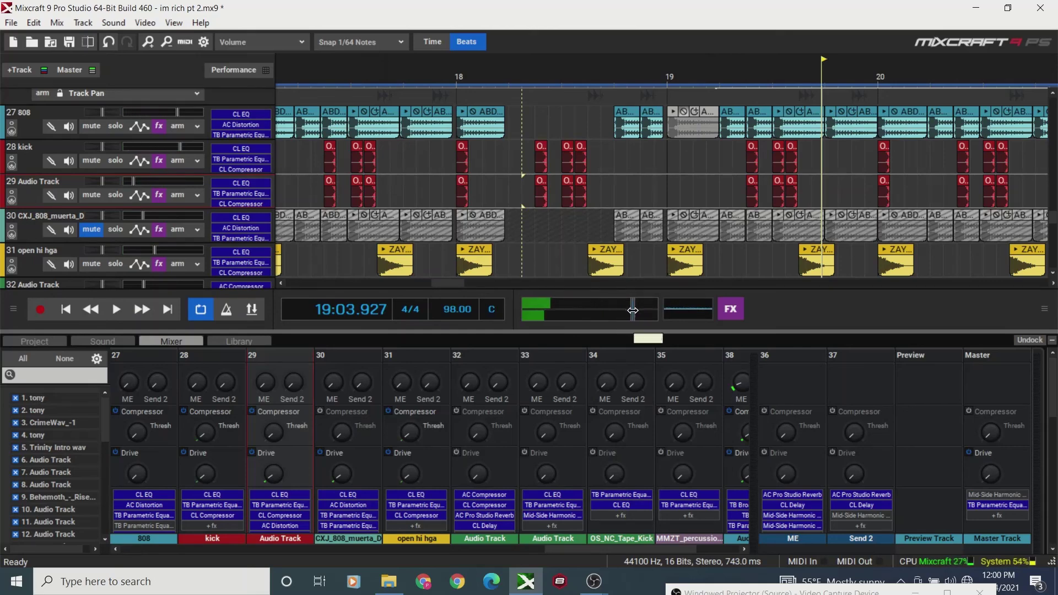
left_click(494, 177)
key("space")
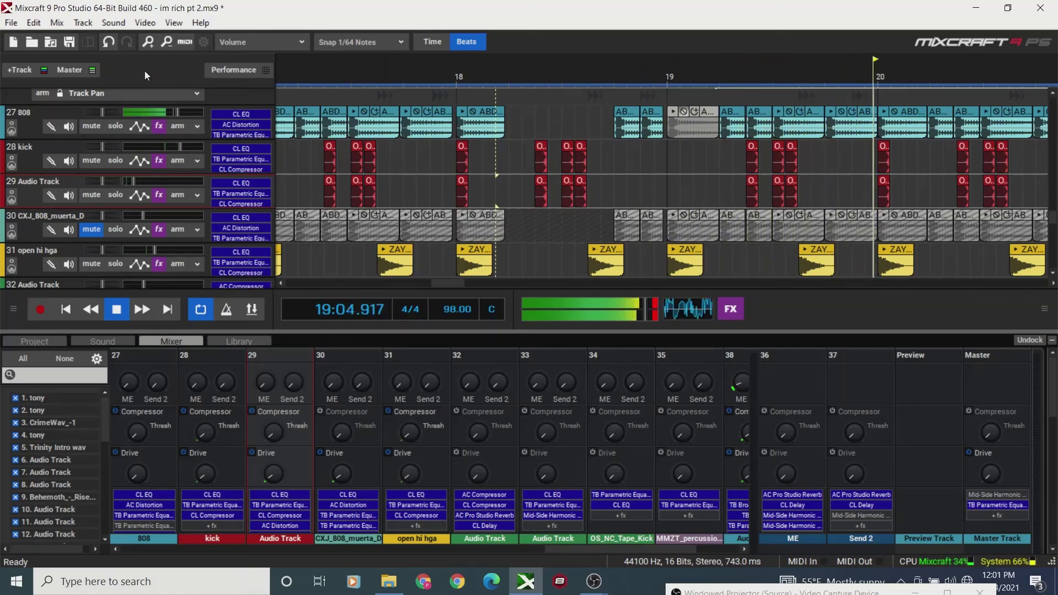
- Open the master track's effects and toggle TB Parametric Equalizer to compare the sound, leaving it bypassed
left_click(160, 48)
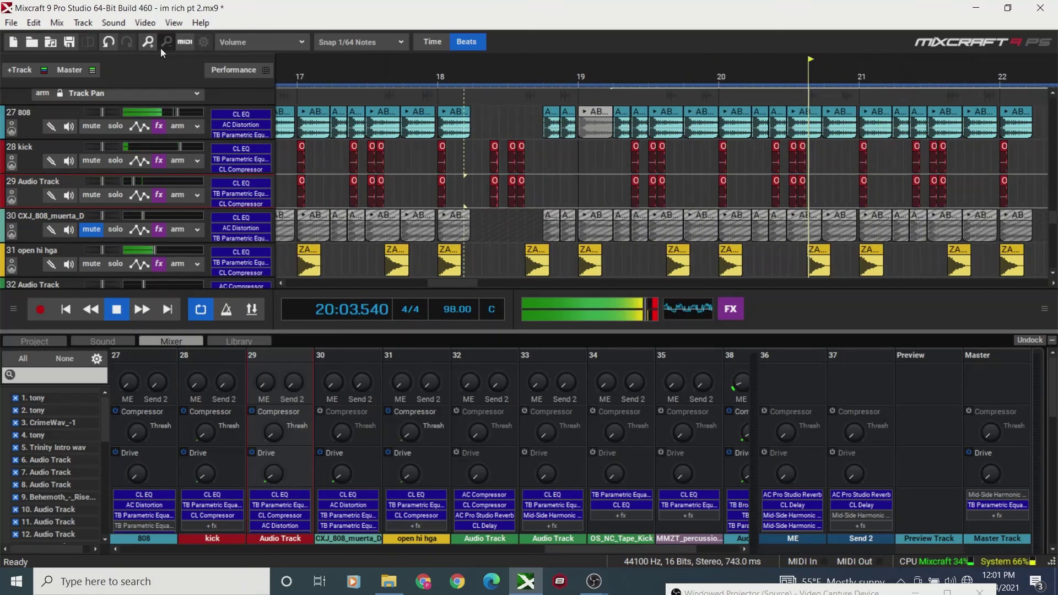
left_click(161, 48)
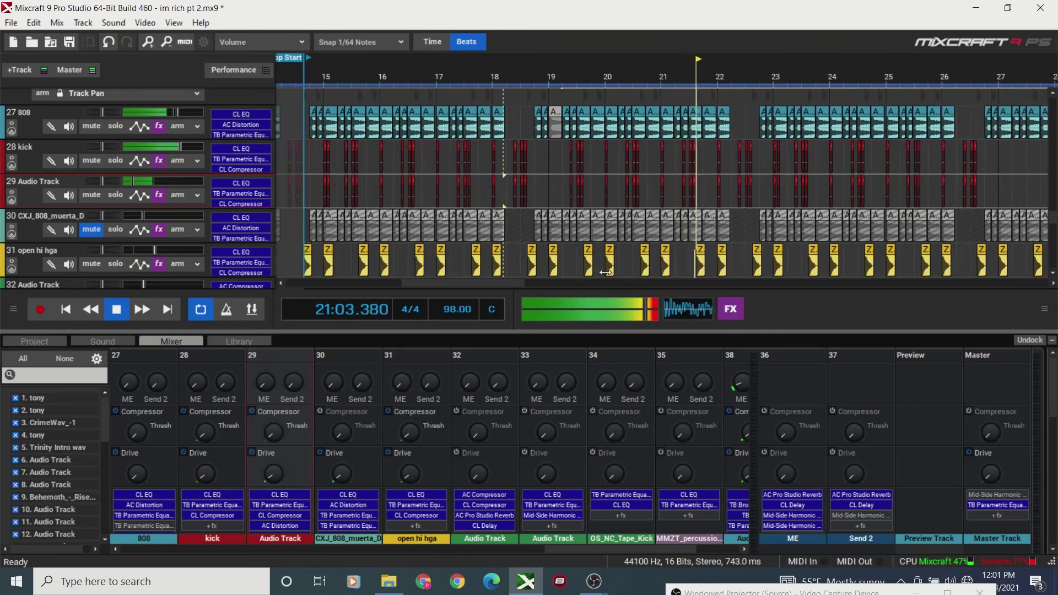
left_click(734, 307)
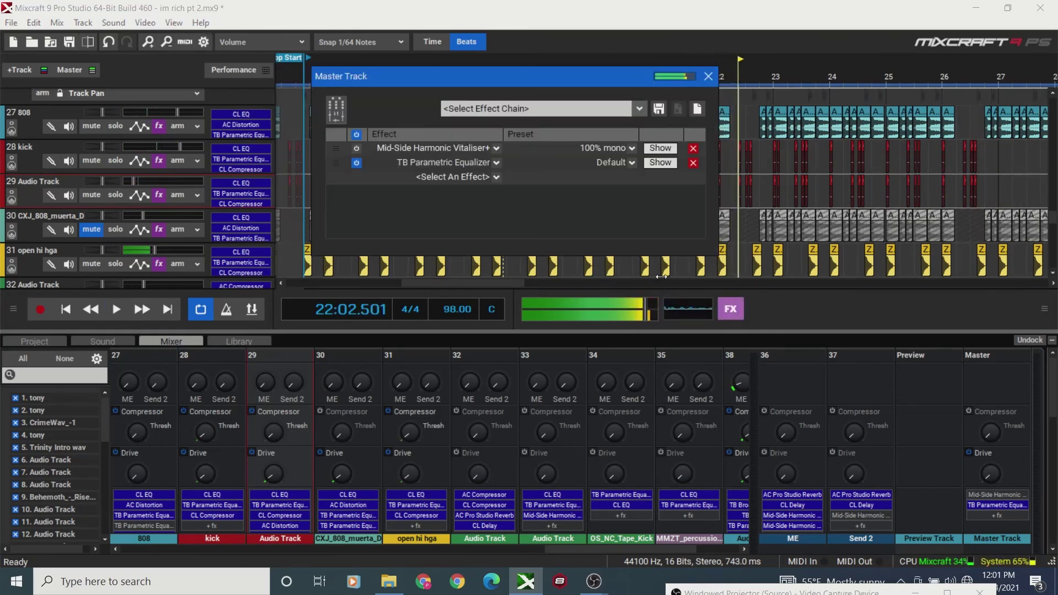
left_click(356, 163)
left_click(356, 163)
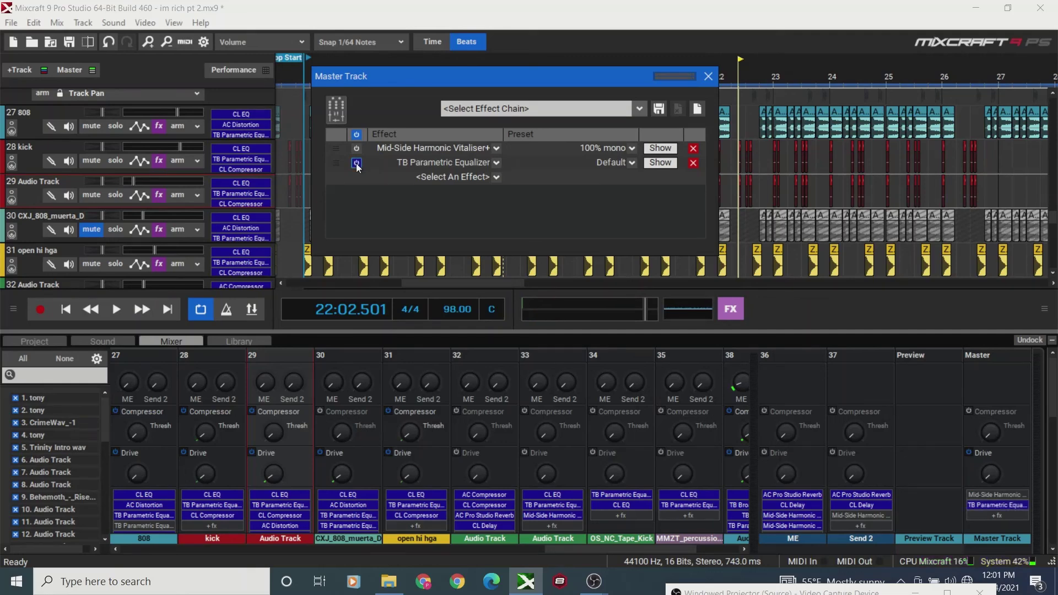
left_click(356, 163)
- Play from late in measure 16 with the master equalizer bypassed, re-enable it during playback, and stop
left_click_drag(381, 80, 479, 310)
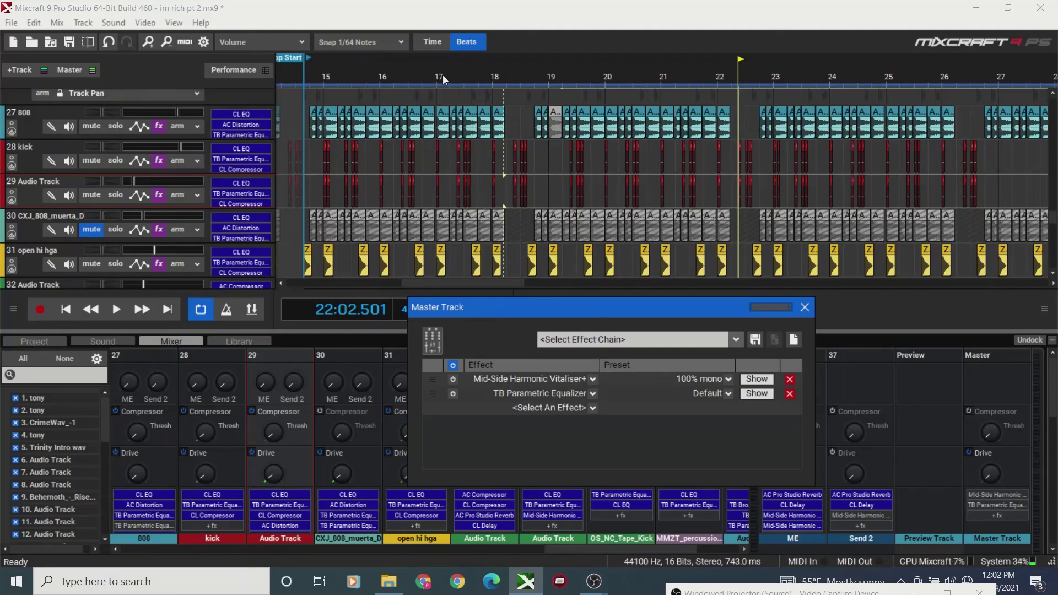
left_click(428, 79)
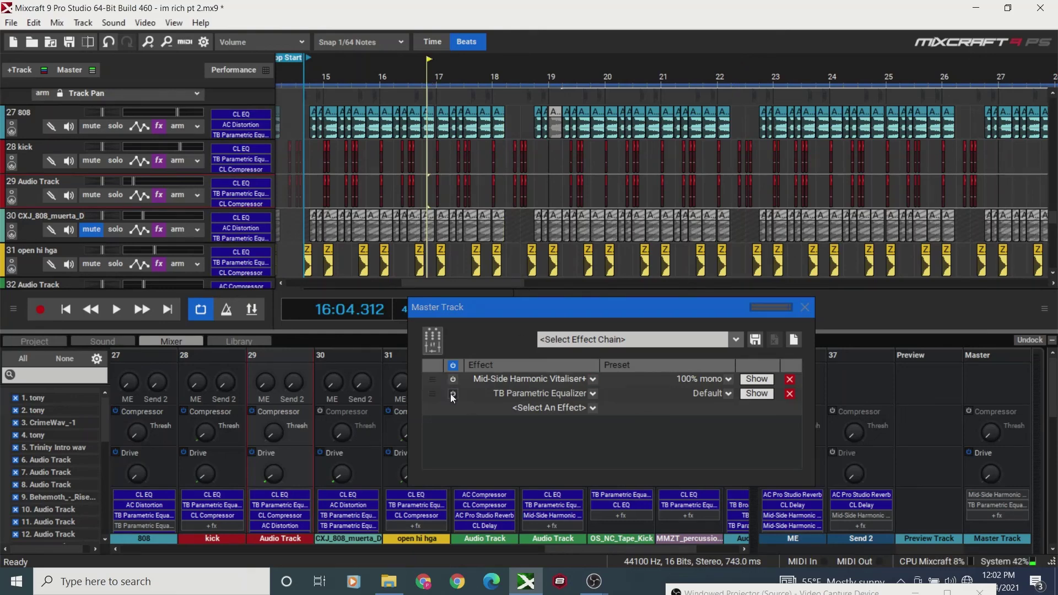
key("space")
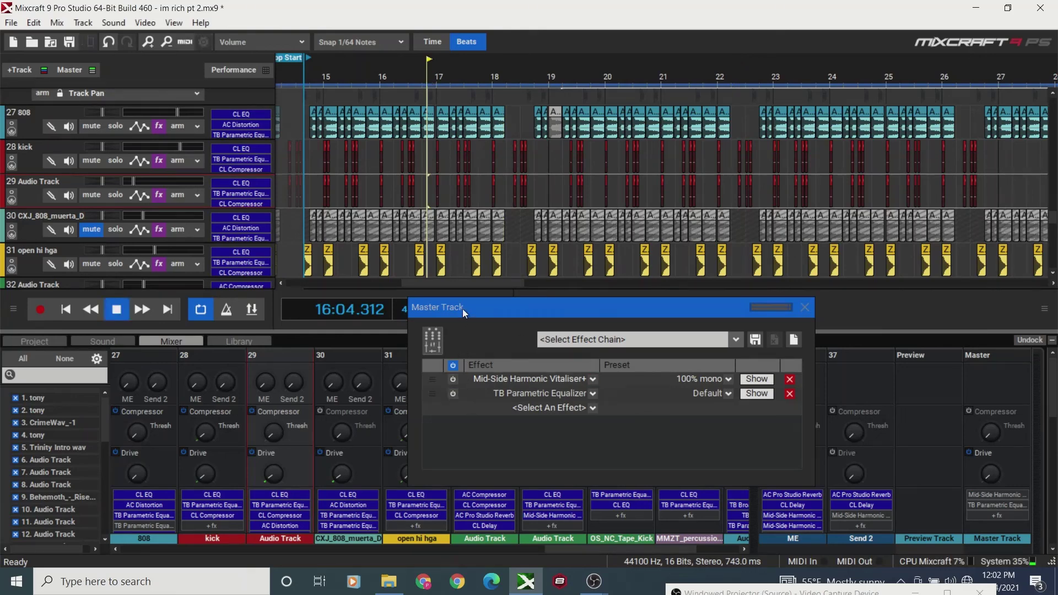
left_click(453, 394)
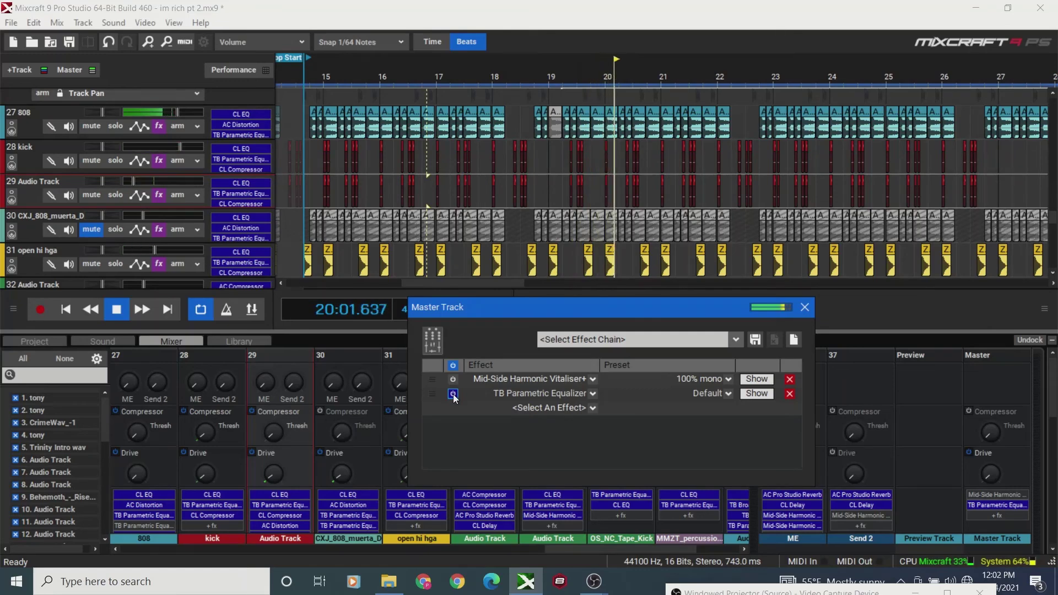
key("space")
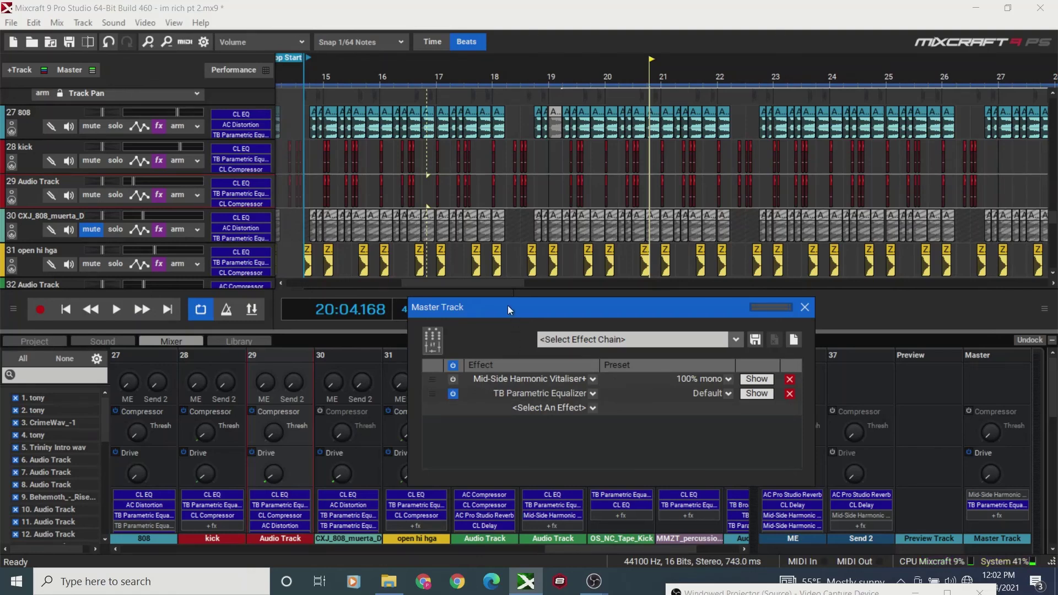
- Move the master effects window clear of the master volume control and lower the master volume
left_click_drag(507, 305, 535, 425)
left_click_drag(641, 304, 609, 329)
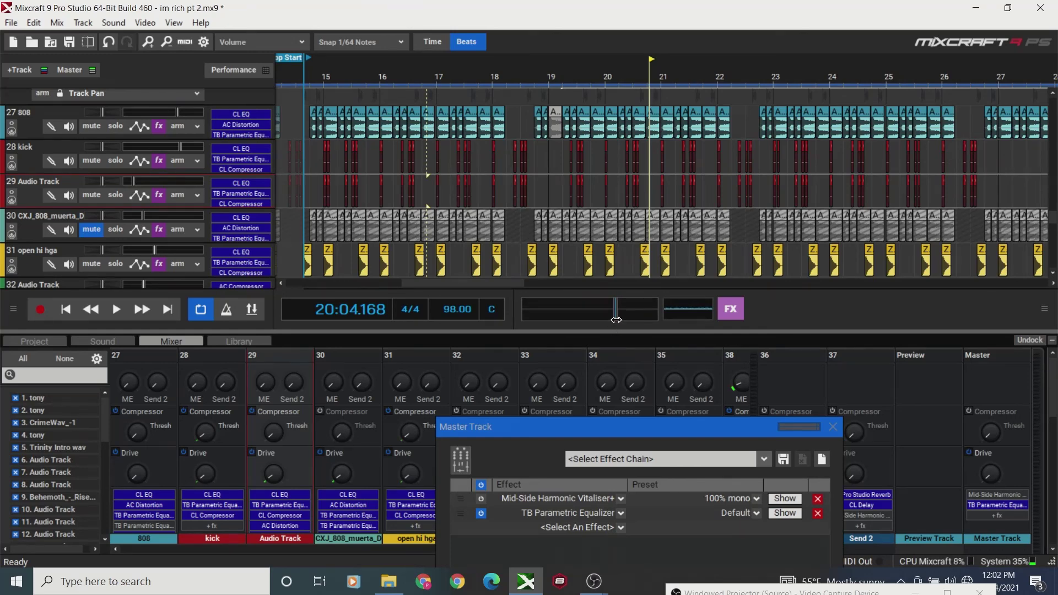
left_click_drag(613, 324, 606, 327)
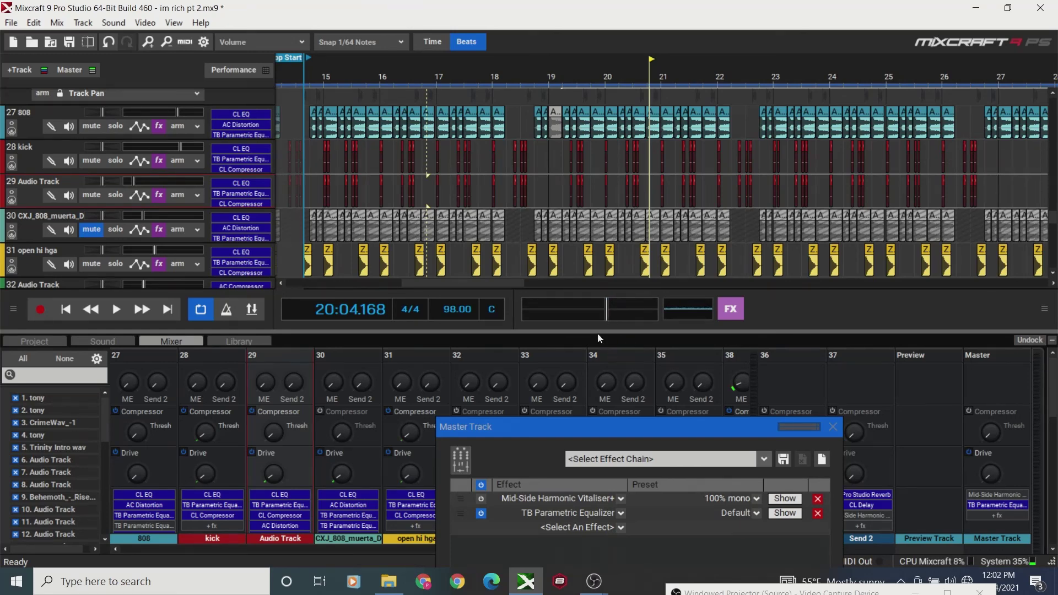
- Replay from the middle of measure 17, toggling TB Parametric Equalizer on the master to compare, and stop with it enabled
left_click(471, 83)
key("space")
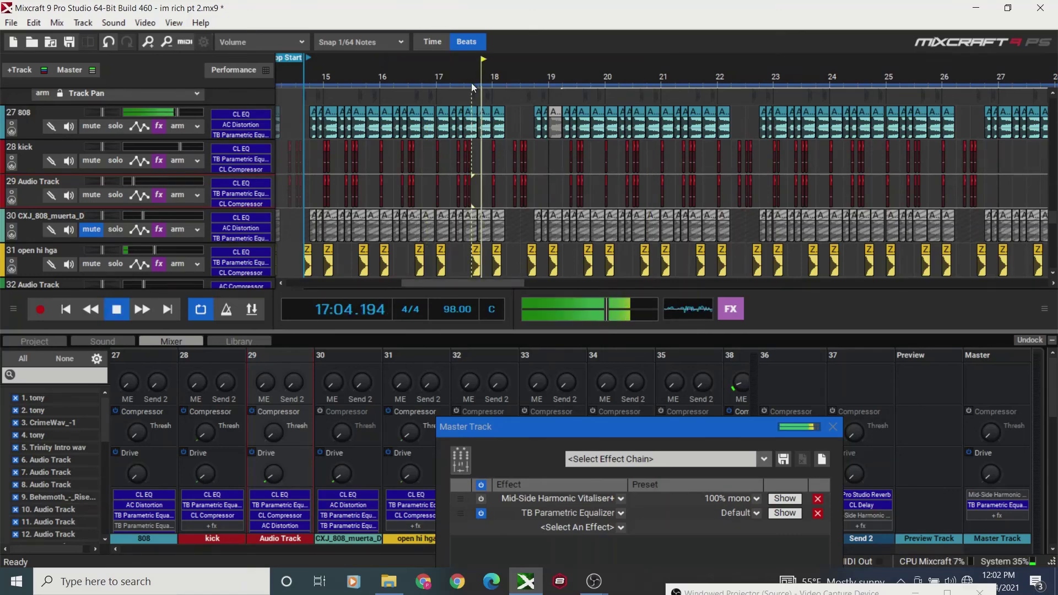
left_click(480, 512)
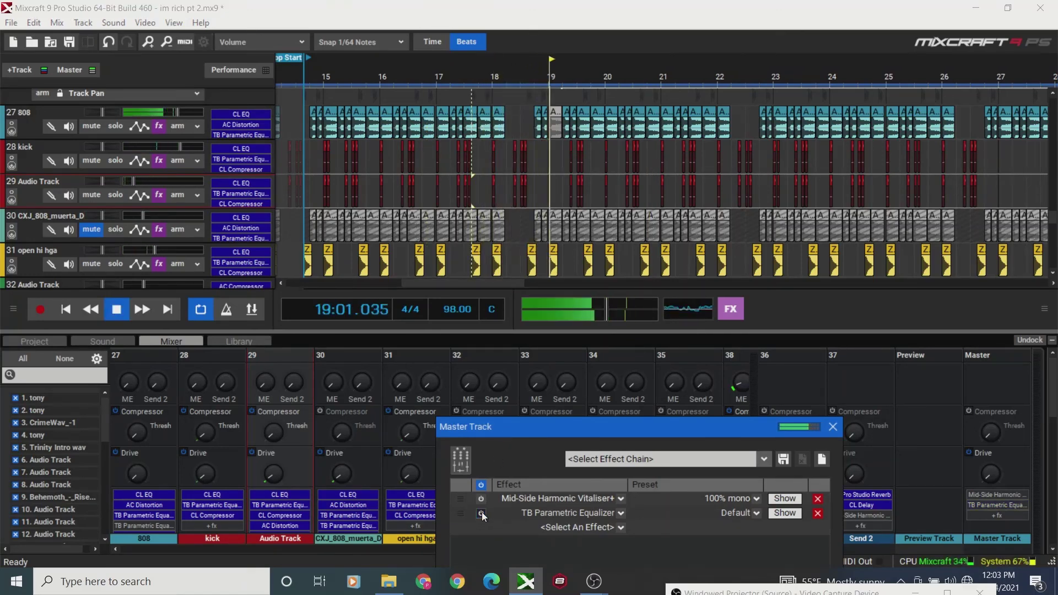
left_click(481, 512)
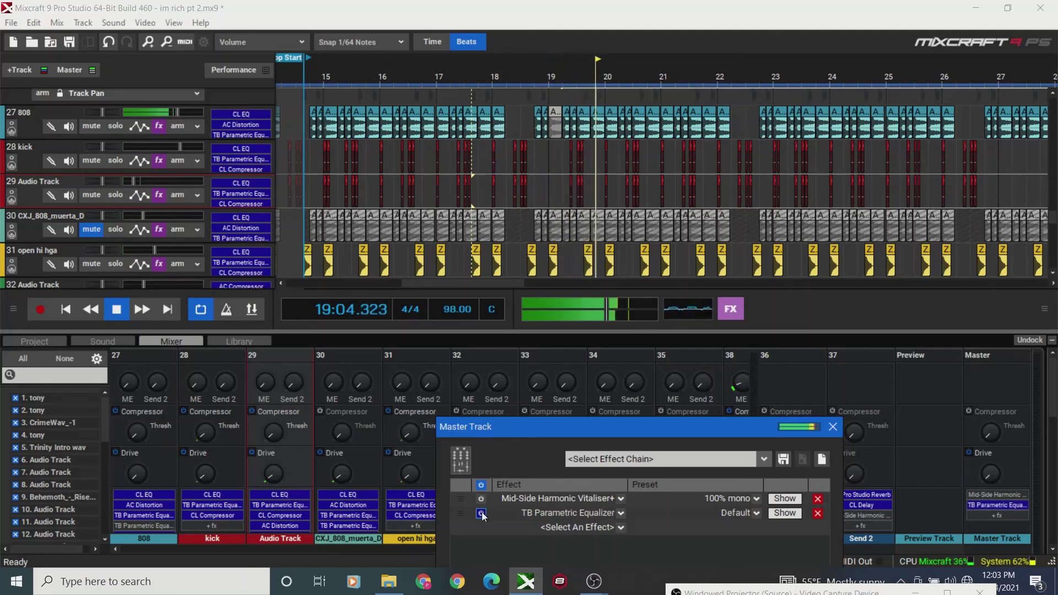
left_click(481, 513)
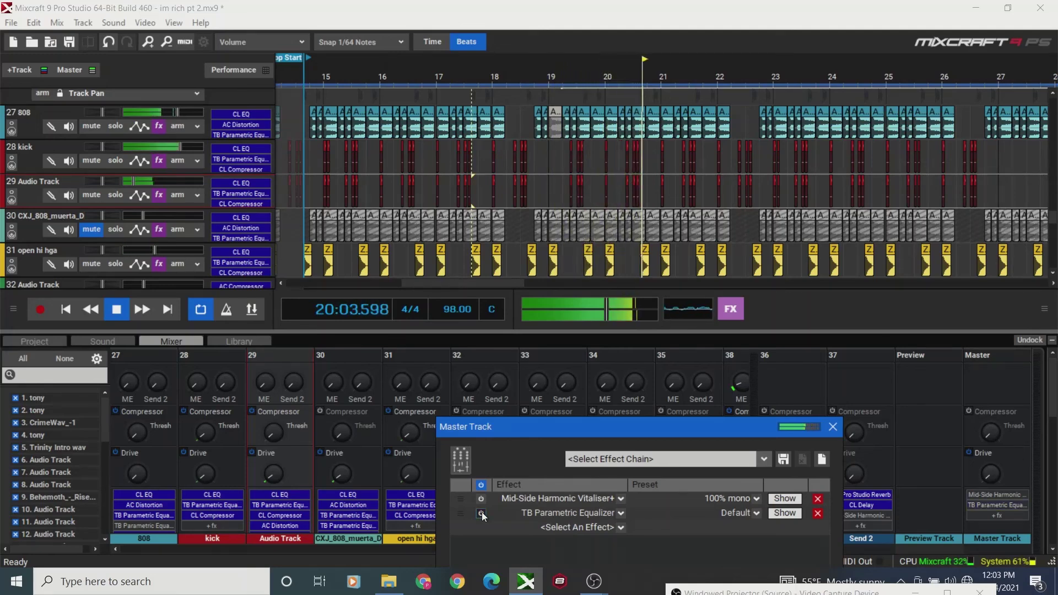
left_click(481, 513)
key("space")
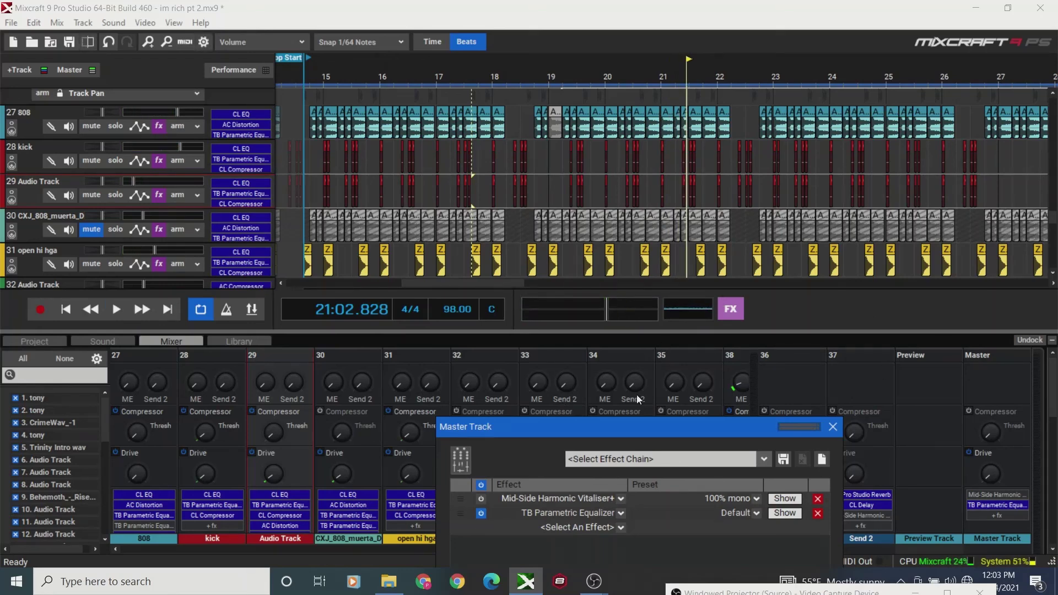
- Move the master effects window up, save the project, and switch to OBS
left_click_drag(627, 430, 630, 377)
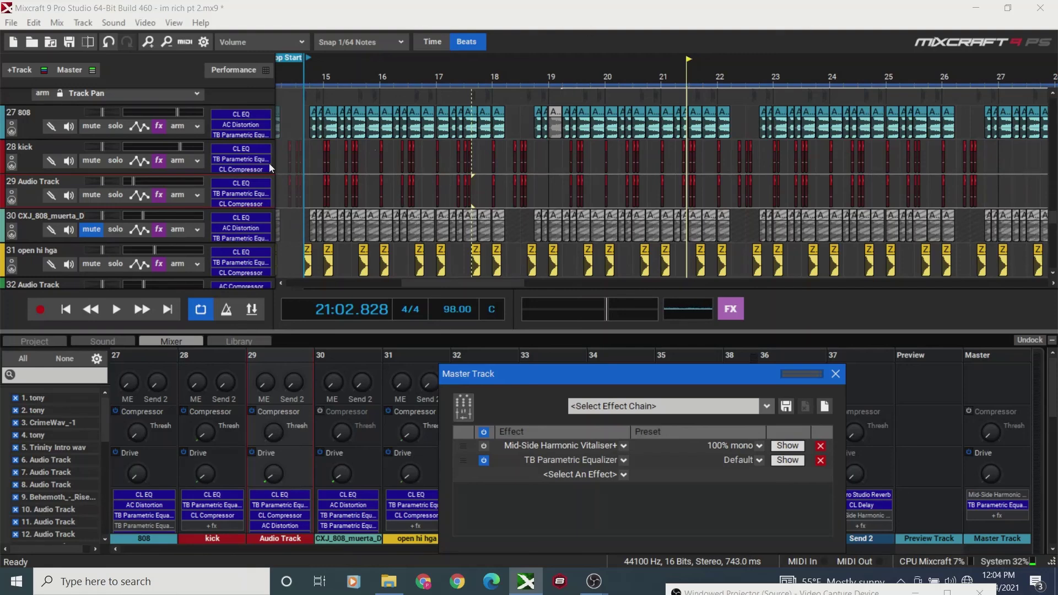
left_click(70, 44)
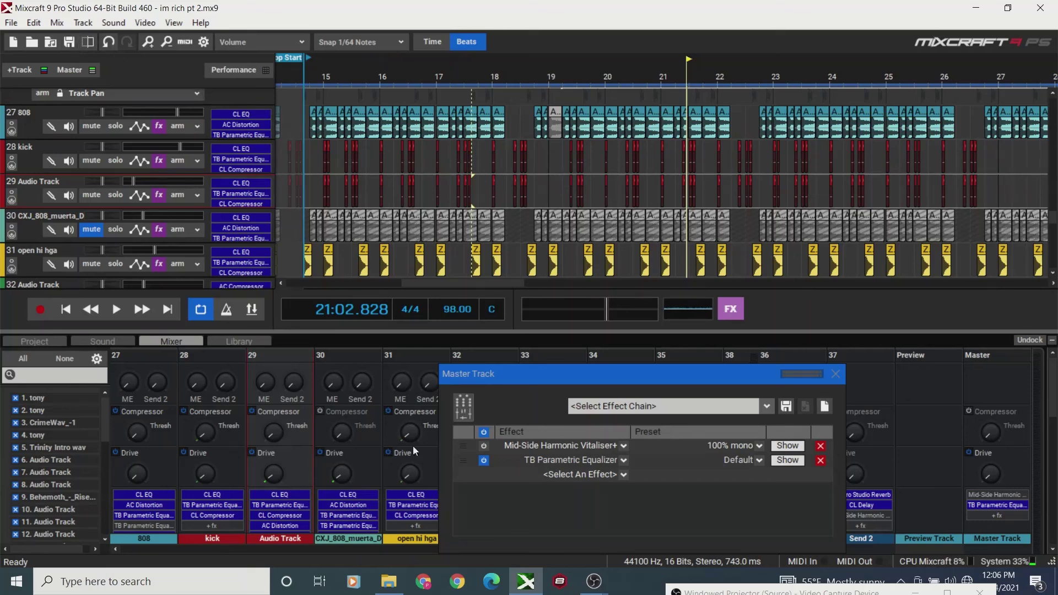
mouse_move(586, 583)
left_click(590, 531)
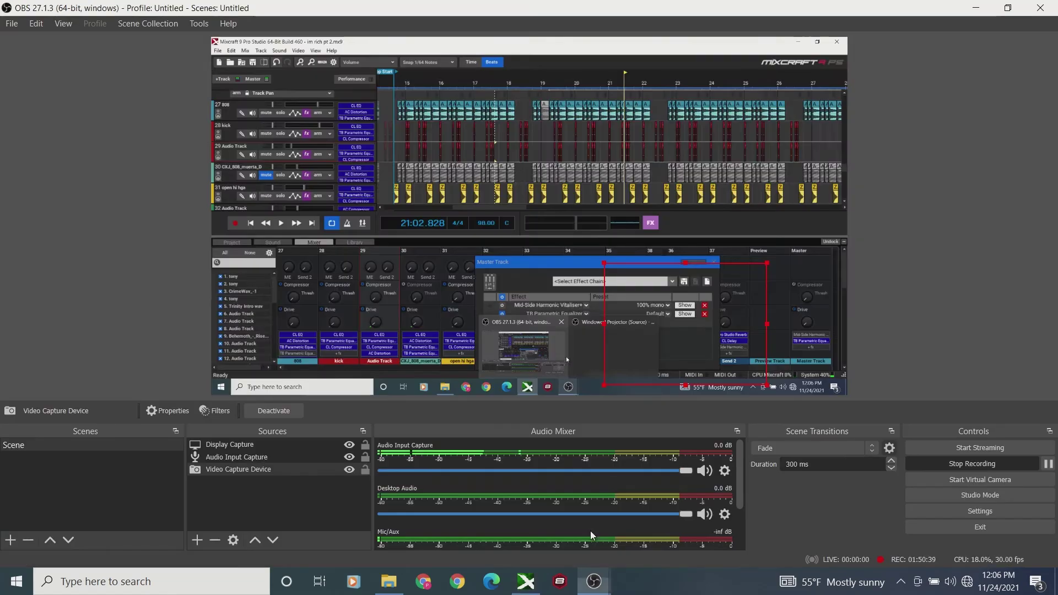